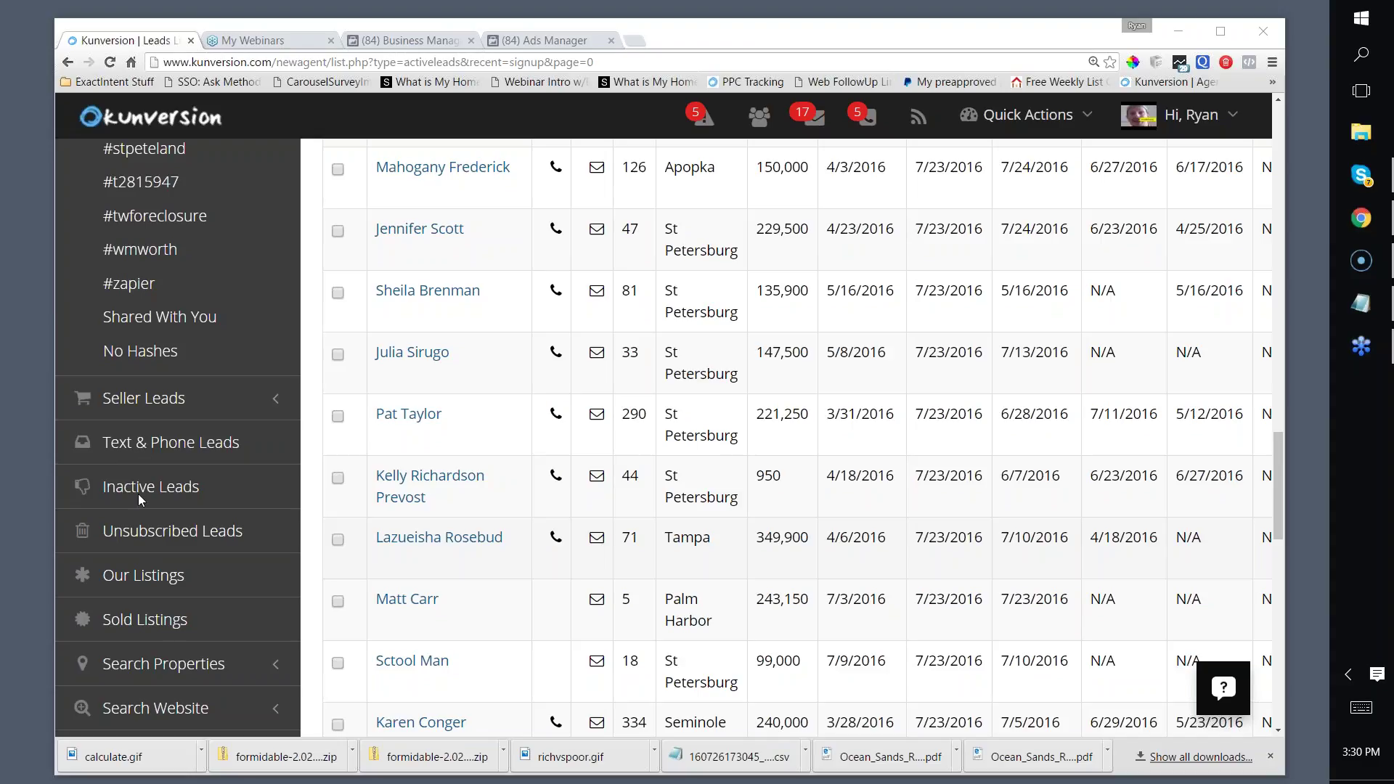
# Step: Bring the browser window back into focus and scroll through the Kunversion leads list
pyautogui.scroll(9, 138, 493)
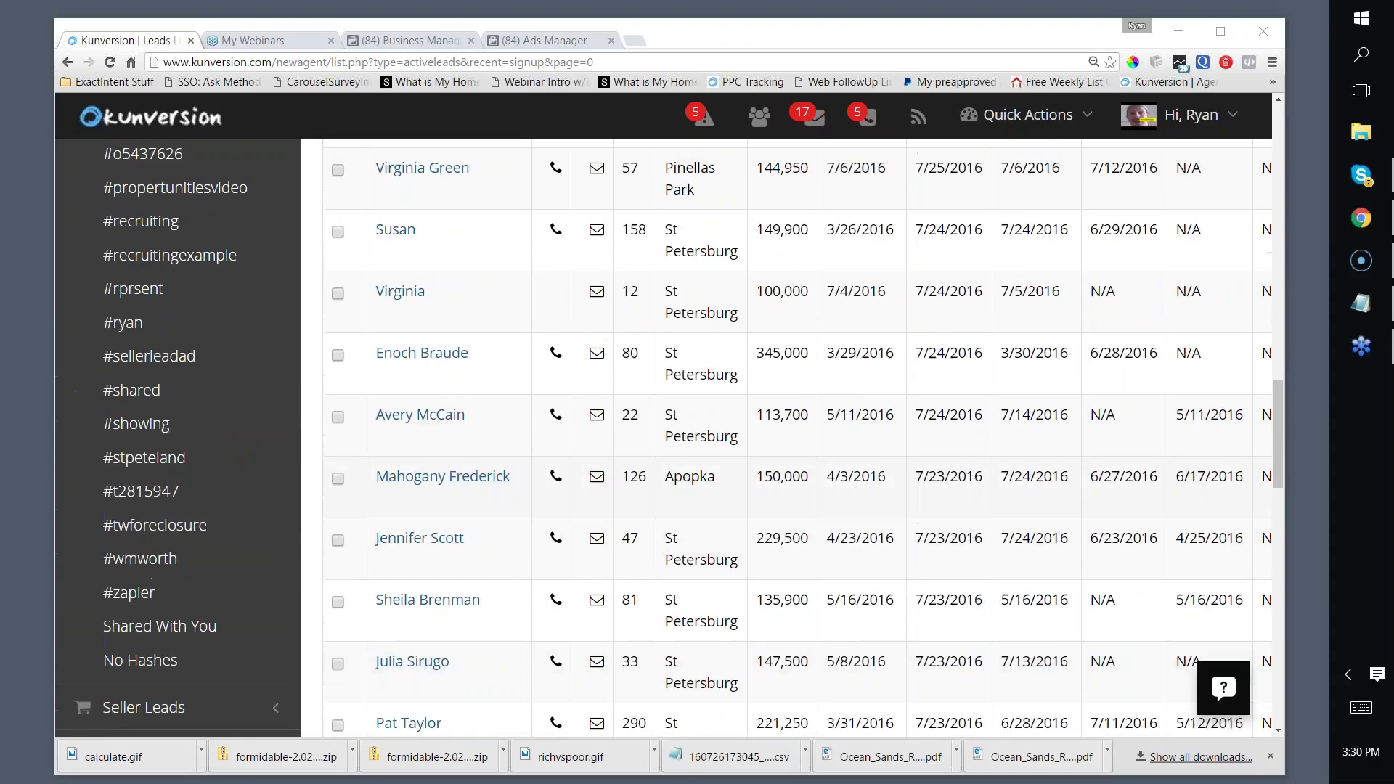
pyautogui.scroll(3, 1055, 308)
pyautogui.moveTo(731, 38); pyautogui.dragTo(694, 33)
pyautogui.click(1266, 5)
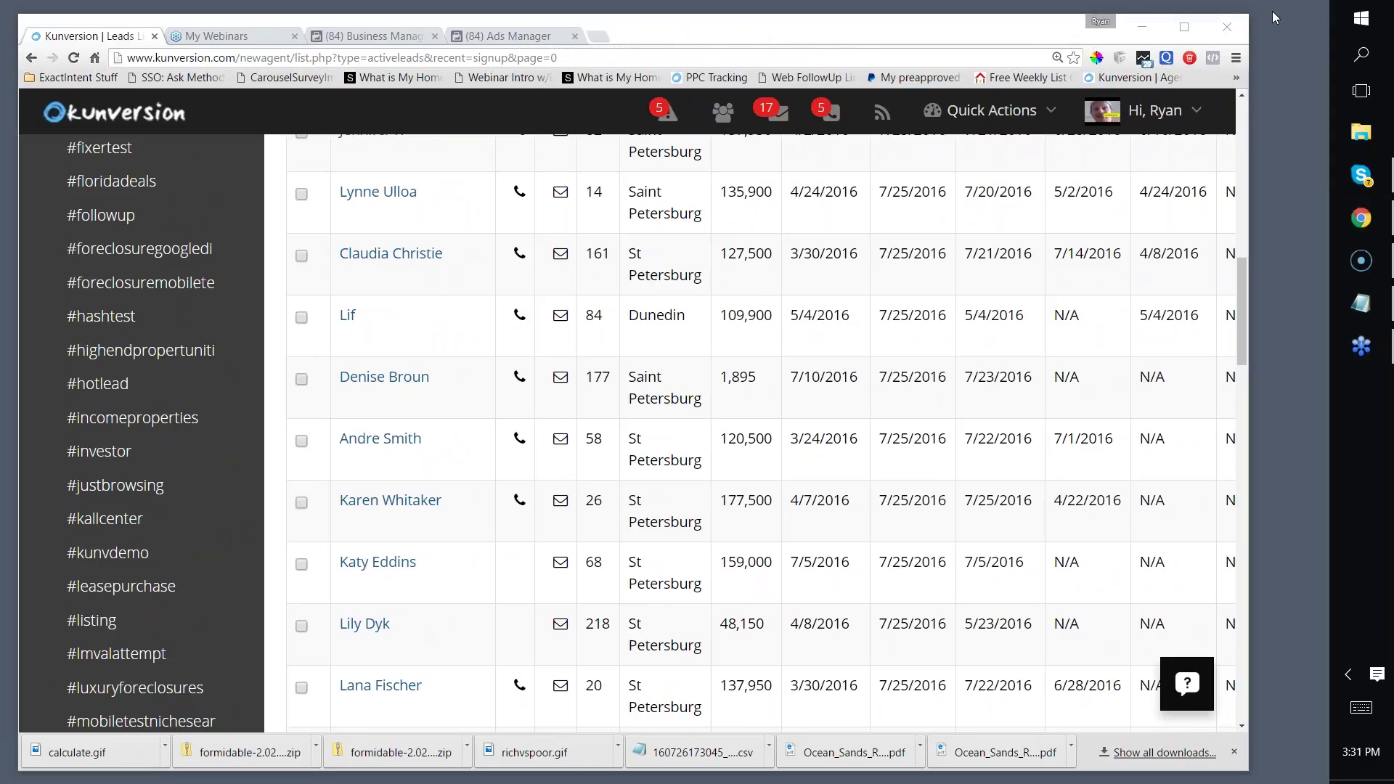
pyautogui.scroll(13, 617, 403)
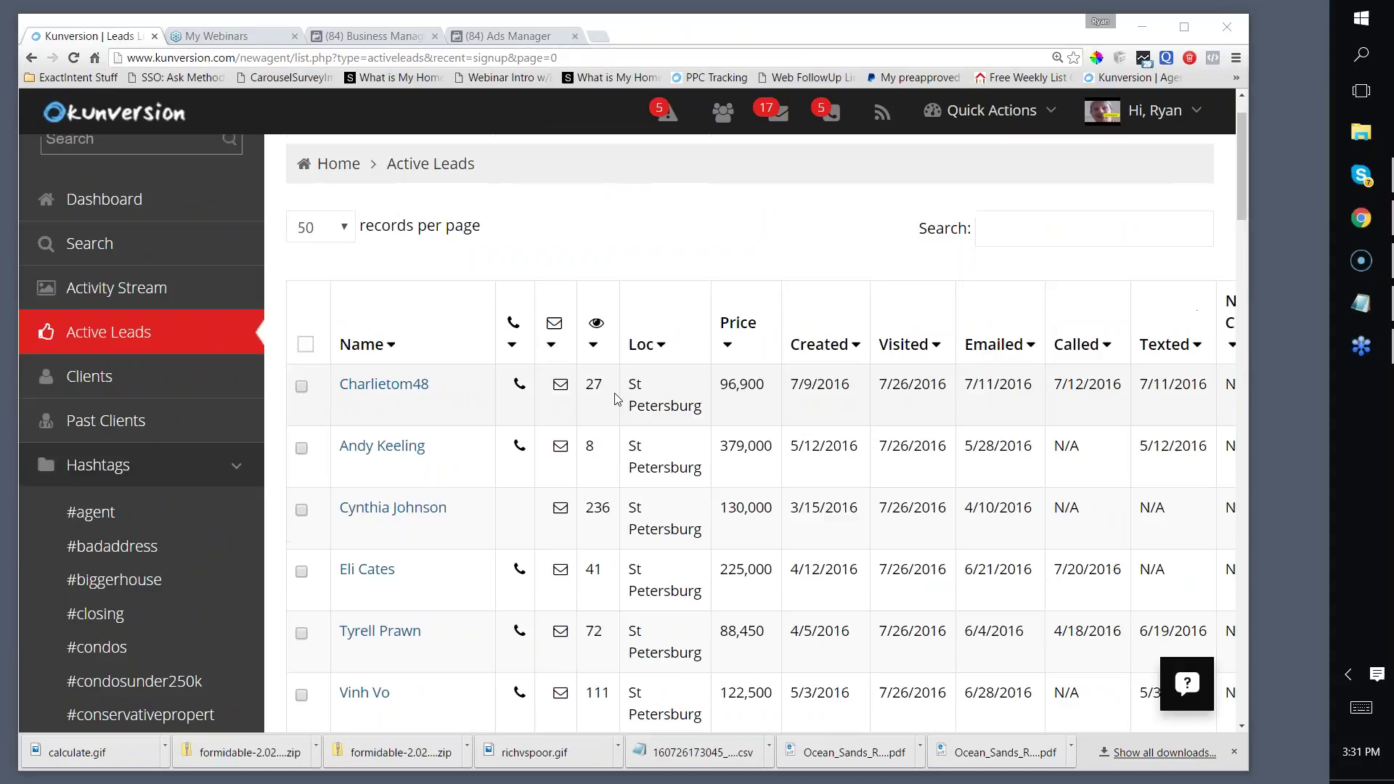
pyautogui.scroll(-4, 617, 399)
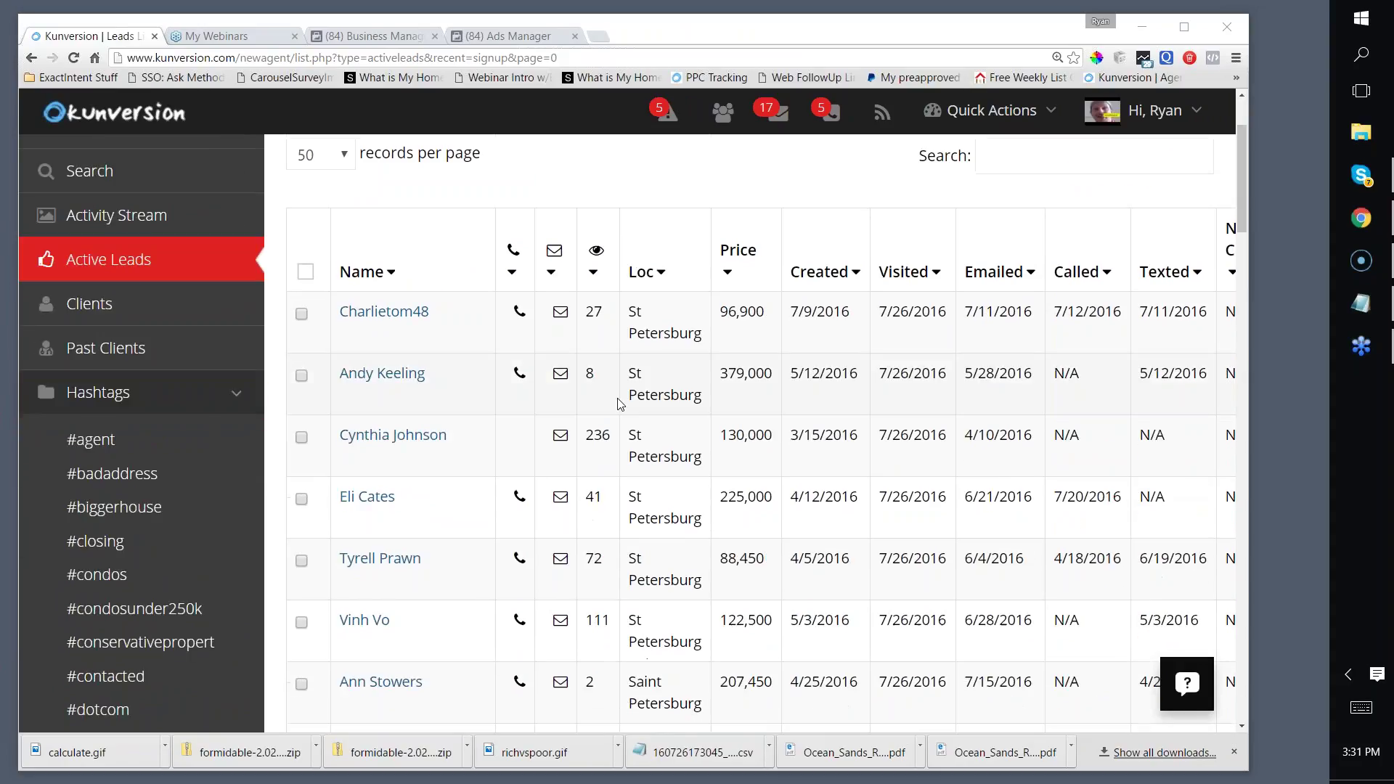
pyautogui.scroll(2, 619, 404)
pyautogui.scroll(-1, 610, 407)
pyautogui.scroll(3, 581, 417)
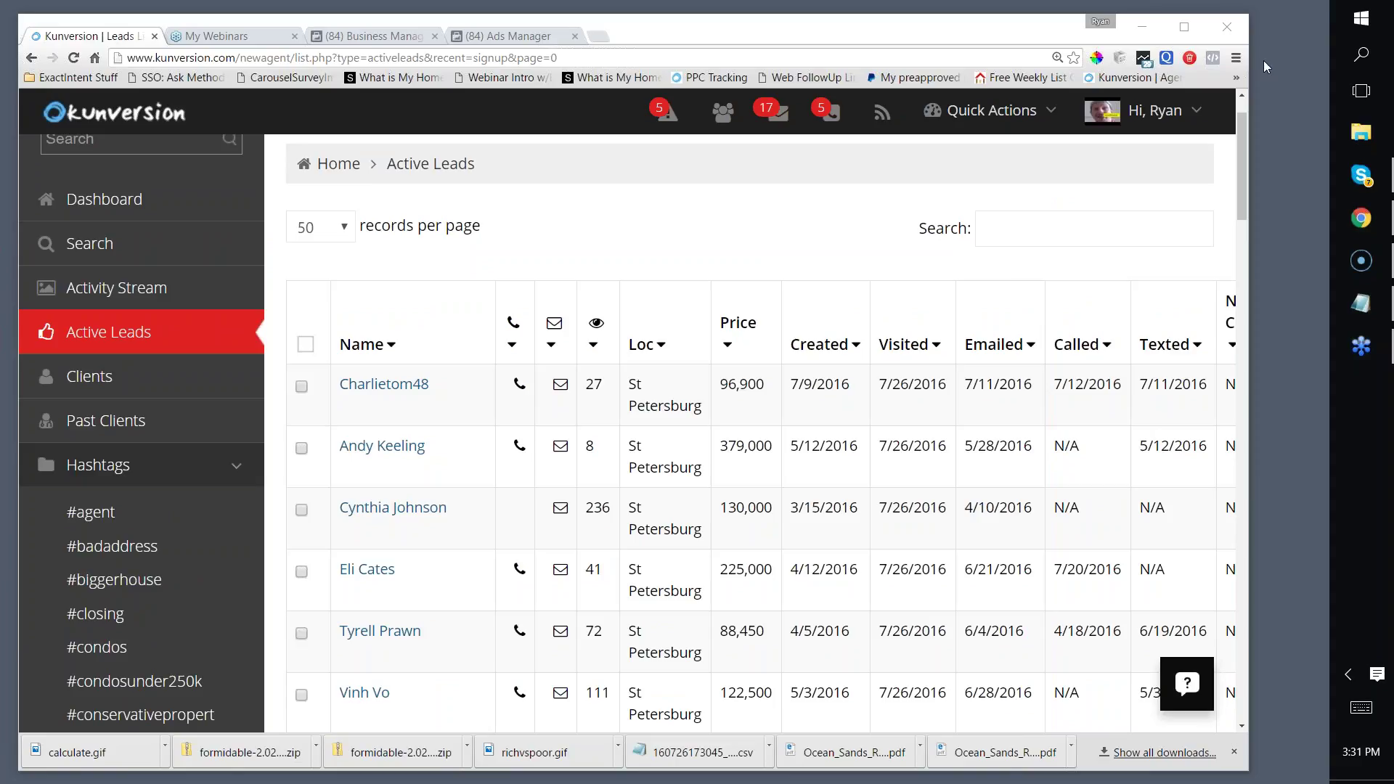
pyautogui.moveTo(680, 41); pyautogui.dragTo(682, 41)
pyautogui.scroll(-2, 553, 291)
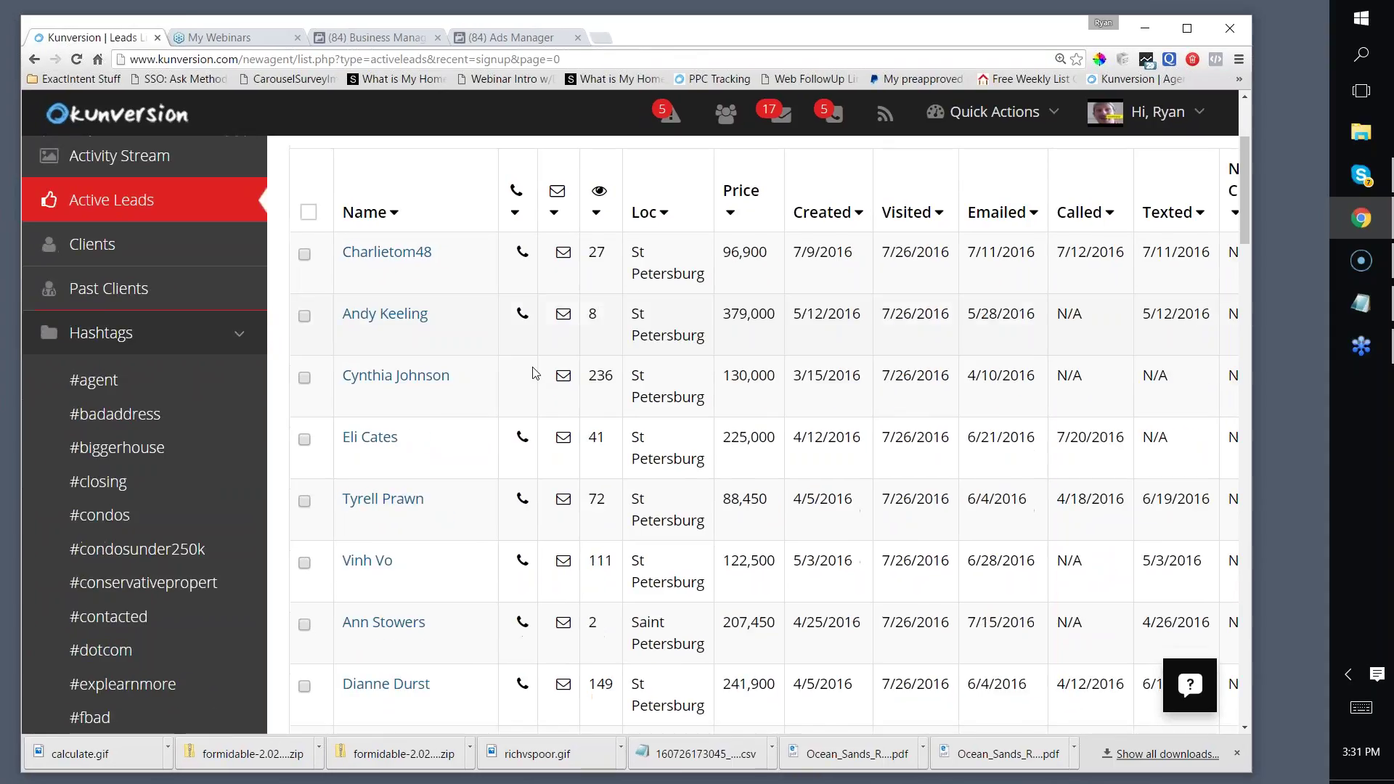
pyautogui.scroll(1, 563, 351)
pyautogui.scroll(-2, 570, 330)
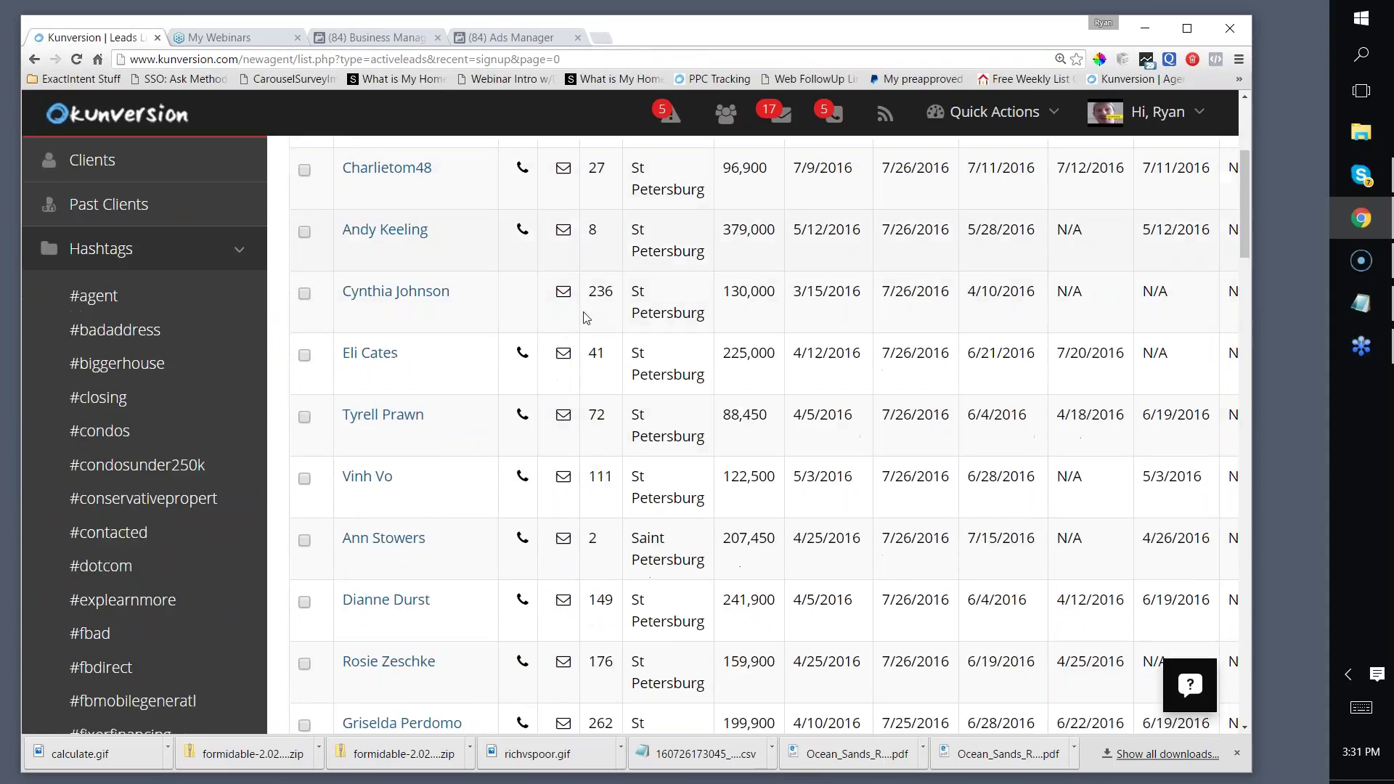
pyautogui.scroll(1, 579, 313)
pyautogui.scroll(1, 579, 314)
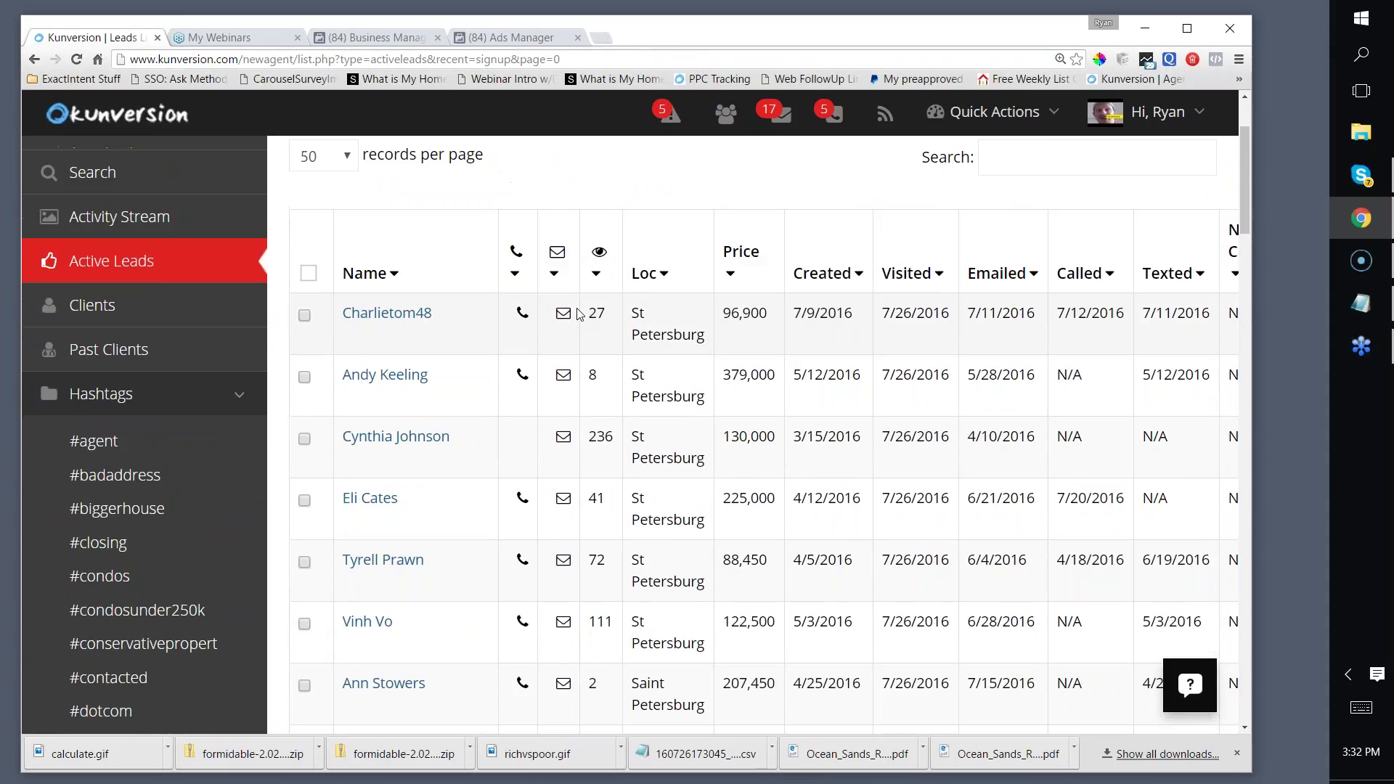
pyautogui.scroll(-2, 563, 373)
pyautogui.scroll(2, 516, 346)
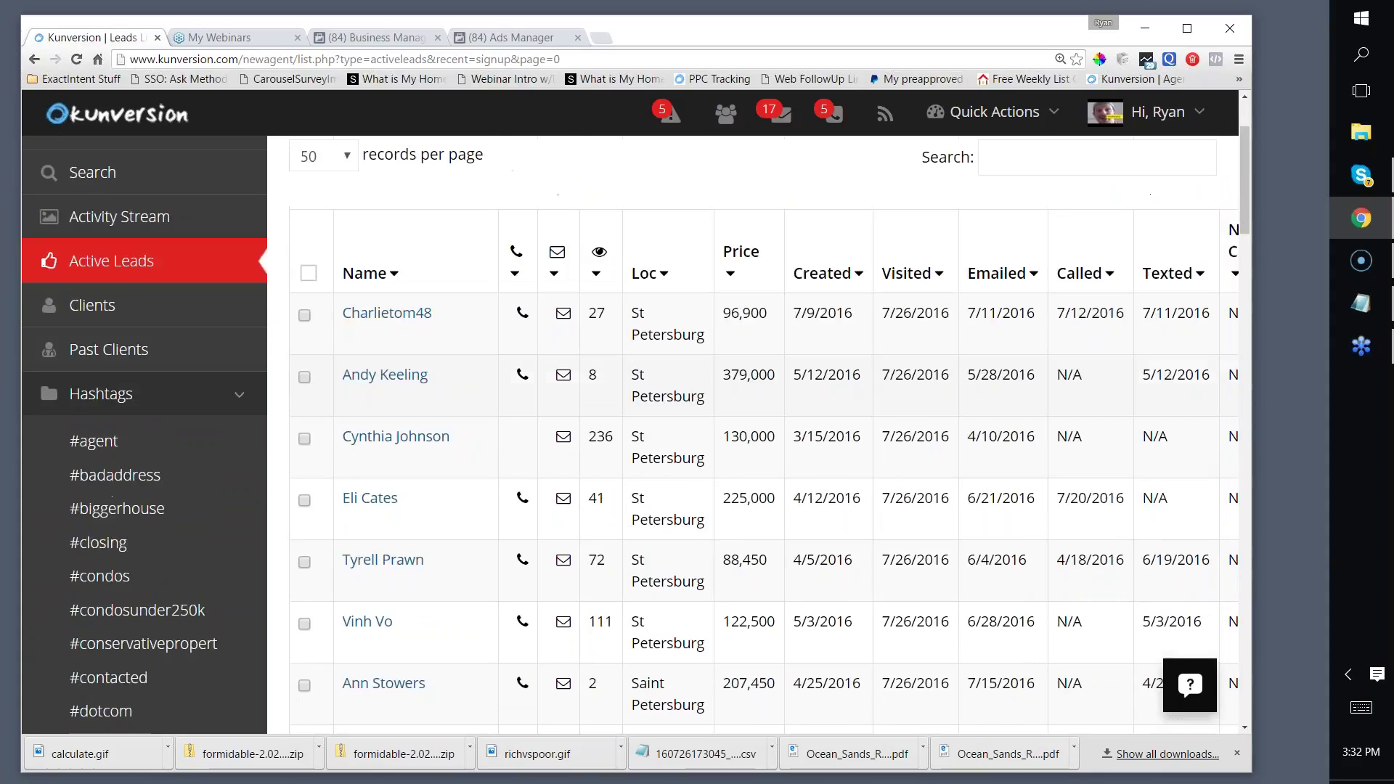
pyautogui.scroll(2, 517, 346)
pyautogui.scroll(-2, 516, 347)
pyautogui.scroll(-3, 518, 347)
pyautogui.scroll(5, 516, 346)
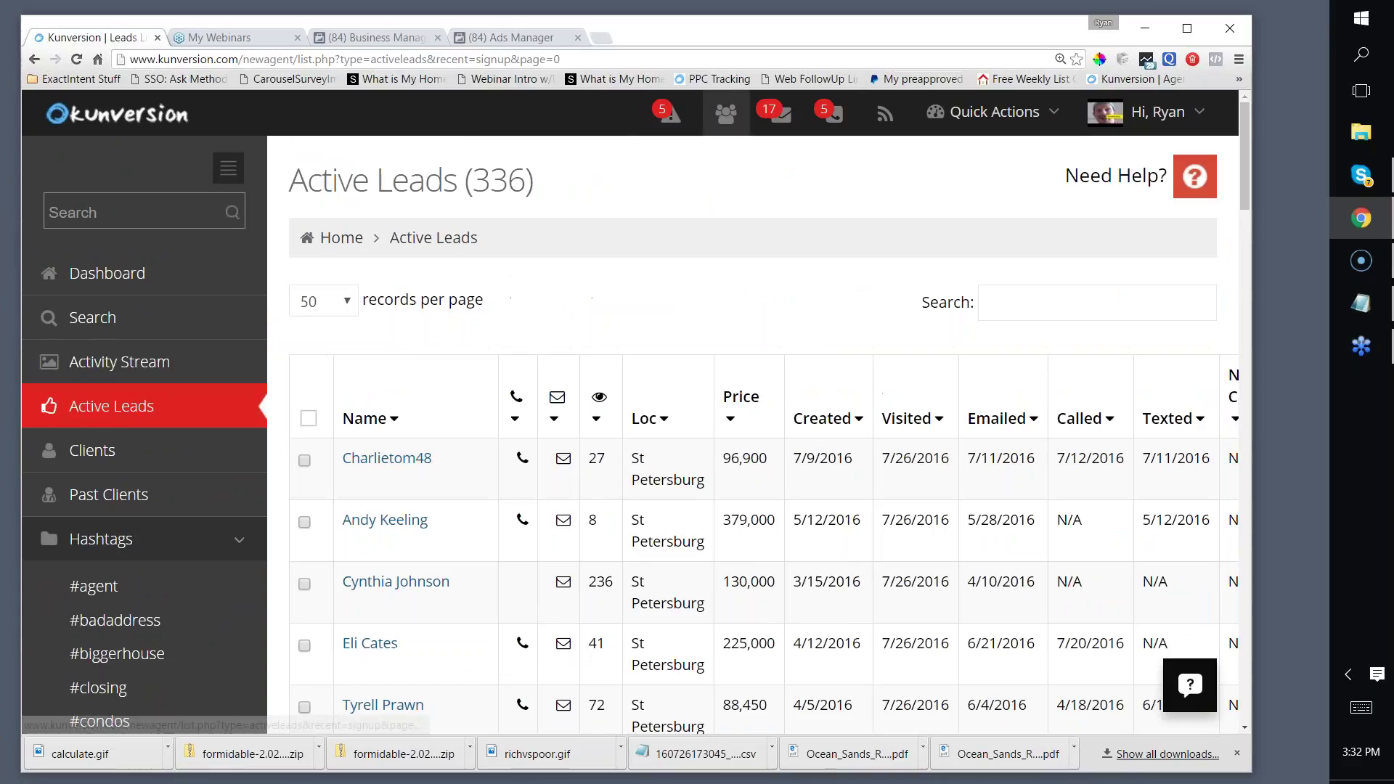
pyautogui.scroll(-2, 766, 258)
pyautogui.scroll(-3, 762, 254)
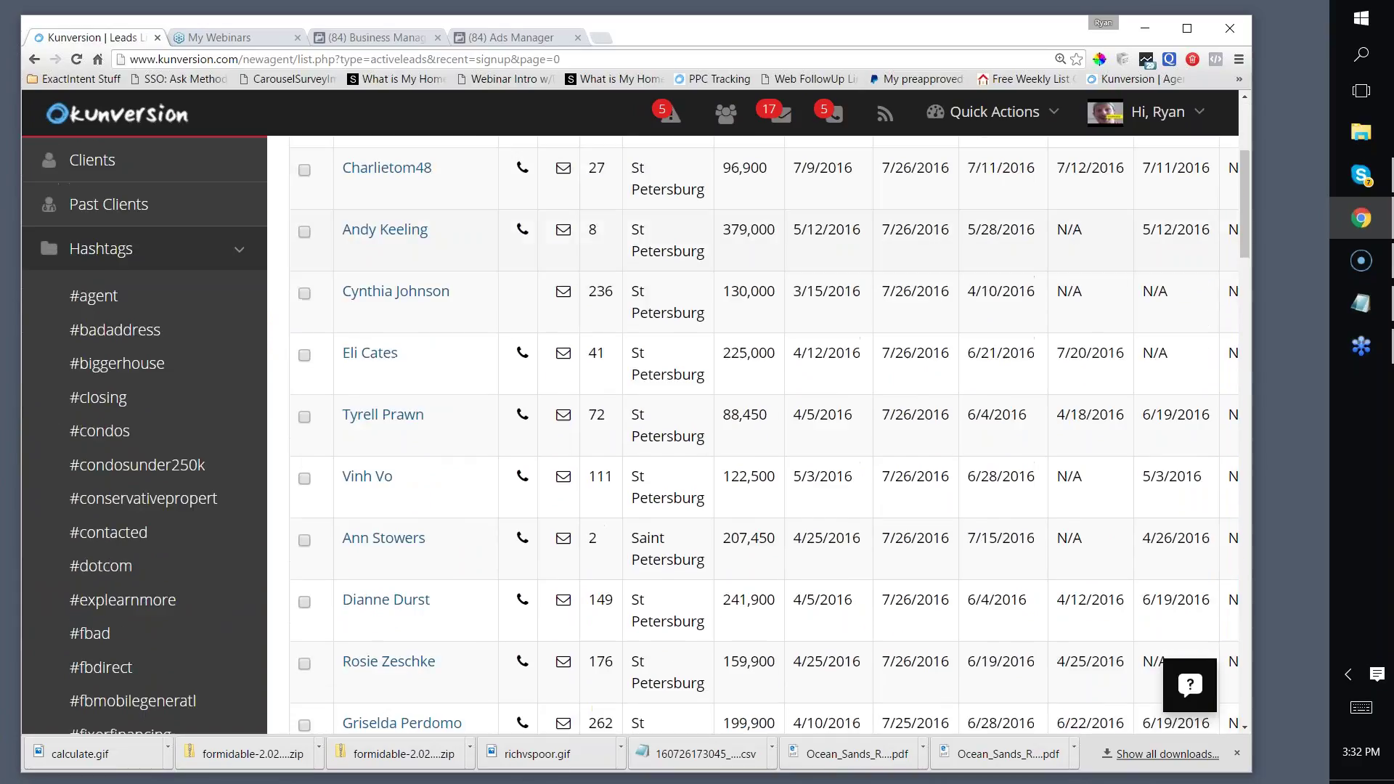
pyautogui.scroll(3, 763, 254)
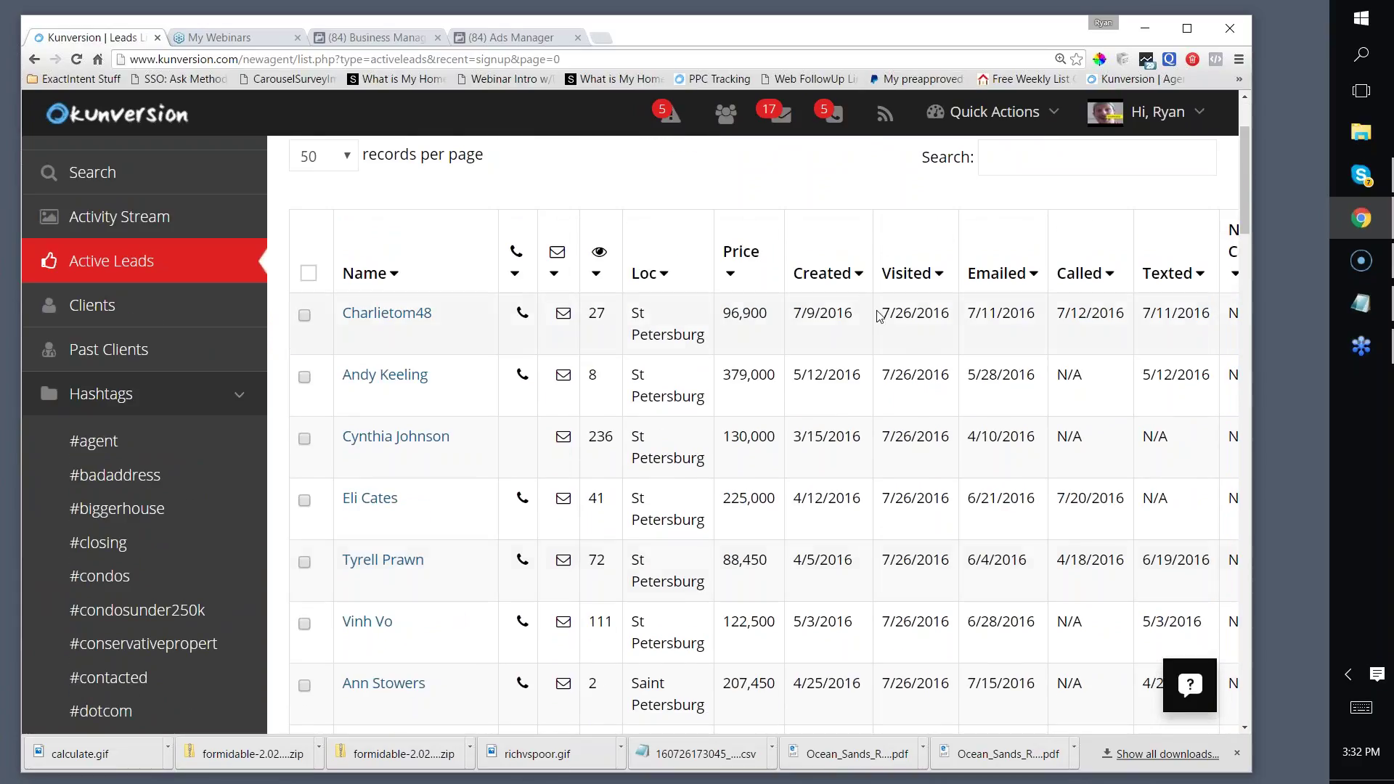
# Step: Point out leads with high property-view counts: 236, 111, 149, 176 and 262 views
pyautogui.click(1262, 124)
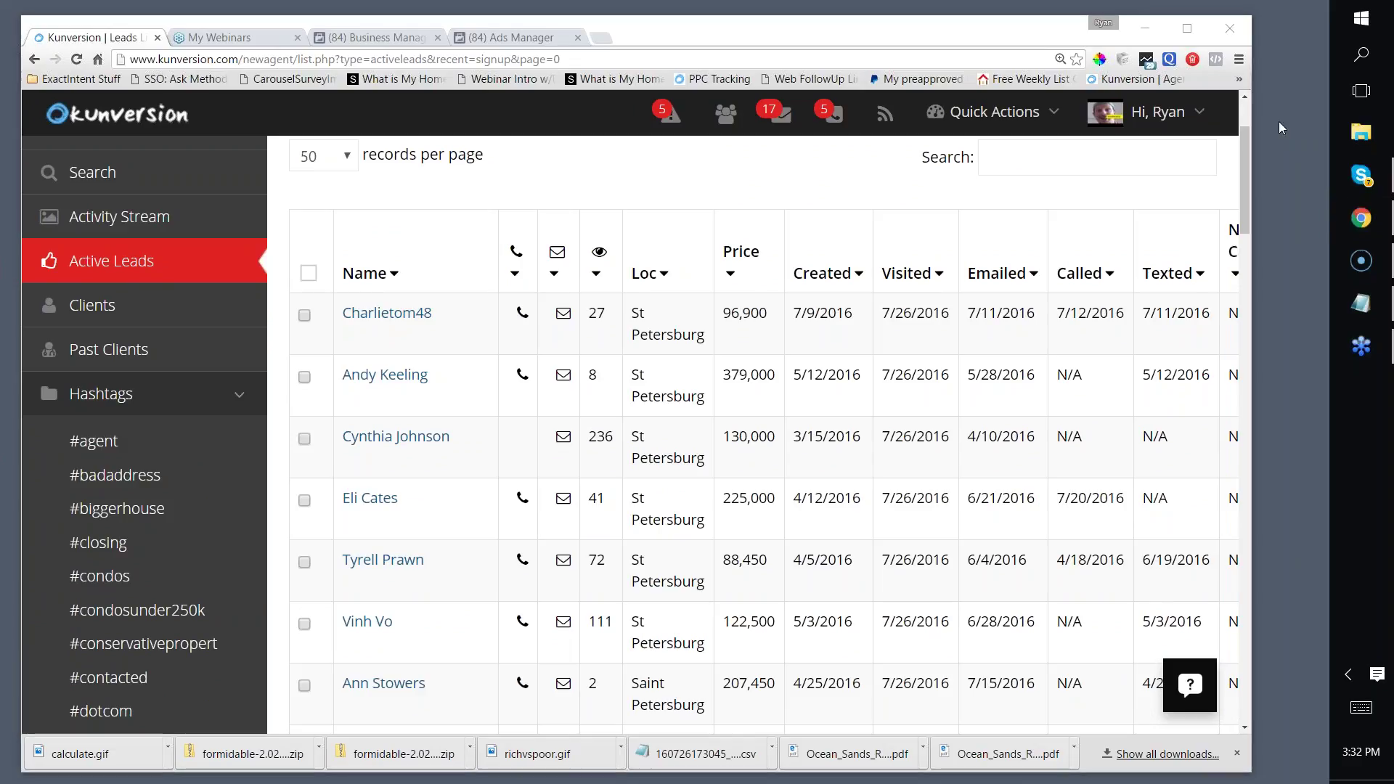
pyautogui.scroll(-2, 834, 348)
pyautogui.scroll(2, 841, 351)
pyautogui.scroll(-2, 841, 352)
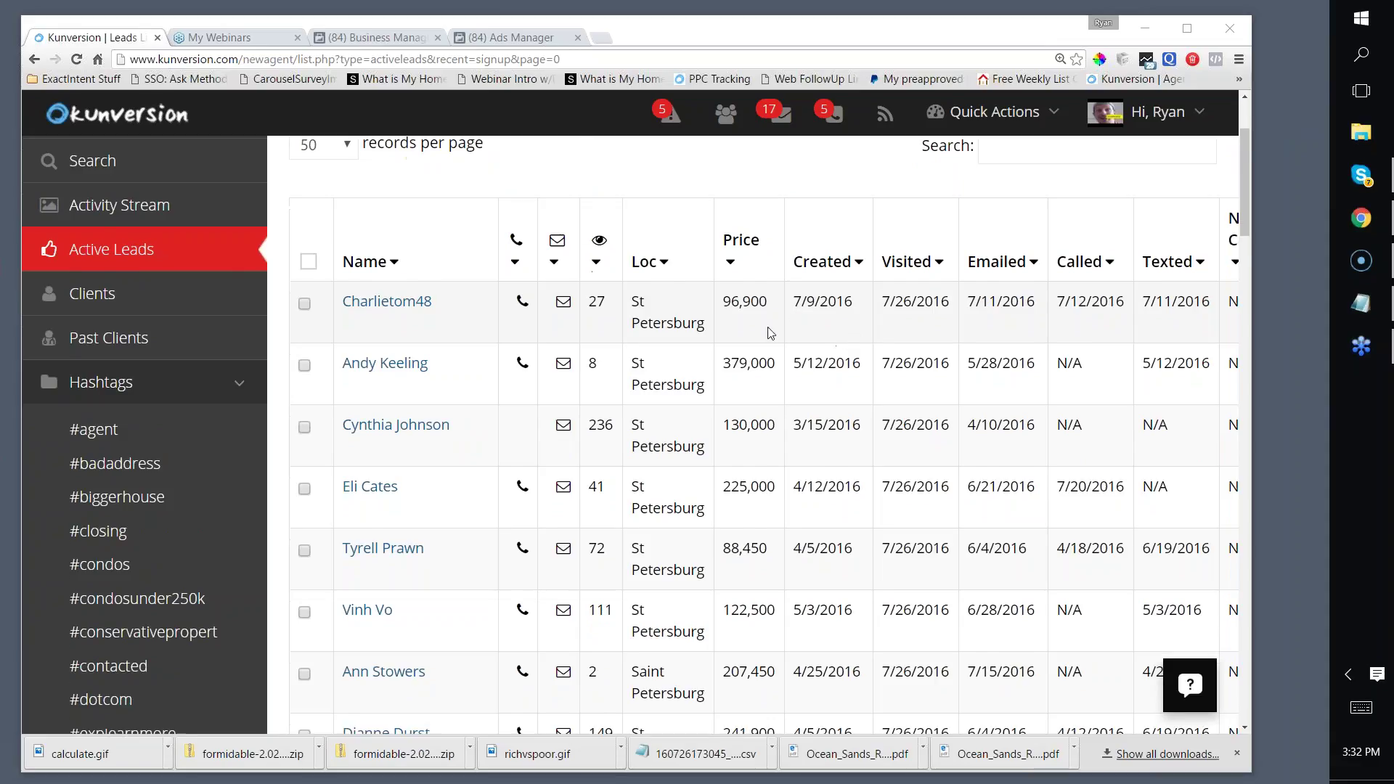
pyautogui.scroll(2, 840, 351)
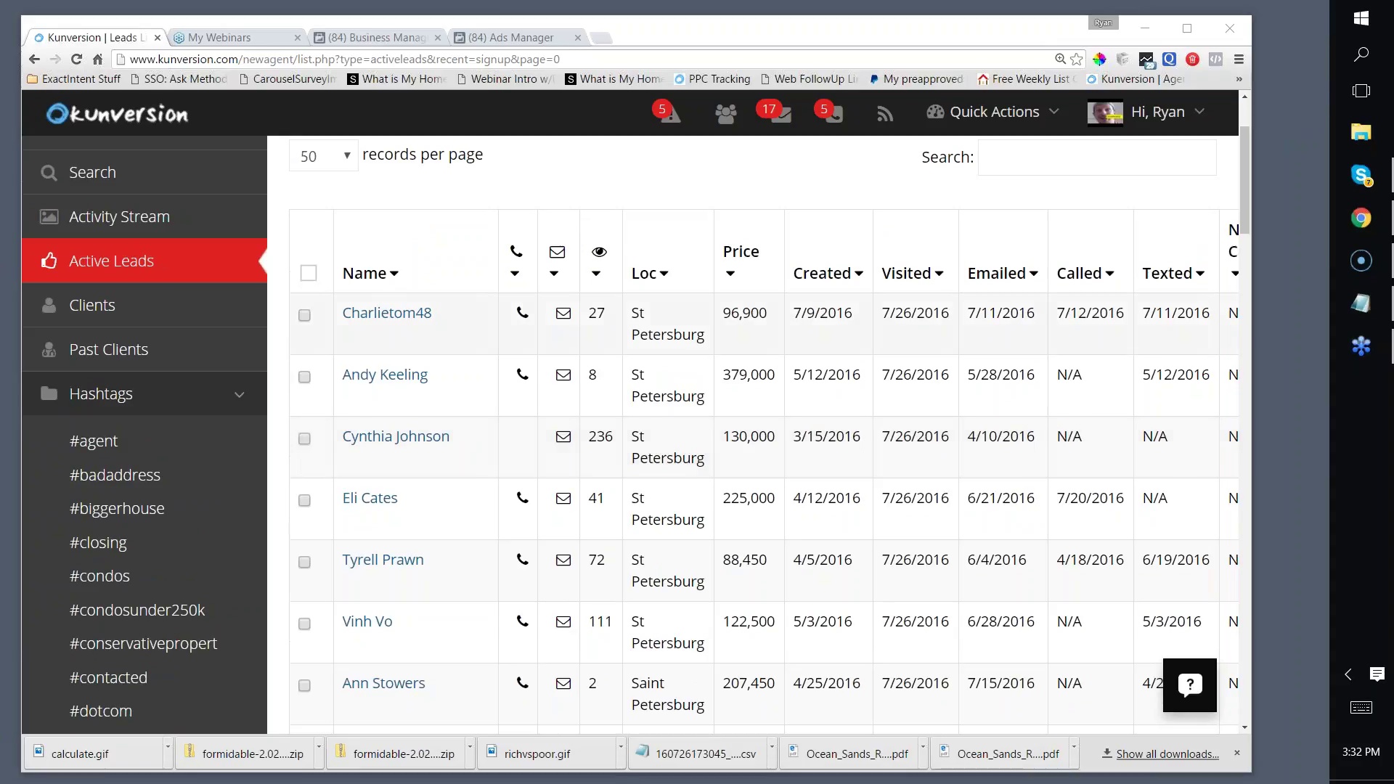
pyautogui.scroll(-2, 906, 352)
pyautogui.scroll(2, 906, 352)
pyautogui.scroll(-1, 906, 351)
pyautogui.scroll(1, 907, 320)
pyautogui.scroll(-6, 911, 317)
pyautogui.scroll(6, 916, 366)
pyautogui.scroll(-4, 808, 314)
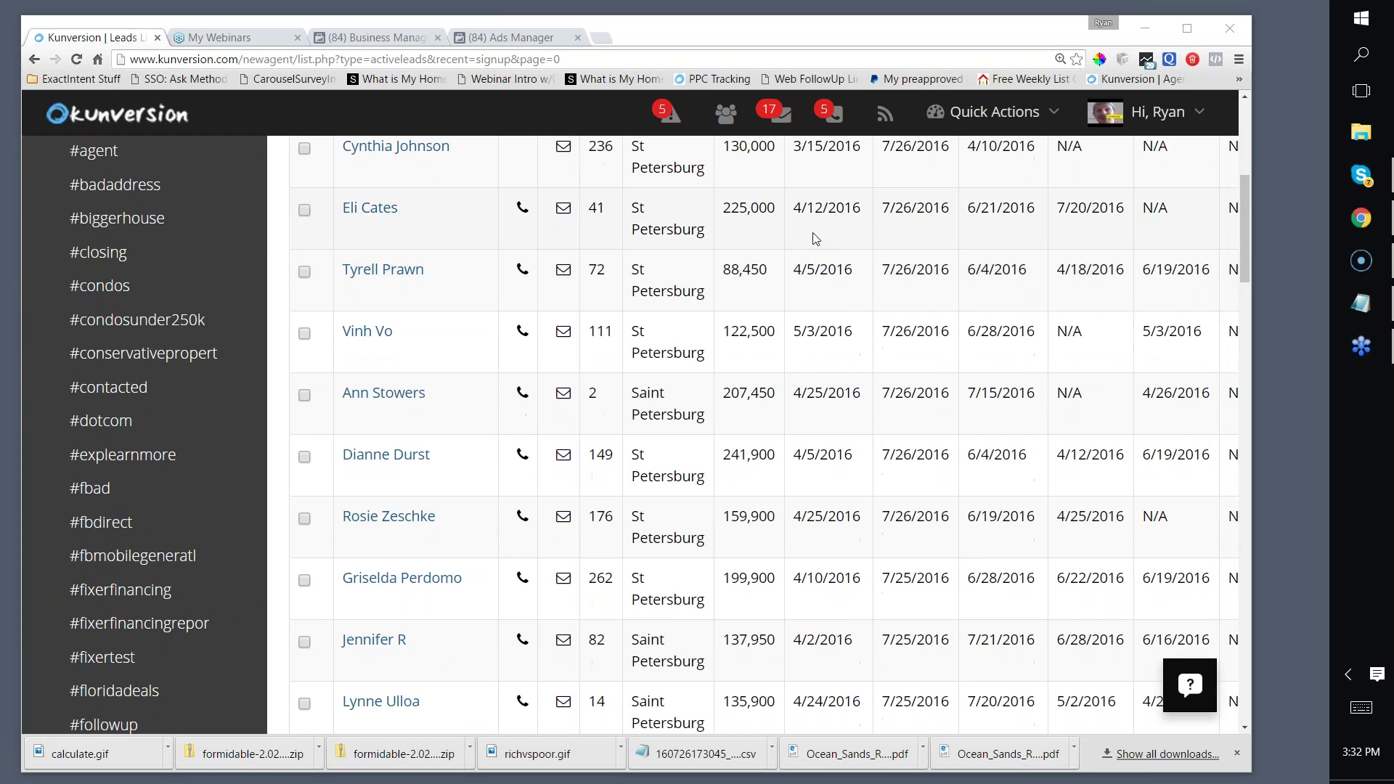
pyautogui.scroll(-2, 814, 238)
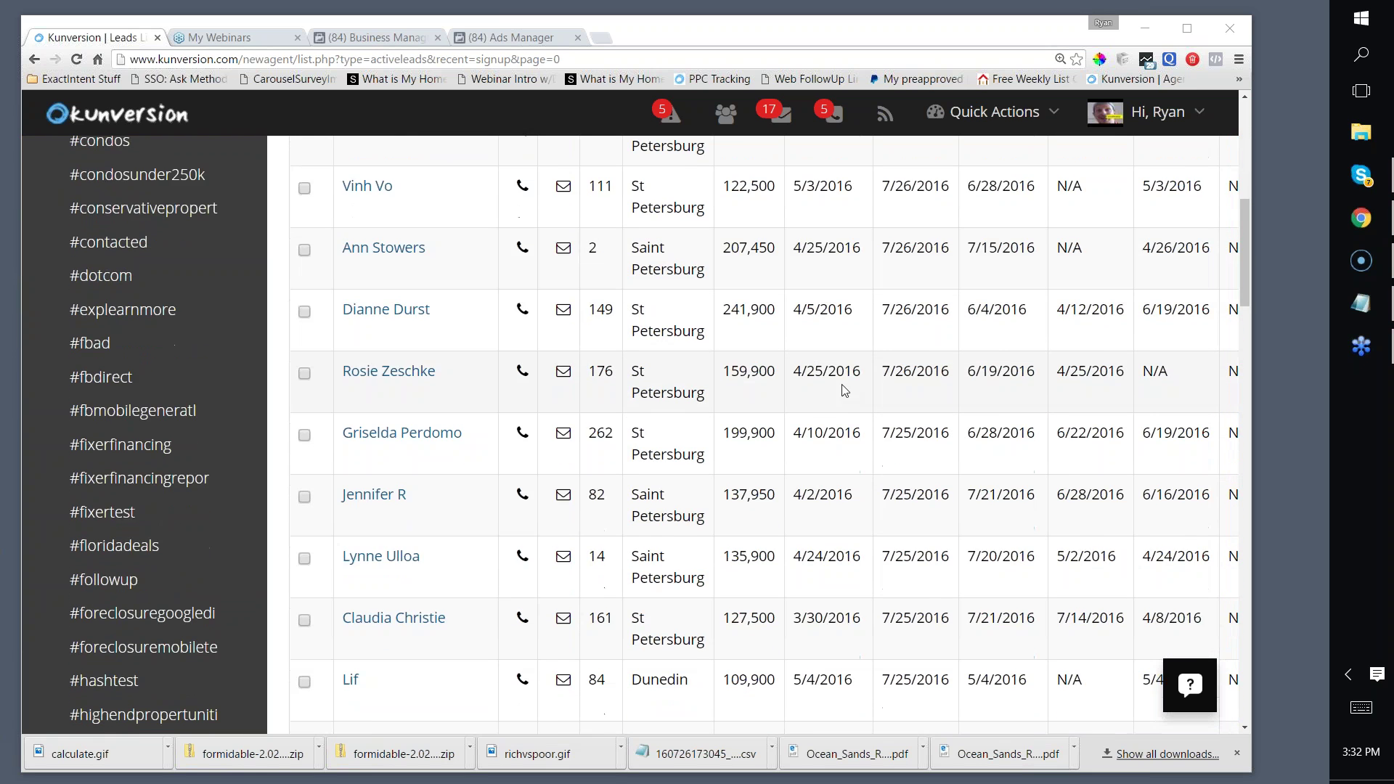
pyautogui.scroll(-4, 825, 464)
pyautogui.scroll(10, 826, 464)
pyautogui.scroll(-1, 920, 338)
pyautogui.scroll(1, 920, 337)
pyautogui.scroll(-1, 920, 338)
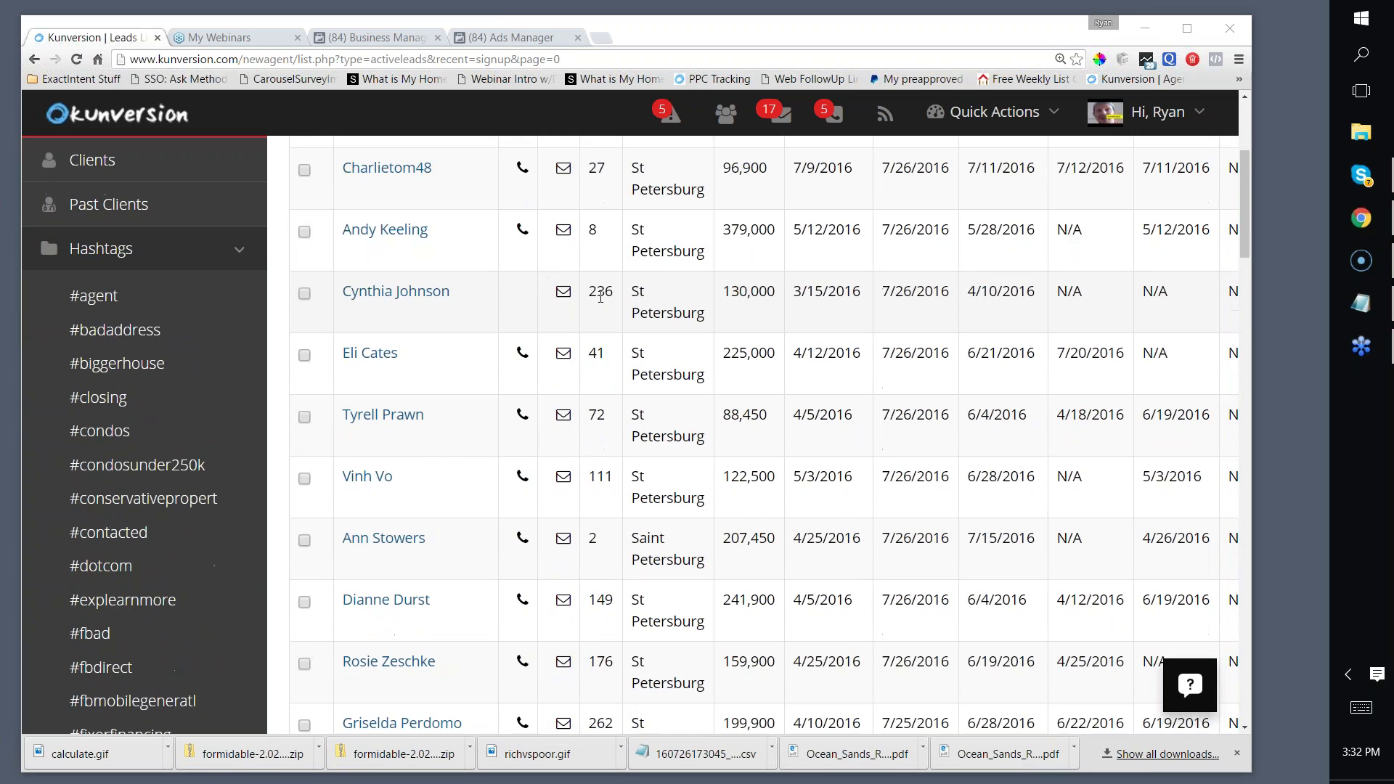
pyautogui.doubleClick(599, 291)
pyautogui.scroll(-2, 600, 291)
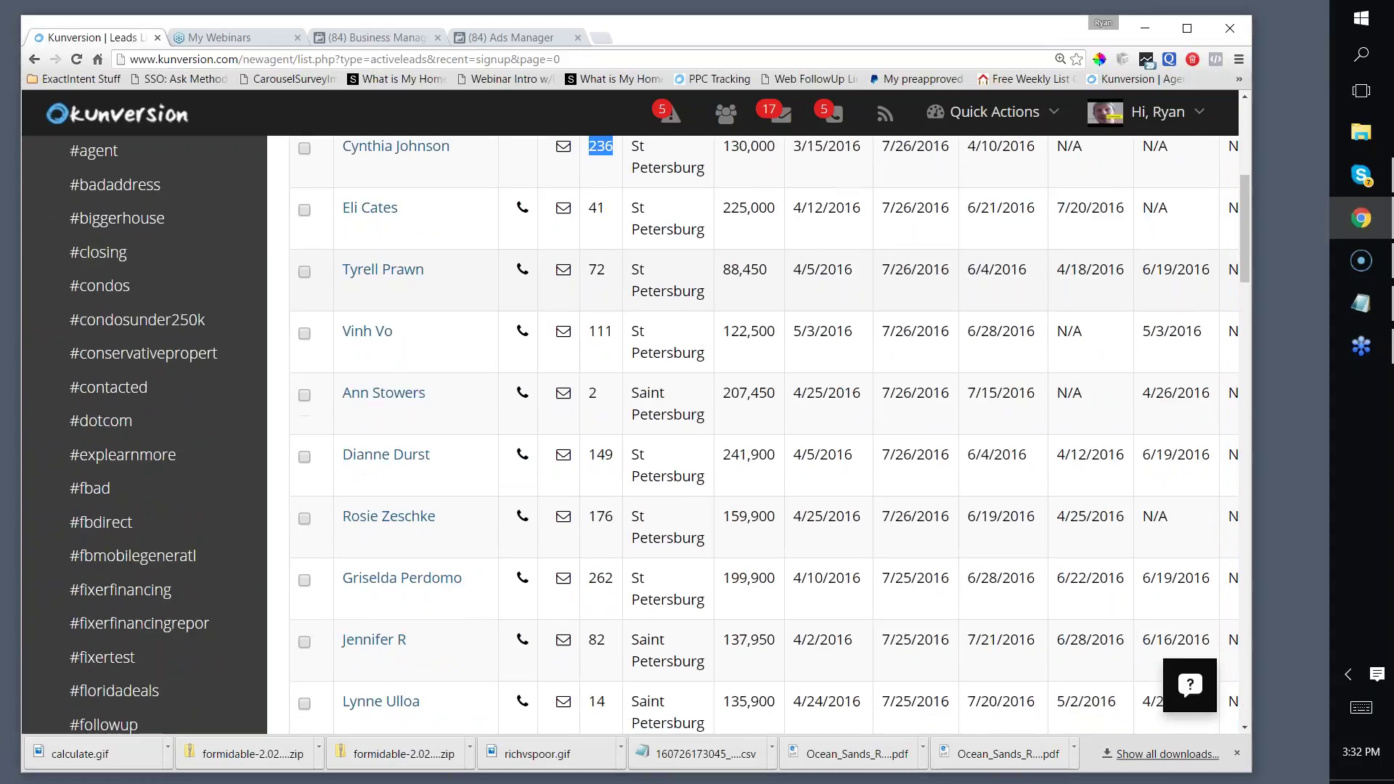
pyautogui.scroll(1, 621, 347)
pyautogui.scroll(-1, 620, 347)
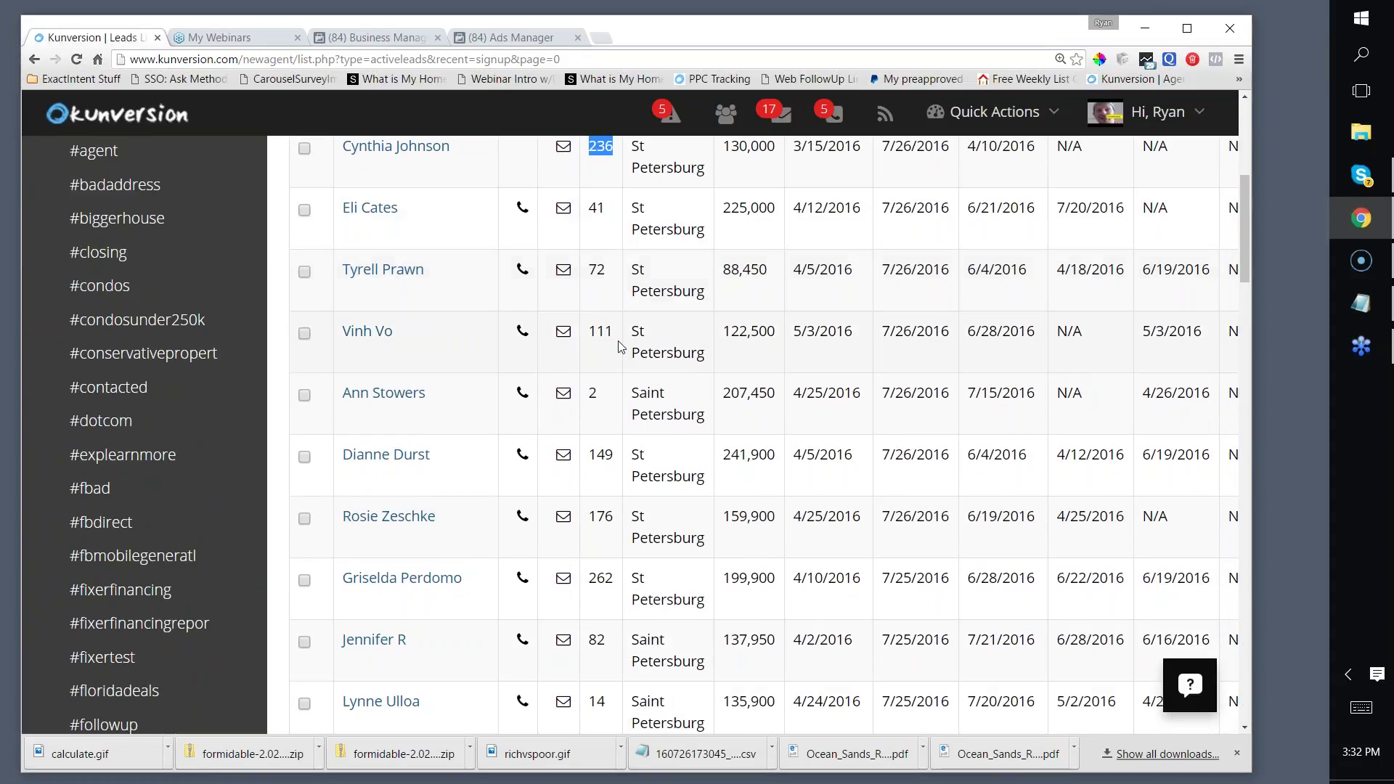
pyautogui.doubleClick(601, 331)
pyautogui.scroll(-2, 624, 322)
pyautogui.doubleClick(600, 309)
pyautogui.doubleClick(600, 372)
pyautogui.doubleClick(615, 435)
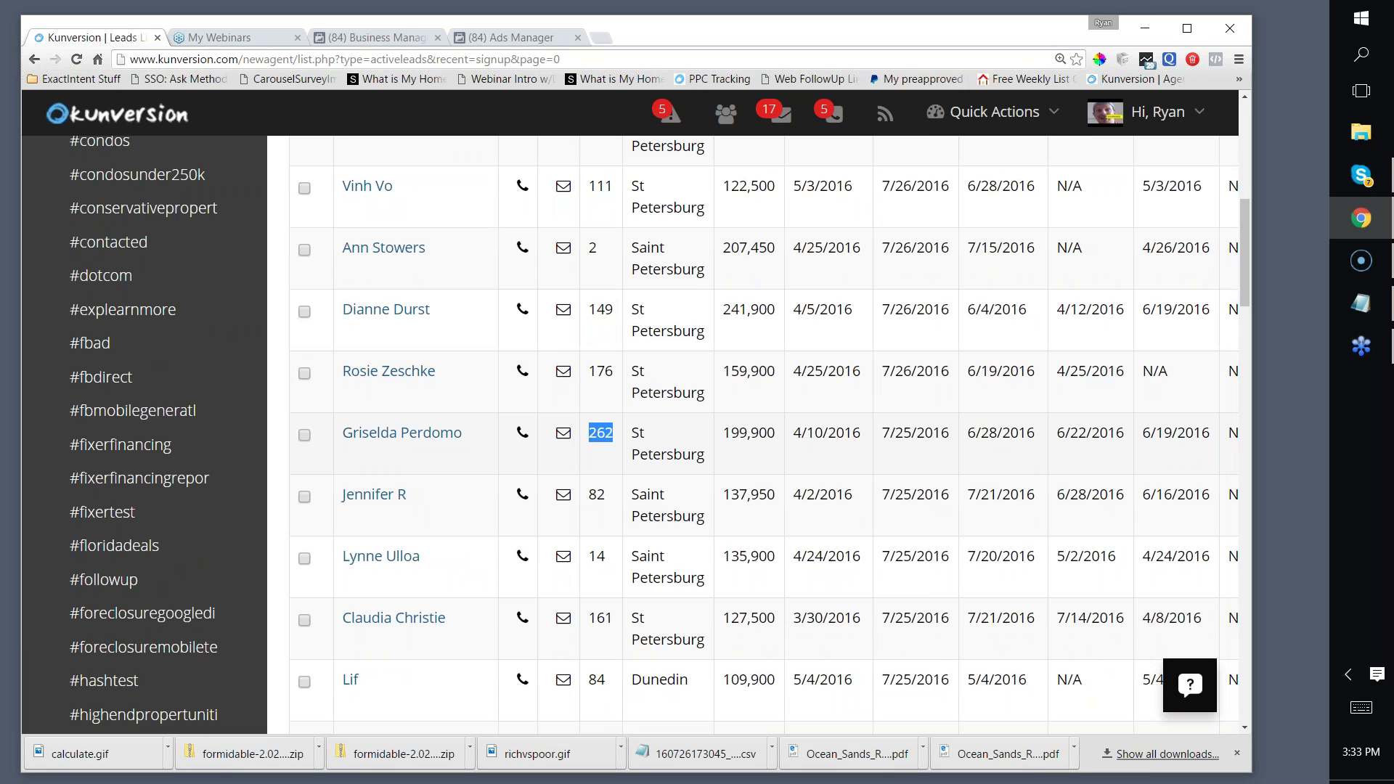
# Step: Open the details page of the lead with 236 property views
pyautogui.scroll(7, 398, 427)
pyautogui.scroll(-4, 448, 320)
pyautogui.scroll(-4, 448, 319)
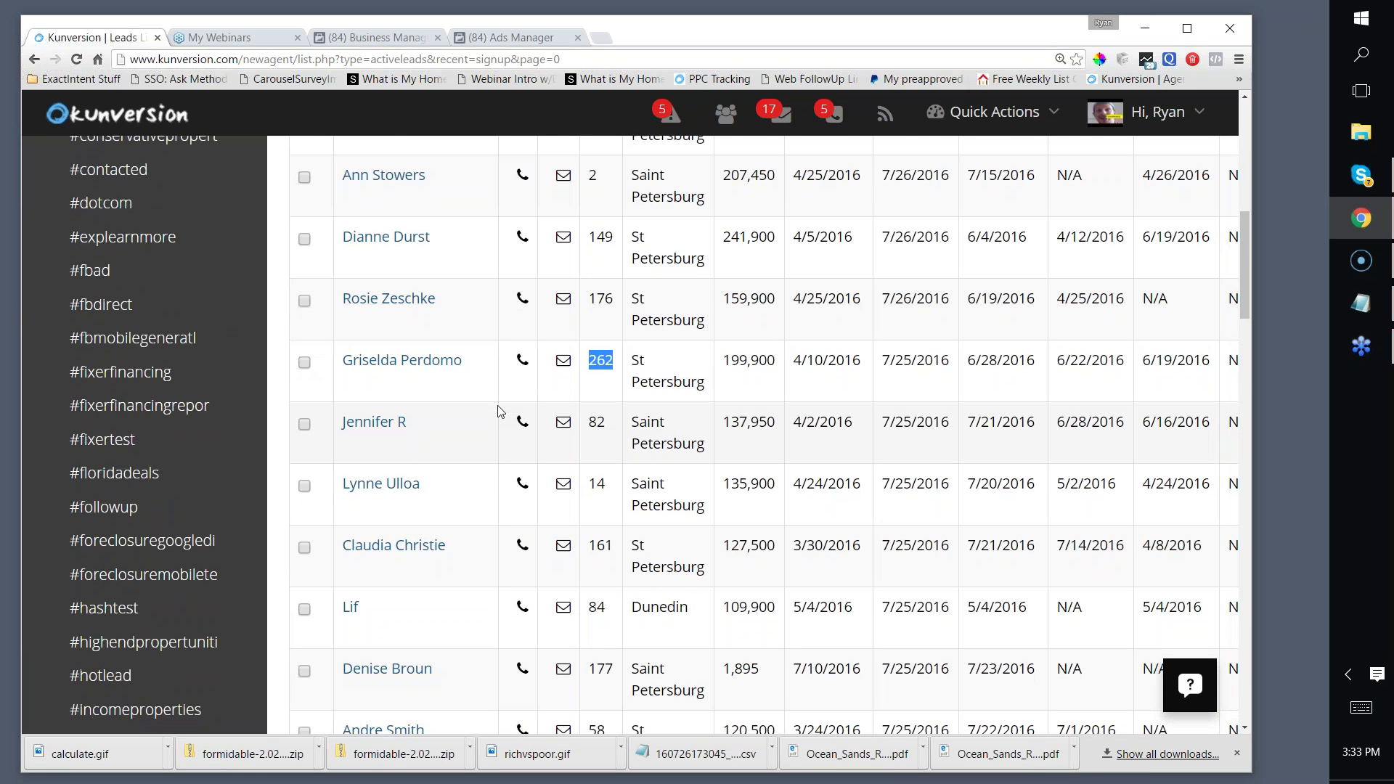
pyautogui.scroll(4, 499, 411)
pyautogui.scroll(-2, 543, 388)
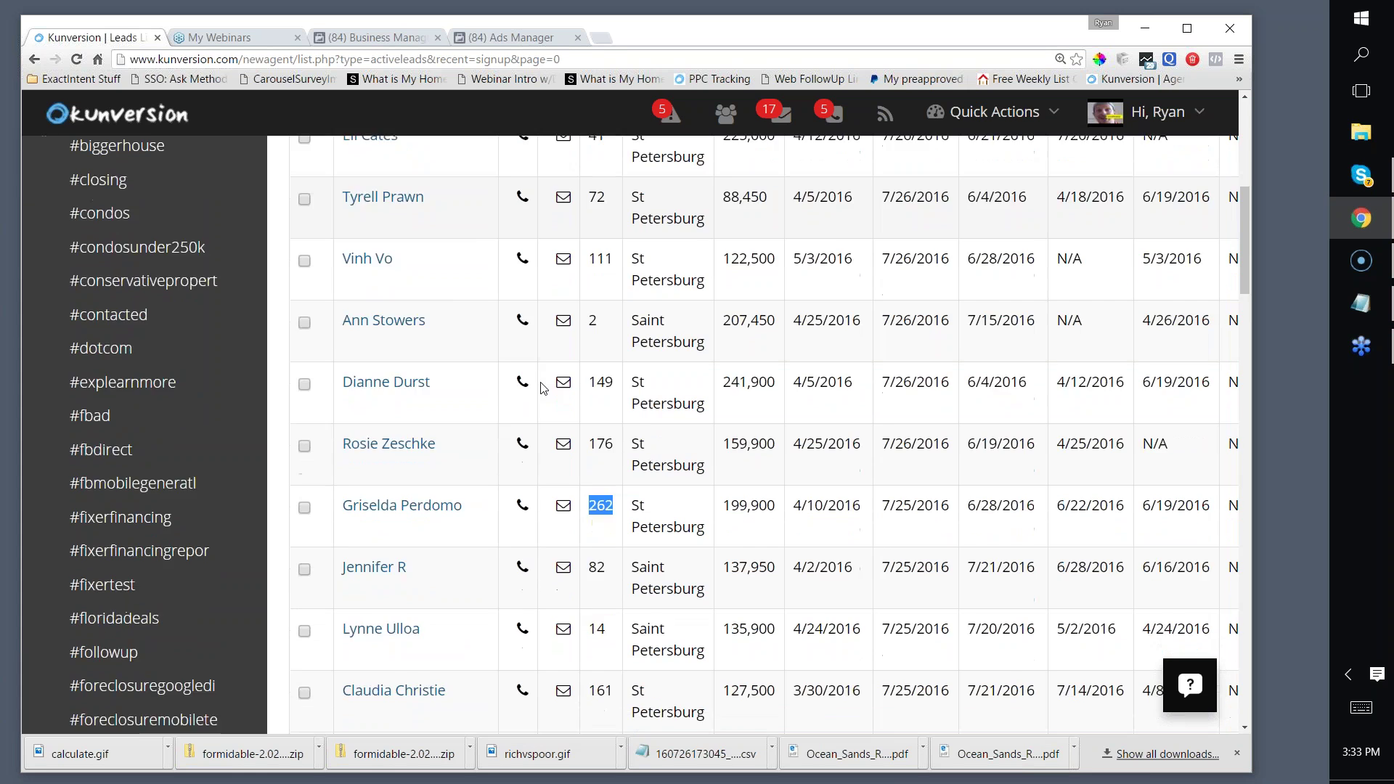
pyautogui.scroll(3, 413, 315)
pyautogui.scroll(3, 414, 315)
pyautogui.scroll(-8, 534, 249)
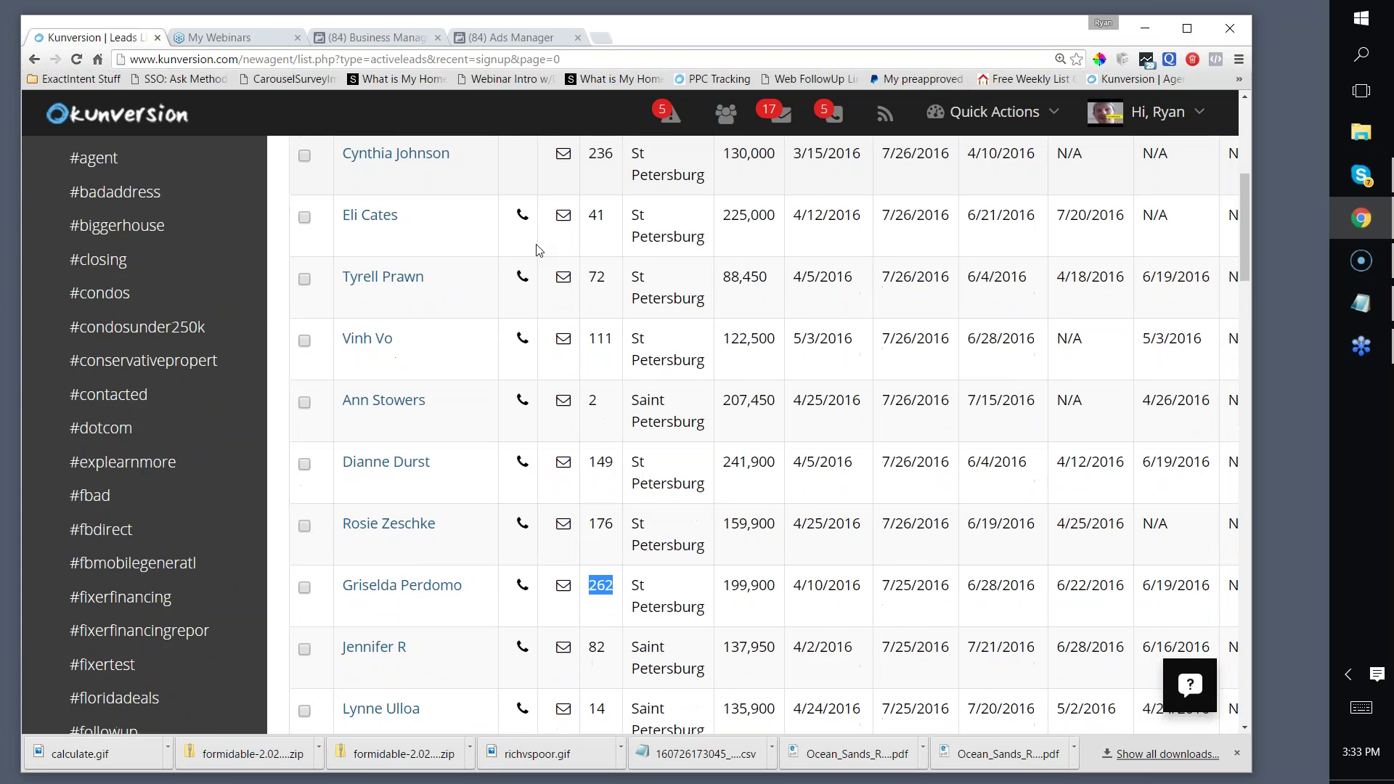
pyautogui.scroll(5, 508, 250)
pyautogui.scroll(-2, 484, 254)
pyautogui.scroll(-2, 484, 254)
pyautogui.scroll(6, 508, 312)
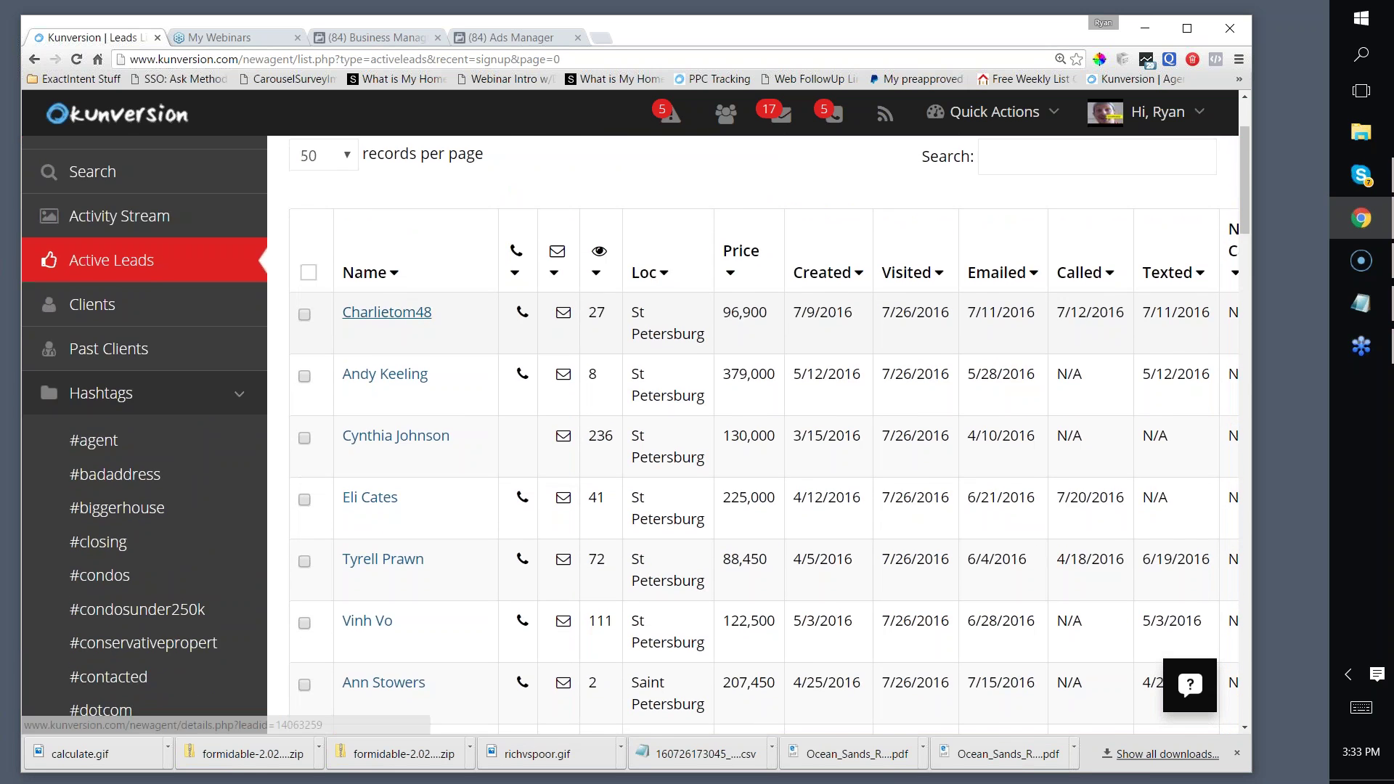
pyautogui.scroll(-9, 512, 314)
pyautogui.scroll(11, 430, 336)
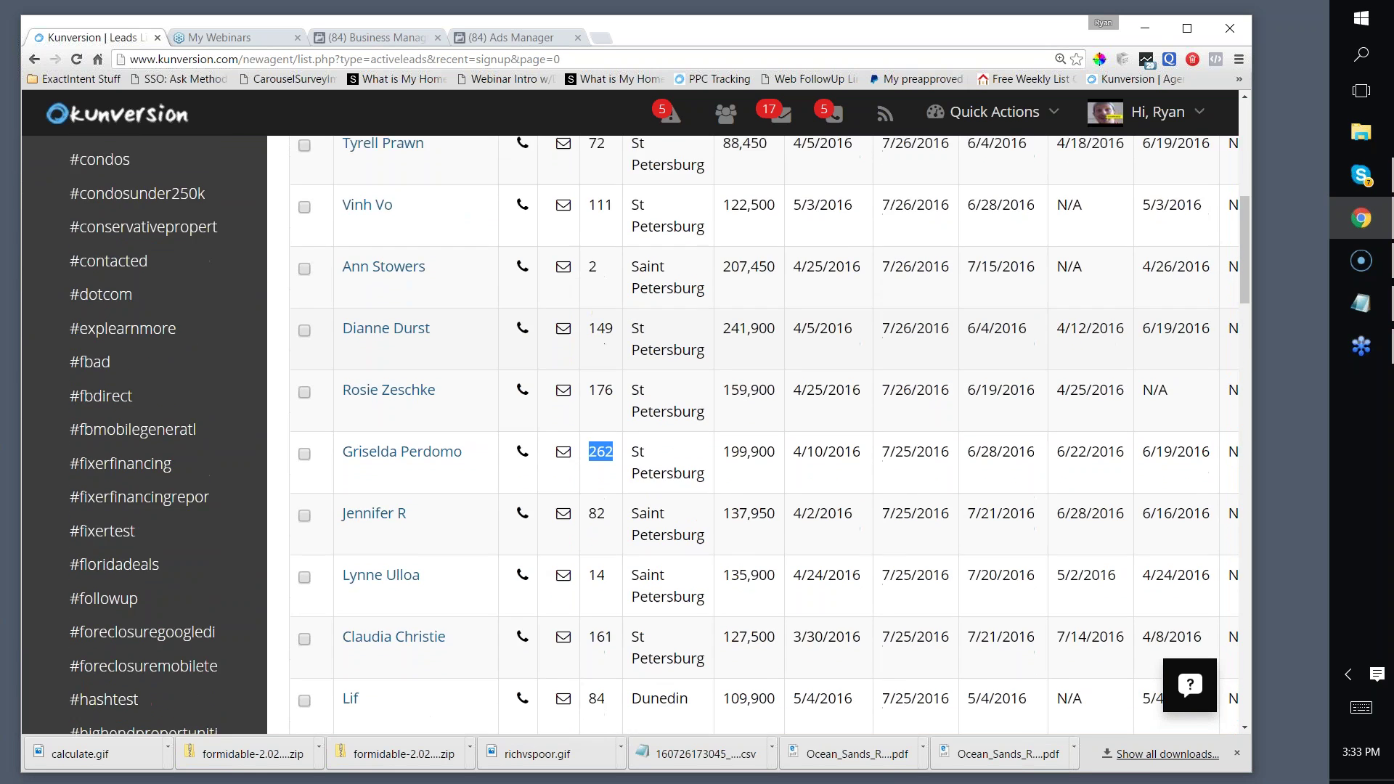
pyautogui.scroll(-1, 450, 305)
pyautogui.scroll(1, 537, 217)
pyautogui.moveTo(511, 180); pyautogui.dragTo(471, 180)
pyautogui.scroll(-2, 311, 221)
pyautogui.scroll(-1, 171, 292)
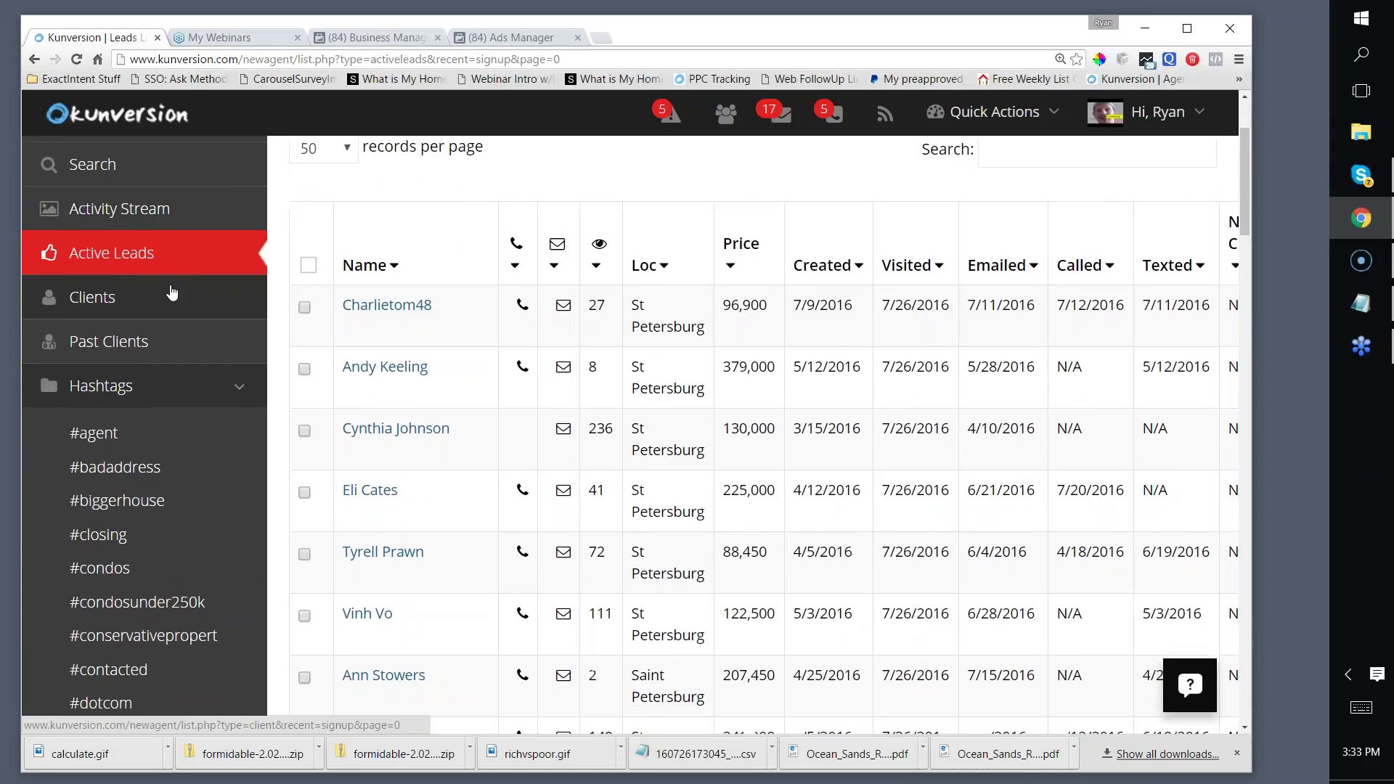
pyautogui.scroll(-1, 404, 254)
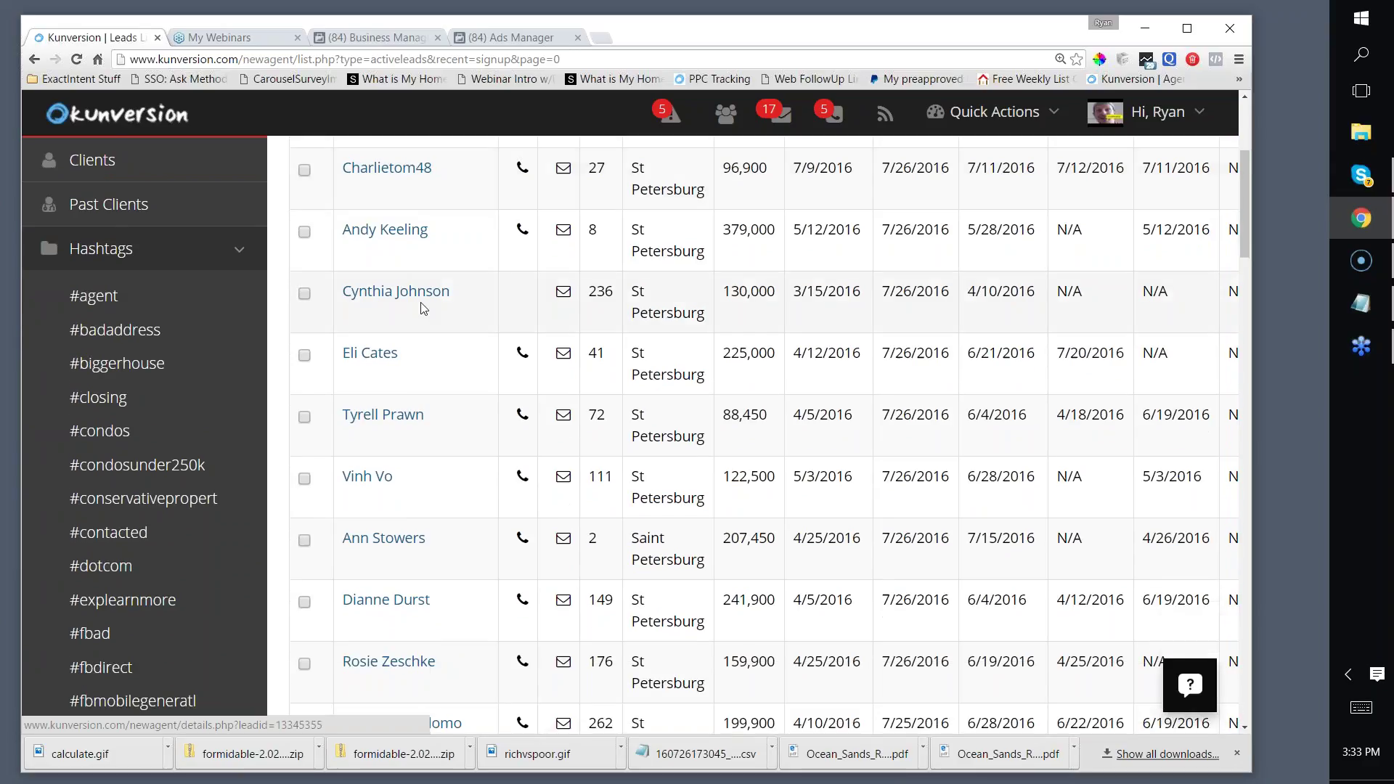
pyautogui.click(396, 291)
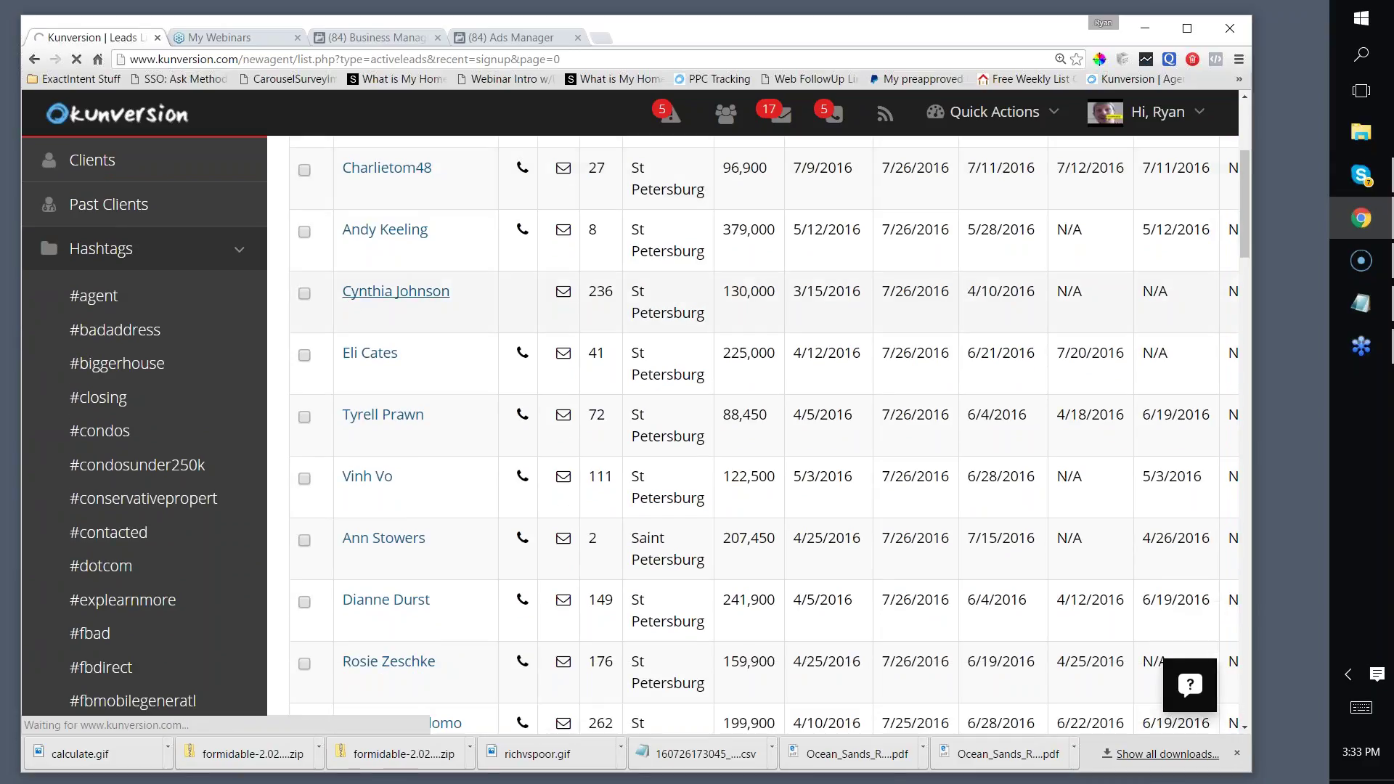
# Step: Show the lead's Activity history with 49 total active listing views
pyautogui.scroll(-5, 699, 313)
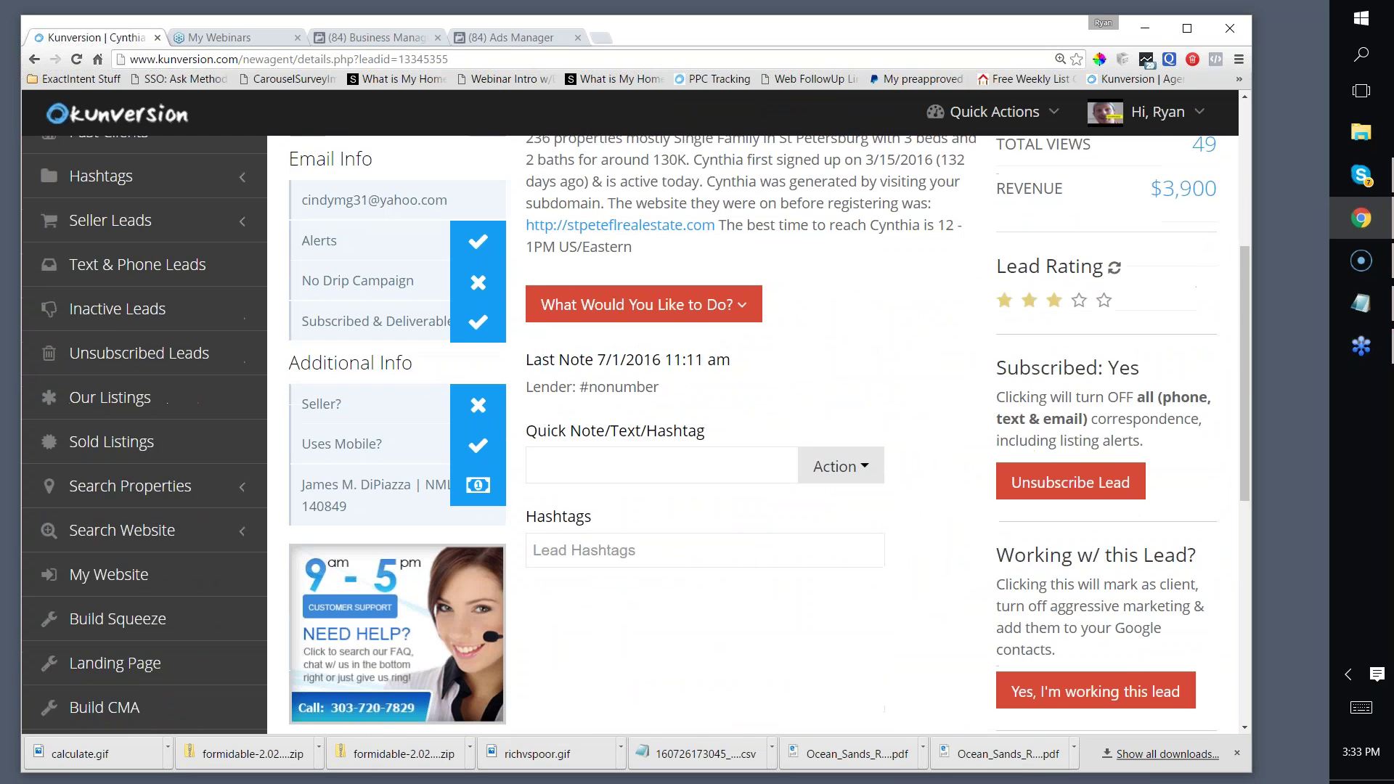
pyautogui.scroll(-3, 724, 327)
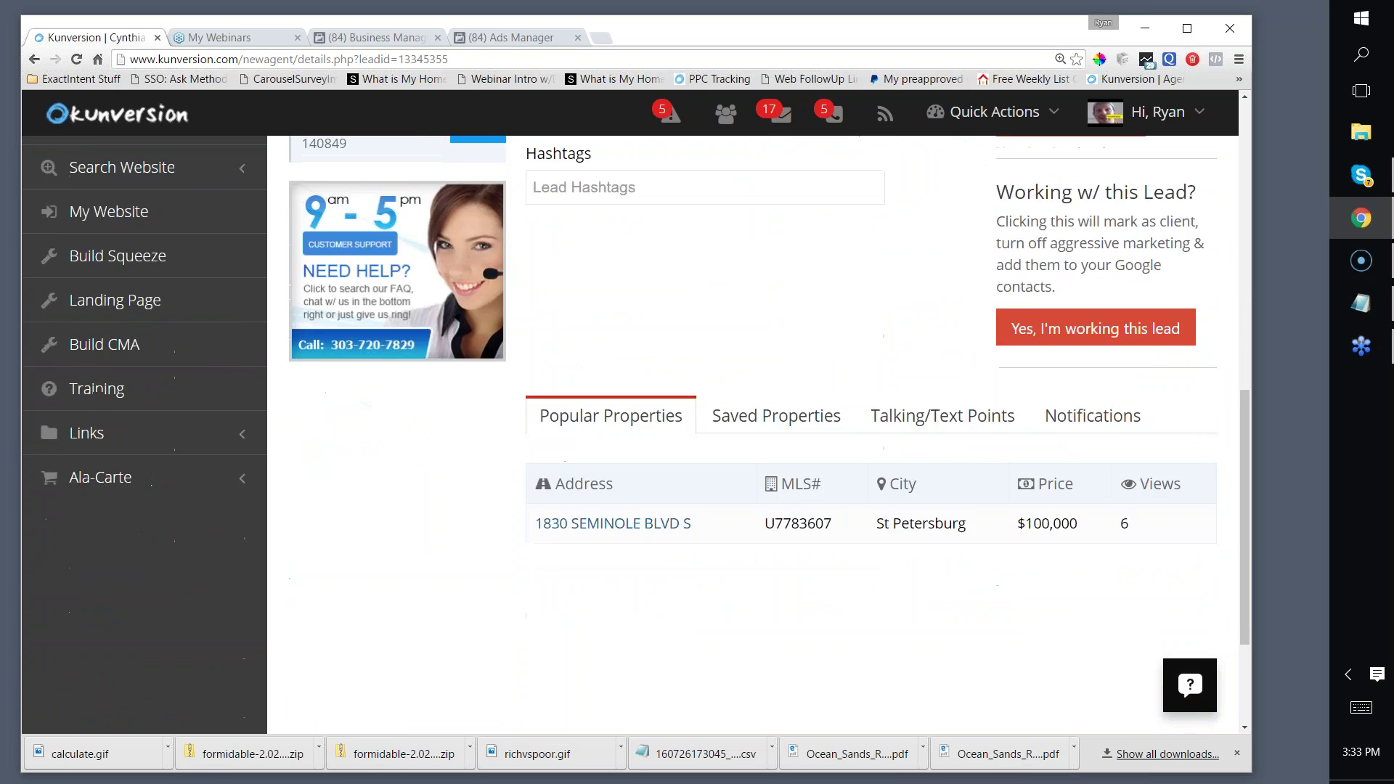
pyautogui.scroll(8, 710, 307)
pyautogui.click(525, 312)
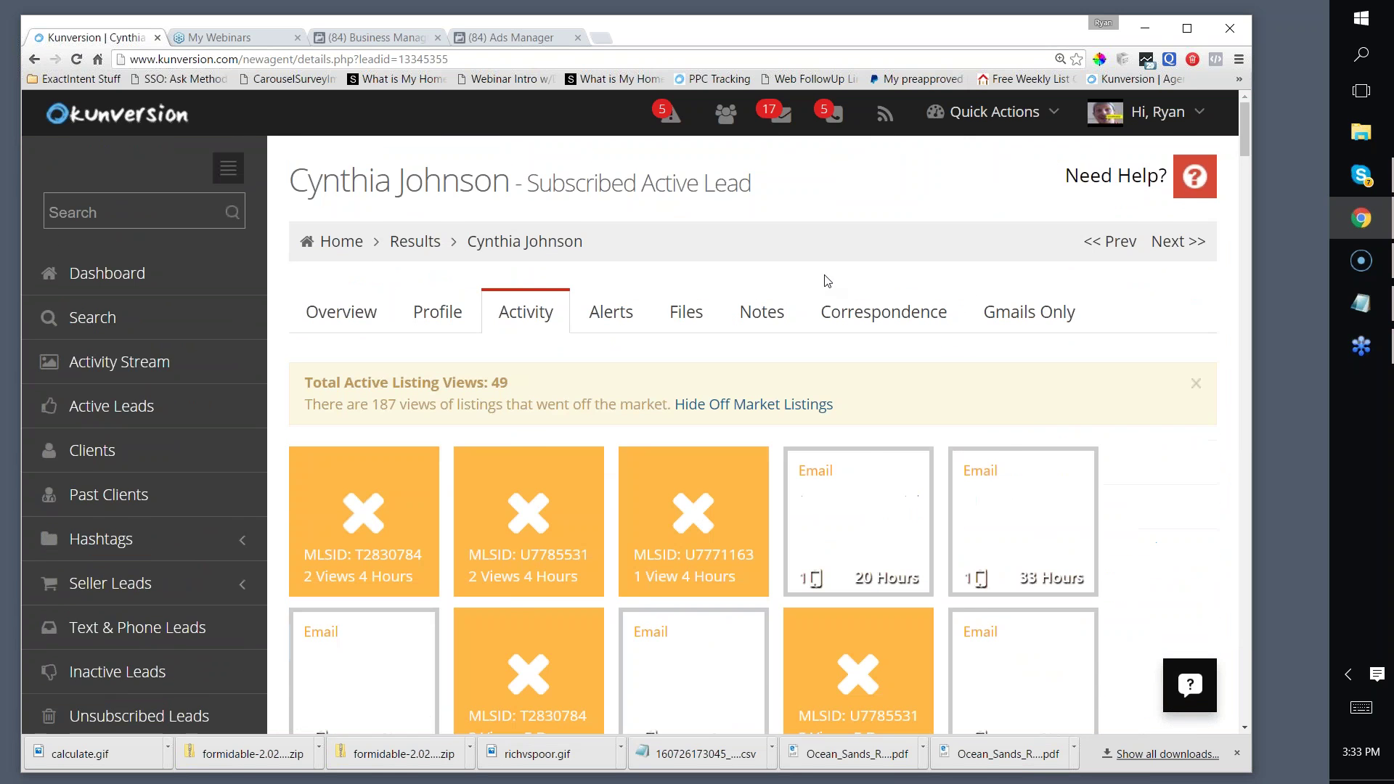
pyautogui.scroll(-2, 738, 280)
# Step: Open the lead's saved property alerts and dismiss the Facebook notification
pyautogui.click(611, 167)
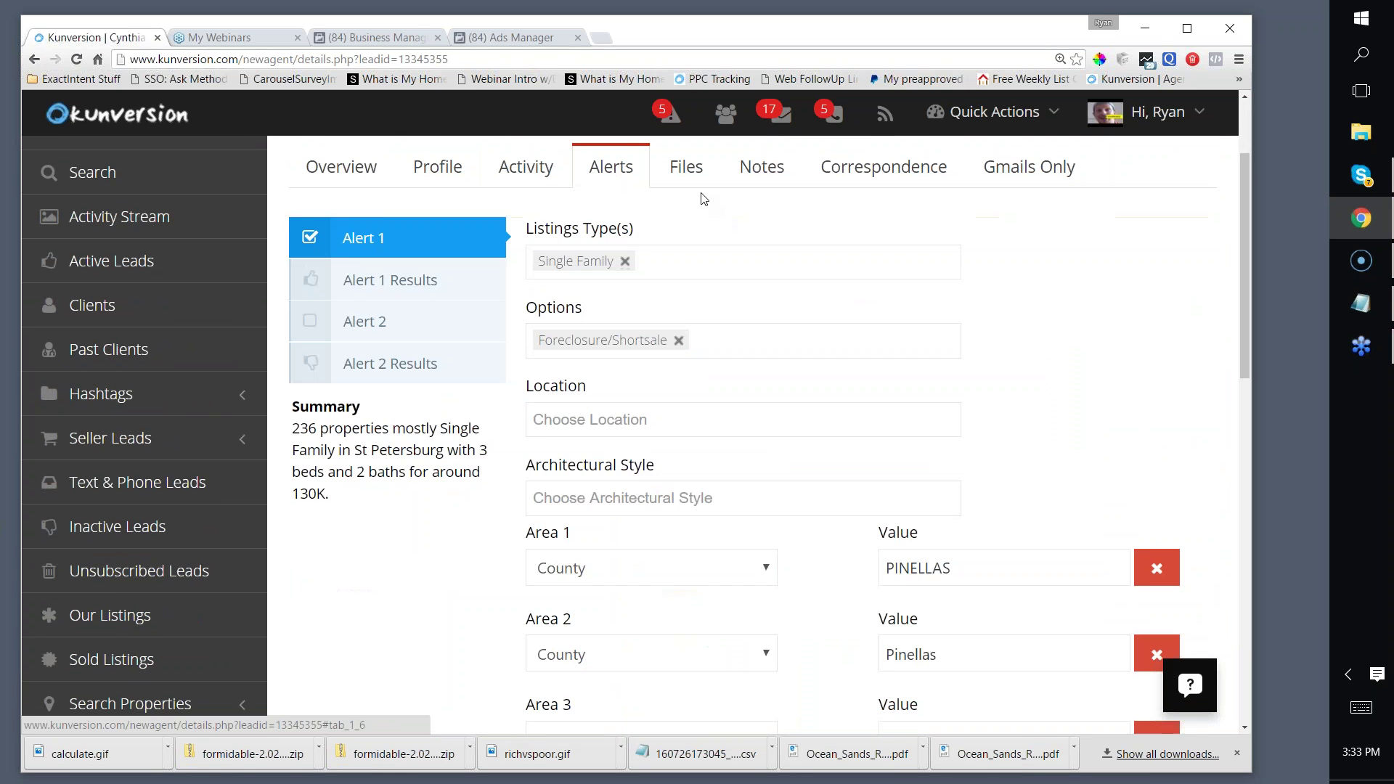
pyautogui.scroll(-1, 700, 196)
pyautogui.scroll(1, 762, 232)
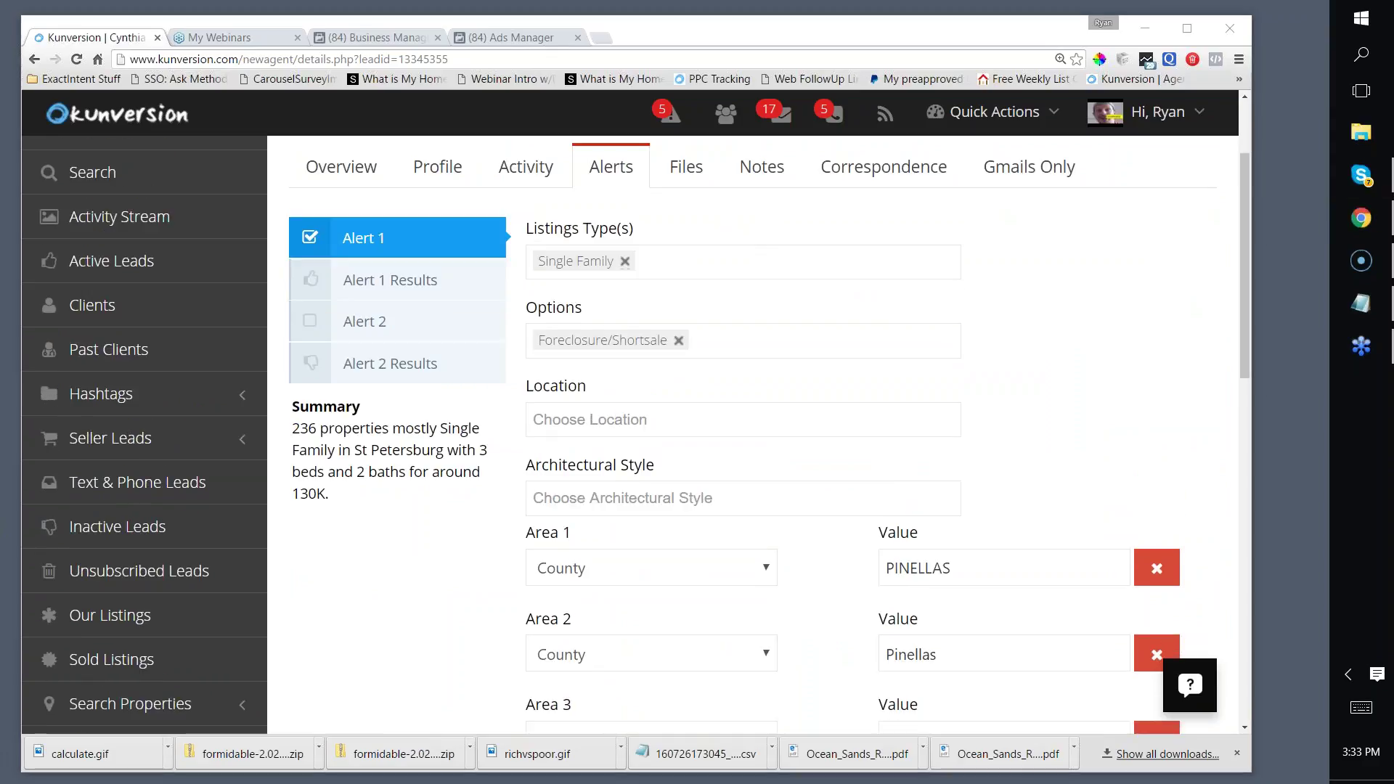
pyautogui.scroll(-2, 728, 311)
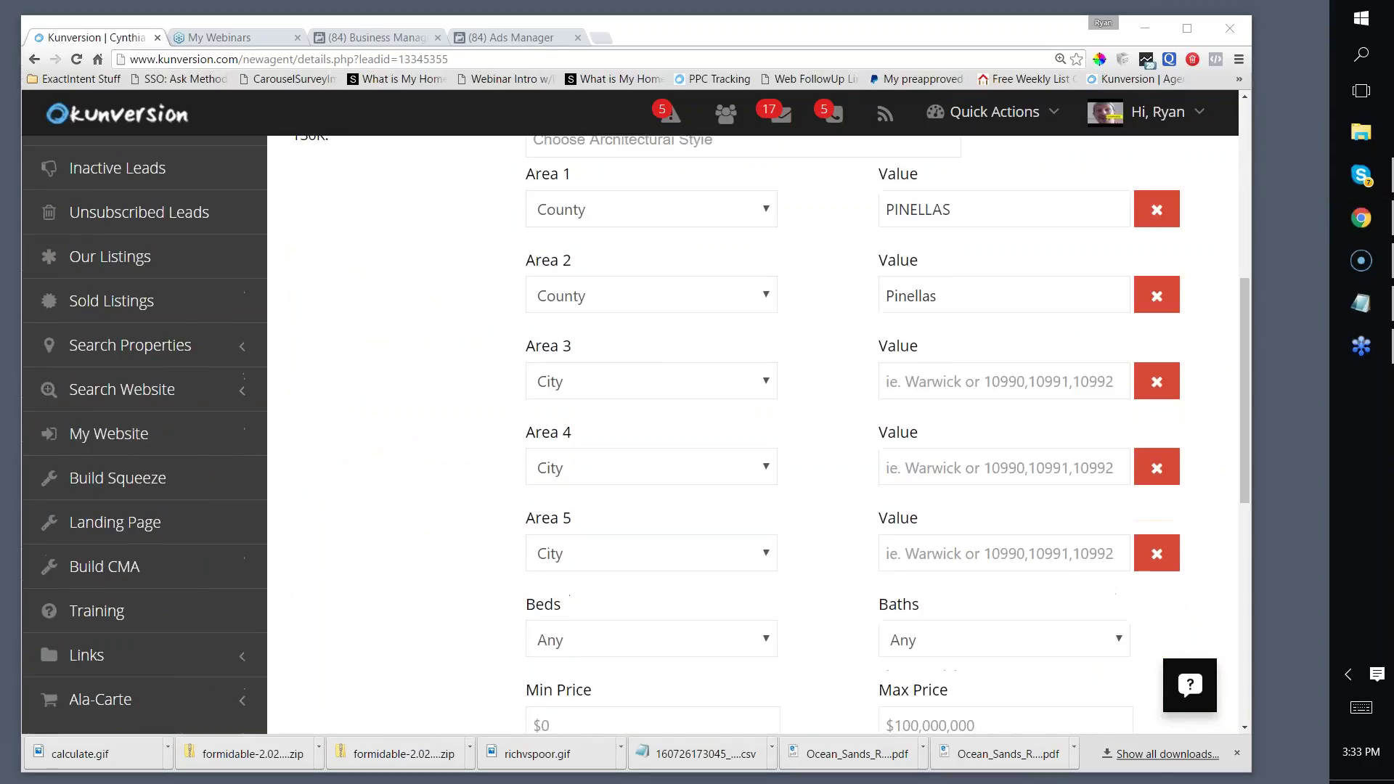
pyautogui.scroll(-6, 728, 311)
pyautogui.click(1309, 668)
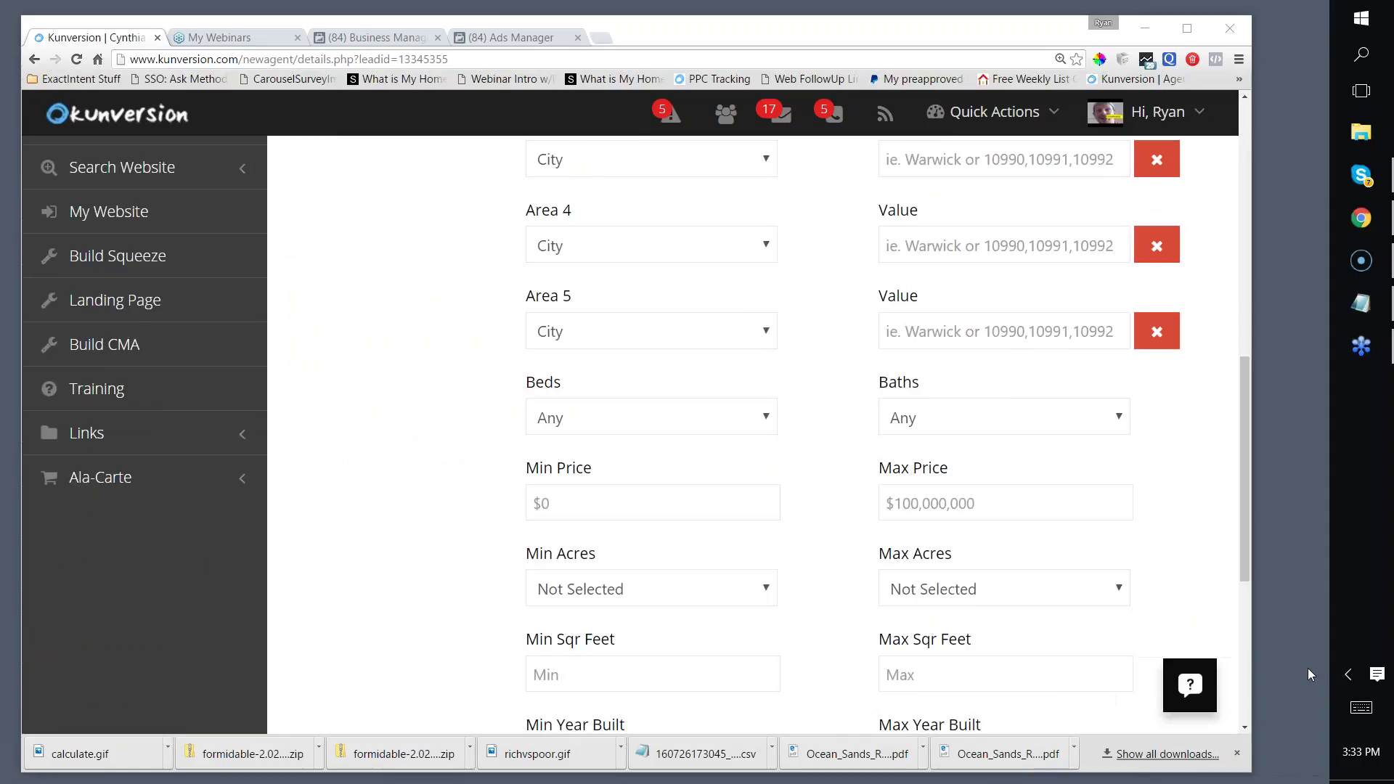
# Step: Review Alert 1: Single Family, Foreclosure/Shortsale, Pinellas County areas, sent daily
pyautogui.scroll(3, 833, 436)
pyautogui.scroll(3, 833, 436)
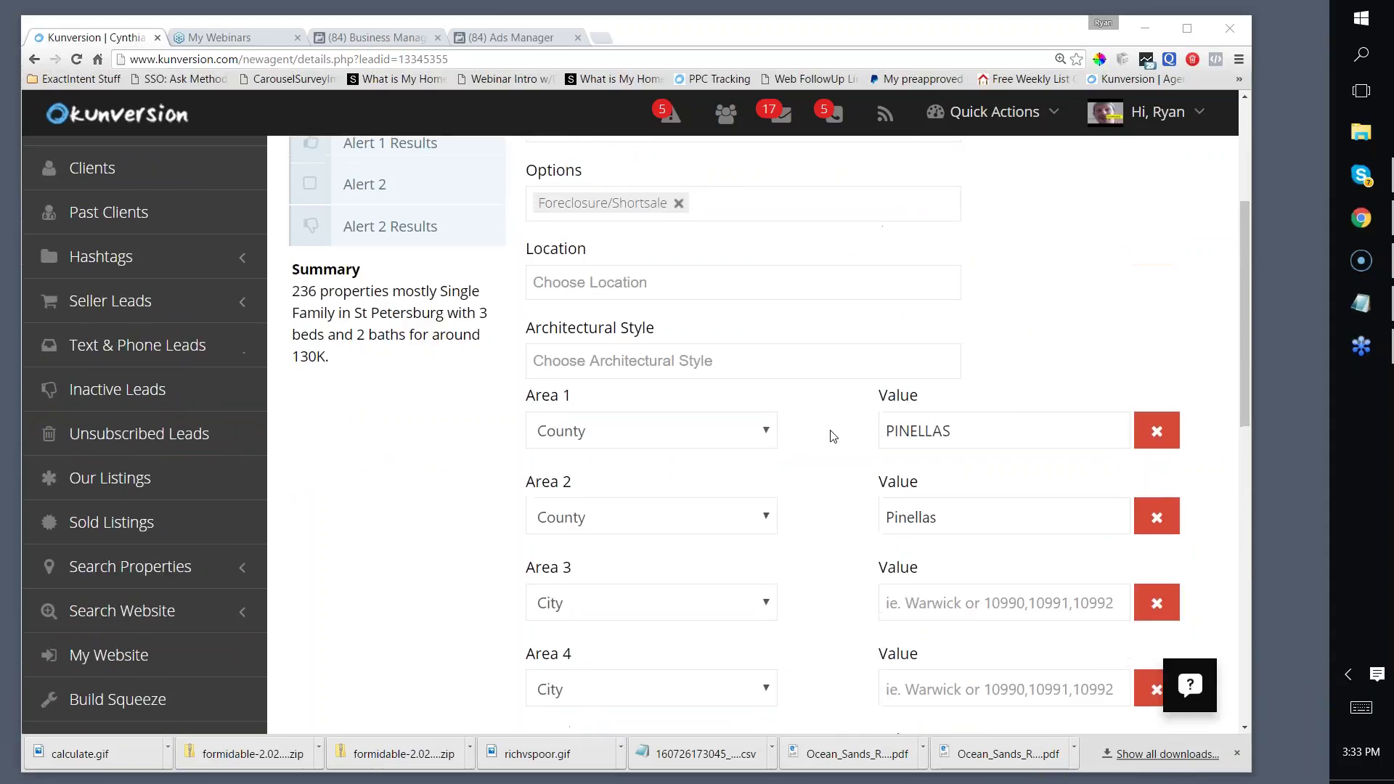
pyautogui.scroll(-4, 829, 432)
pyautogui.scroll(-1, 523, 341)
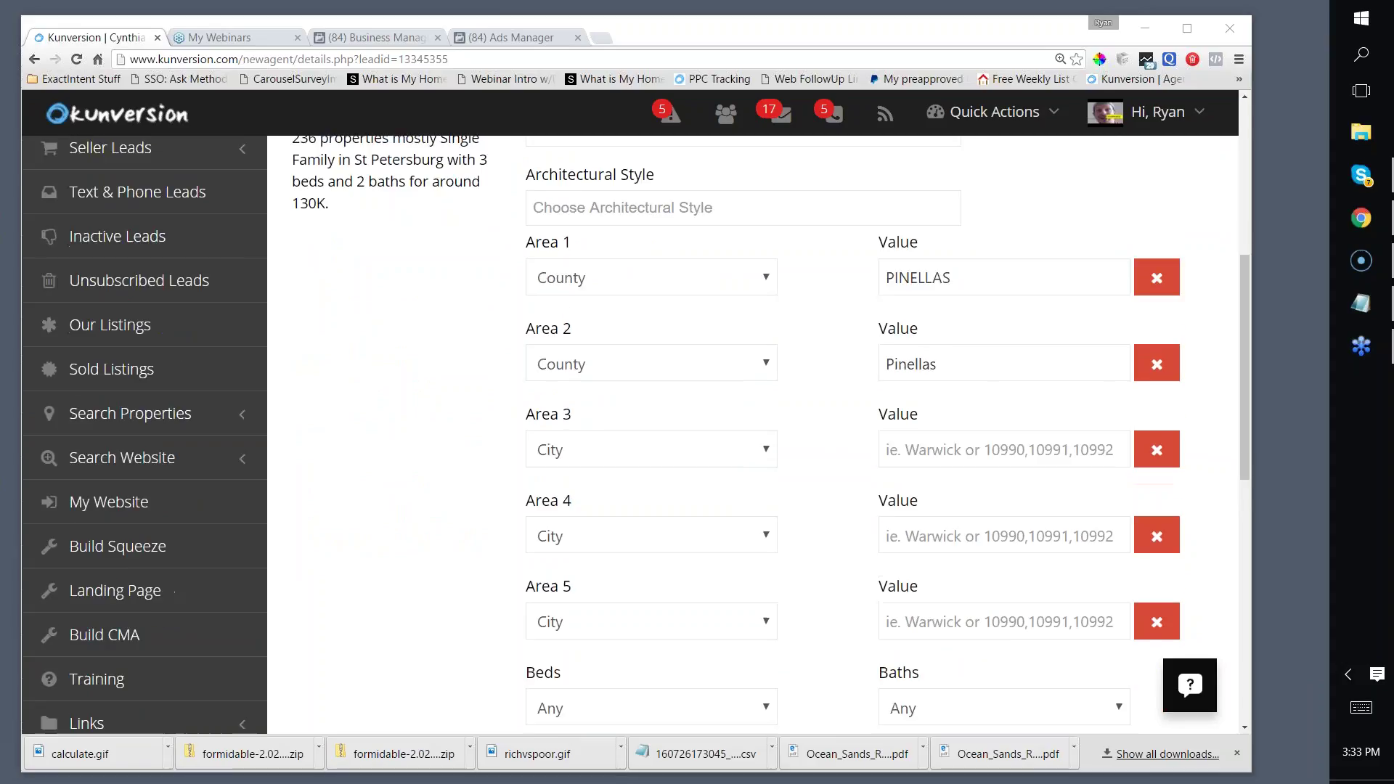
pyautogui.scroll(3, 522, 341)
pyautogui.scroll(-1, 522, 342)
pyautogui.scroll(-4, 522, 341)
pyautogui.scroll(2, 833, 242)
pyautogui.scroll(-8, 832, 242)
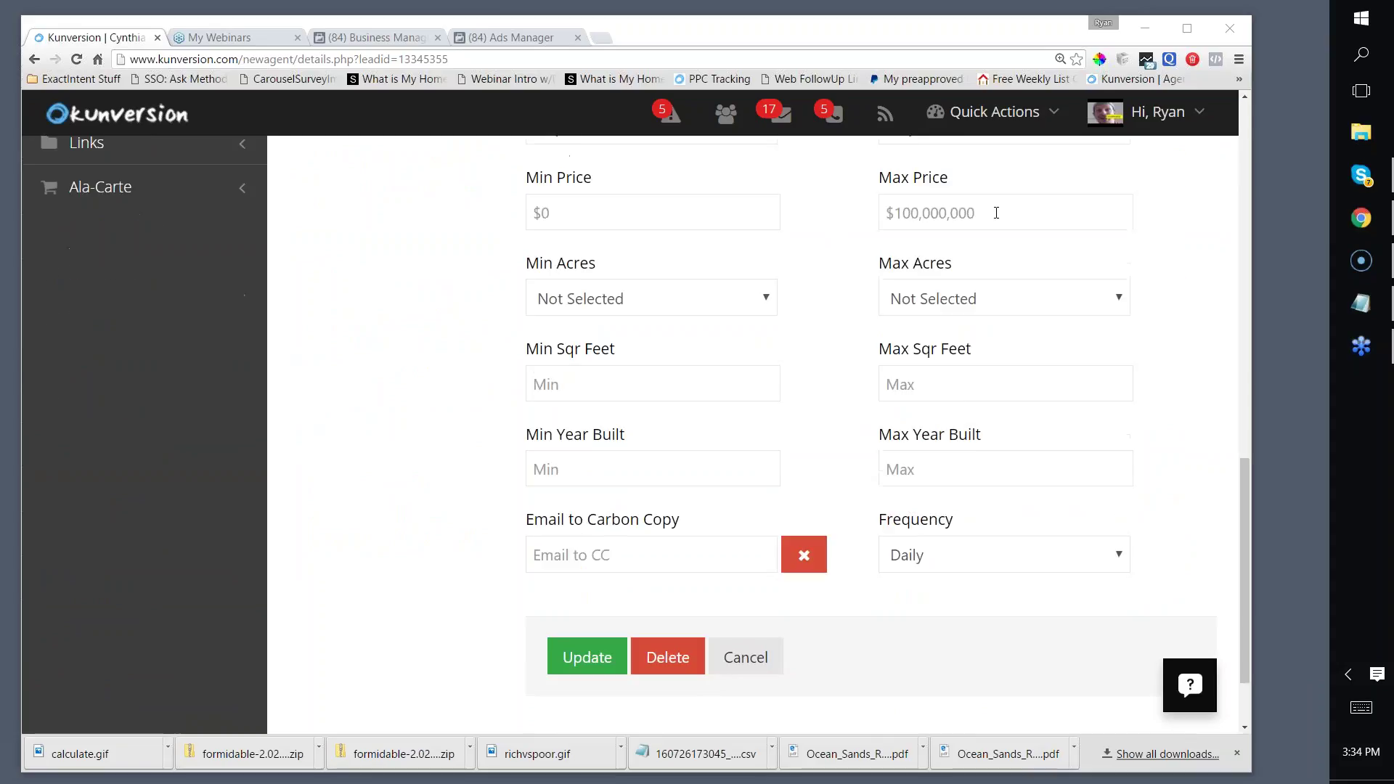
pyautogui.scroll(-2, 947, 204)
pyautogui.scroll(12, 821, 286)
pyautogui.scroll(2, 753, 436)
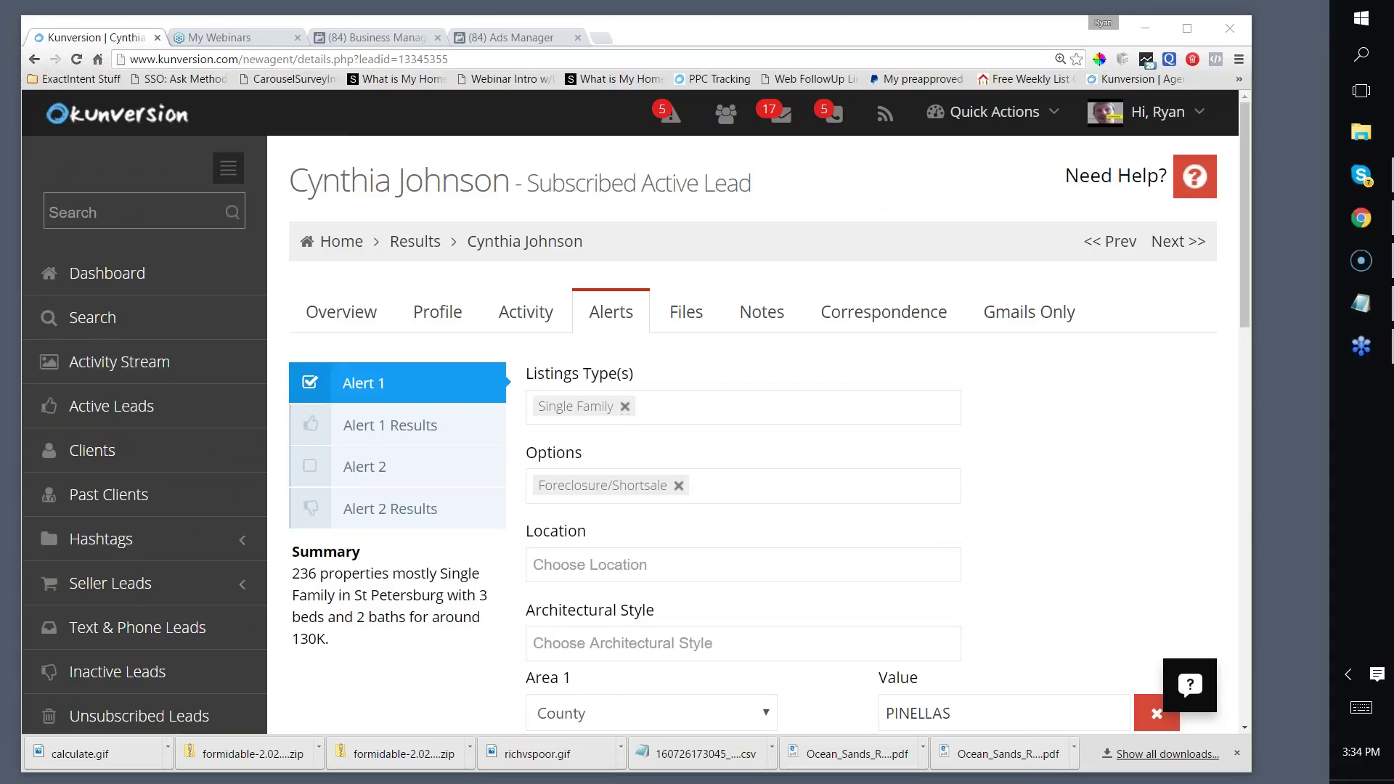
pyautogui.scroll(-10, 755, 435)
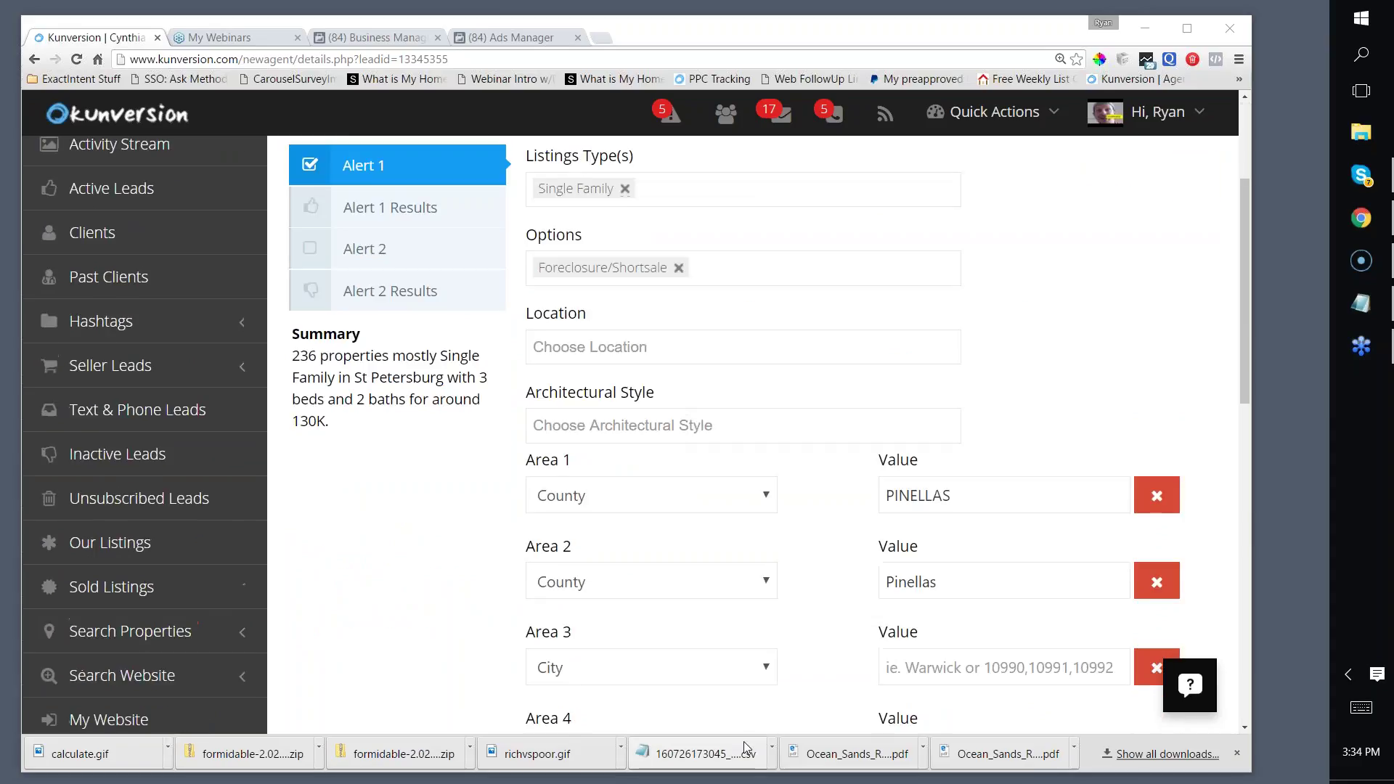
pyautogui.scroll(-4, 845, 636)
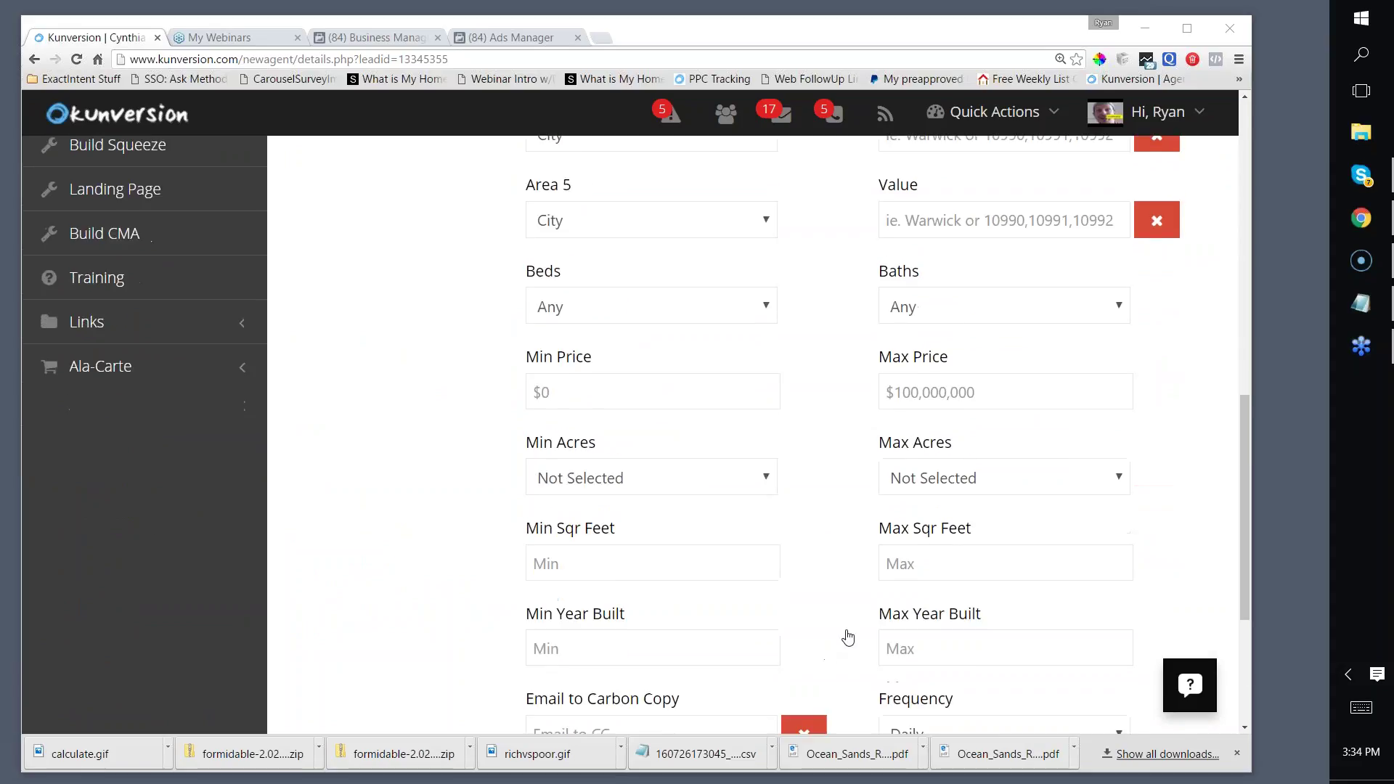
pyautogui.scroll(6, 846, 635)
pyautogui.scroll(4, 831, 636)
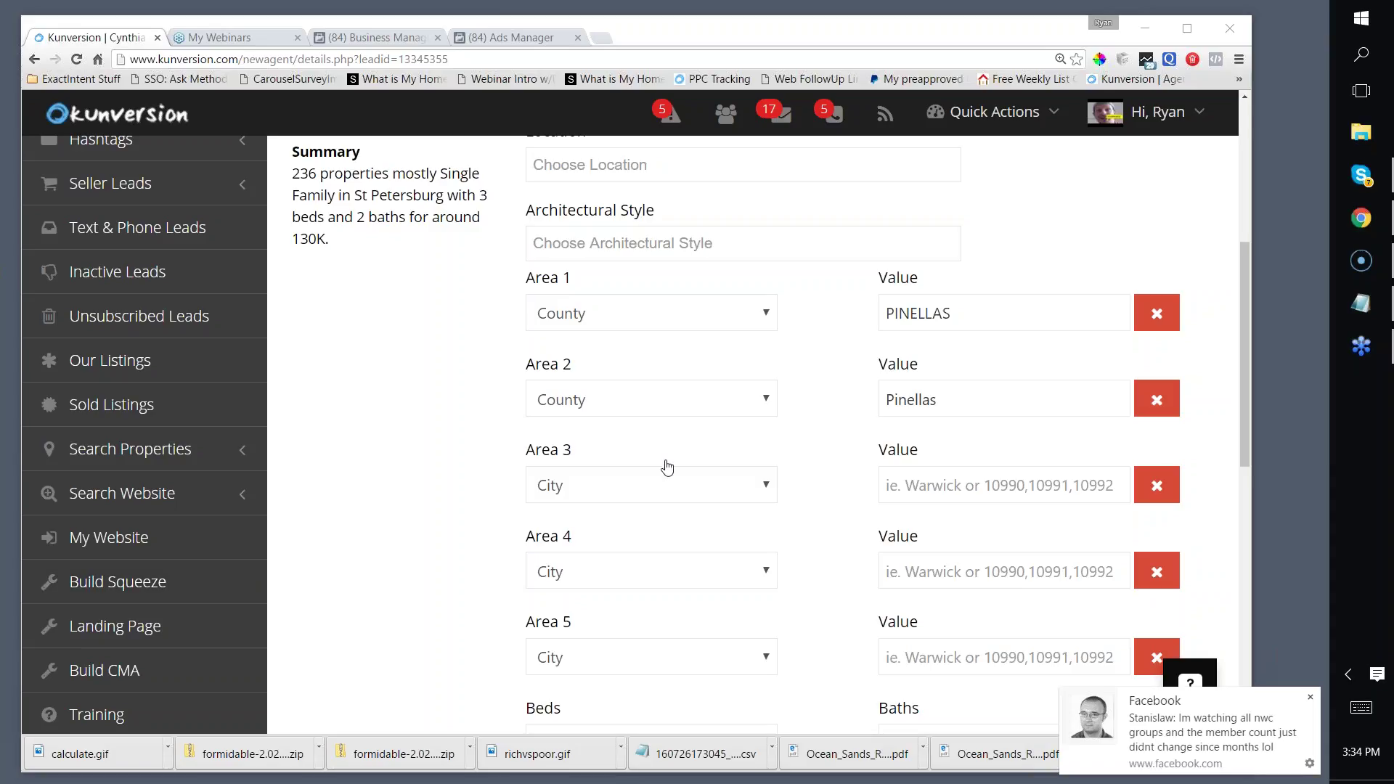
# Step: Dismiss the Facebook notification and revisit the lead's viewed listings
pyautogui.click(1311, 698)
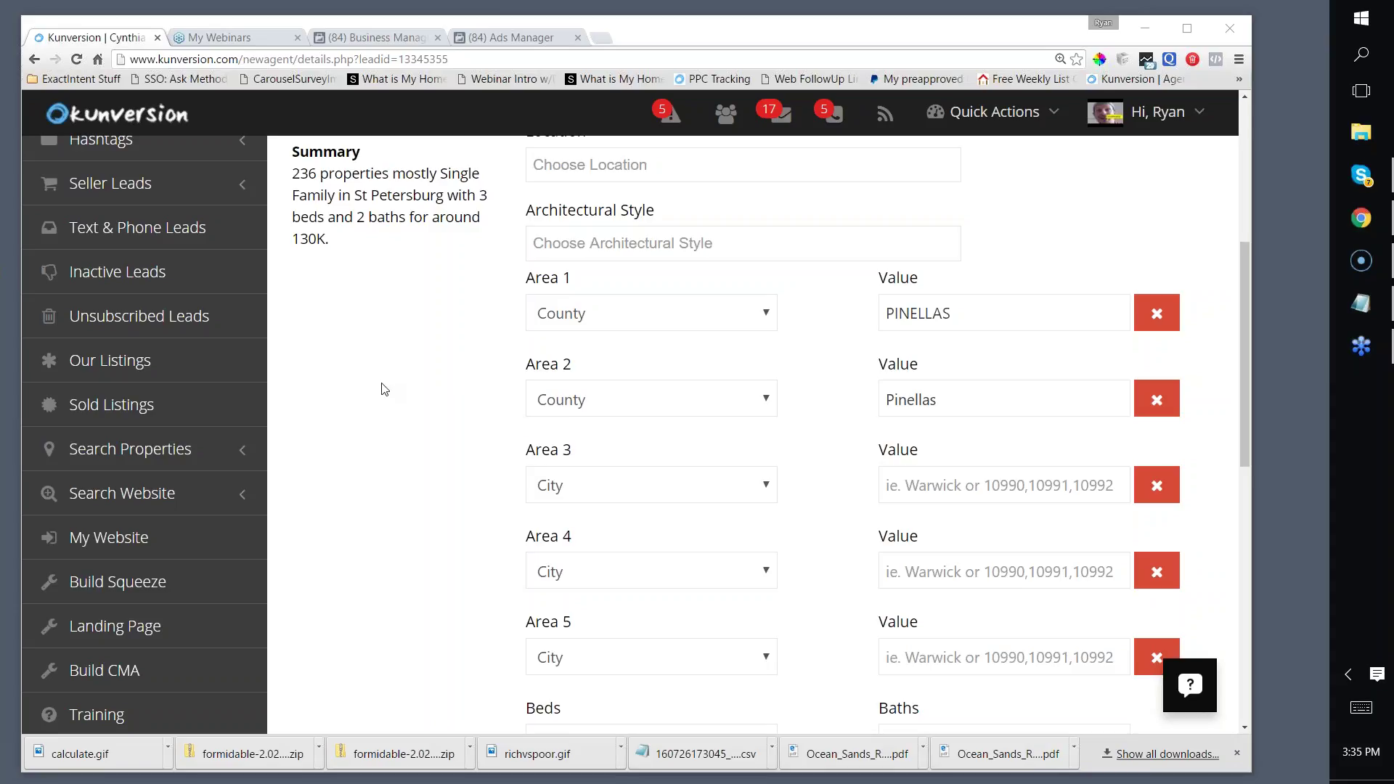
pyautogui.scroll(5, 384, 390)
pyautogui.scroll(-3, 384, 390)
pyautogui.scroll(3, 384, 390)
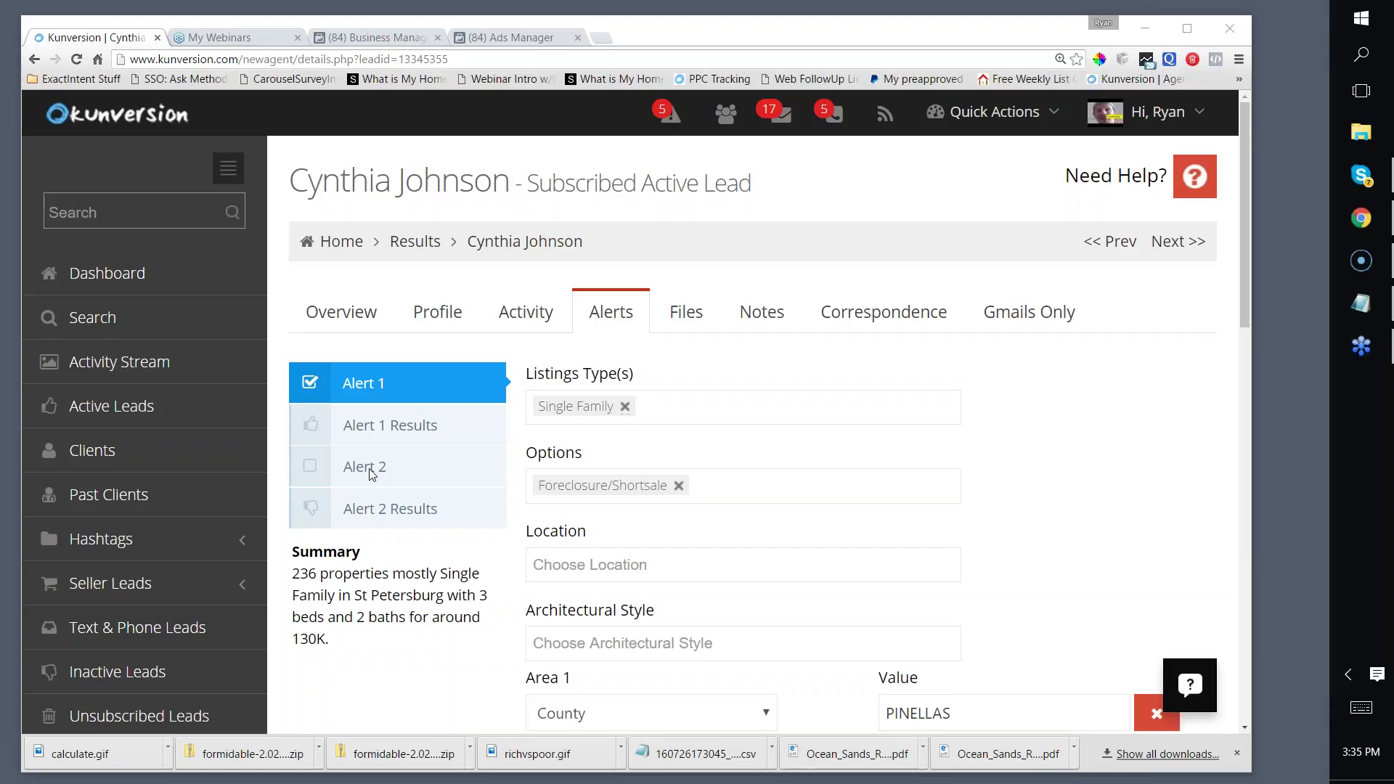
pyautogui.scroll(-2, 1012, 302)
pyautogui.scroll(2, 1012, 302)
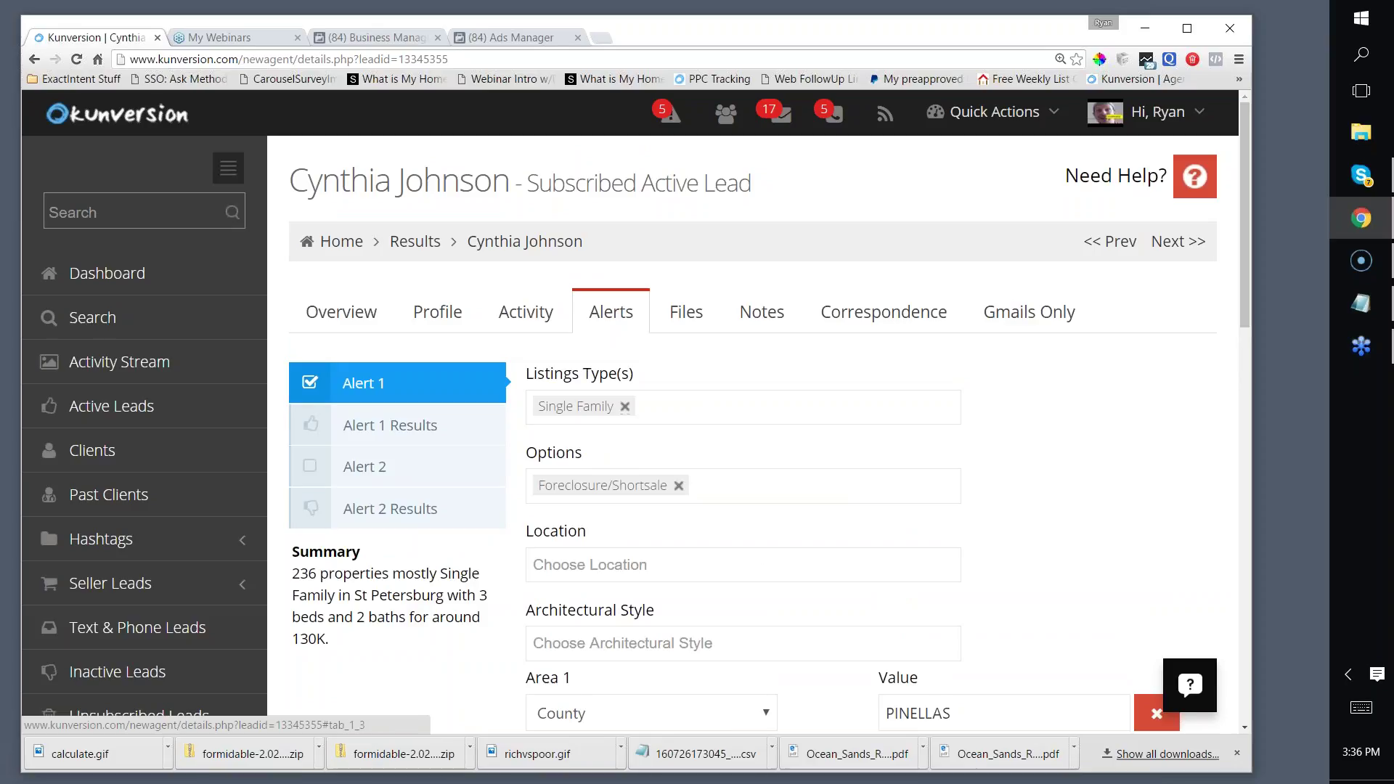
pyautogui.click(540, 327)
pyautogui.scroll(-3, 540, 326)
pyautogui.scroll(3, 540, 326)
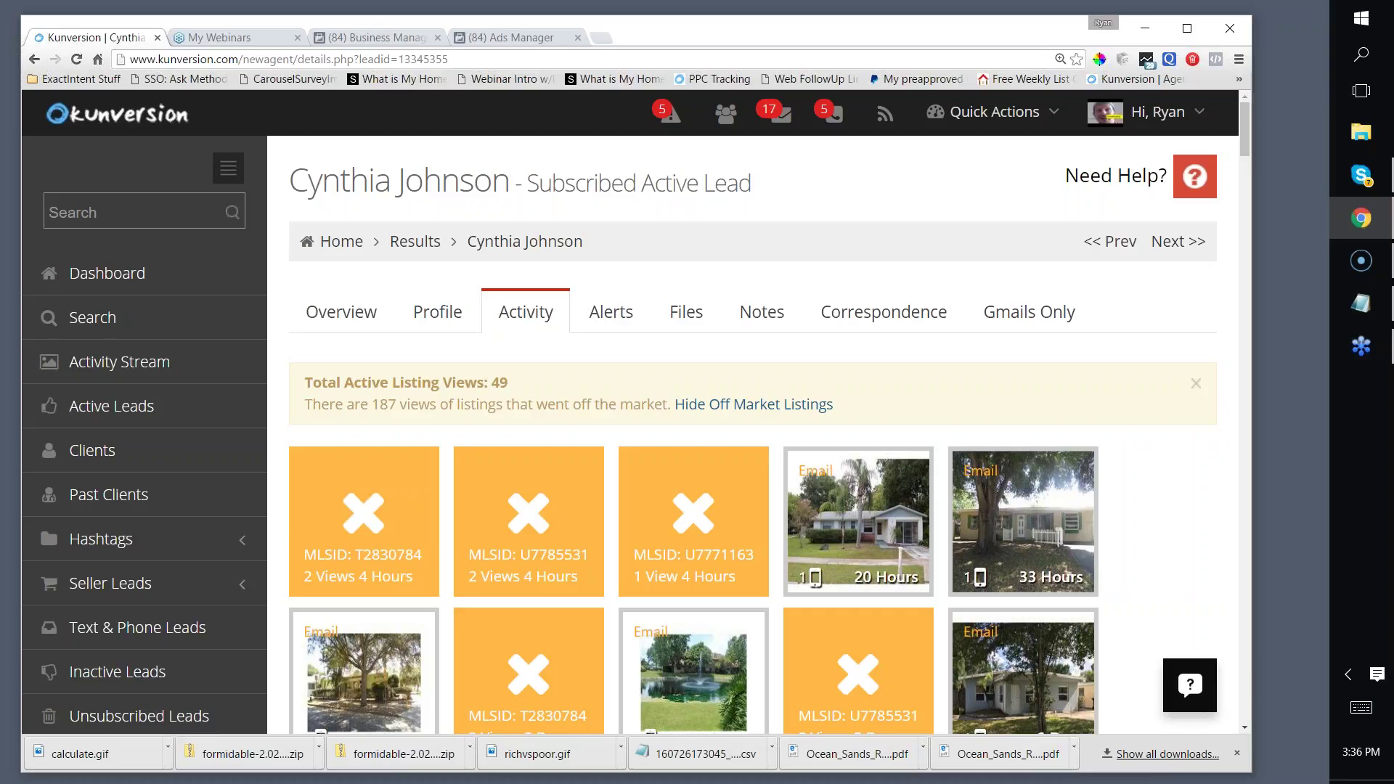
# Step: Return to Alert 1 and review its Single Family, Foreclosure/Shortsale, Pinellas County Area 1 and 2 settings
pyautogui.click(596, 323)
pyautogui.scroll(-3, 617, 299)
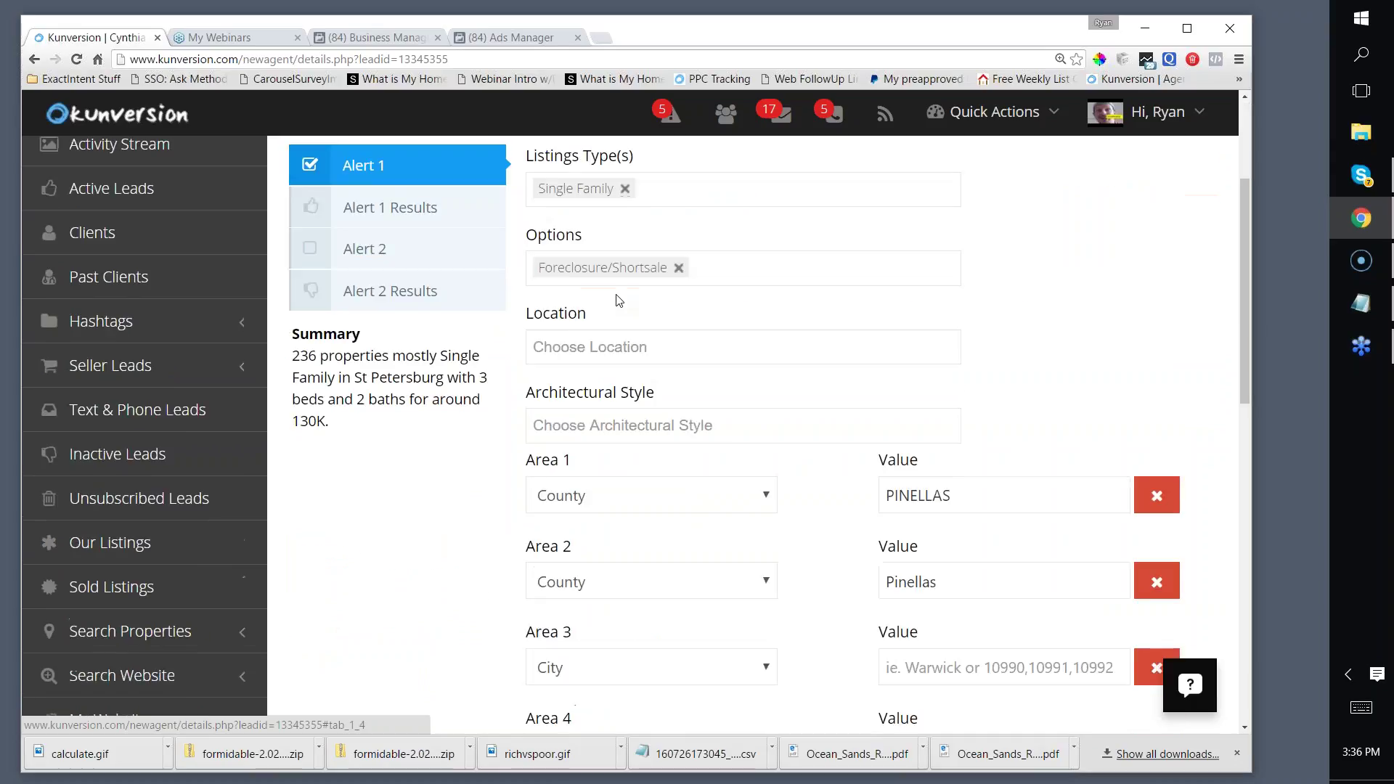
pyautogui.scroll(3, 618, 299)
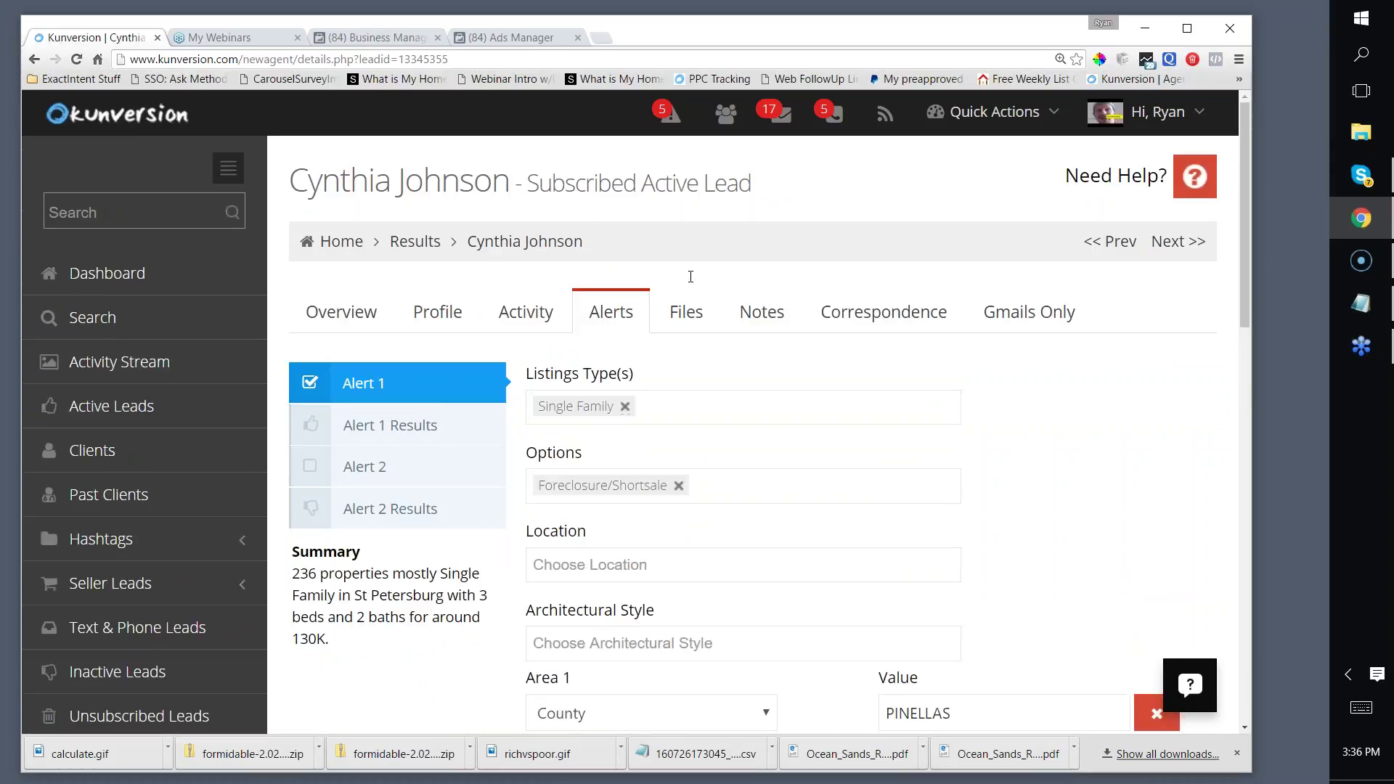
pyautogui.scroll(-2, 665, 401)
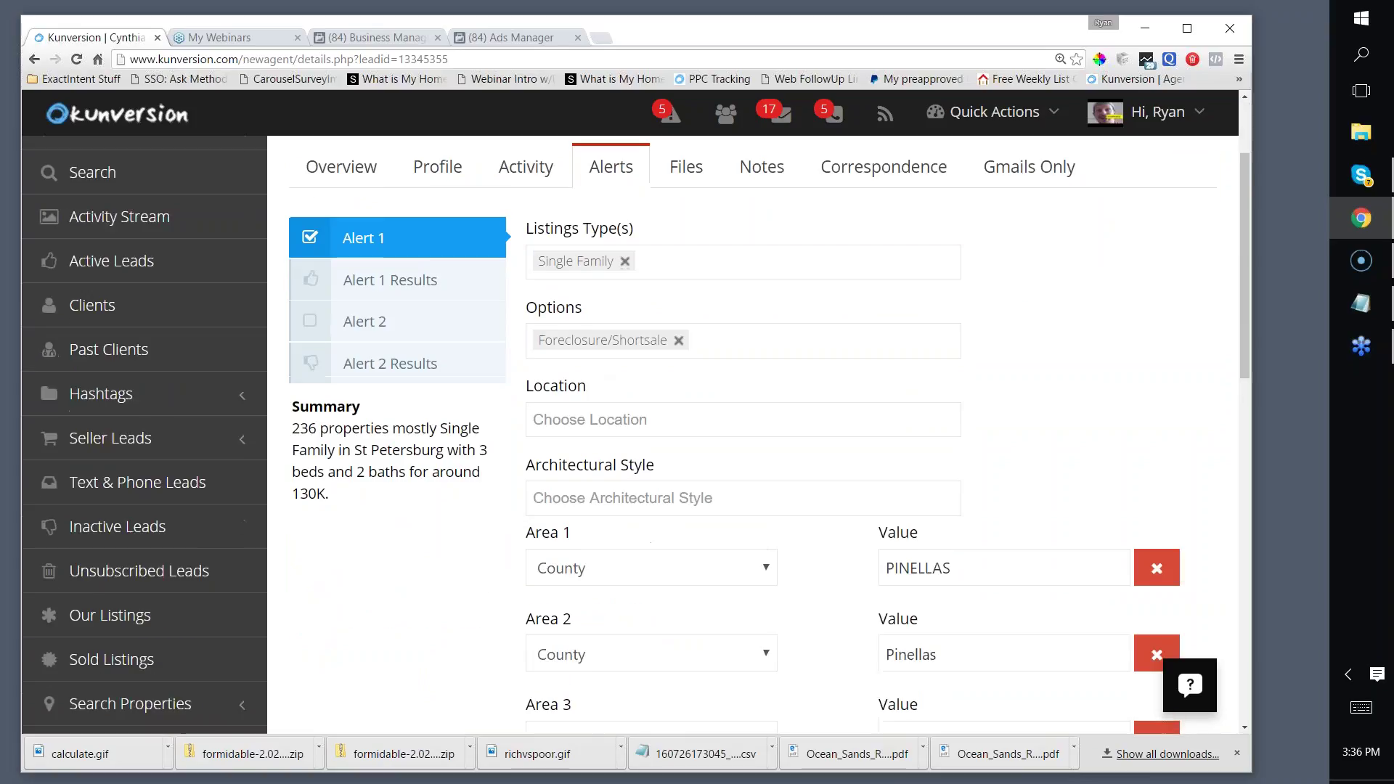
pyautogui.scroll(1, 666, 401)
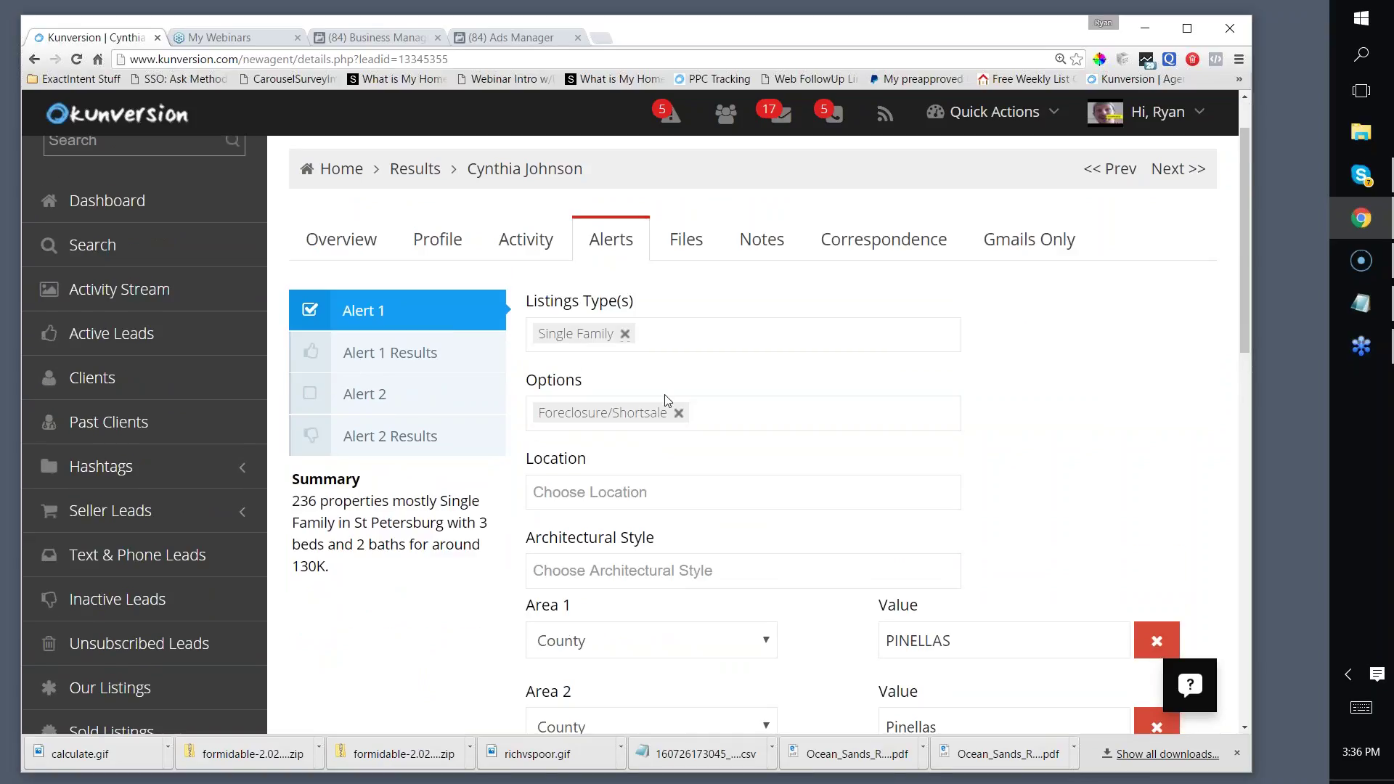
pyautogui.scroll(-4, 666, 402)
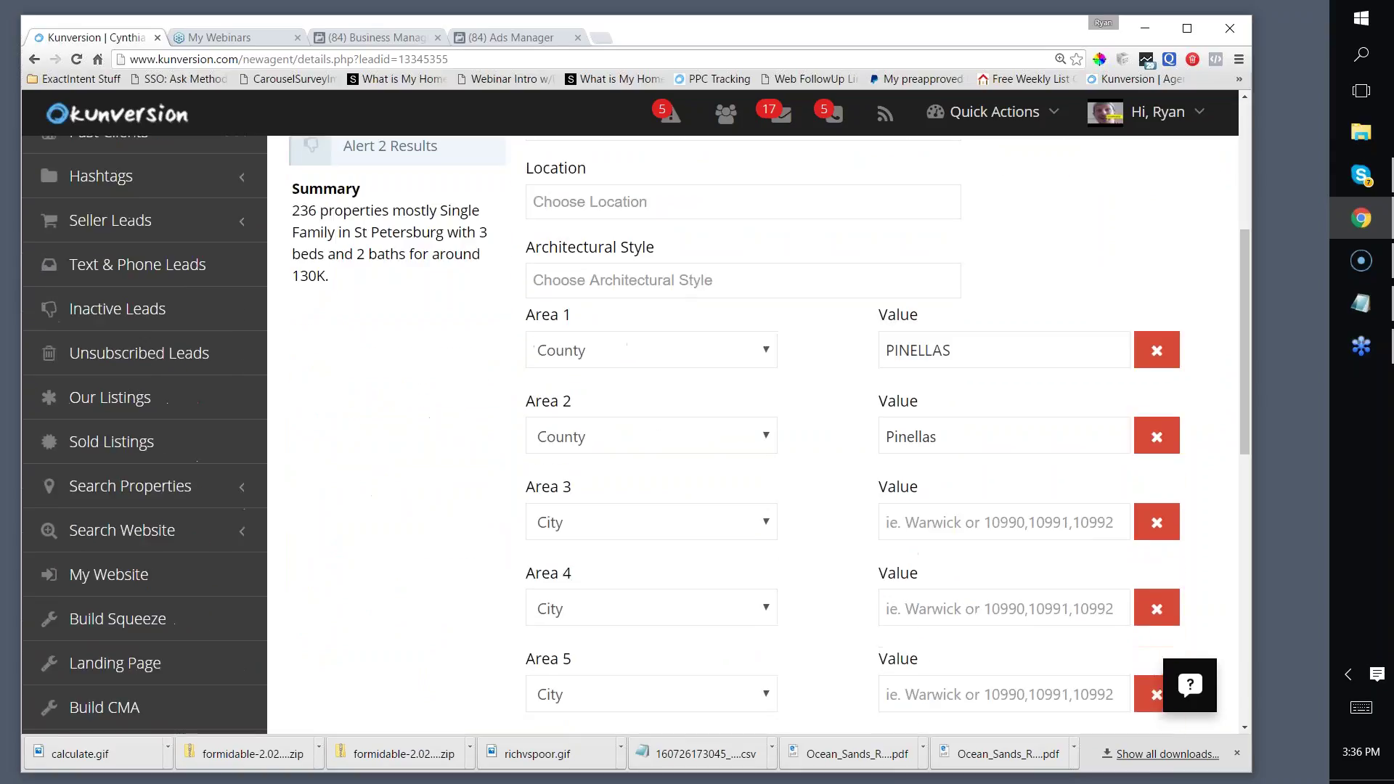
pyautogui.scroll(3, 655, 310)
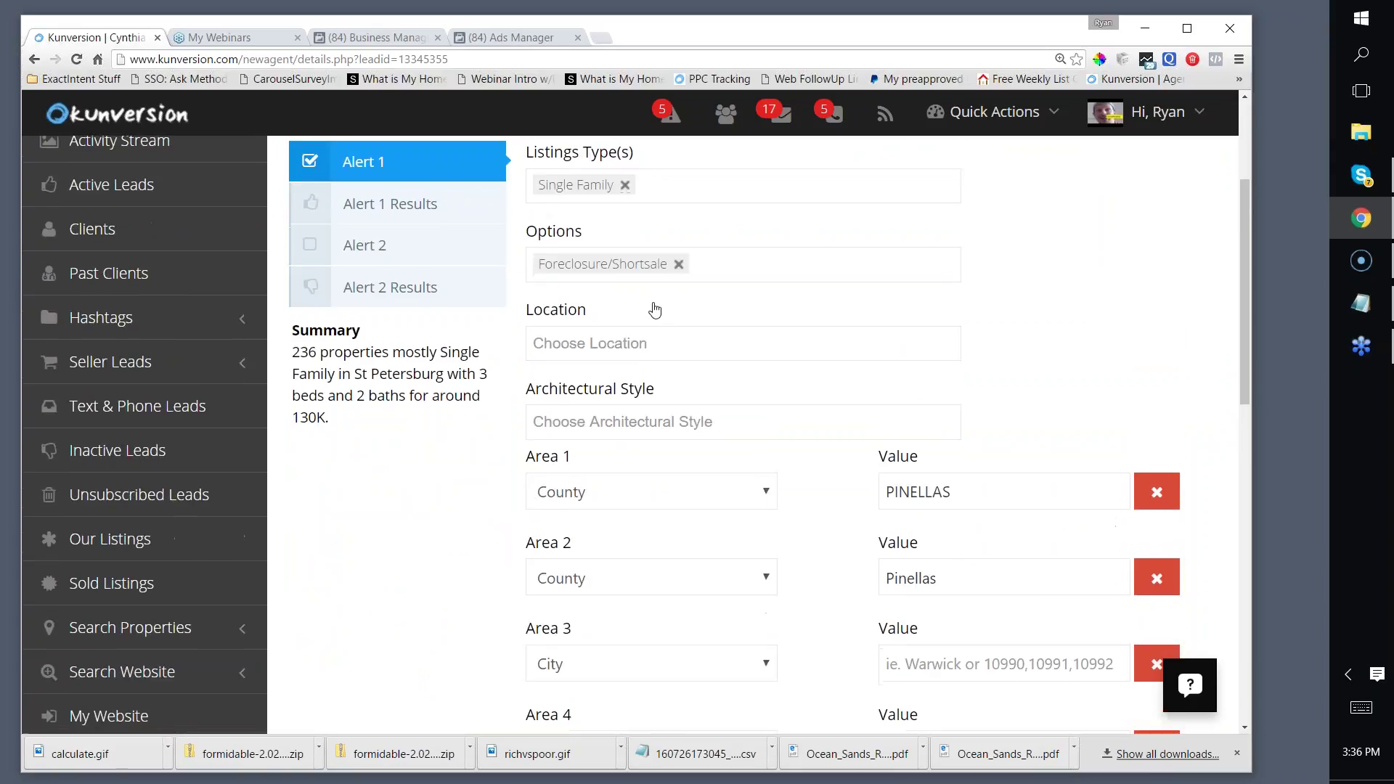
pyautogui.scroll(-4, 655, 310)
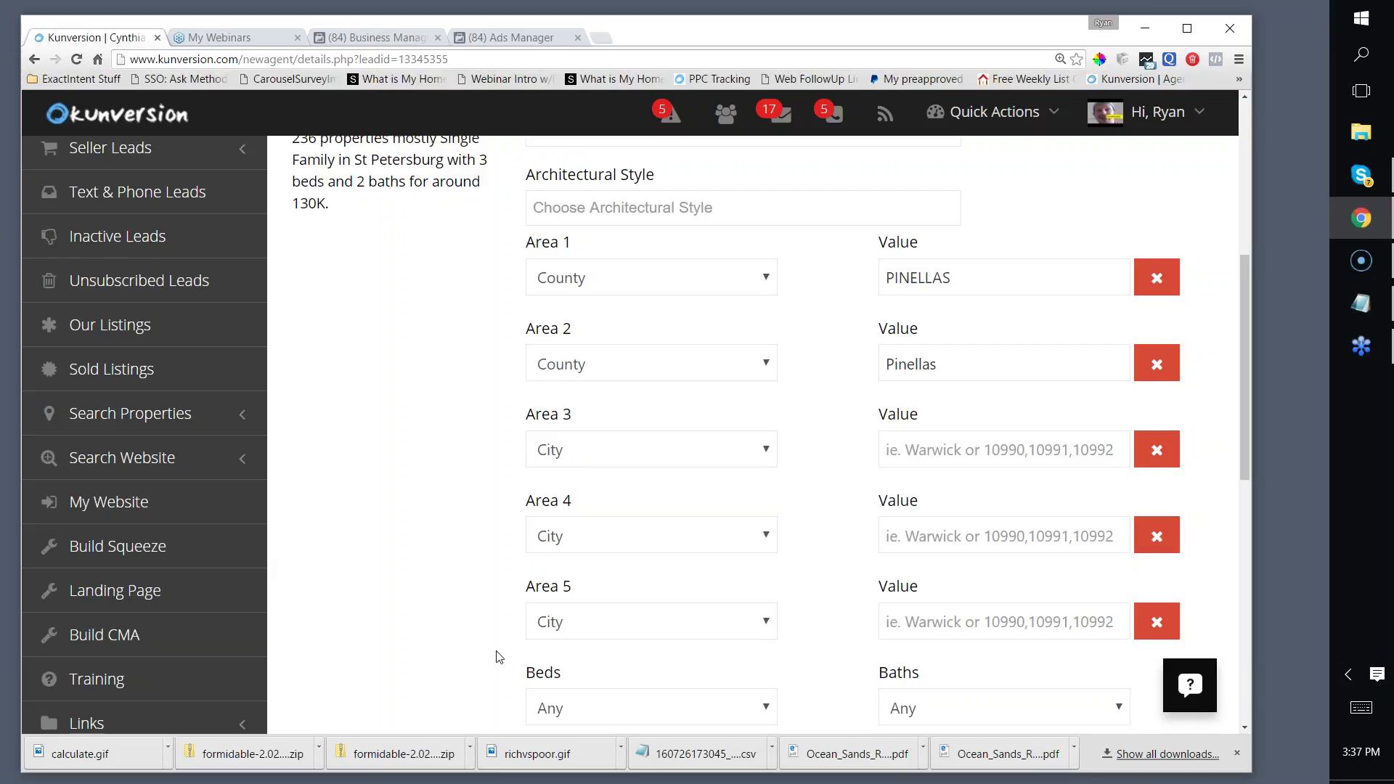
pyautogui.scroll(6, 498, 656)
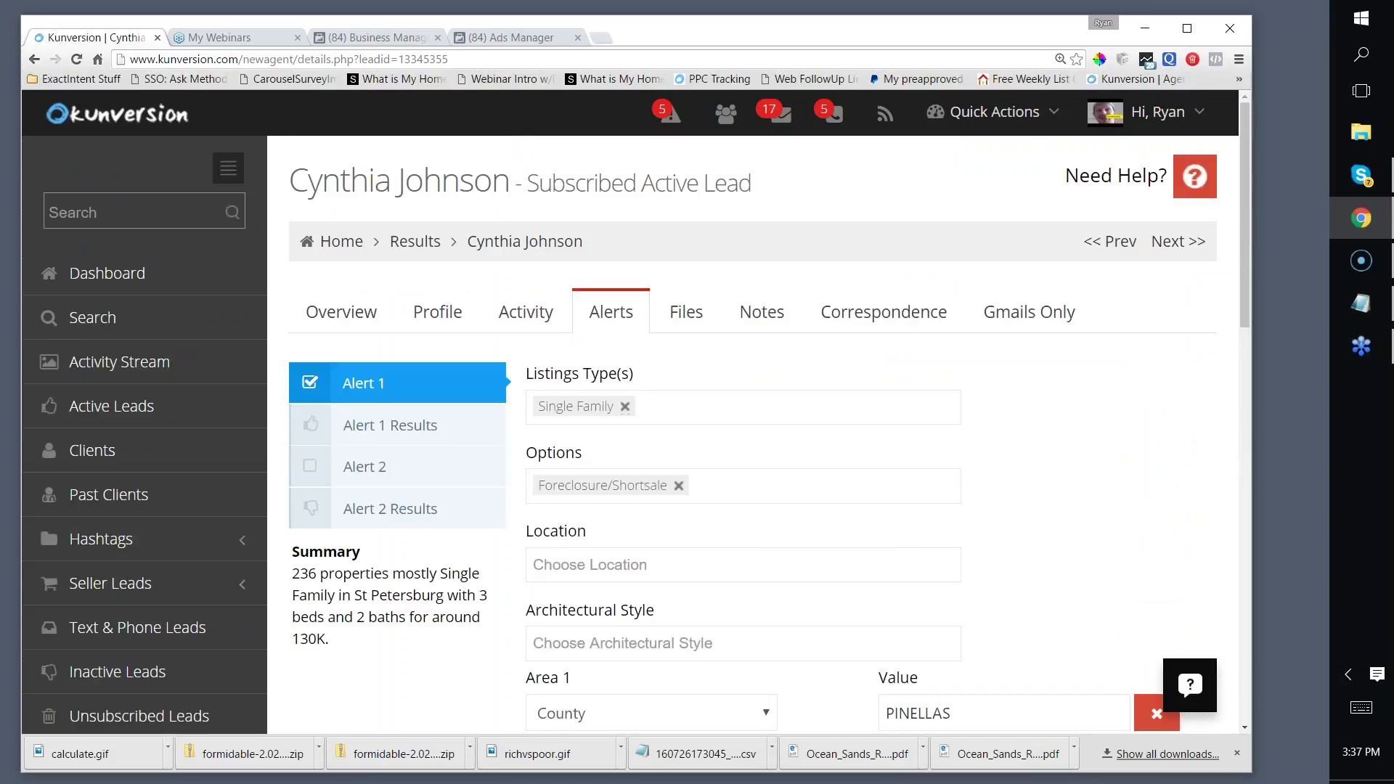
pyautogui.scroll(-2, 726, 469)
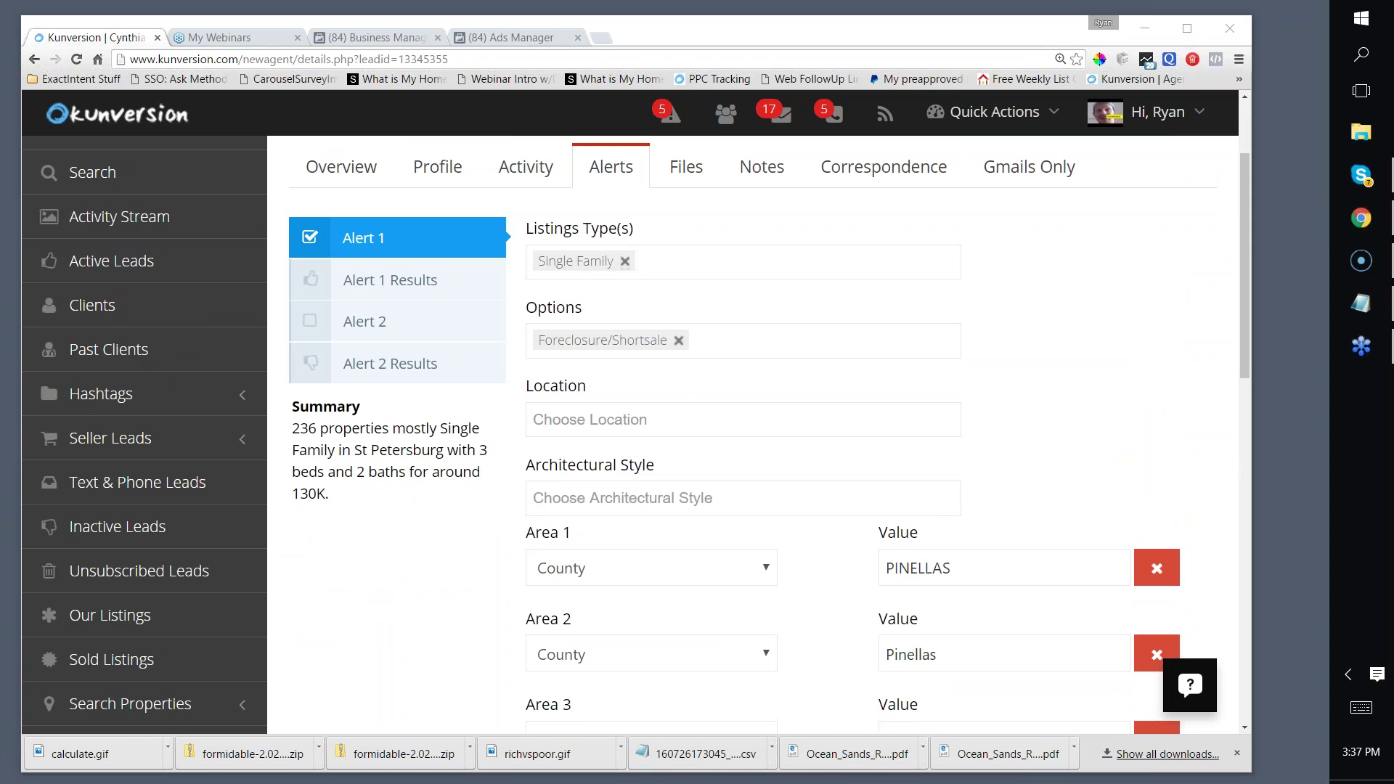
pyautogui.scroll(2, 399, 436)
# Step: Show the lead's Activity tiles: 49 active listing views and 187 off-market views
pyautogui.click(517, 311)
pyautogui.scroll(-2, 631, 317)
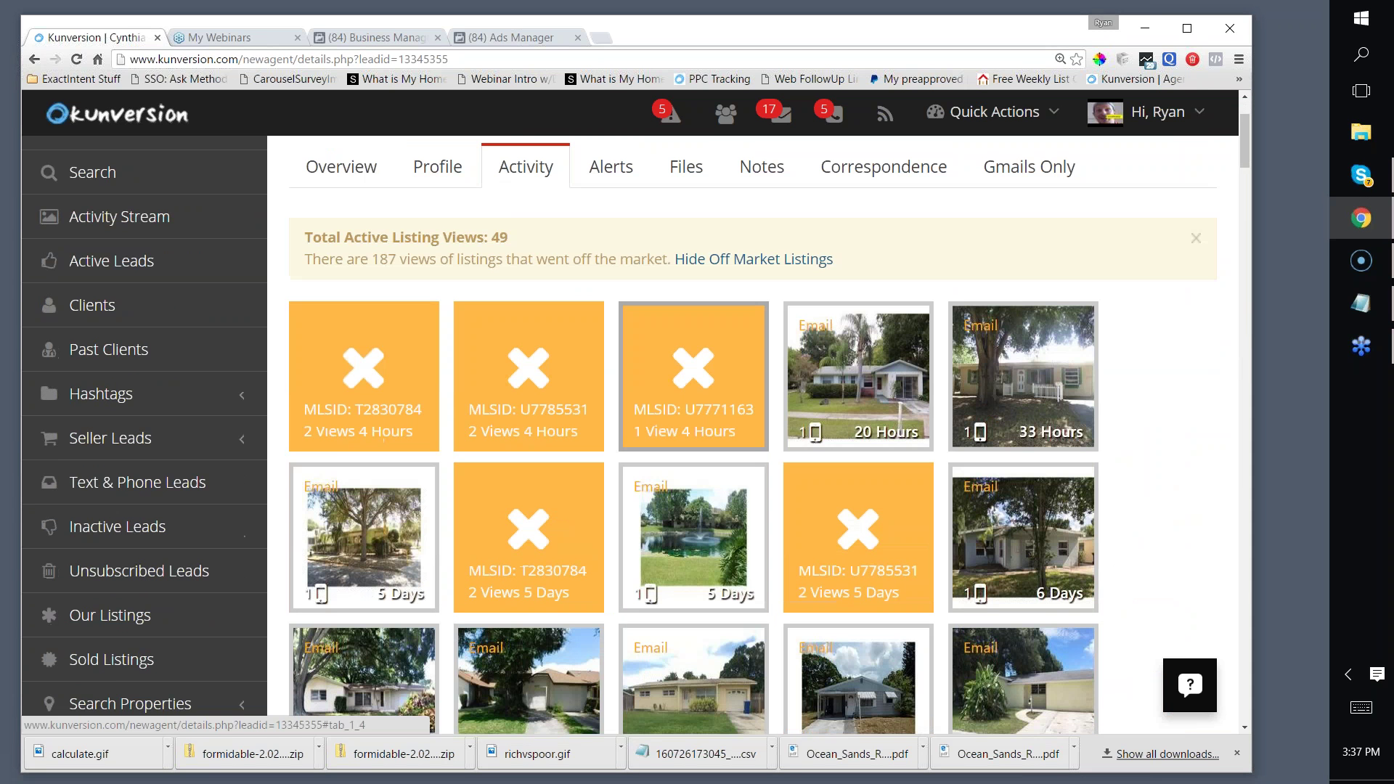
pyautogui.scroll(-2, 631, 318)
pyautogui.scroll(3, 632, 317)
pyautogui.scroll(1, 548, 342)
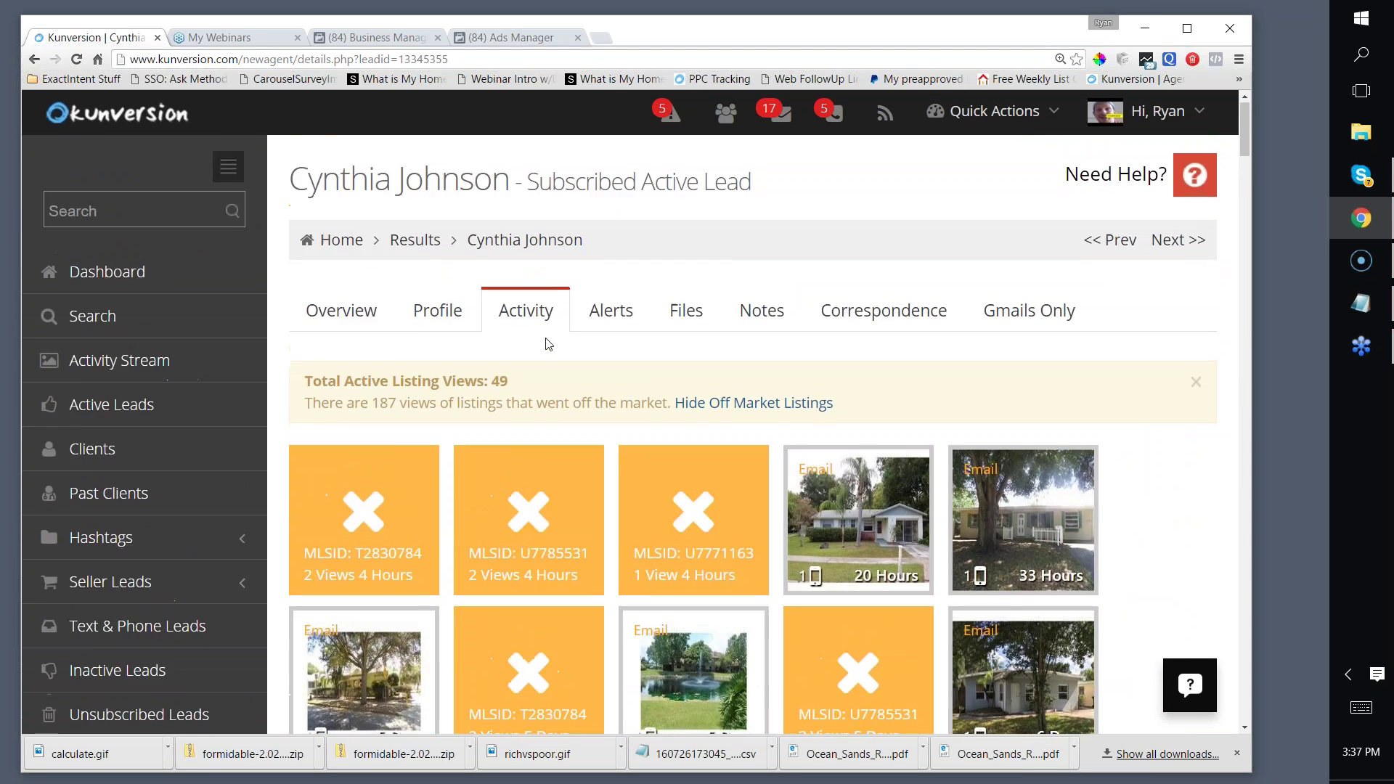
pyautogui.scroll(-2, 548, 341)
pyautogui.scroll(2, 580, 323)
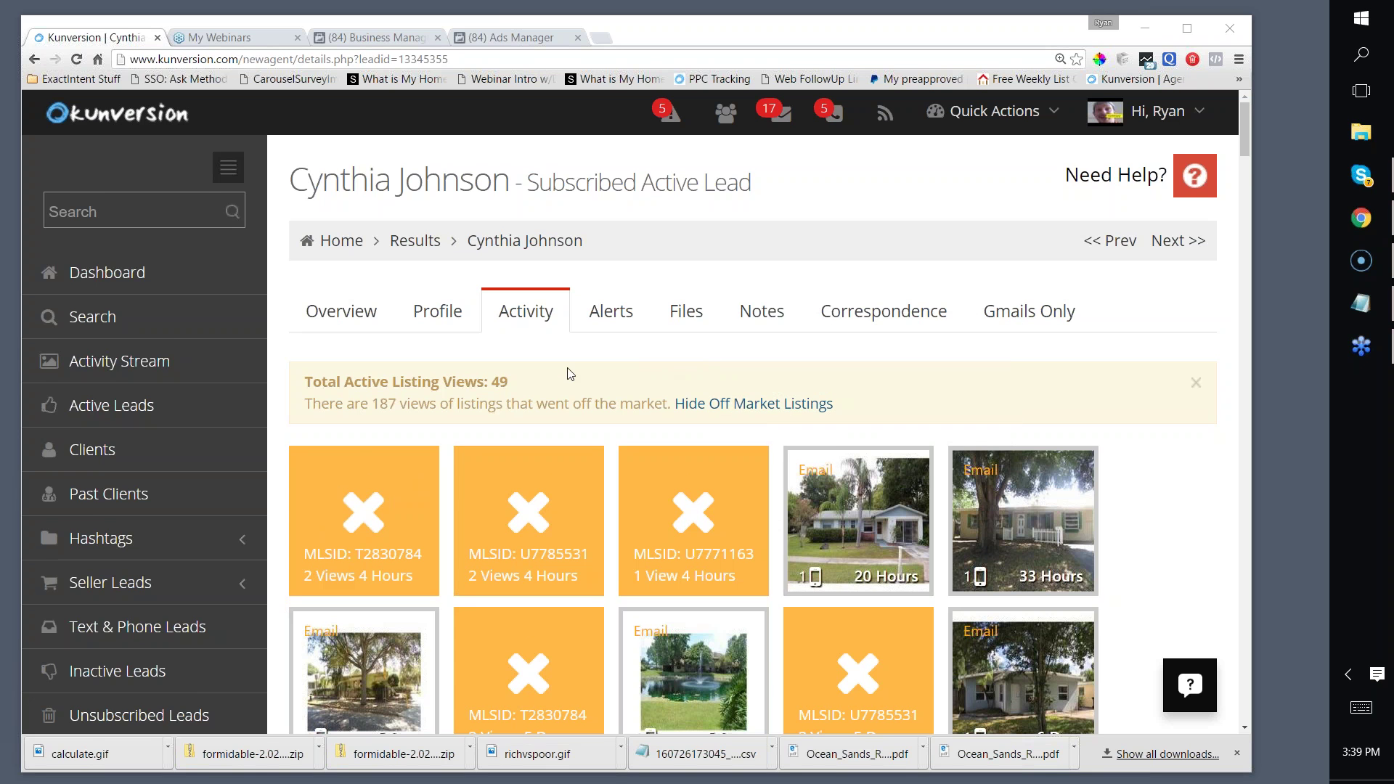
pyautogui.scroll(-3, 569, 372)
pyautogui.scroll(3, 573, 380)
pyautogui.scroll(-2, 508, 435)
pyautogui.scroll(1, 508, 435)
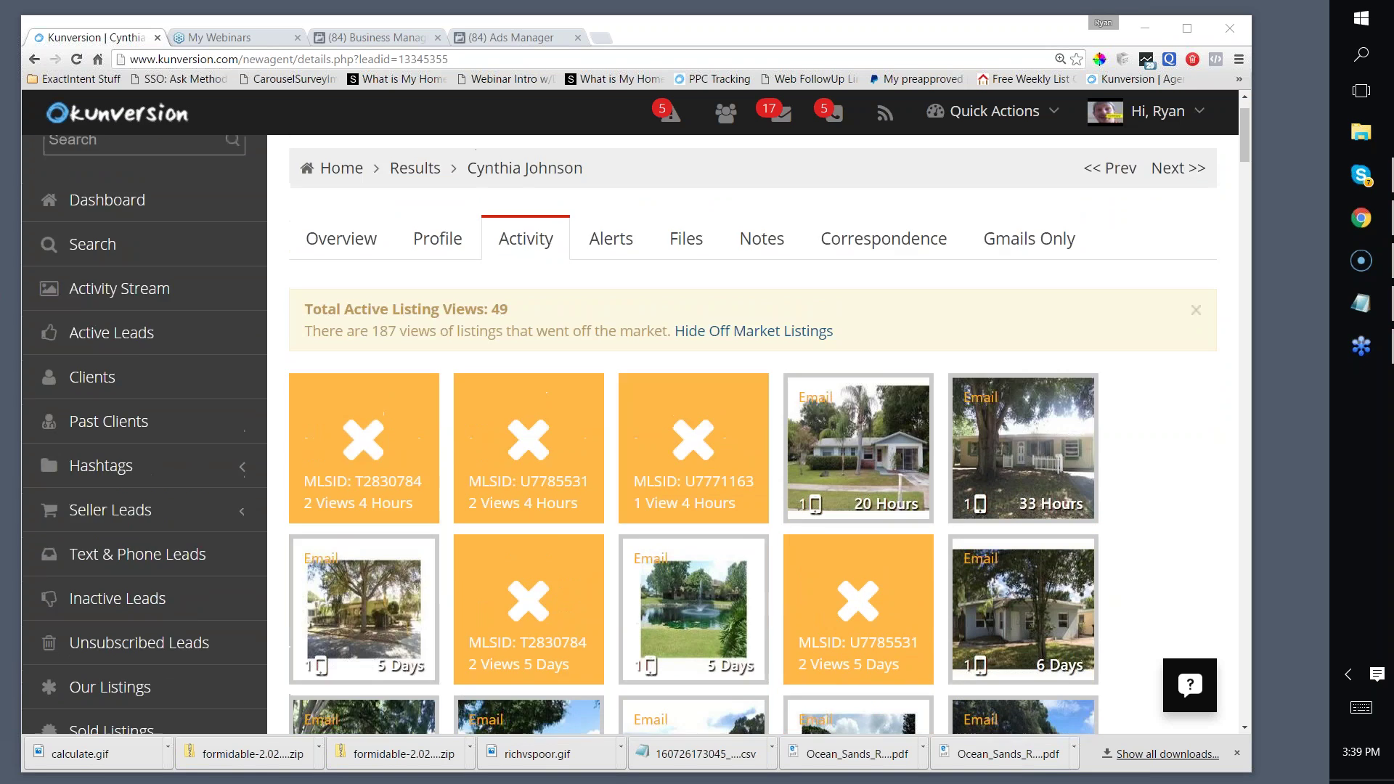
# Step: Open the Active Leads list in Kunversion and scroll through it
pyautogui.click(137, 332)
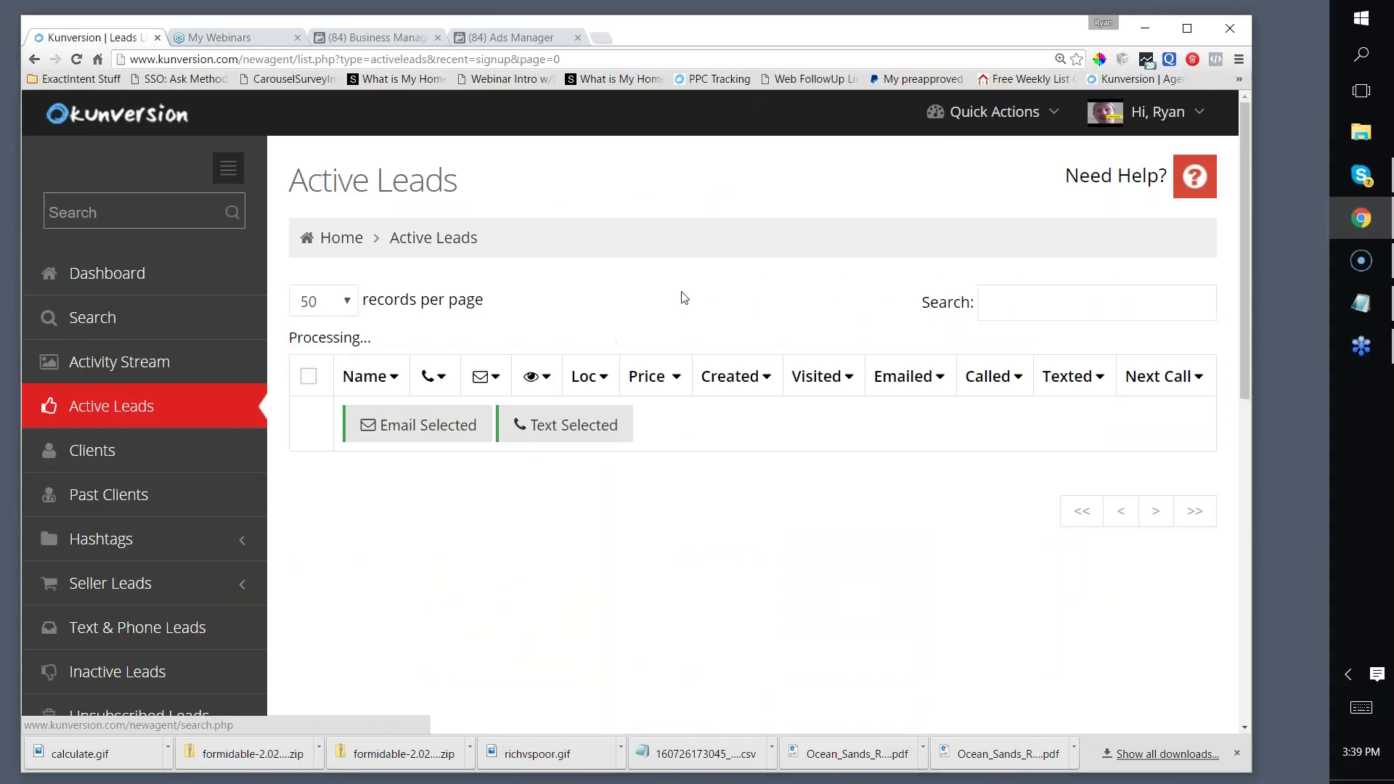
pyautogui.scroll(-1, 789, 298)
pyautogui.scroll(-2, 723, 299)
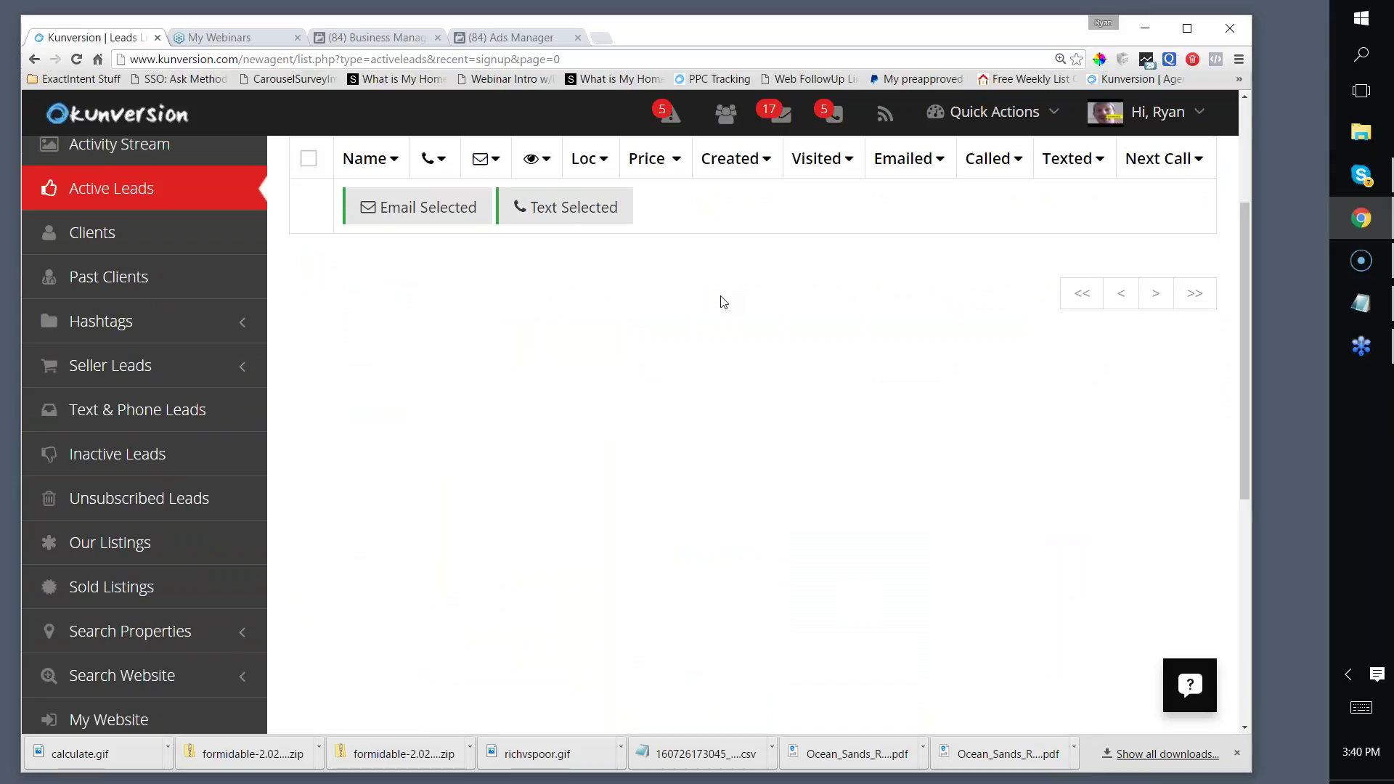
pyautogui.scroll(1, 720, 301)
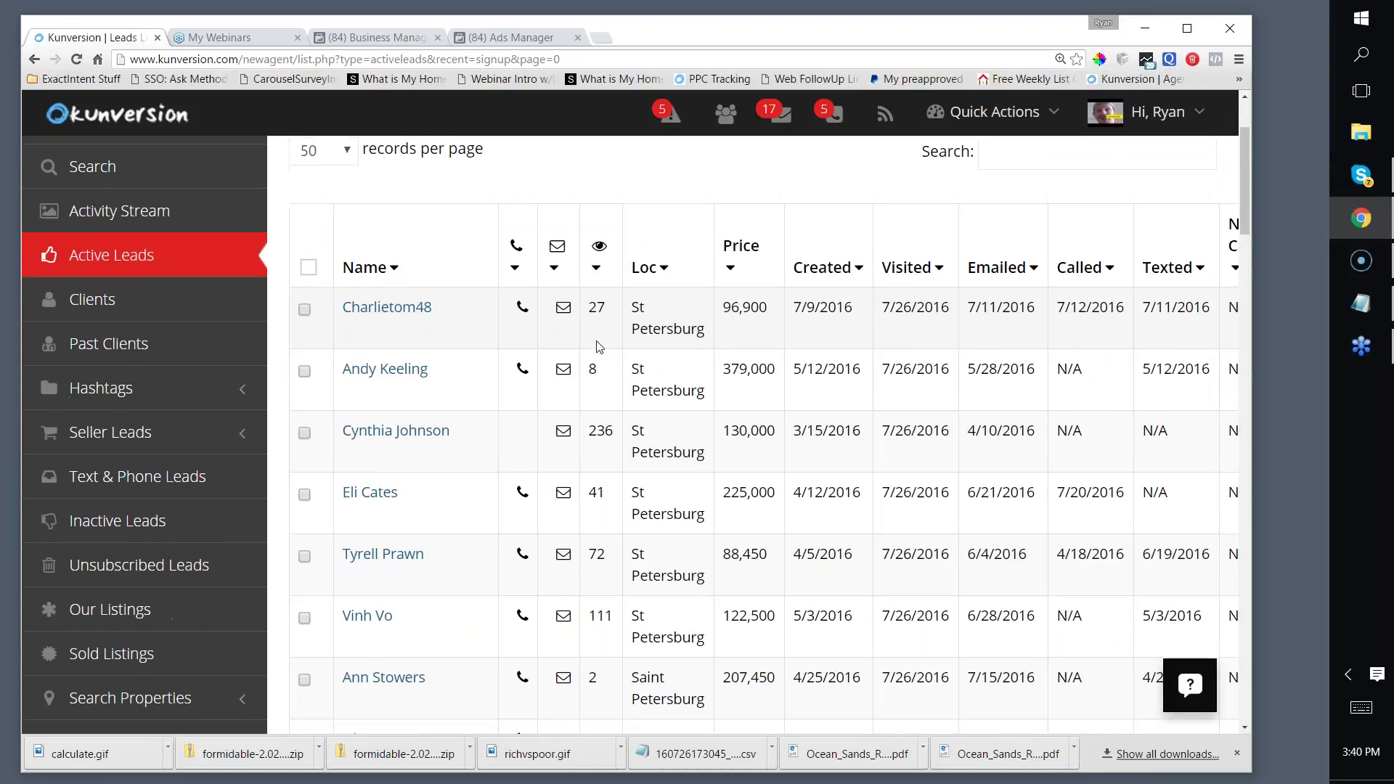
pyautogui.scroll(-1, 574, 341)
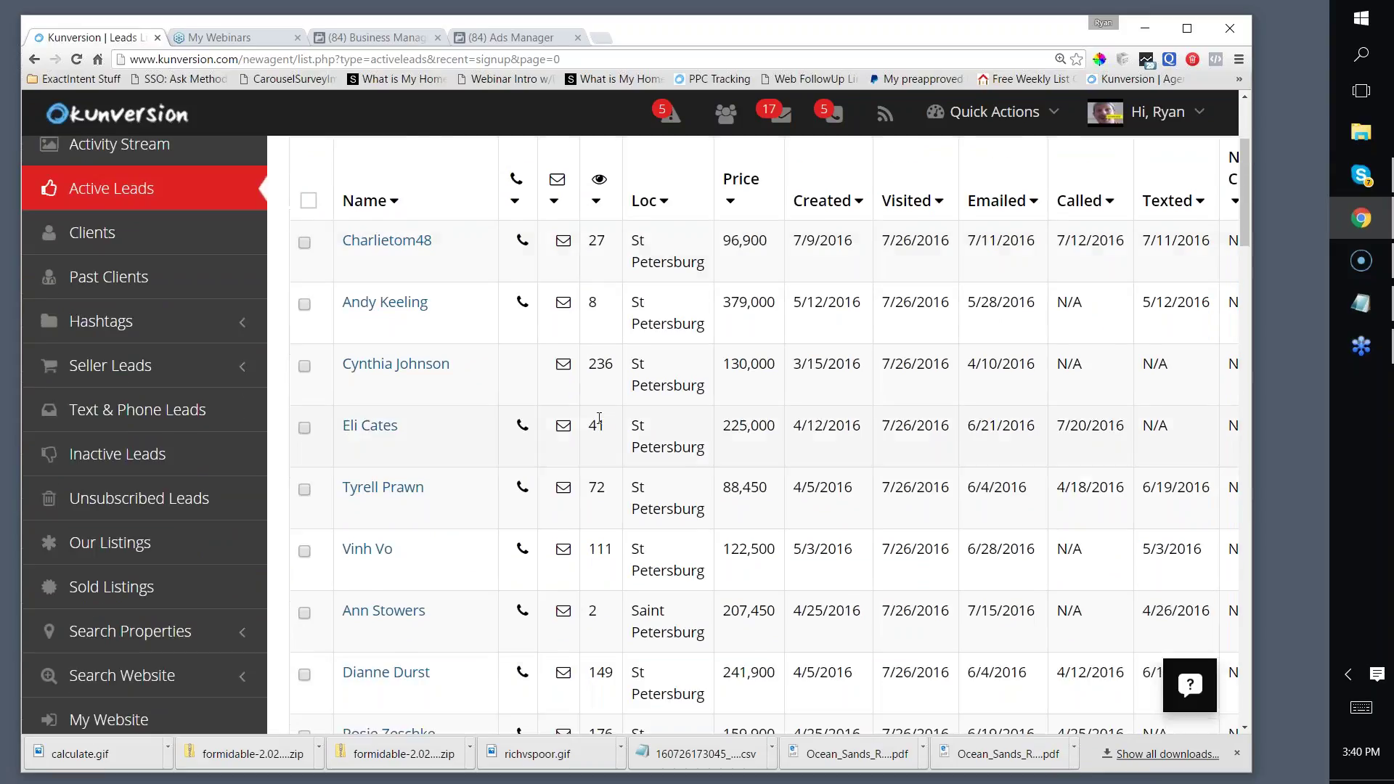
# Step: Sort leads by property views, highest first (752), and open a new browser tab
pyautogui.click(597, 203)
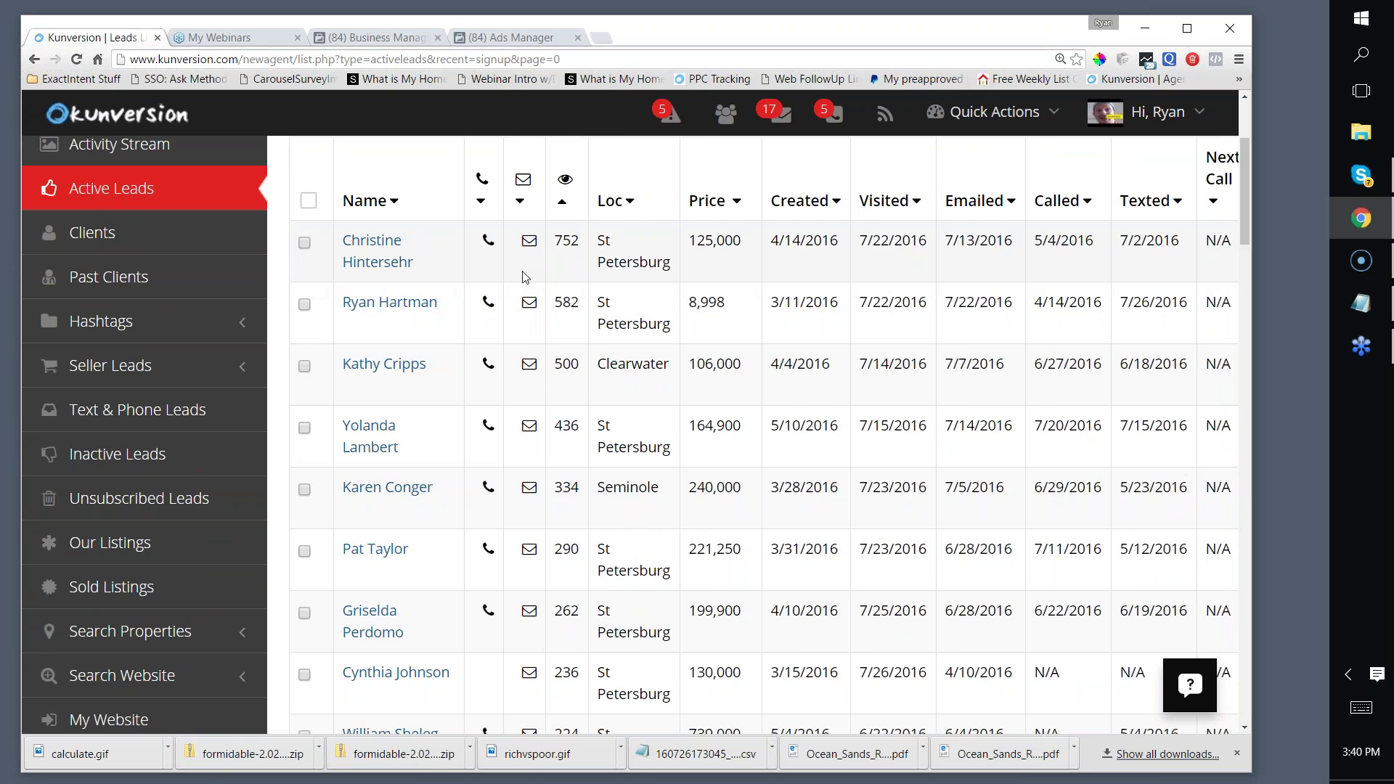
pyautogui.scroll(-2, 650, 273)
pyautogui.scroll(2, 650, 273)
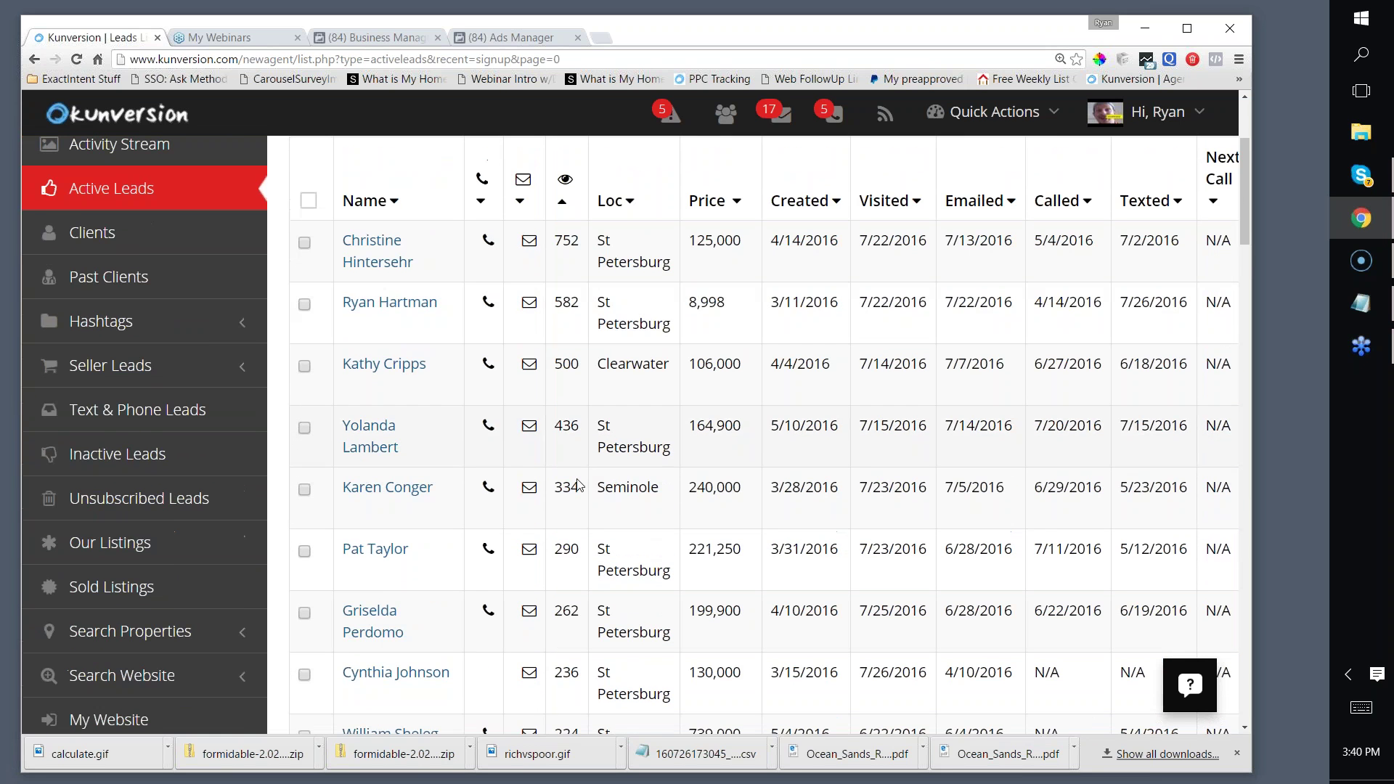
pyautogui.scroll(-4, 585, 504)
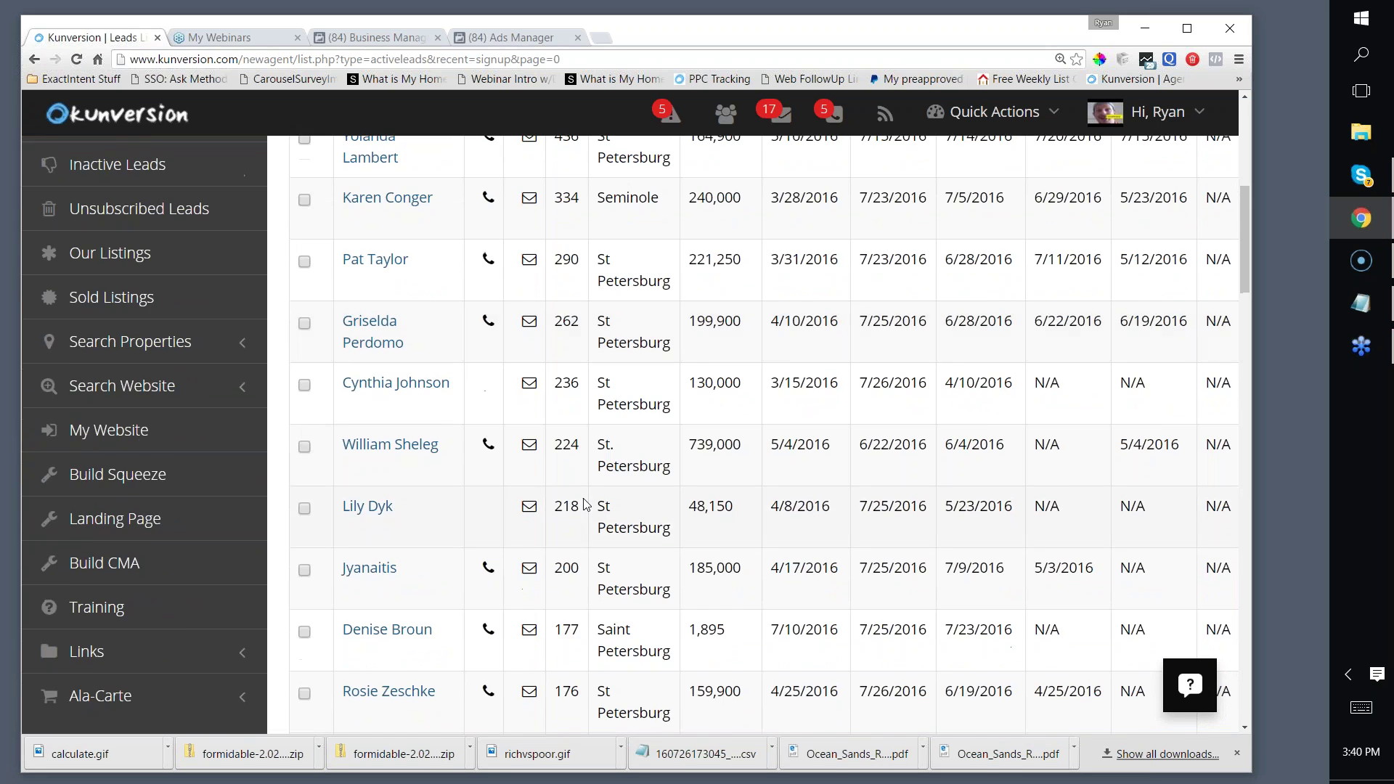
pyautogui.scroll(4, 482, 302)
pyautogui.scroll(-2, 477, 314)
pyautogui.scroll(-14, 477, 314)
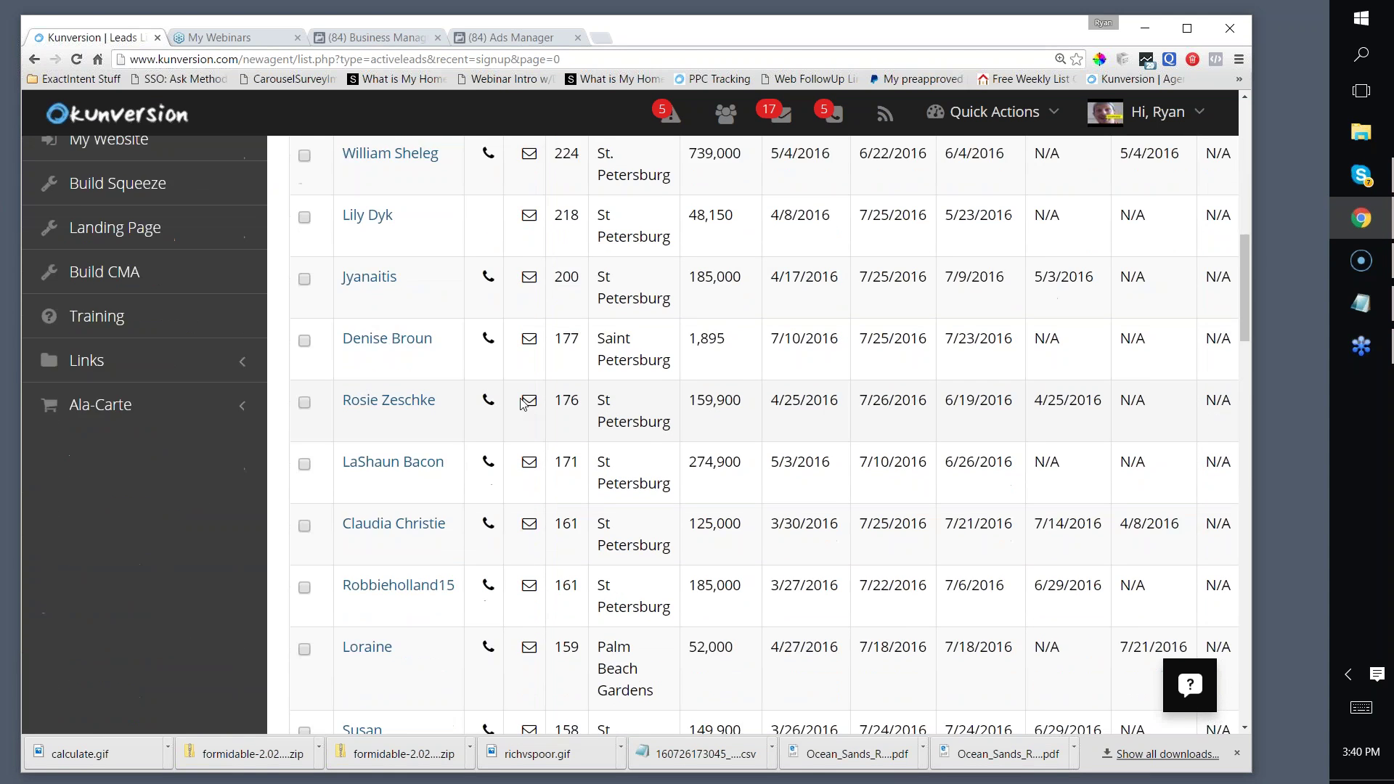
pyautogui.scroll(-4, 528, 411)
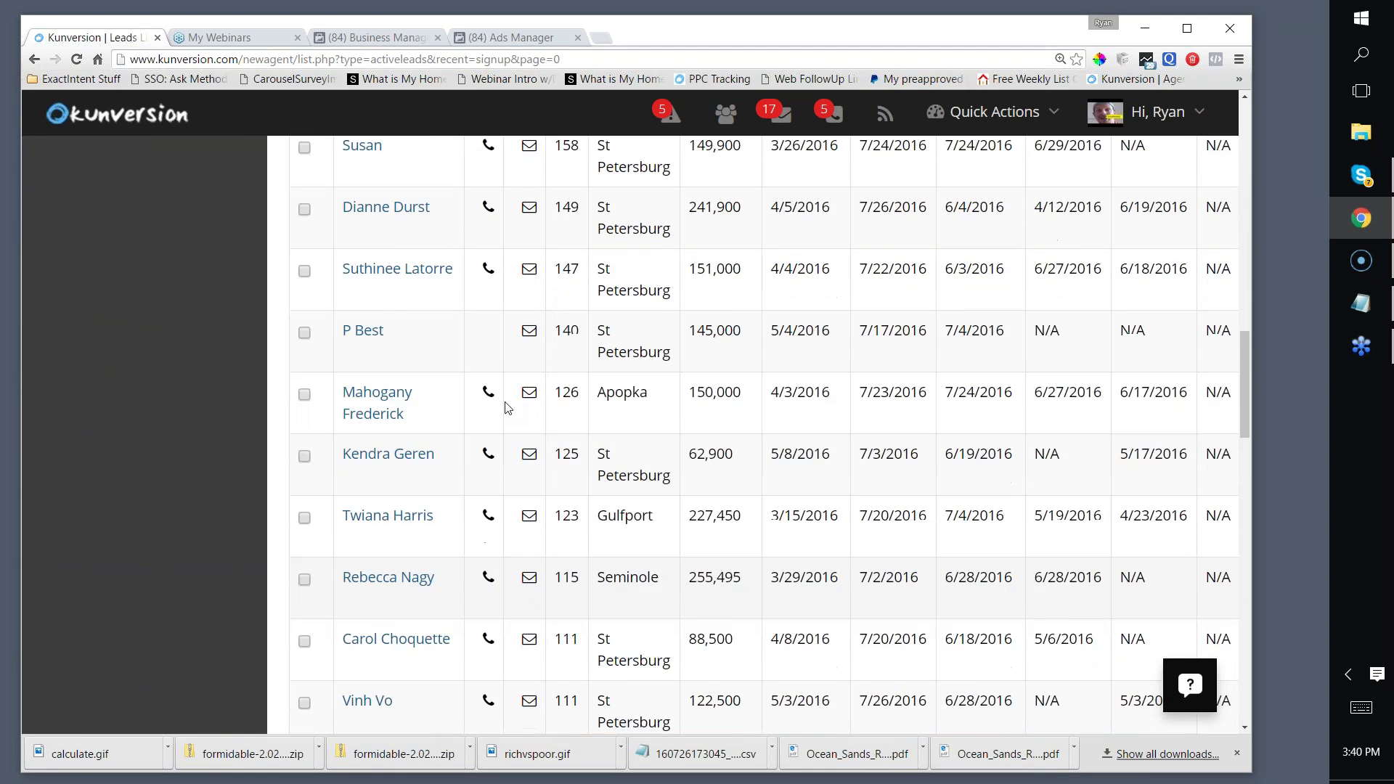
pyautogui.scroll(16, 524, 408)
pyautogui.scroll(3, 520, 406)
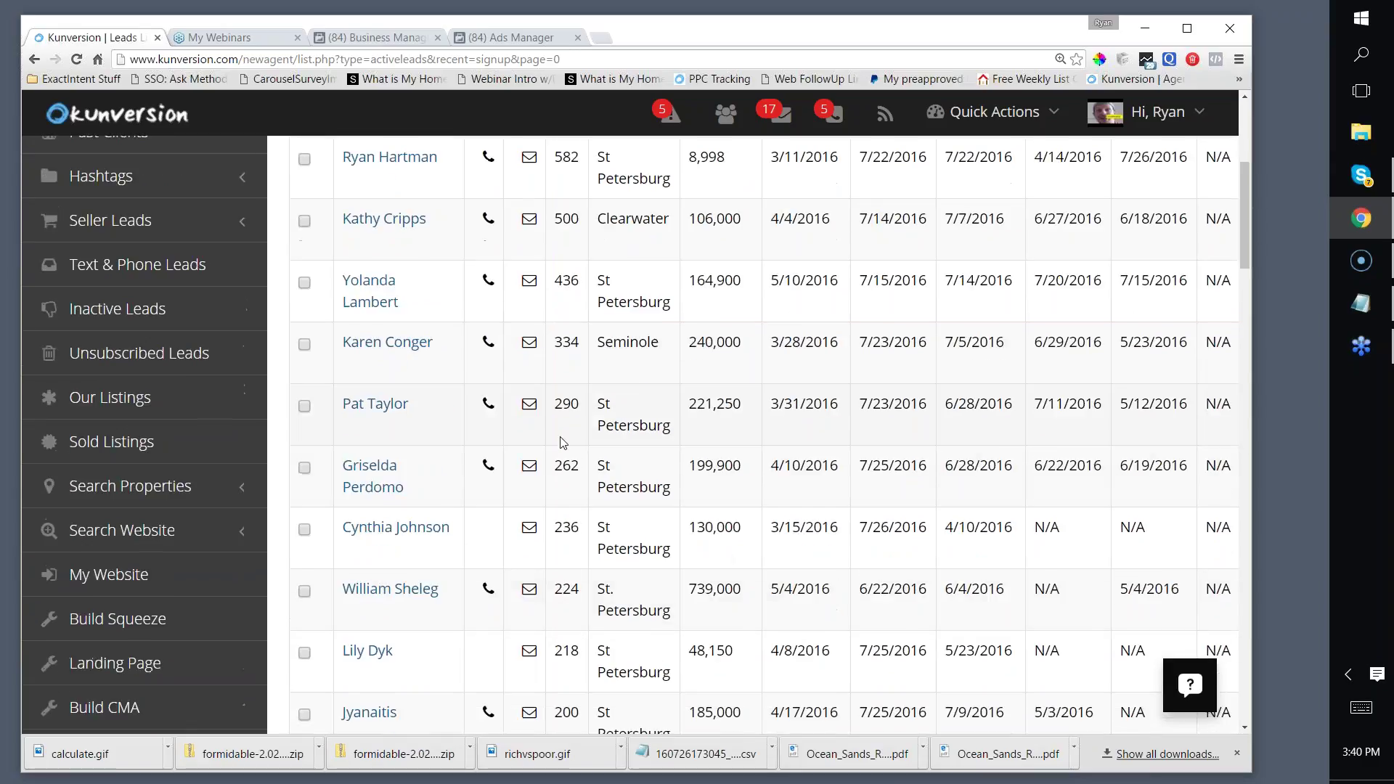
pyautogui.scroll(1, 523, 407)
pyautogui.scroll(2, 523, 406)
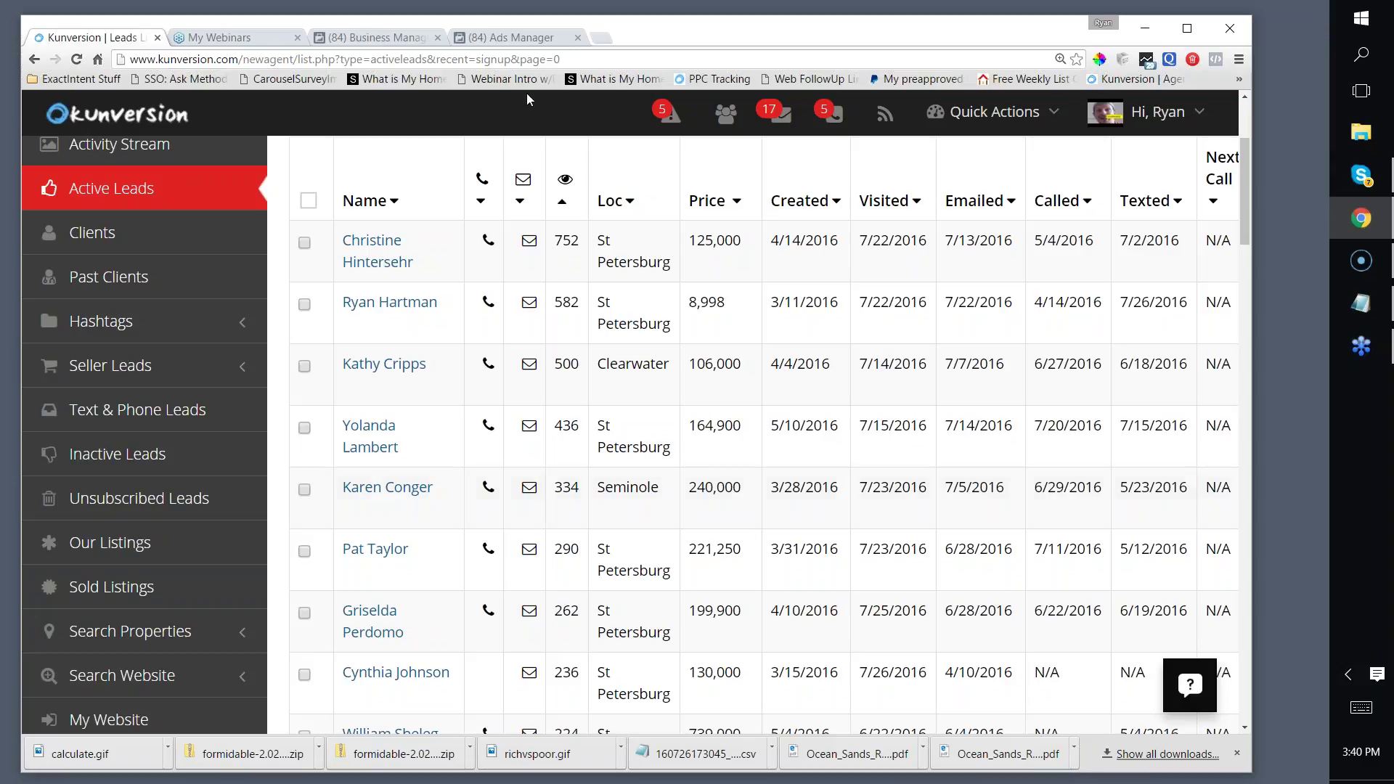
pyautogui.click(602, 36)
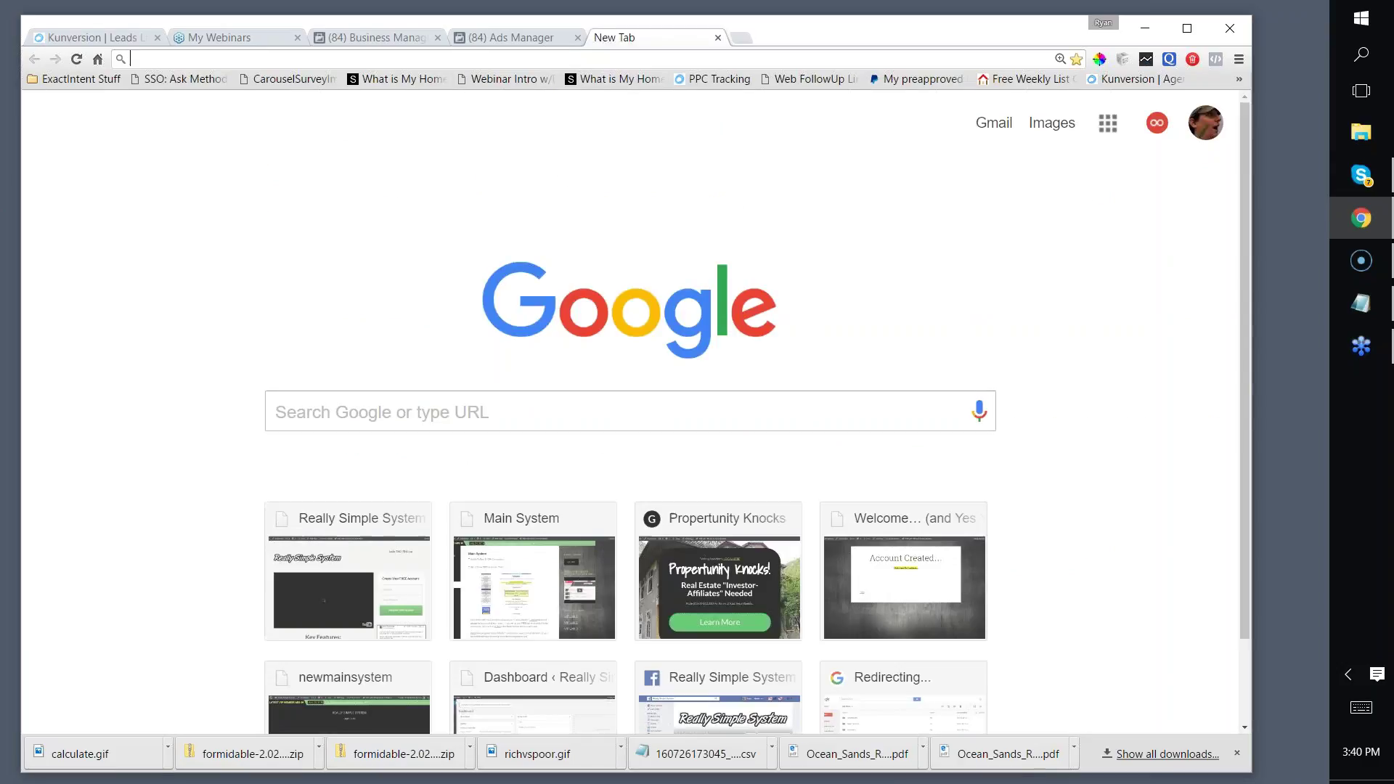
# Step: Search Google for 'Fantatical prospecting' and open the fanaticalprospecting.com result
pyautogui.write('Fantati')
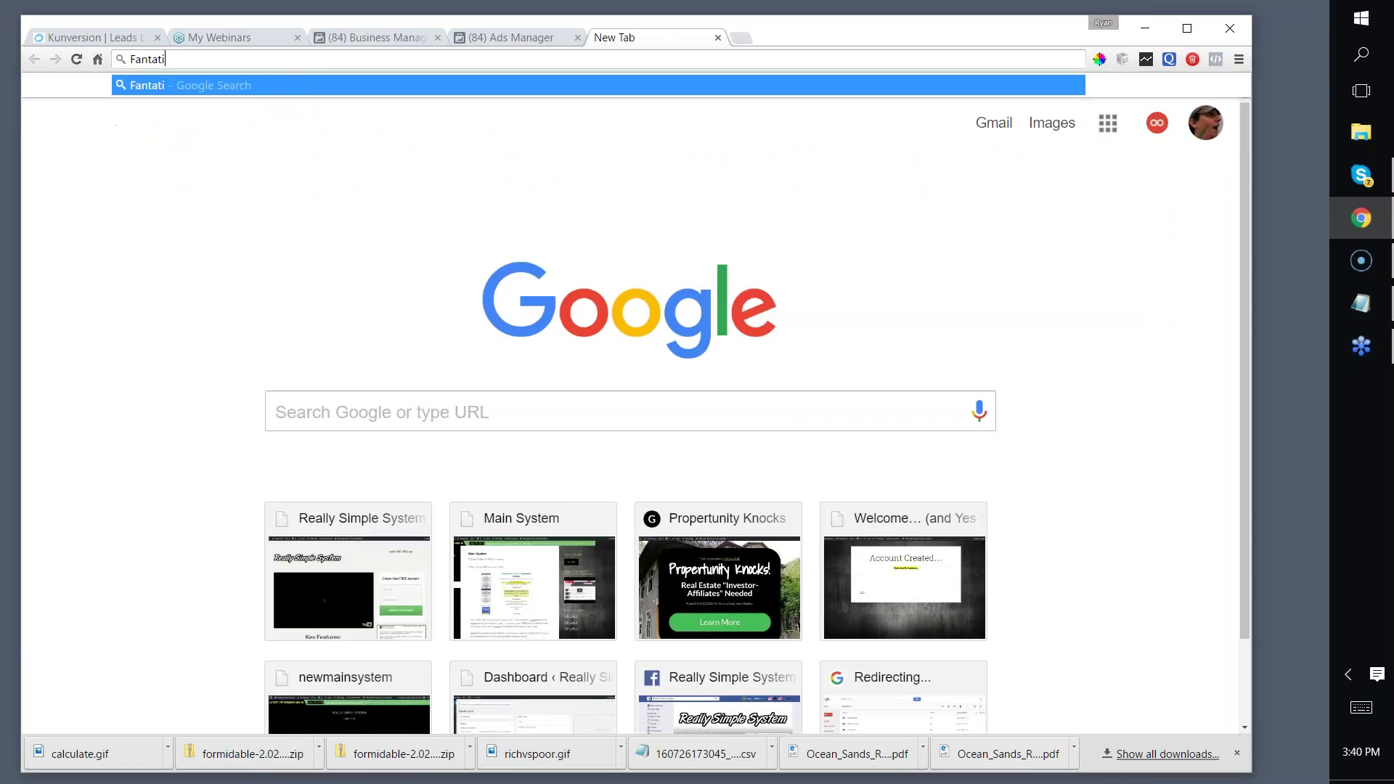
pyautogui.write('cal prospecting')
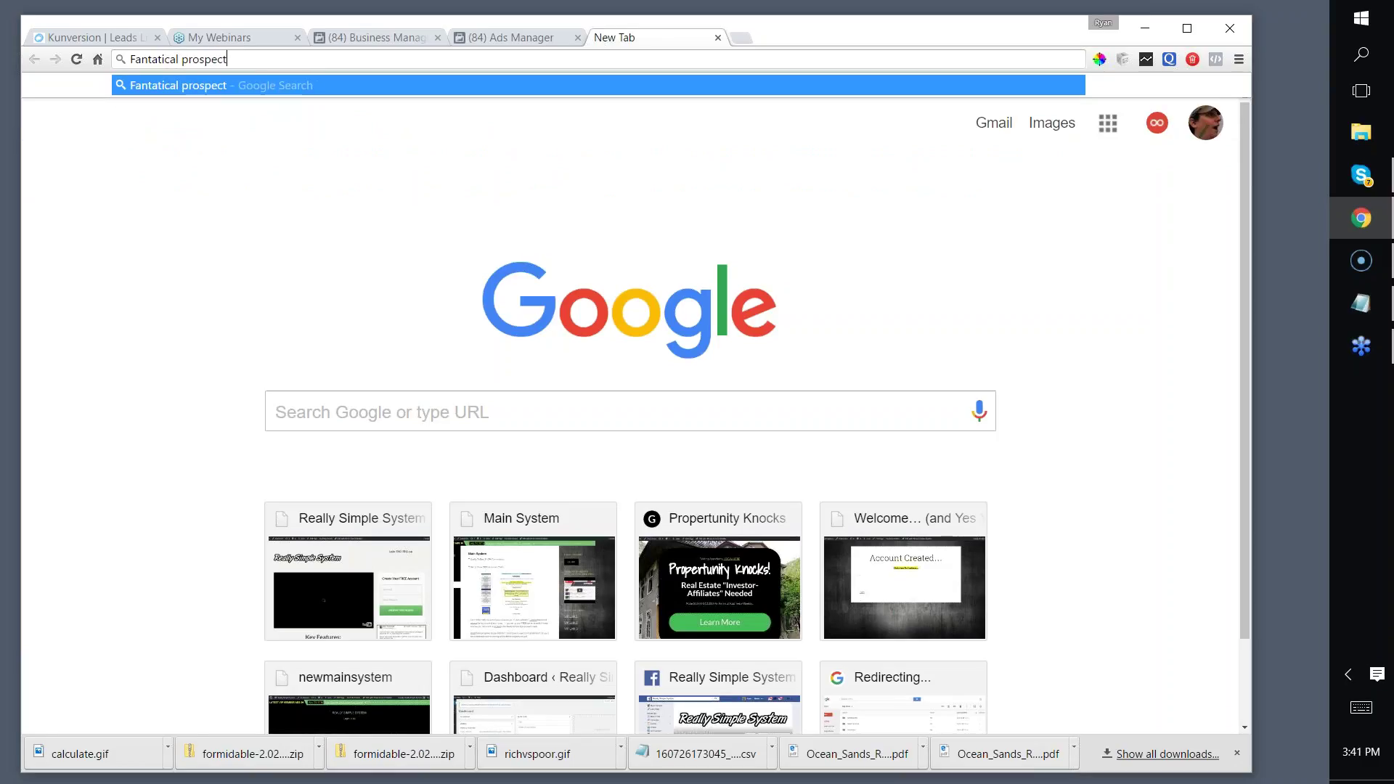
pyautogui.press('Return')
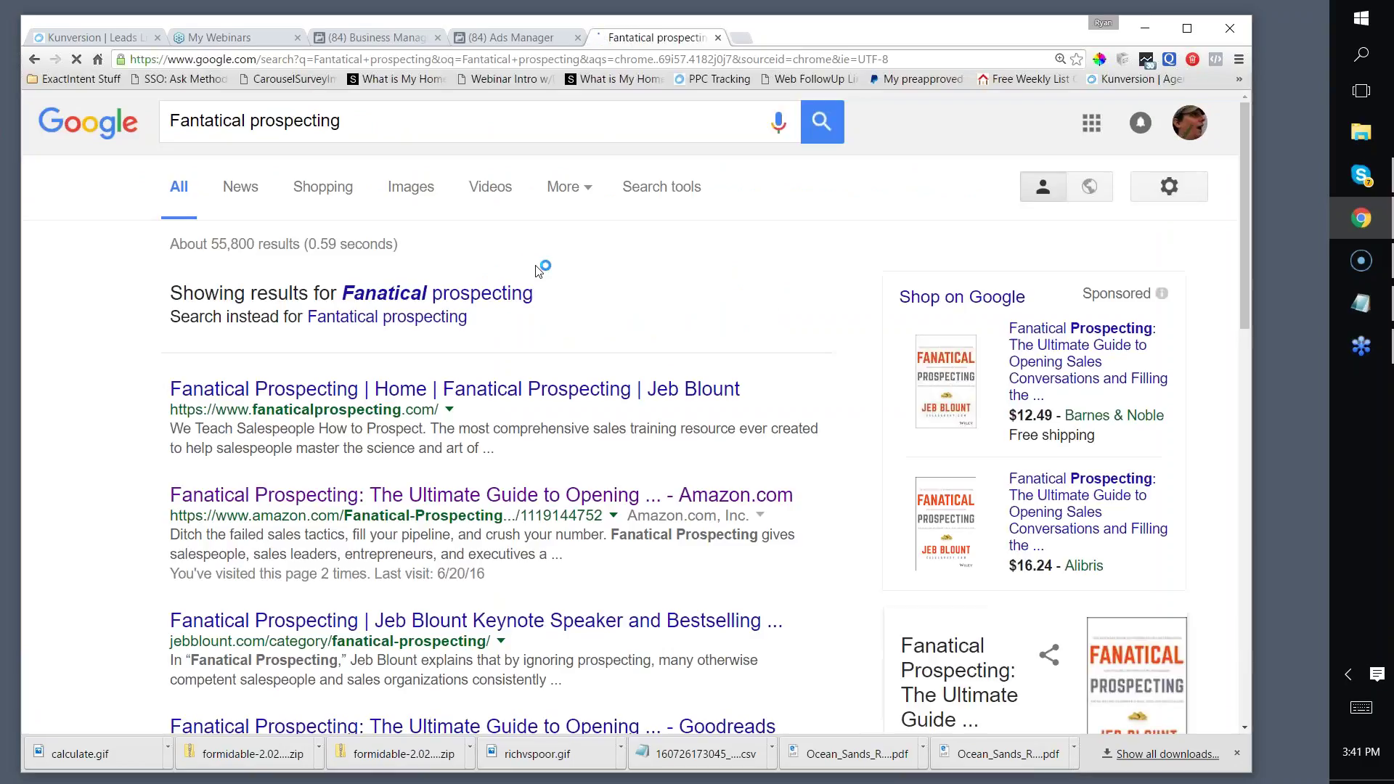
pyautogui.click(455, 389)
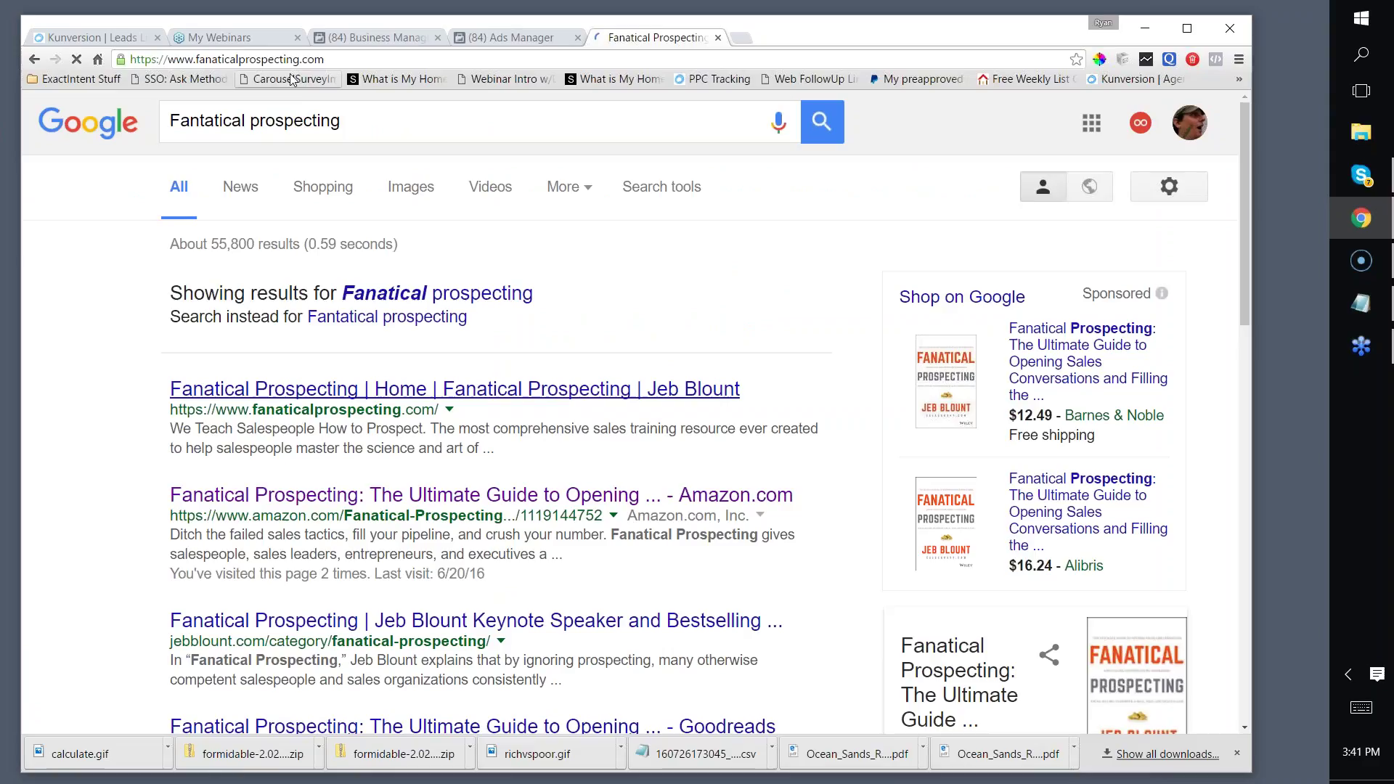
# Step: Select the site's URL and scroll to the Members Only Resources plans ($0, $27, $2499)
pyautogui.click(269, 61)
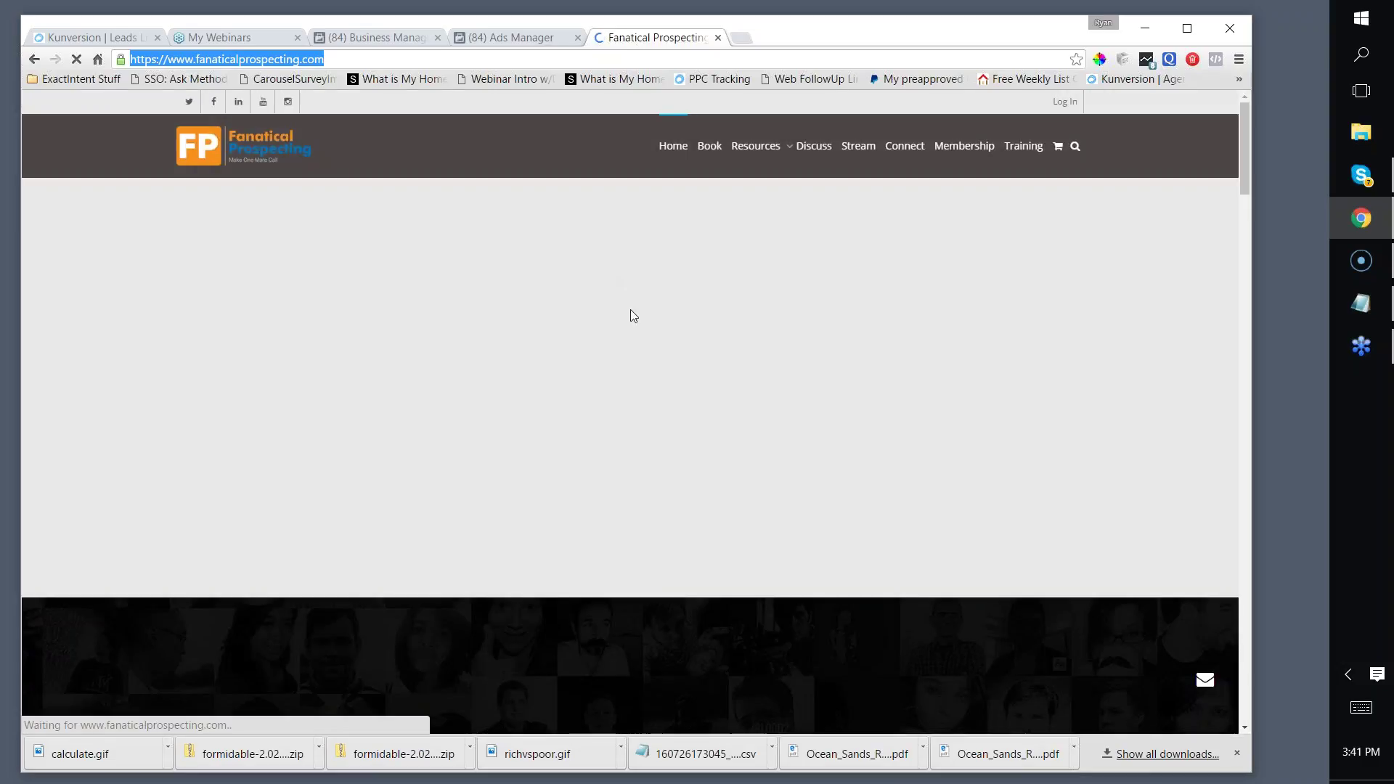
pyautogui.scroll(-5, 639, 335)
pyautogui.scroll(-4, 639, 335)
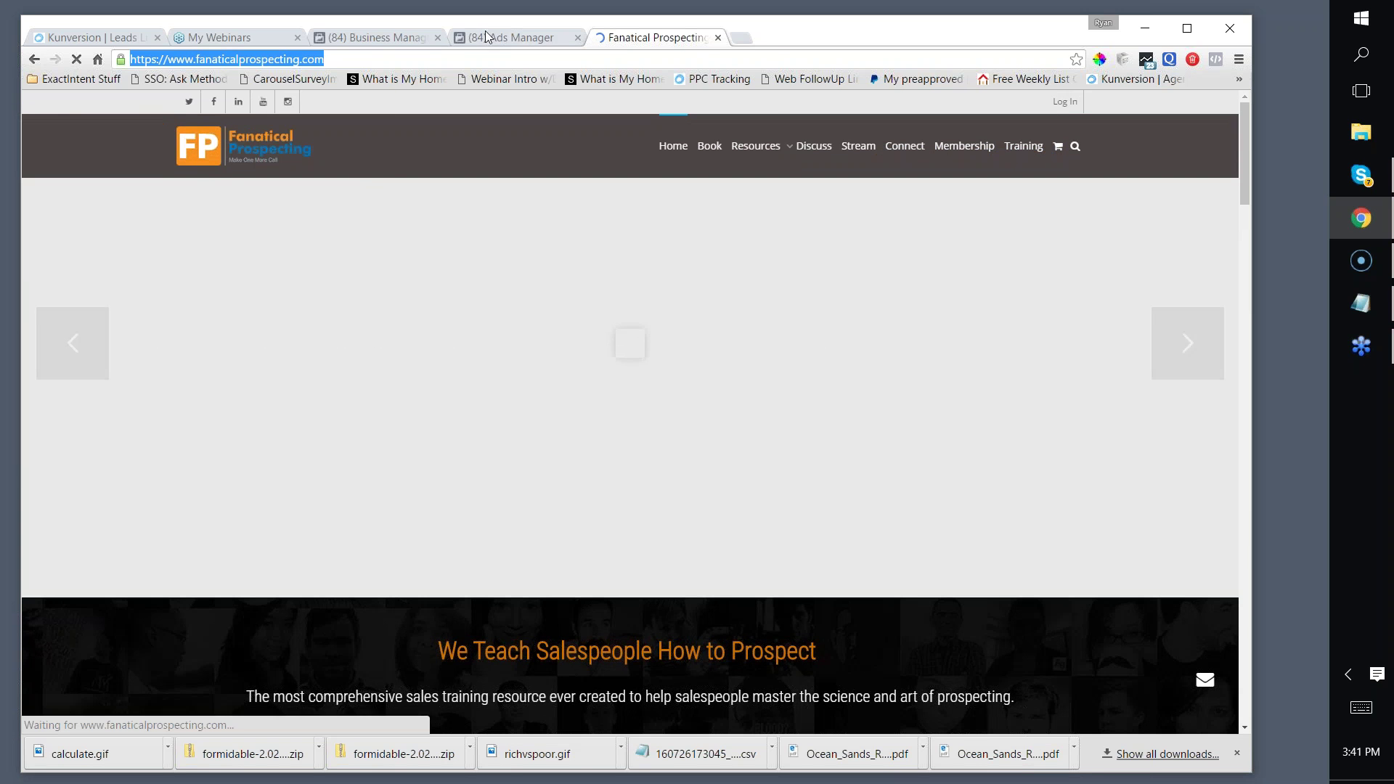
# Step: Open the Kunversion ad account from Business Manager and browse its campaigns, including Carousel Landers Test
pyautogui.click(491, 36)
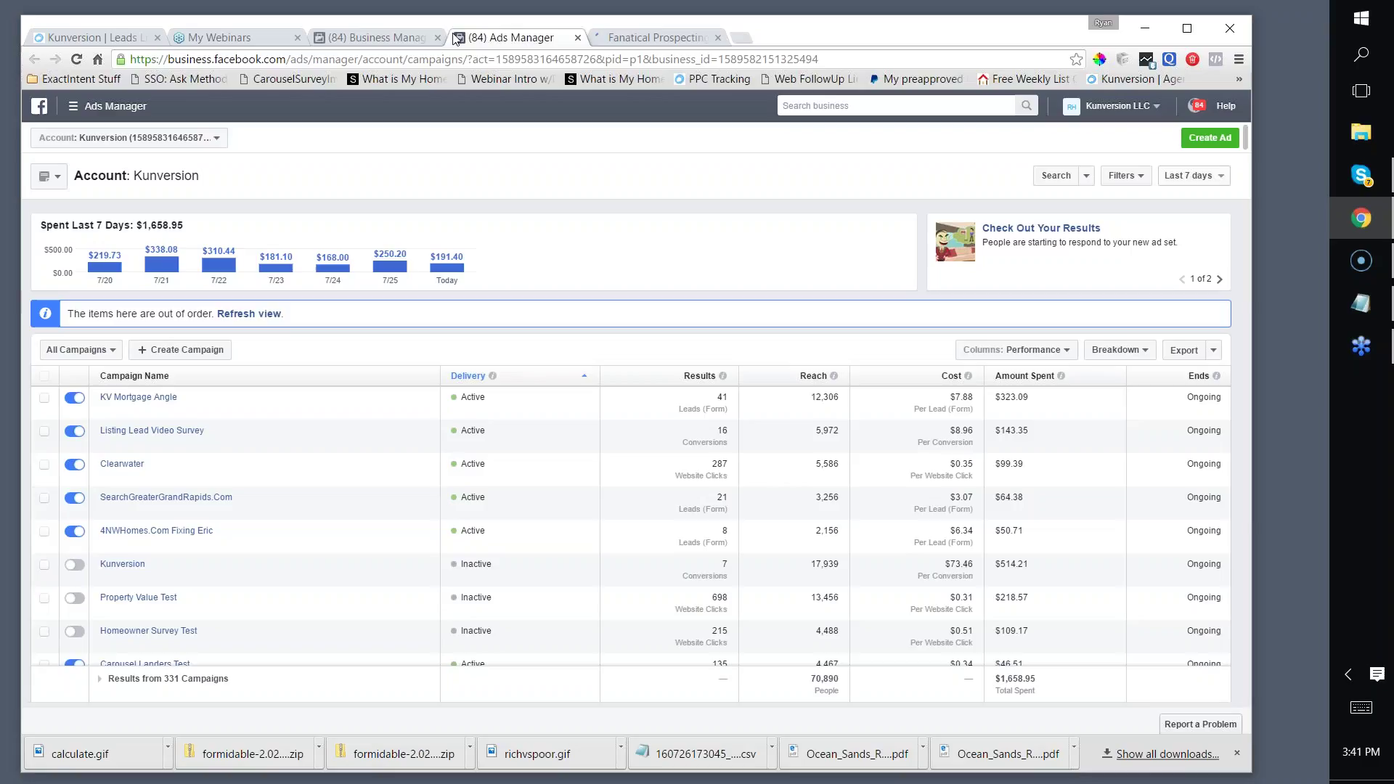
pyautogui.click(389, 37)
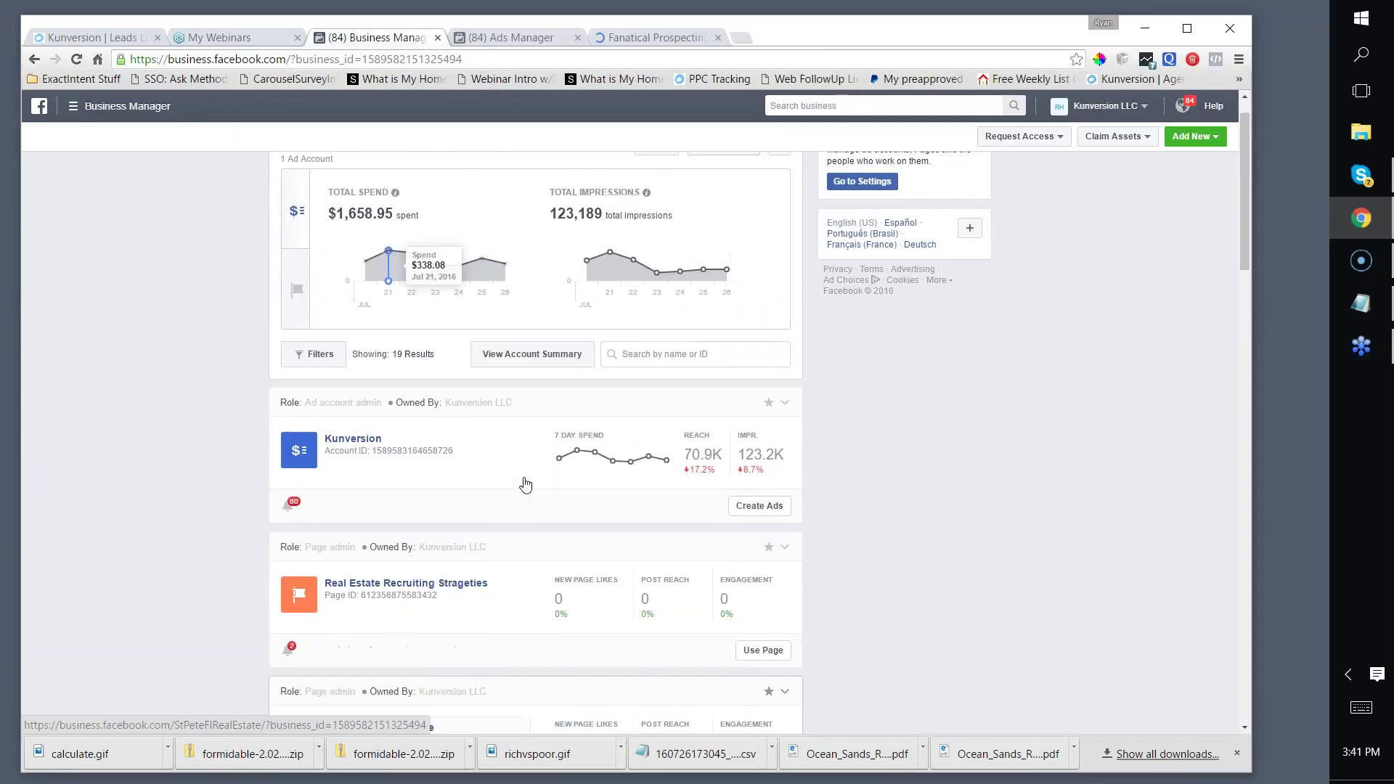
pyautogui.scroll(1, 525, 484)
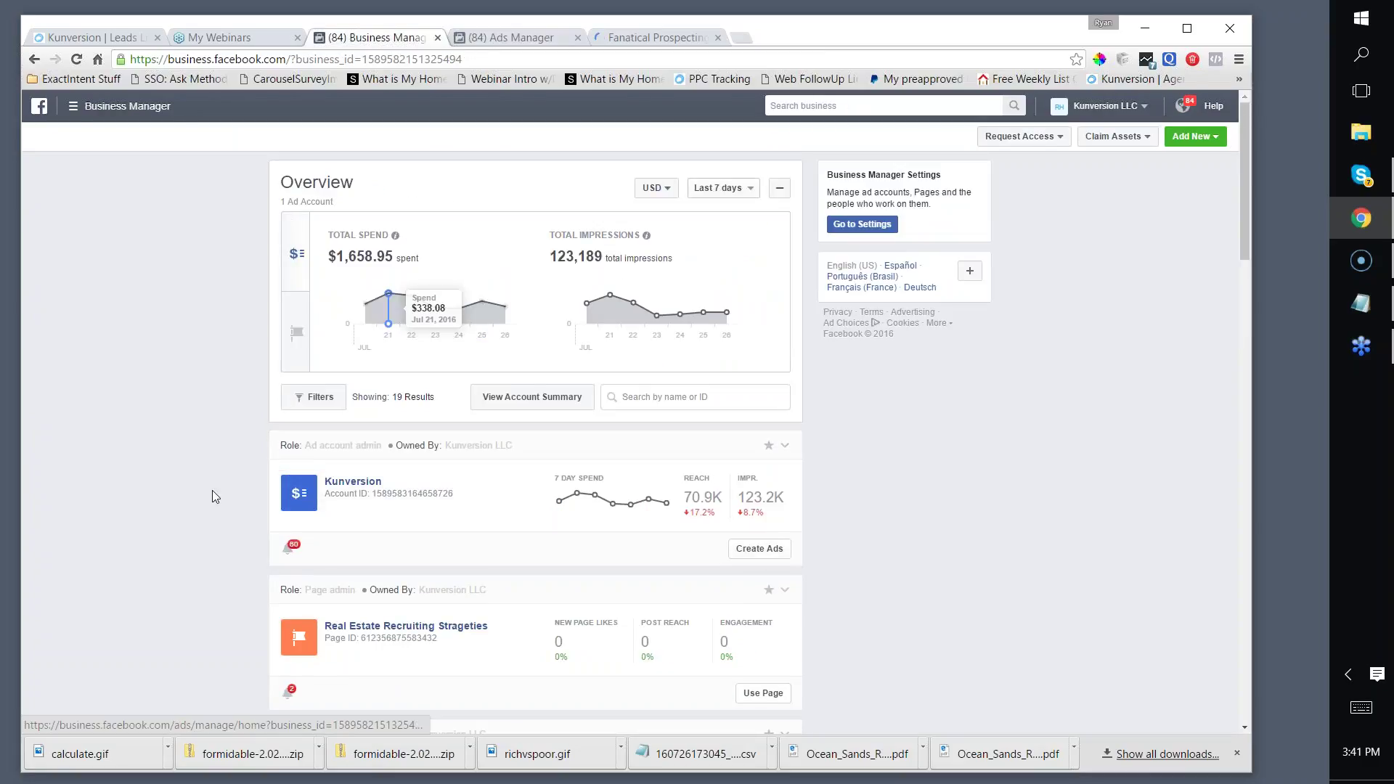
pyautogui.click(331, 482)
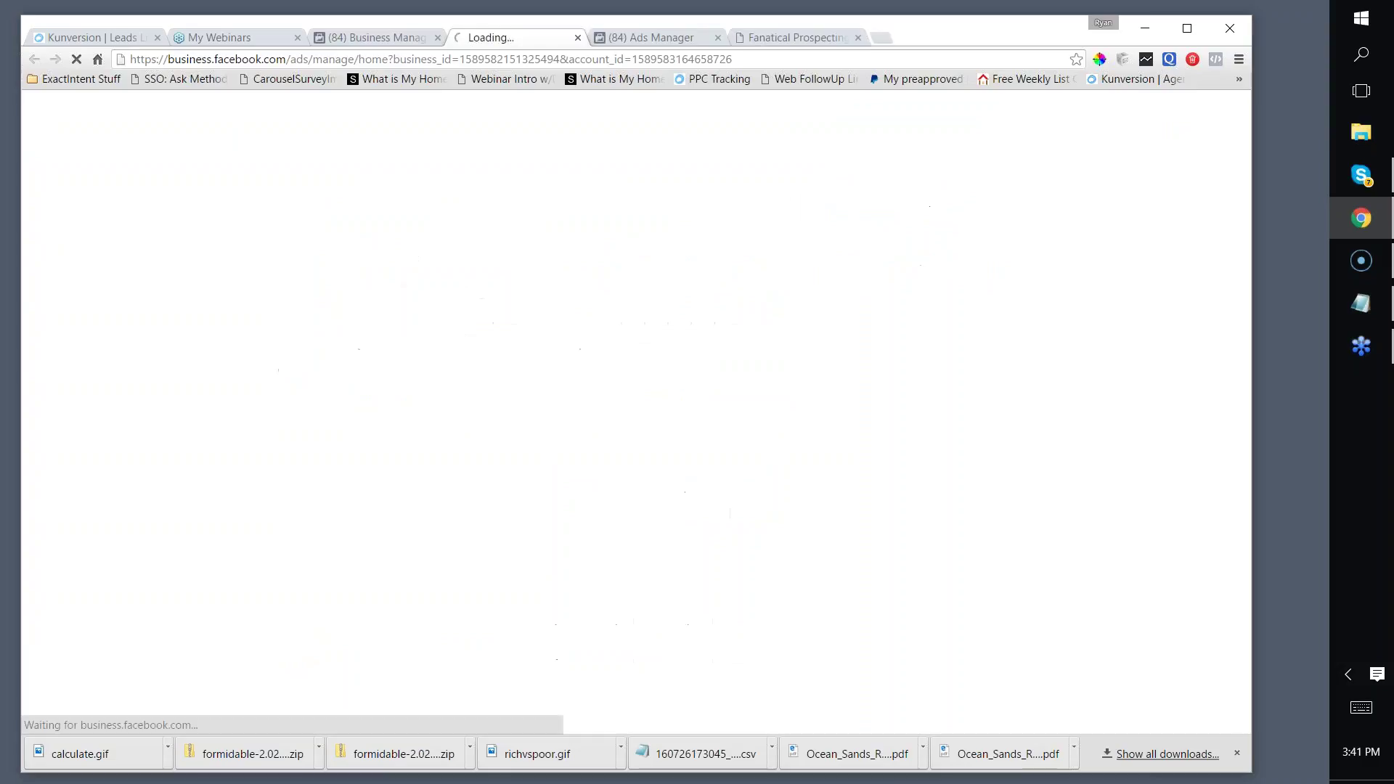
pyautogui.click(401, 34)
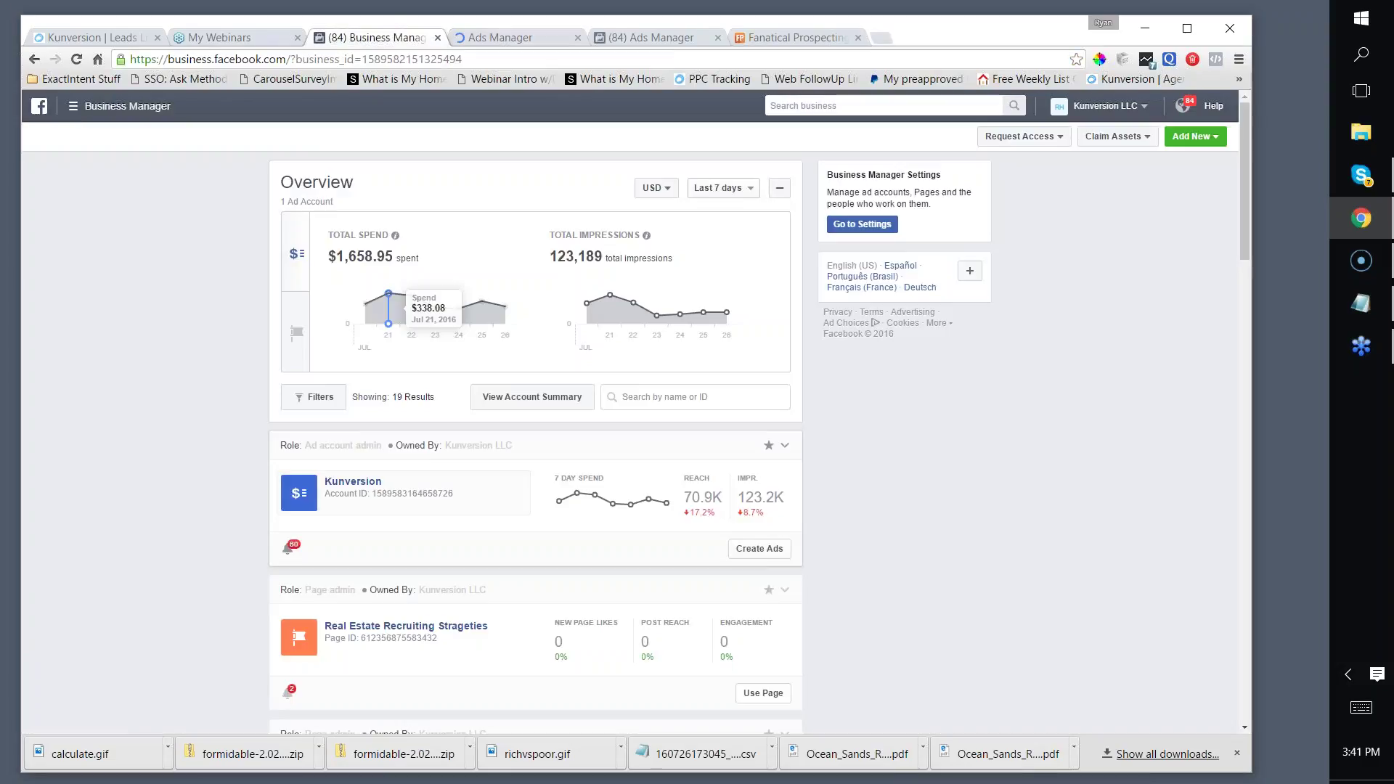
pyautogui.click(493, 40)
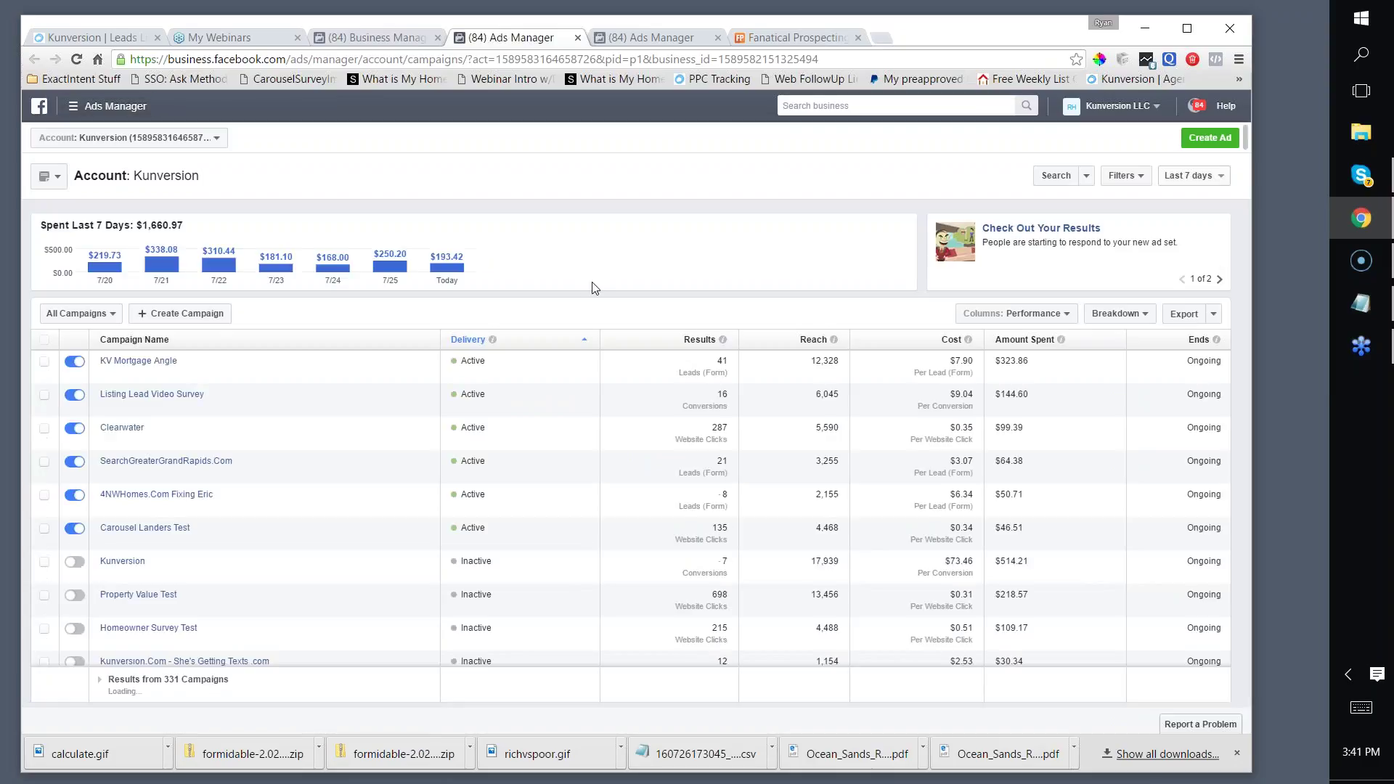
pyautogui.scroll(-1, 533, 296)
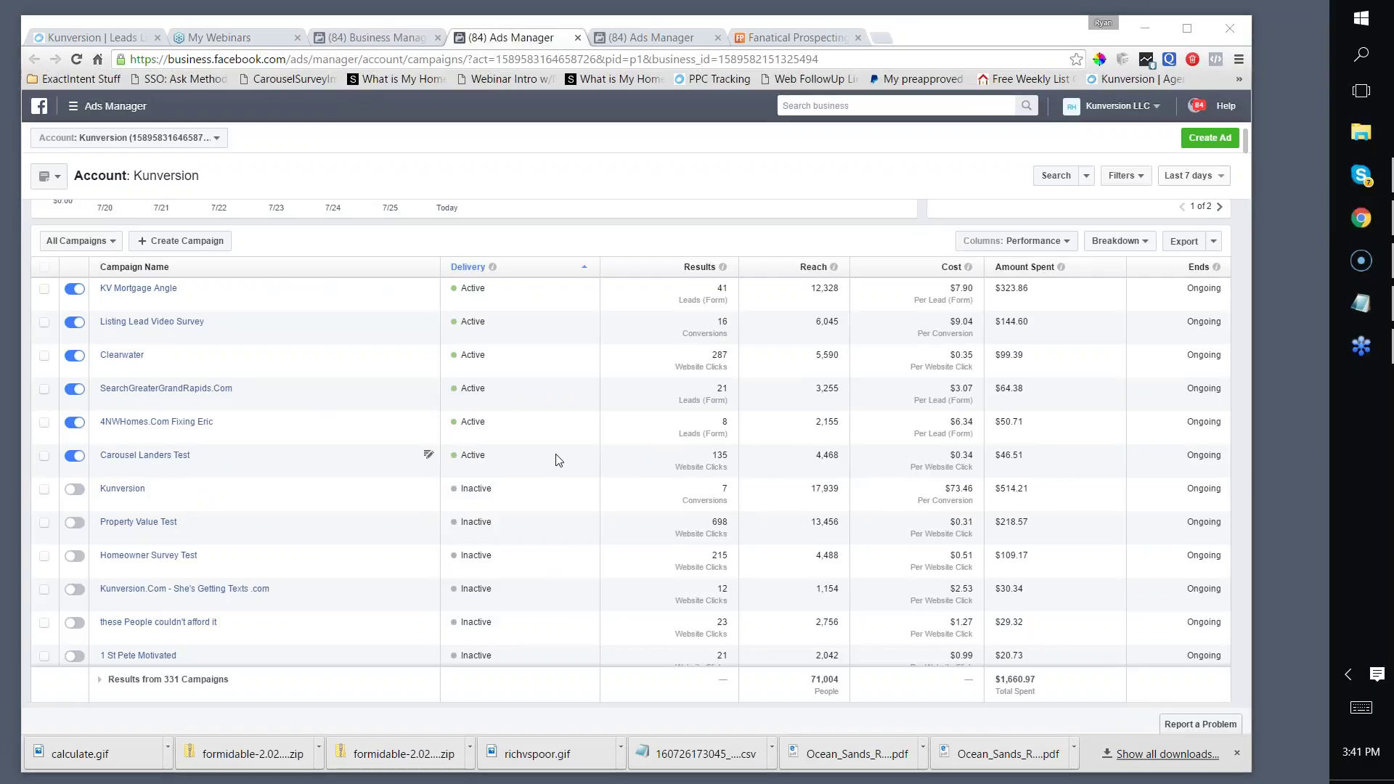
pyautogui.scroll(-1, 558, 459)
pyautogui.scroll(1, 558, 458)
pyautogui.scroll(-1, 245, 451)
pyautogui.scroll(1, 244, 451)
# Step: Open the Carousel Landers Test campaign, then its Saint Petersburg - 25-45 ad set
pyautogui.click(175, 456)
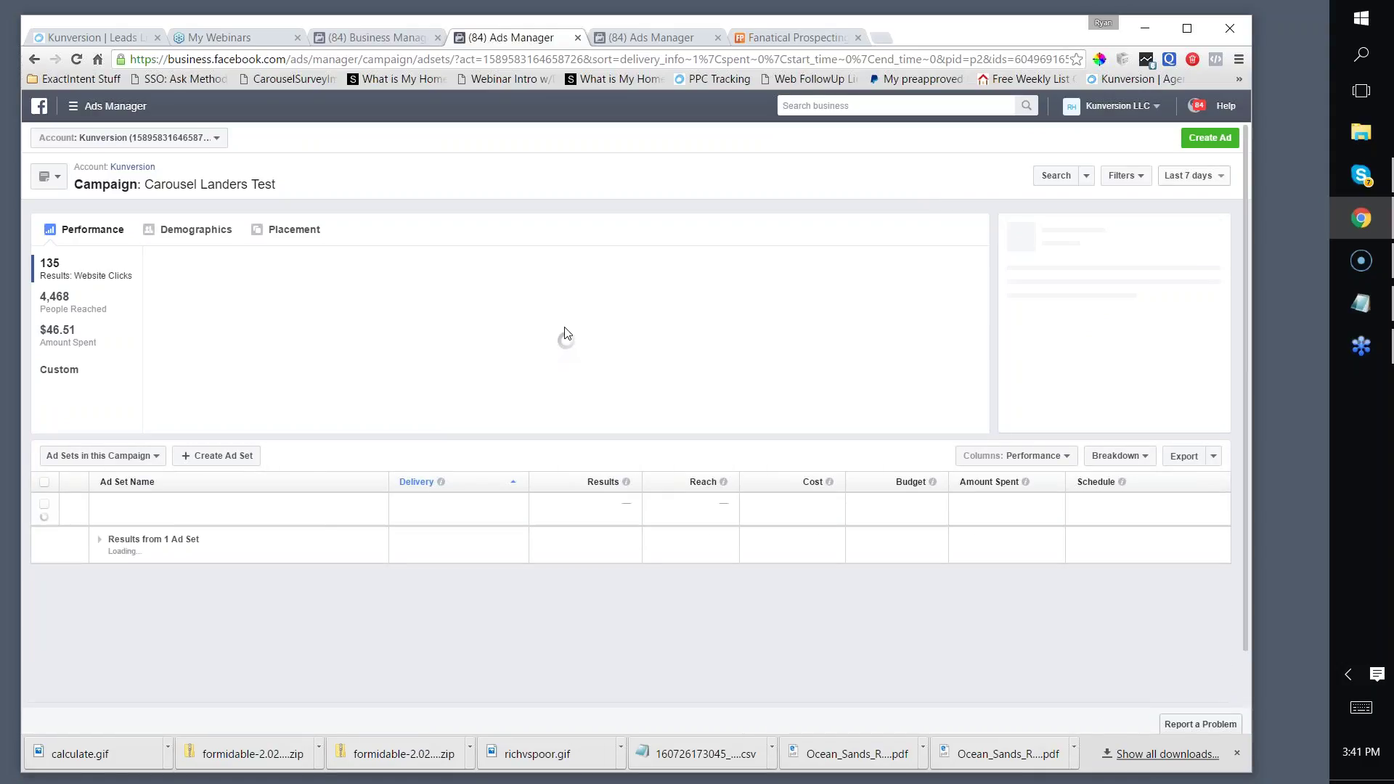
pyautogui.scroll(-1, 567, 334)
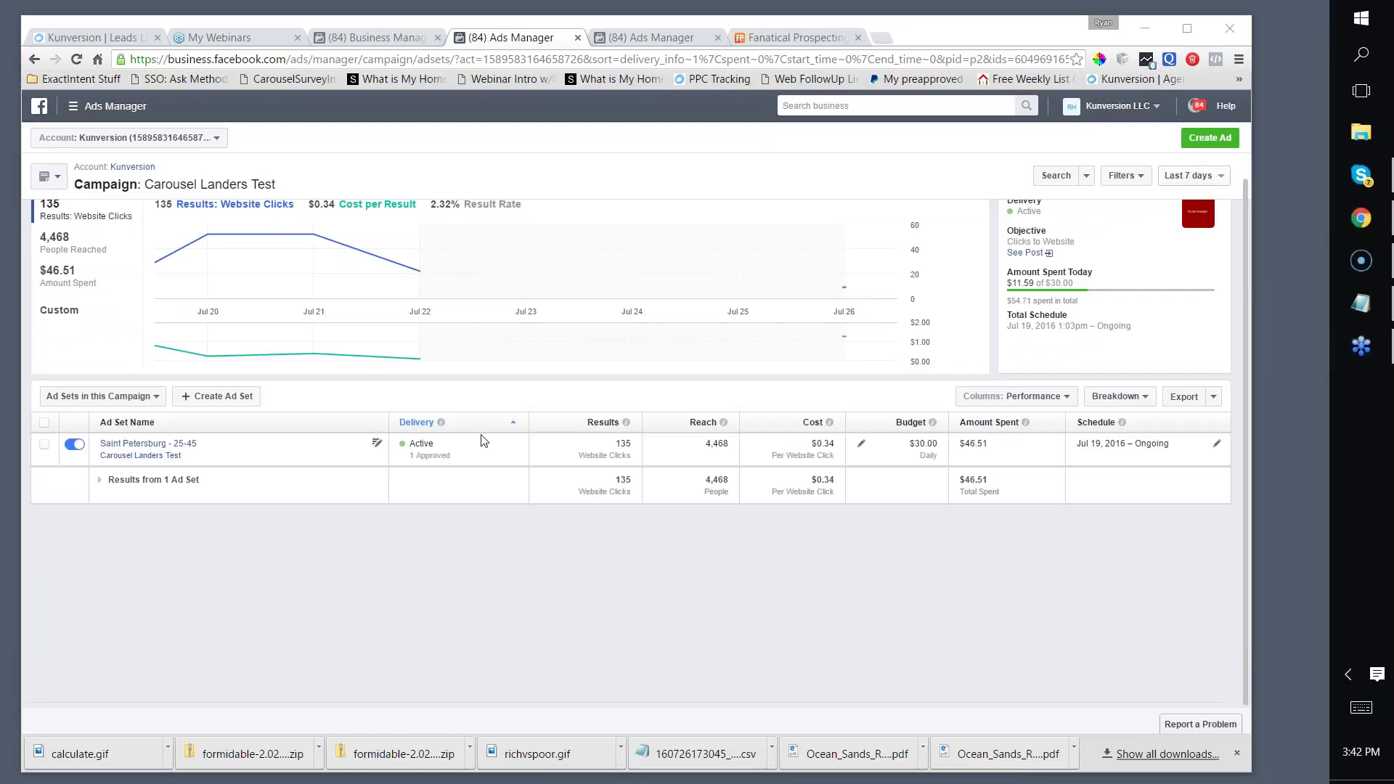
pyautogui.scroll(1, 483, 440)
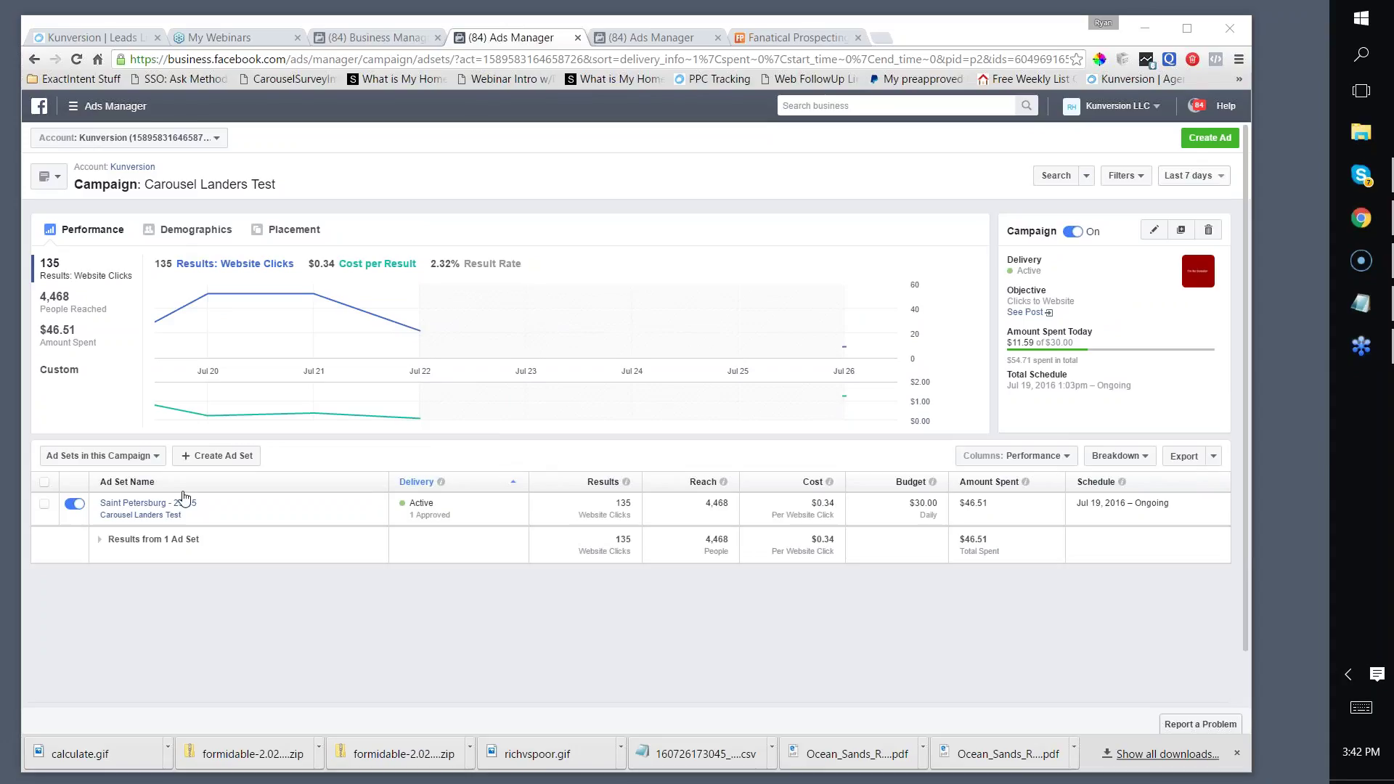
pyautogui.click(142, 505)
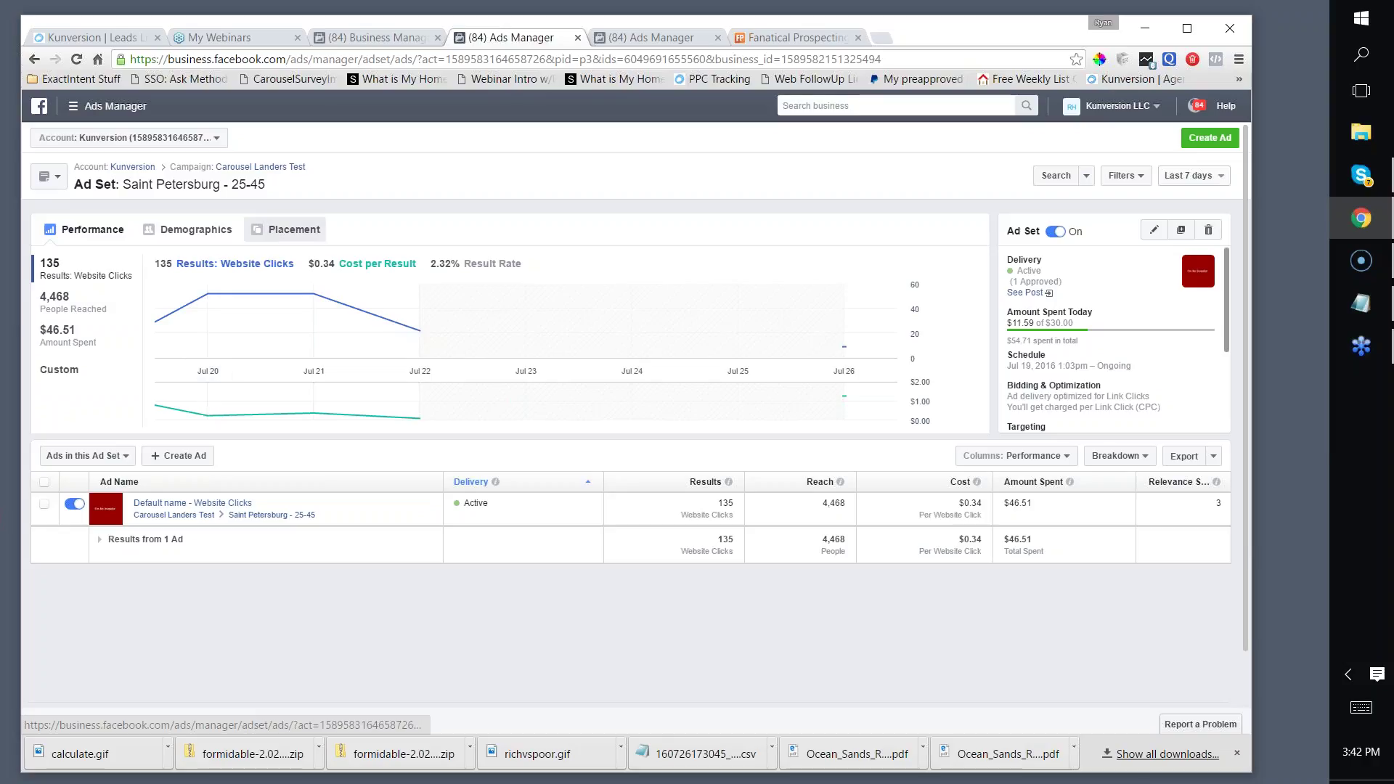
pyautogui.click(1153, 230)
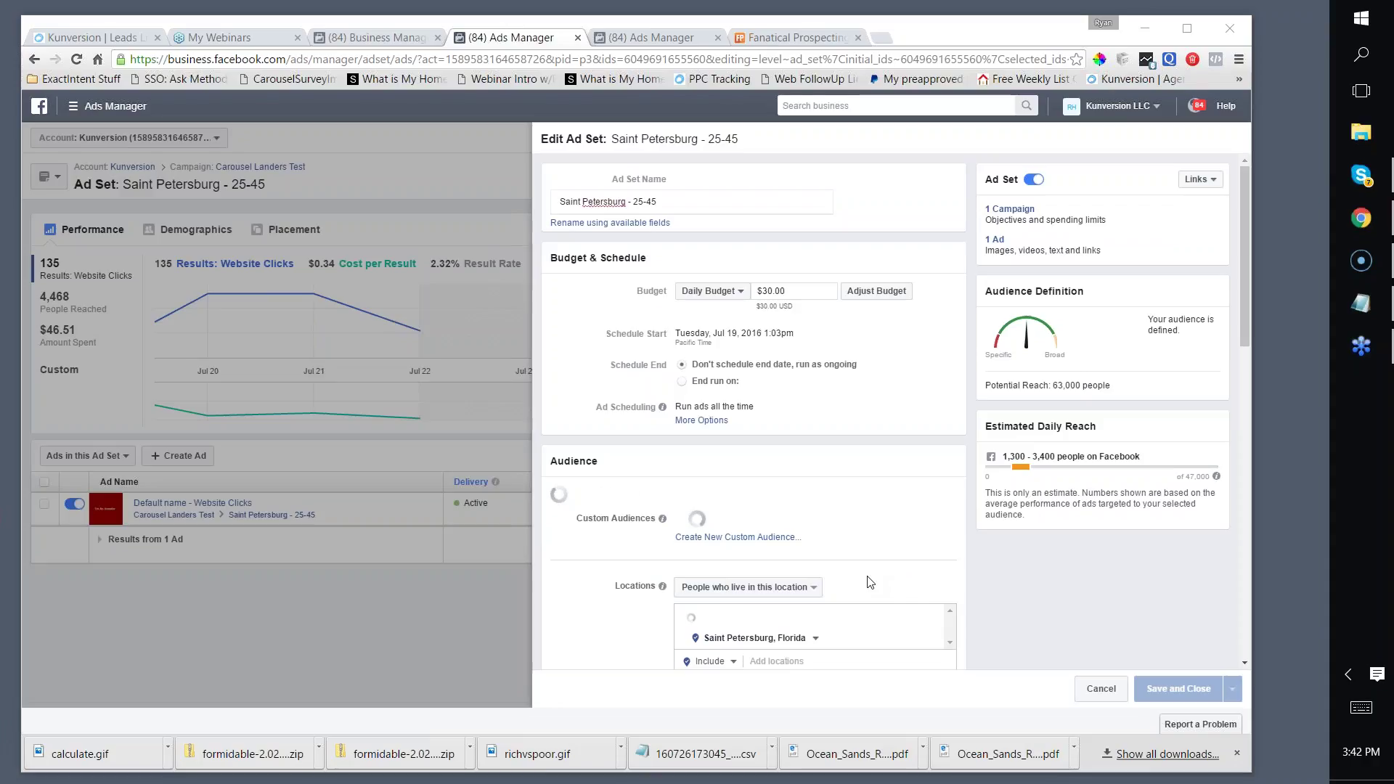
pyautogui.scroll(-5, 810, 455)
pyautogui.scroll(4, 810, 456)
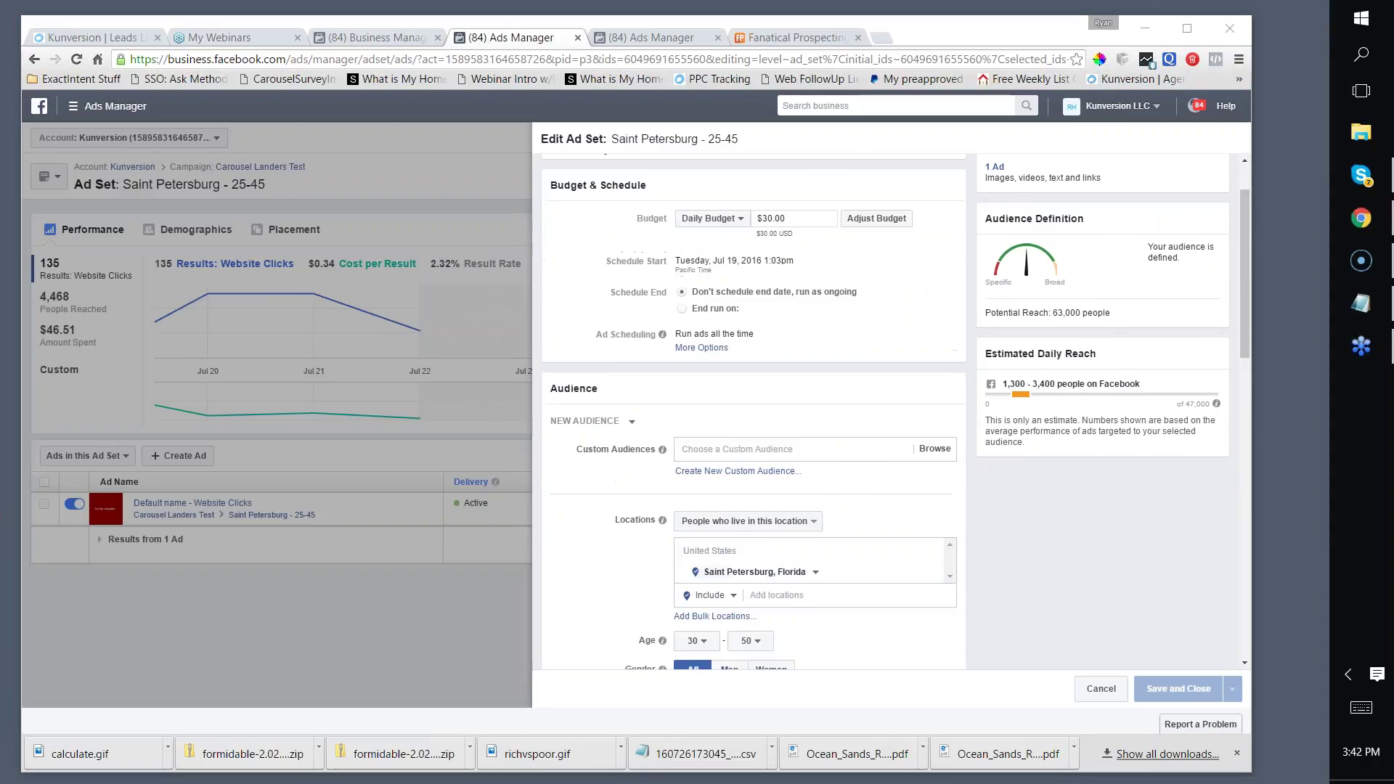
pyautogui.scroll(1, 1118, 548)
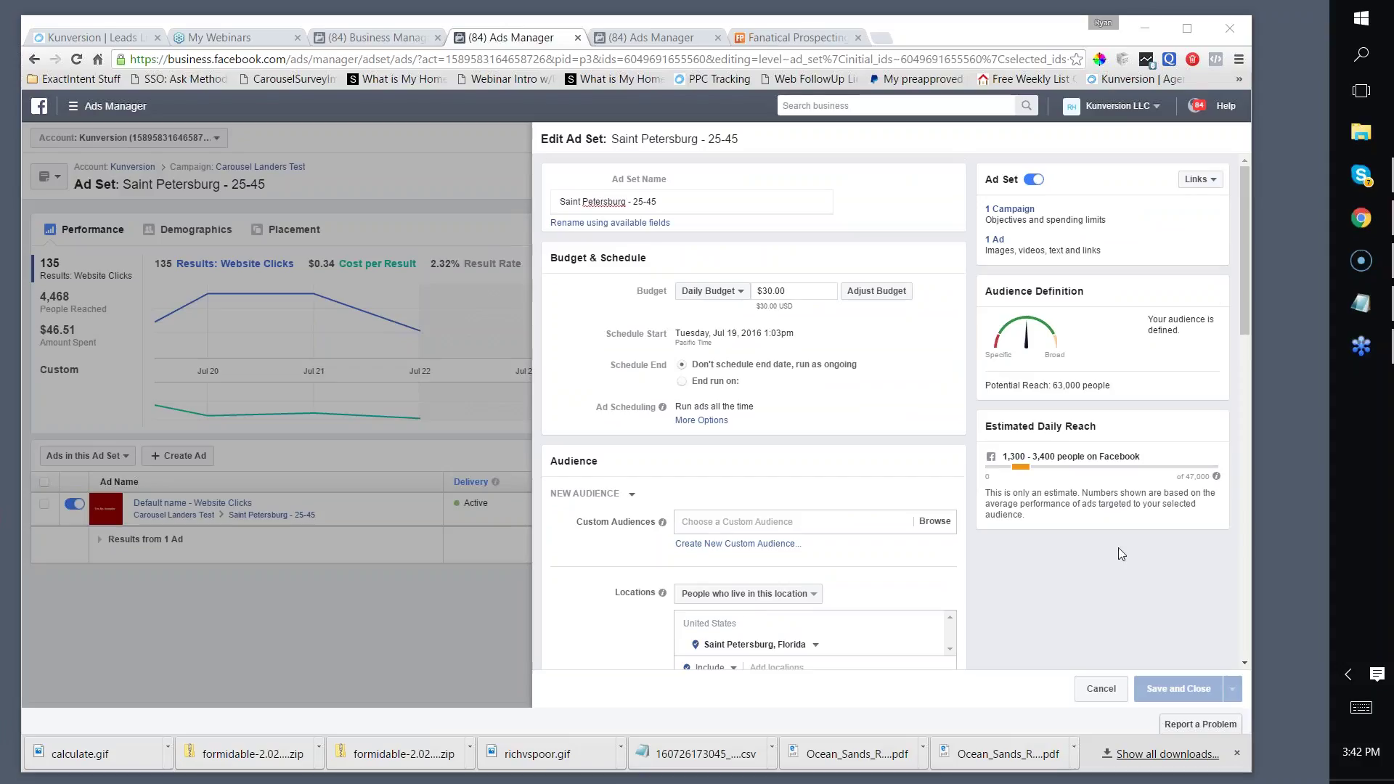
pyautogui.scroll(-2, 1127, 340)
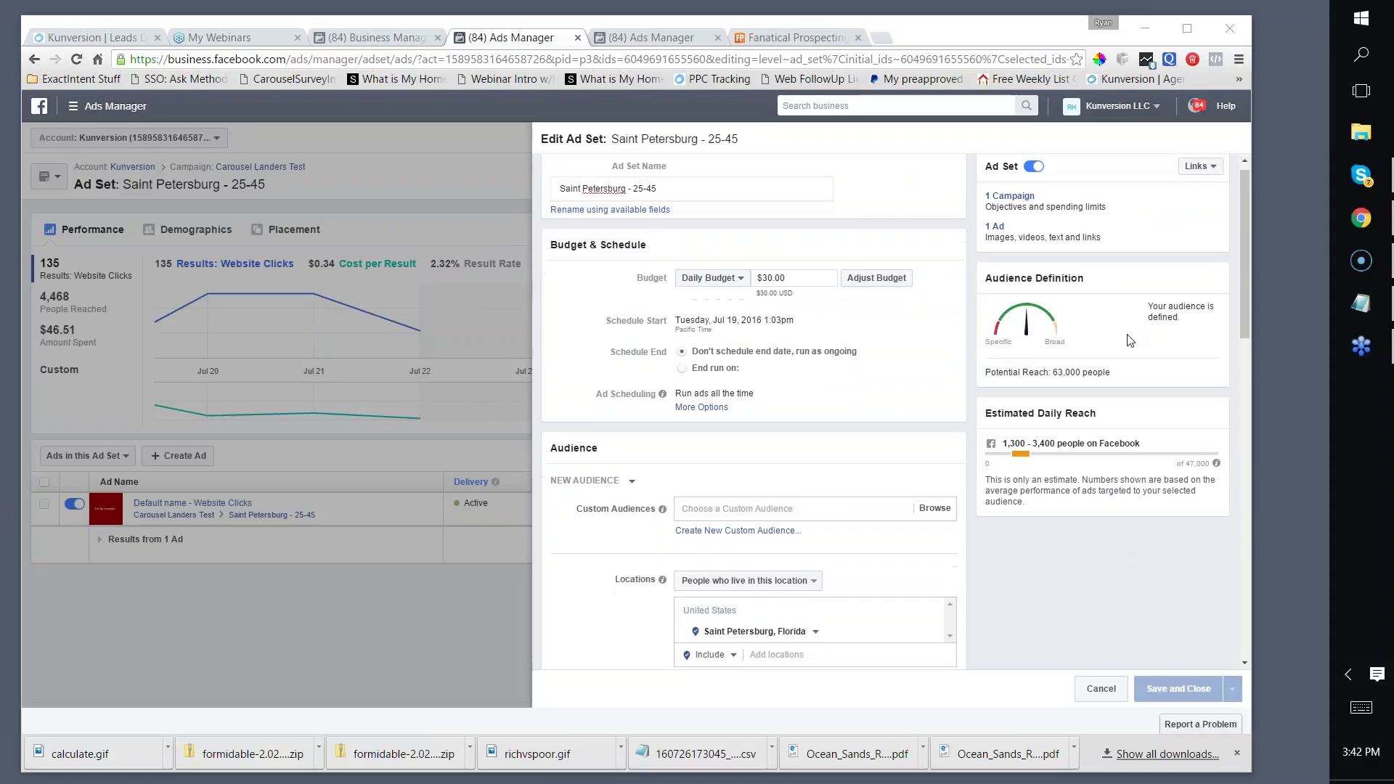
pyautogui.scroll(-1, 904, 444)
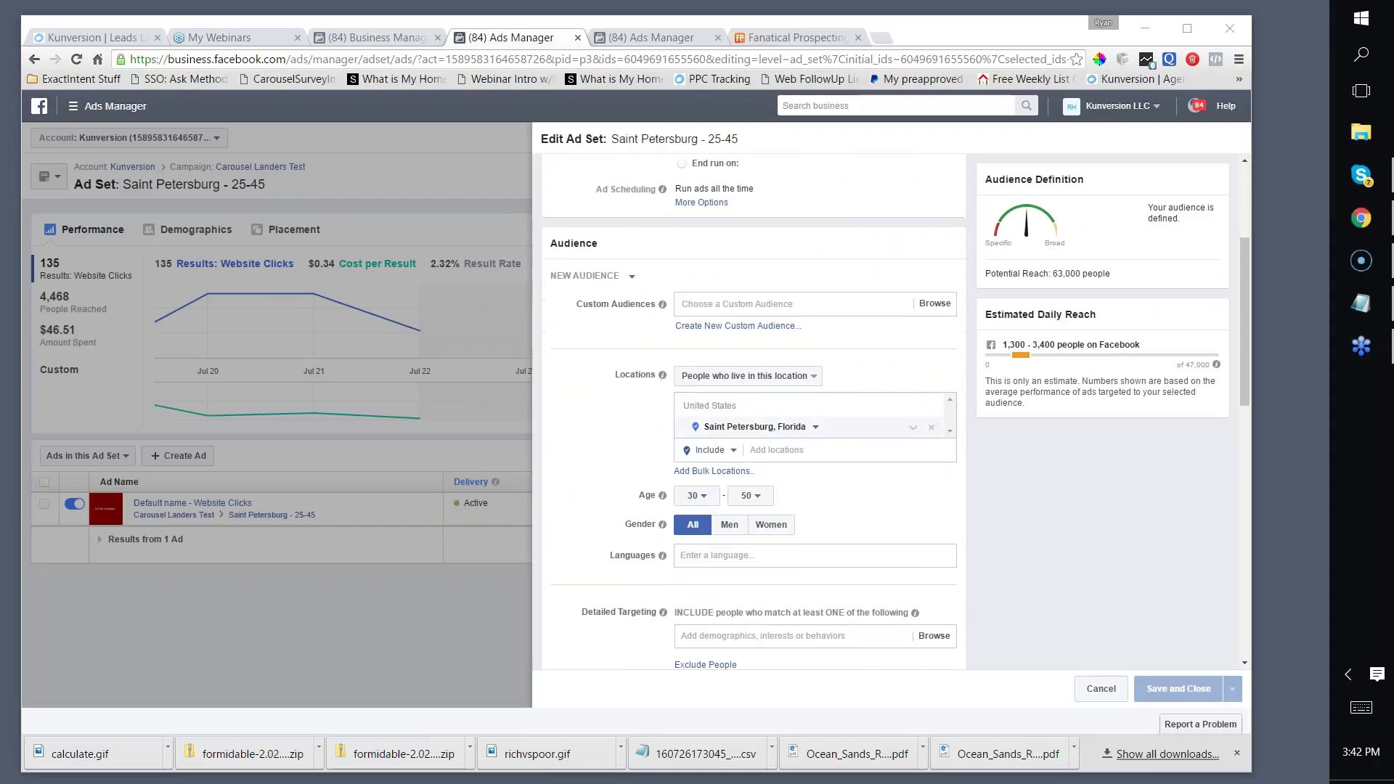
pyautogui.moveTo(662, 374)
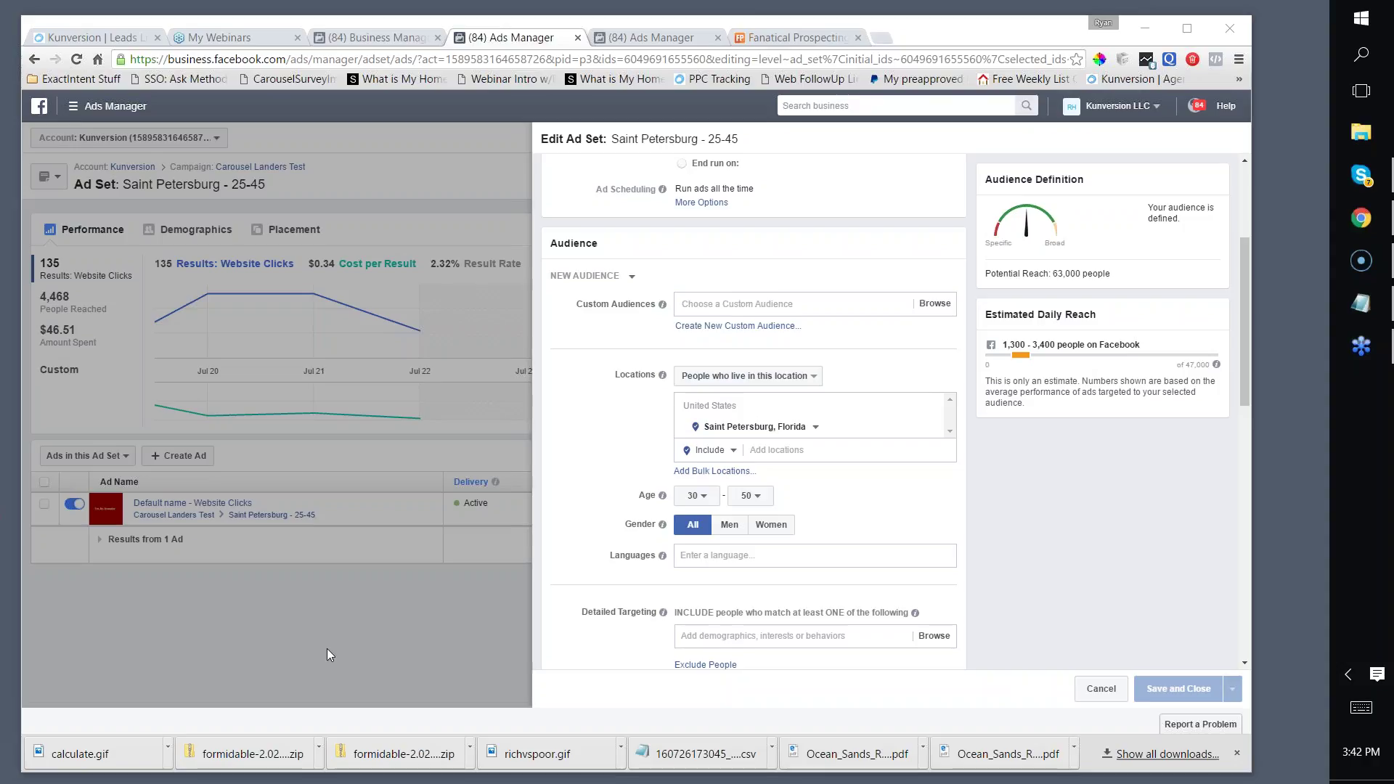
pyautogui.click(790, 378)
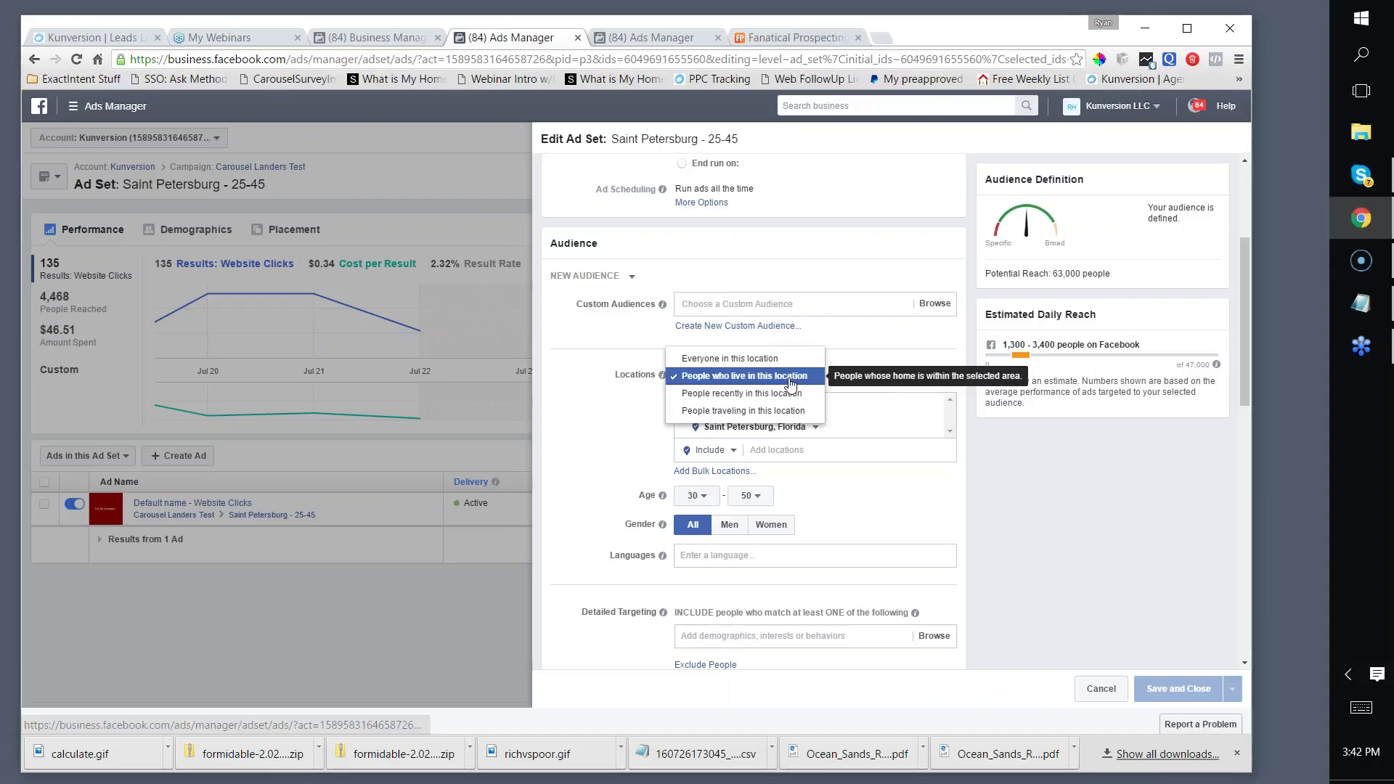
pyautogui.click(791, 384)
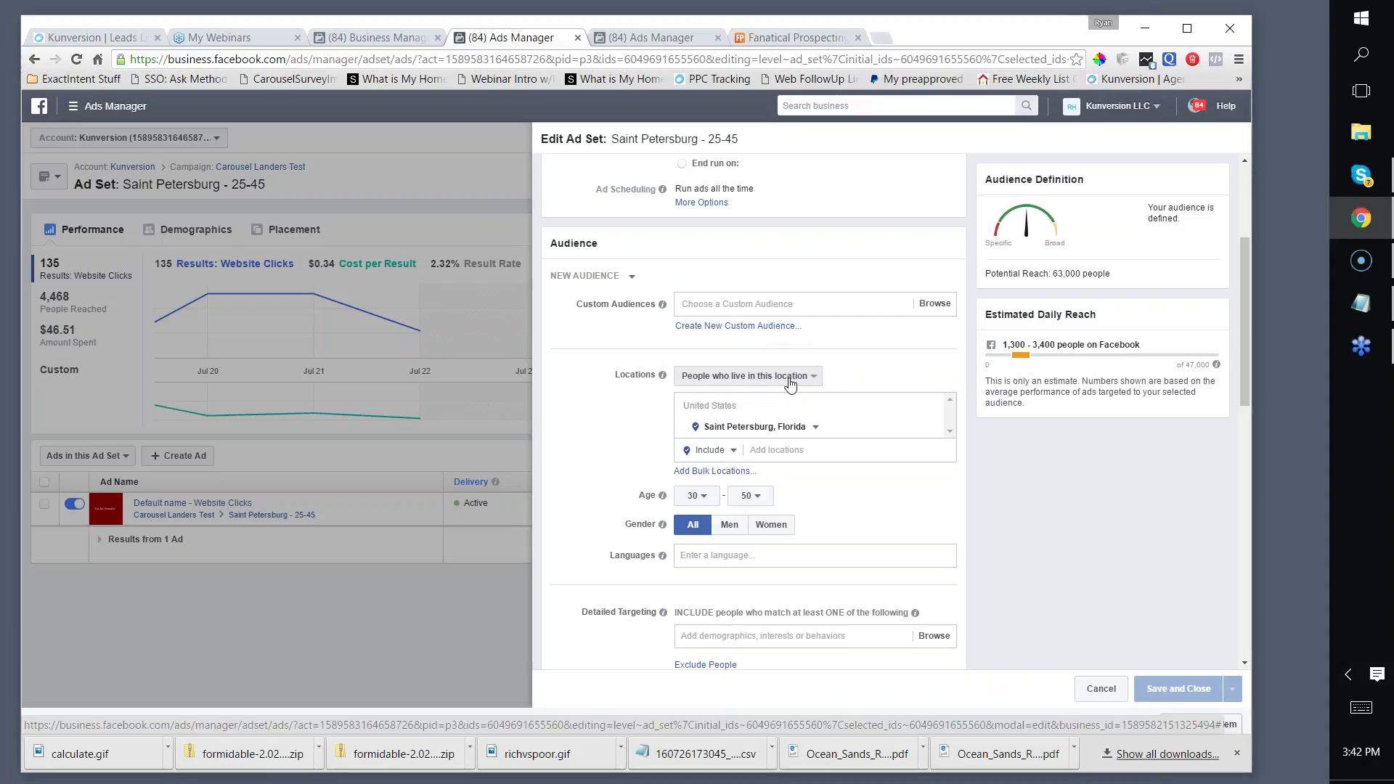
pyautogui.click(790, 378)
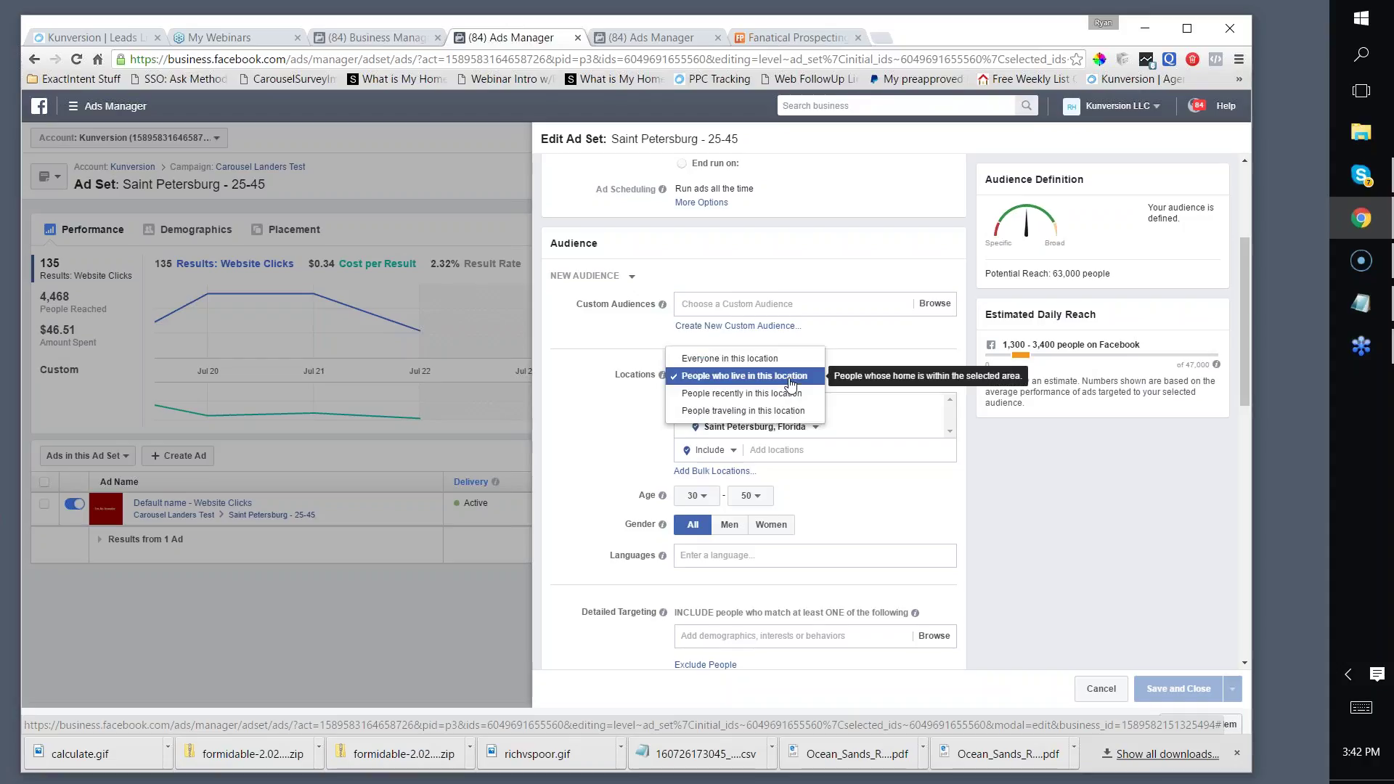
pyautogui.click(790, 383)
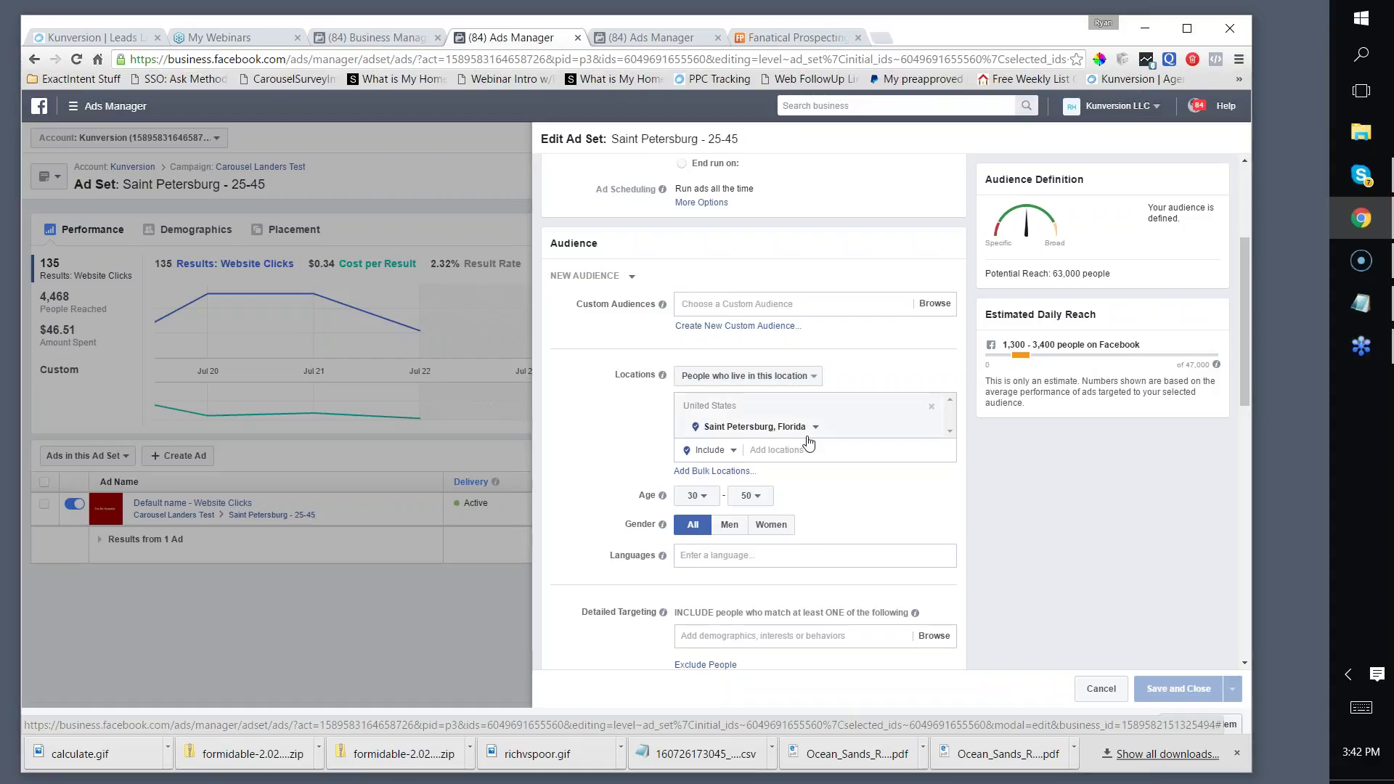
pyautogui.scroll(-10, 883, 435)
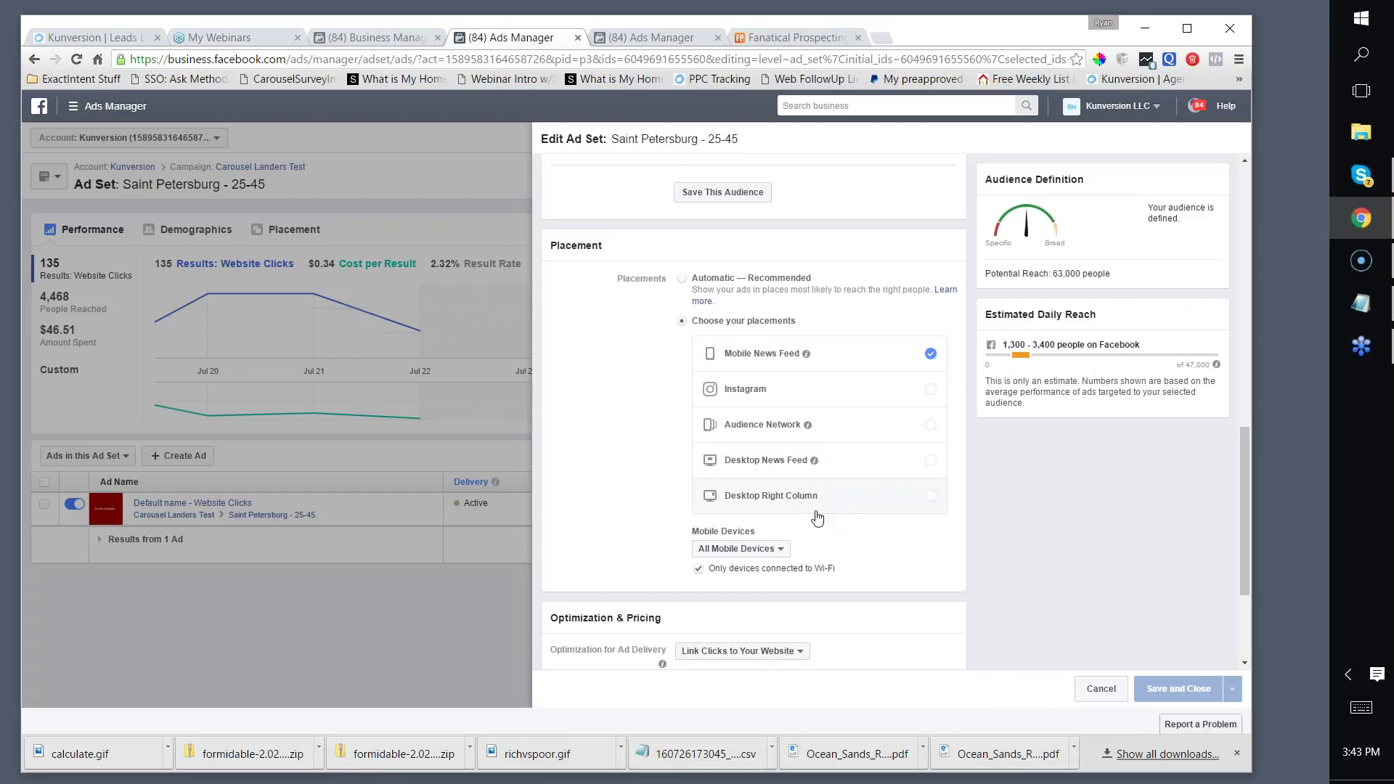
pyautogui.scroll(-3, 647, 405)
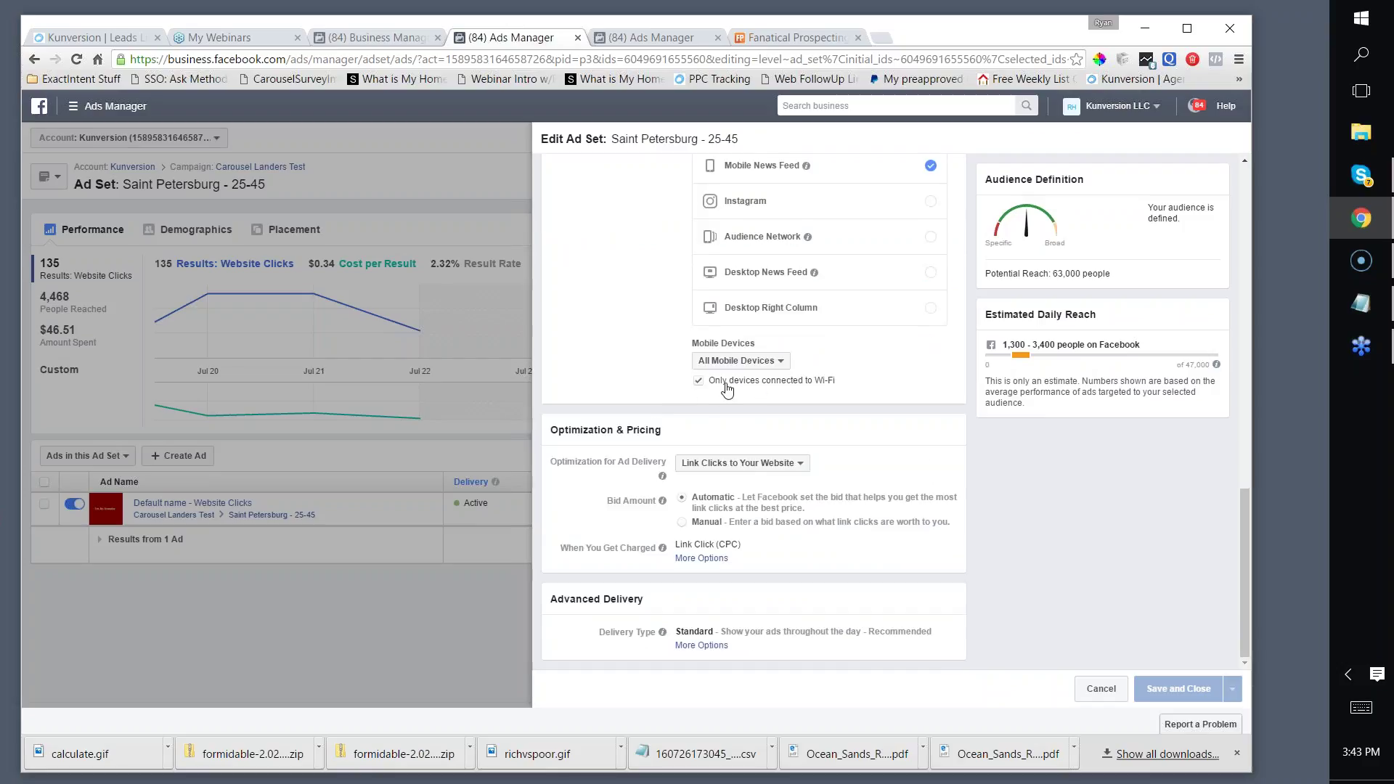
pyautogui.click(694, 384)
pyautogui.click(699, 383)
# Step: Add English (US) as the ad set's audience language, narrowing reach to 62,000
pyautogui.scroll(7, 699, 391)
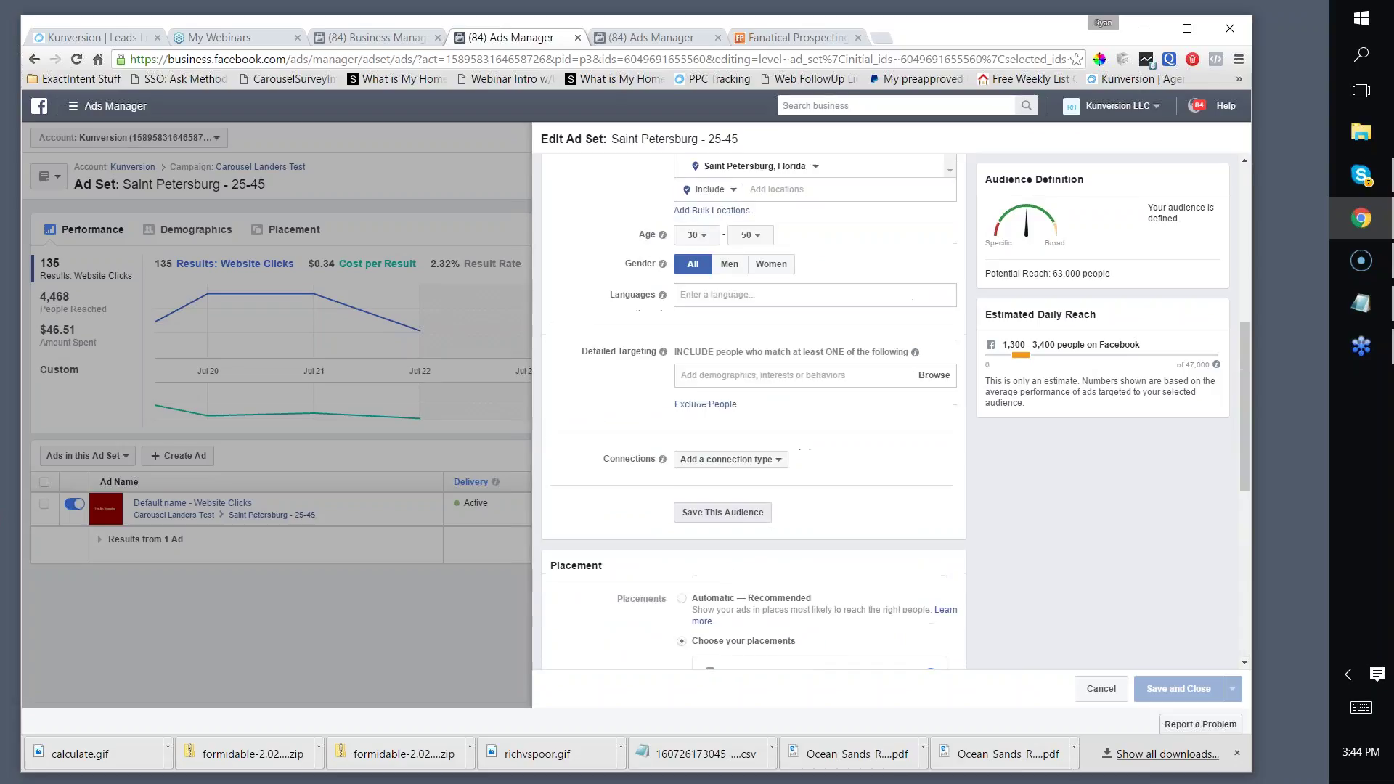
pyautogui.scroll(1, 738, 374)
pyautogui.click(717, 368)
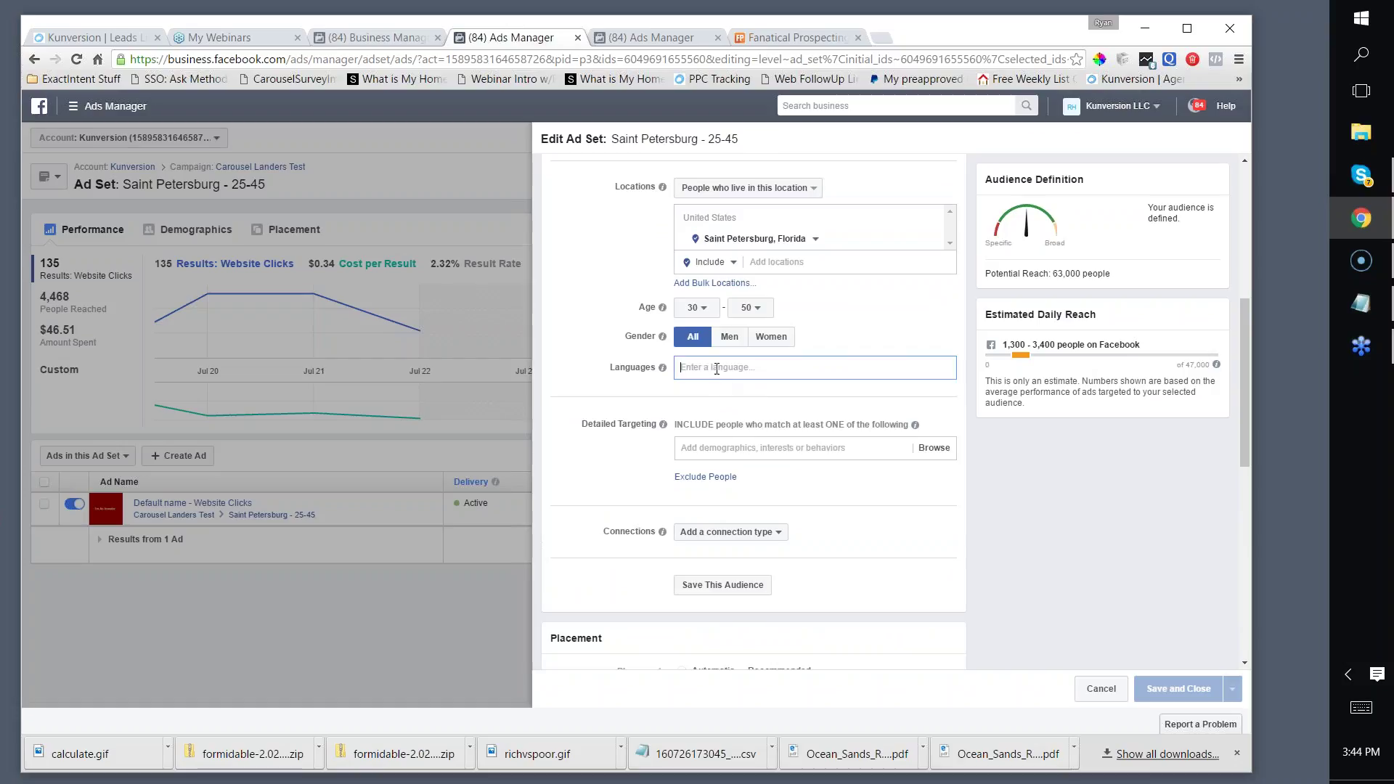
pyautogui.write('English')
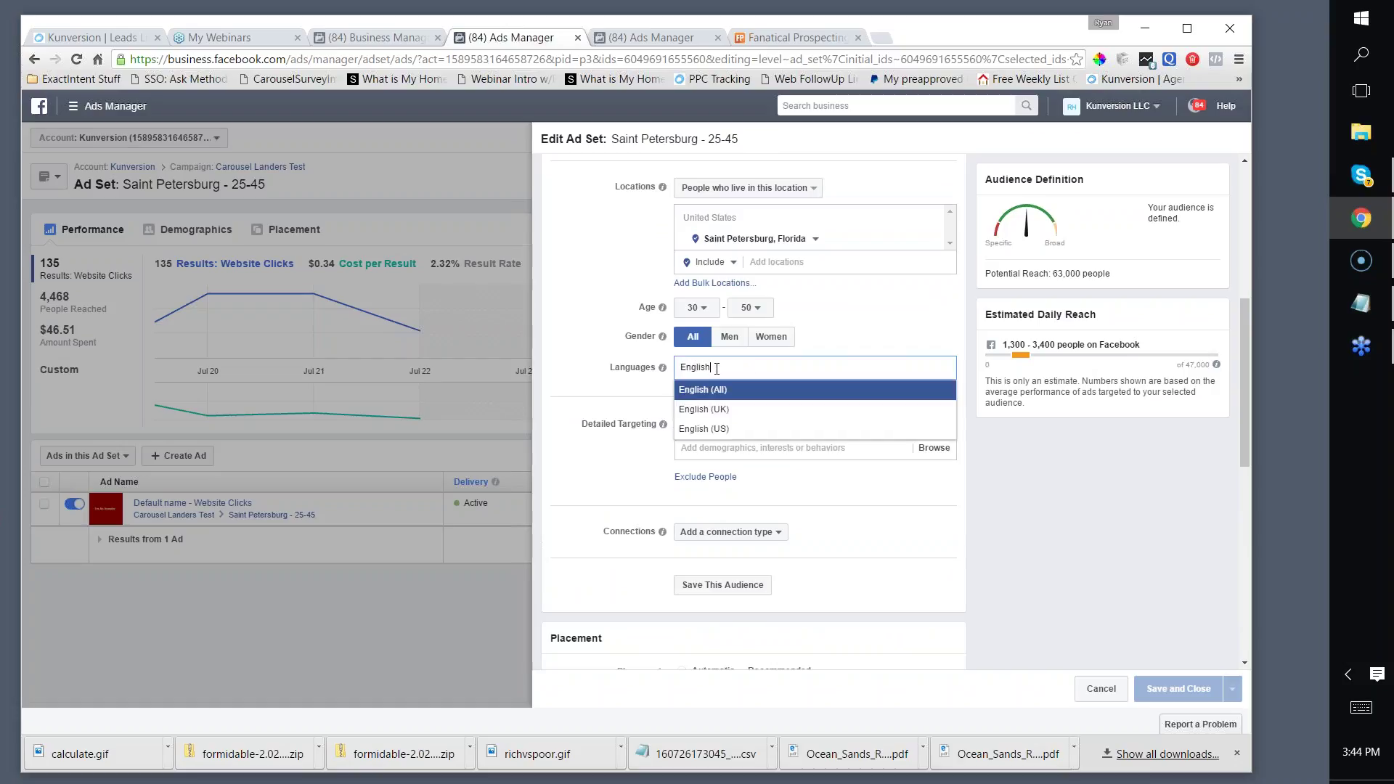
pyautogui.click(695, 429)
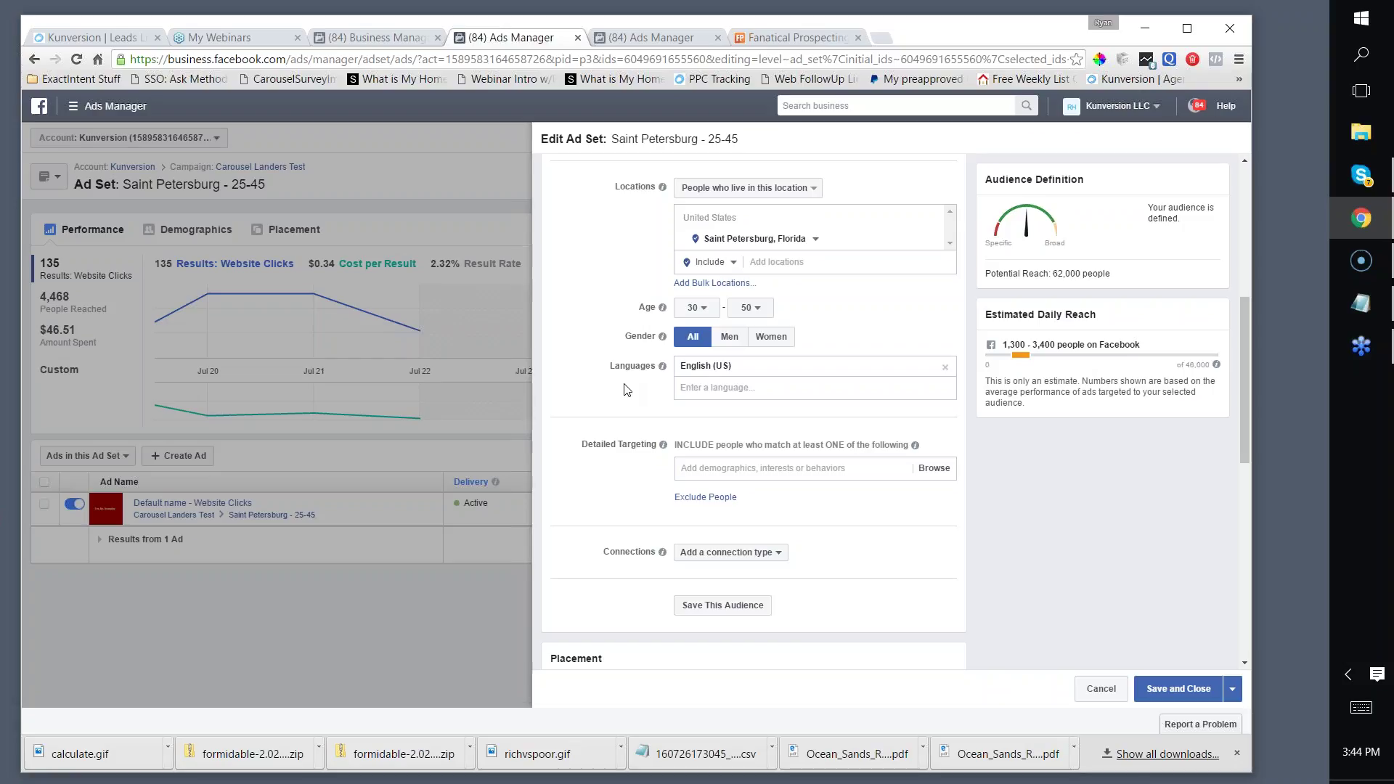
# Step: Review the placement and pricing sections, then leave the ad set editor with changes unsaved
pyautogui.scroll(-3, 920, 377)
pyautogui.scroll(-3, 920, 378)
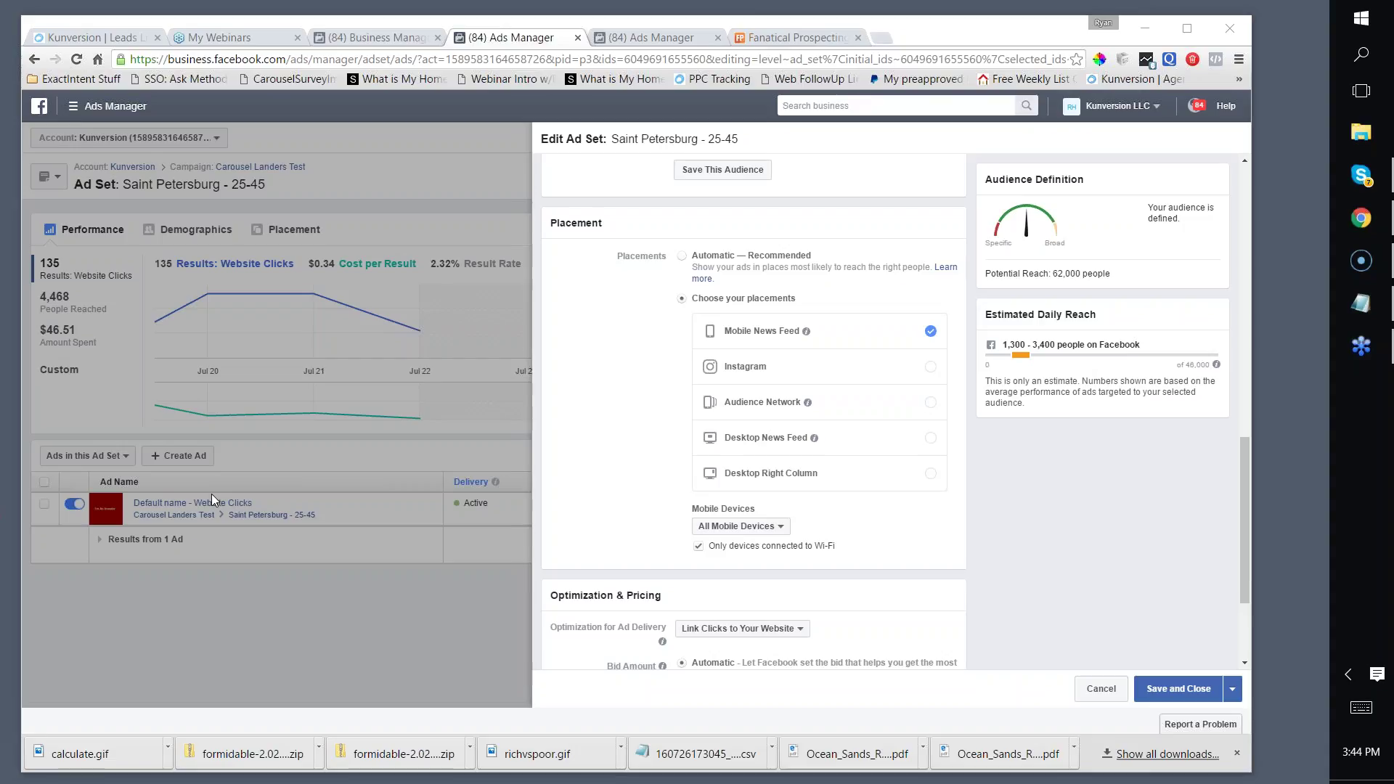
pyautogui.scroll(-3, 933, 520)
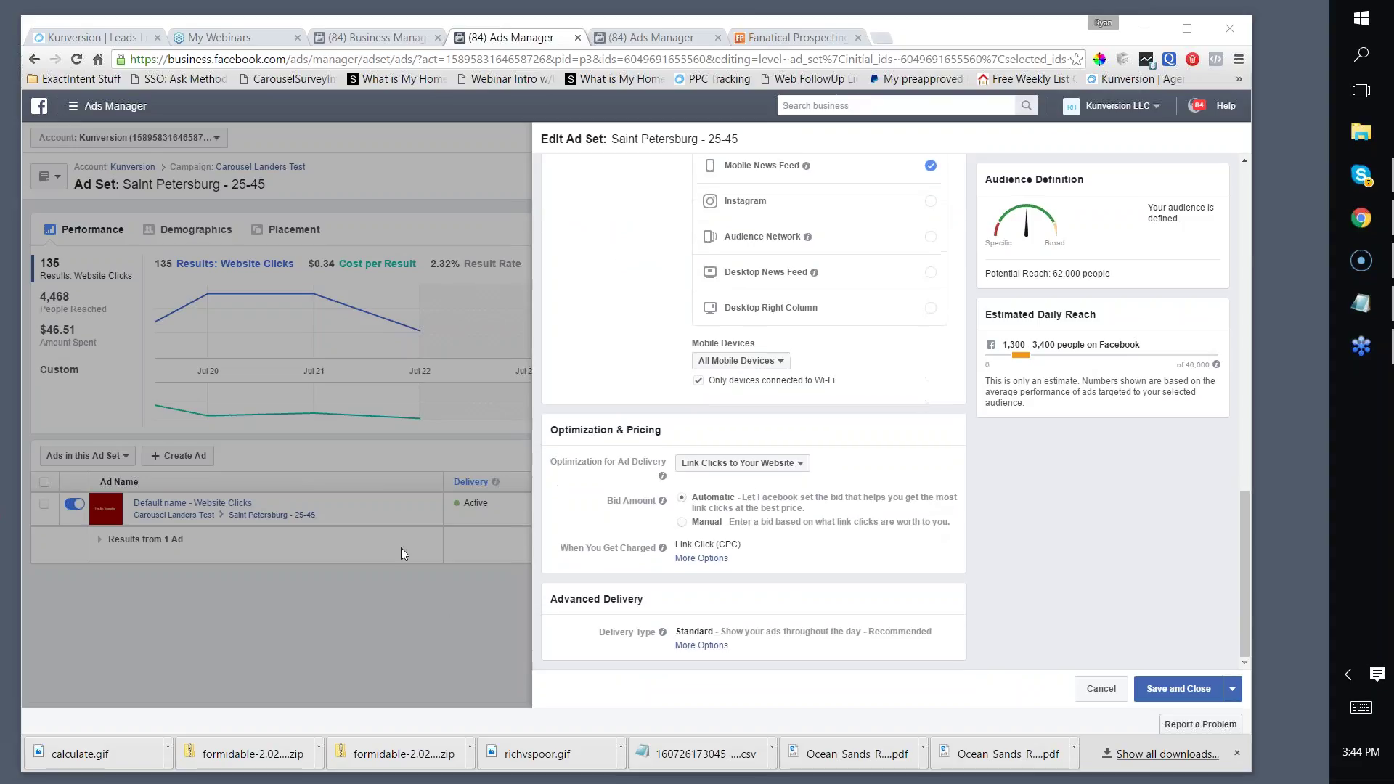
pyautogui.click(875, 480)
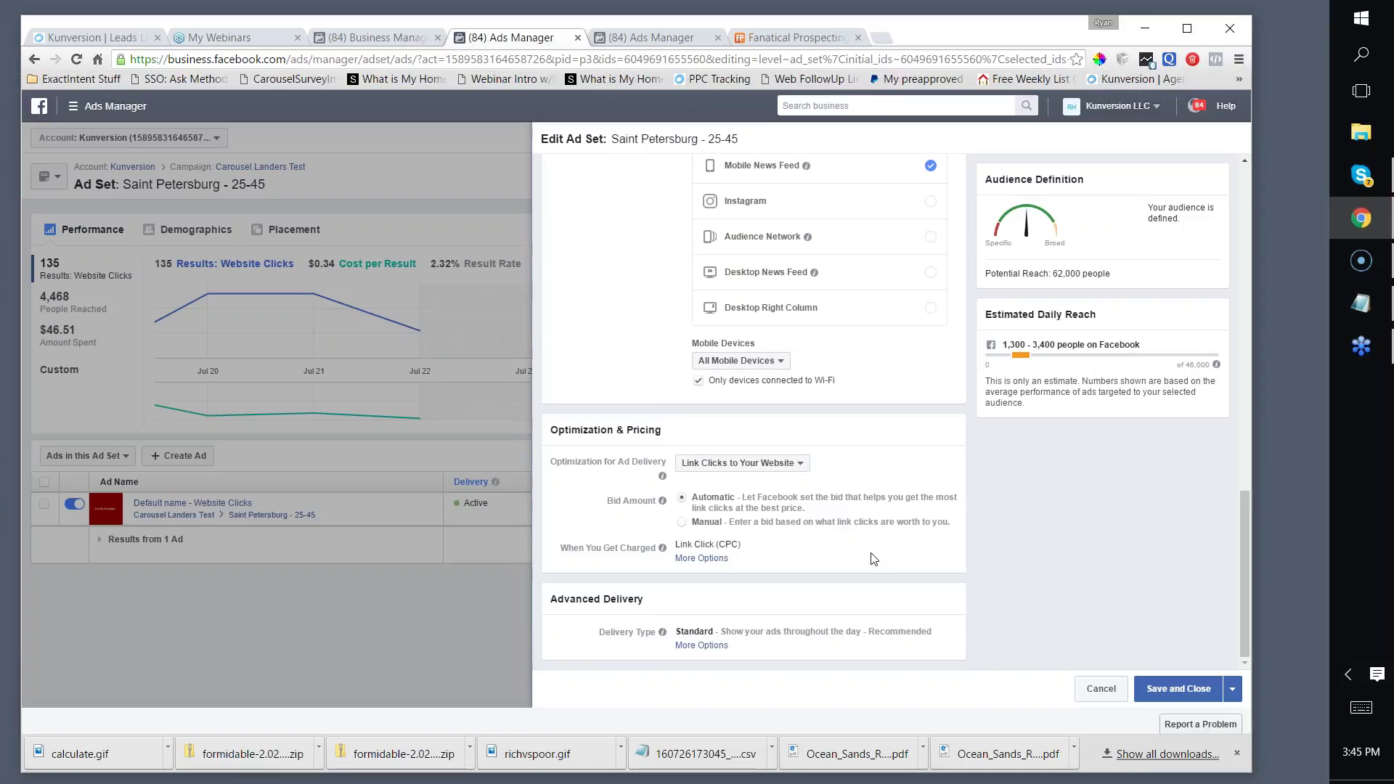
pyautogui.scroll(5, 874, 559)
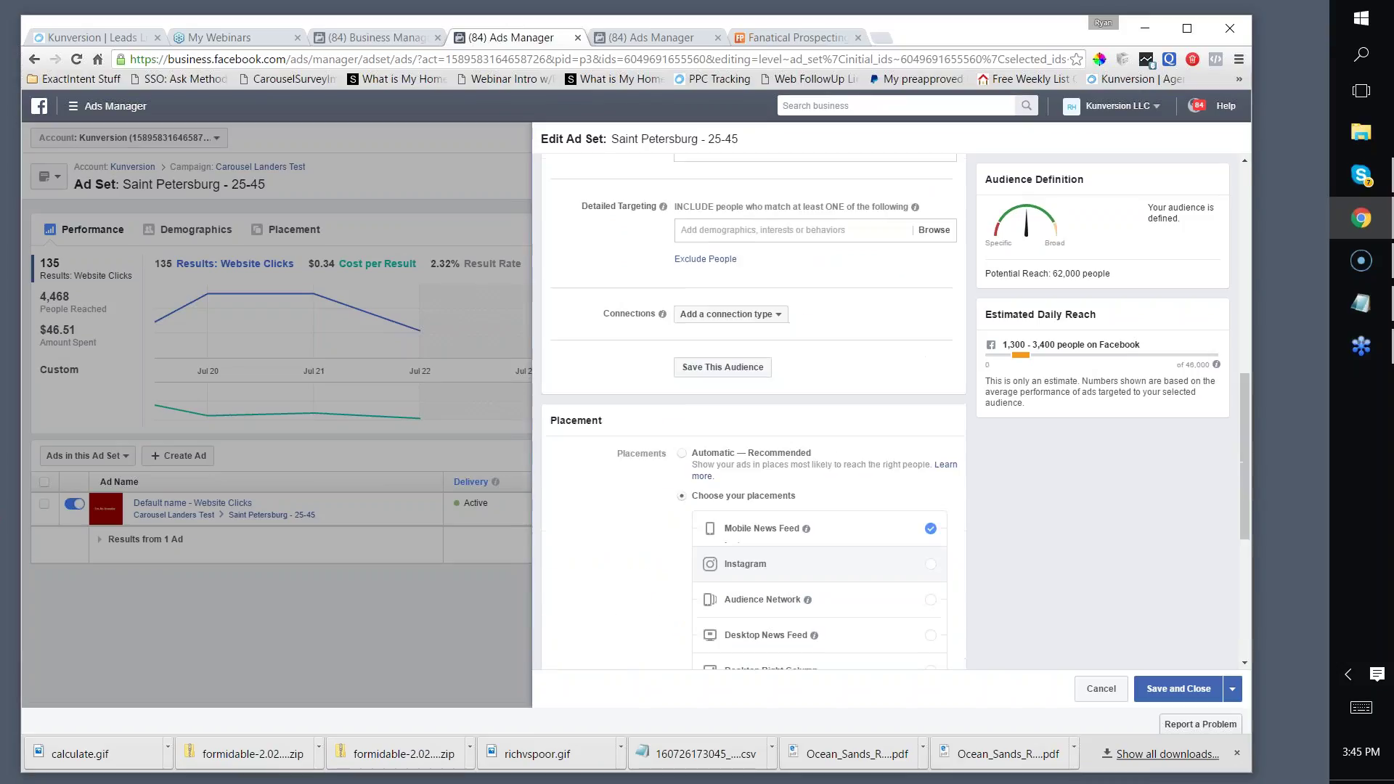
pyautogui.scroll(-2, 871, 566)
pyautogui.moveTo(807, 457)
pyautogui.scroll(5, 791, 428)
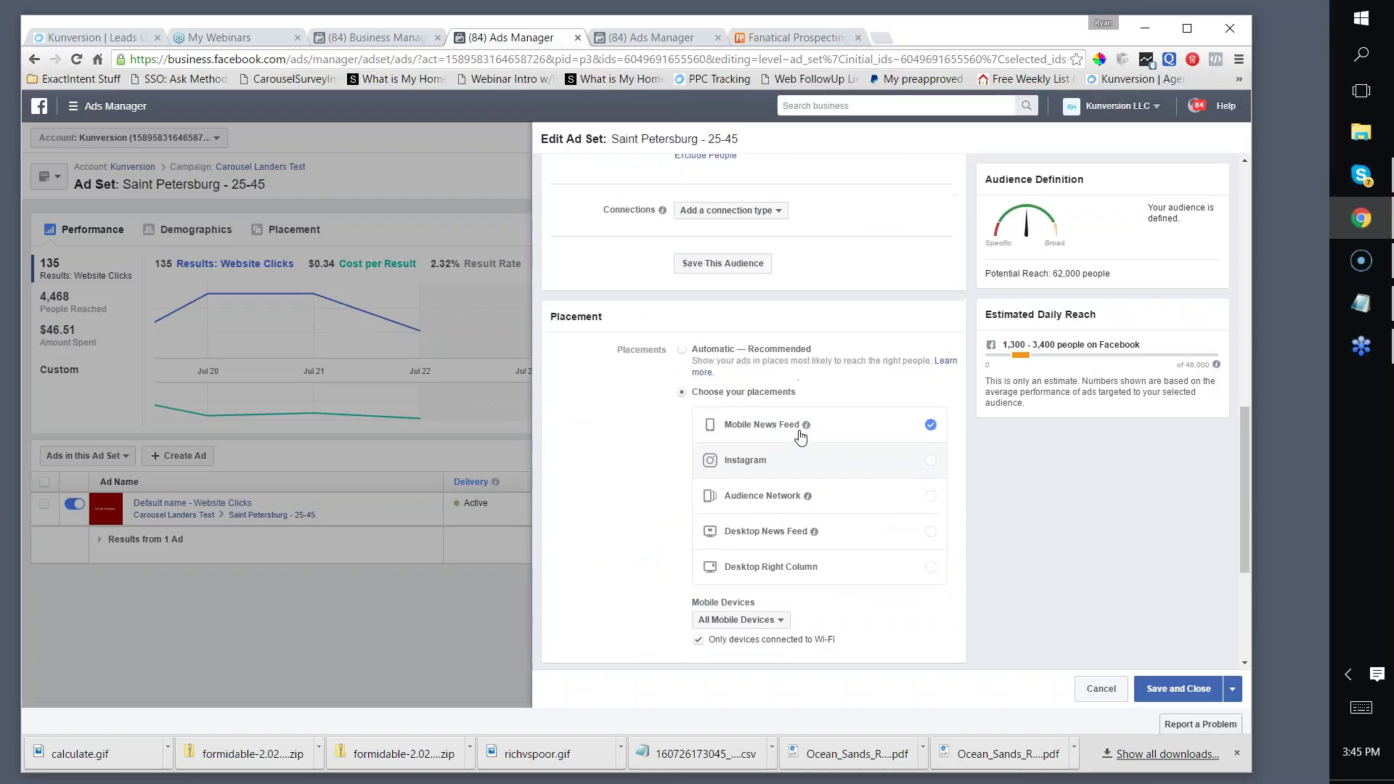
pyautogui.scroll(5, 754, 407)
pyautogui.click(461, 142)
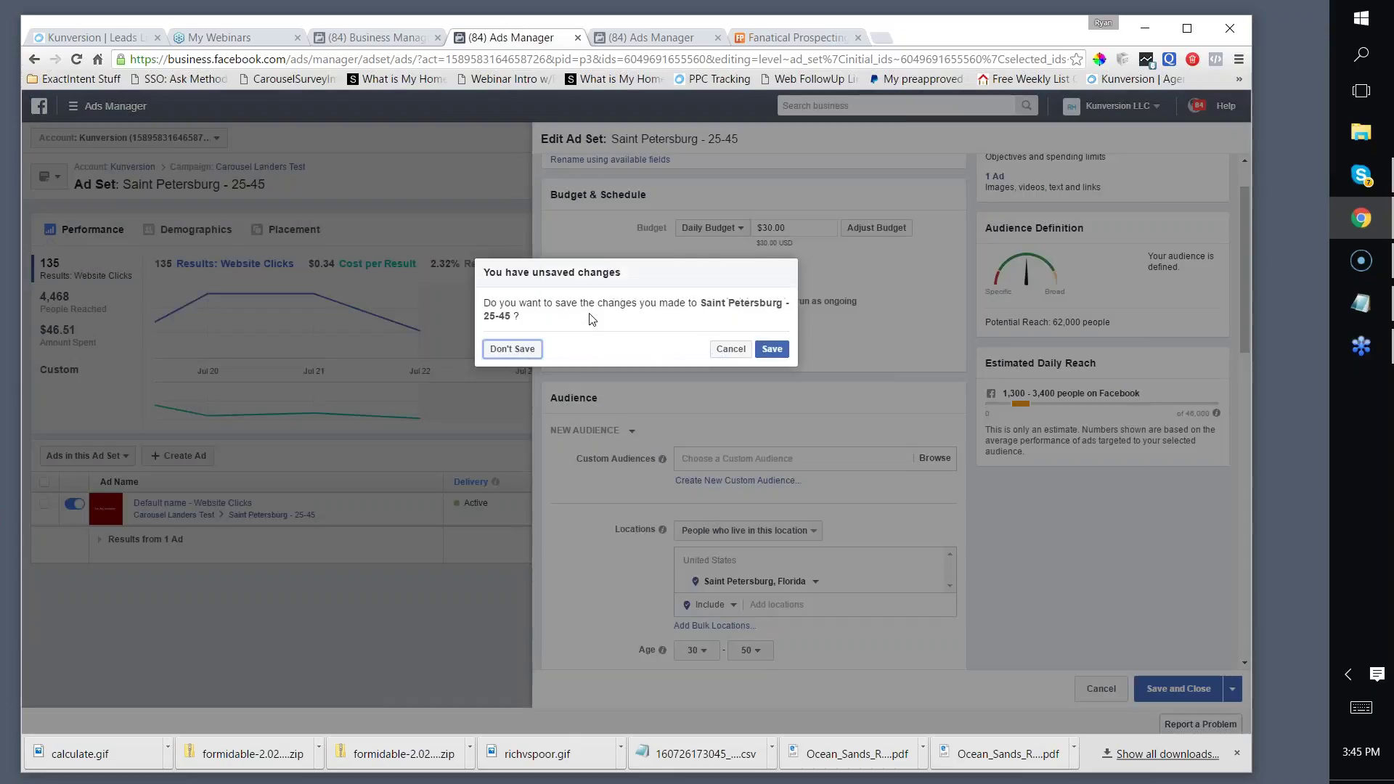
# Step: Save the ad set changes and check the ad, now Pending Review with relevance score 3
pyautogui.click(765, 353)
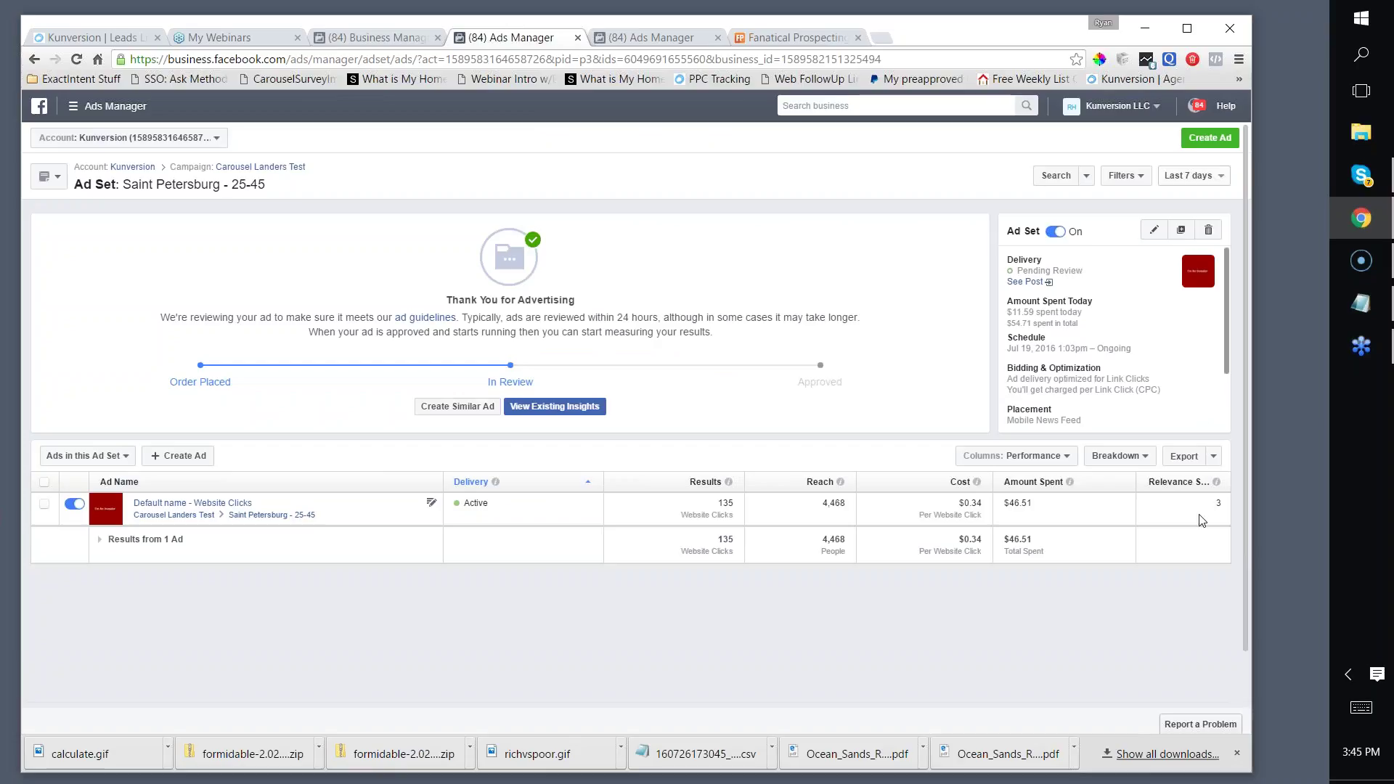
pyautogui.doubleClick(1220, 503)
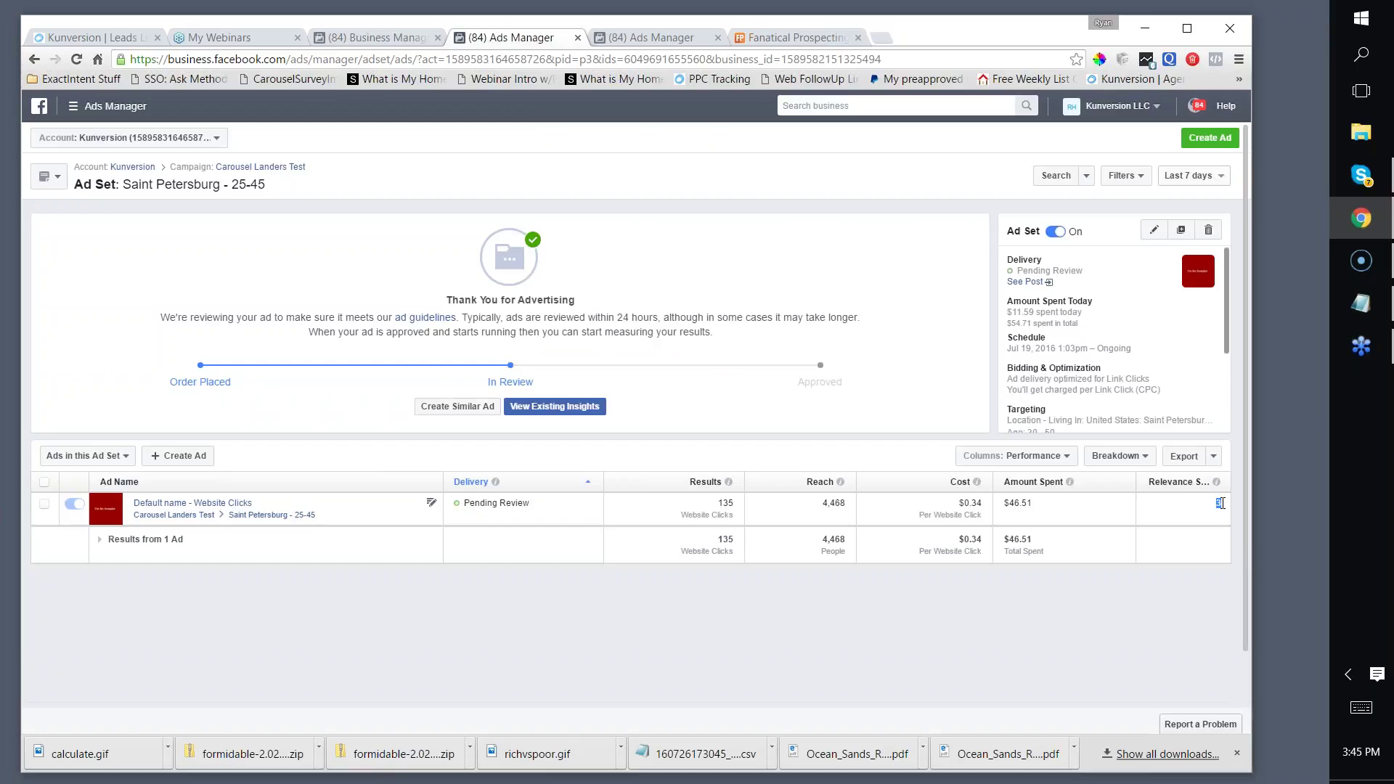
pyautogui.scroll(-1, 920, 508)
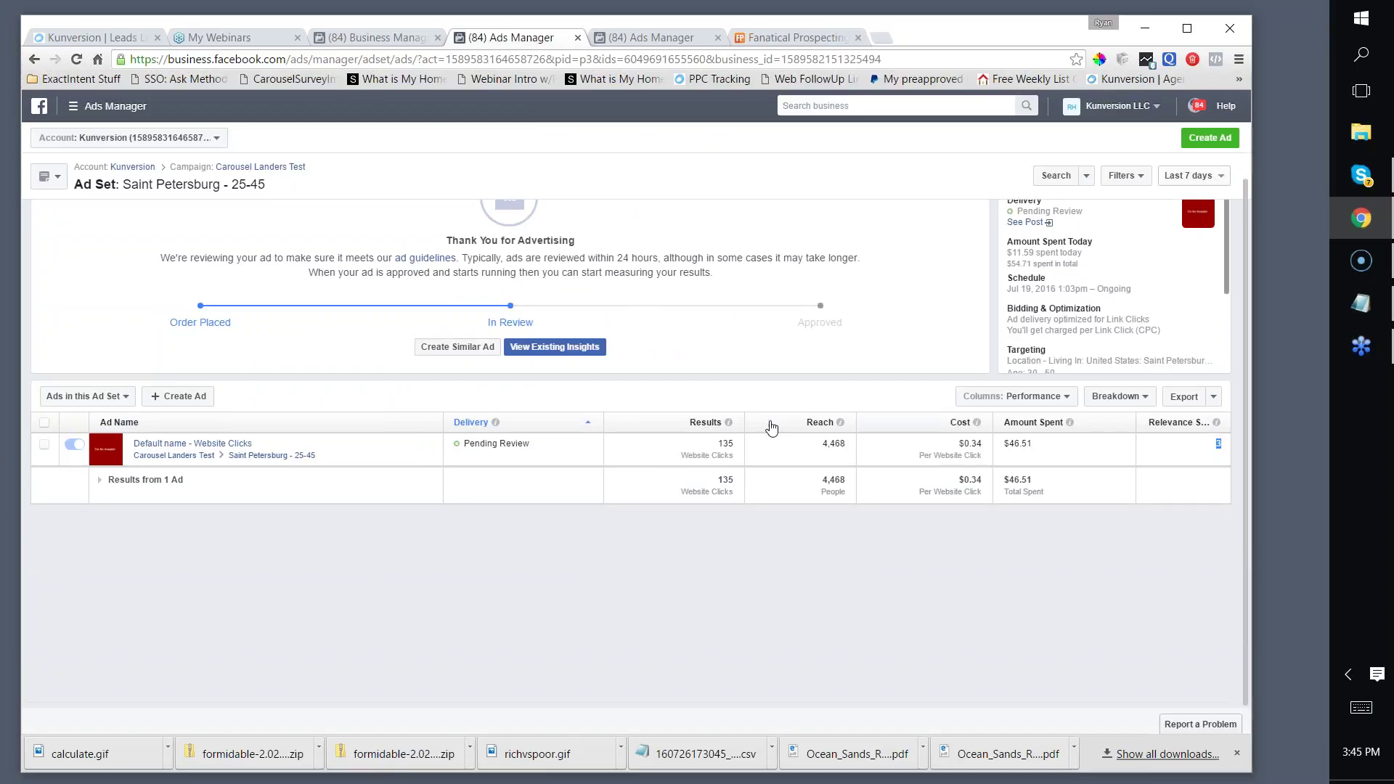
pyautogui.doubleClick(1217, 444)
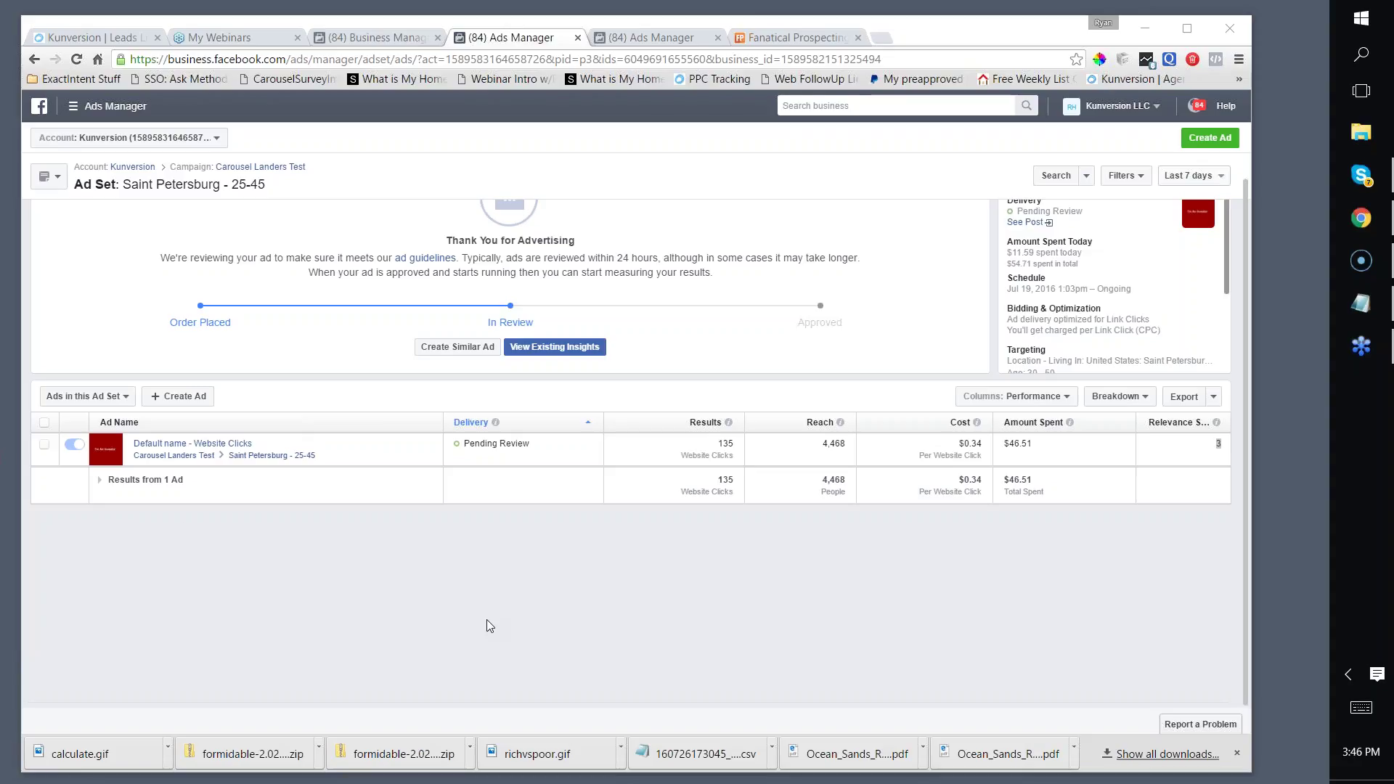
pyautogui.scroll(1, 794, 387)
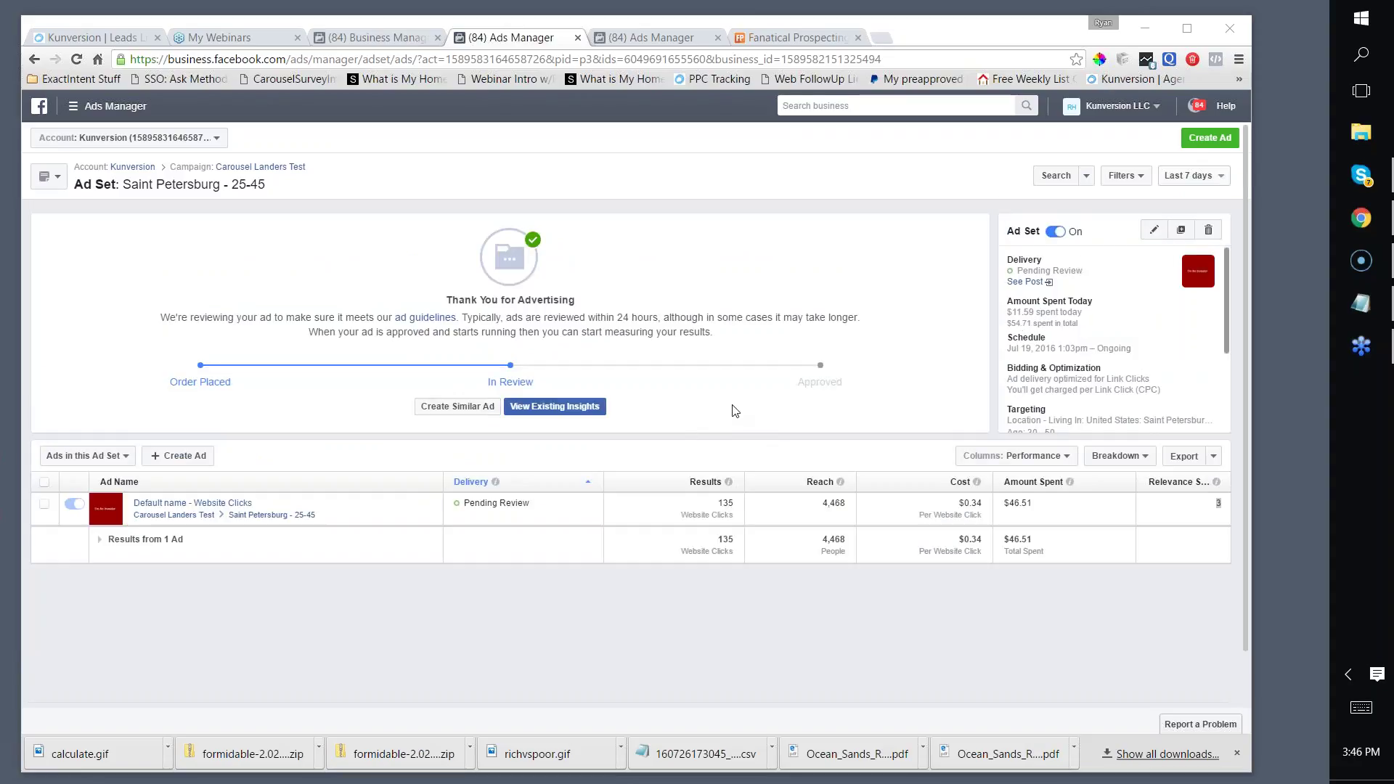
# Step: Reopen the ad set editor and add Homeowners to the detailed targeting
pyautogui.click(1154, 230)
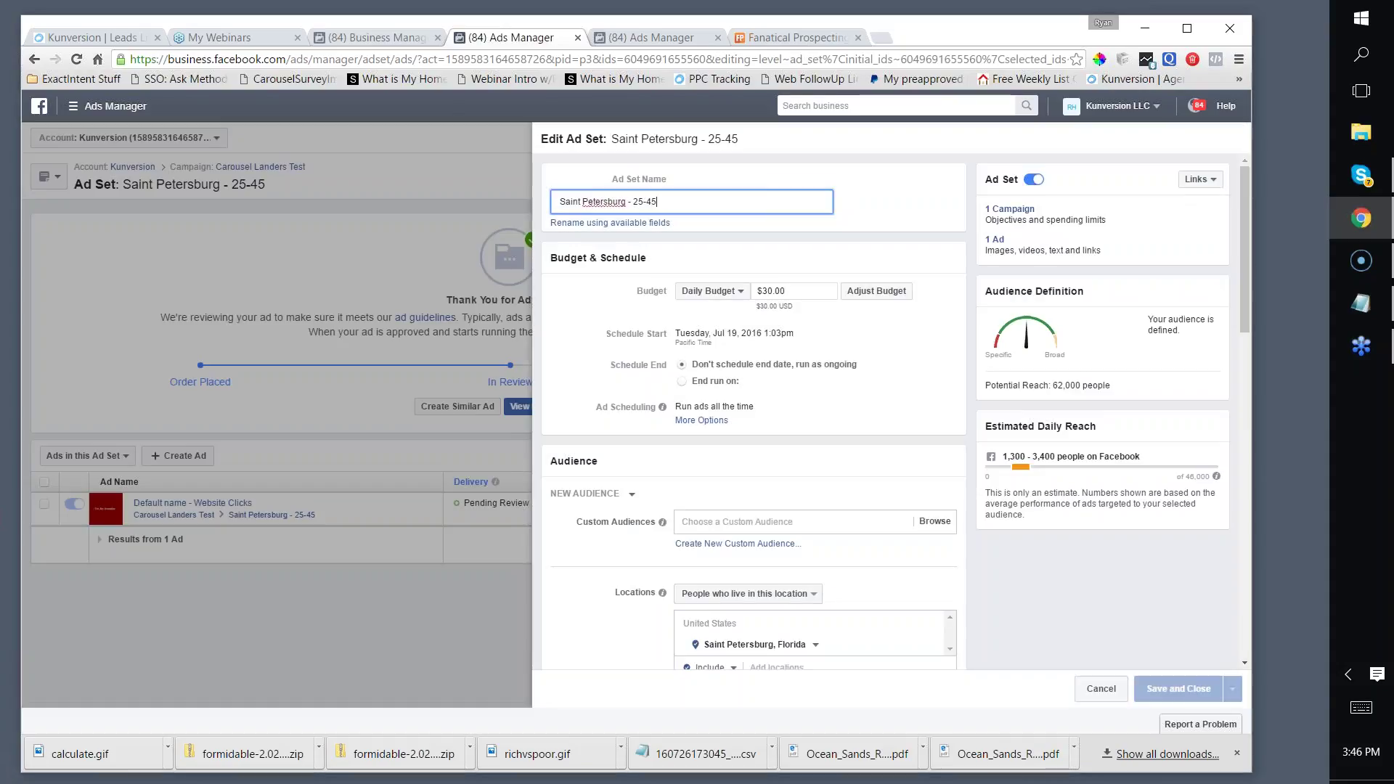
pyautogui.scroll(-4, 827, 353)
pyautogui.scroll(-2, 824, 433)
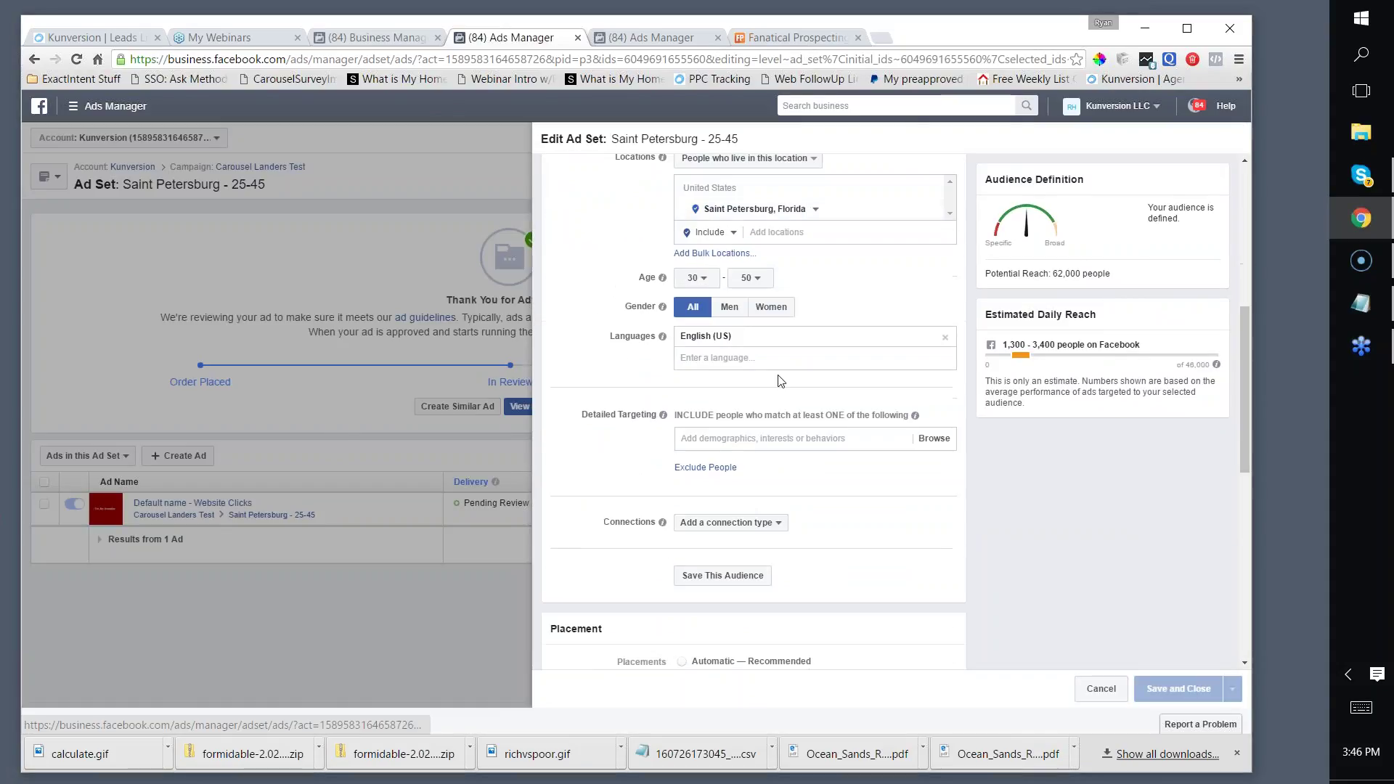
pyautogui.scroll(5, 825, 377)
pyautogui.scroll(-5, 826, 334)
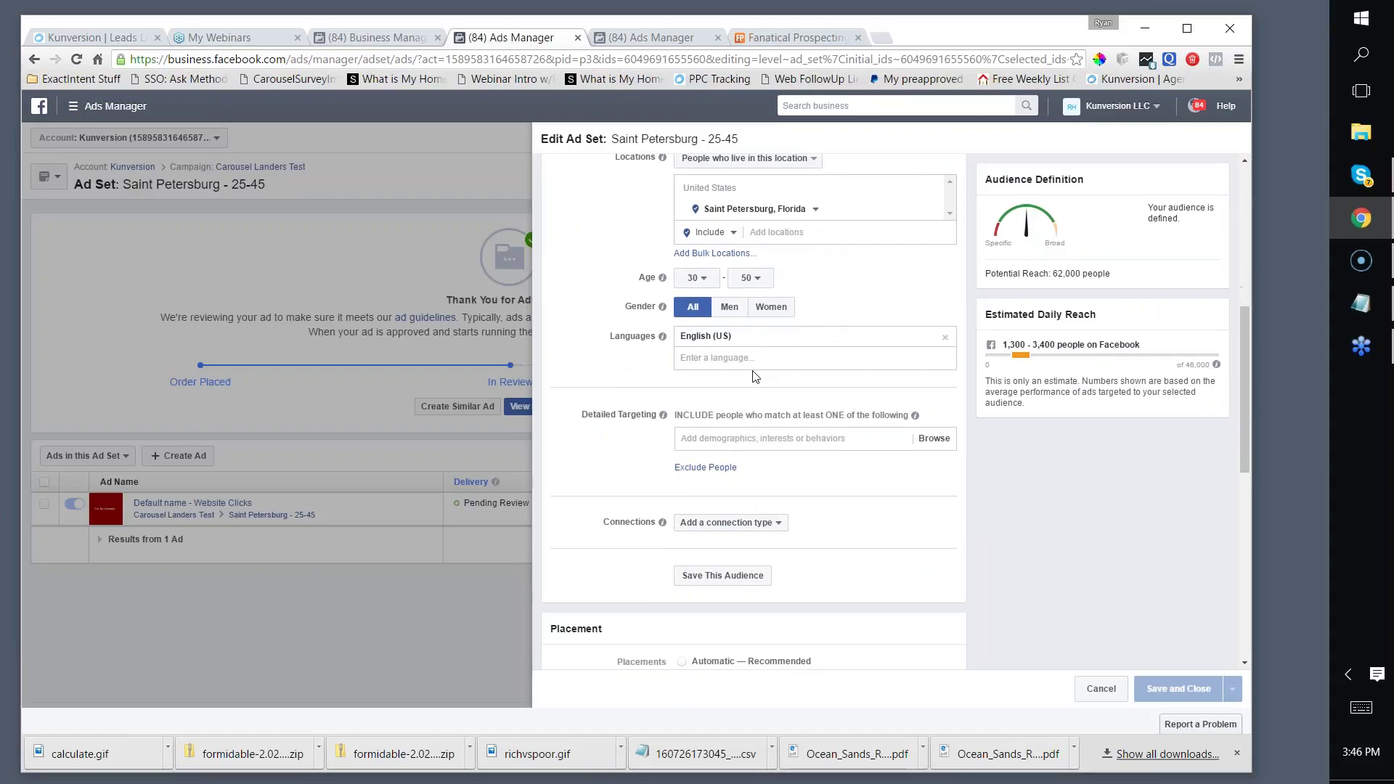
pyautogui.click(705, 442)
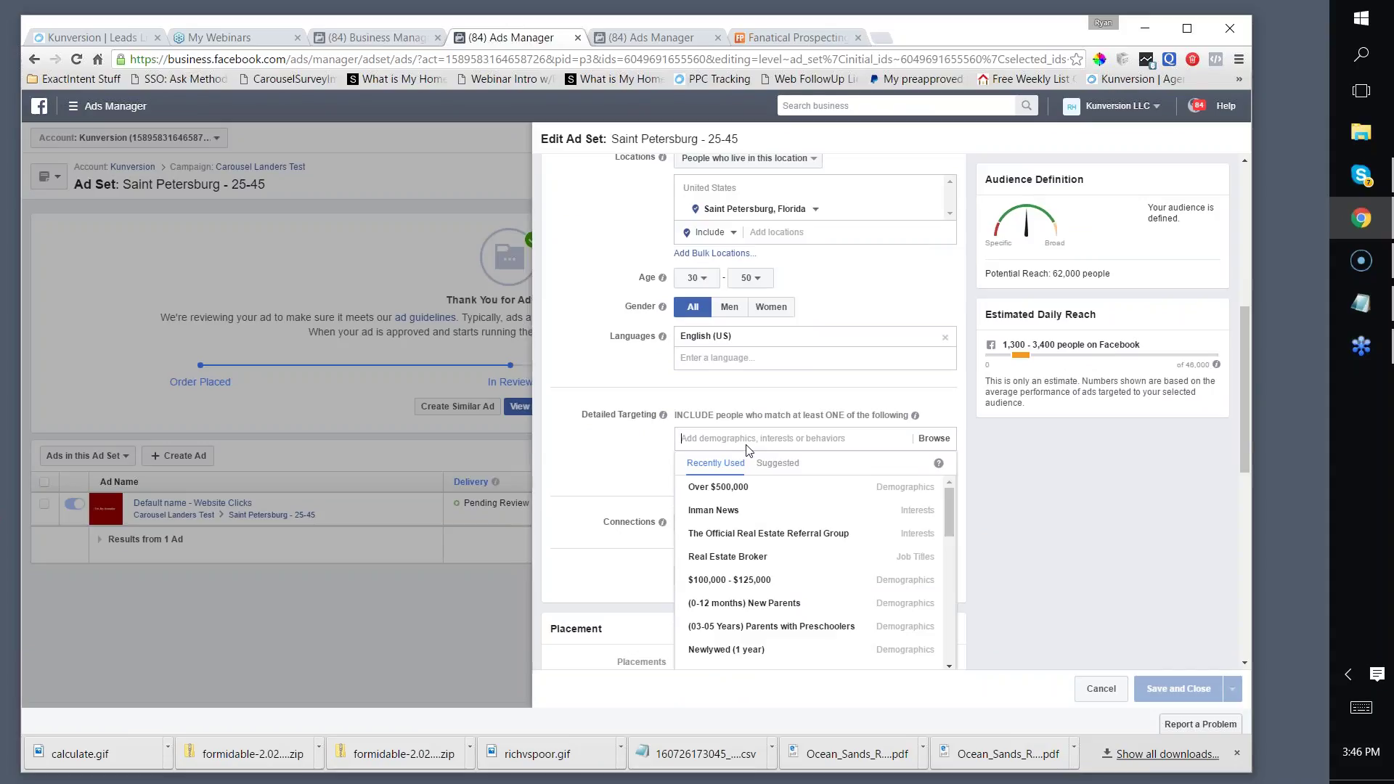
pyautogui.write('homeowners')
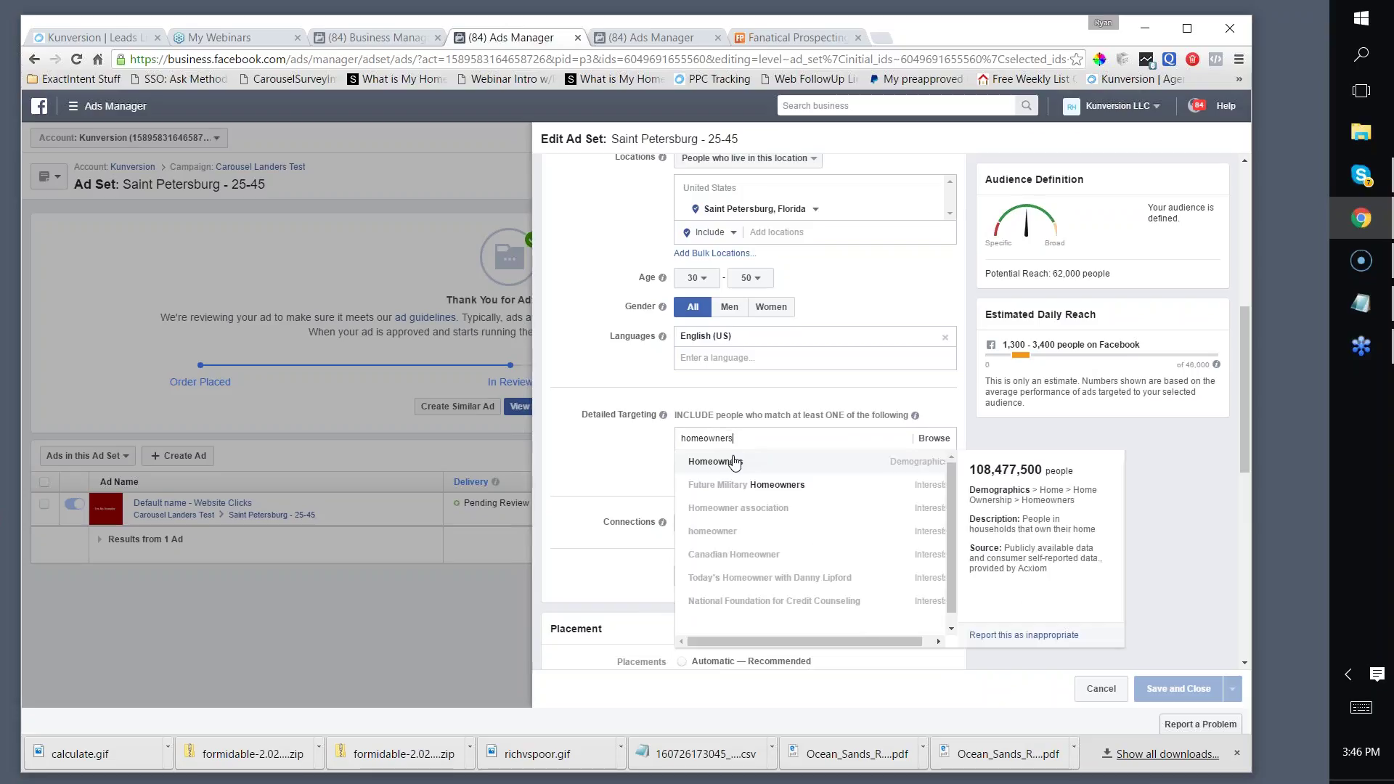
pyautogui.click(734, 462)
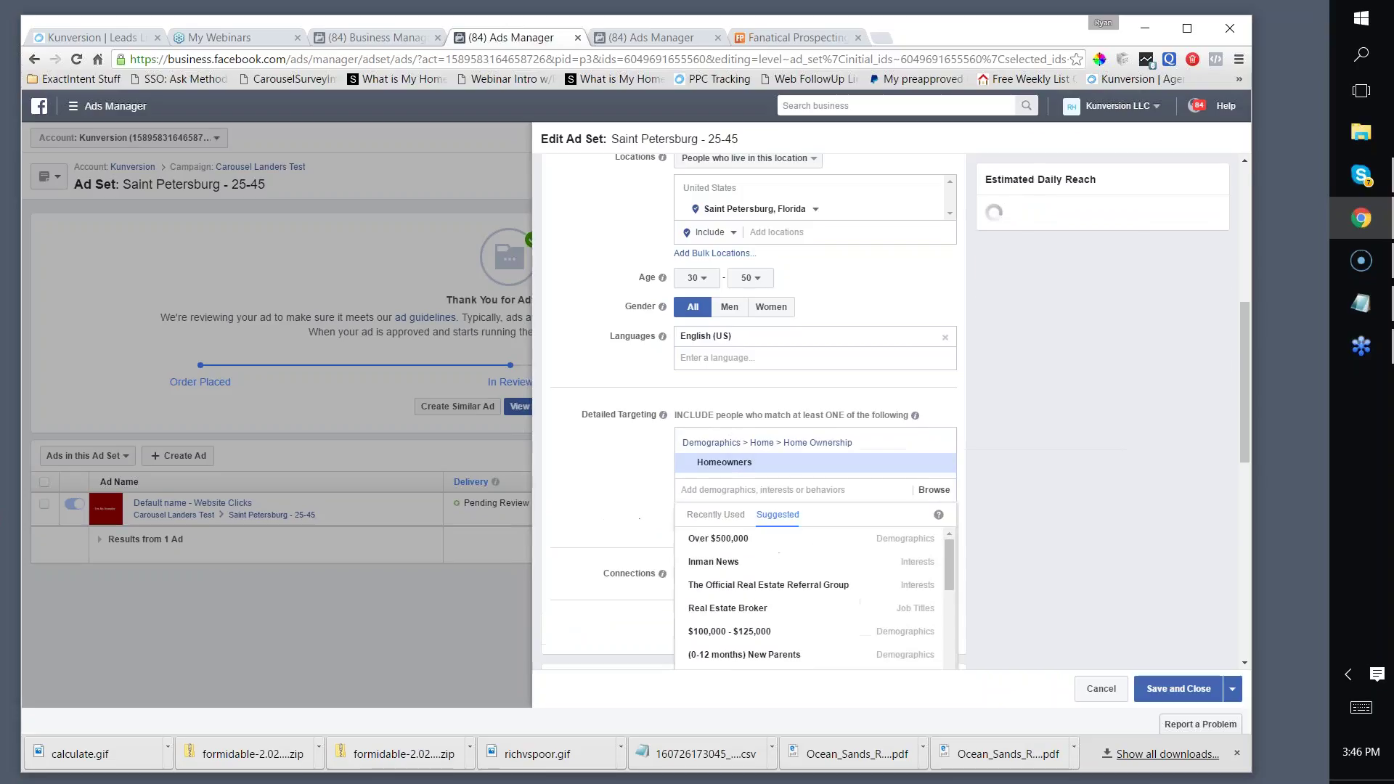
pyautogui.click(619, 377)
# Step: Exclude the Real Estate Agent and Real Estate Agent/Broker job titles from targeting
pyautogui.scroll(-2, 620, 379)
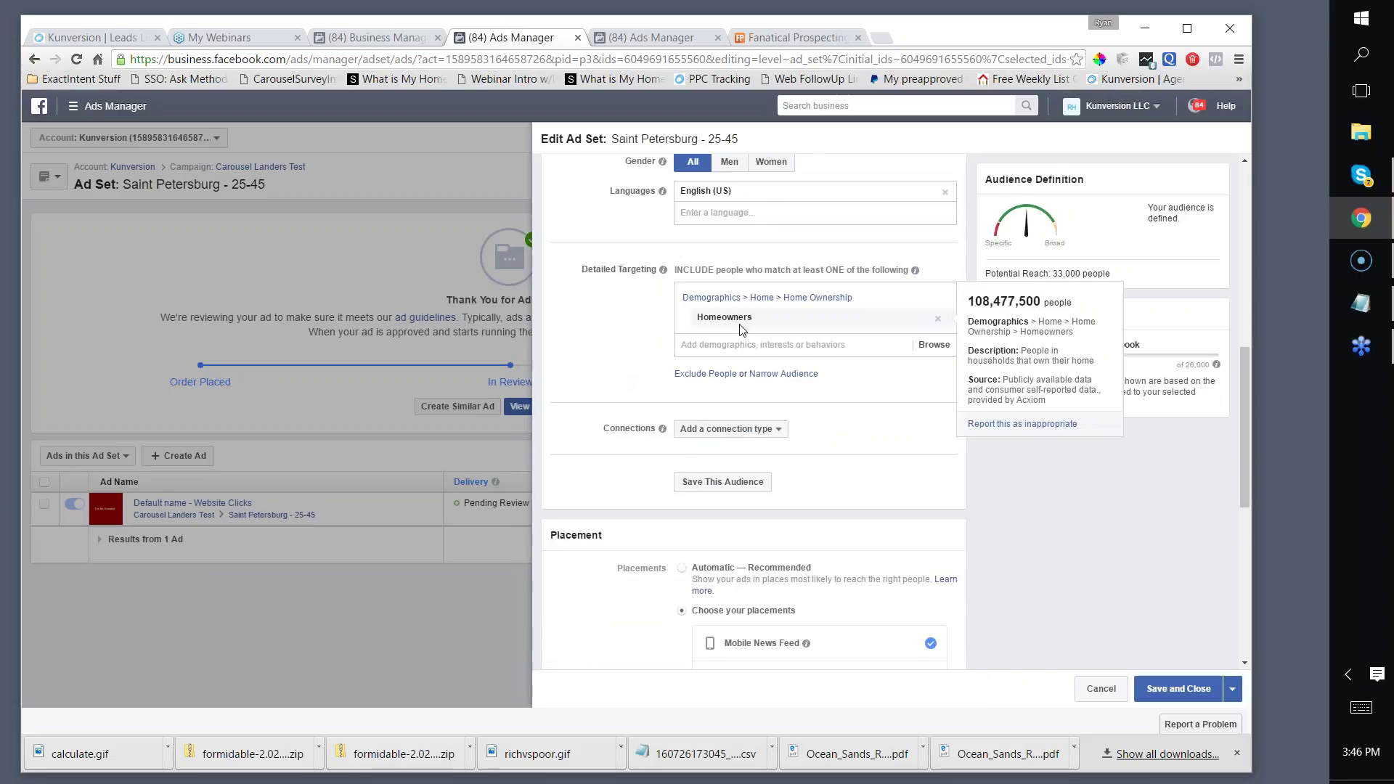
pyautogui.click(711, 385)
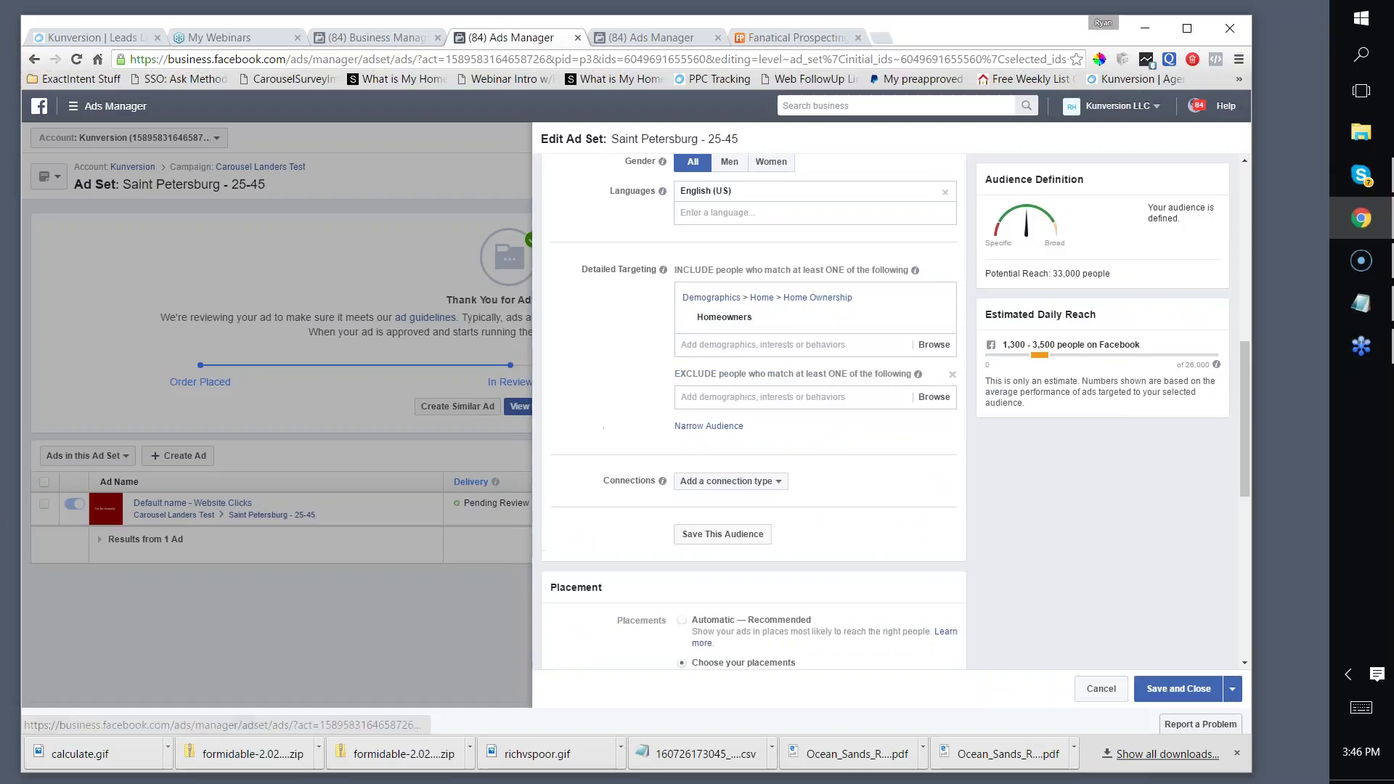
pyautogui.click(706, 398)
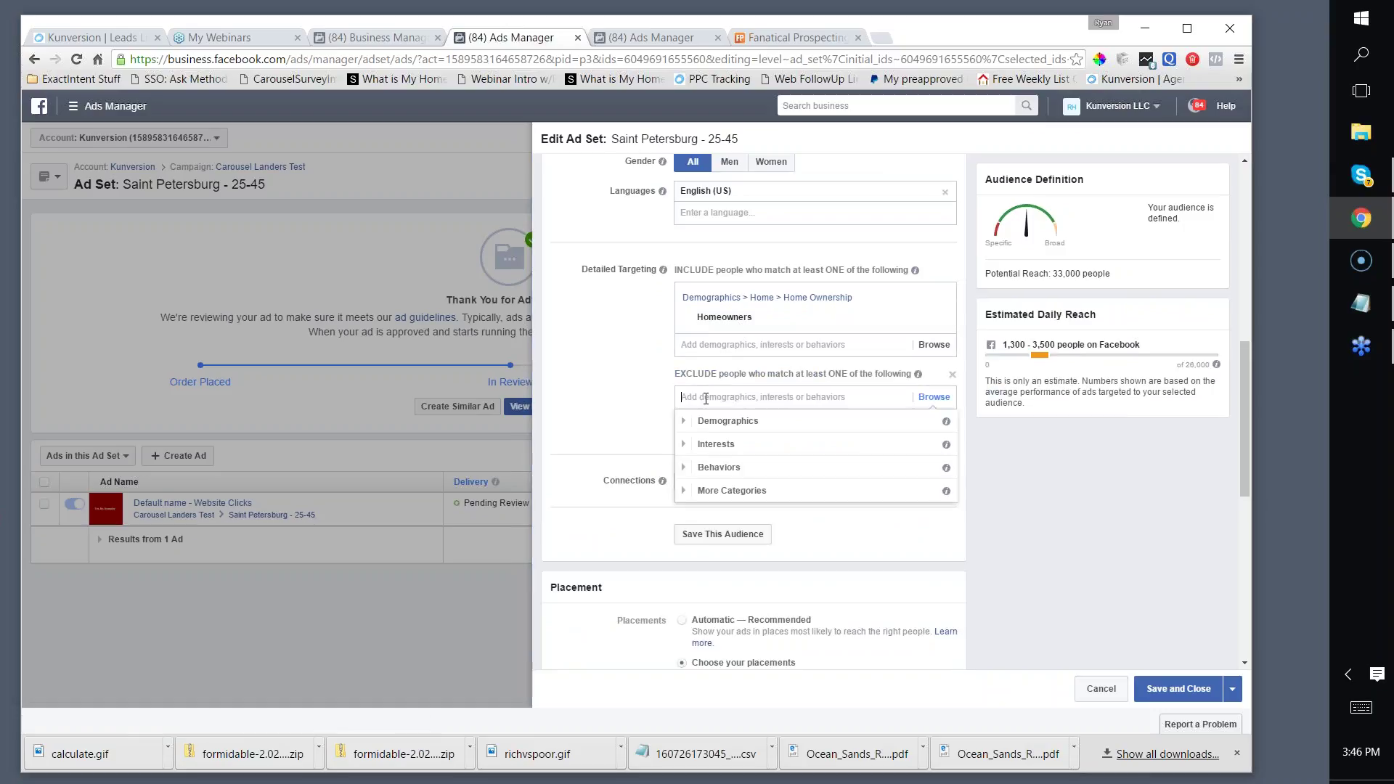
pyautogui.write('real estate agent')
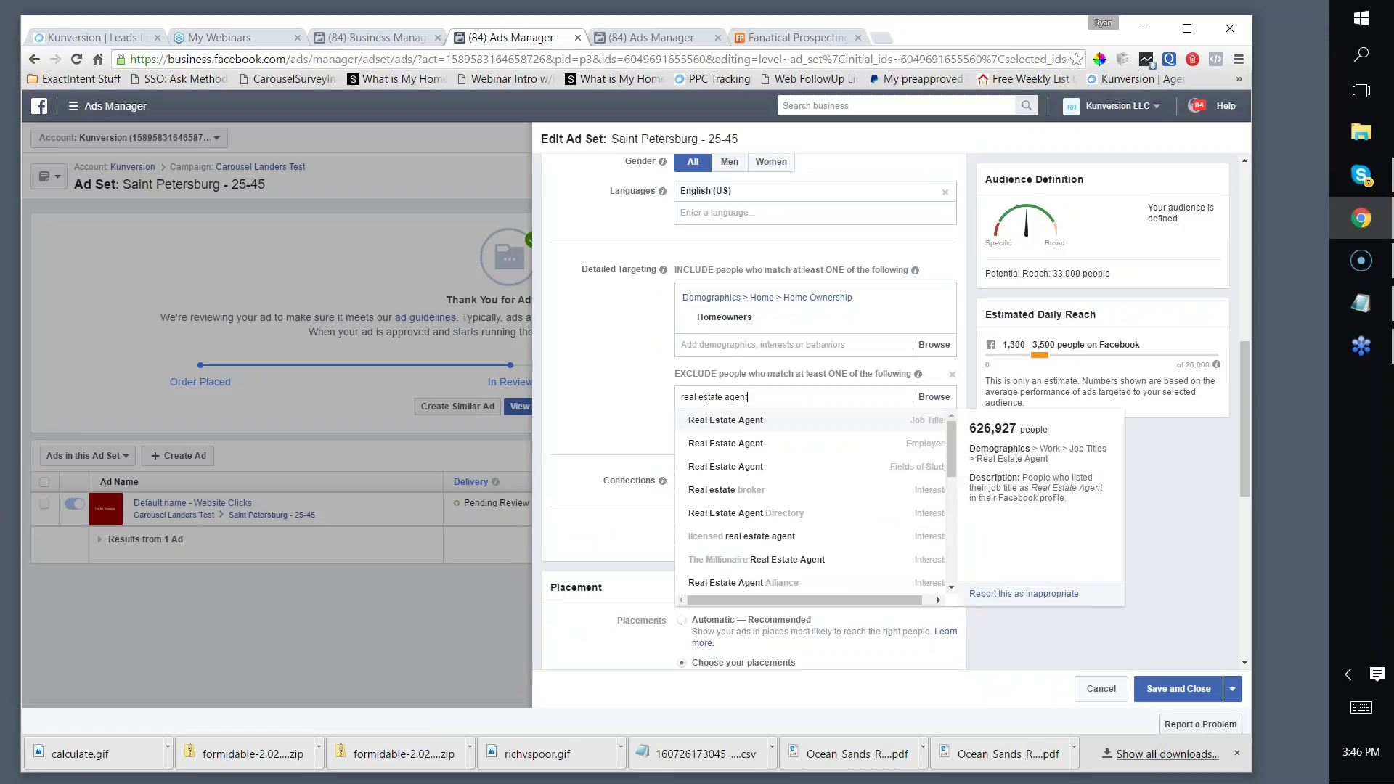
pyautogui.click(717, 421)
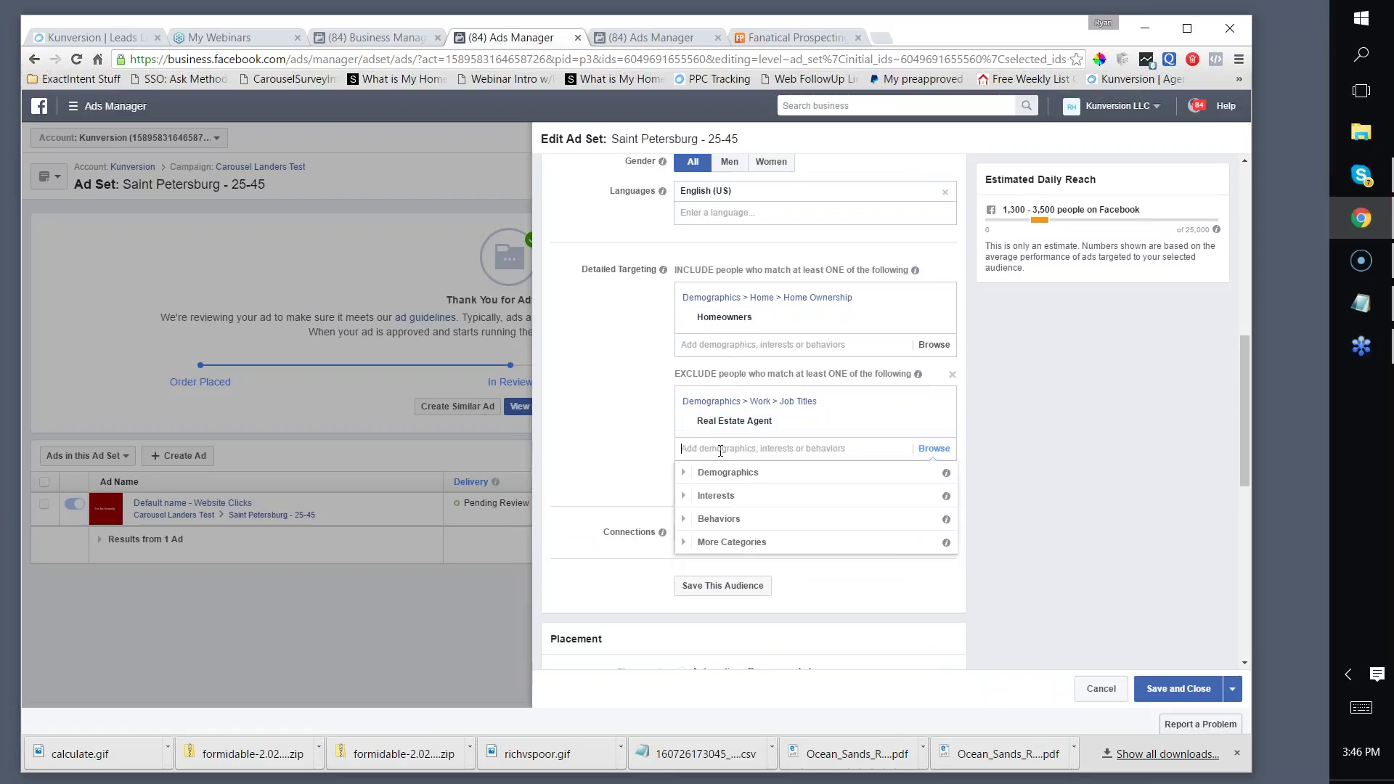
pyautogui.write('real estate broker')
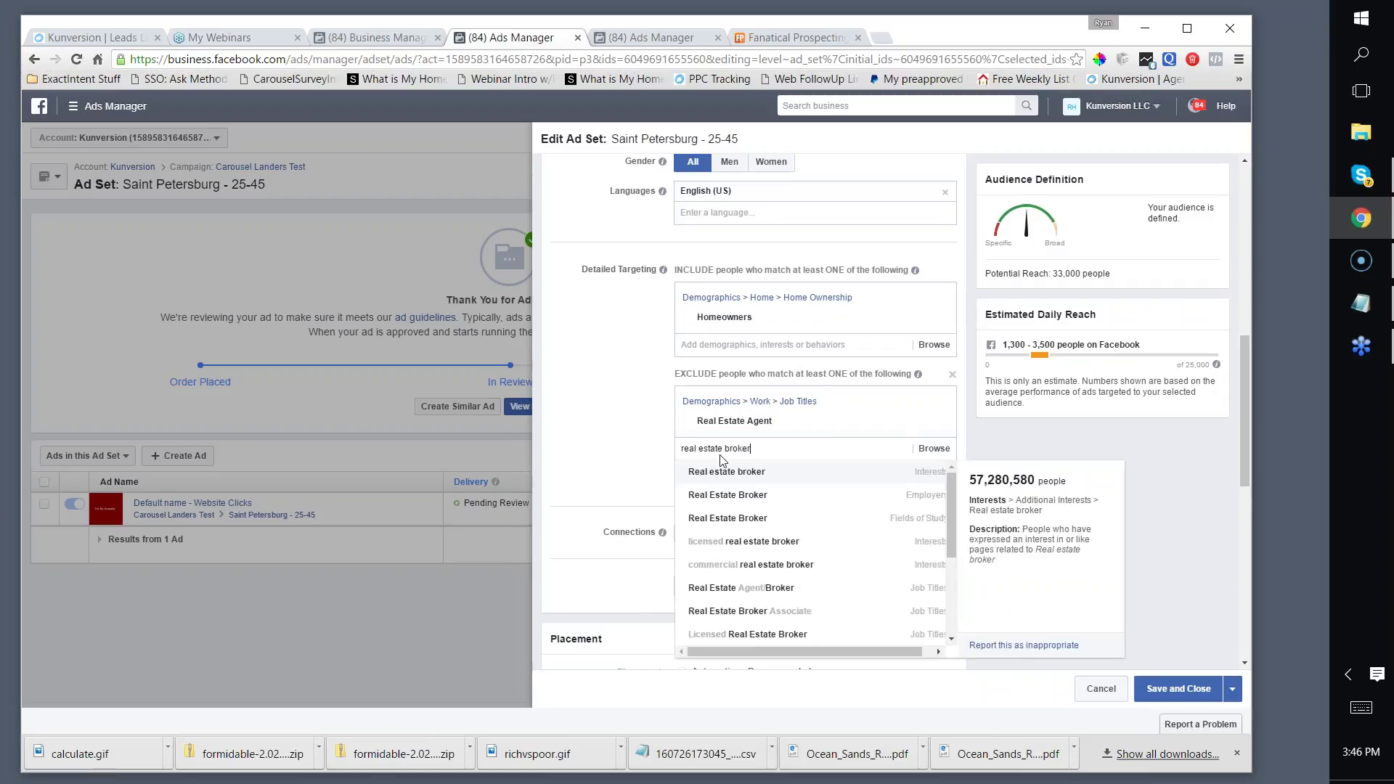
pyautogui.click(761, 589)
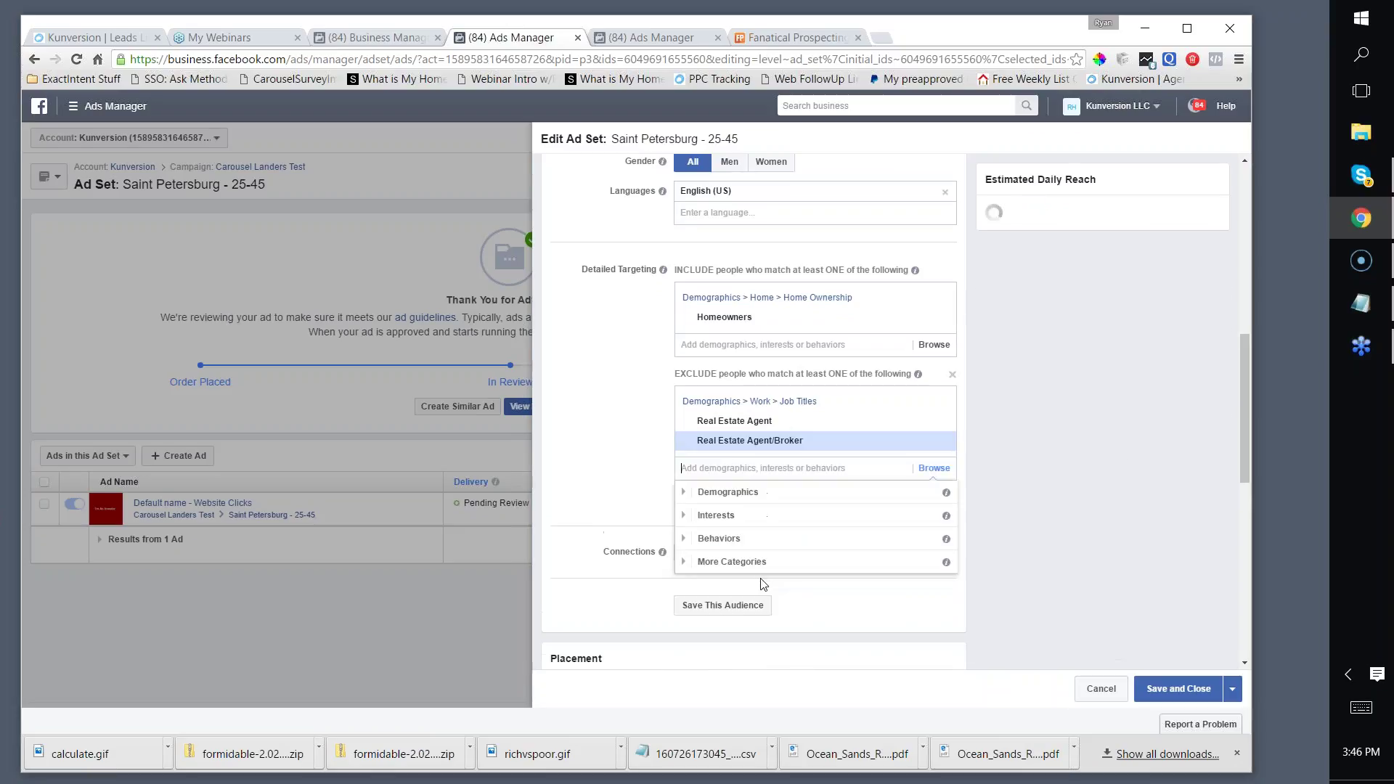
pyautogui.click(618, 419)
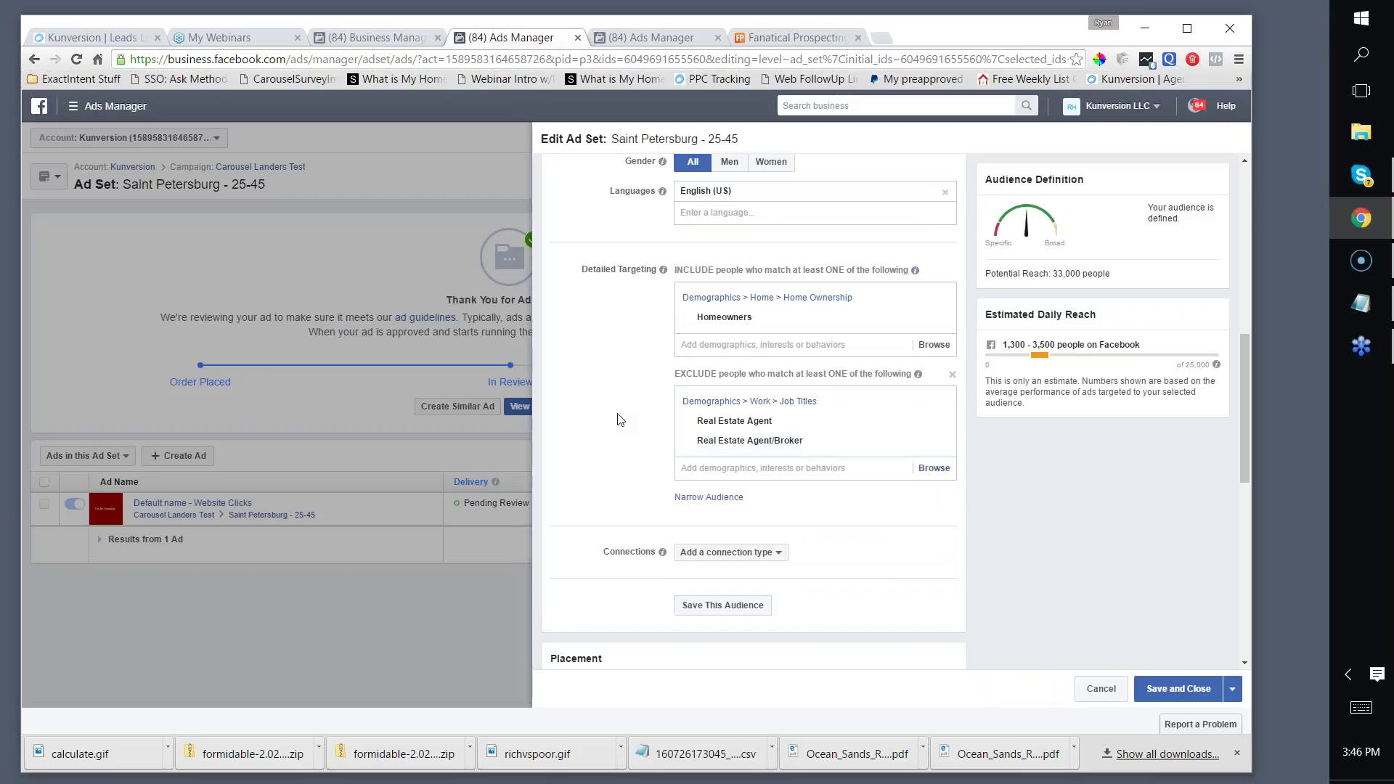
pyautogui.scroll(-2, 1025, 418)
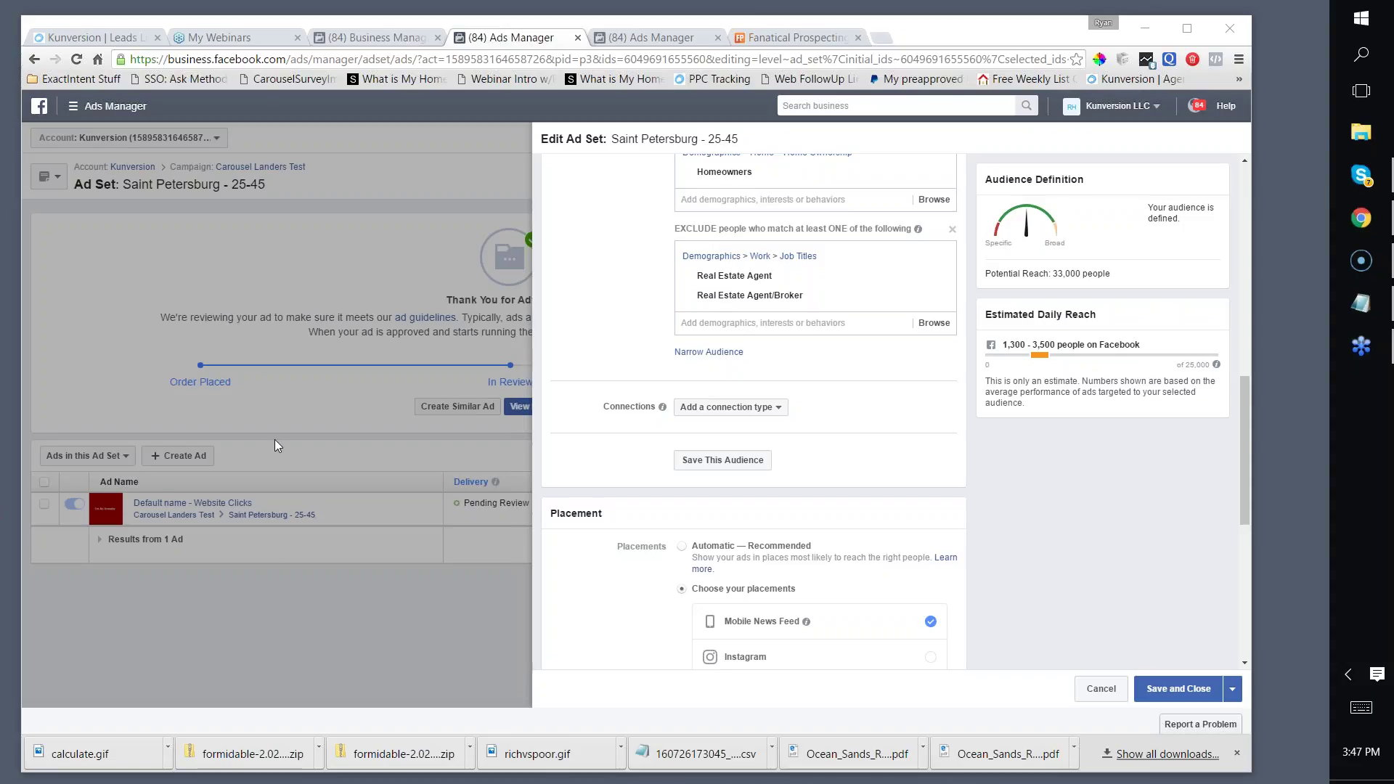
pyautogui.scroll(2, 938, 493)
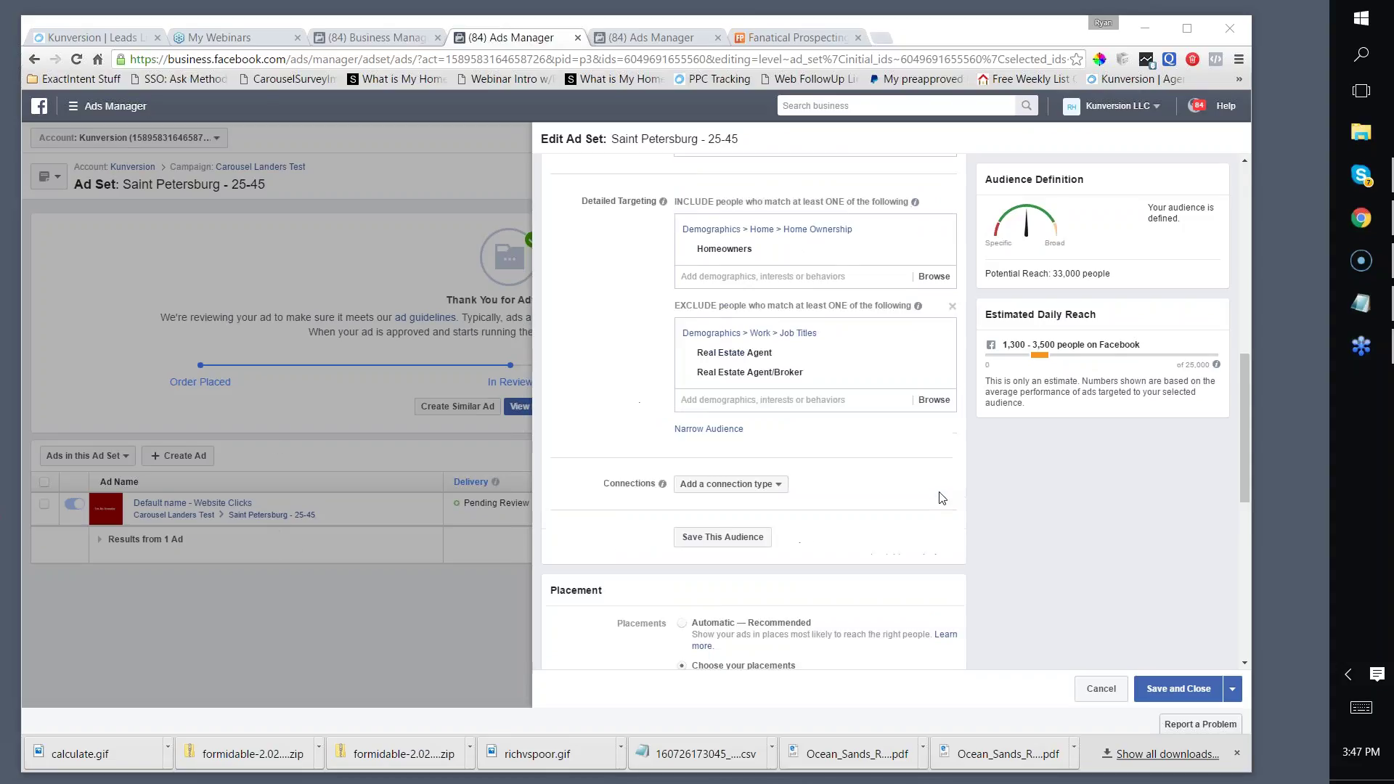
pyautogui.scroll(-3, 935, 499)
pyautogui.scroll(4, 935, 500)
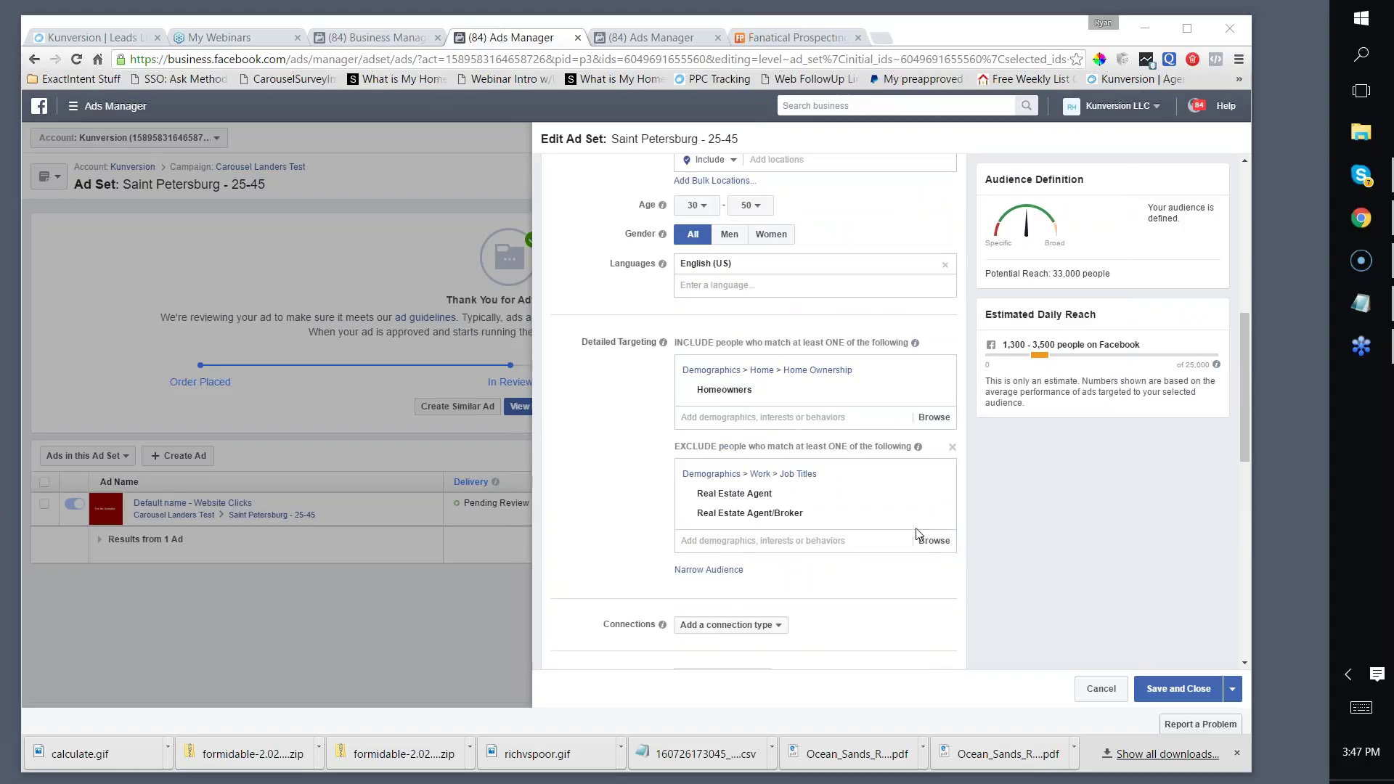
pyautogui.scroll(-3, 1132, 499)
pyautogui.scroll(-5, 1127, 503)
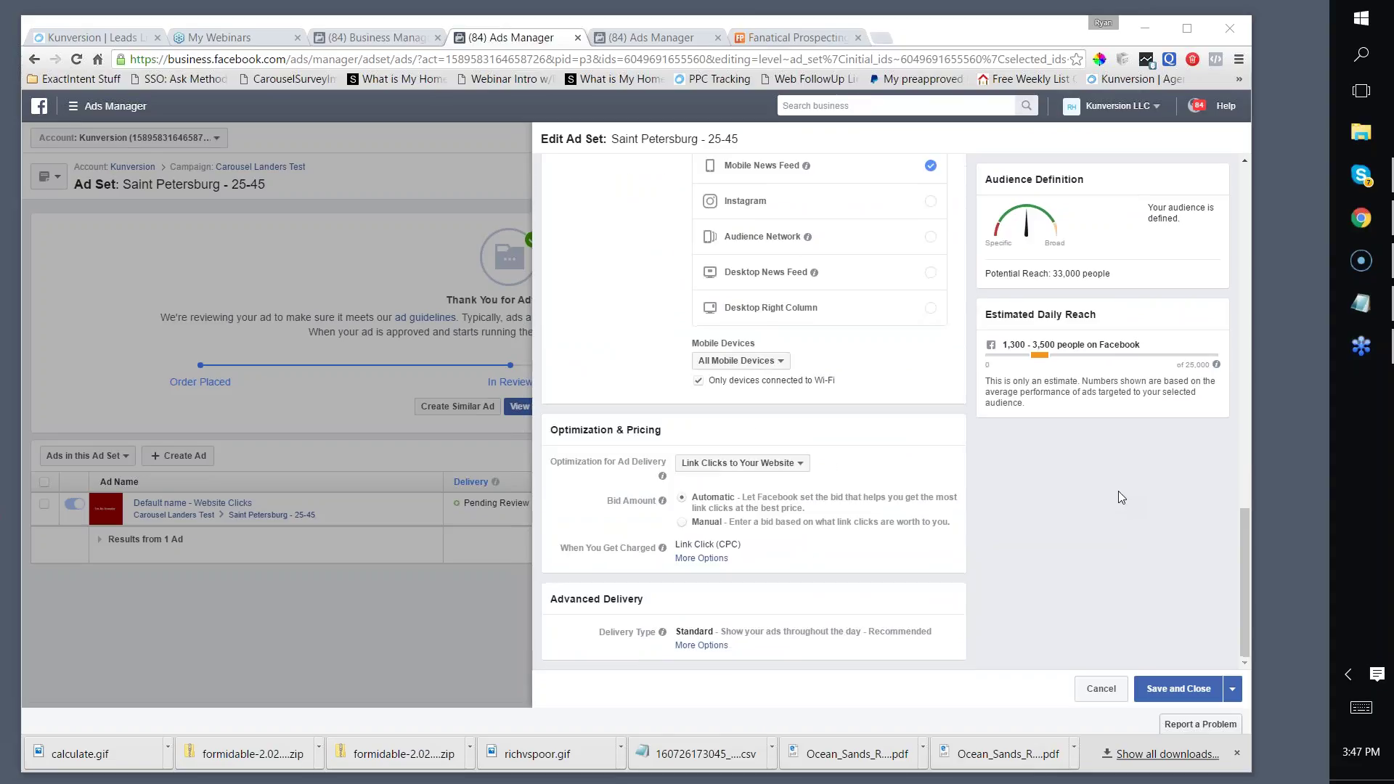
pyautogui.scroll(5, 1121, 497)
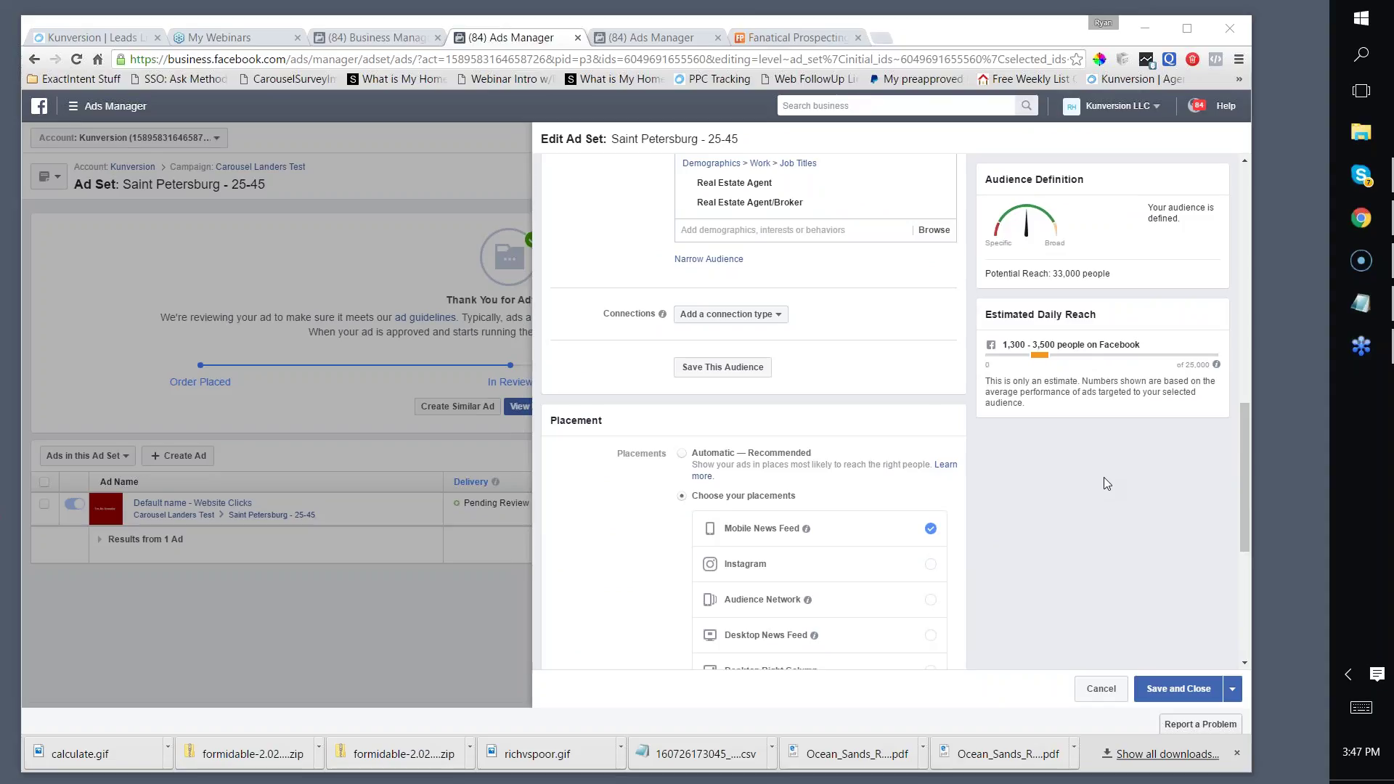
pyautogui.scroll(3, 1106, 484)
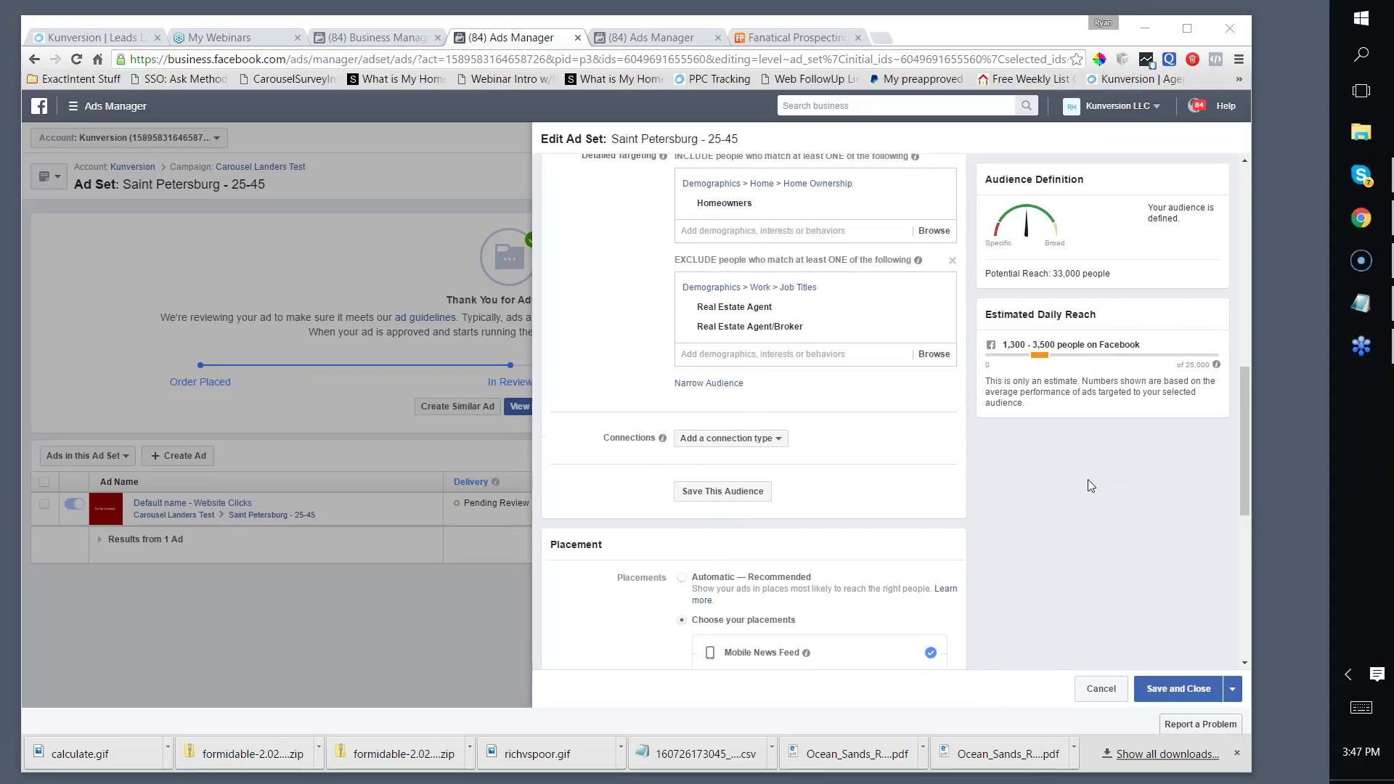
pyautogui.scroll(8, 1045, 441)
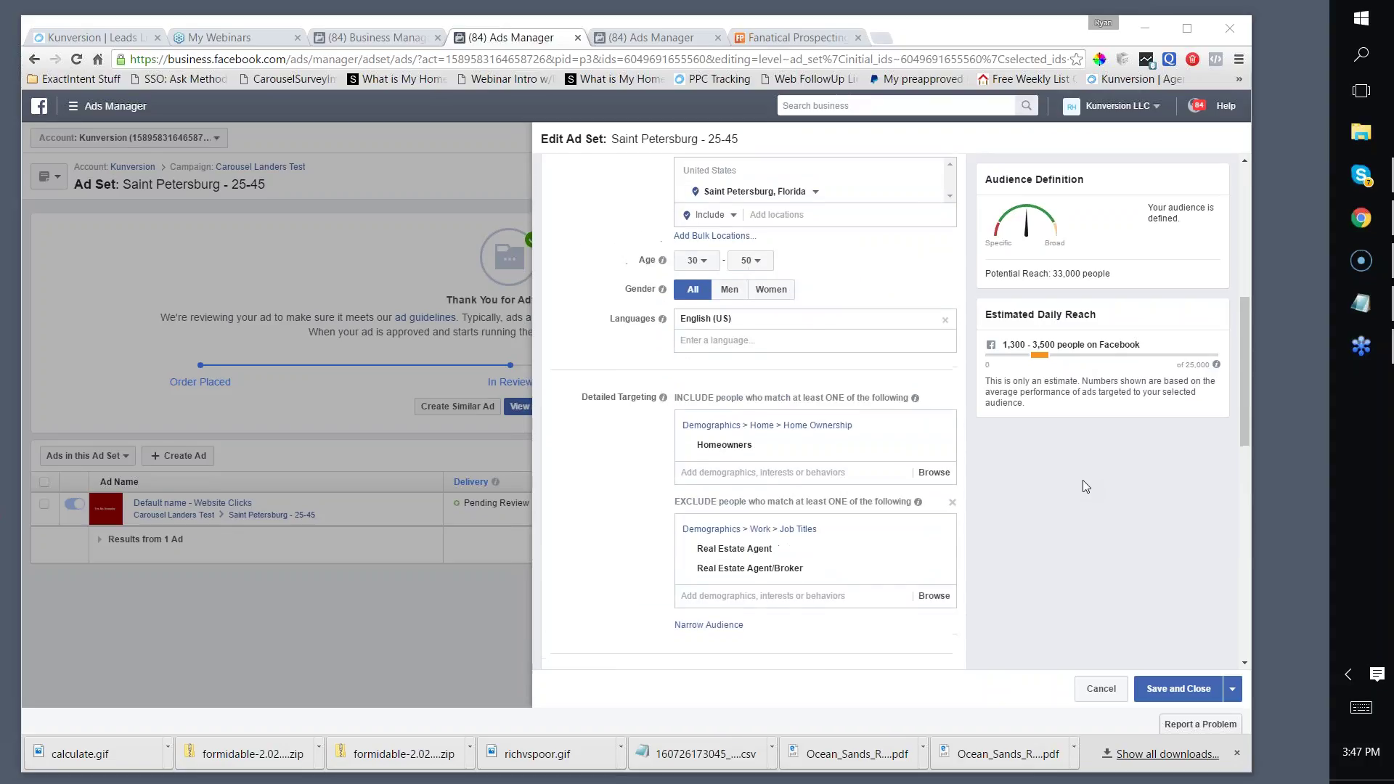
pyautogui.scroll(-5, 1038, 437)
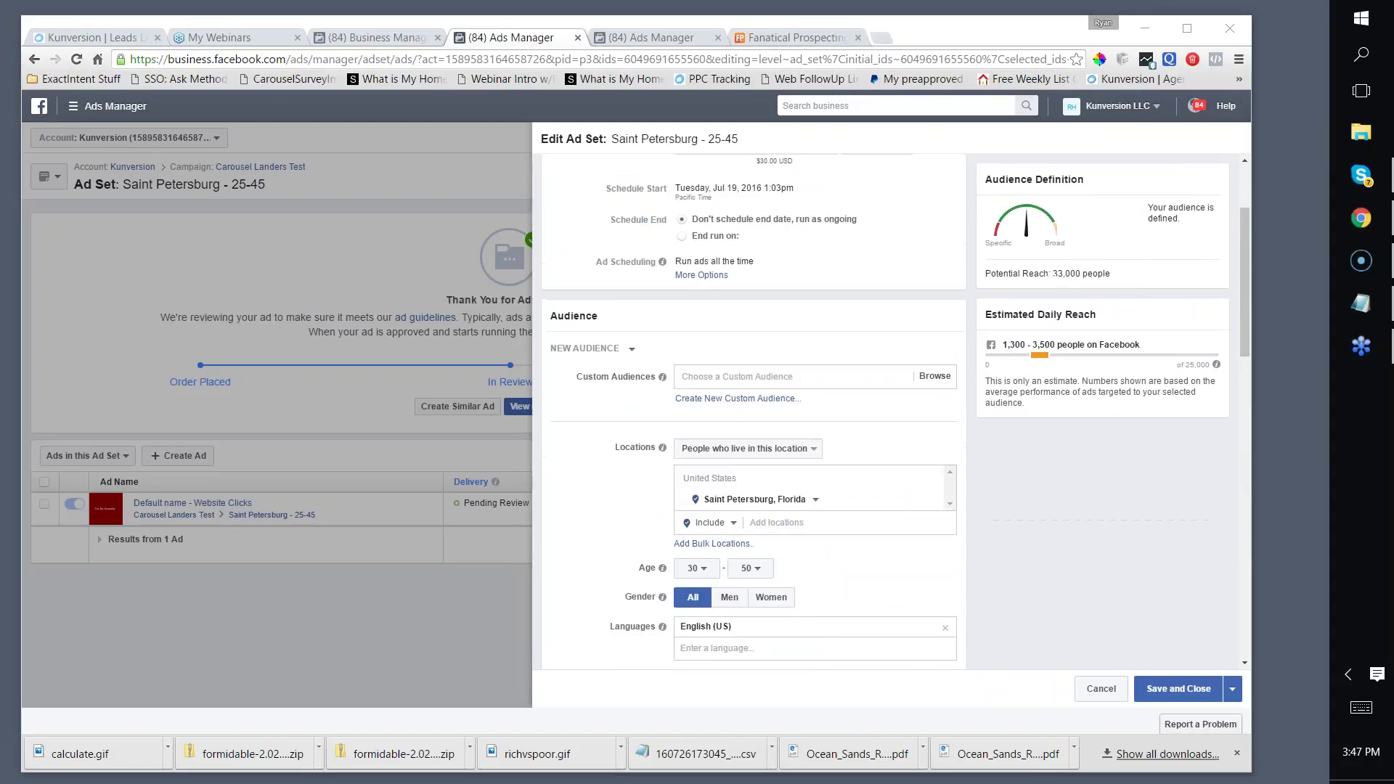
pyautogui.scroll(2, 1028, 432)
pyautogui.scroll(2, 1028, 432)
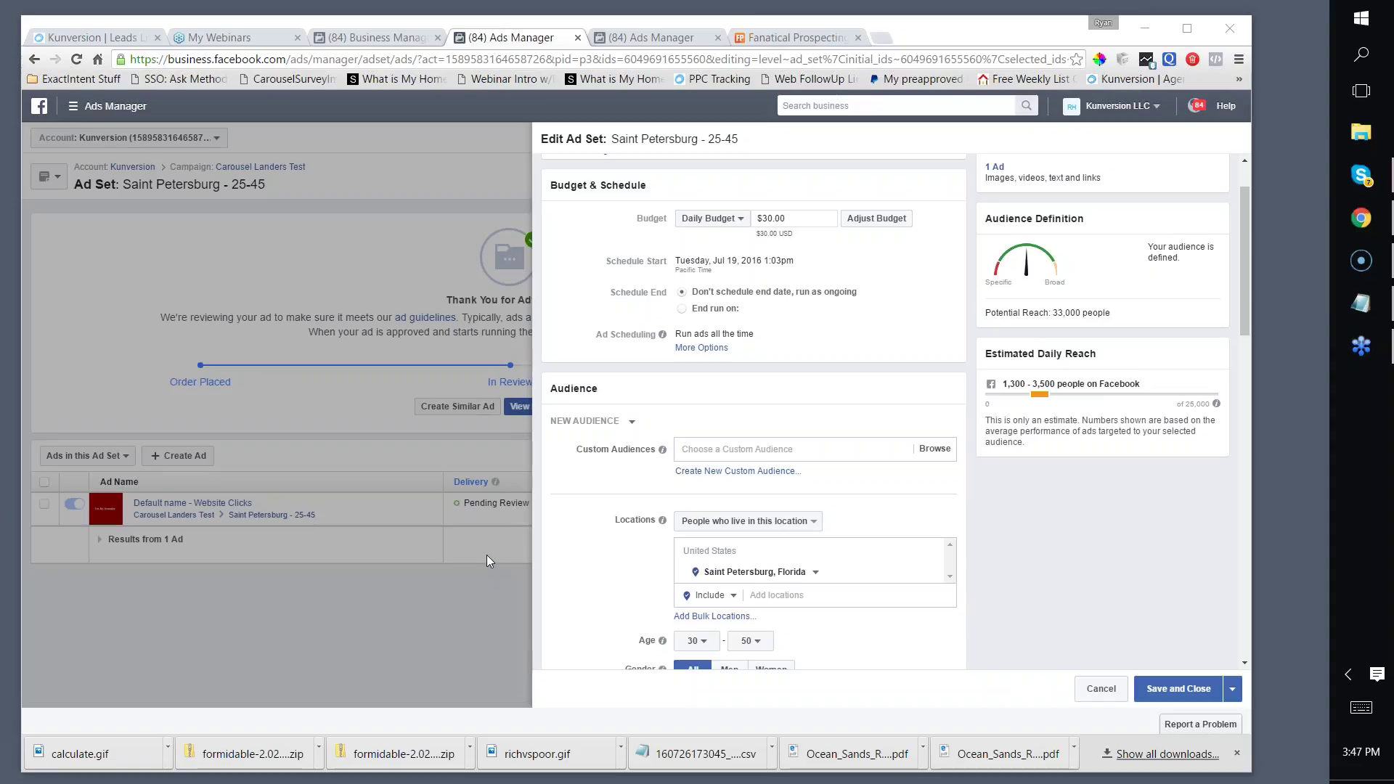
# Step: Save and close the ad set edits
pyautogui.click(1178, 688)
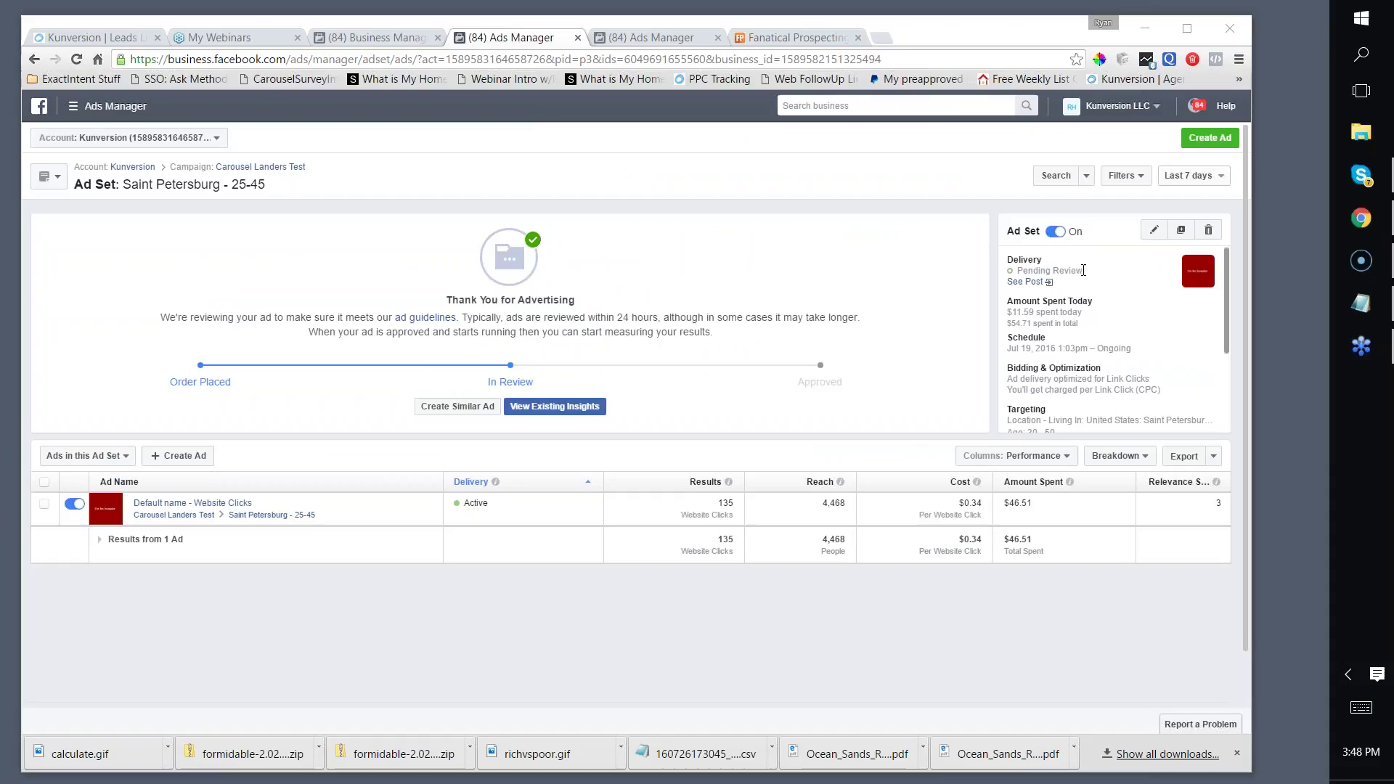
pyautogui.scroll(-2, 363, 500)
pyautogui.scroll(2, 364, 494)
pyautogui.scroll(-1, 1015, 283)
pyautogui.scroll(1, 1015, 283)
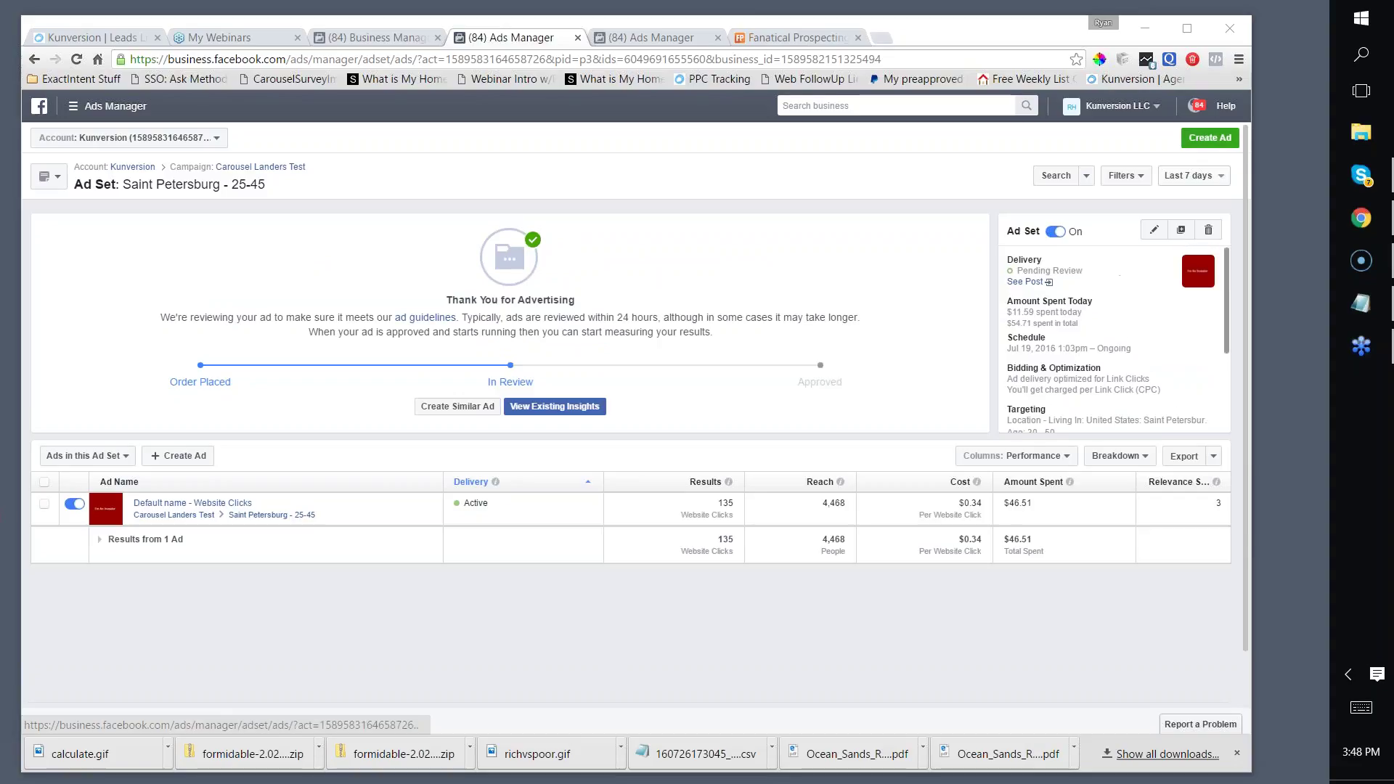
# Step: Start a new ad, then go back to the Kunversion account's campaign list
pyautogui.click(1196, 142)
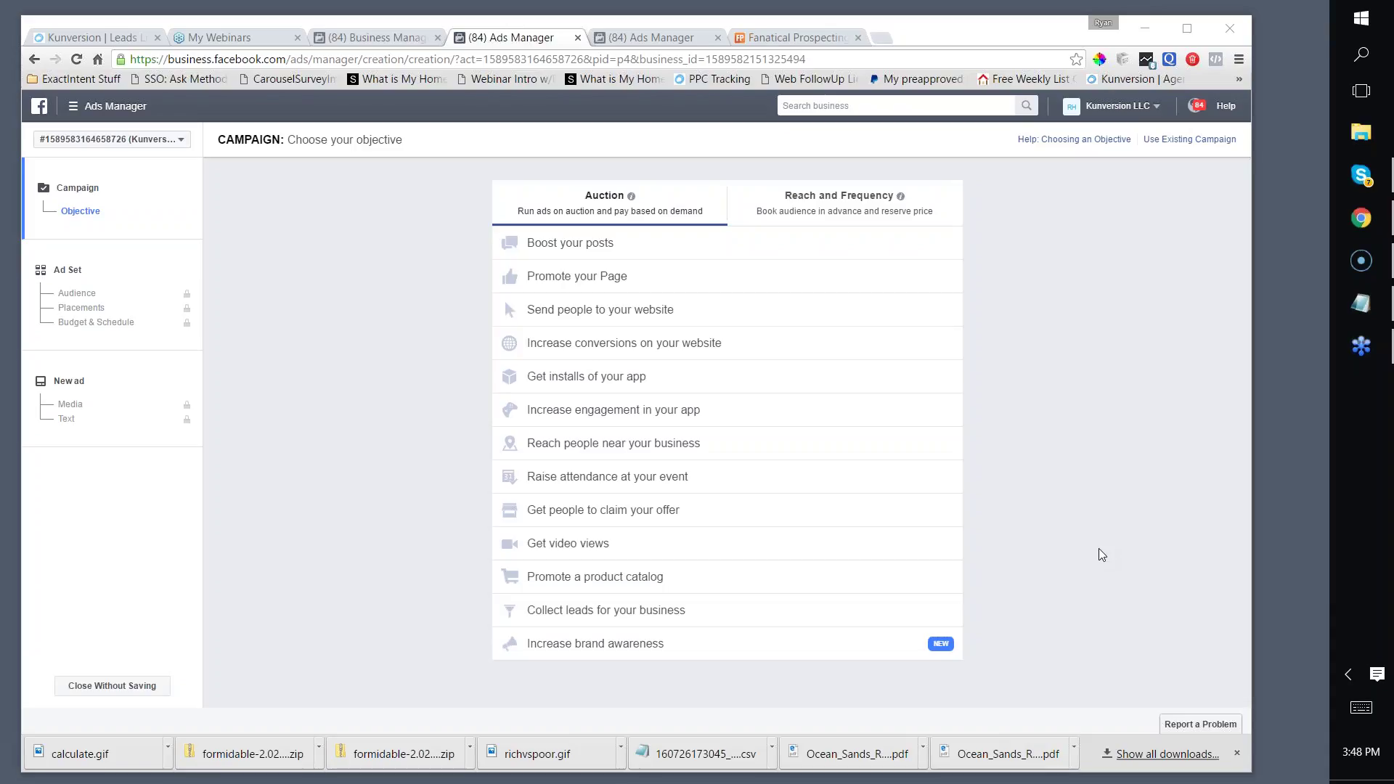
pyautogui.click(34, 59)
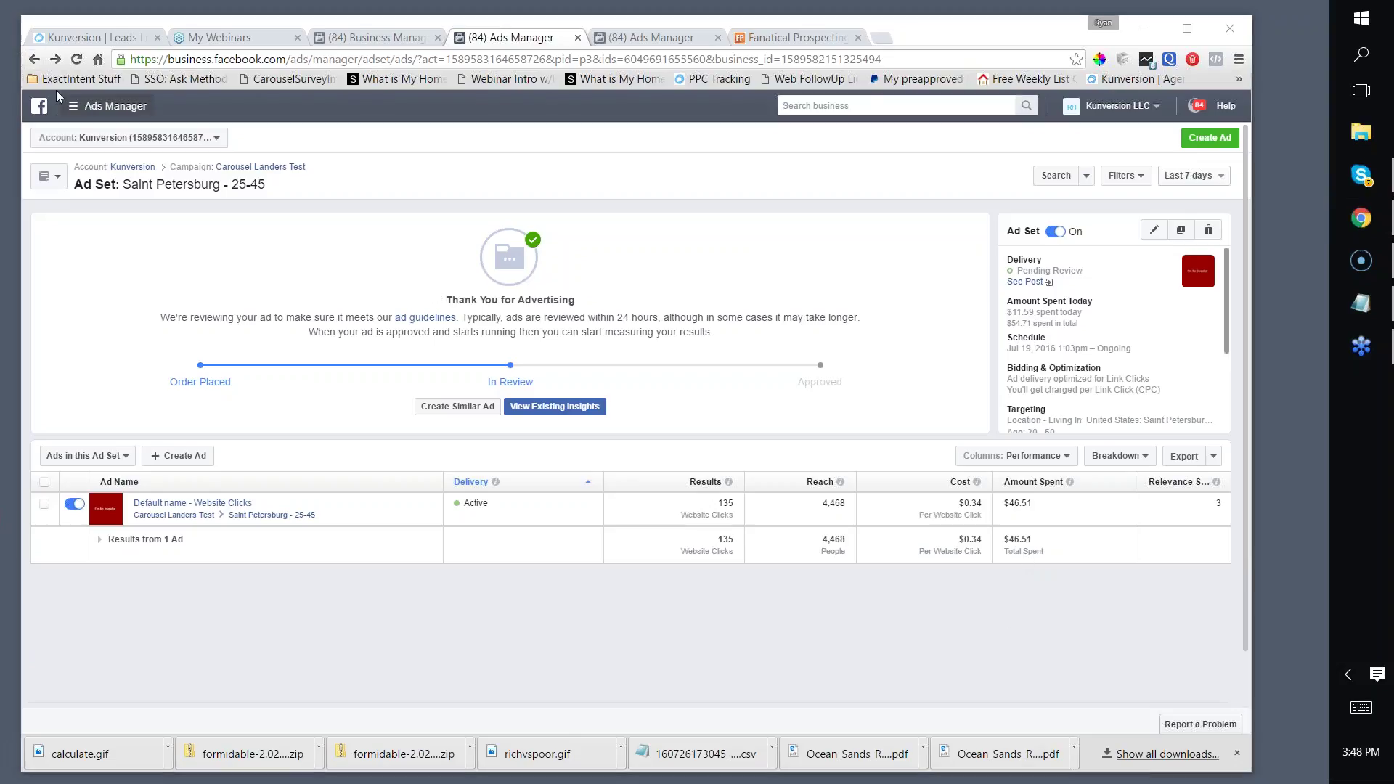
pyautogui.click(35, 58)
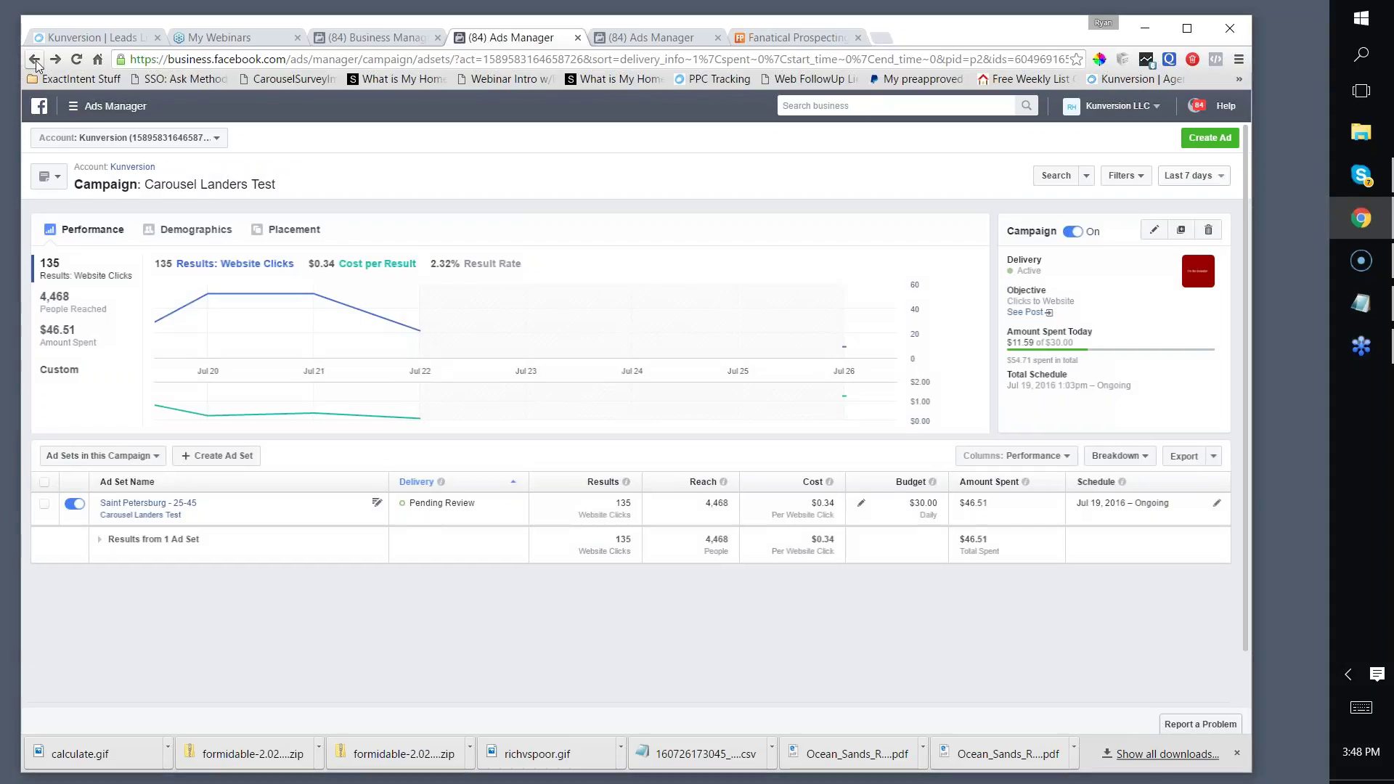
pyautogui.click(34, 59)
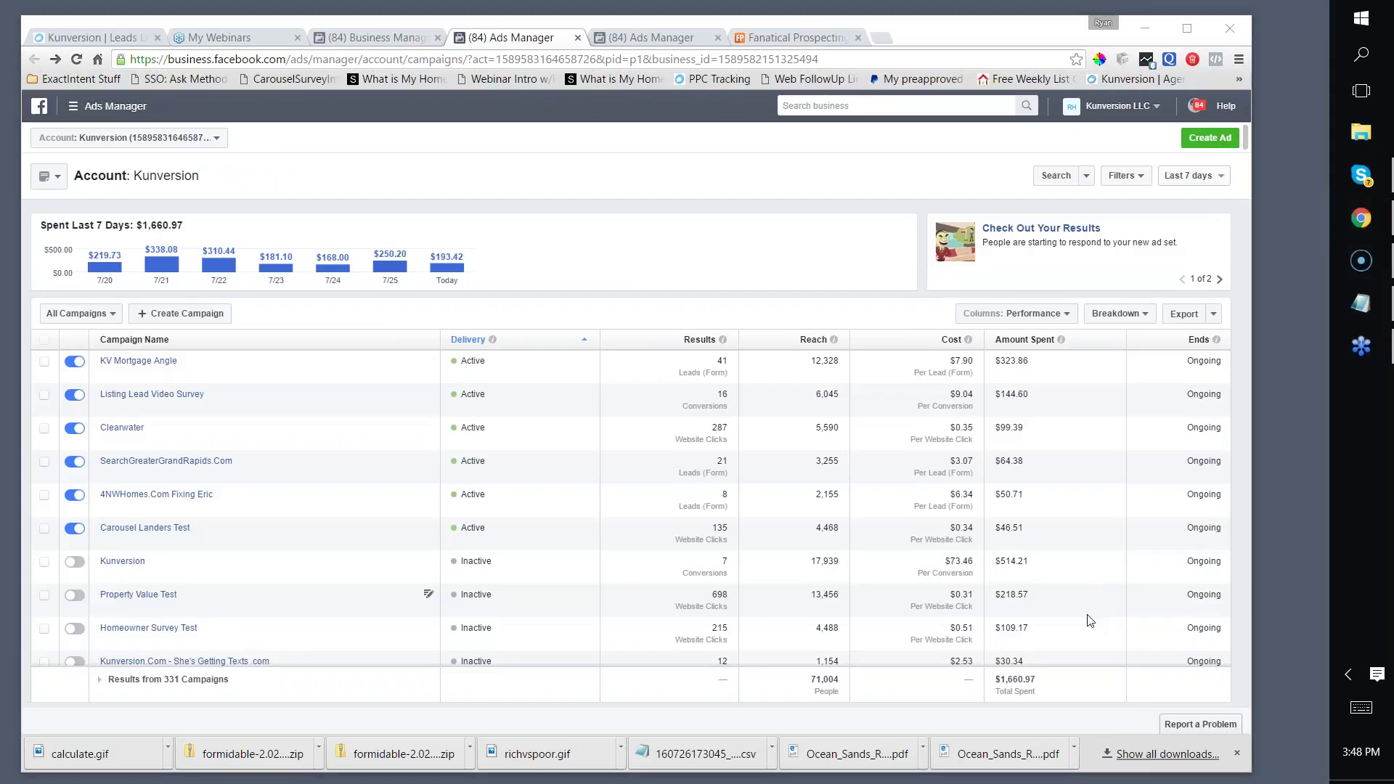
# Step: Create a 'Send people to your website' campaign named 'Tampa Bay Bucs Relevance Te'
pyautogui.click(1130, 161)
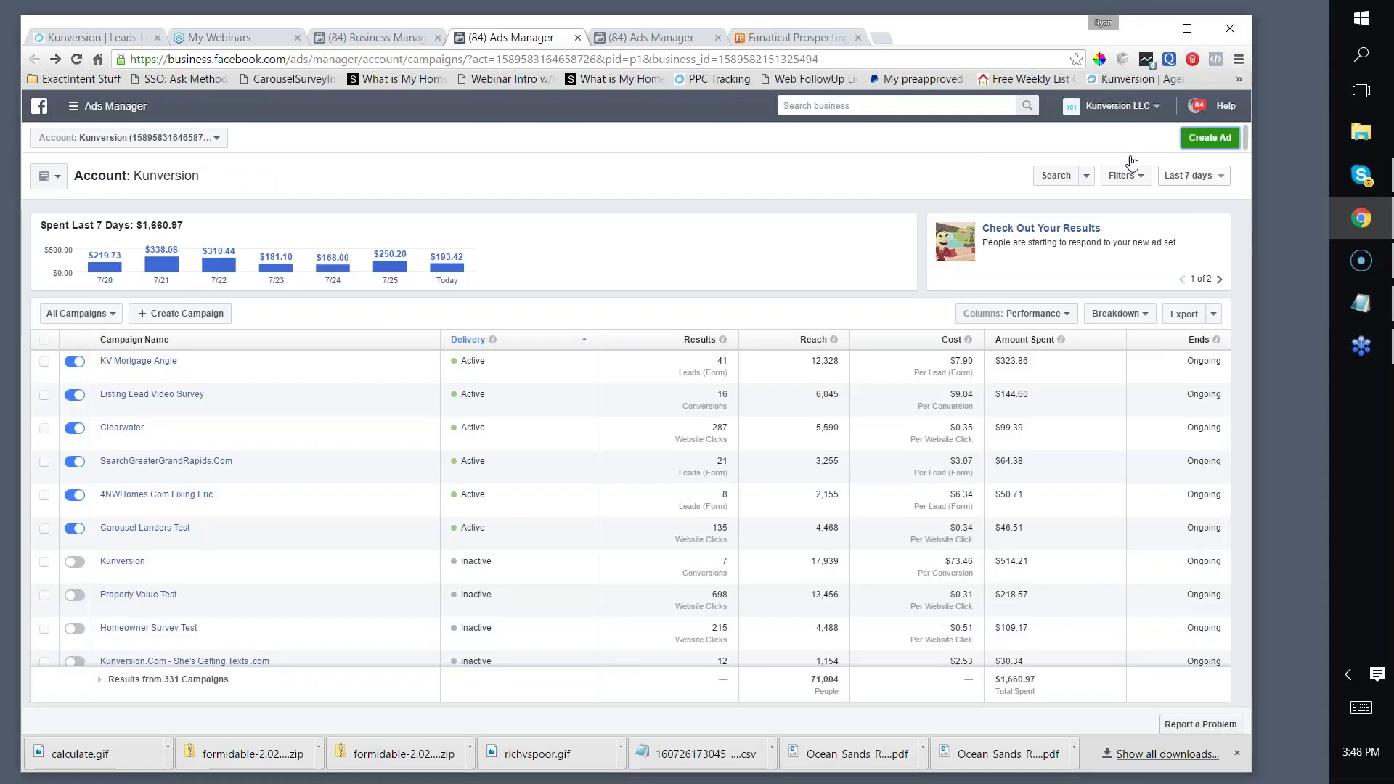
pyautogui.click(1209, 138)
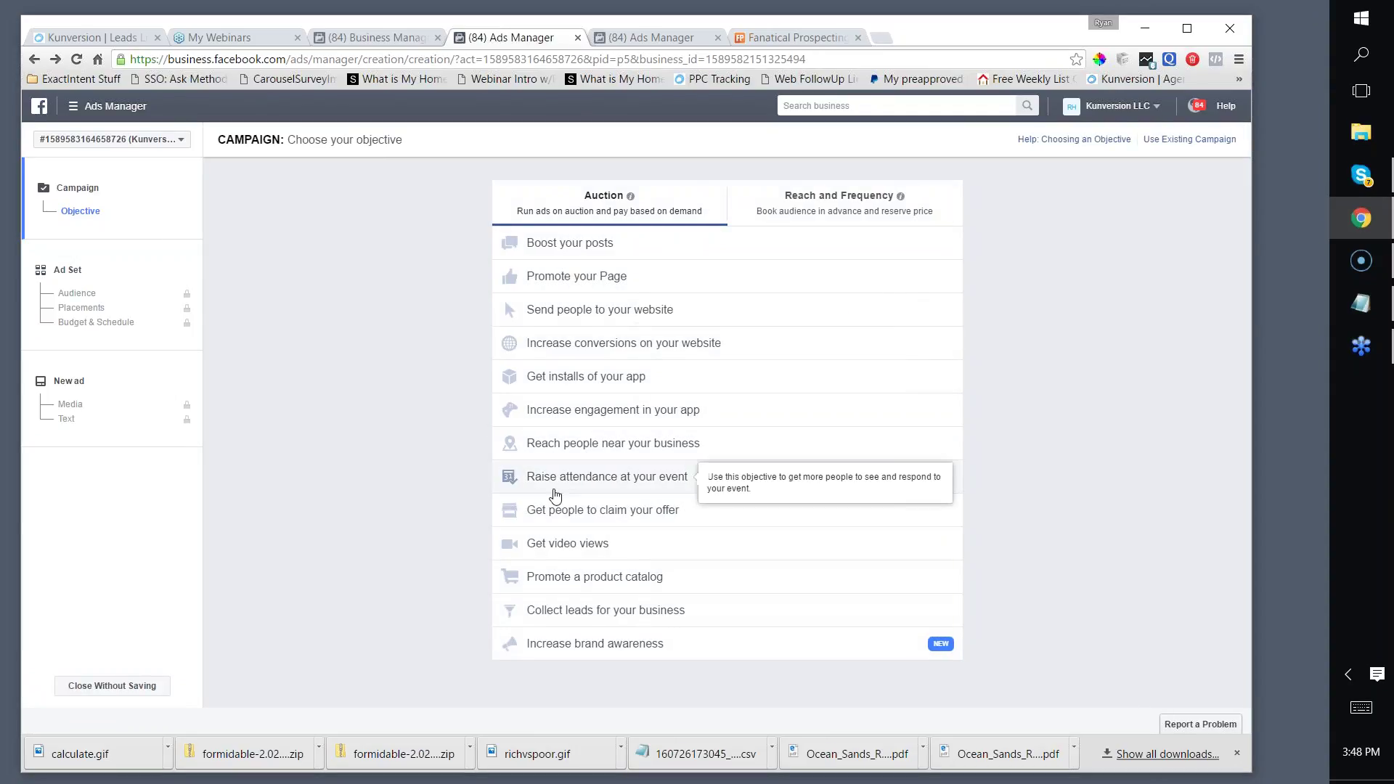
pyautogui.click(541, 313)
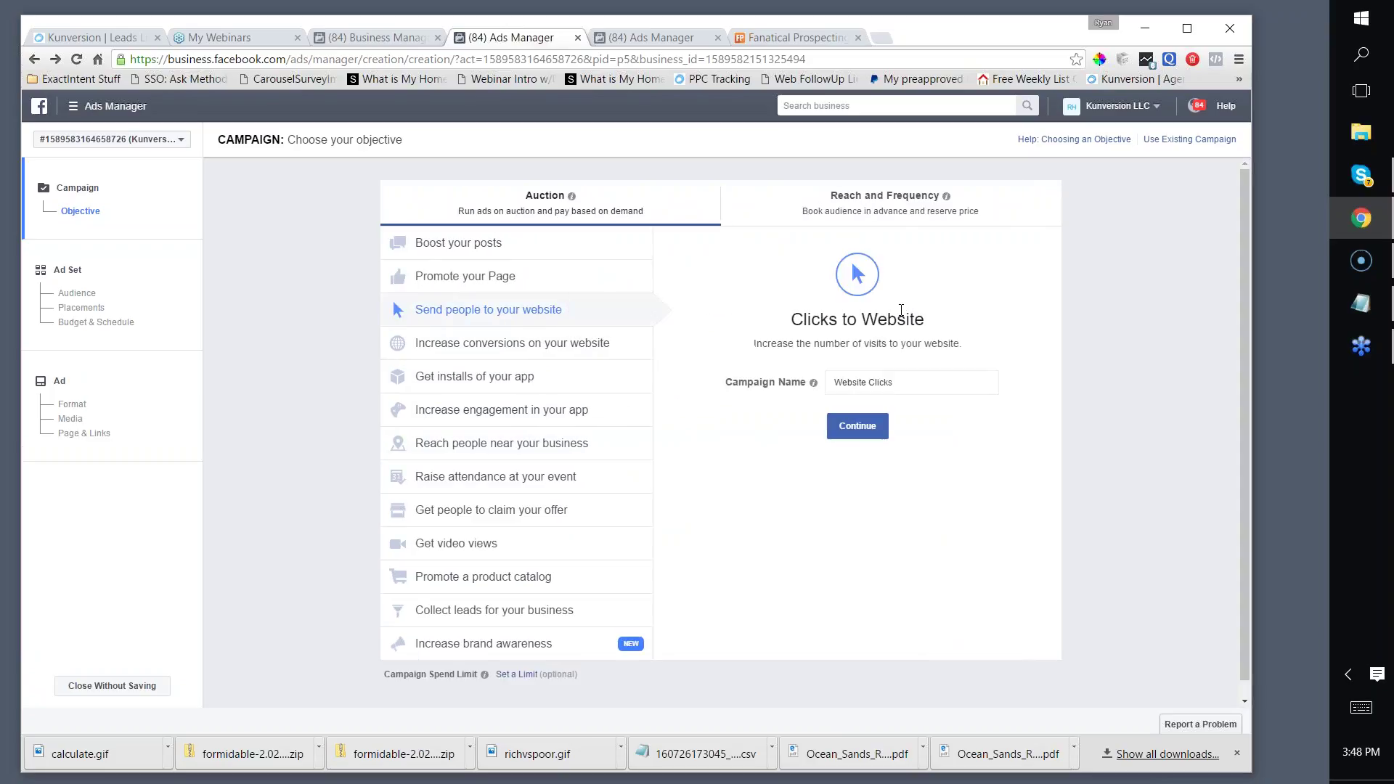
pyautogui.moveTo(894, 382); pyautogui.dragTo(816, 392)
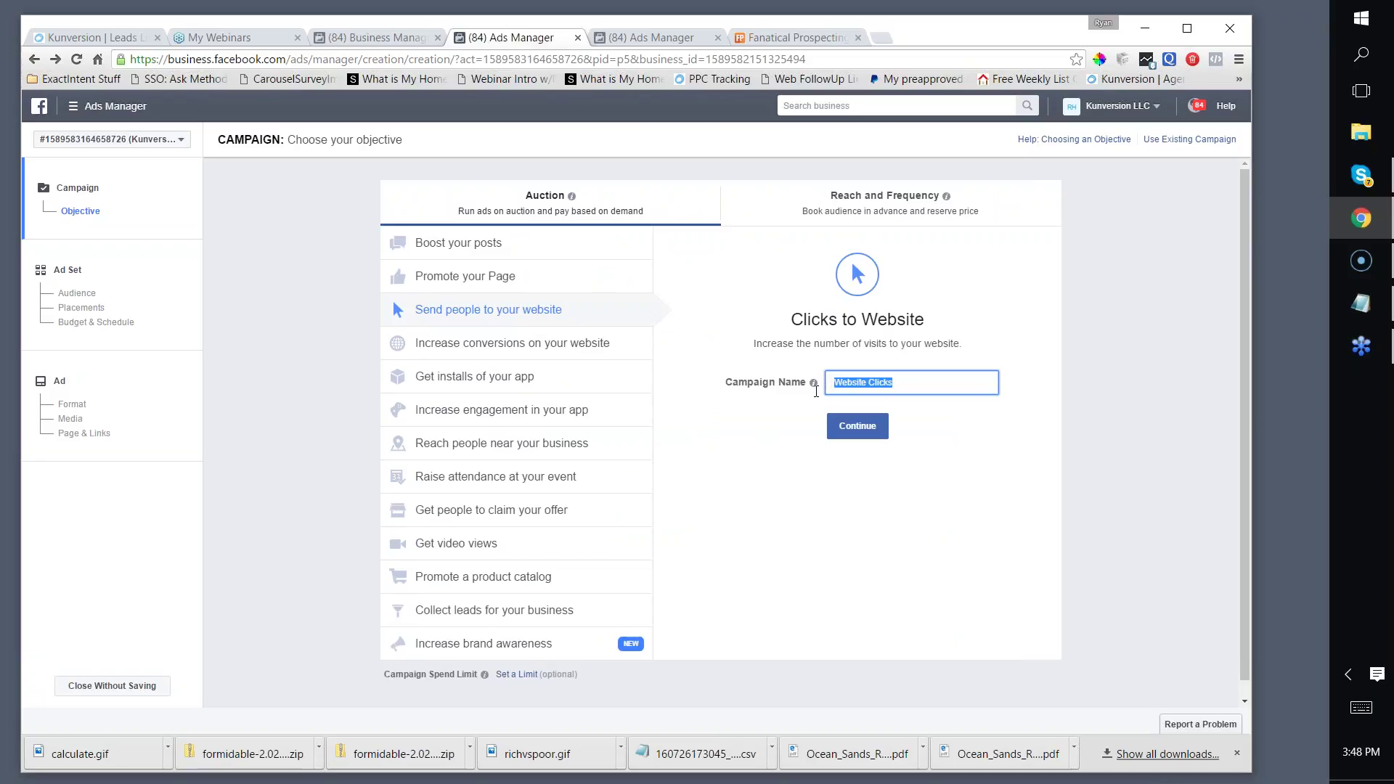
pyautogui.write('Tampa Bay Bucs Relevance Test')
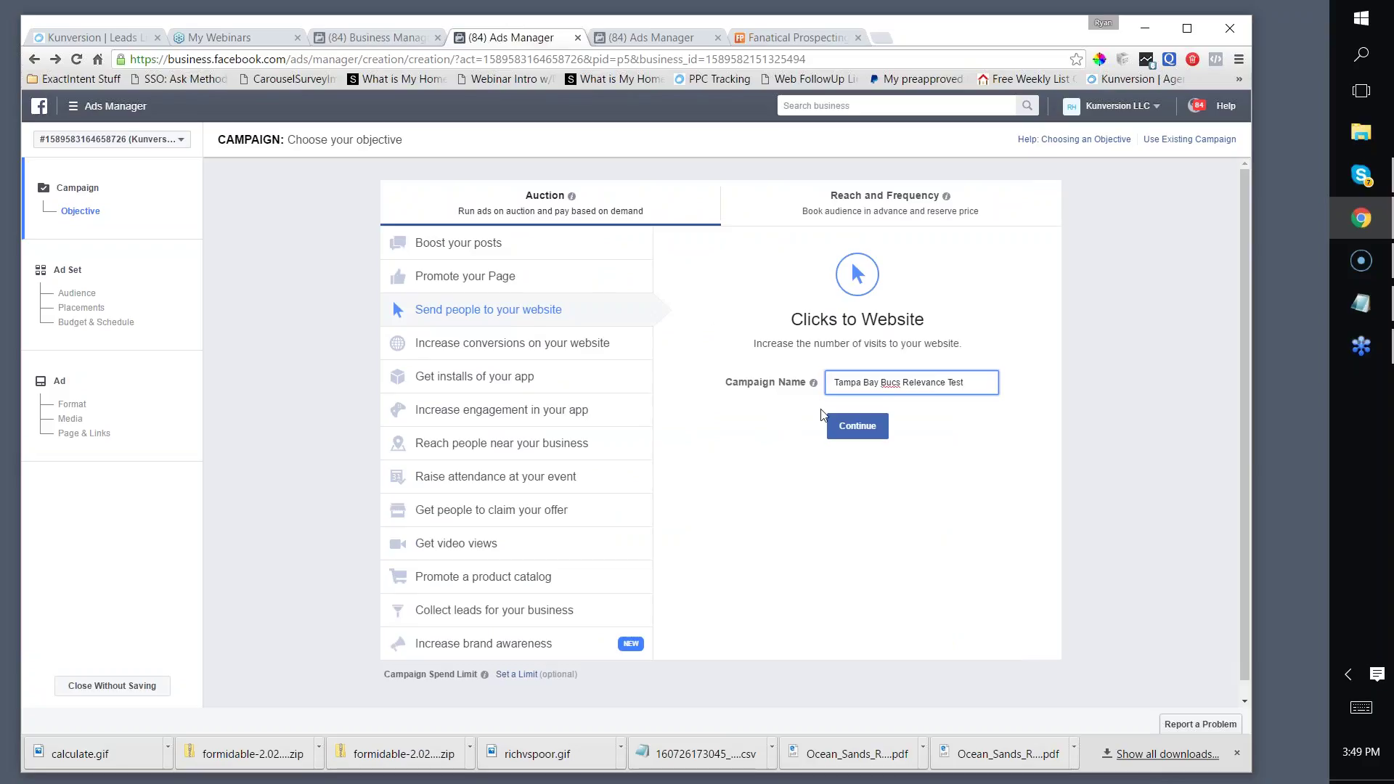
pyautogui.click(829, 419)
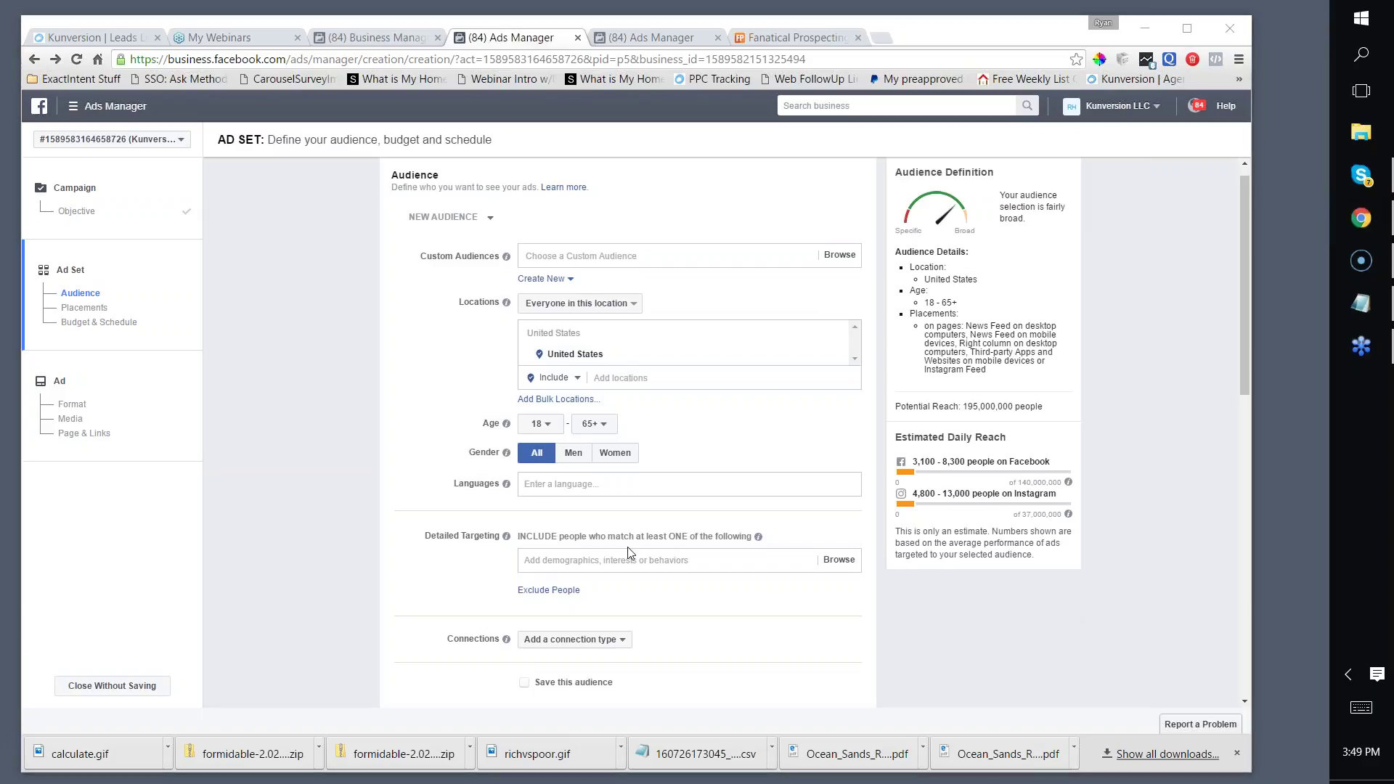
# Step: Set the ad set location to Tampa, Florida with a 25-mile radius
pyautogui.scroll(-1, 622, 467)
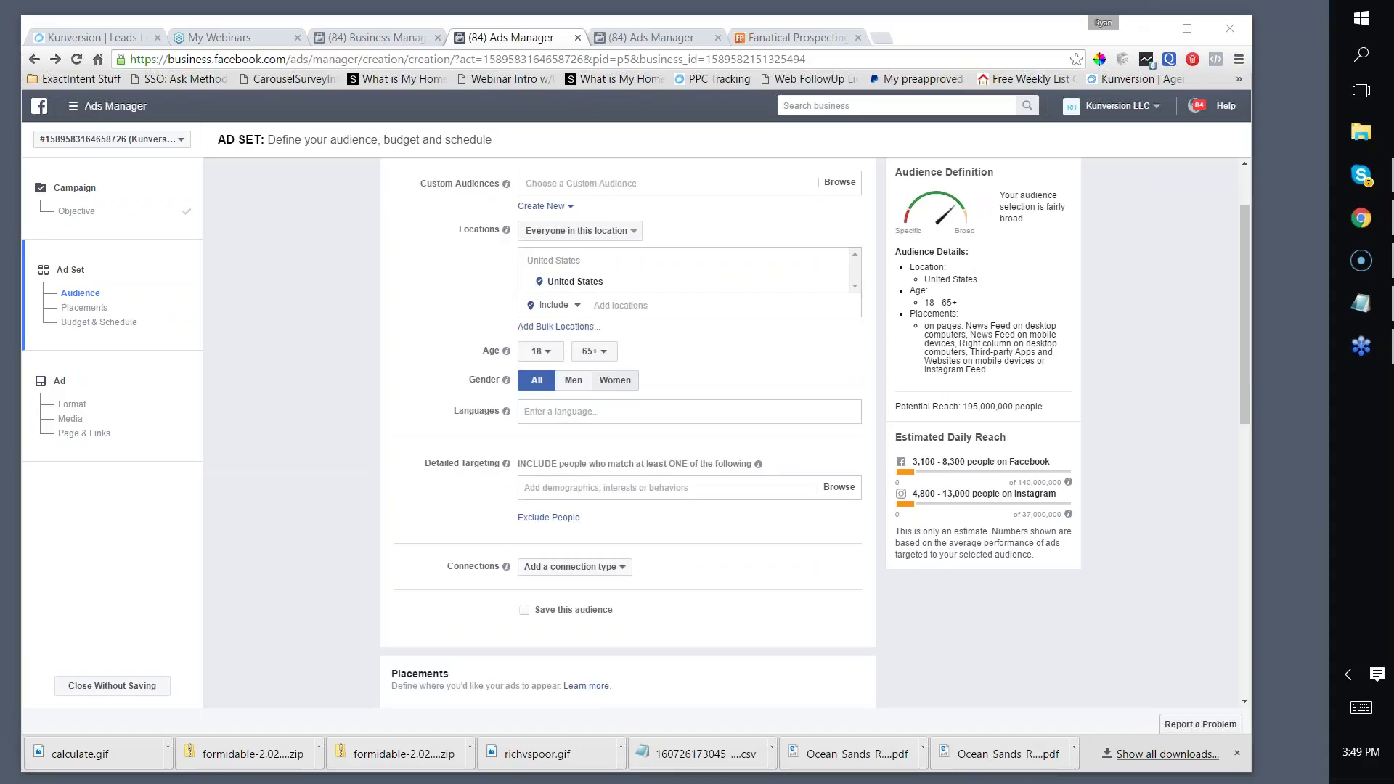
pyautogui.click(620, 305)
pyautogui.write('tamp')
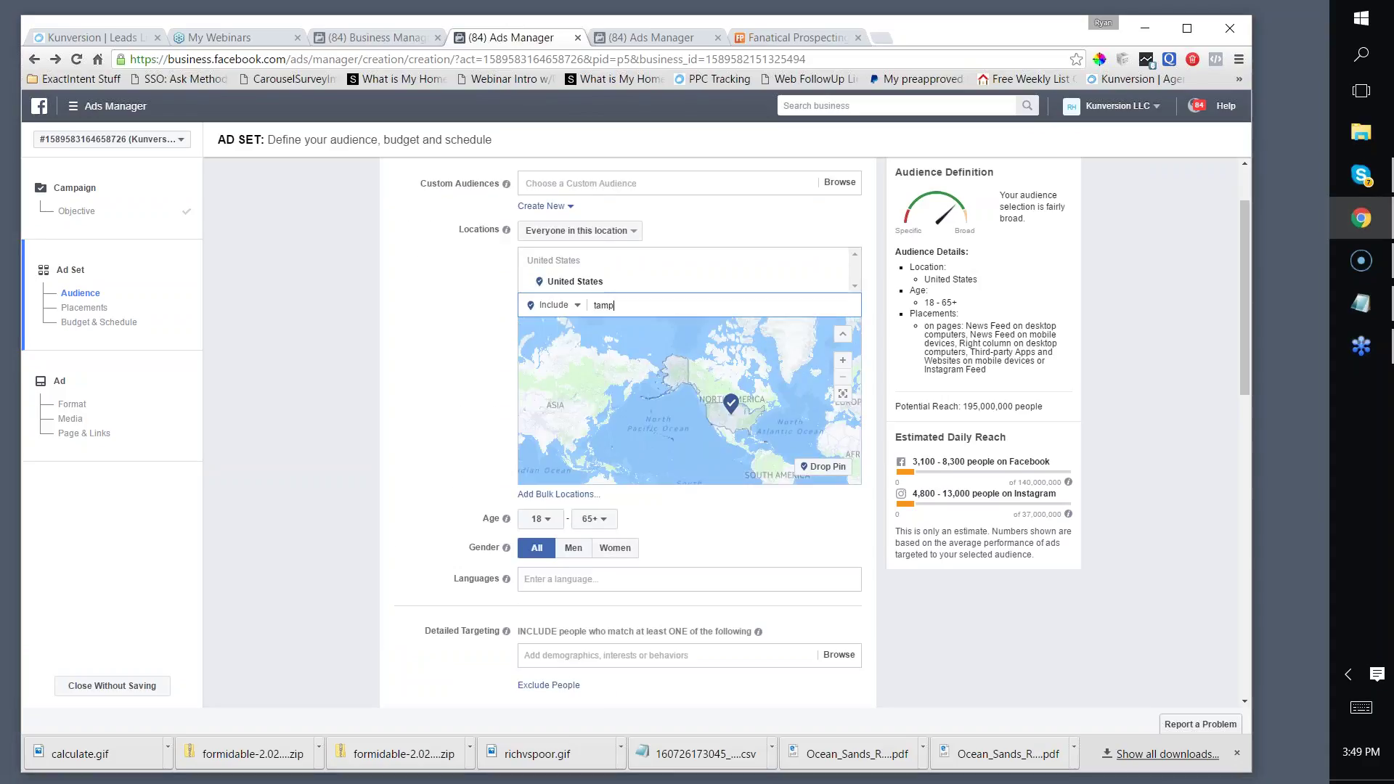
pyautogui.write('a bay buc')
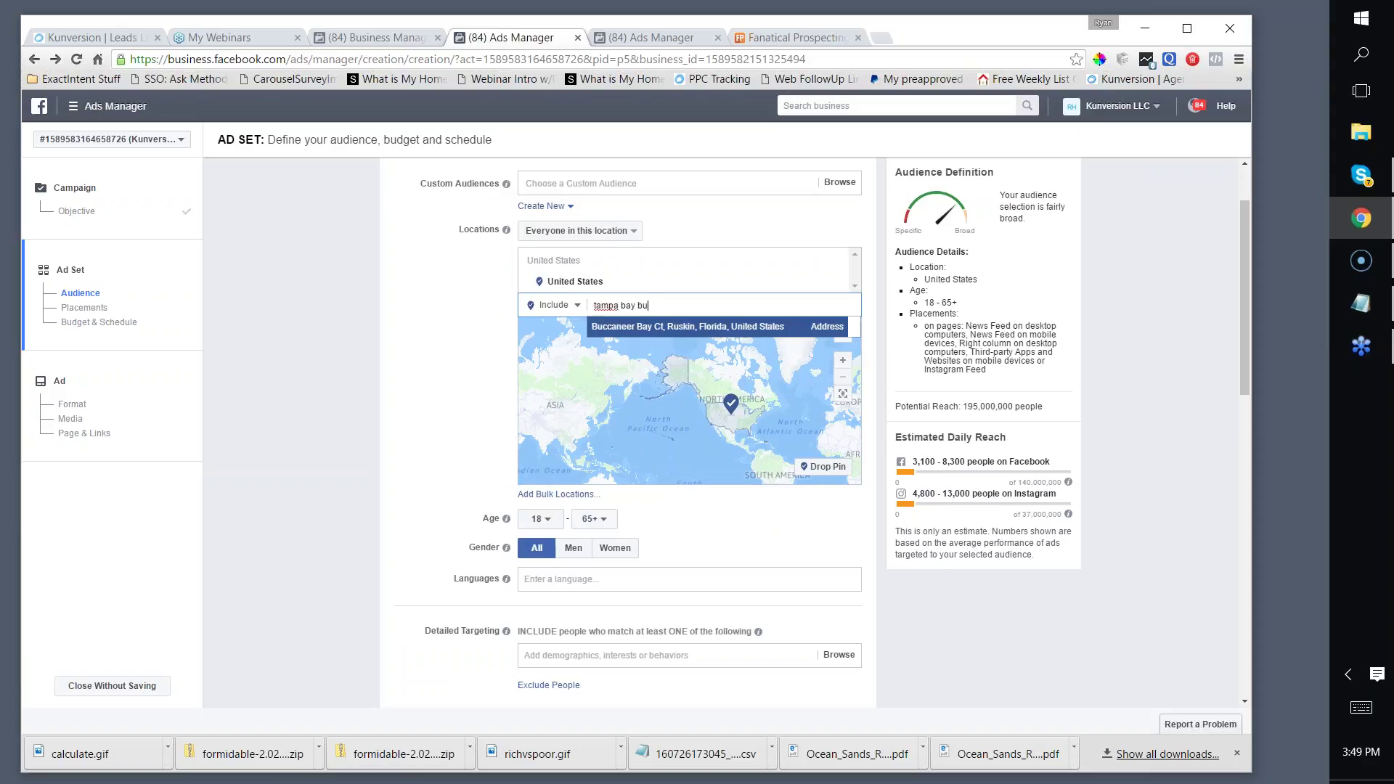
pyautogui.press('BackSpace')
pyautogui.press('BackSpace')
pyautogui.press('BackSpace')
pyautogui.press('BackSpace')
pyautogui.press('BackSpace')
pyautogui.press('BackSpace')
pyautogui.press('BackSpace')
pyautogui.press('BackSpace')
pyautogui.write('pa ')
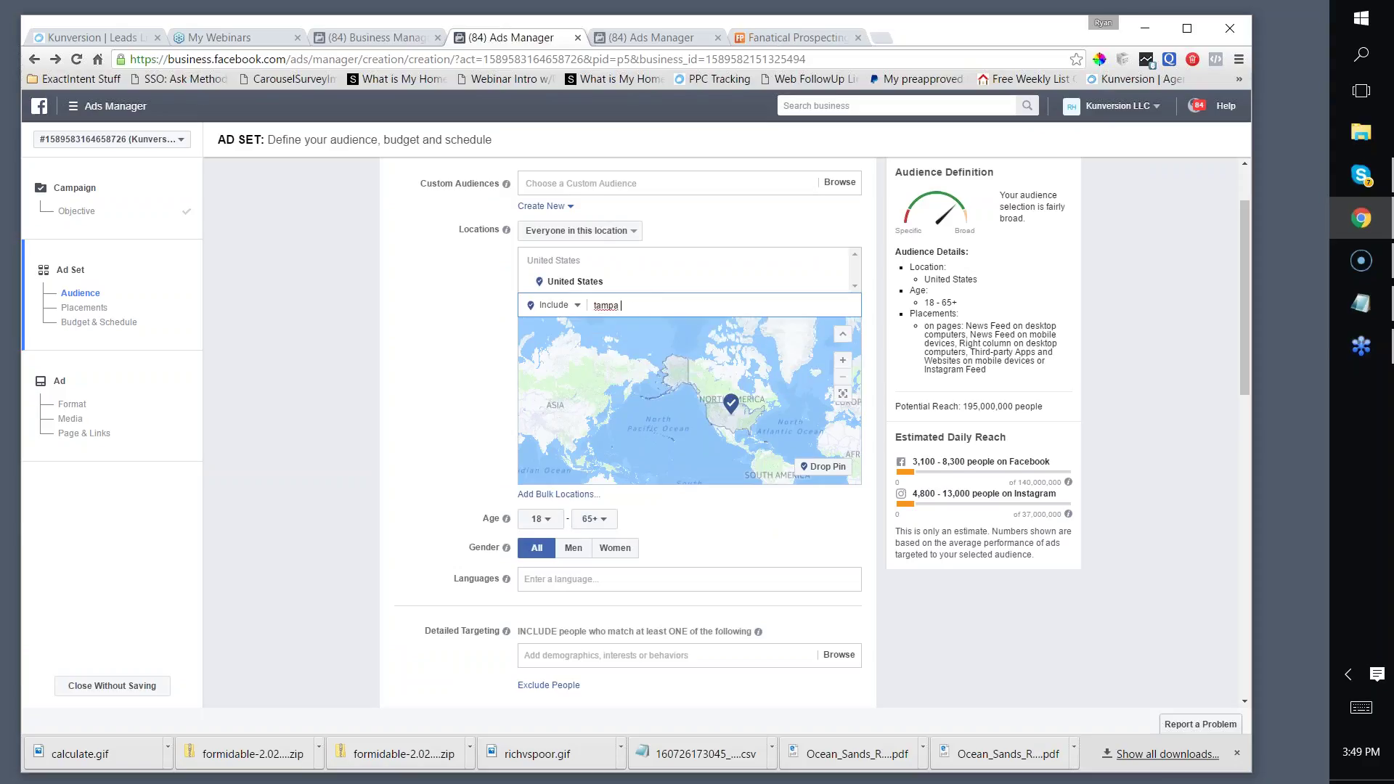
pyautogui.write('p')
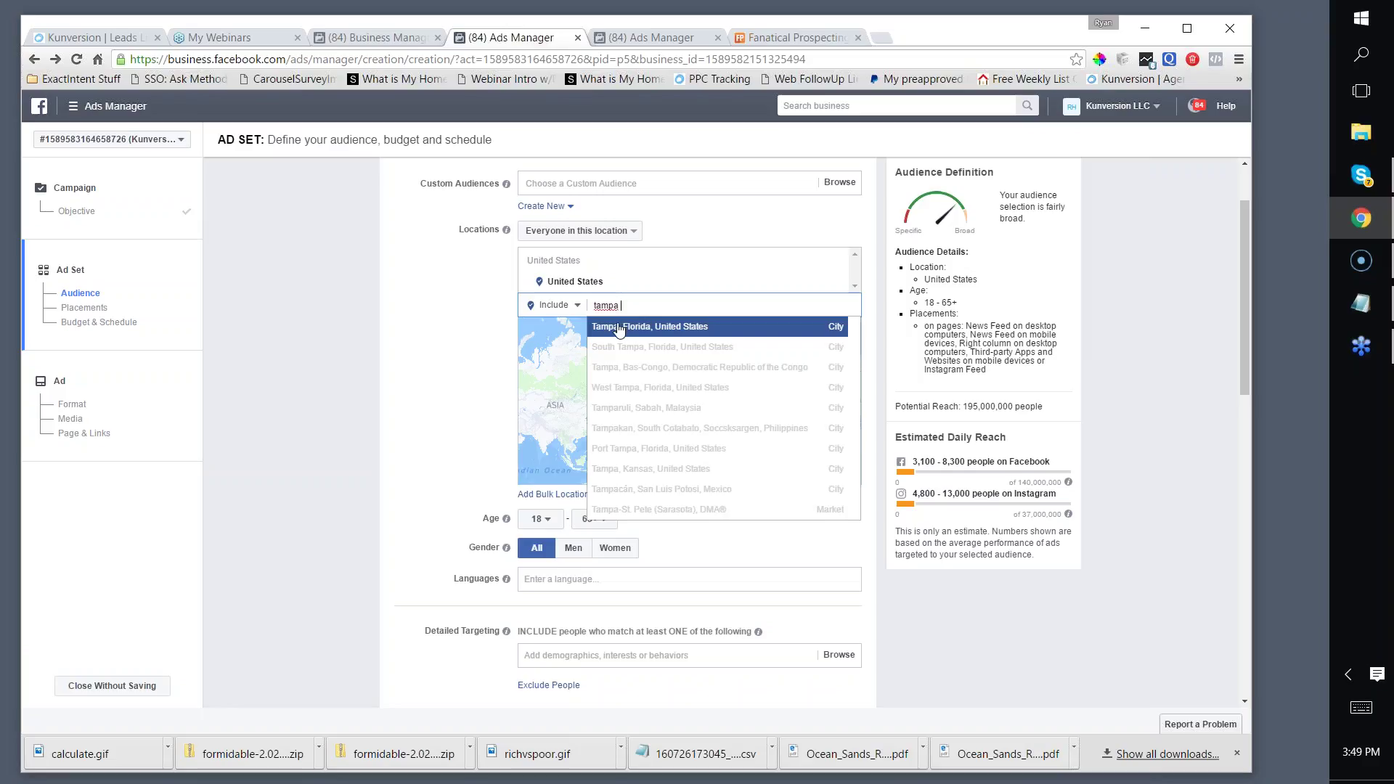
pyautogui.click(635, 328)
pyautogui.click(628, 282)
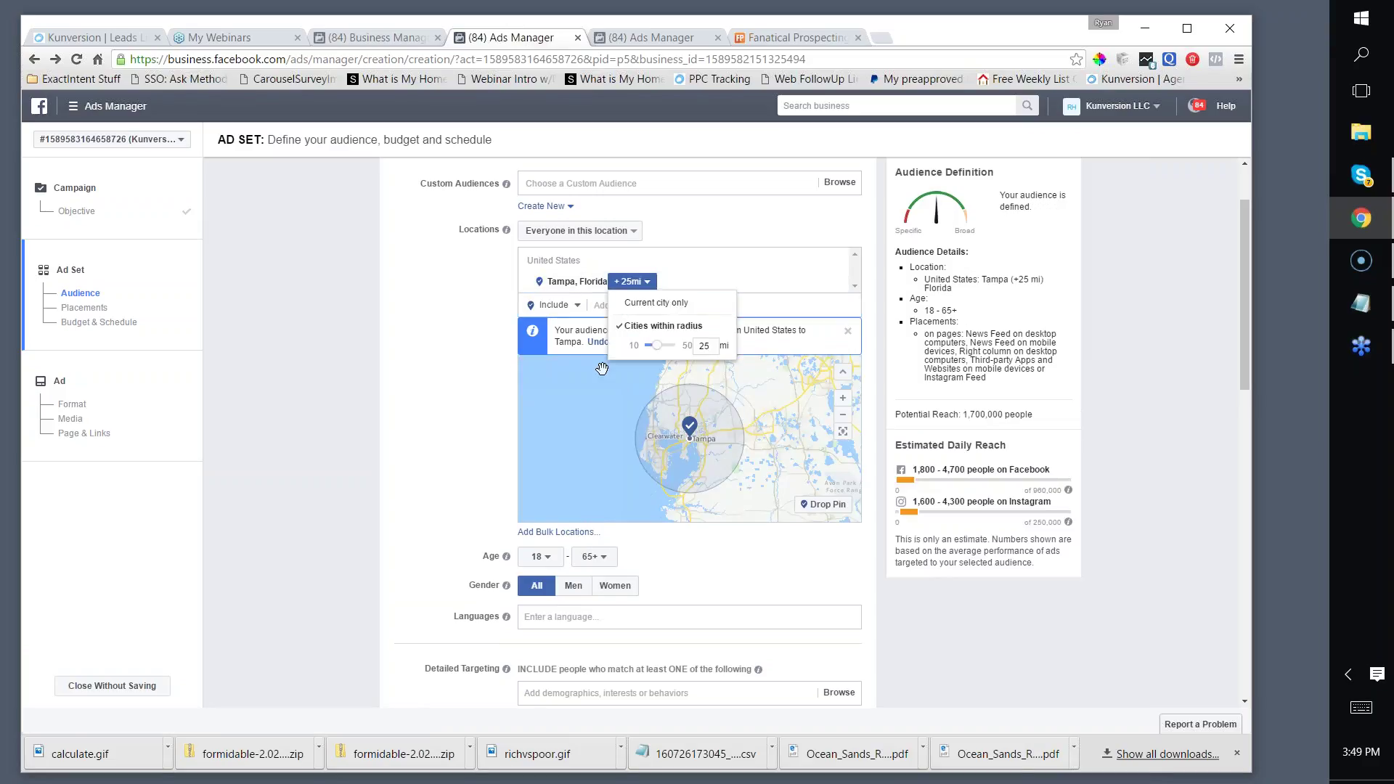
# Step: Restrict the audience gender to men only
pyautogui.scroll(-1, 604, 363)
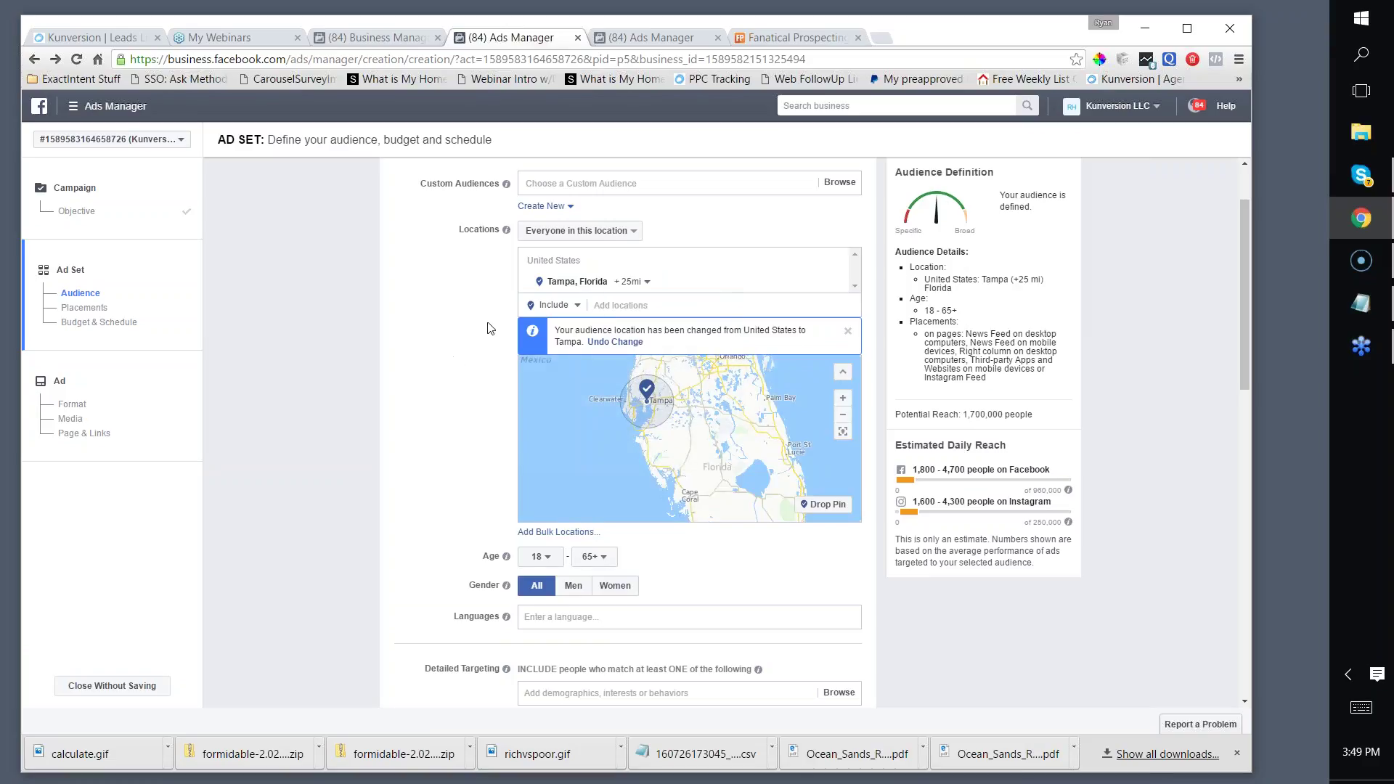
pyautogui.scroll(-1, 489, 326)
pyautogui.scroll(-2, 489, 327)
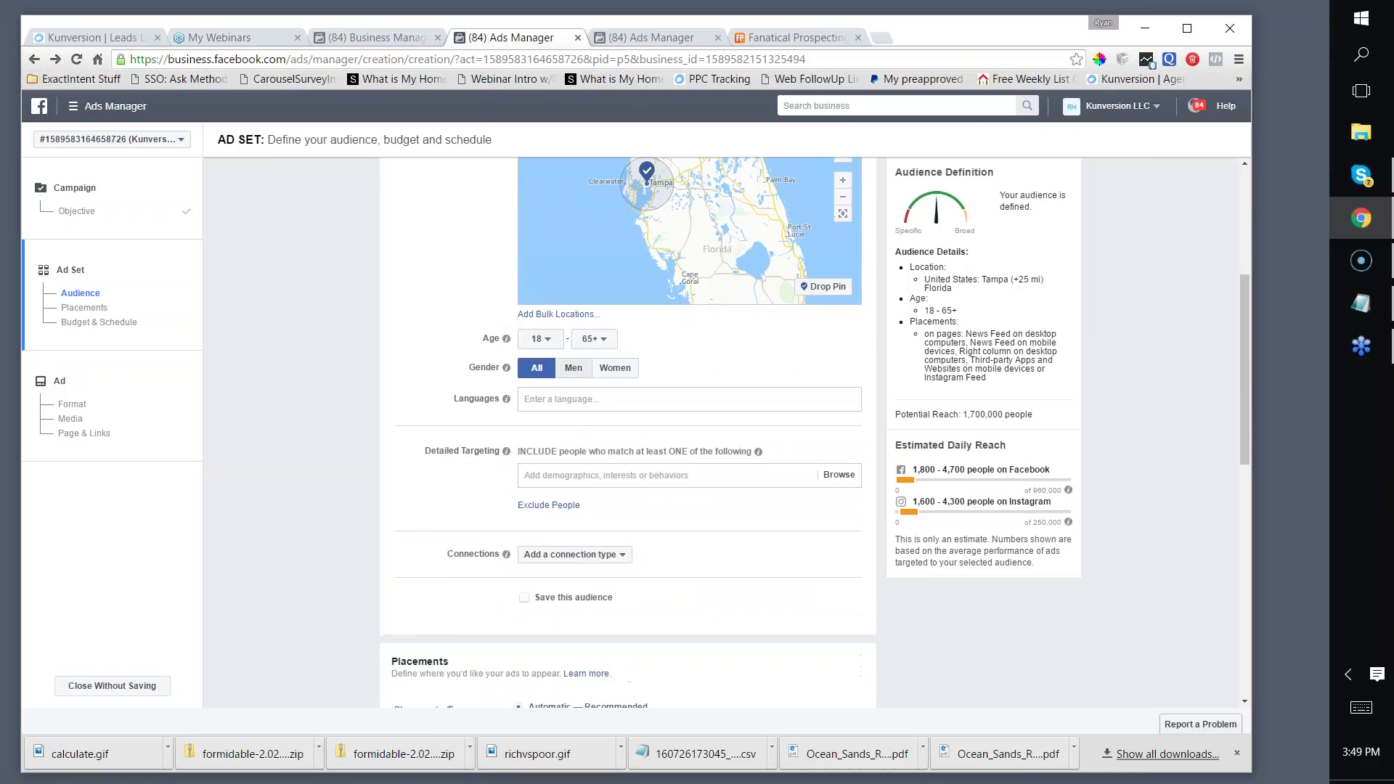
pyautogui.click(563, 368)
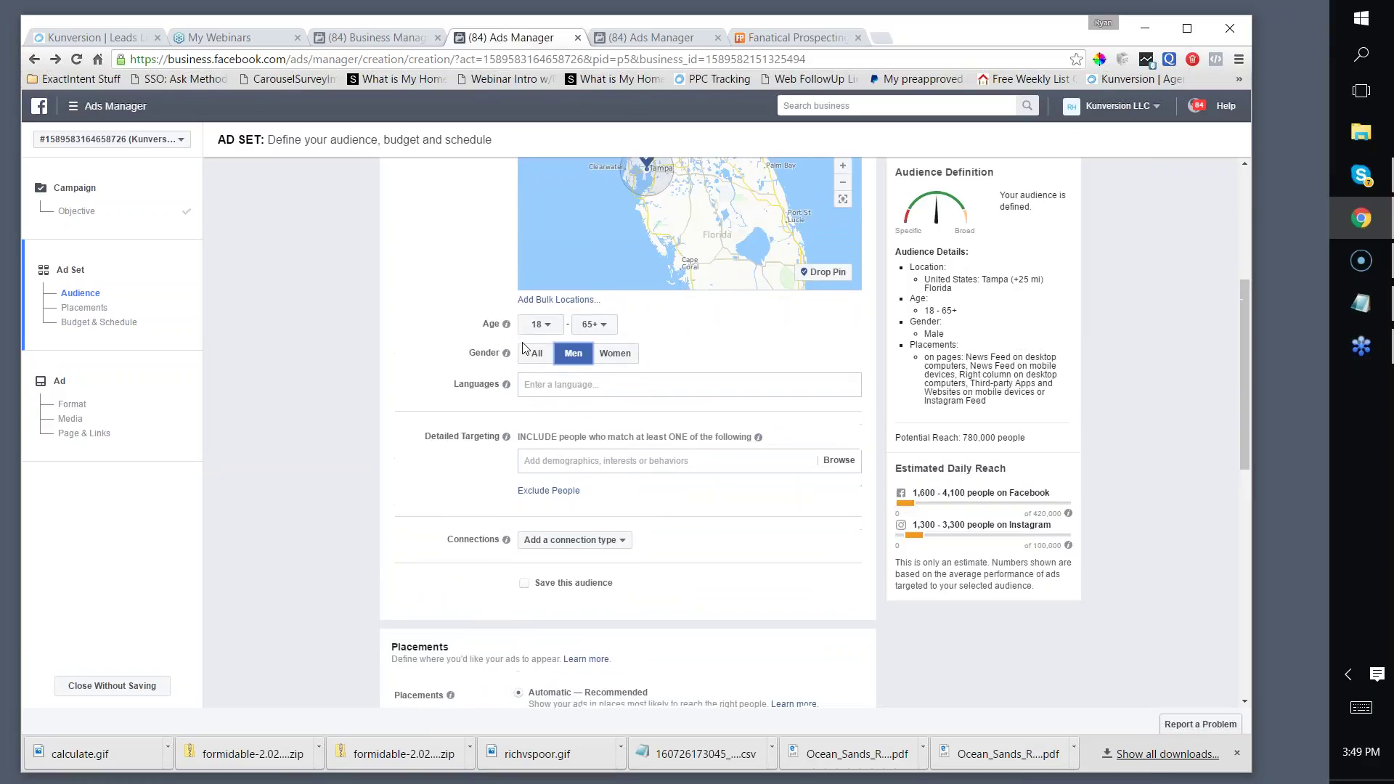
# Step: Add Tampa Bay Buccaneers as a detailed targeting interest
pyautogui.scroll(-1, 488, 390)
pyautogui.scroll(-1, 558, 335)
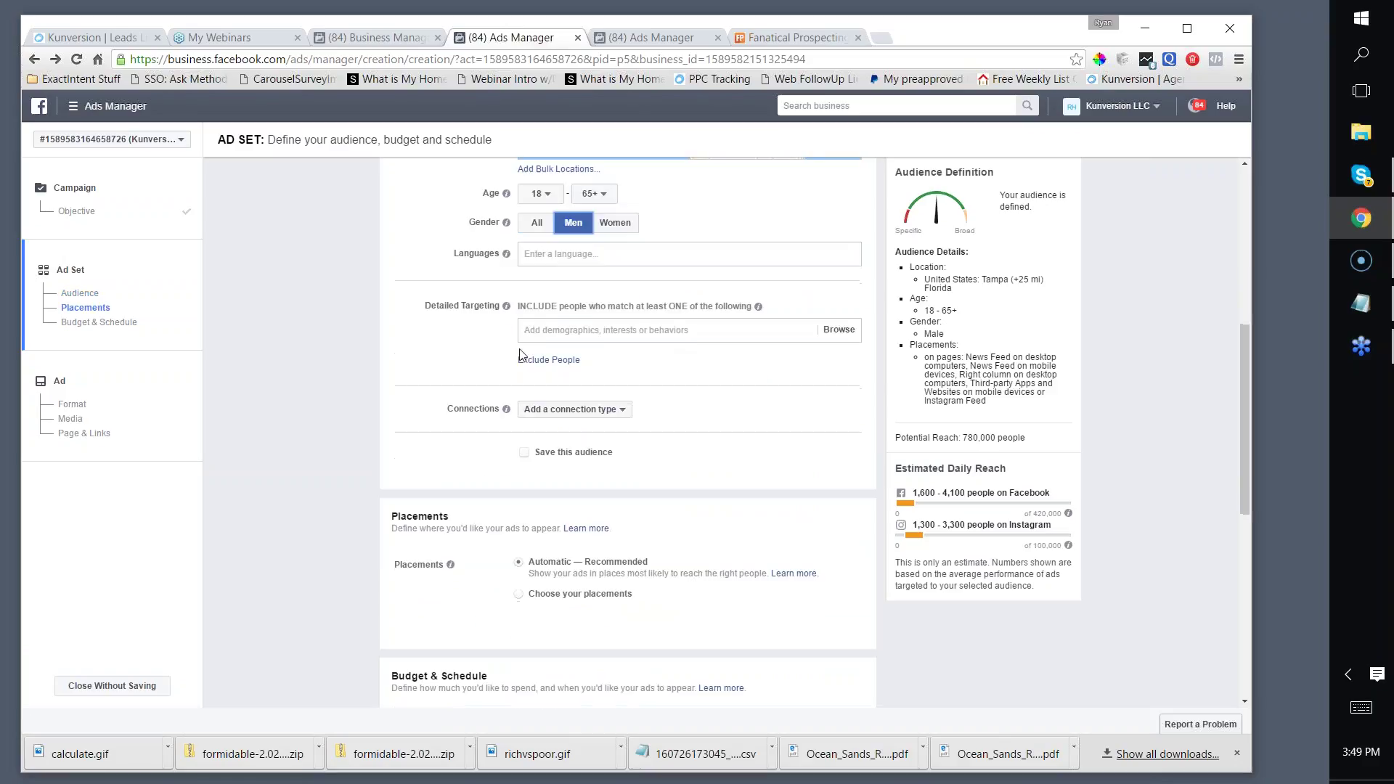
pyautogui.click(558, 335)
pyautogui.write('tampa ')
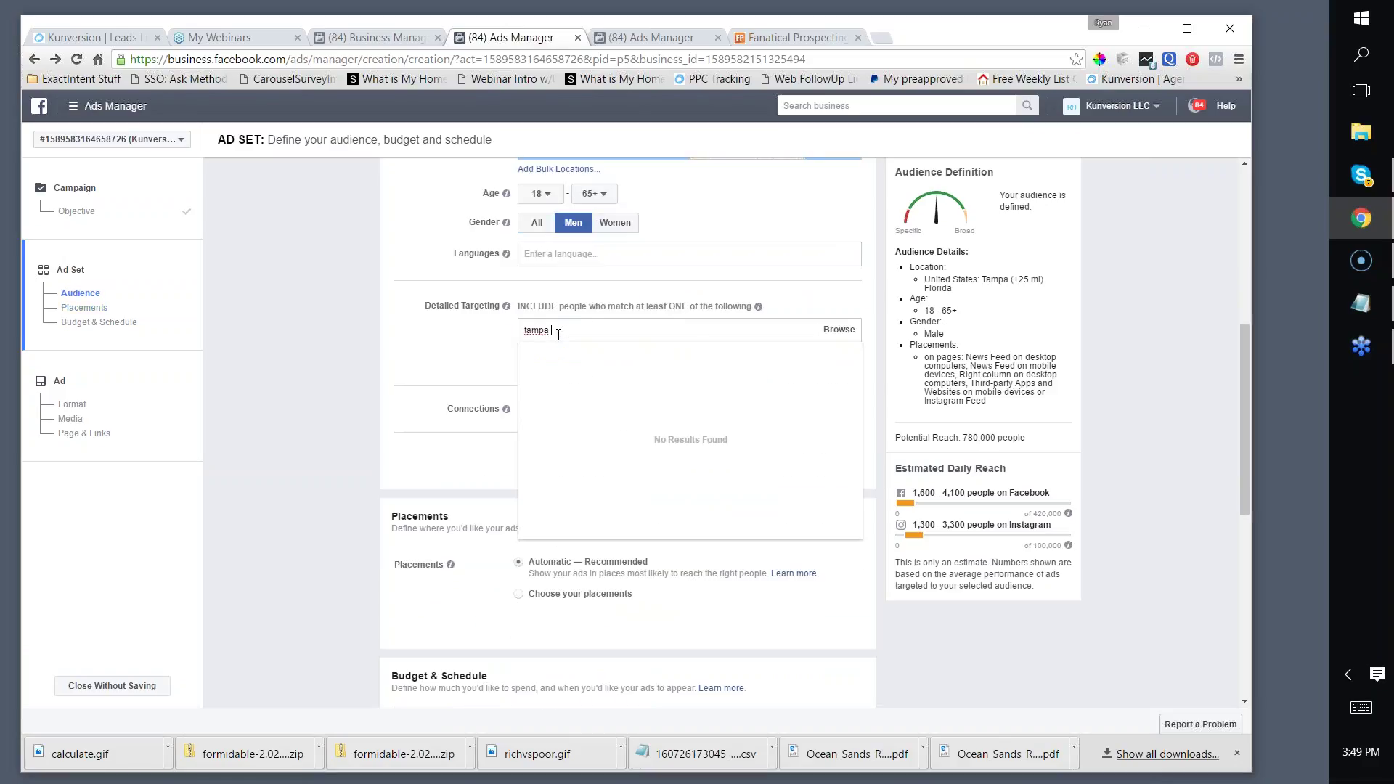
pyautogui.write('bay buccan')
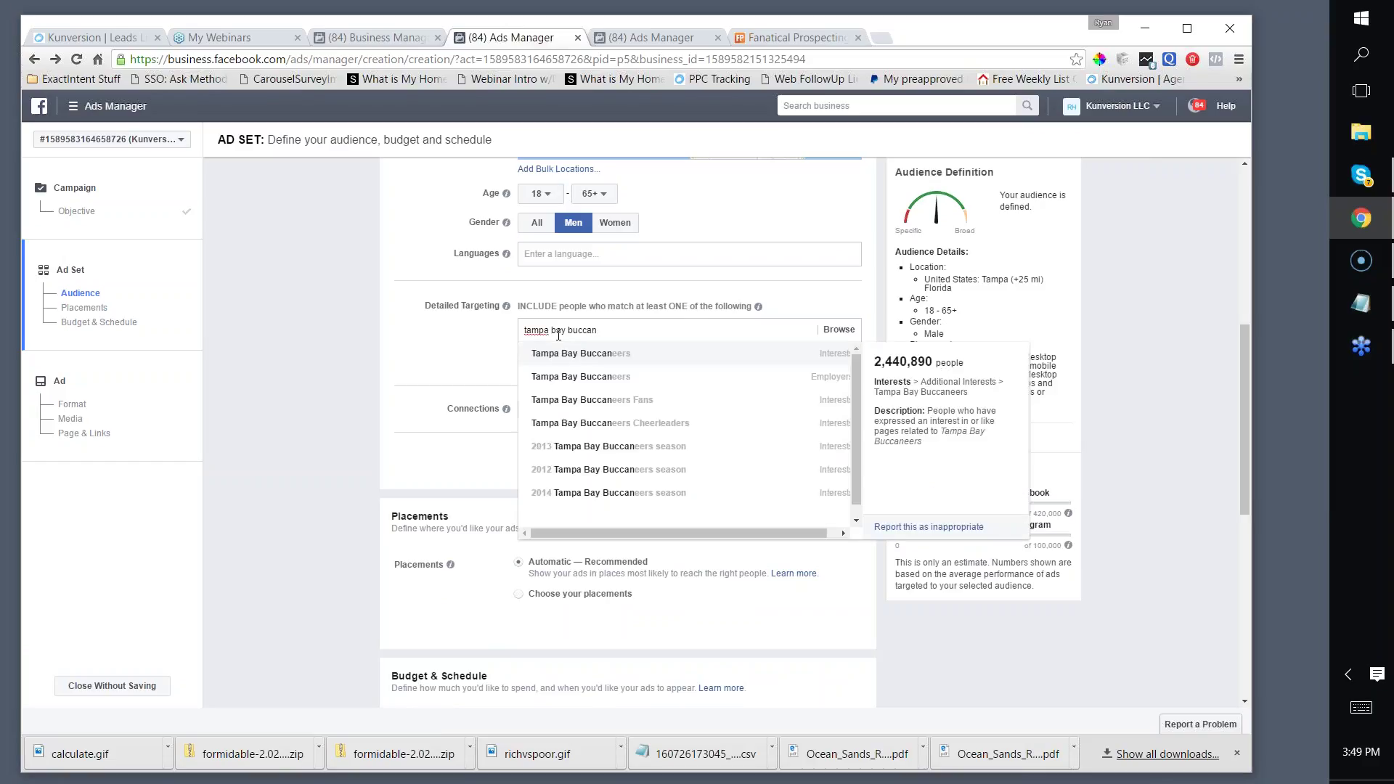
pyautogui.click(573, 354)
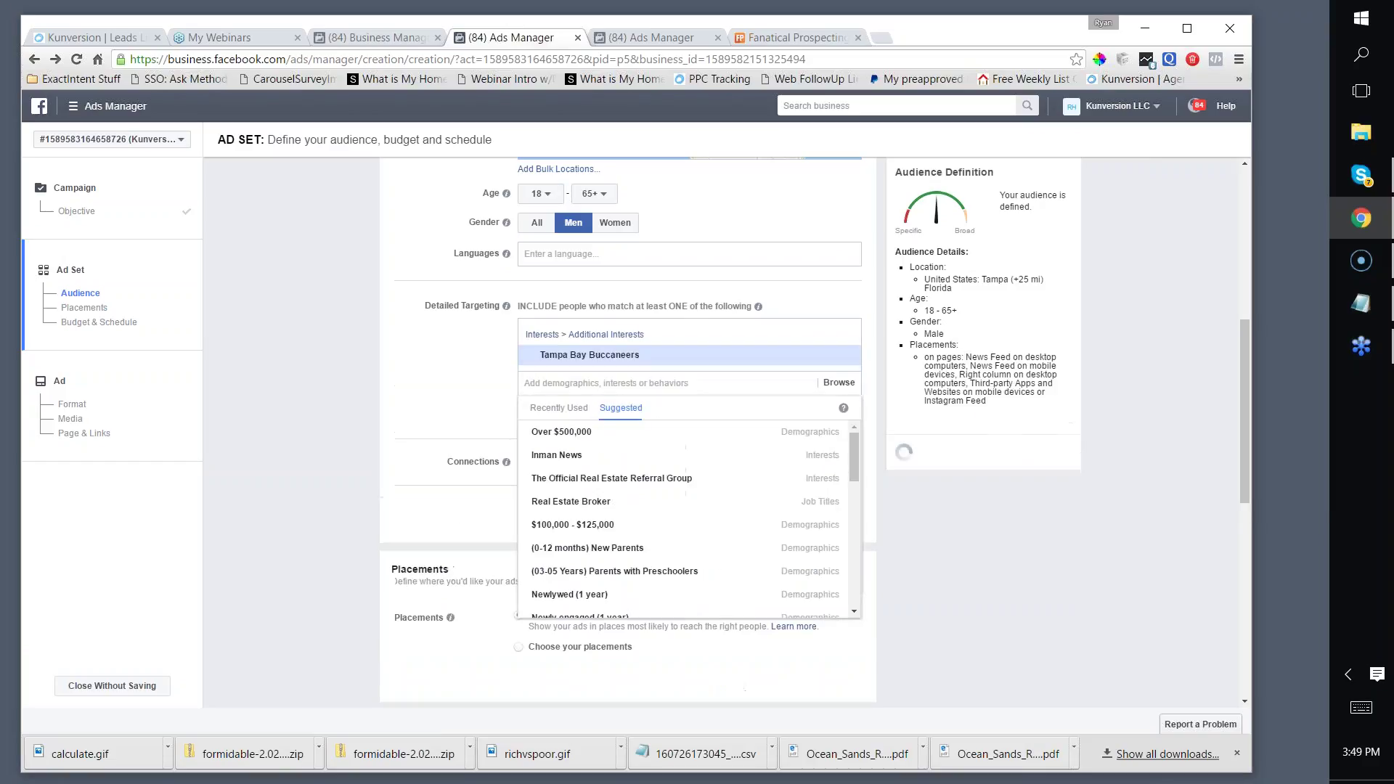
pyautogui.click(440, 373)
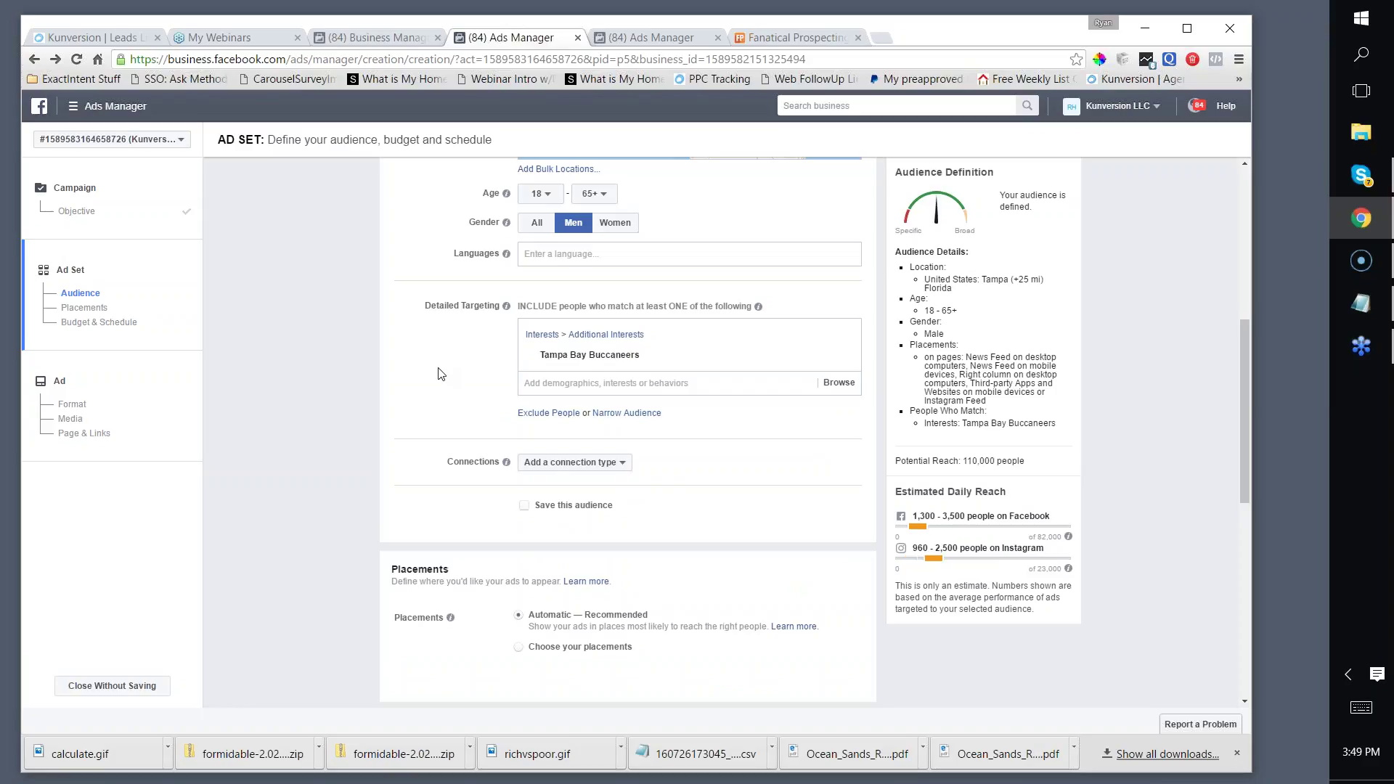
pyautogui.scroll(-1, 475, 373)
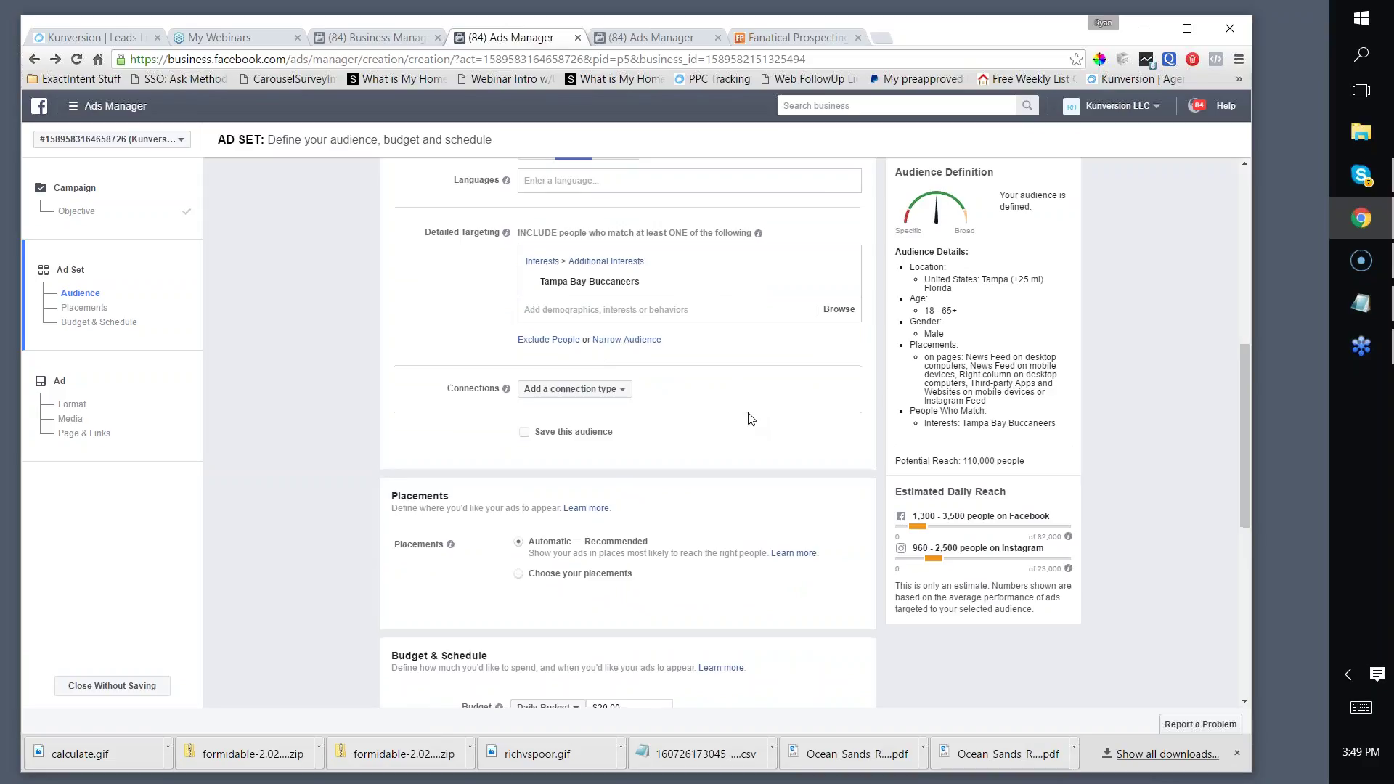
pyautogui.scroll(-1, 748, 417)
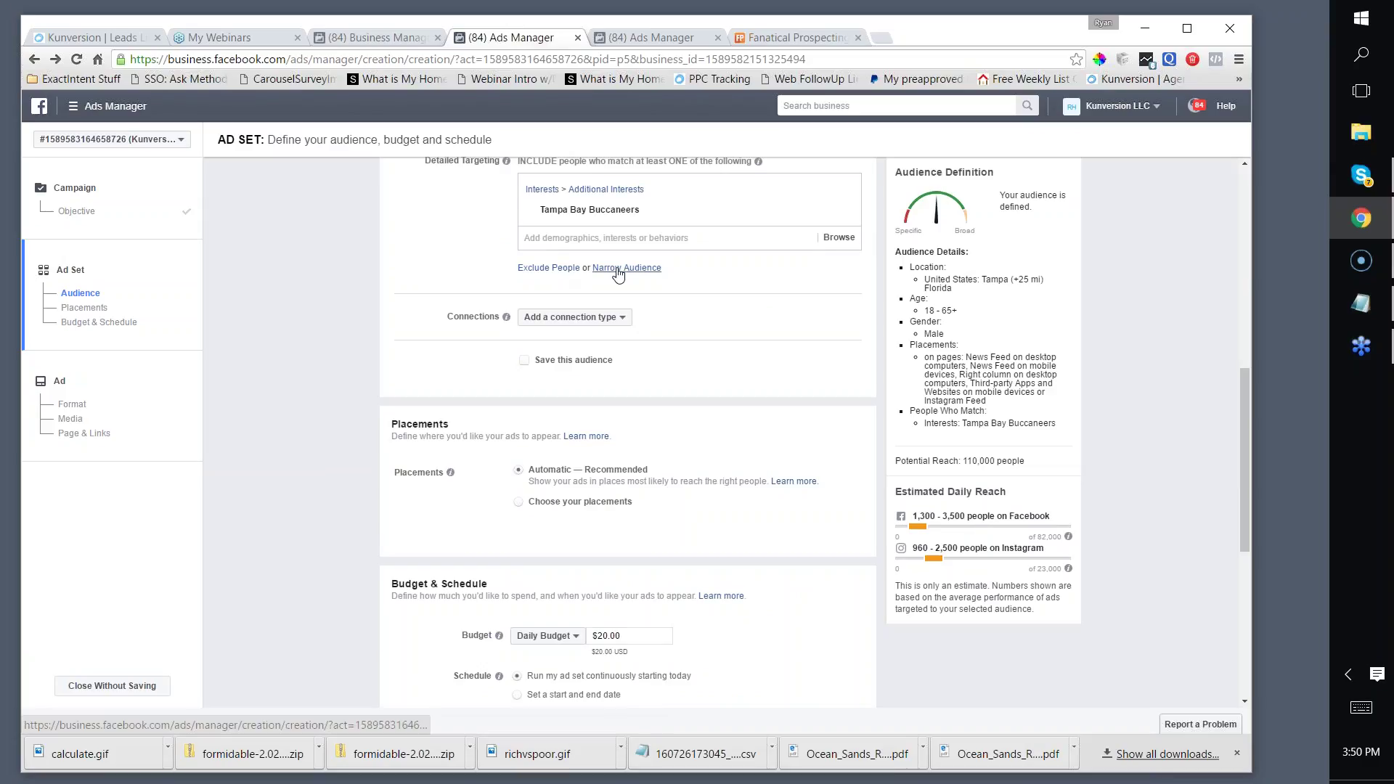
# Step: Narrow the audience so it must also match Homeowners
pyautogui.click(617, 270)
pyautogui.click(602, 293)
pyautogui.write('homeowners')
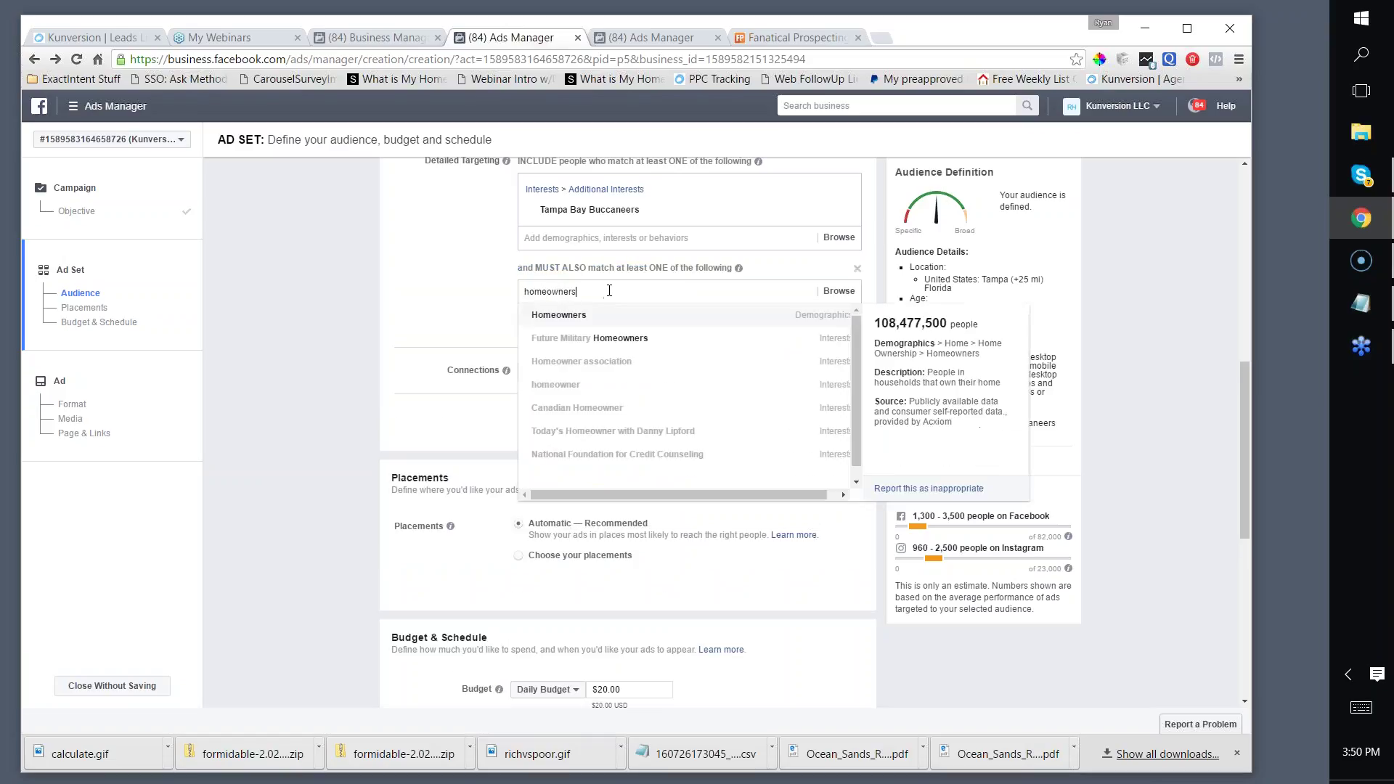
pyautogui.click(559, 315)
pyautogui.click(473, 308)
# Step: Set the audience language to English (US)
pyautogui.scroll(-2, 878, 362)
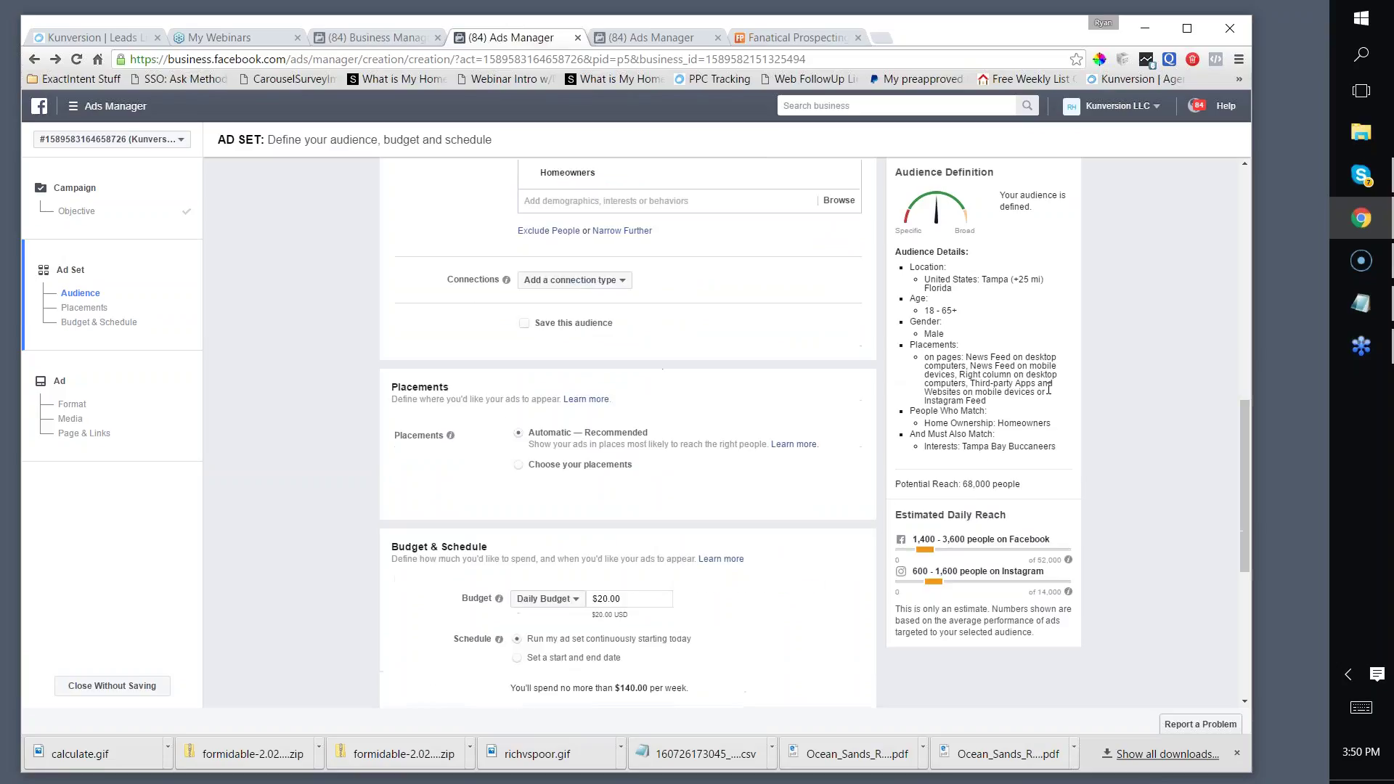
pyautogui.scroll(-1, 786, 448)
pyautogui.scroll(6, 770, 435)
pyautogui.scroll(-5, 799, 403)
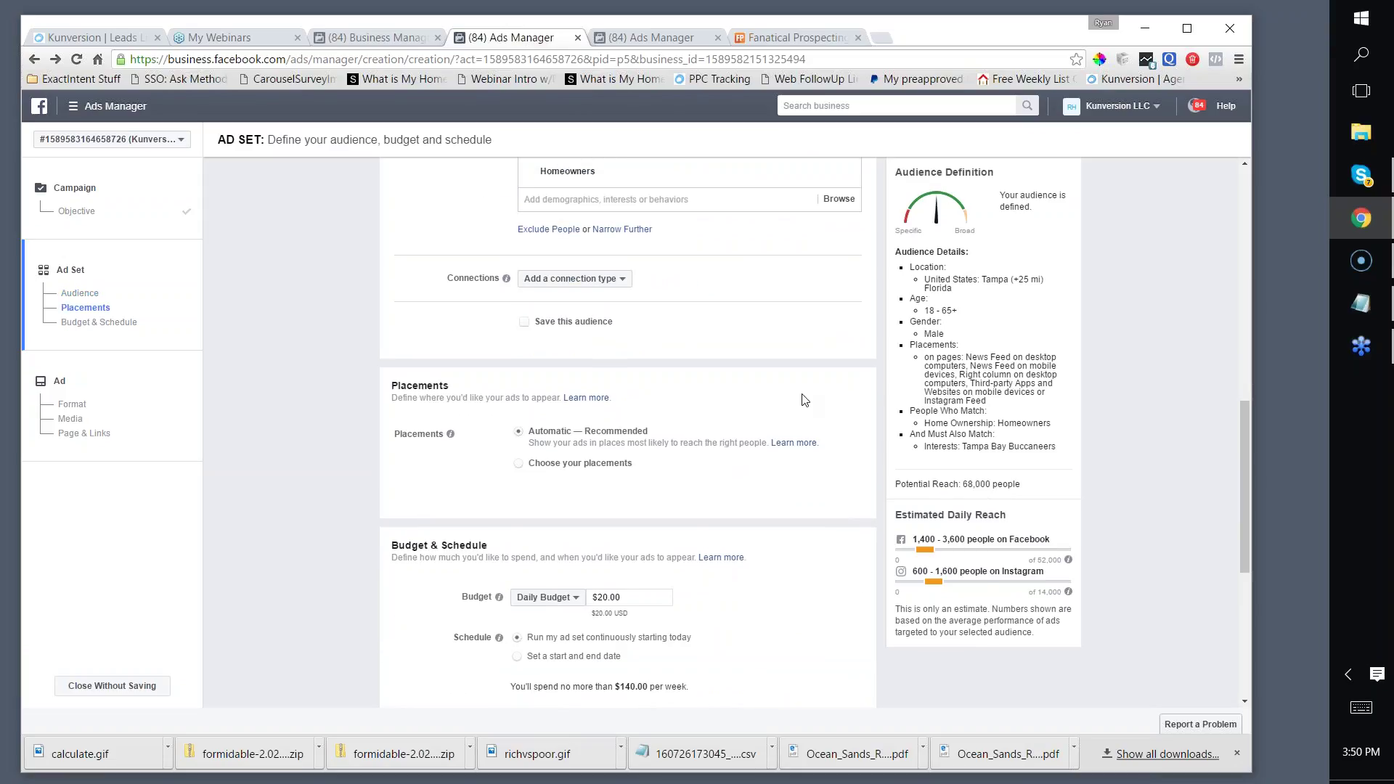
pyautogui.scroll(-2, 734, 383)
pyautogui.scroll(-3, 723, 387)
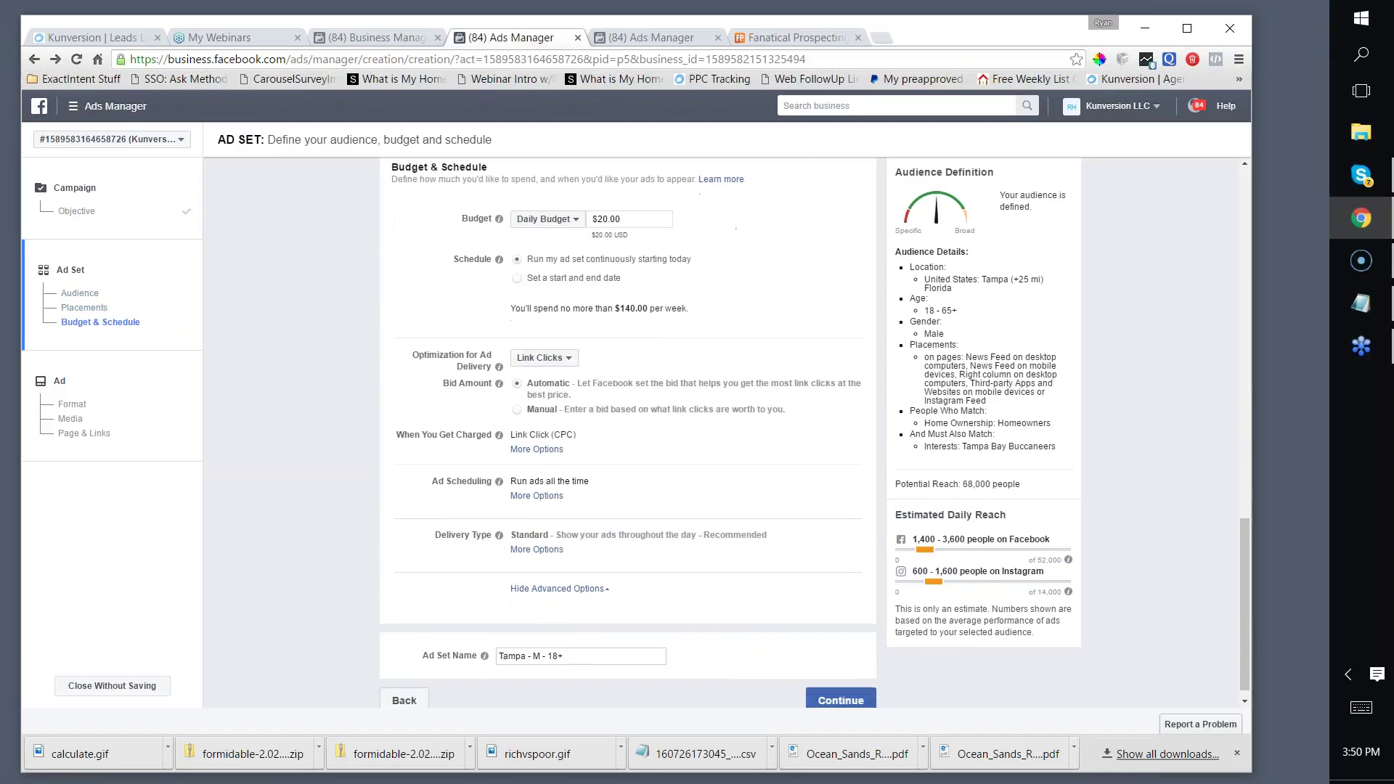
pyautogui.scroll(10, 722, 387)
pyautogui.scroll(2, 414, 373)
pyautogui.scroll(-3, 494, 336)
pyautogui.click(541, 300)
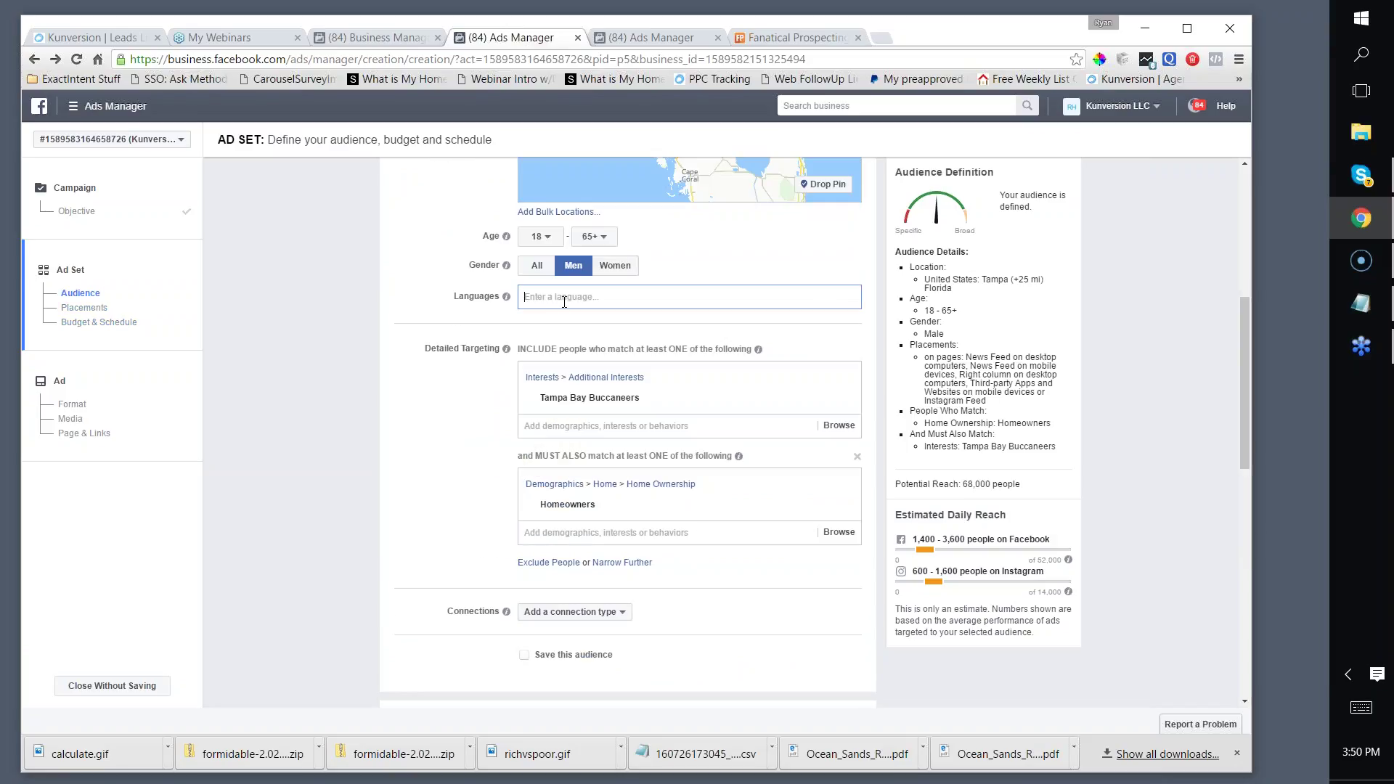
pyautogui.write('english')
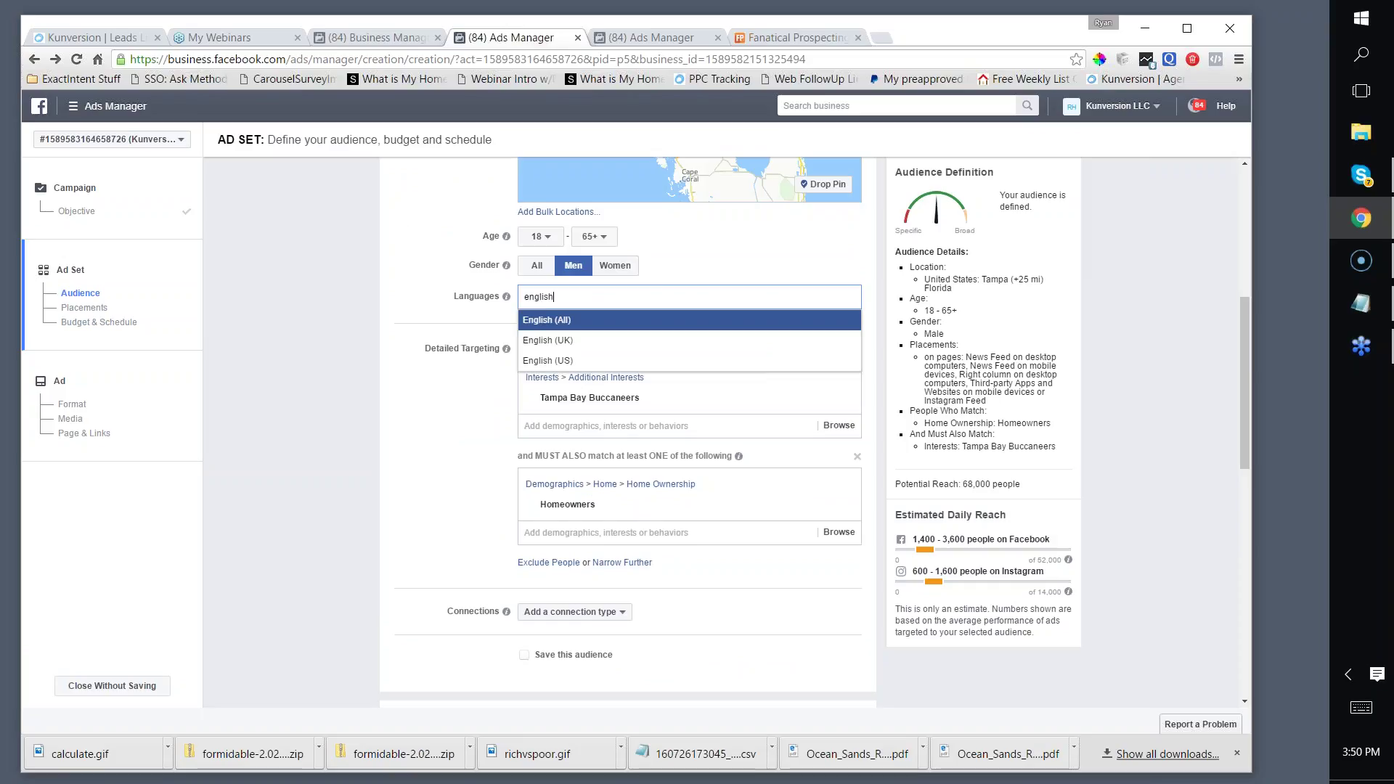
pyautogui.click(548, 360)
pyautogui.scroll(-3, 544, 363)
pyautogui.scroll(-3, 475, 358)
# Step: Choose placements manually, keeping only Mobile News Feed selected
pyautogui.click(517, 456)
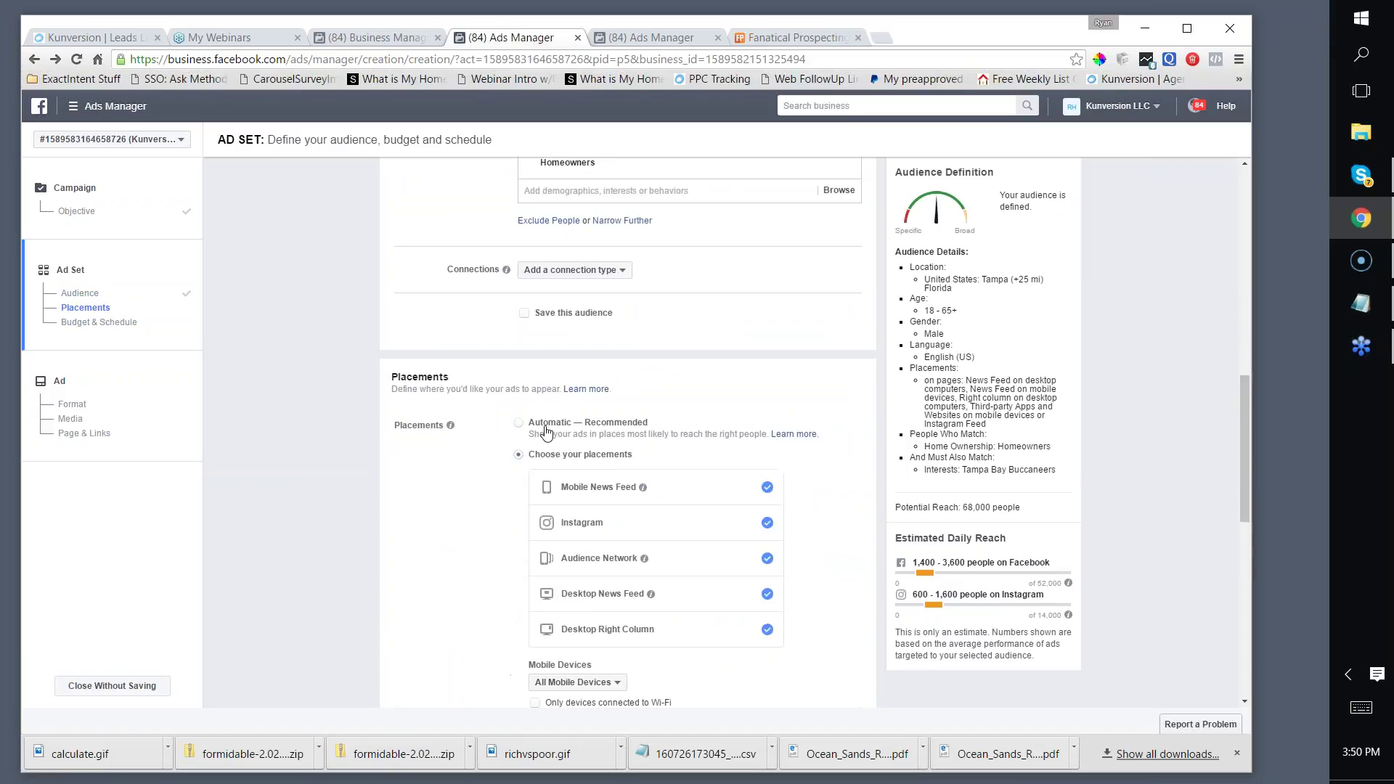
pyautogui.click(596, 488)
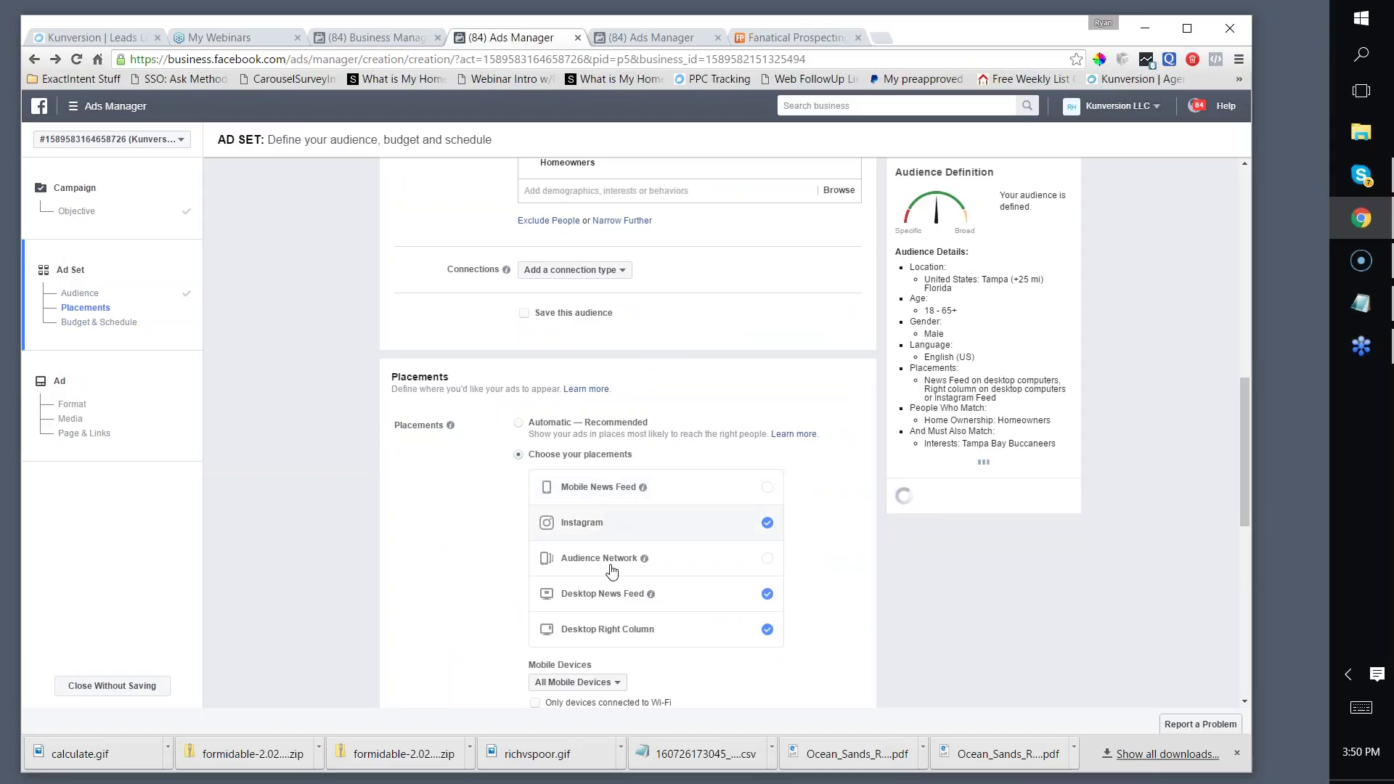
pyautogui.click(621, 630)
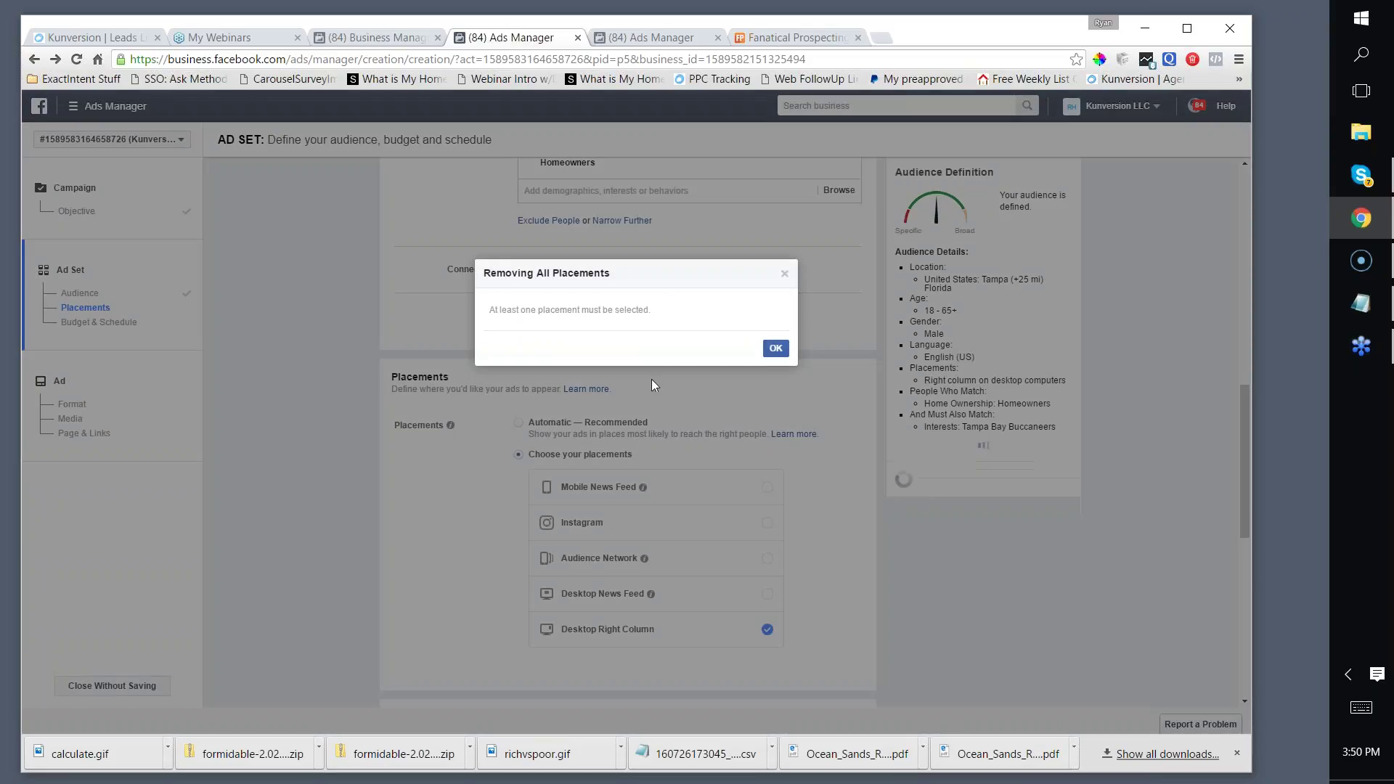
pyautogui.click(773, 348)
pyautogui.click(651, 488)
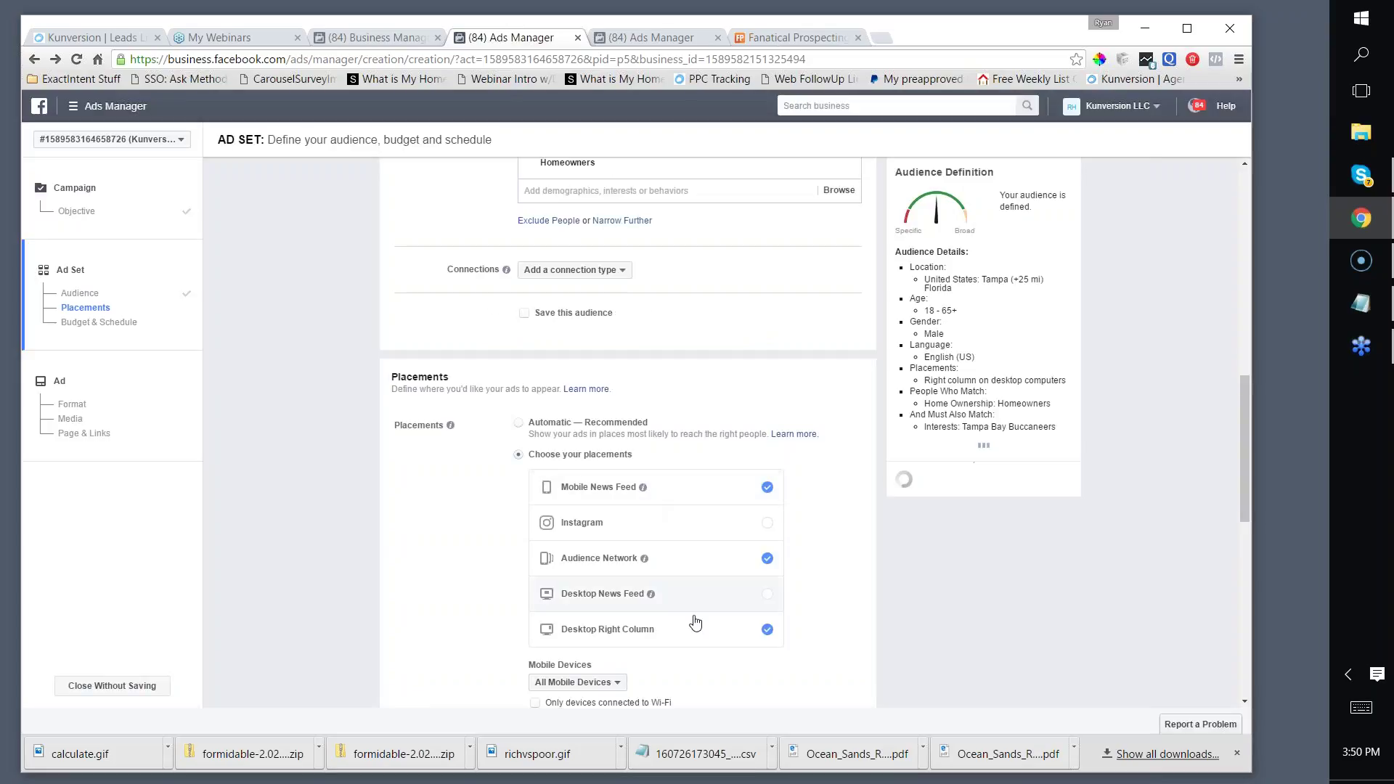
pyautogui.click(690, 630)
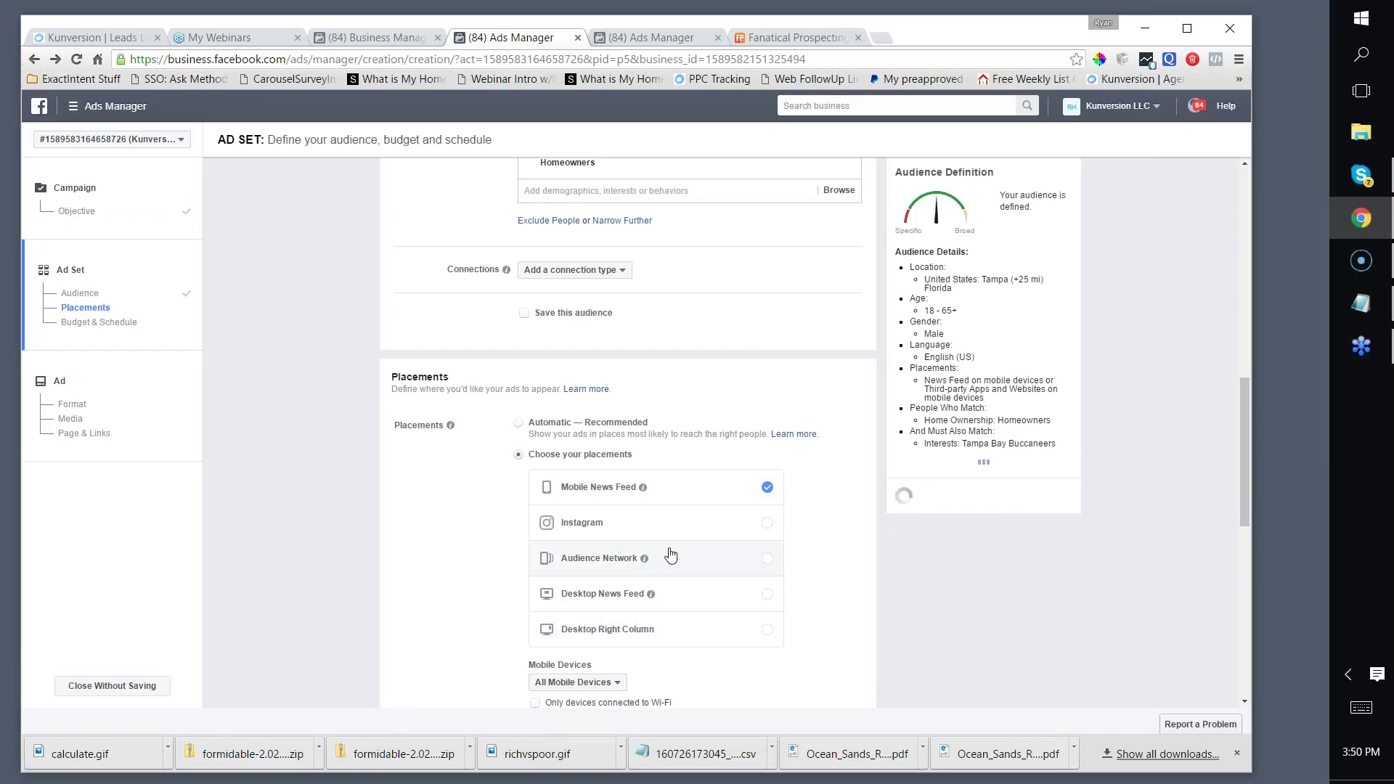
# Step: Limit delivery to Wi-Fi-connected devices and continue to the ad step
pyautogui.scroll(-5, 440, 443)
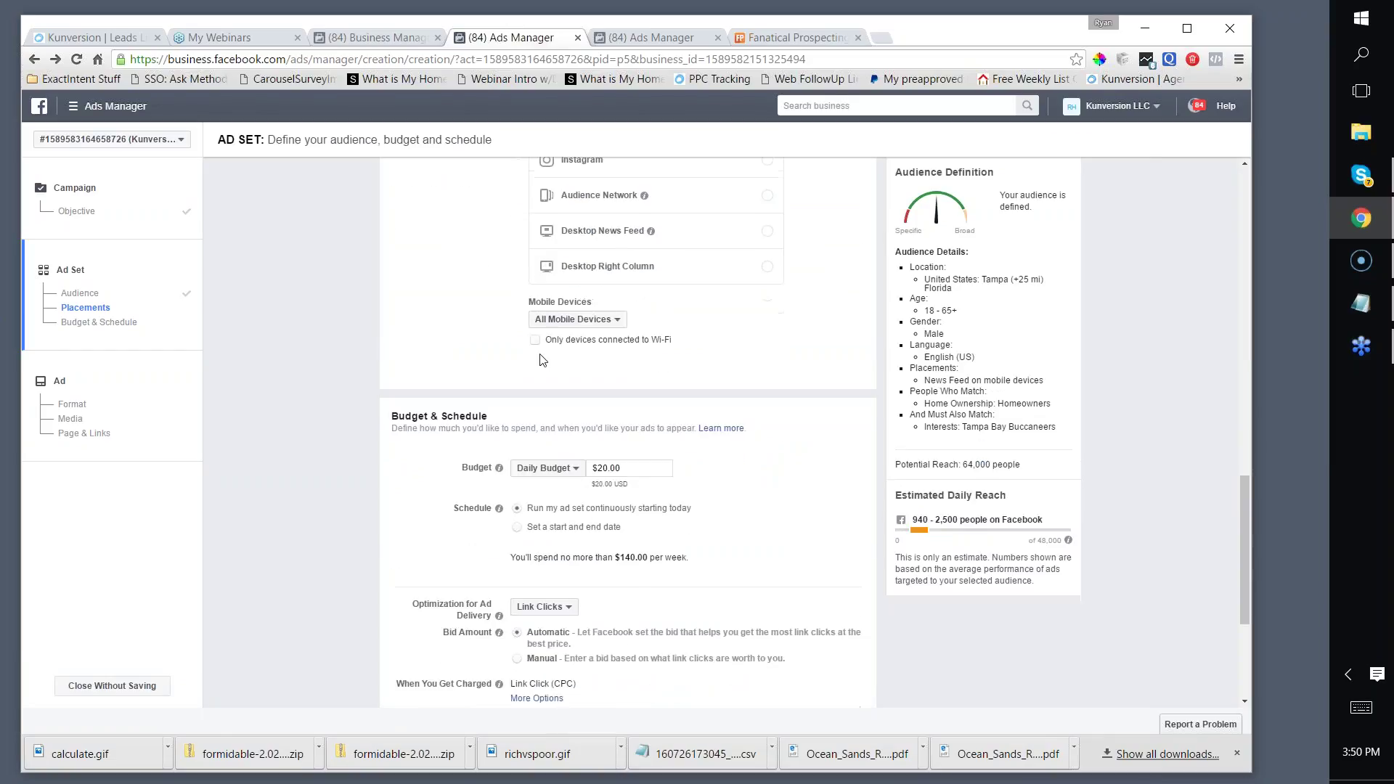
pyautogui.click(535, 341)
pyautogui.scroll(-4, 472, 326)
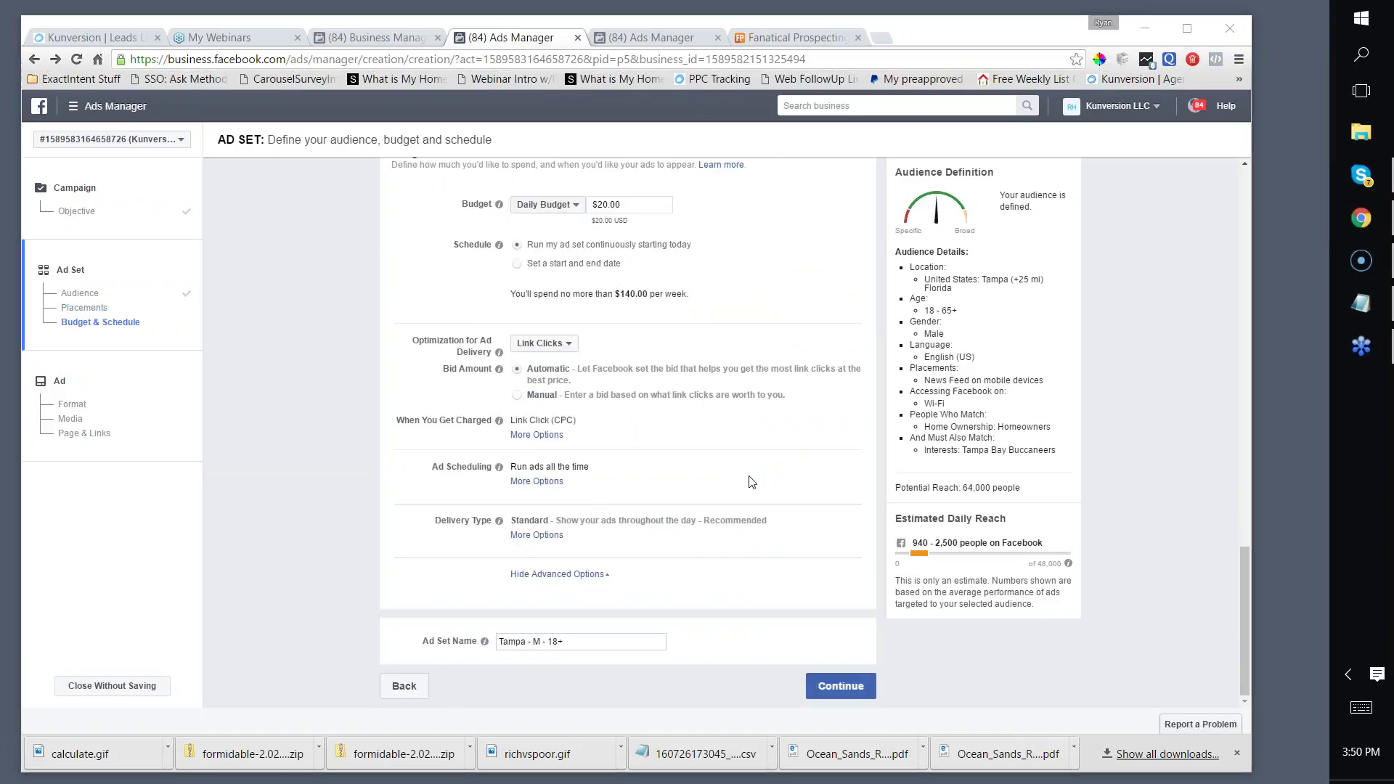
pyautogui.click(843, 688)
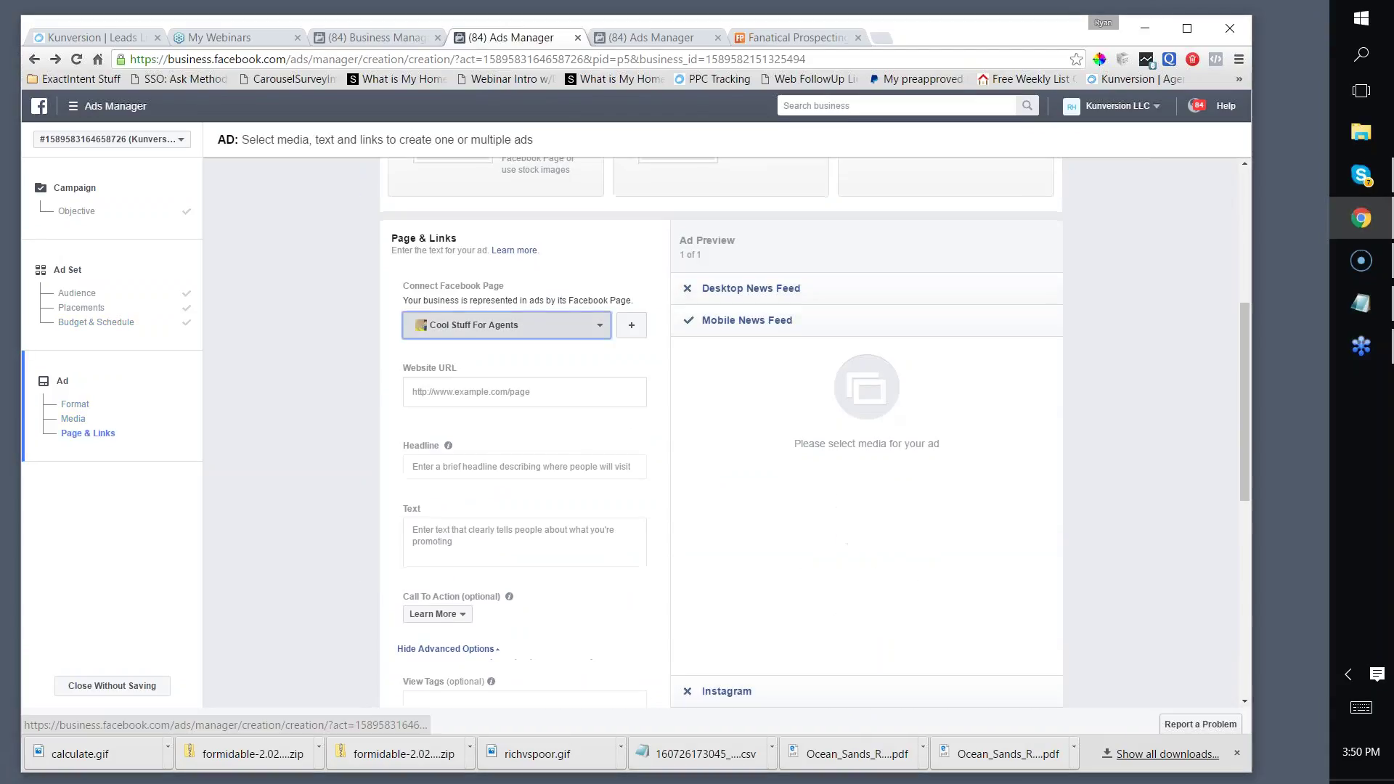
pyautogui.click(534, 325)
pyautogui.scroll(-10, 545, 436)
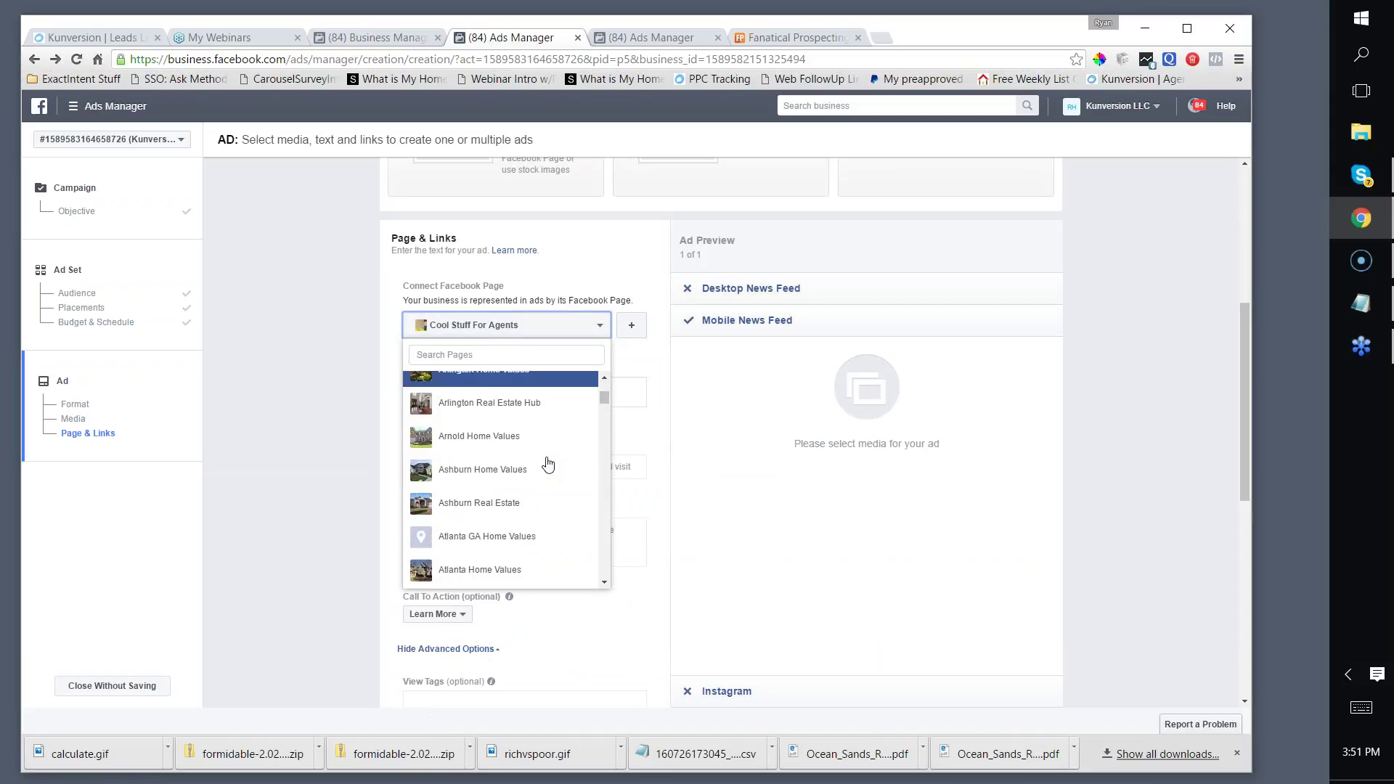
pyautogui.moveTo(605, 399); pyautogui.dragTo(597, 537)
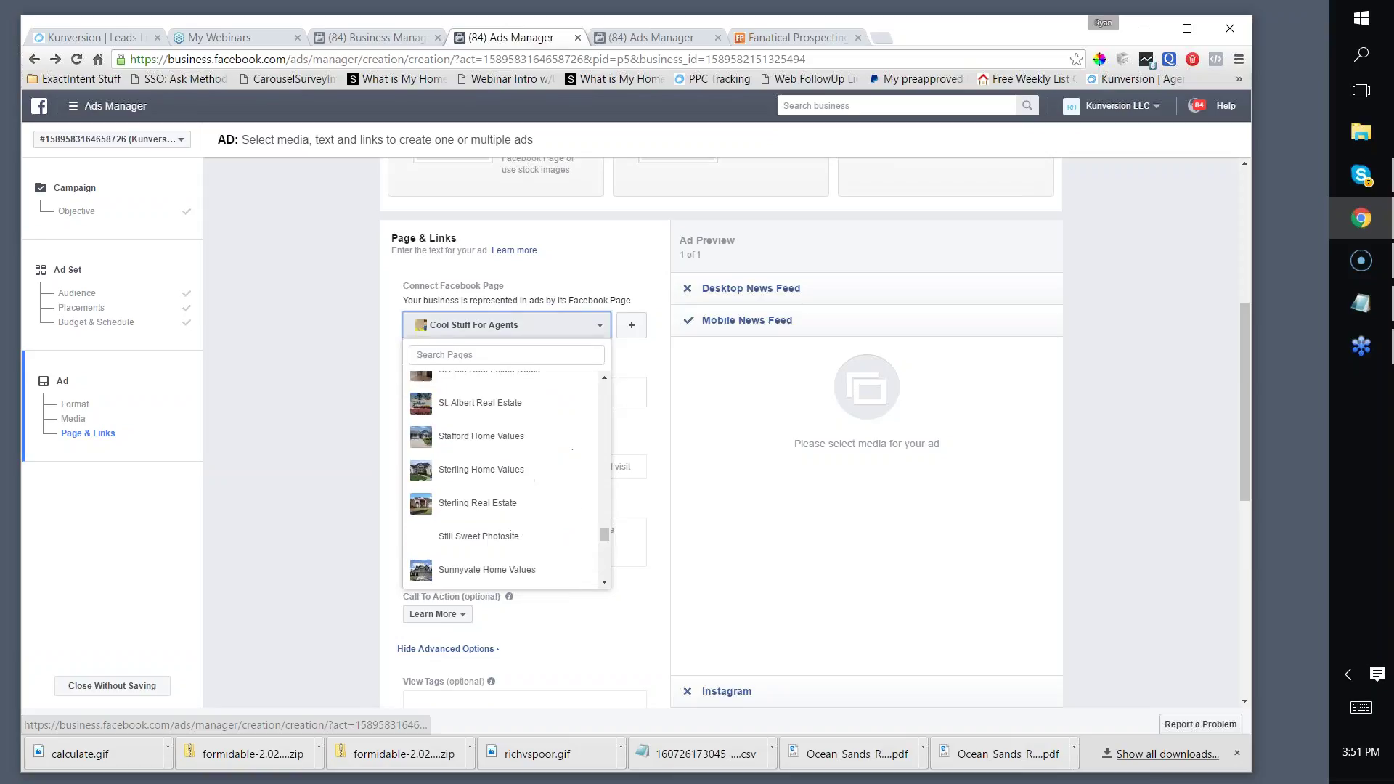
pyautogui.click(449, 355)
pyautogui.write('propertu')
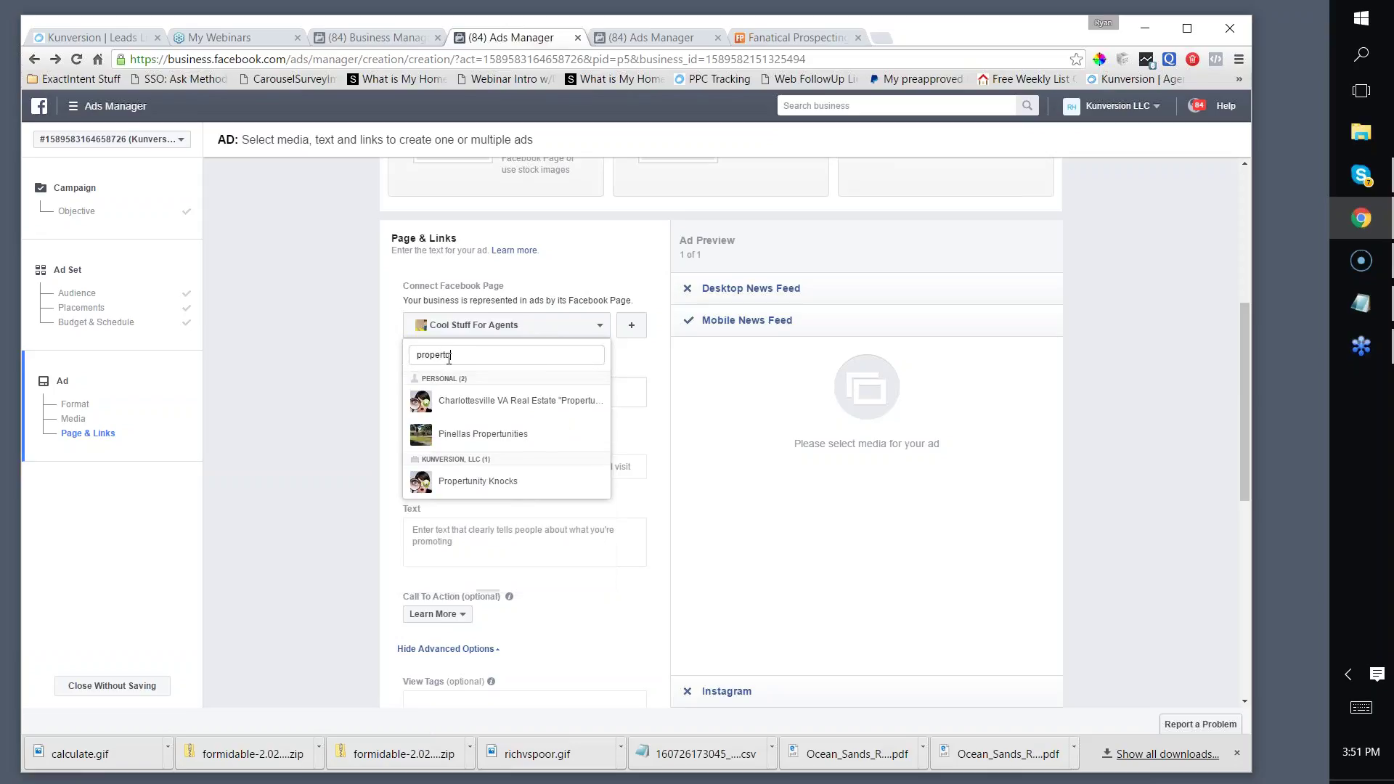
pyautogui.write('nity')
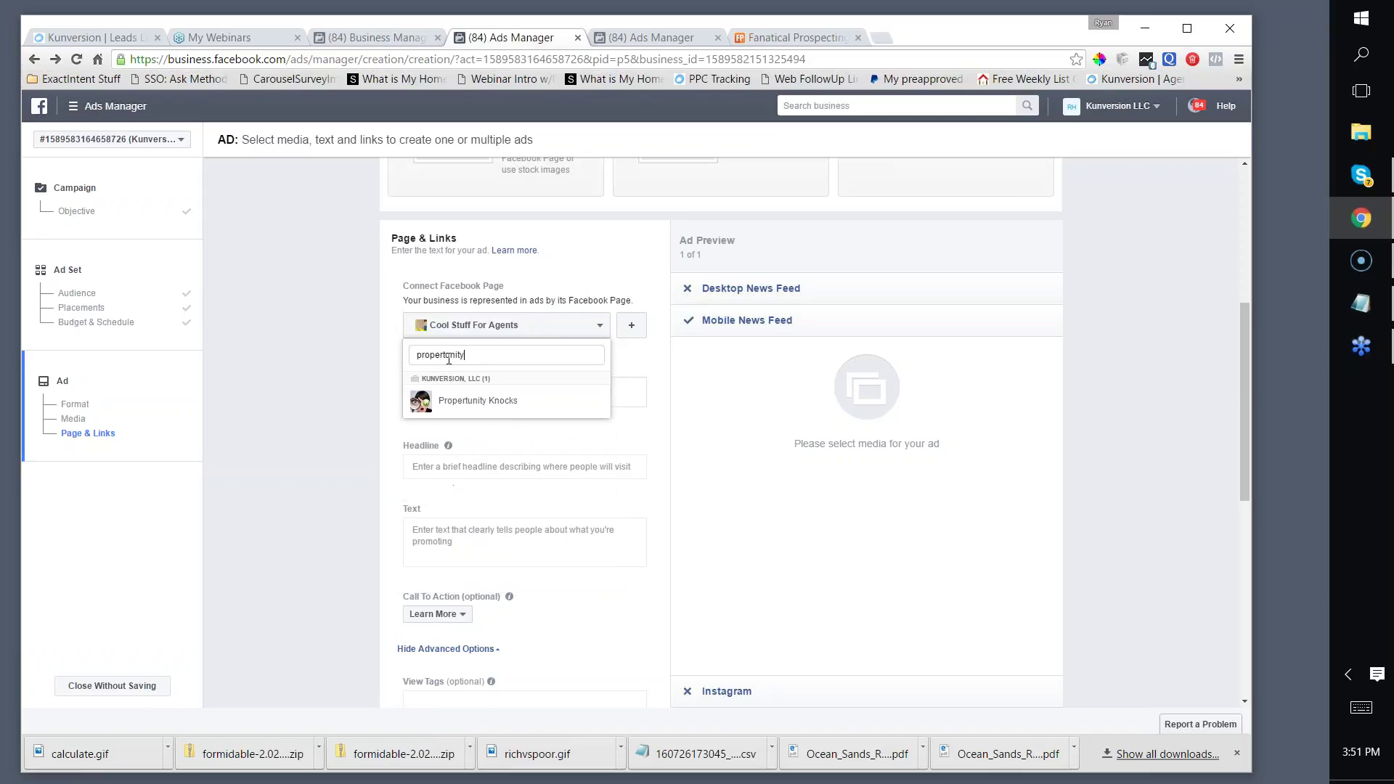
pyautogui.click(449, 405)
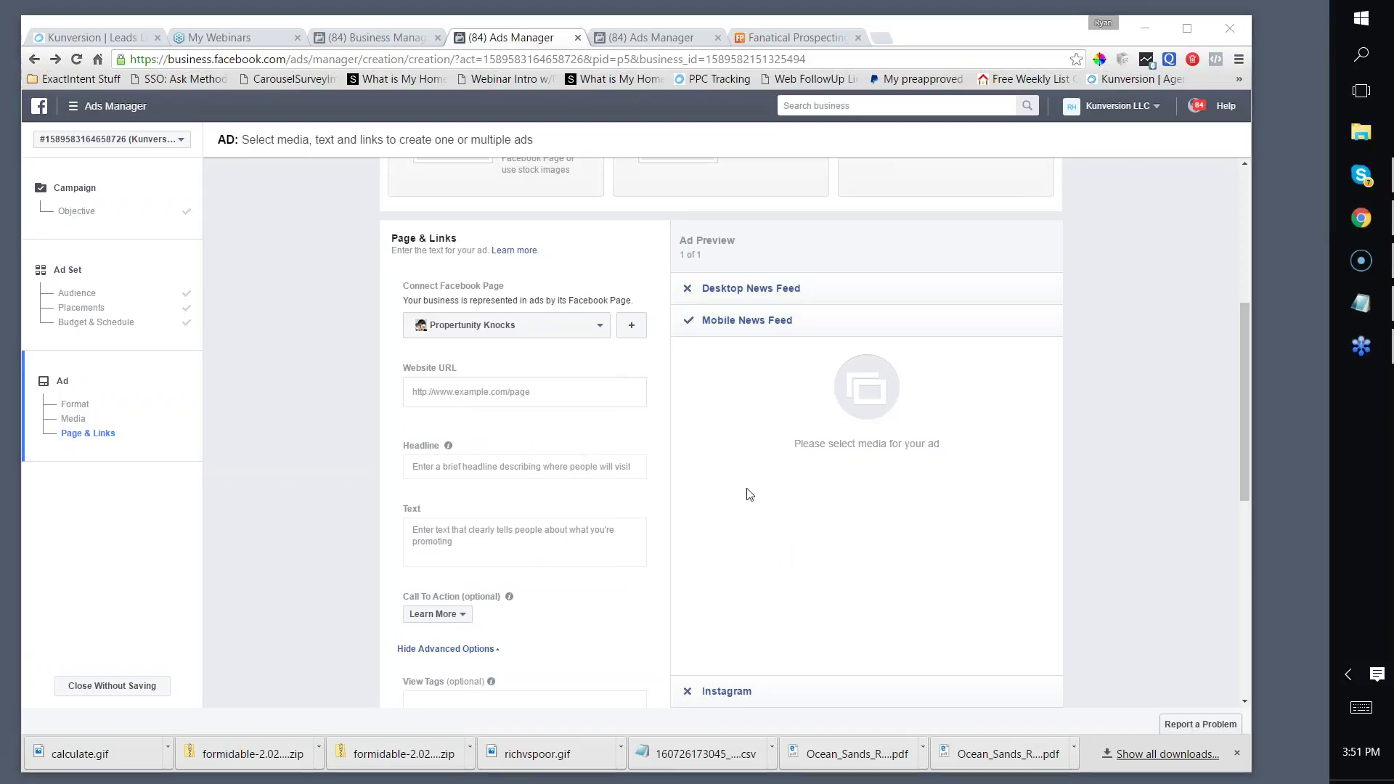
pyautogui.scroll(-2, 597, 389)
pyautogui.scroll(7, 598, 390)
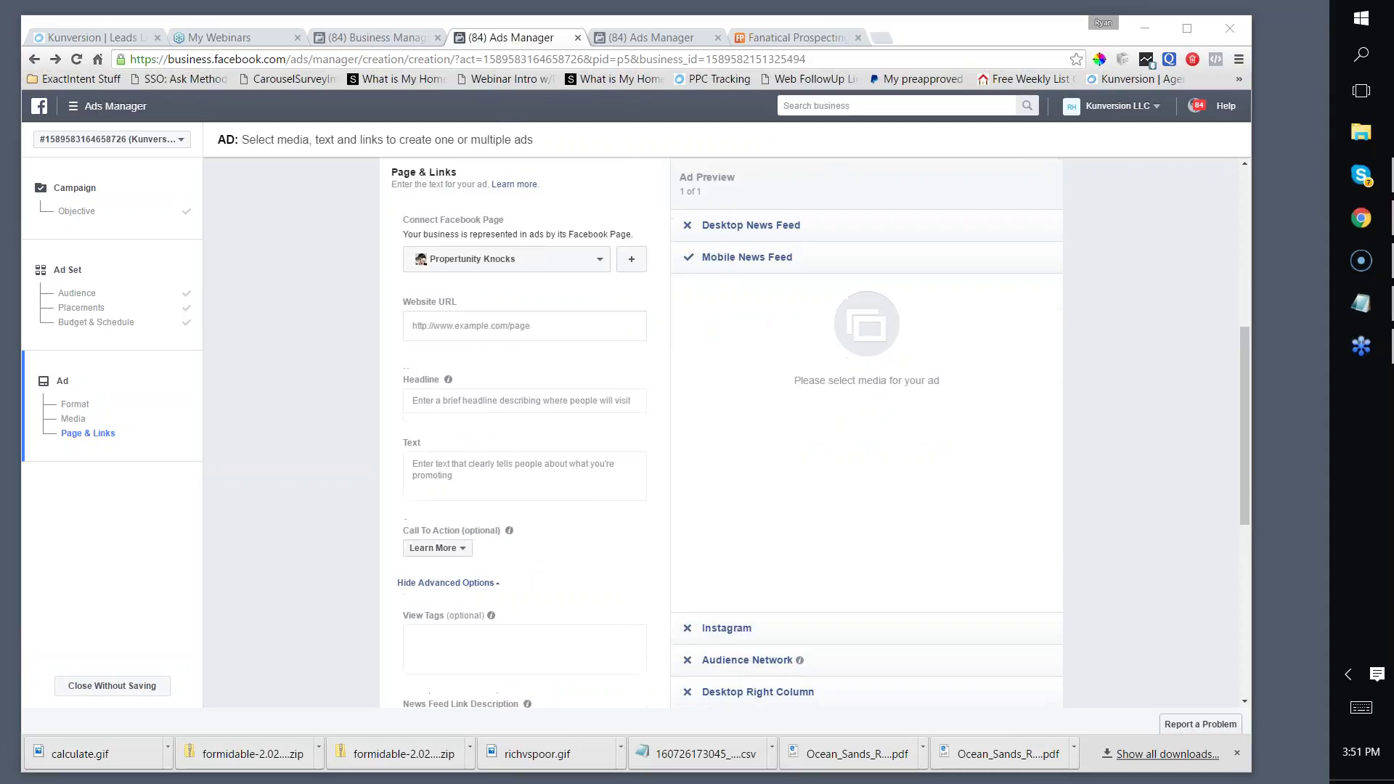
pyautogui.scroll(-2, 597, 389)
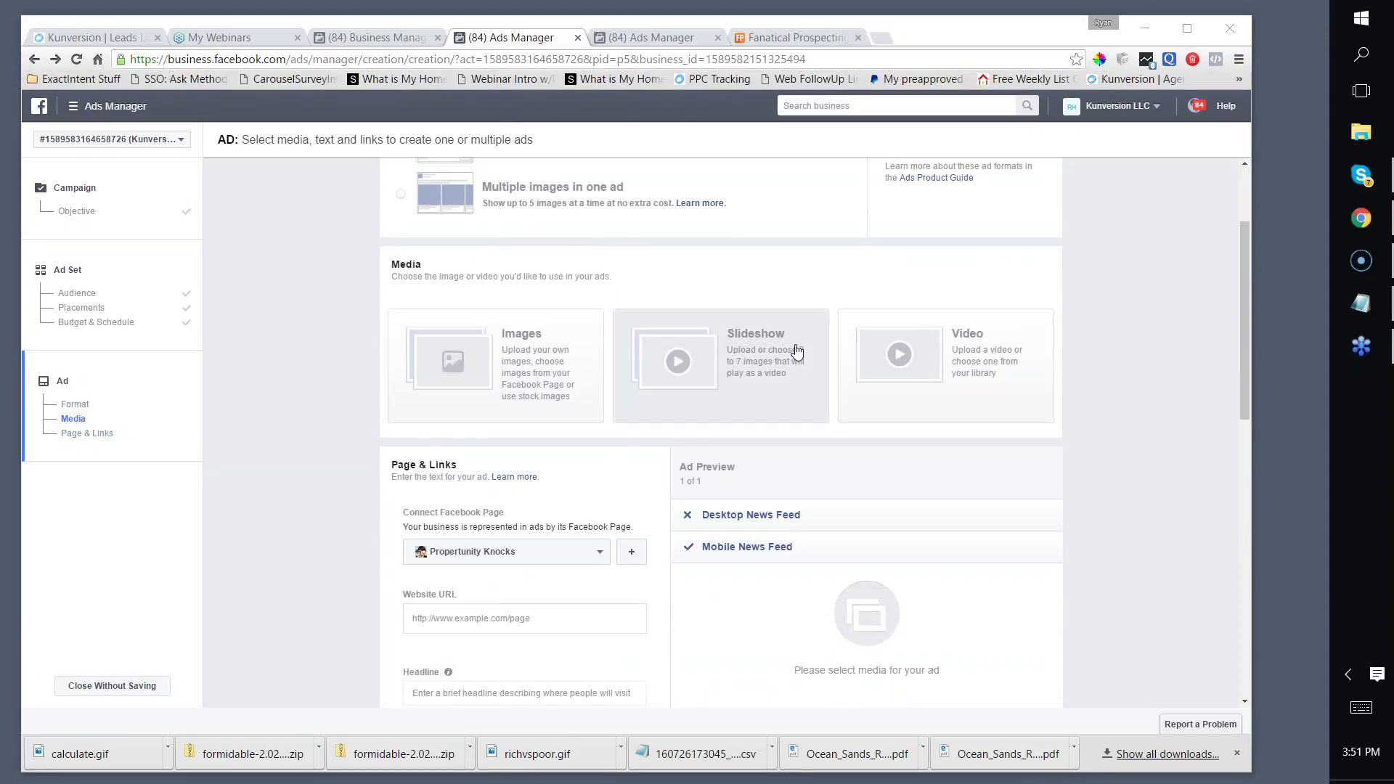
pyautogui.scroll(-1, 788, 354)
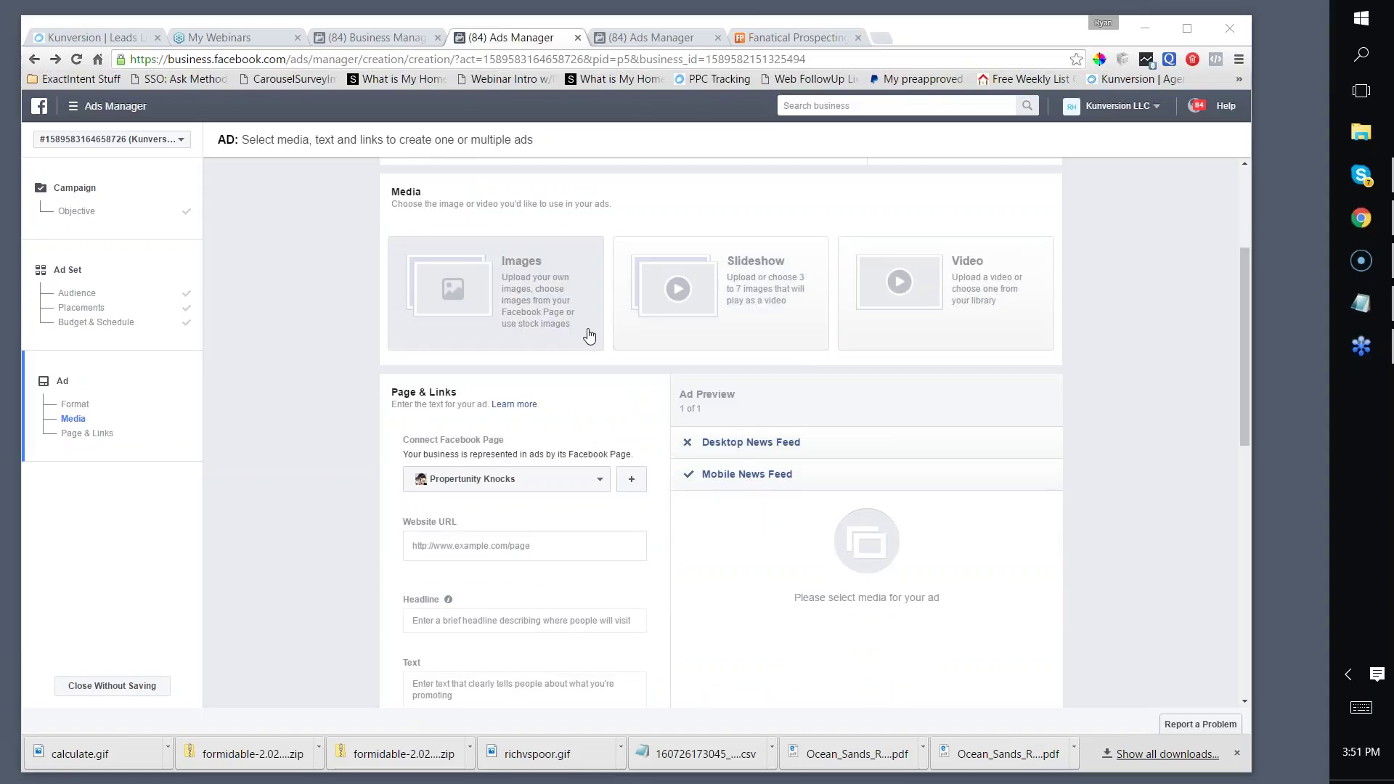
pyautogui.scroll(-1, 585, 348)
pyautogui.scroll(1, 482, 295)
# Step: Search the free stock images for 'tampa bay bucaneers' for a single-image ad
pyautogui.click(479, 300)
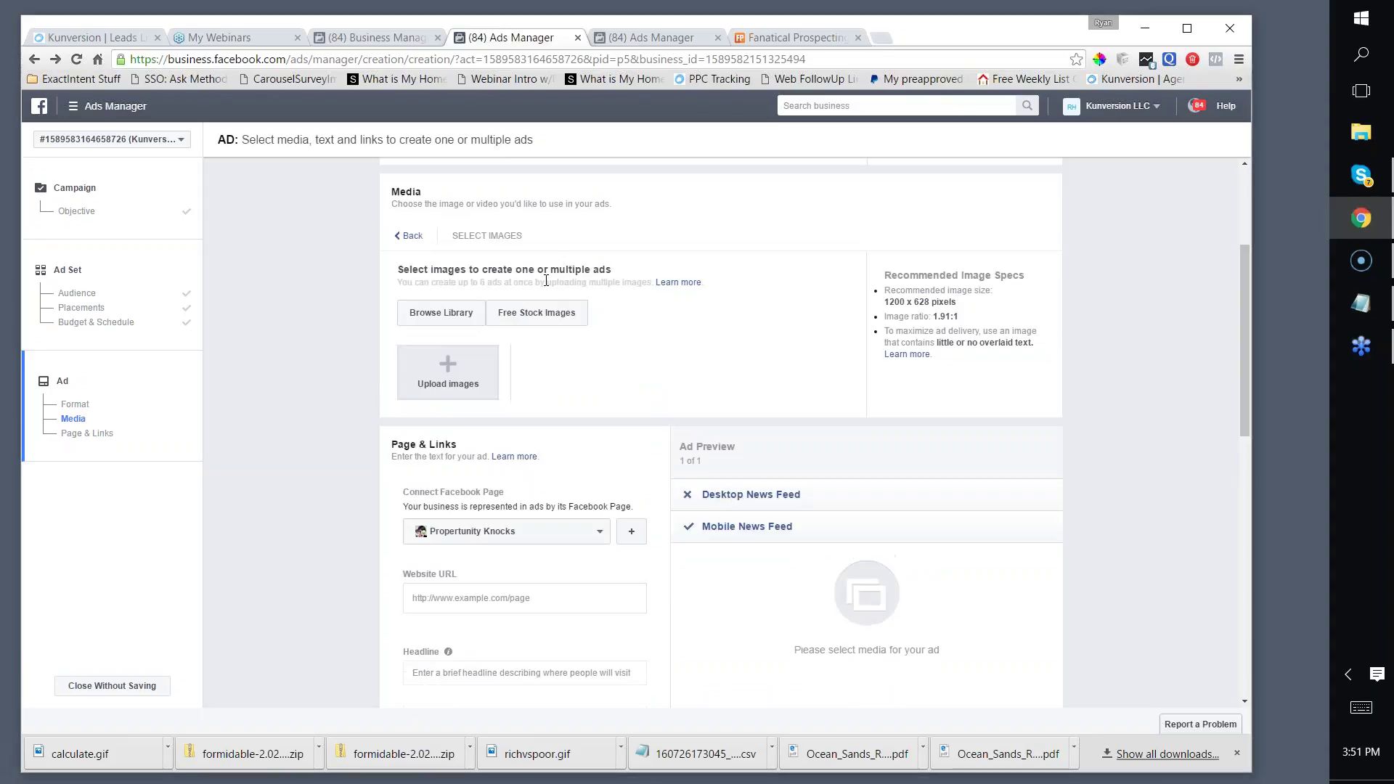
pyautogui.click(515, 327)
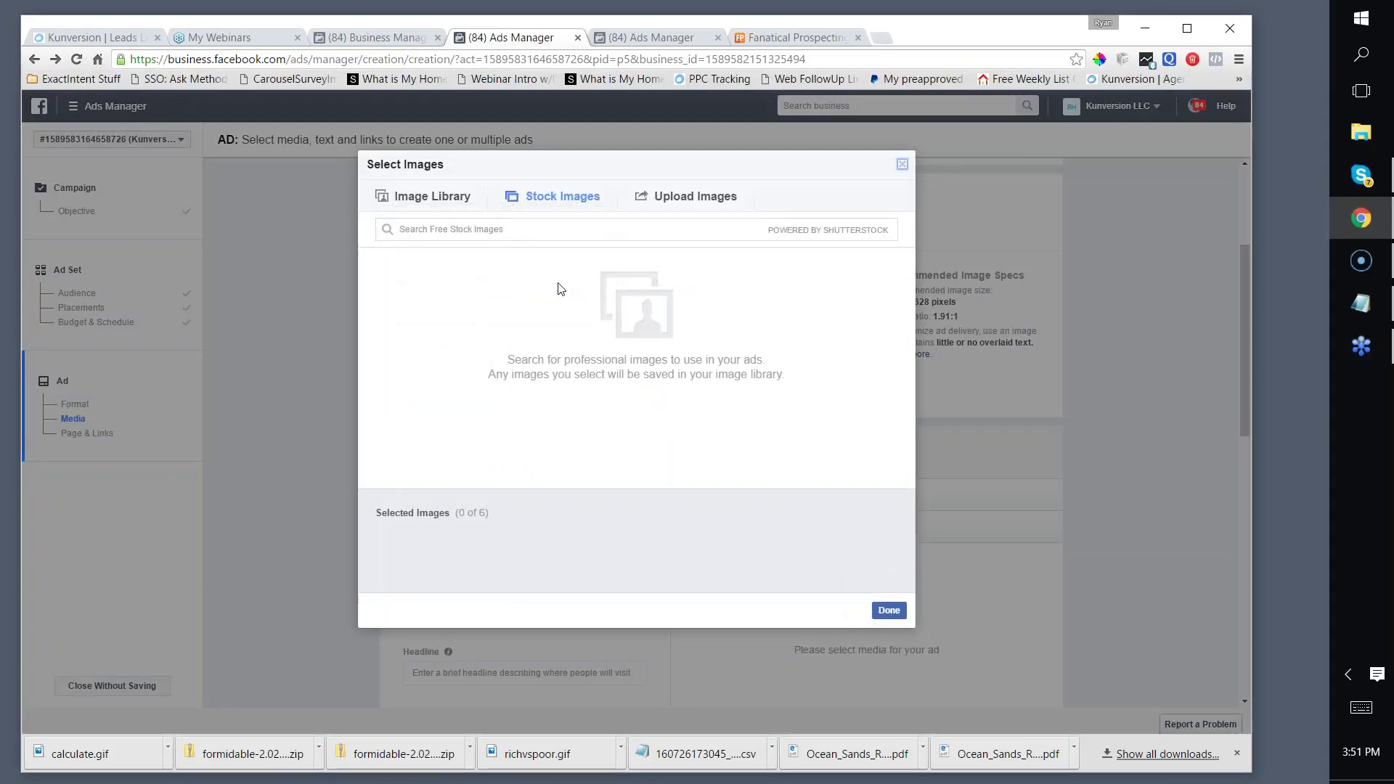
pyautogui.click(490, 230)
pyautogui.write('tampa bay buc')
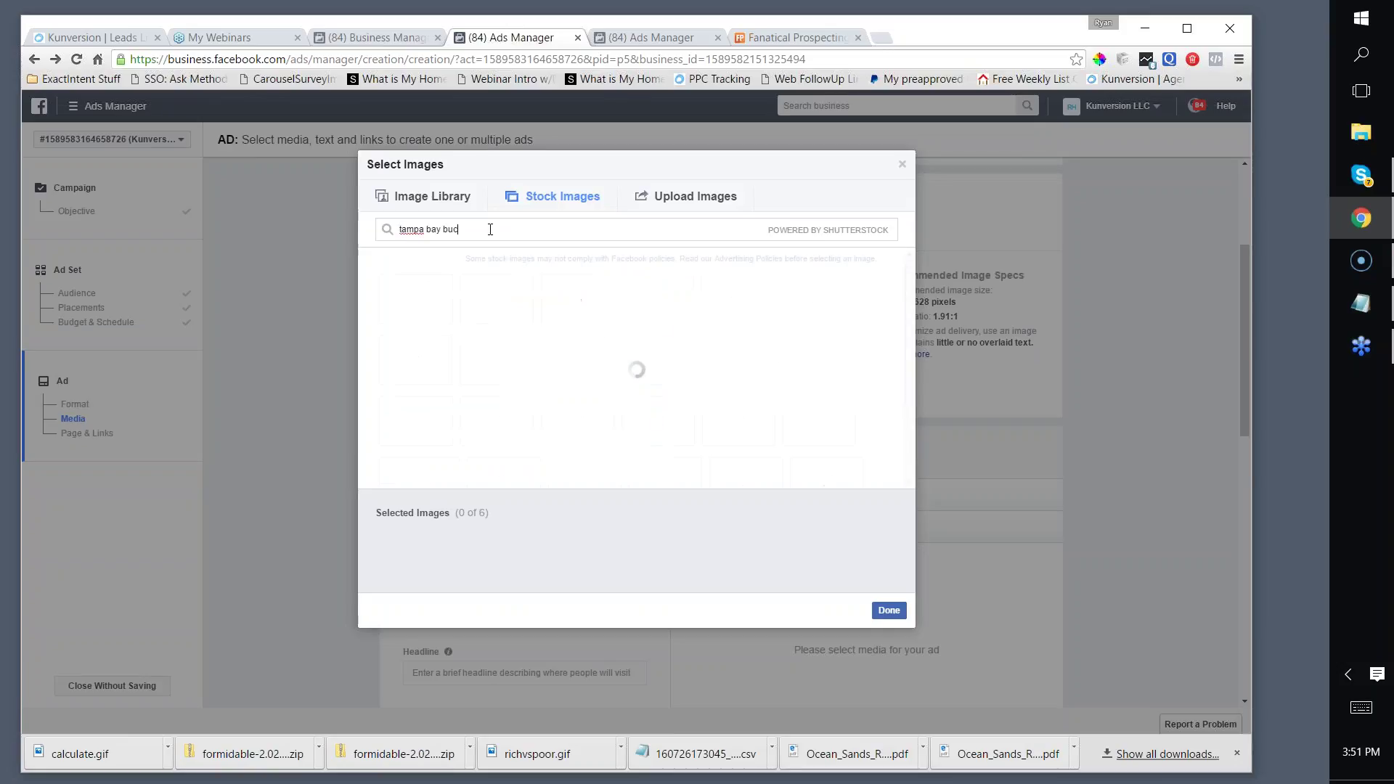
pyautogui.write('aneers')
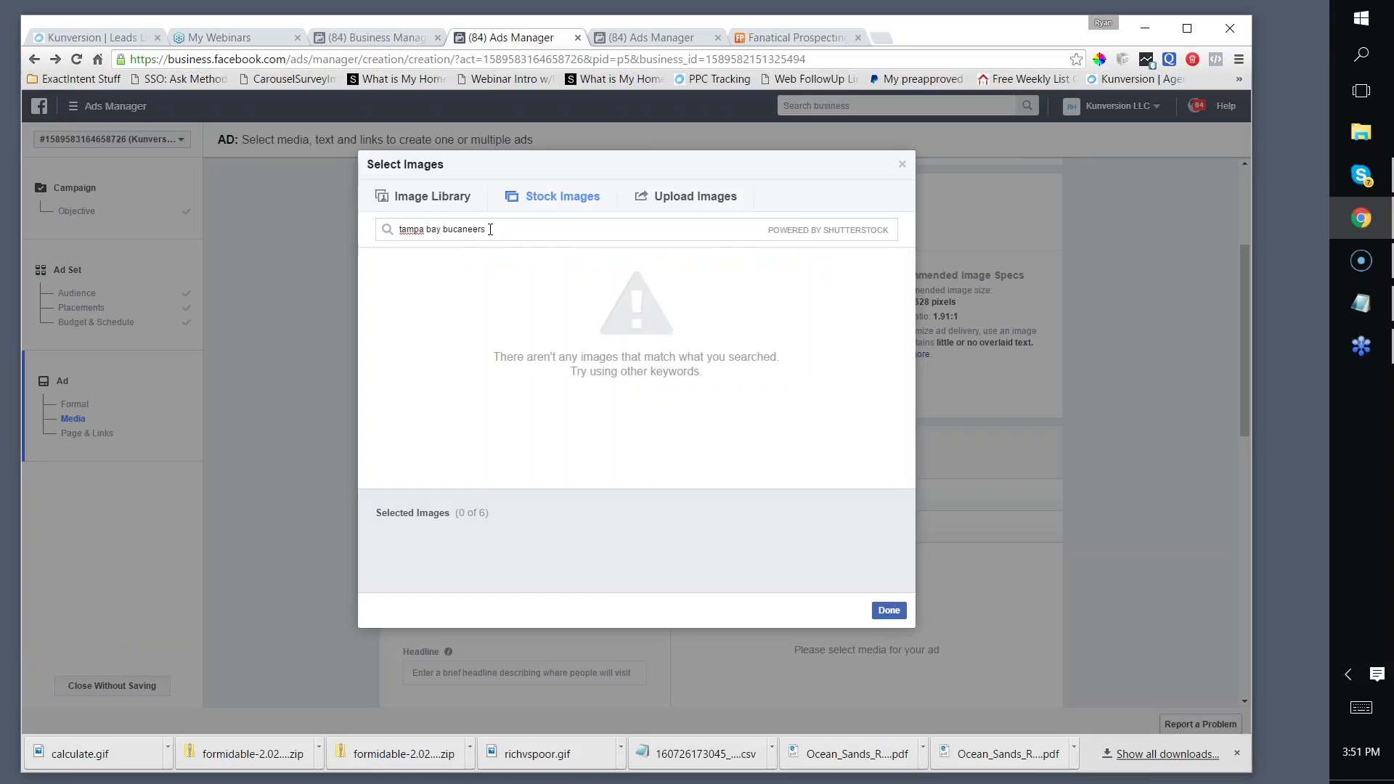
pyautogui.moveTo(490, 229); pyautogui.dragTo(392, 231)
pyautogui.click(791, 37)
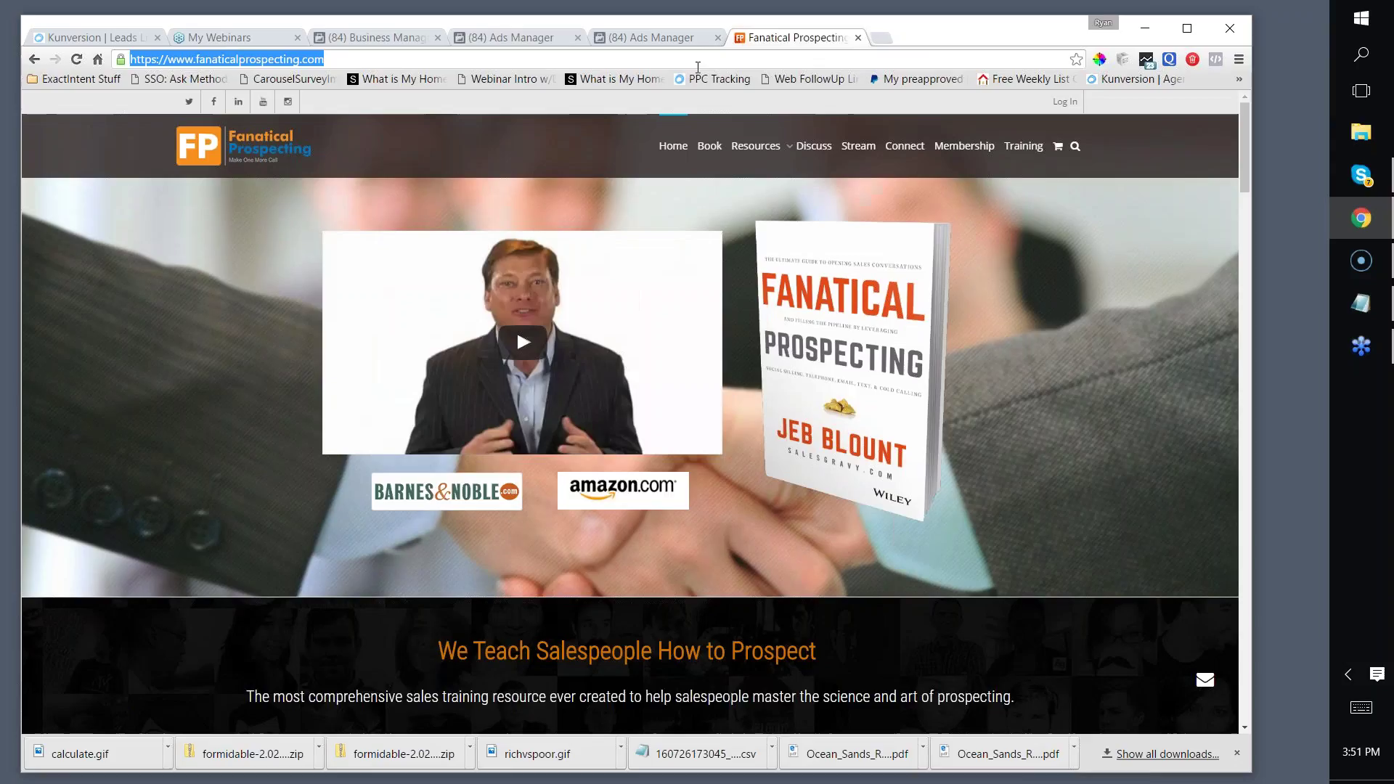
# Step: Run a Google Images search for 'bucaneers tampa'
pyautogui.write('images.google')
pyautogui.press('Return')
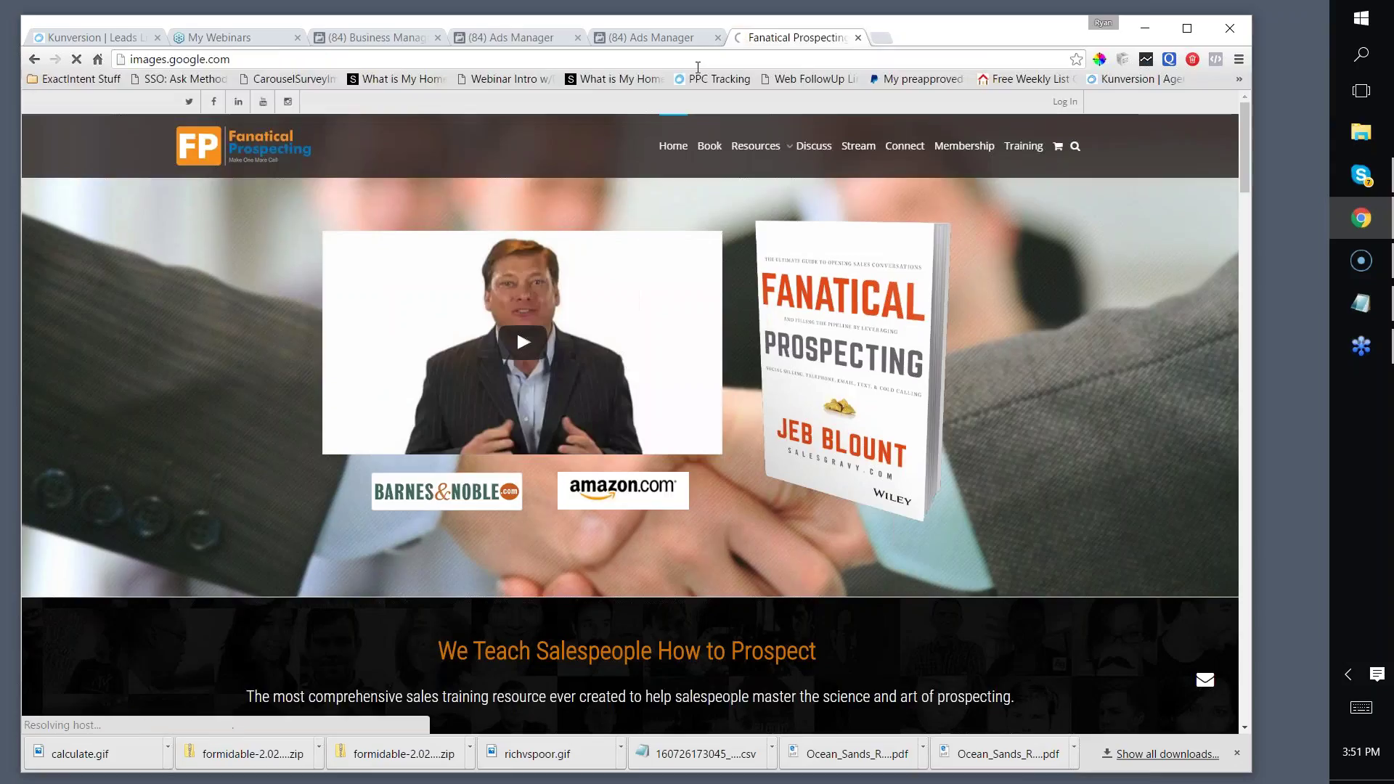
pyautogui.write('bu')
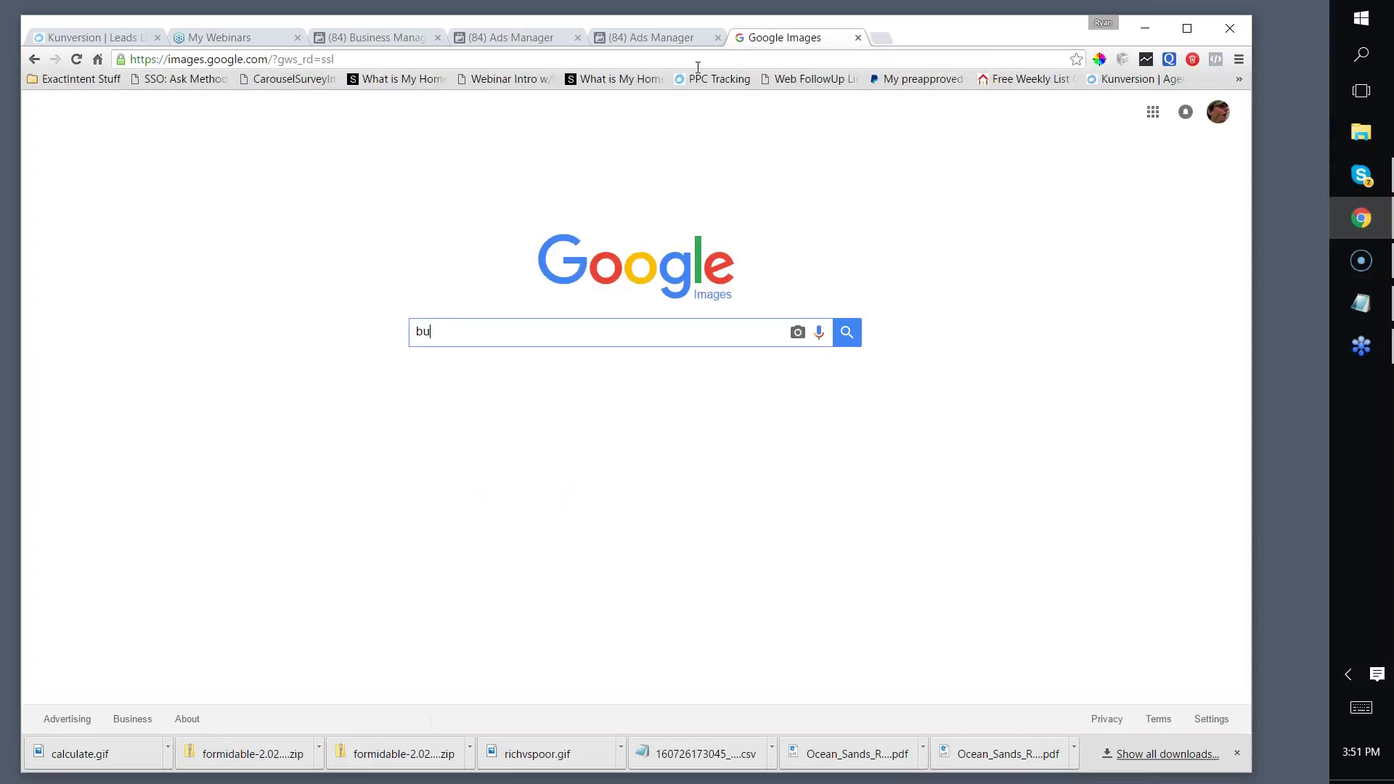
pyautogui.write('cann')
pyautogui.press('BackSpace')
pyautogui.write('eers')
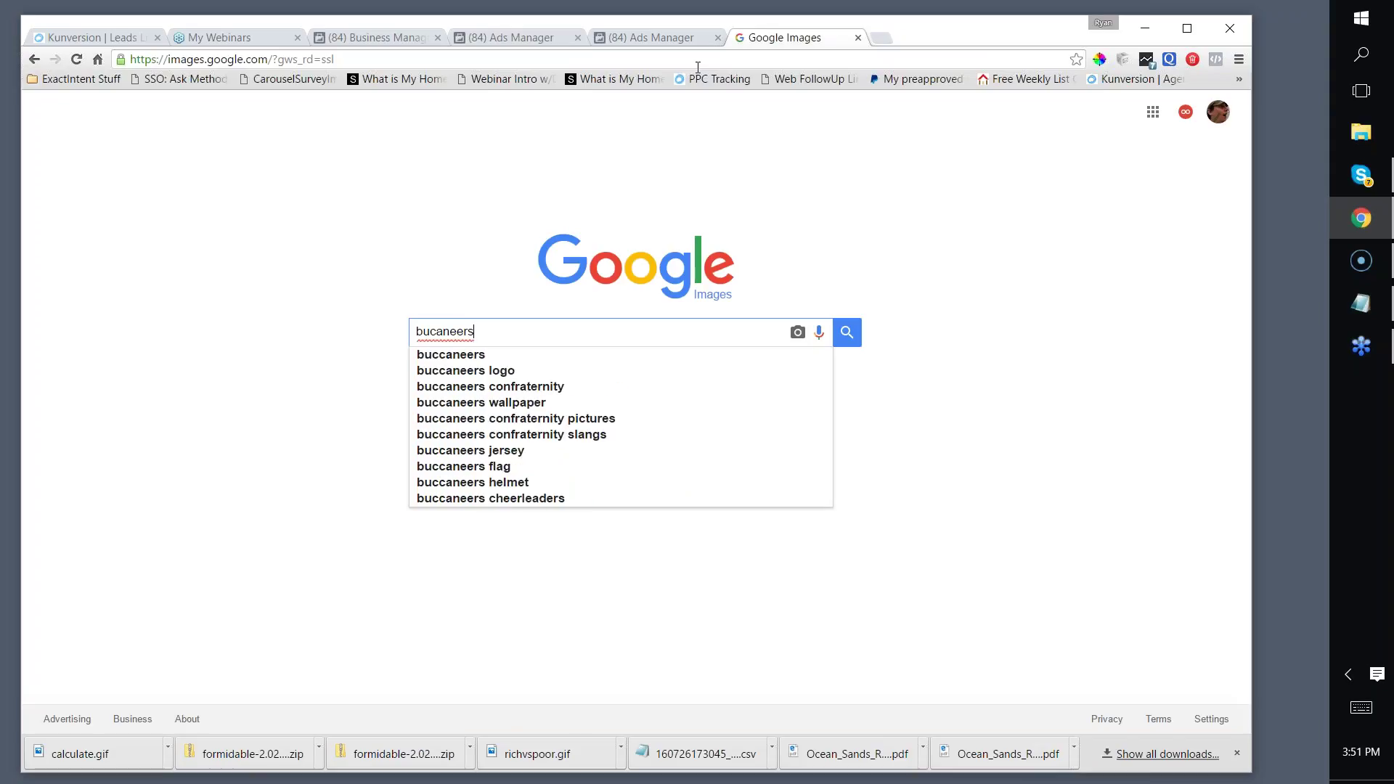
pyautogui.write(' tampa')
pyautogui.press('Return')
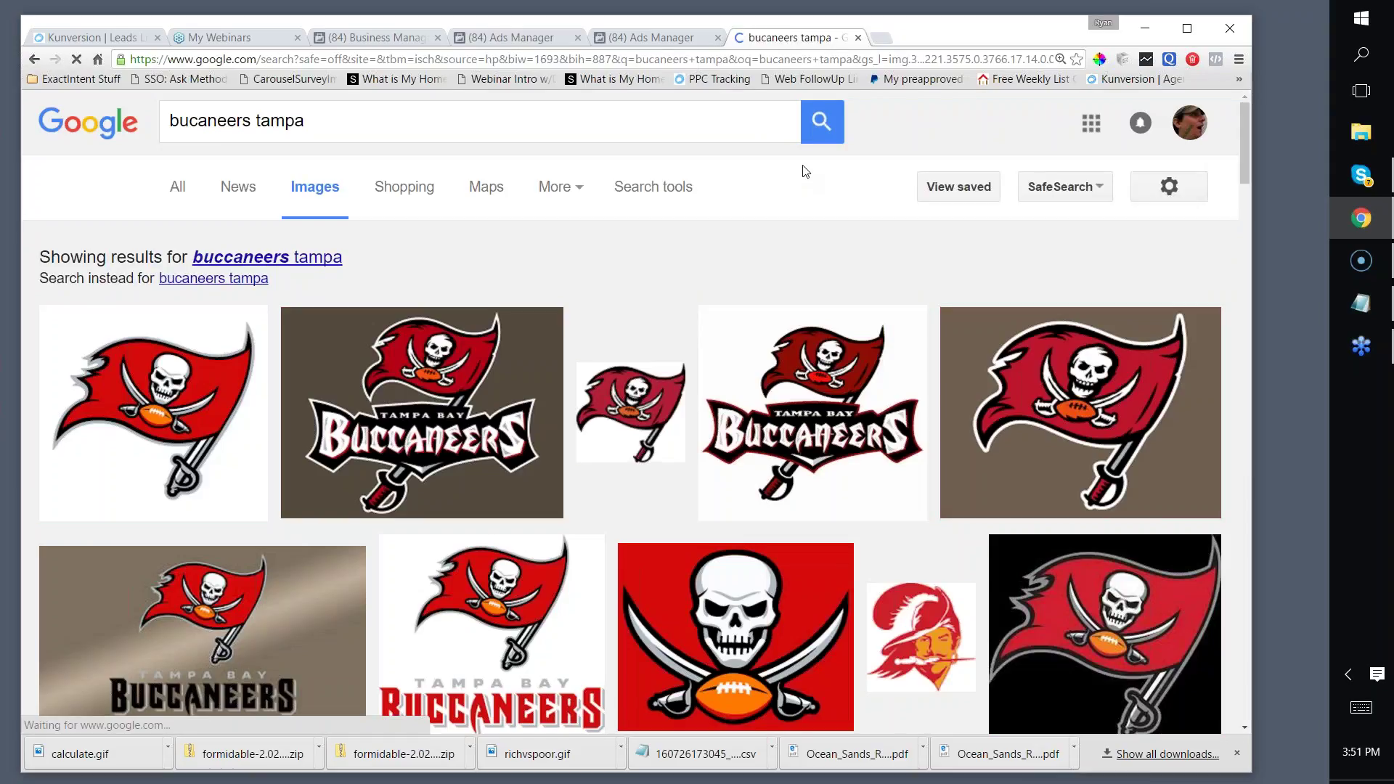
# Step: Open the first flag logo result as a full-size image
pyautogui.scroll(-3, 748, 229)
pyautogui.scroll(-2, 1074, 186)
pyautogui.scroll(-3, 486, 292)
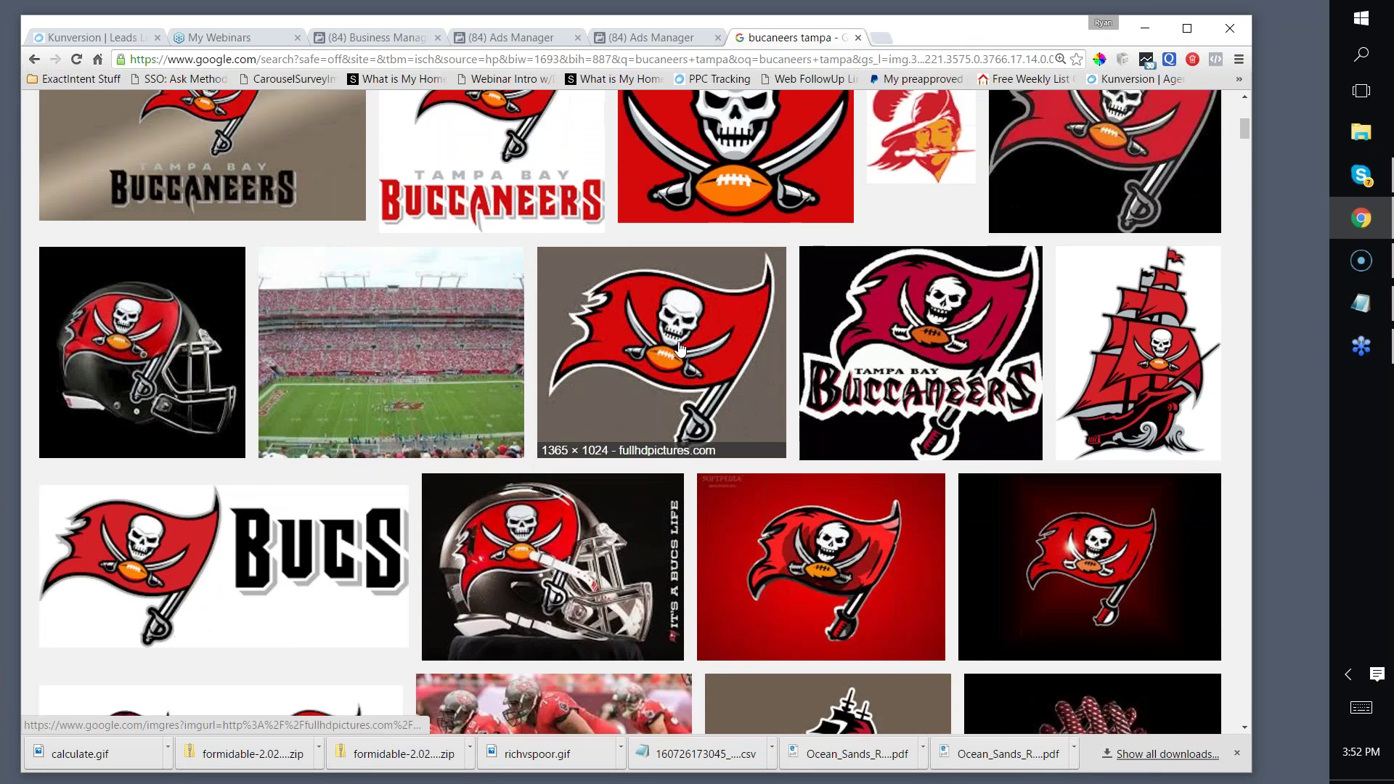
pyautogui.scroll(5, 631, 360)
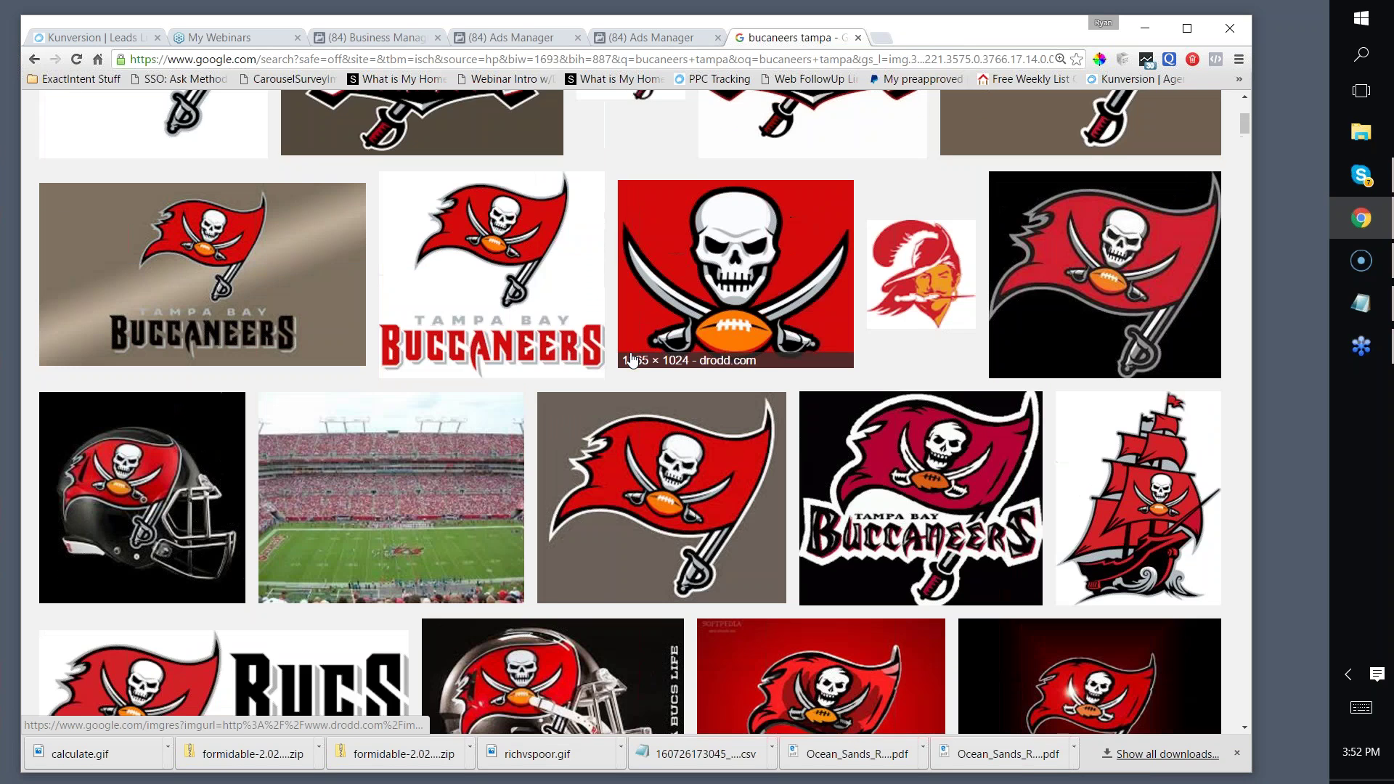
pyautogui.scroll(1, 631, 359)
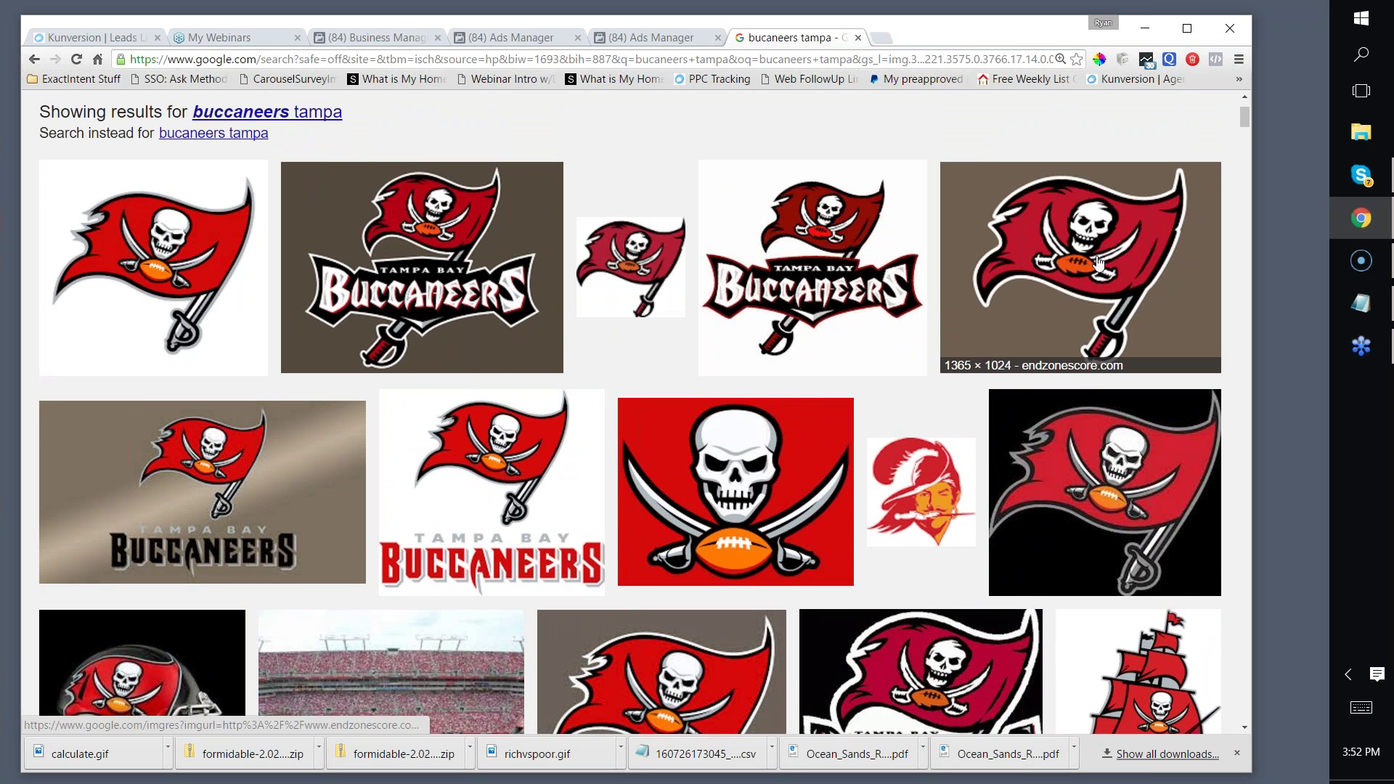
pyautogui.click(171, 255)
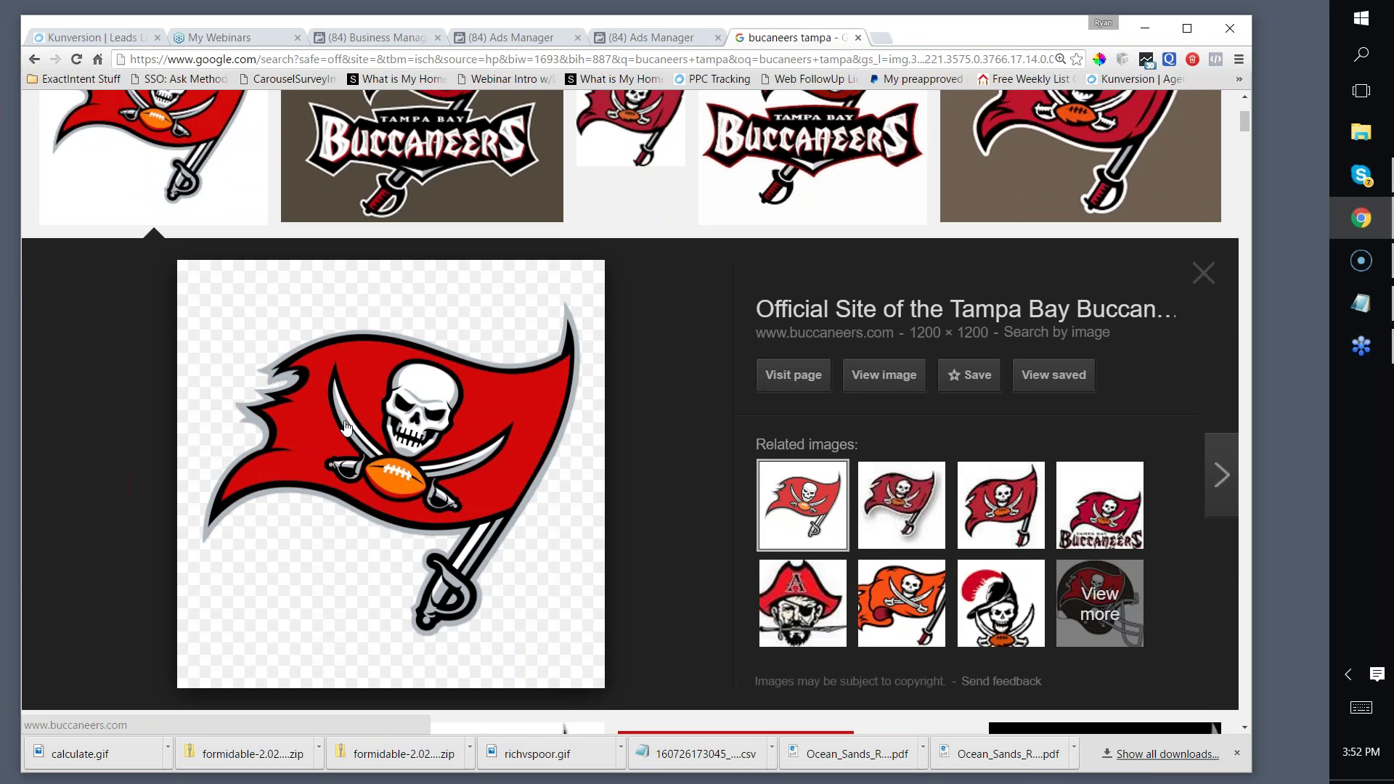
pyautogui.click(895, 383)
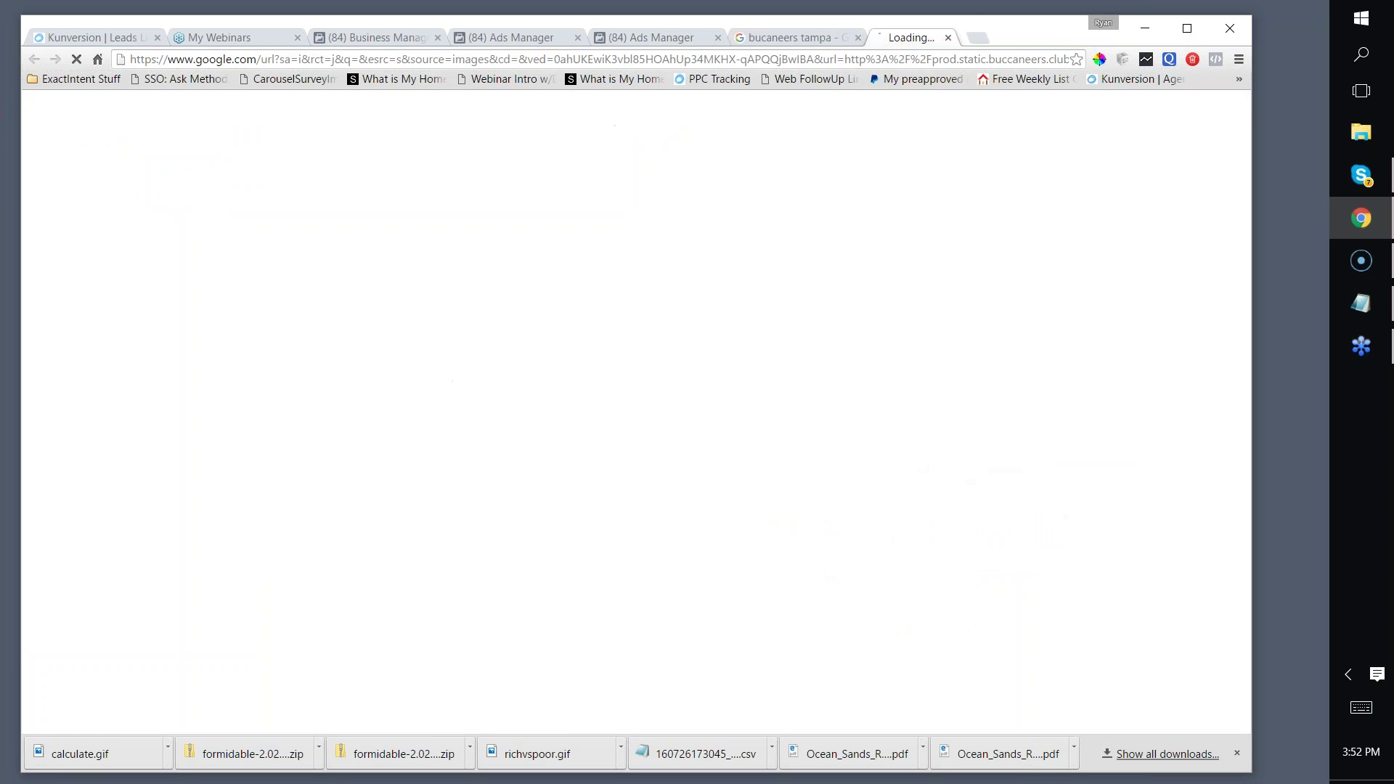
# Step: Capture the Buccaneers flag logo with Lightshot and save it as Screenshot_189.png
pyautogui.press('Print')
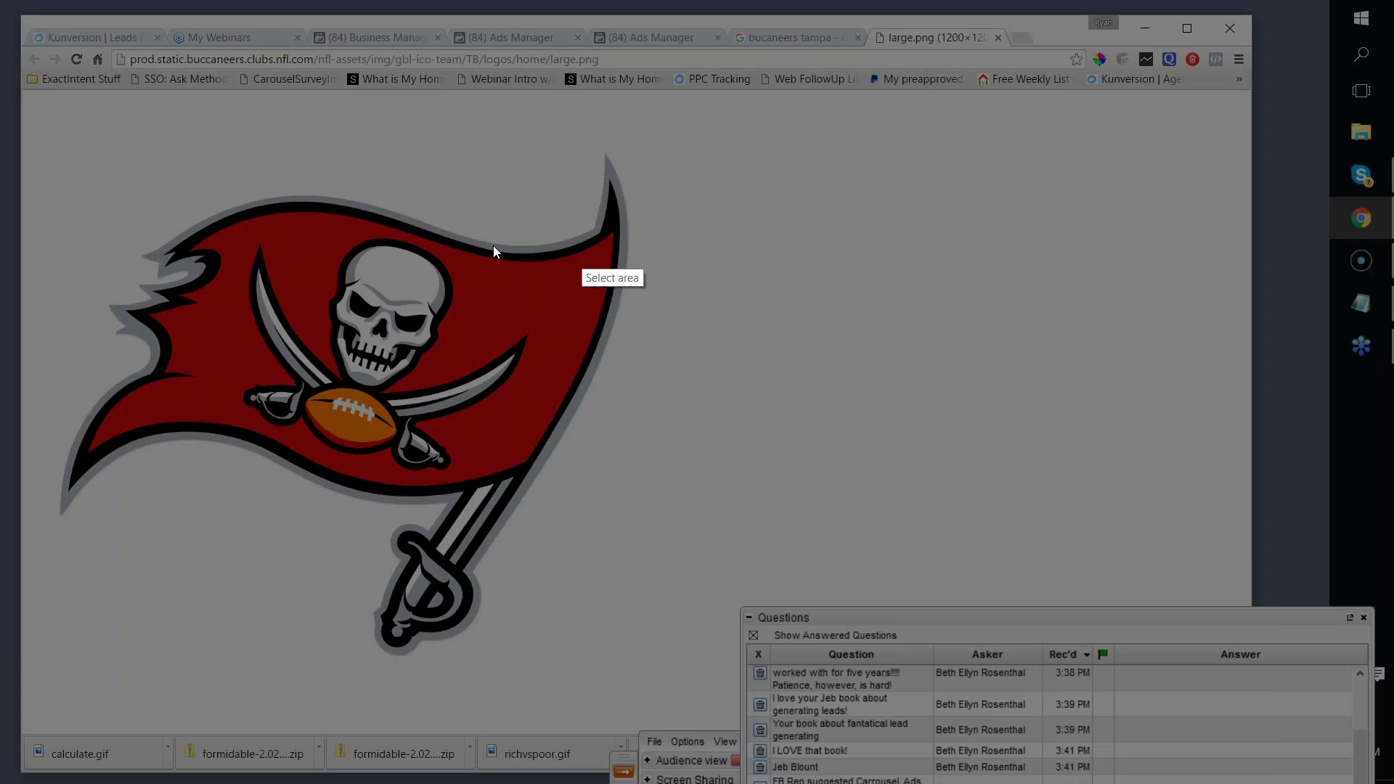
pyautogui.moveTo(63, 208)
pyautogui.mouseDown()
pyautogui.moveTo(298, 280)
pyautogui.moveTo(722, 501)
pyautogui.mouseUp()
pyautogui.click(686, 516)
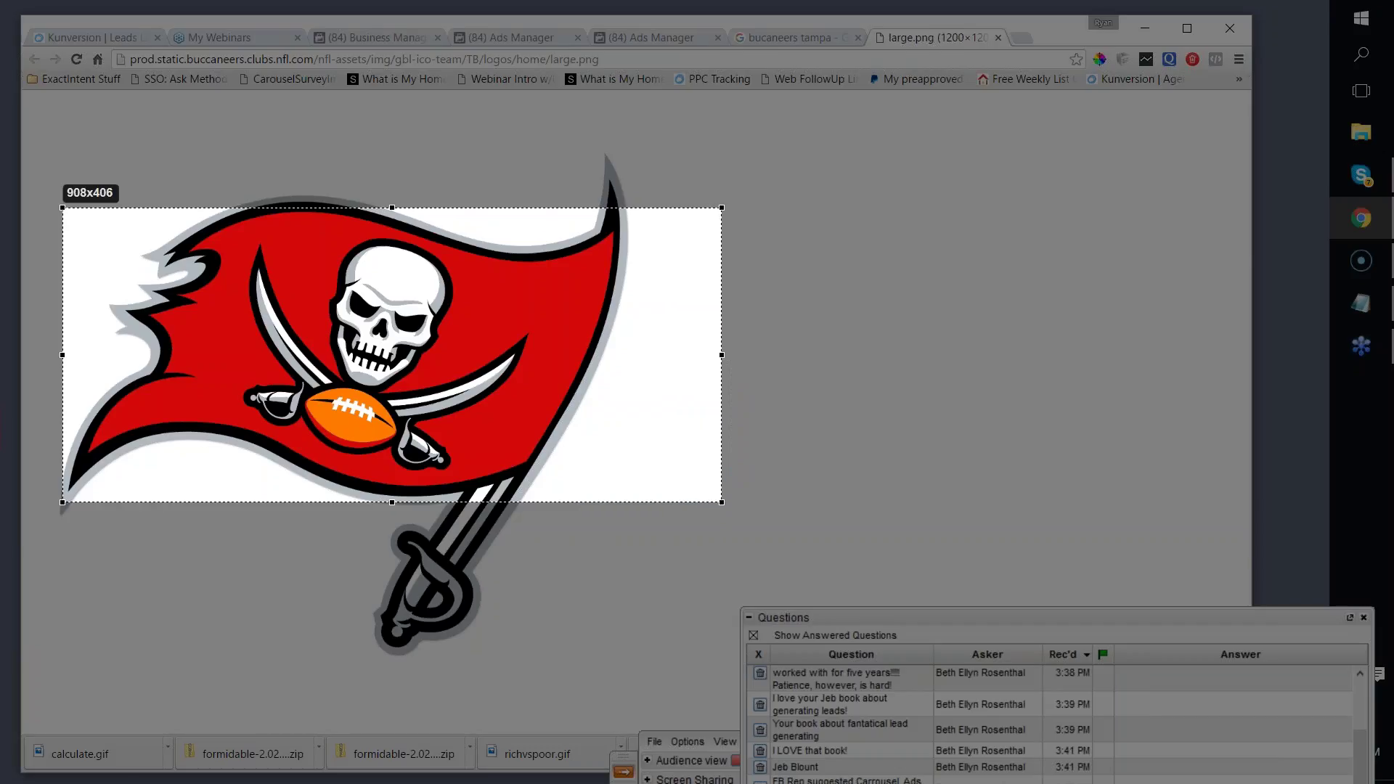
pyautogui.click(501, 345)
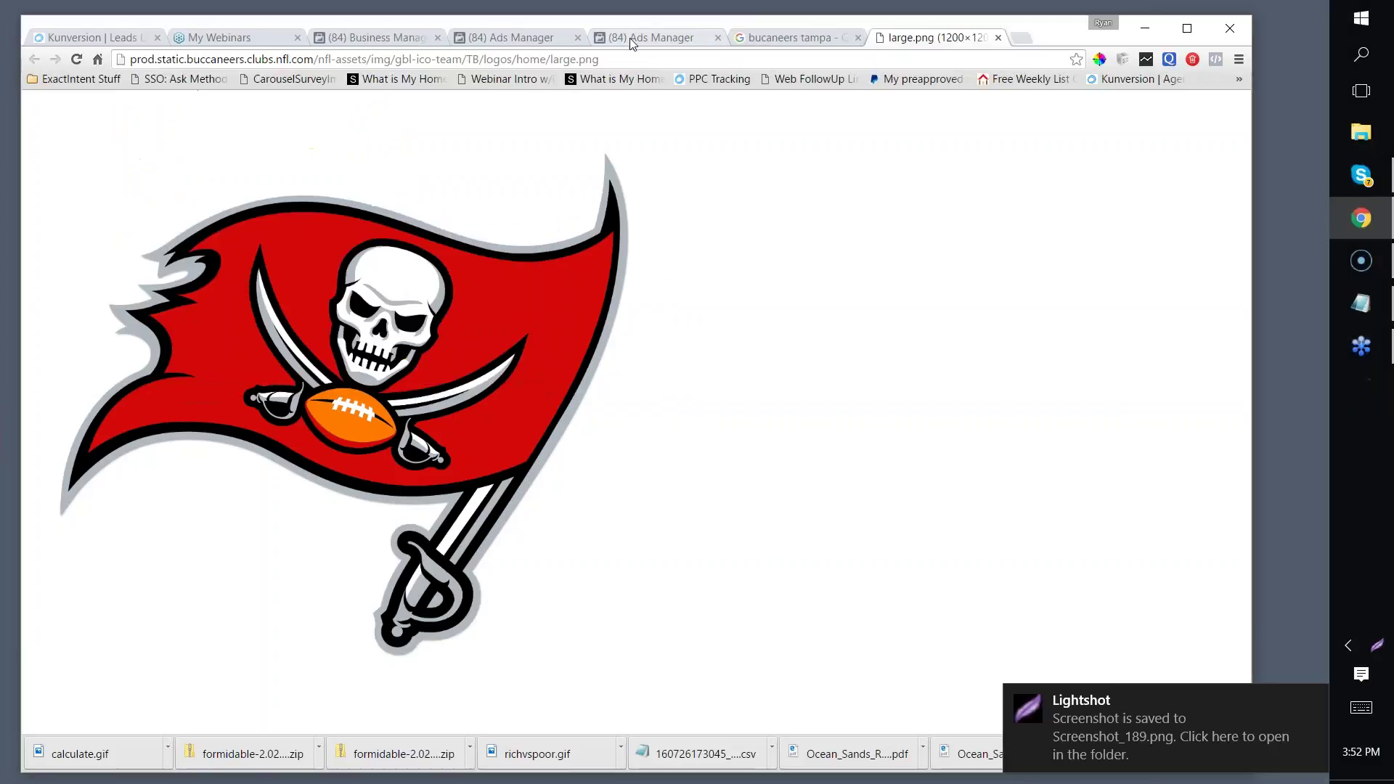
pyautogui.click(623, 39)
pyautogui.click(482, 37)
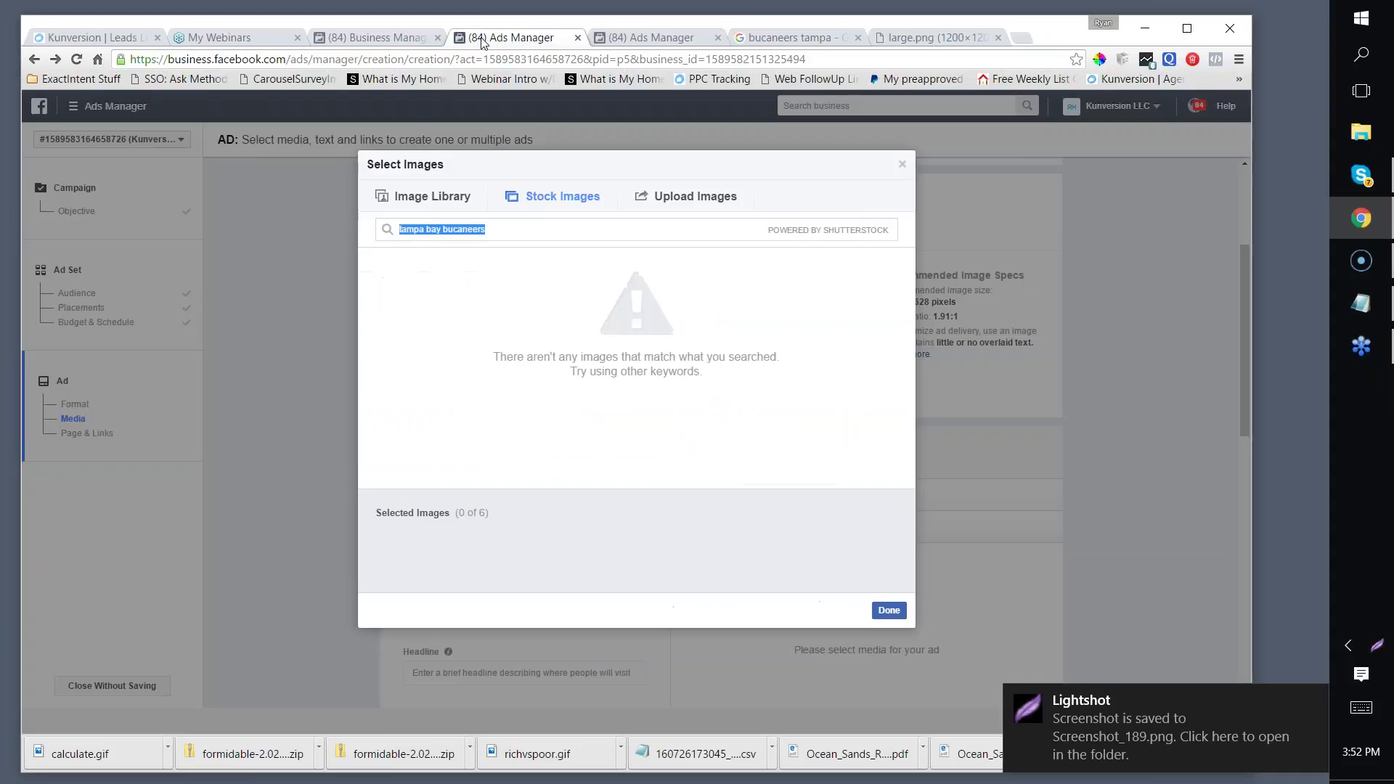
# Step: Upload Screenshot_189 from the computer as the ad's image
pyautogui.click(1118, 278)
pyautogui.scroll(-3, 628, 368)
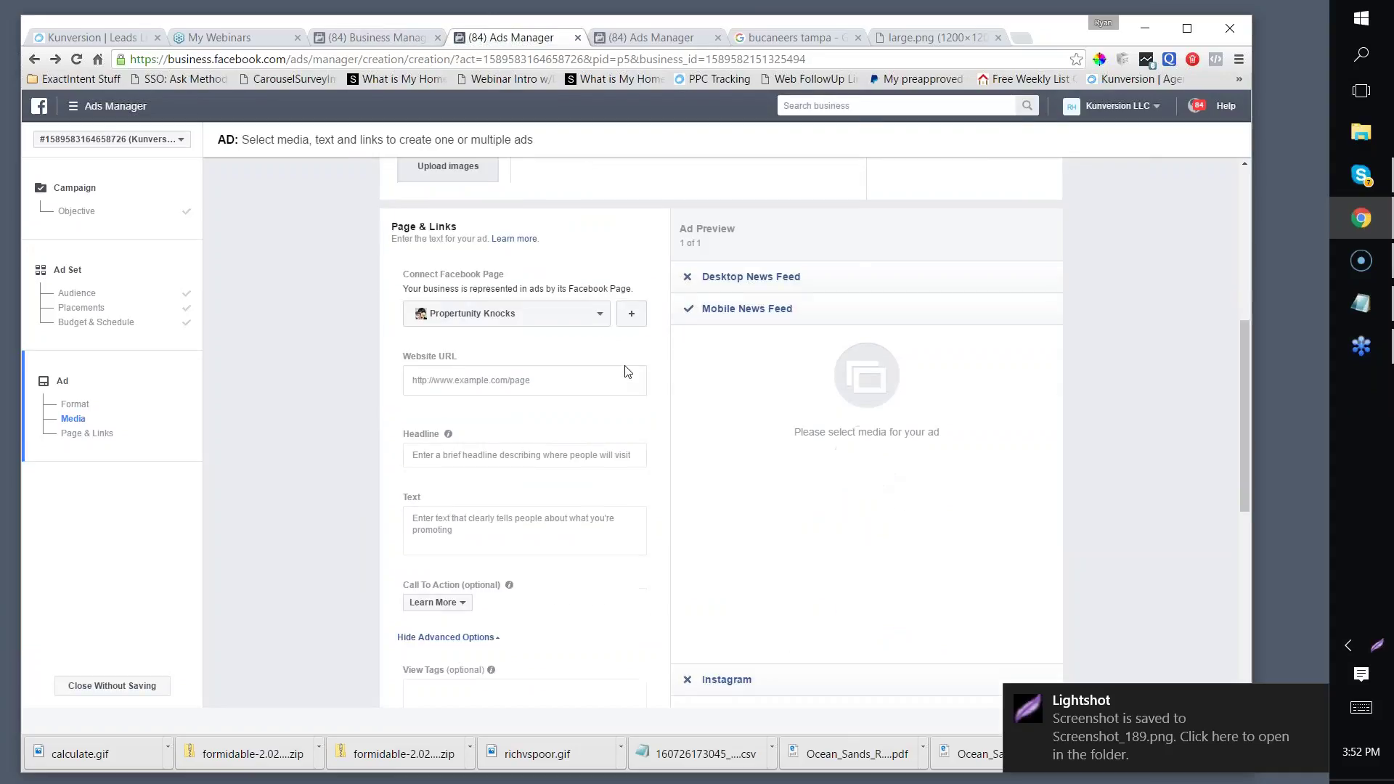
pyautogui.click(462, 380)
pyautogui.scroll(2, 446, 300)
pyautogui.click(446, 297)
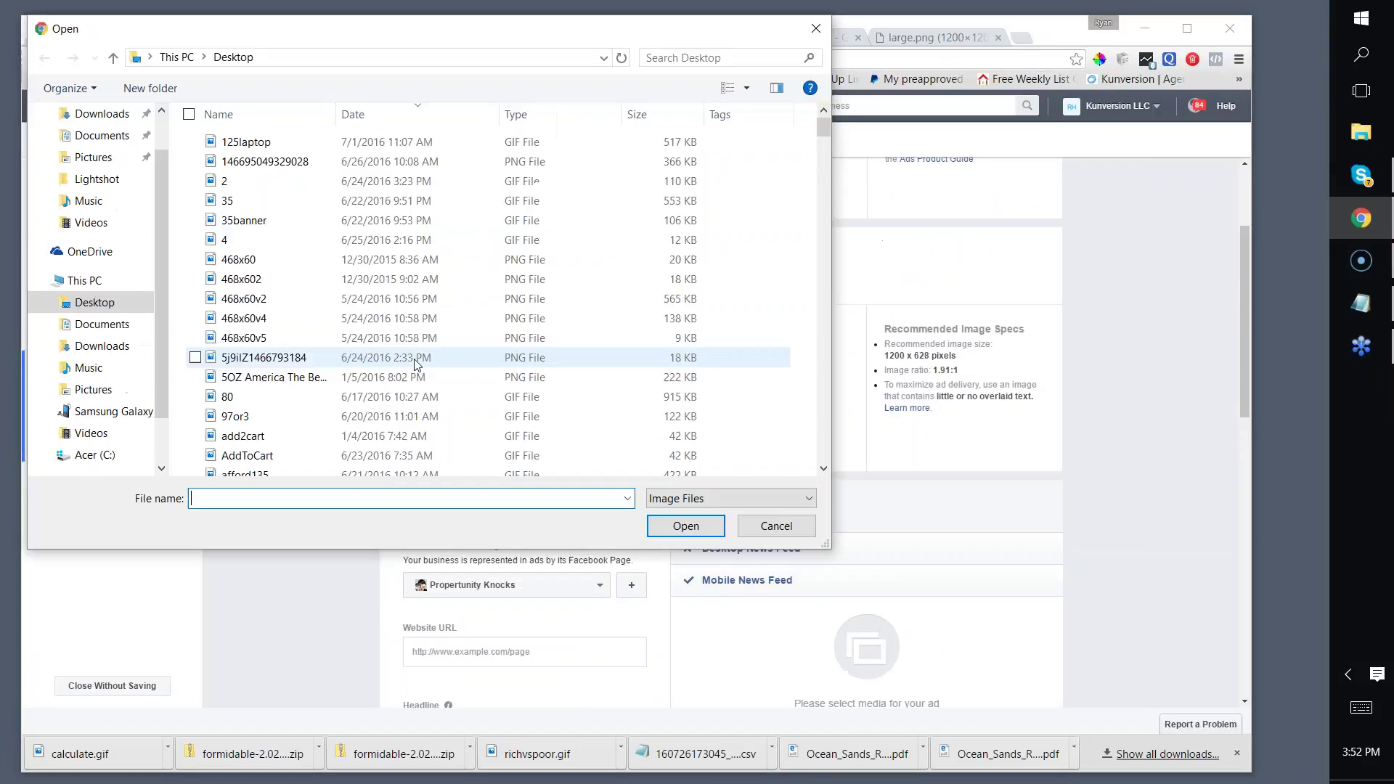
pyautogui.click(272, 162)
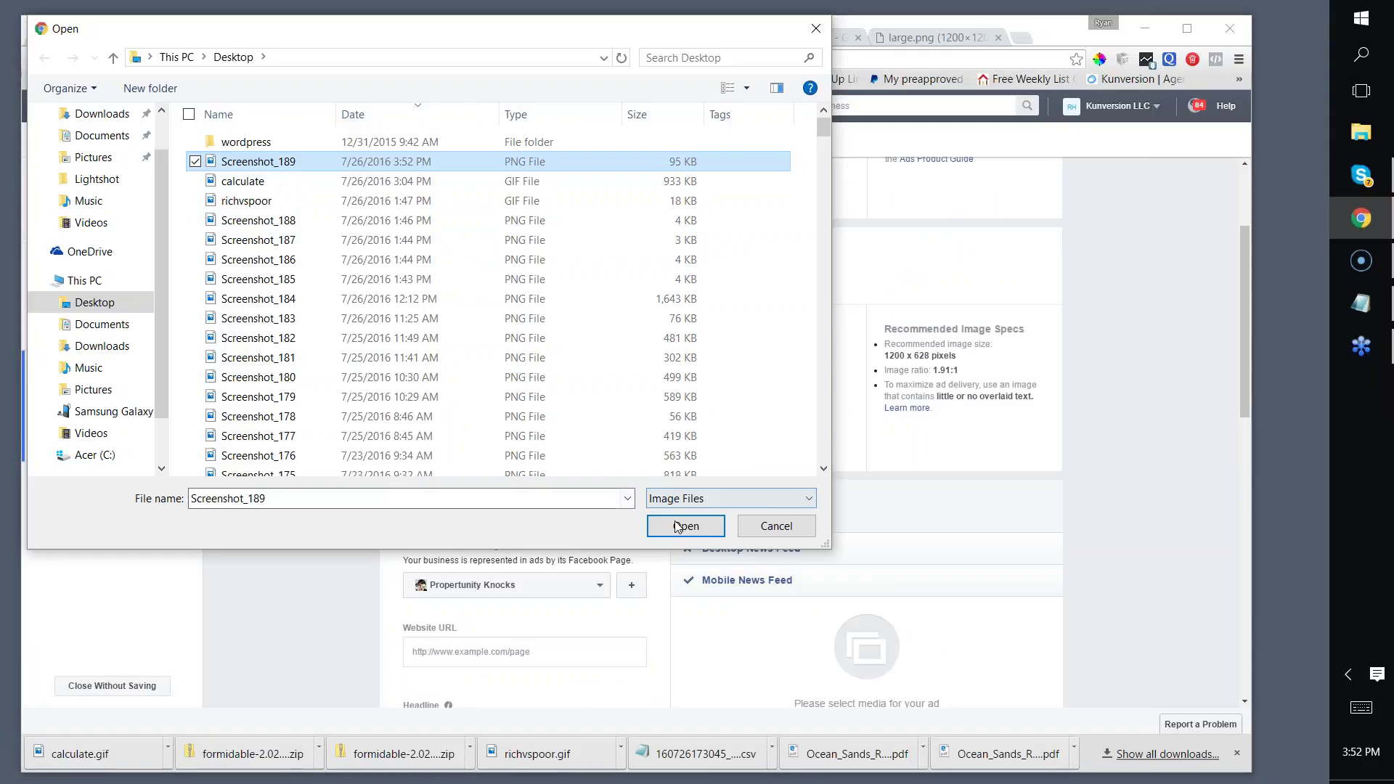
pyautogui.click(681, 526)
pyautogui.scroll(-2, 834, 329)
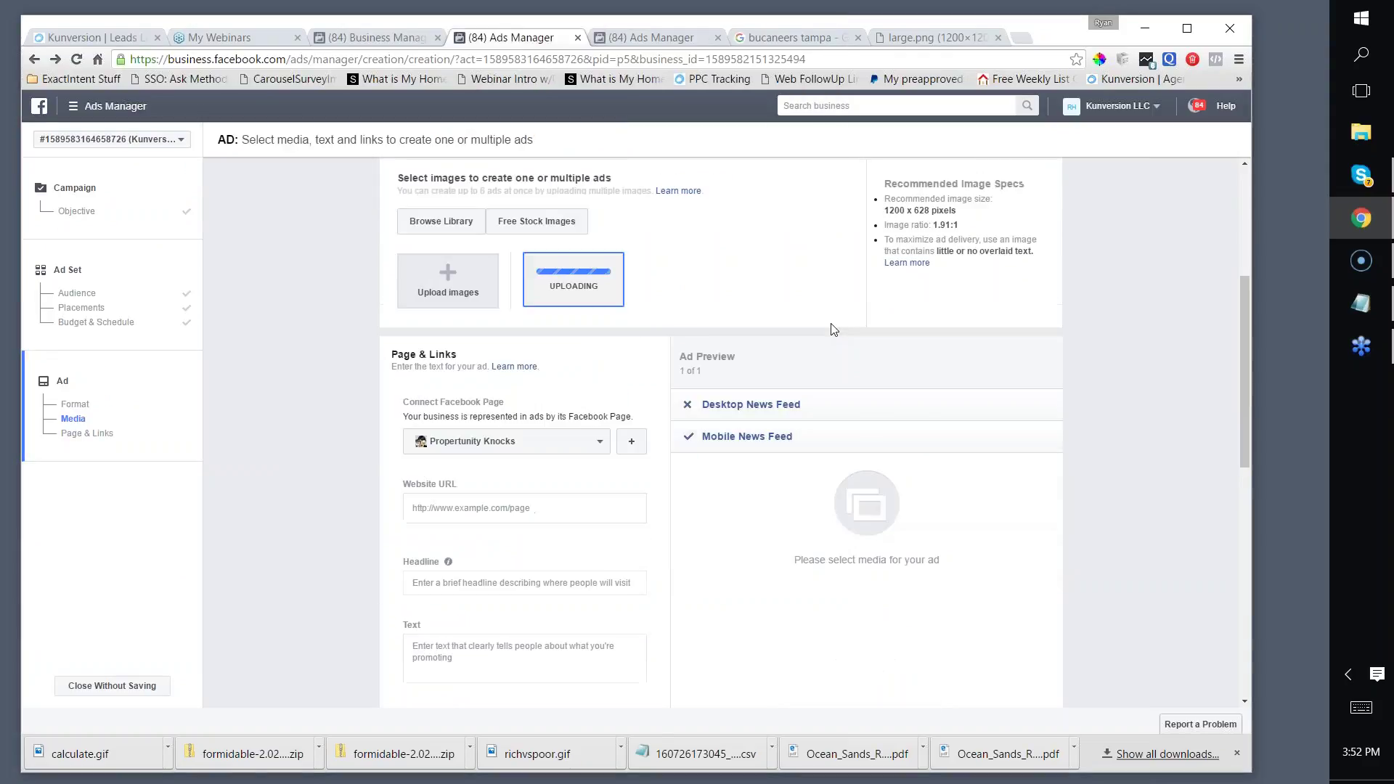
pyautogui.scroll(-2, 833, 329)
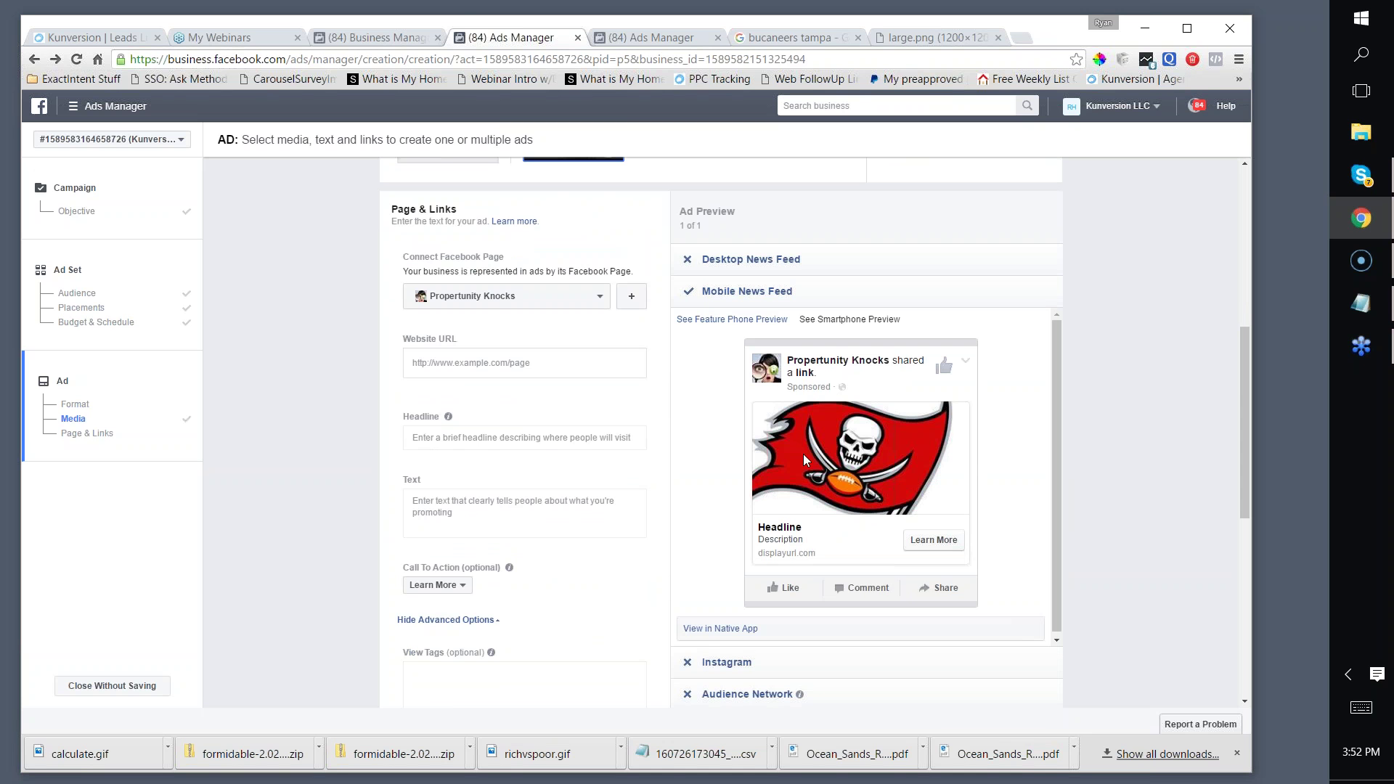
pyautogui.click(889, 39)
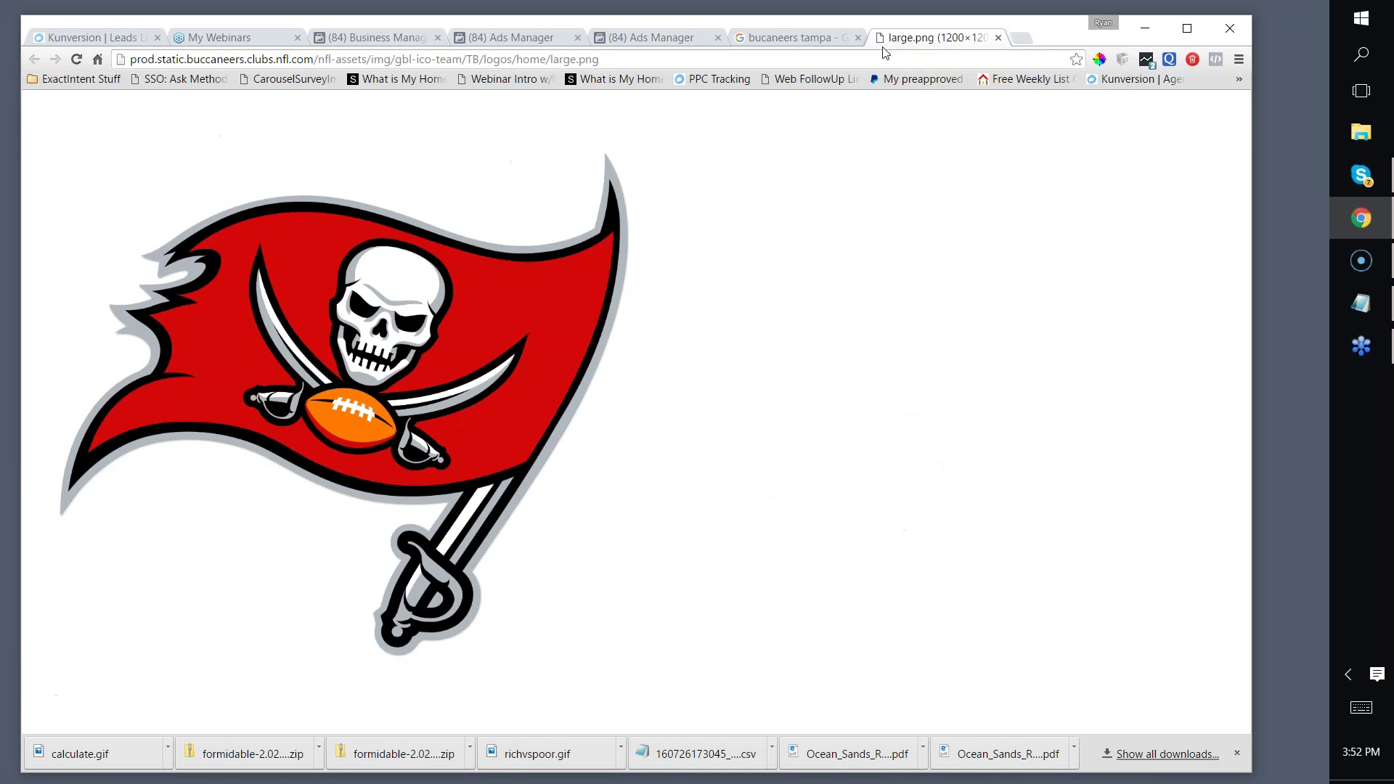
# Step: Search Google Images for 'bucaneers tampa flag' and preview the sportslogos flag result
pyautogui.click(778, 32)
pyautogui.scroll(-12, 514, 331)
pyautogui.scroll(6, 514, 331)
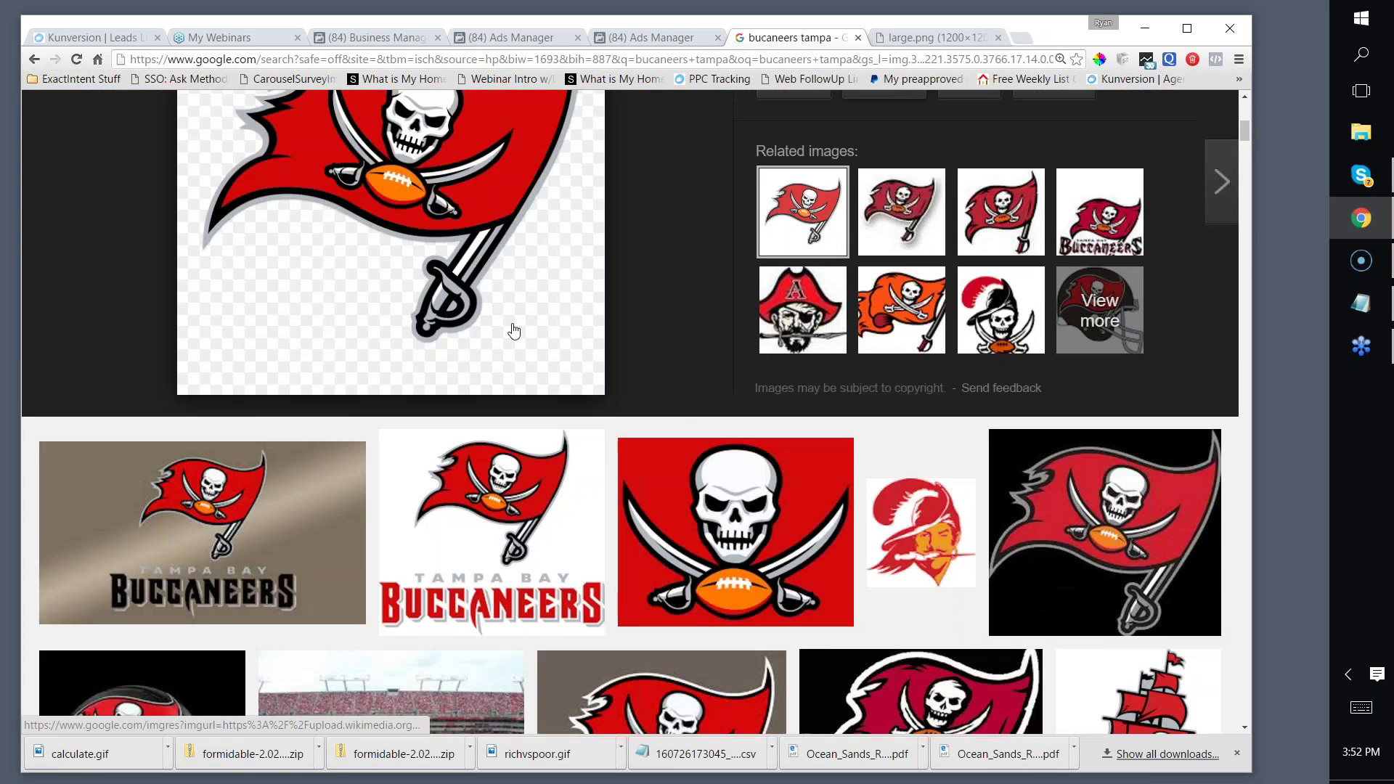
pyautogui.scroll(8, 514, 331)
pyautogui.click(335, 128)
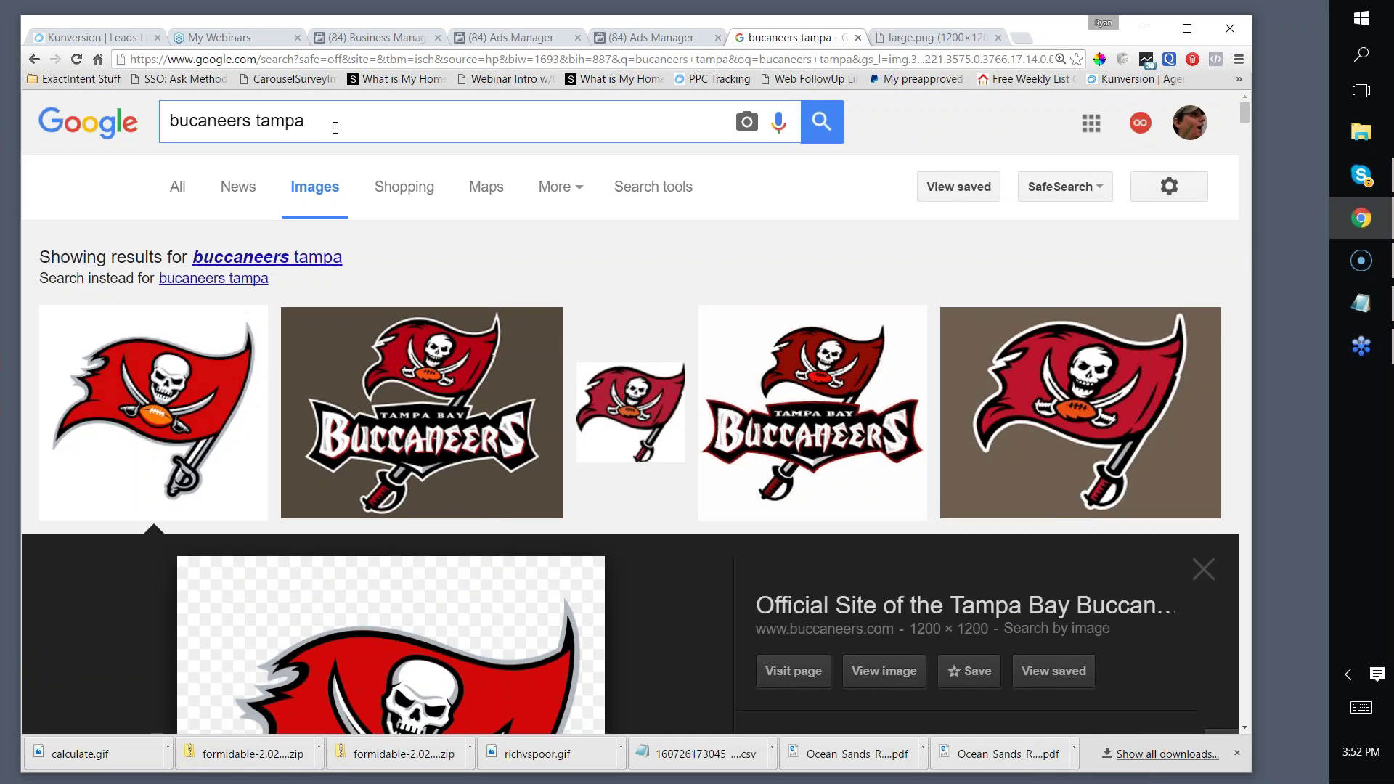
pyautogui.press('Return')
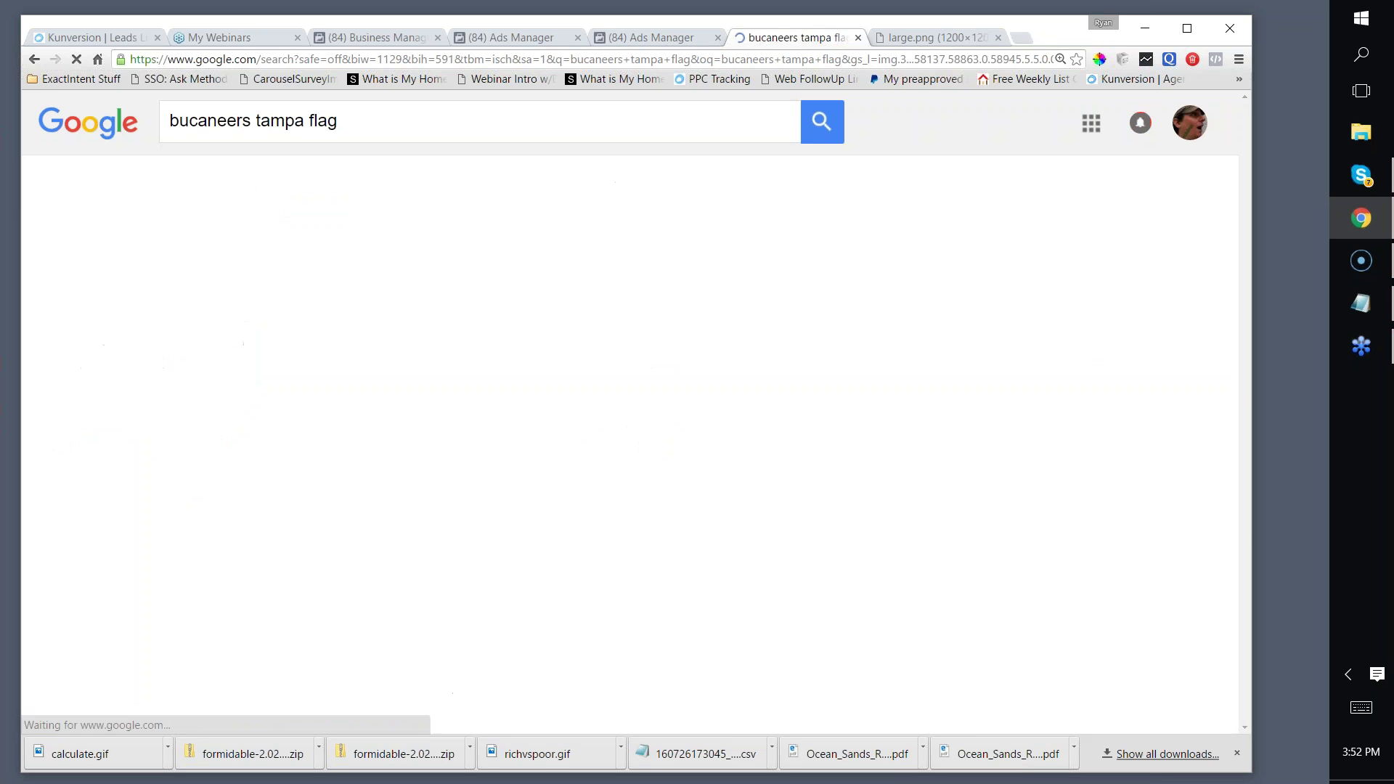
pyautogui.scroll(-7, 634, 193)
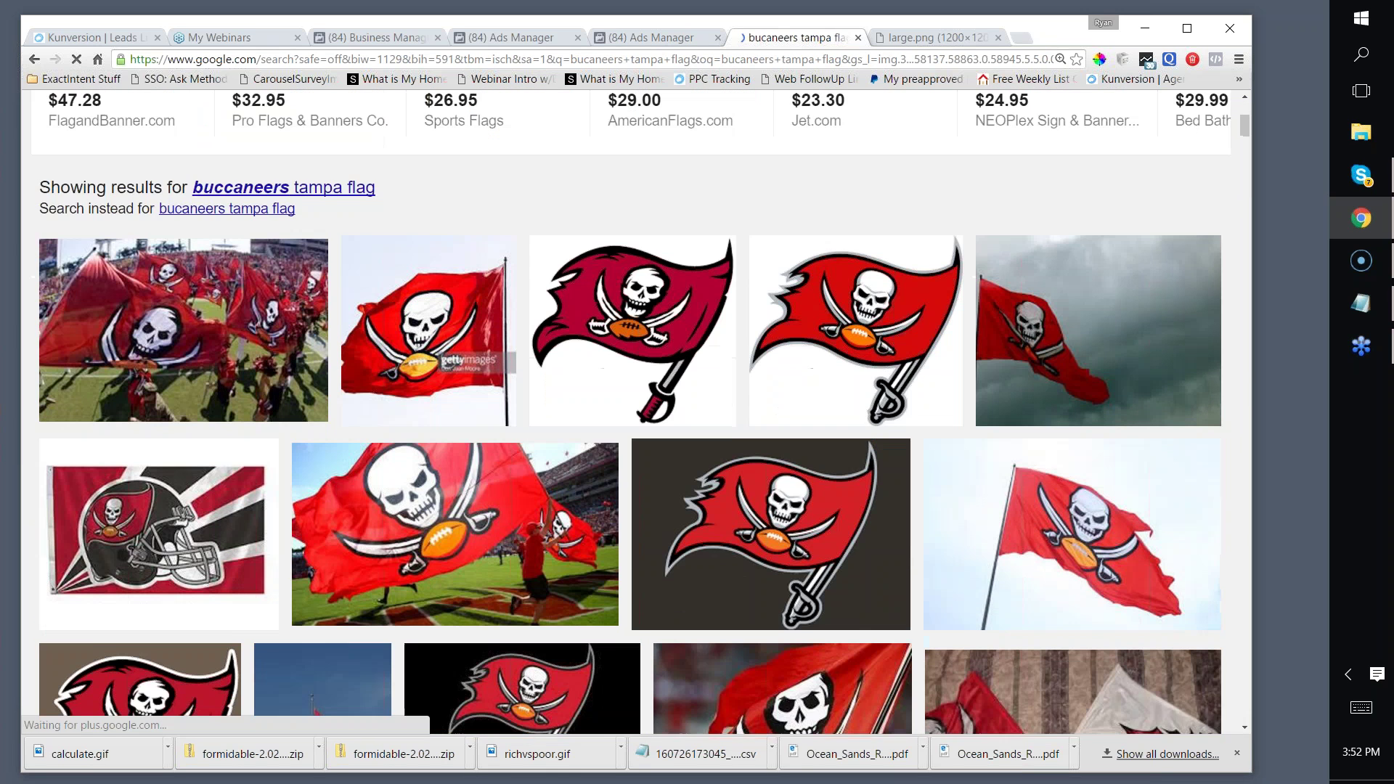
pyautogui.click(634, 192)
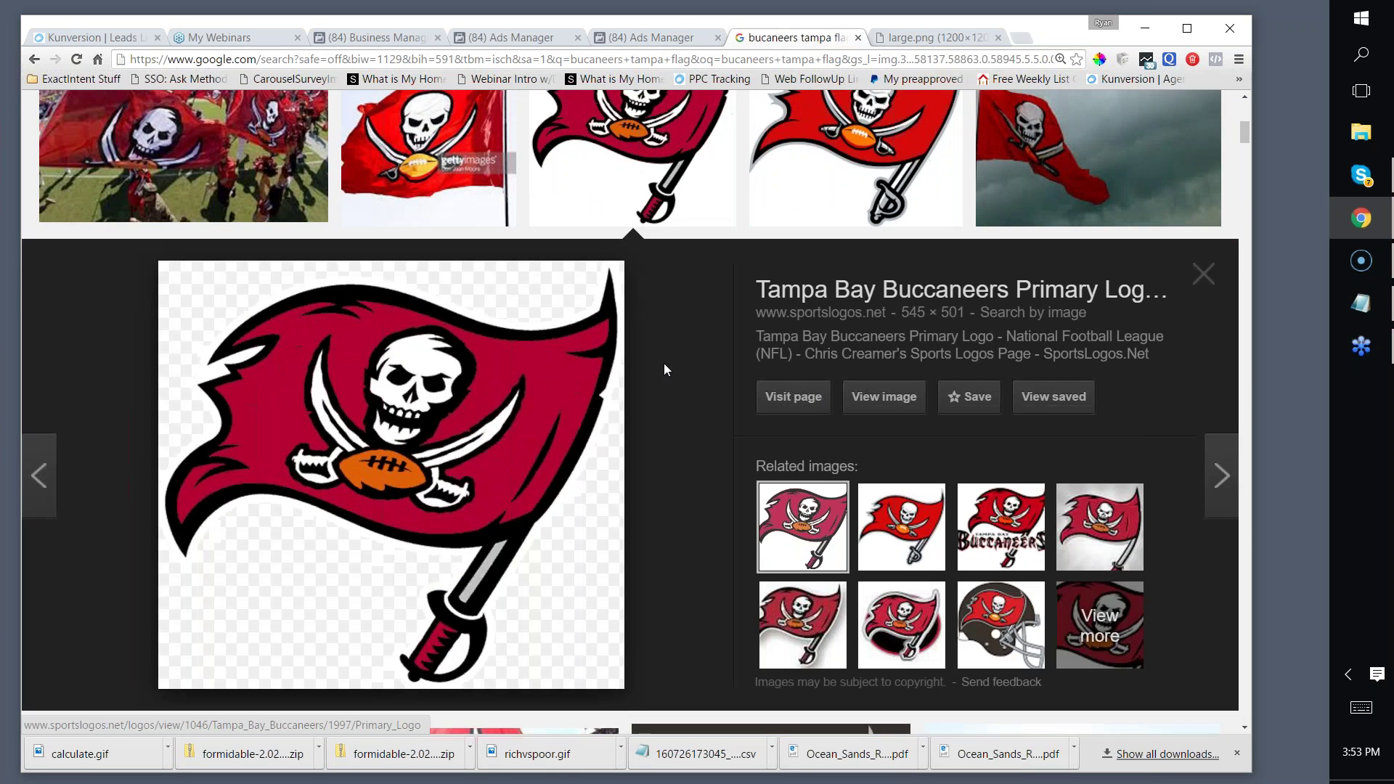
# Step: Open the flag image in its own tab and copy its image address
pyautogui.scroll(3, 663, 367)
pyautogui.scroll(-4, 725, 404)
pyautogui.click(883, 324)
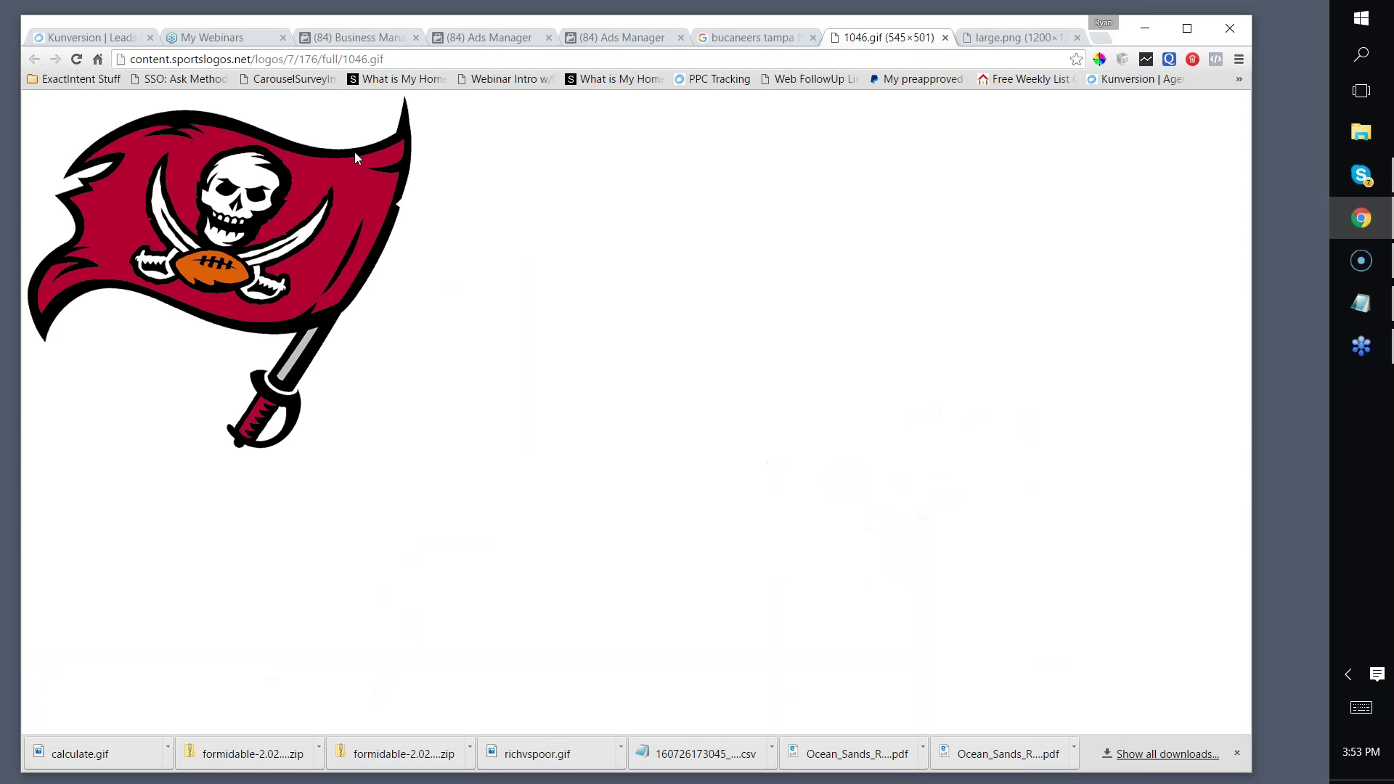
pyautogui.rightClick(311, 192)
pyautogui.click(353, 267)
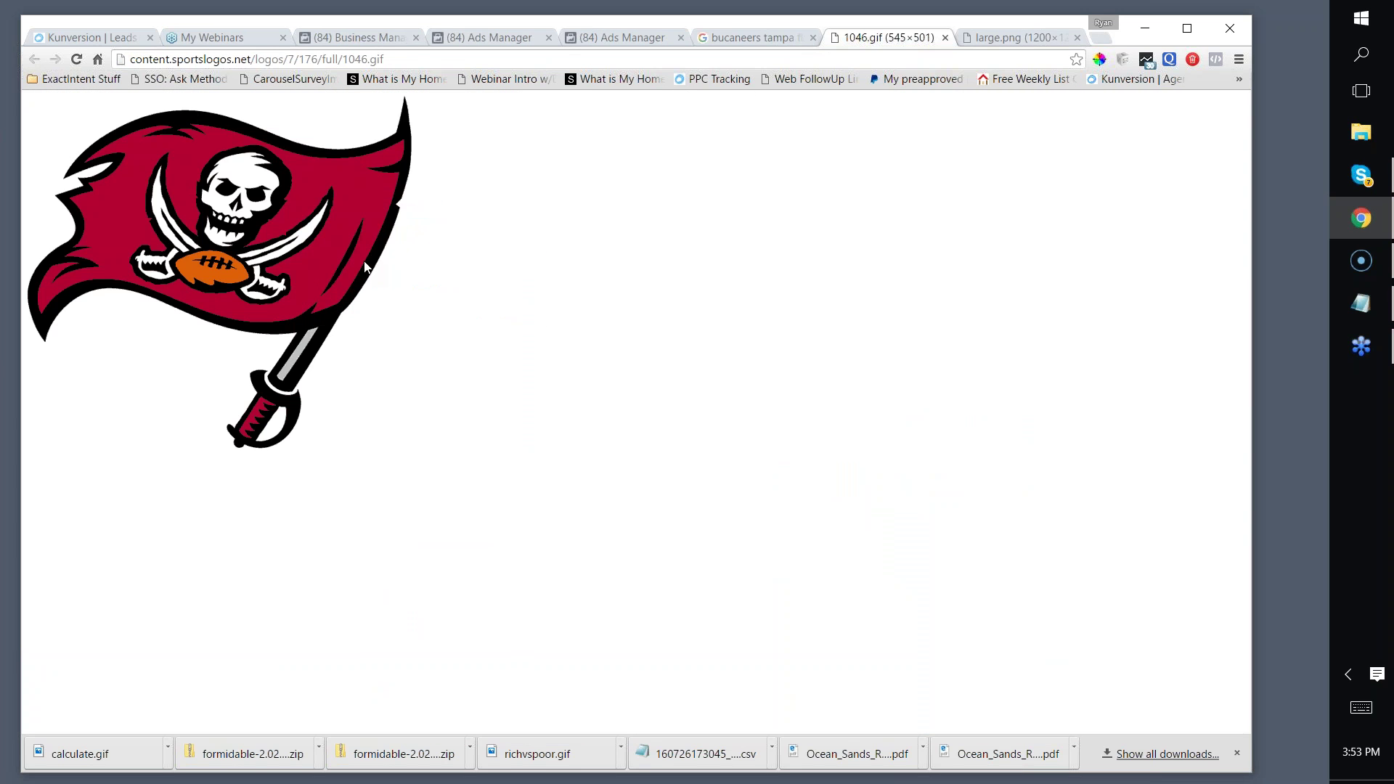
pyautogui.click(1014, 39)
pyautogui.click(814, 59)
# Step: Create a new blank Google Drawings file from Google Drive
pyautogui.write('dri')
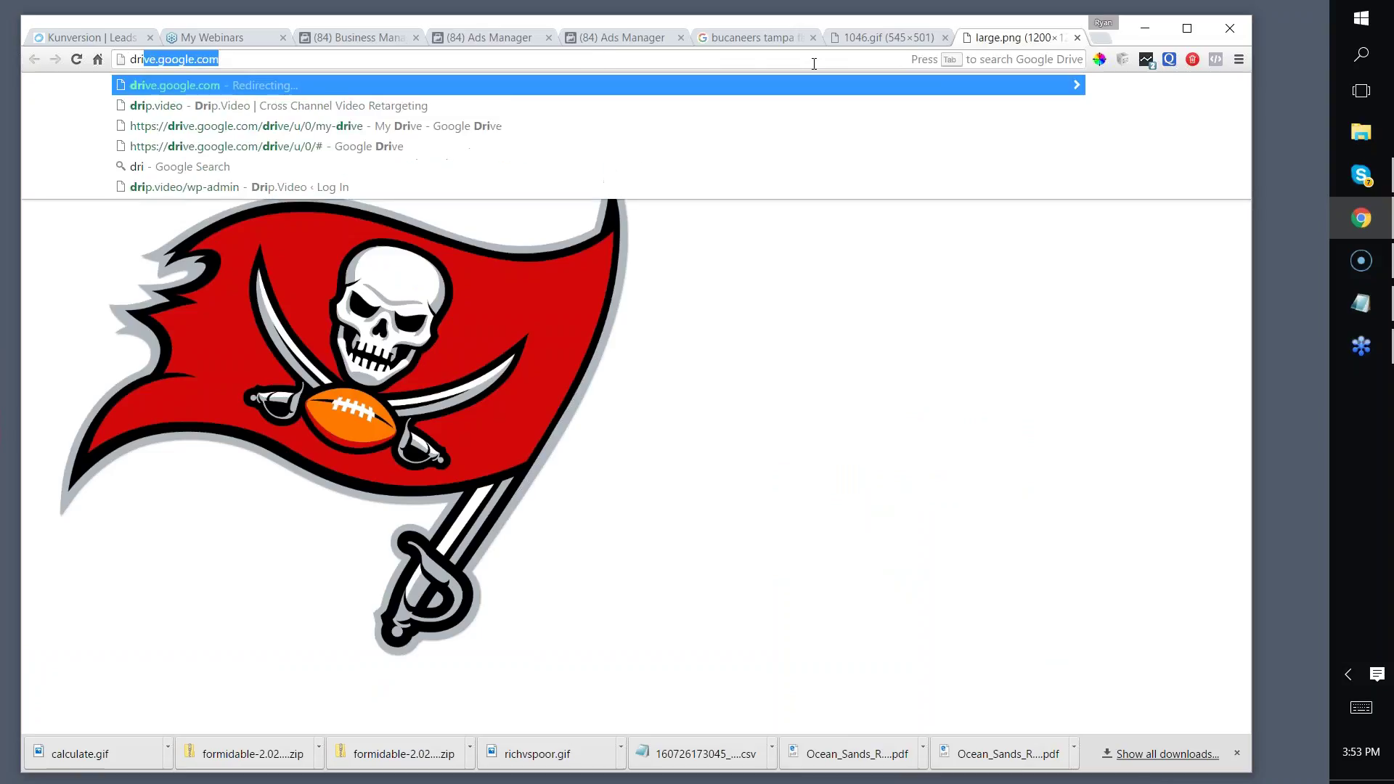
pyautogui.press('Return')
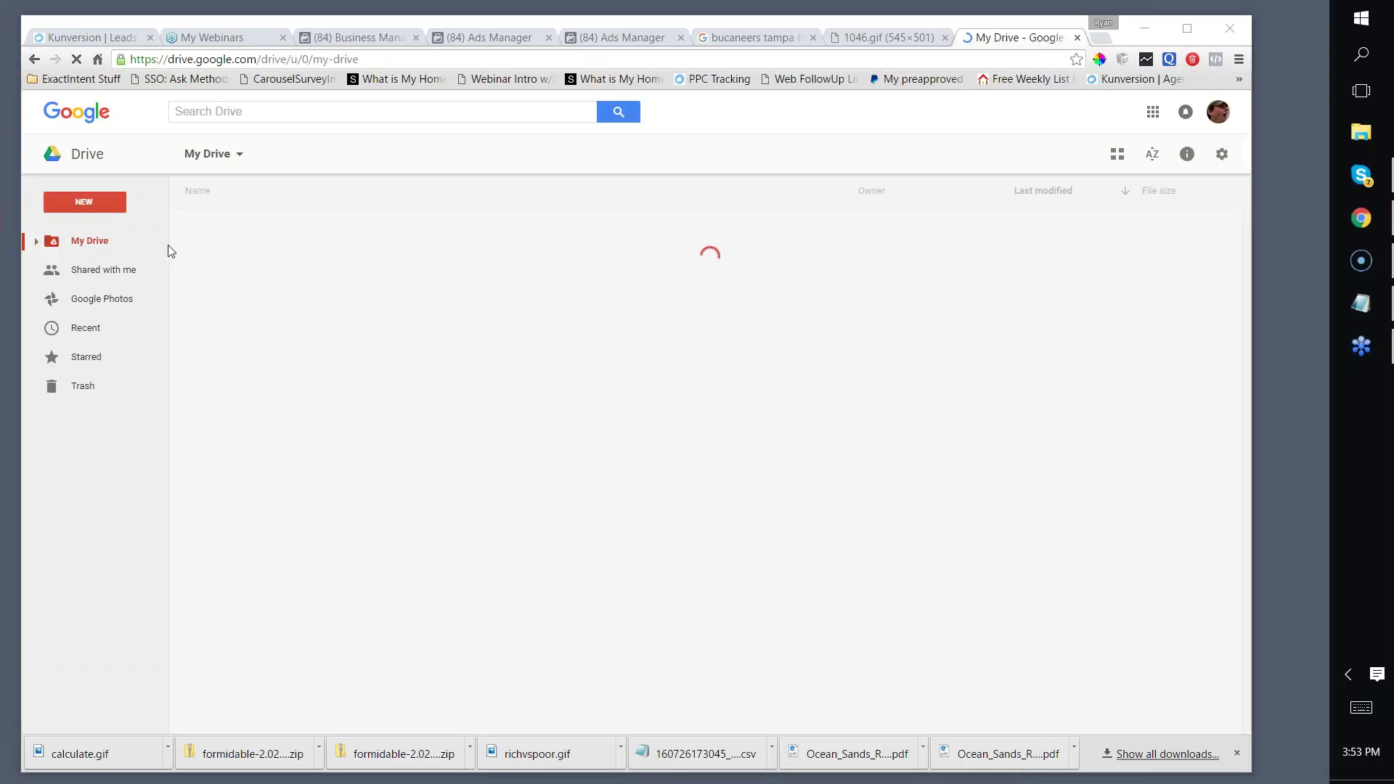
pyautogui.click(75, 202)
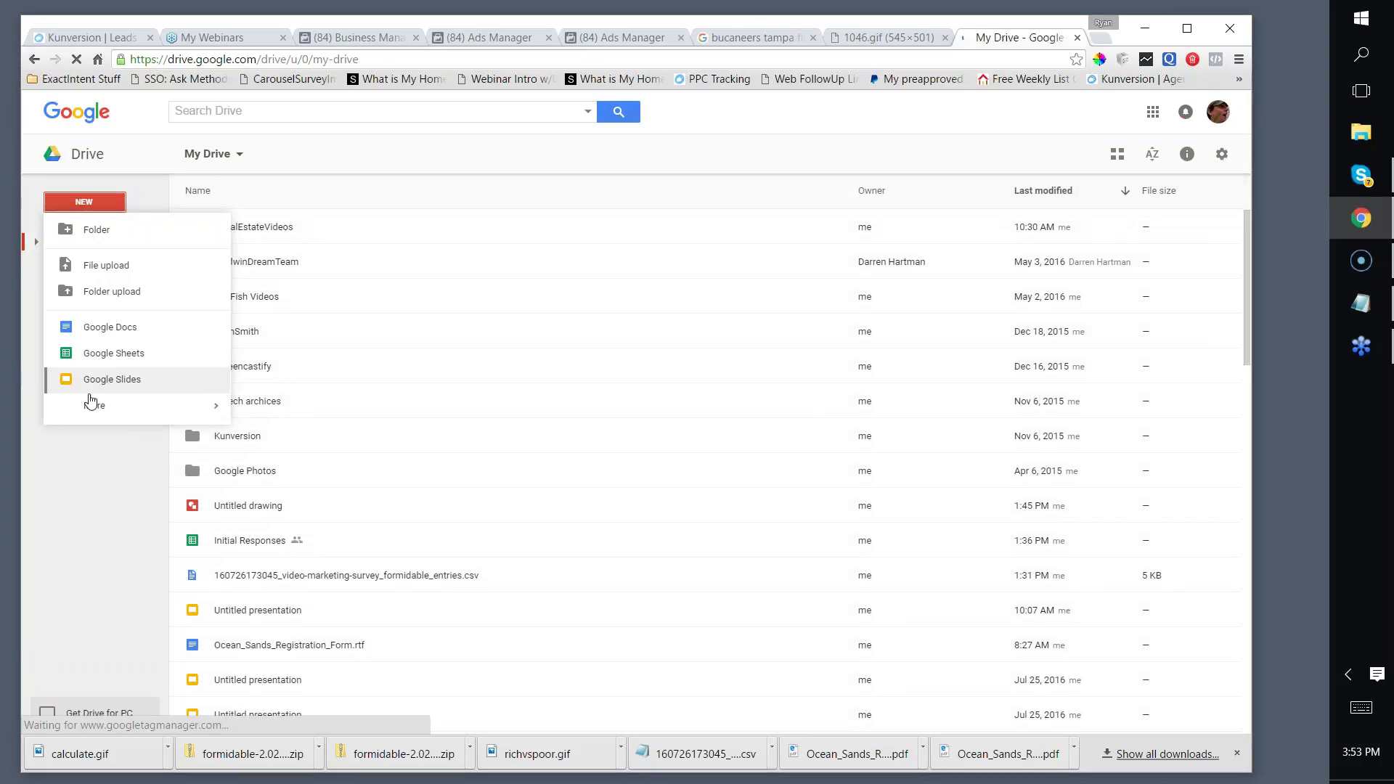
pyautogui.moveTo(91, 407)
pyautogui.click(264, 435)
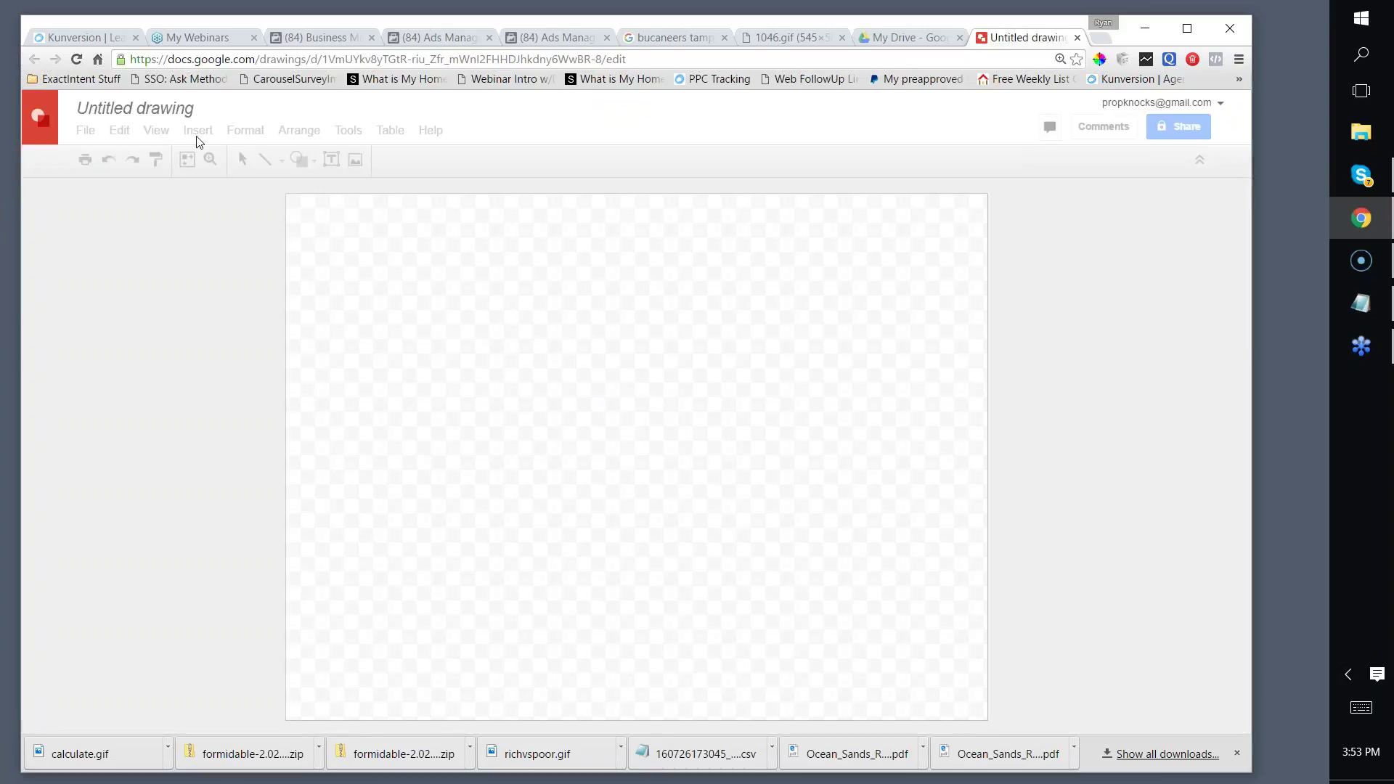
# Step: Preview the copied Buccaneers flag image URL in the Insert image dialog, and open a blank browser tab
pyautogui.click(198, 133)
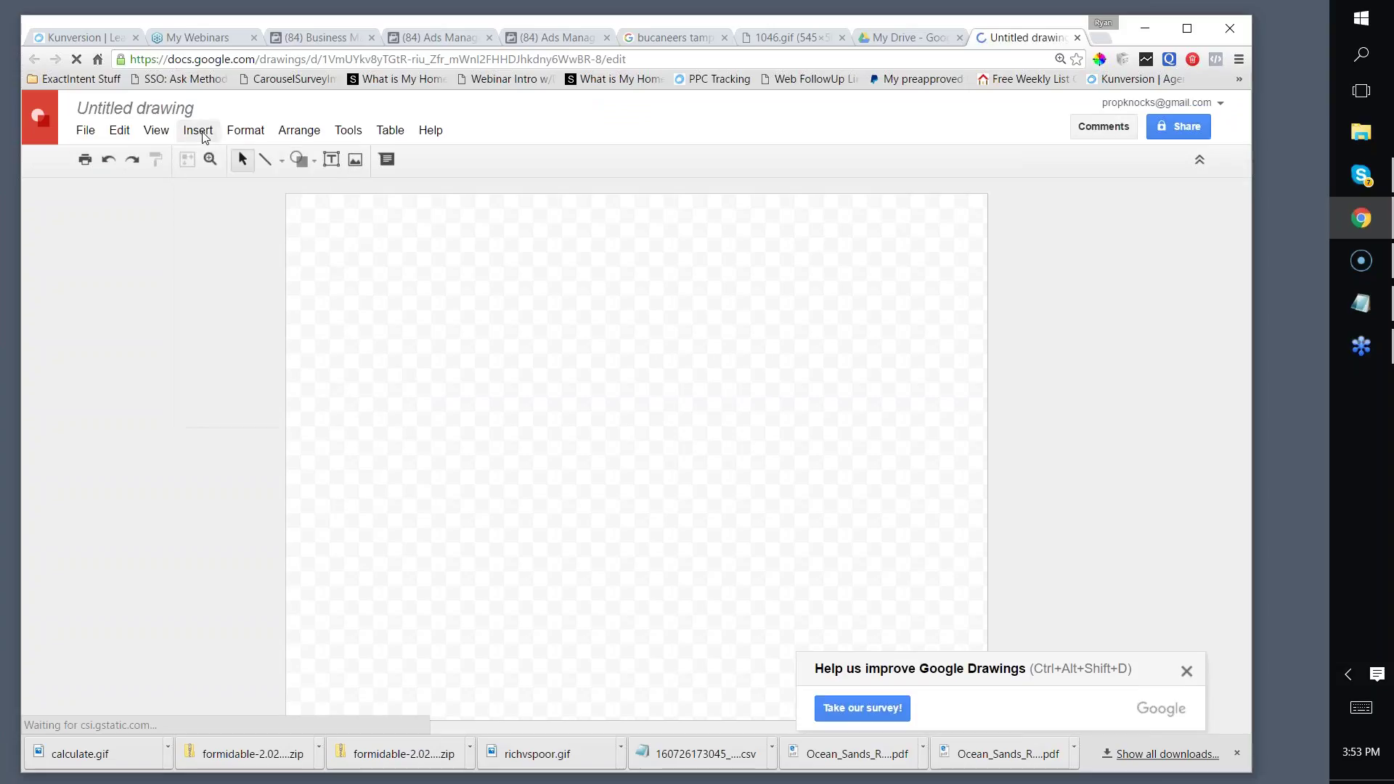
pyautogui.click(216, 185)
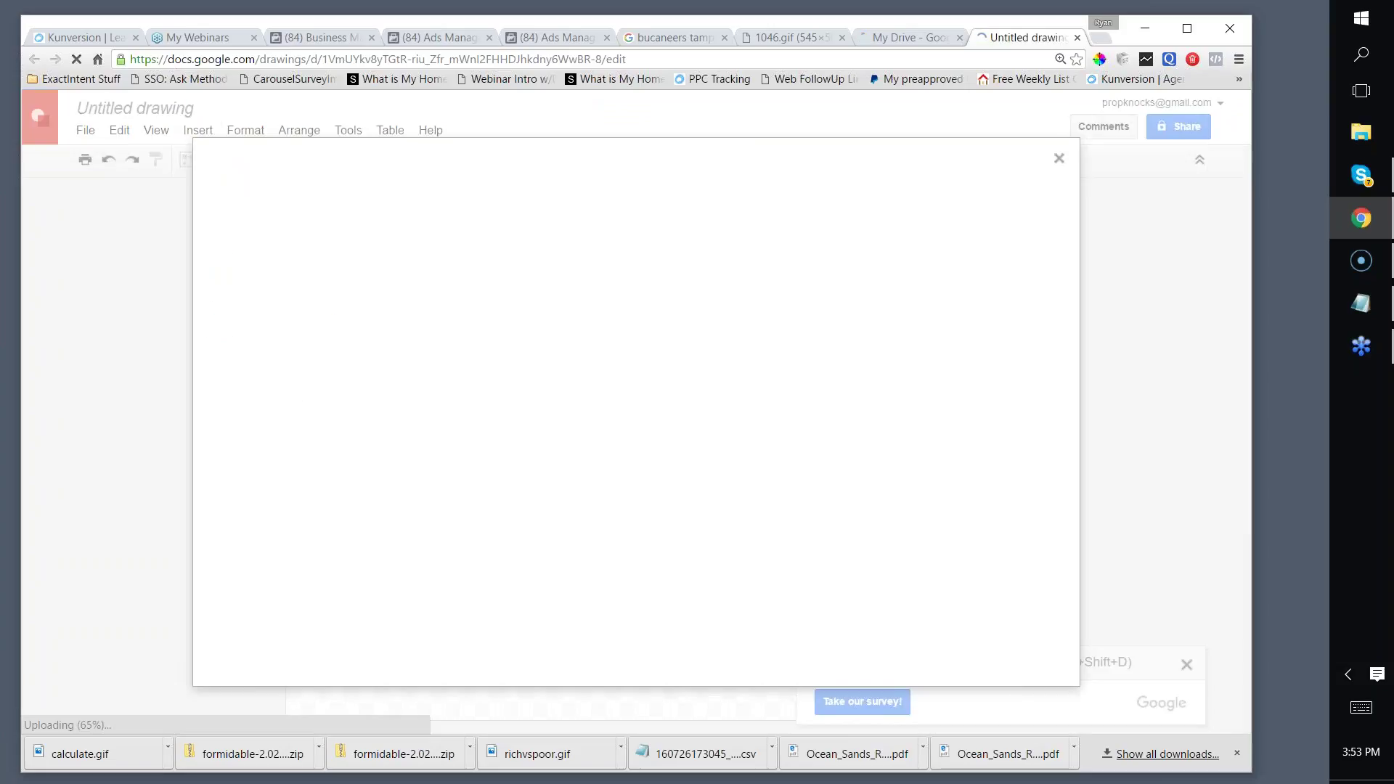
pyautogui.click(445, 210)
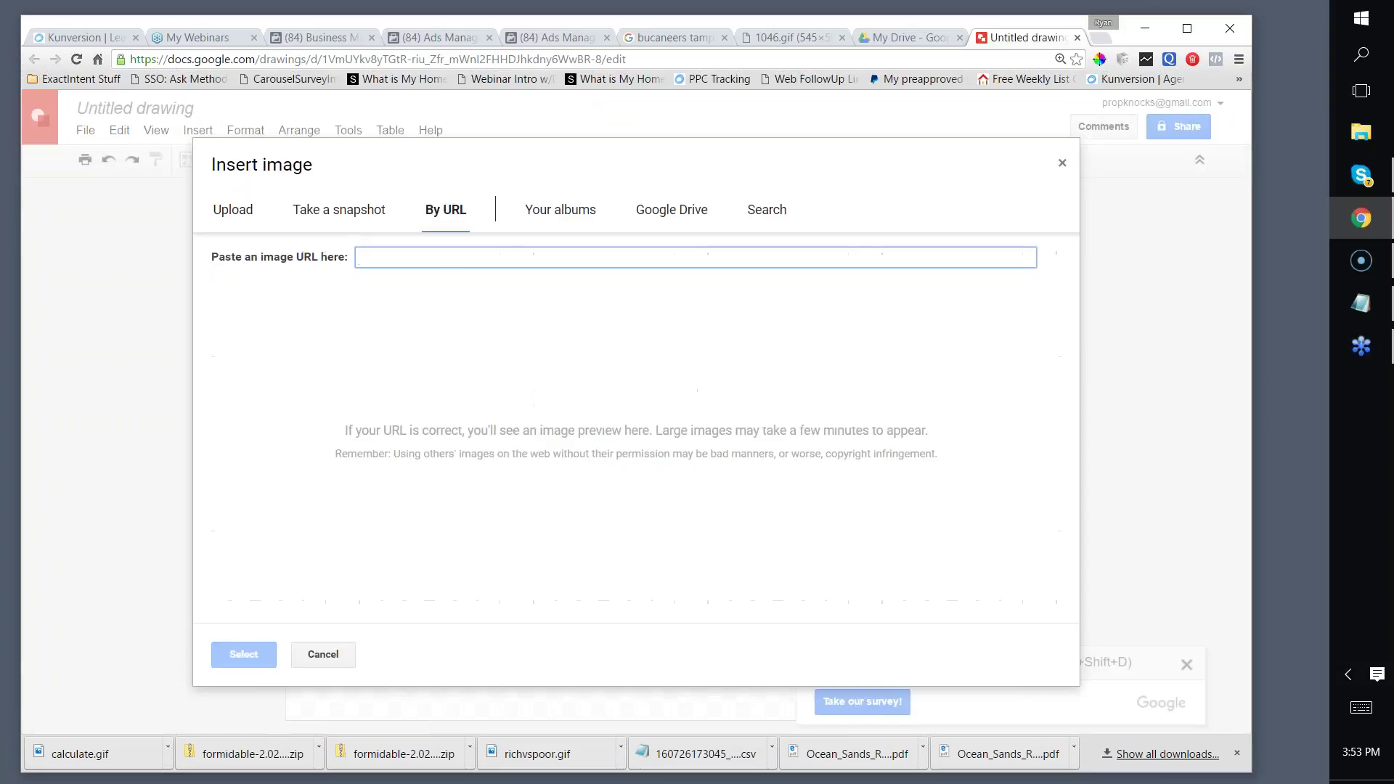
pyautogui.hotkey('ctrl', 'v')
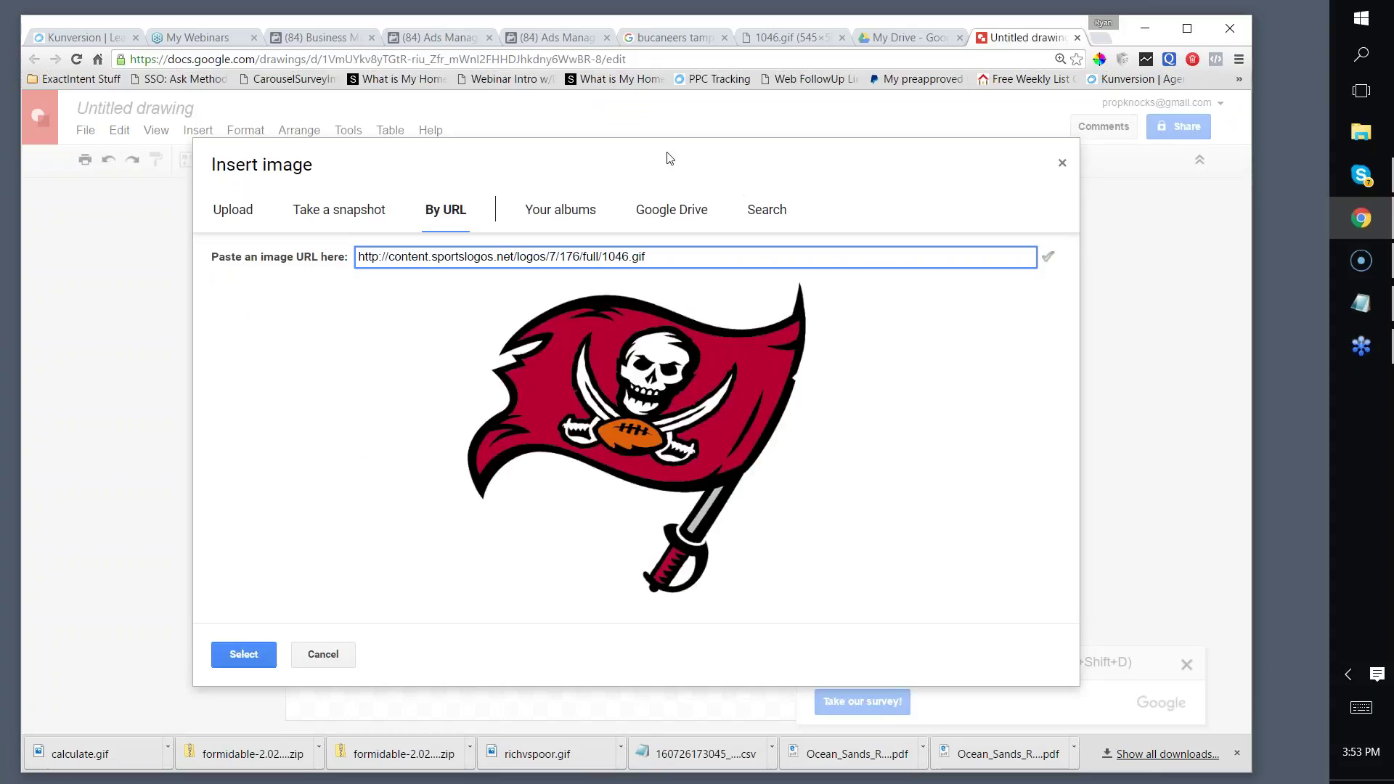
pyautogui.click(1101, 40)
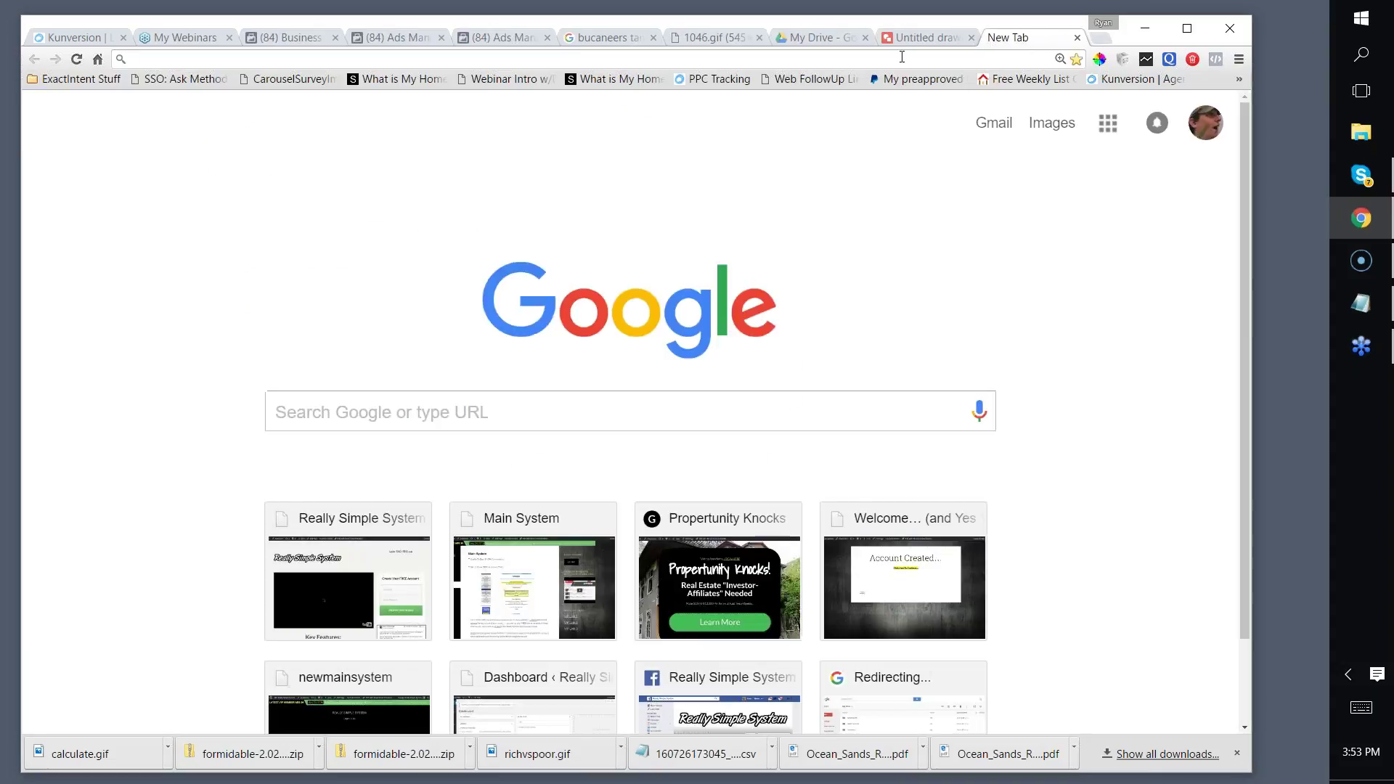
# Step: Search Google Images for 'hyde park tampa'
pyautogui.click(459, 411)
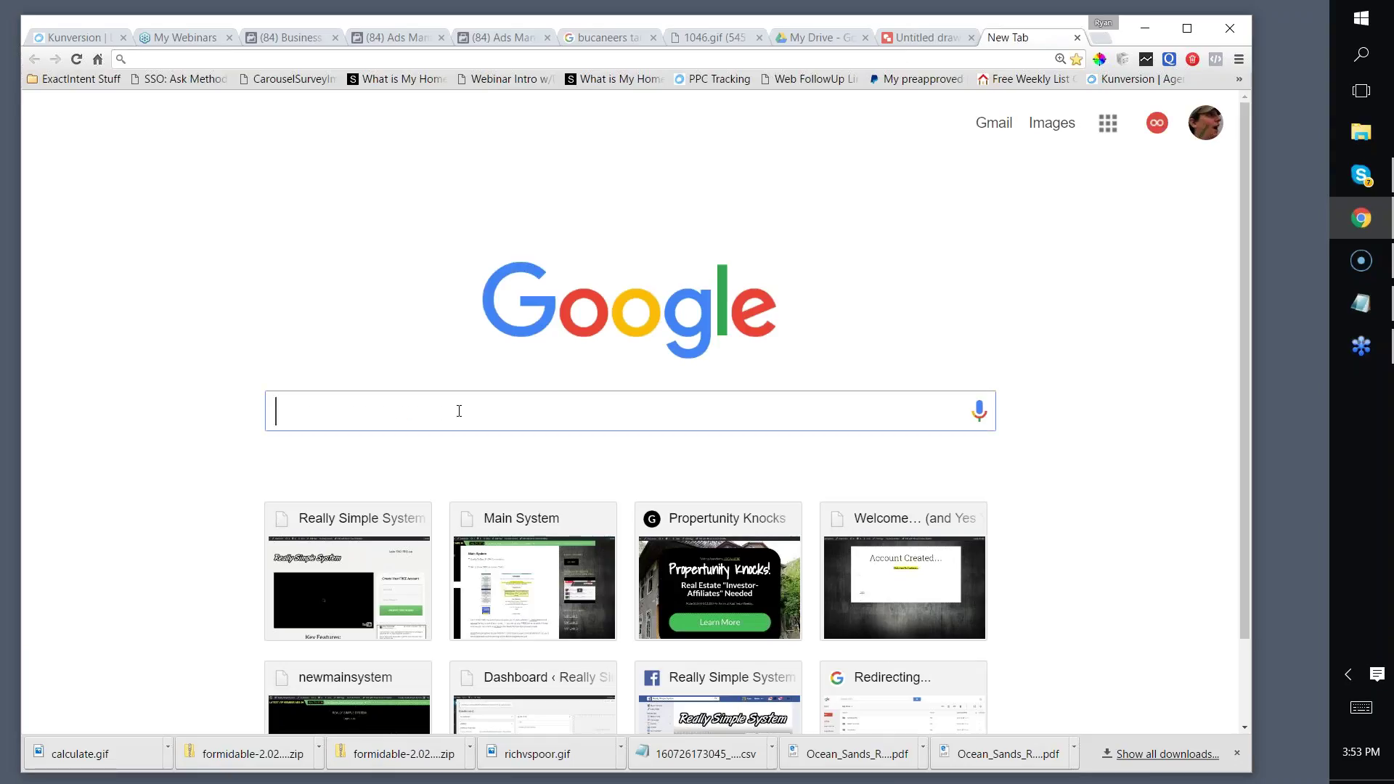
pyautogui.write('tampa')
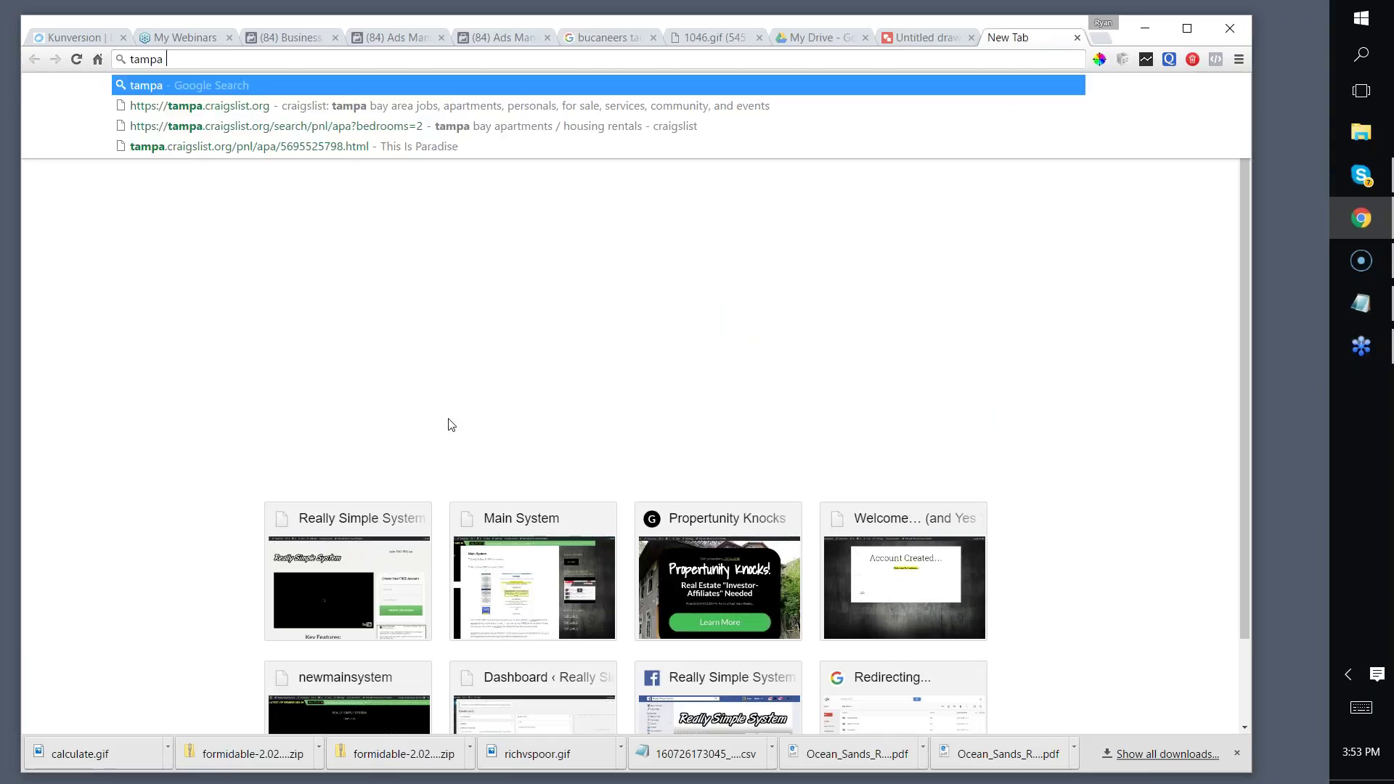
pyautogui.click(371, 399)
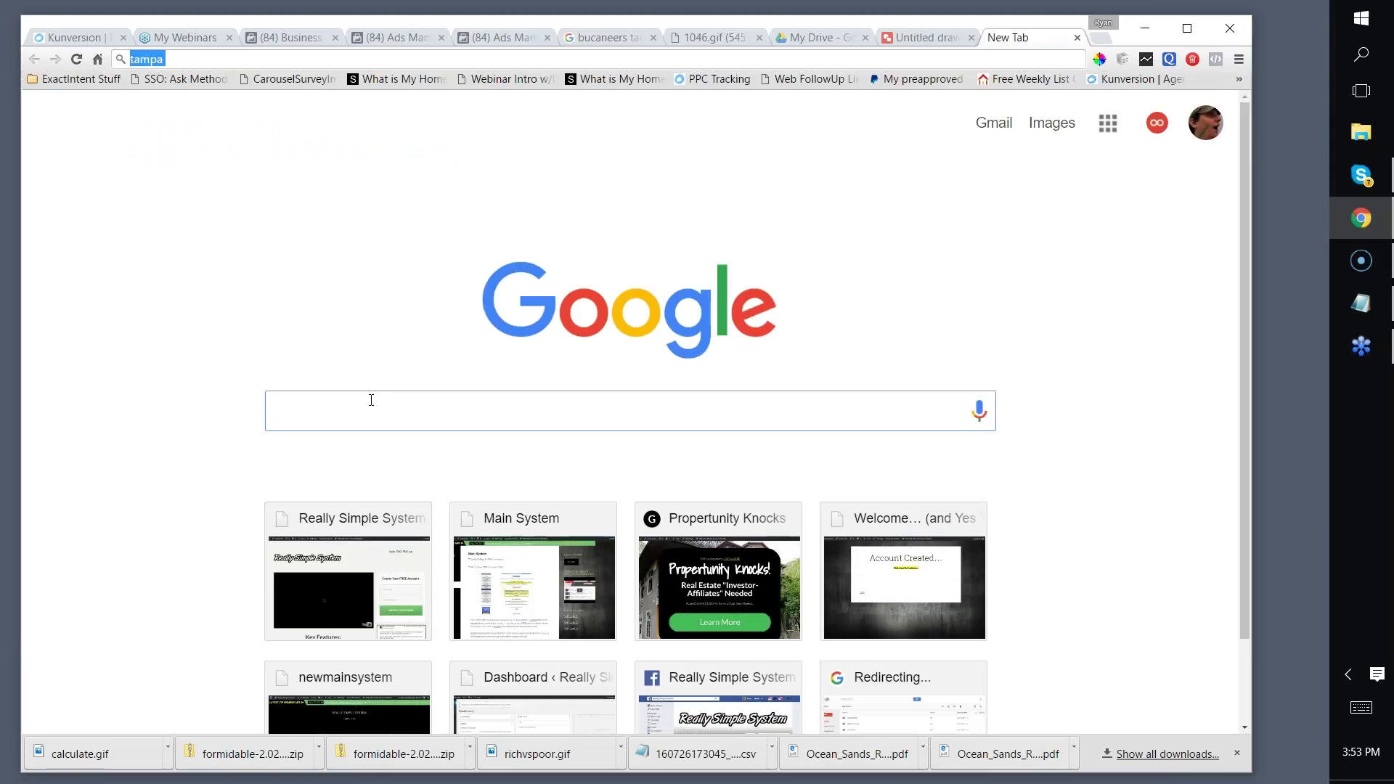
pyautogui.write('hyde park t')
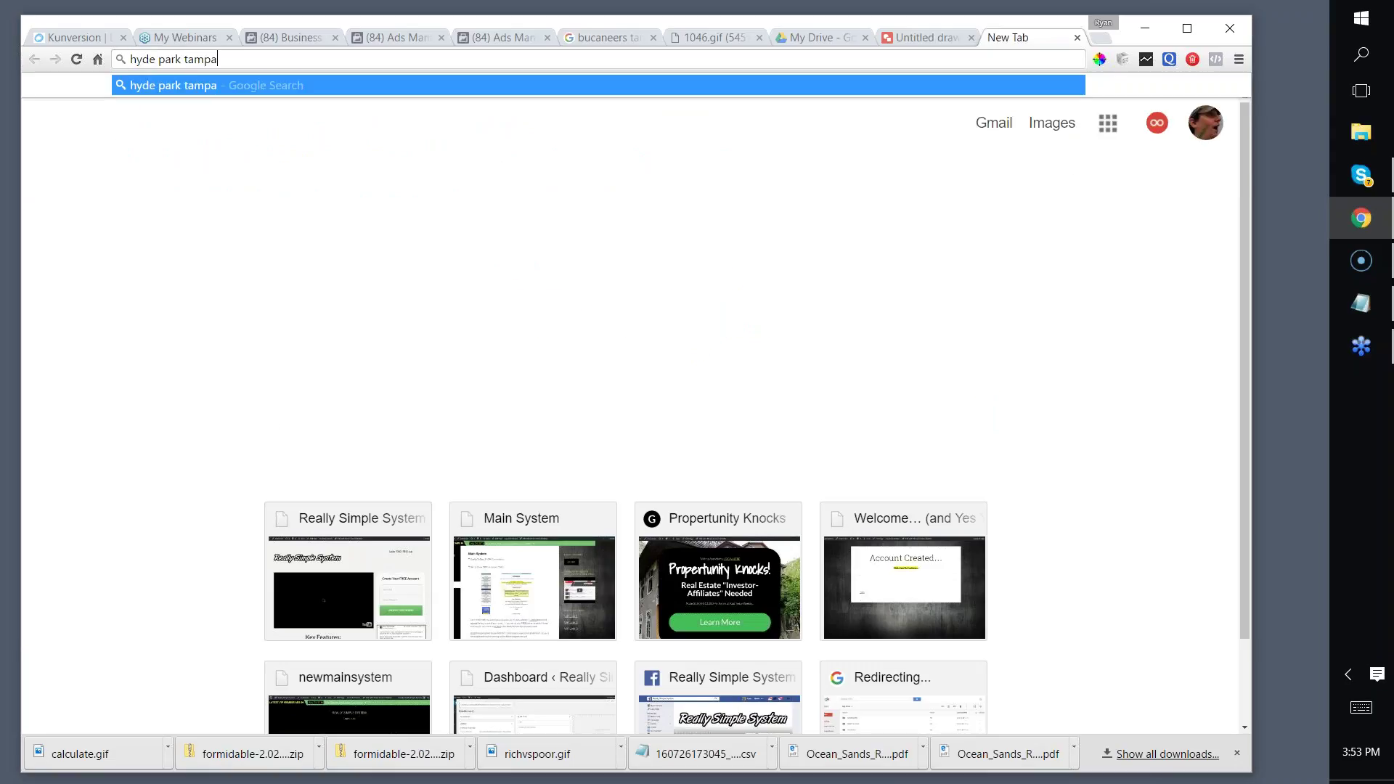
pyautogui.write('ampa')
pyautogui.press('Return')
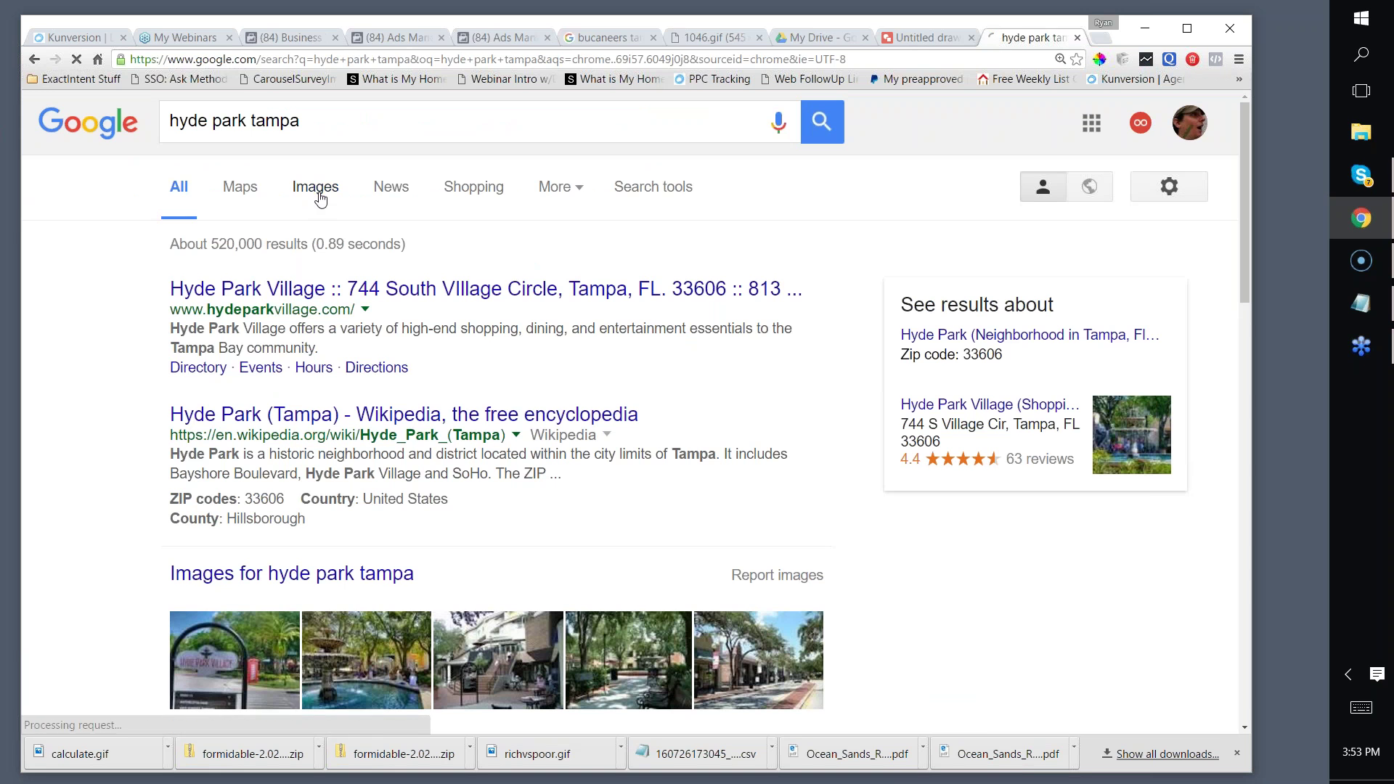
pyautogui.click(316, 189)
# Step: Open the yellow Hyde Park house photo, copy its image address, then go to Google Maps
pyautogui.scroll(-5, 430, 201)
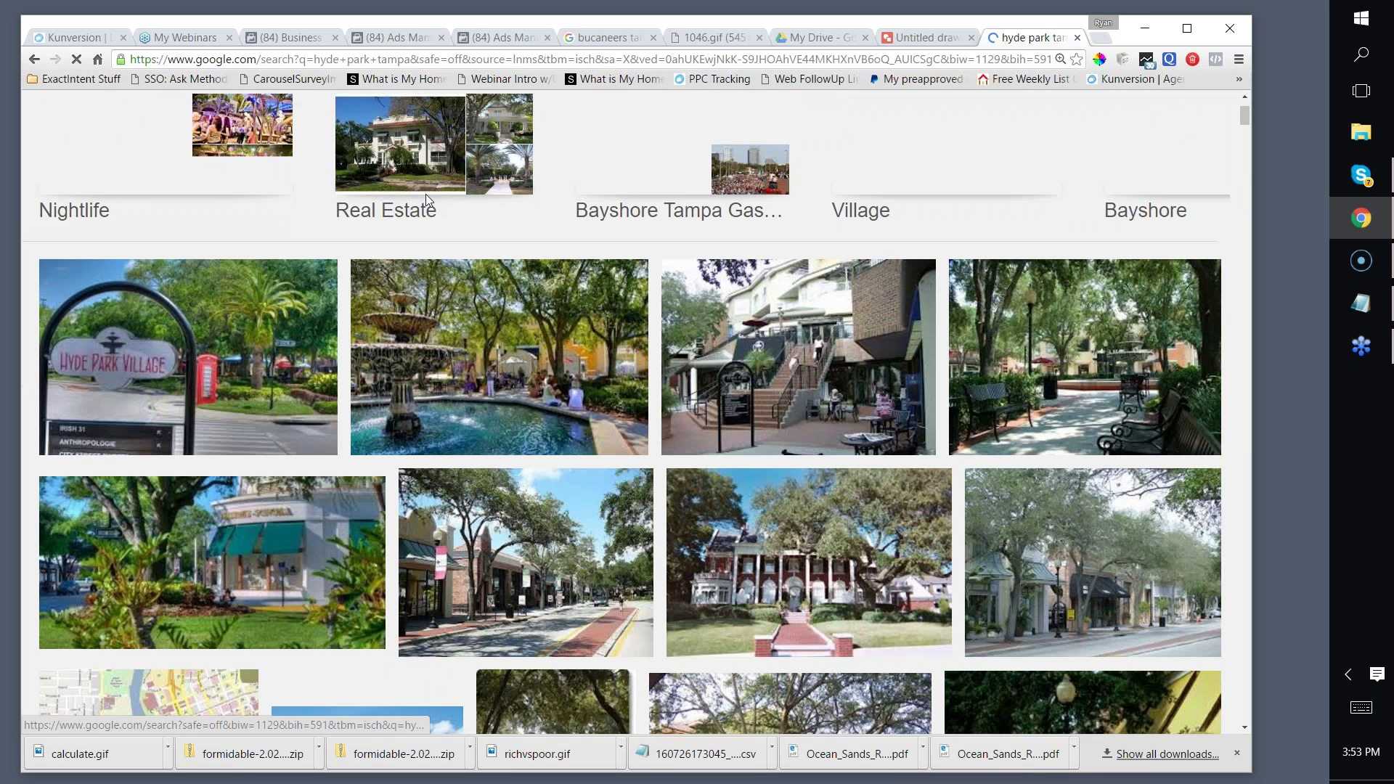
pyautogui.scroll(-5, 419, 196)
pyautogui.scroll(-3, 418, 196)
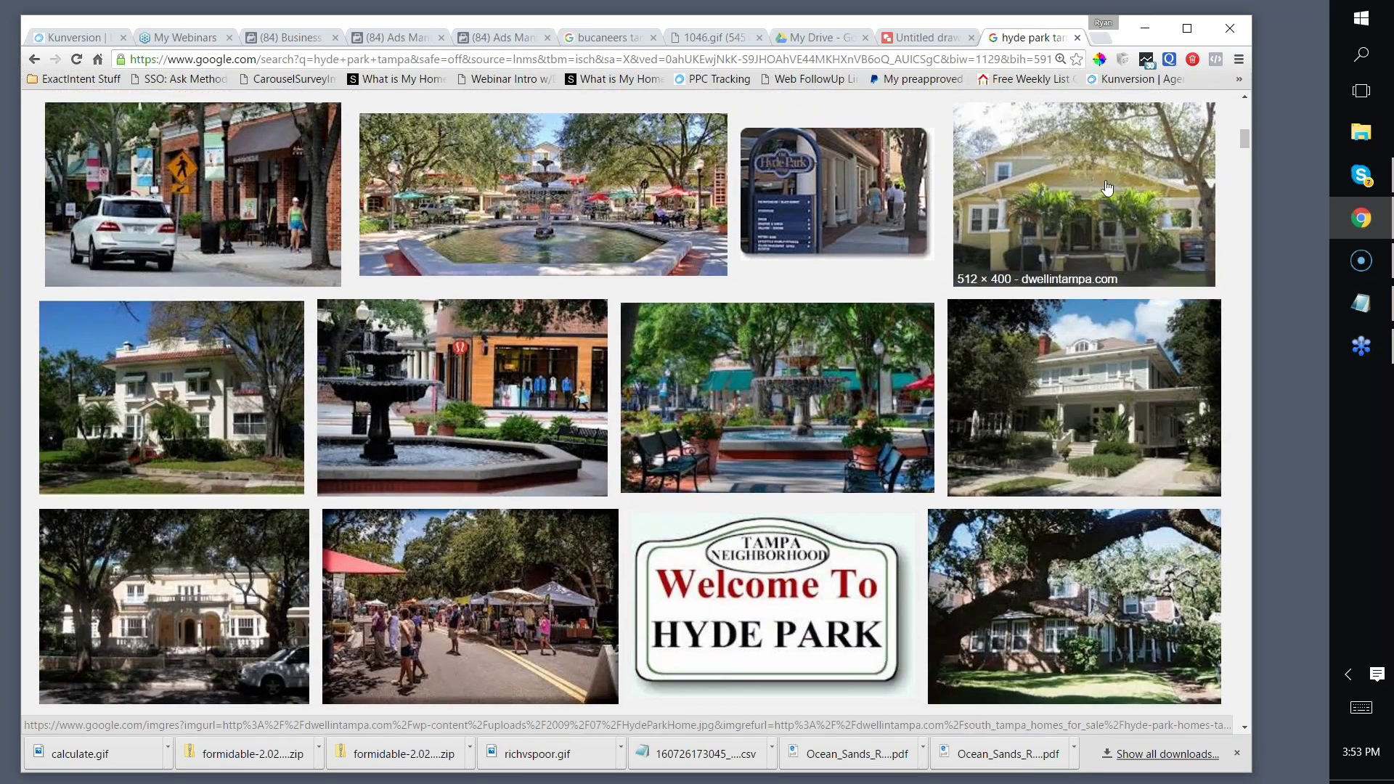
pyautogui.scroll(-1, 1098, 188)
pyautogui.click(977, 196)
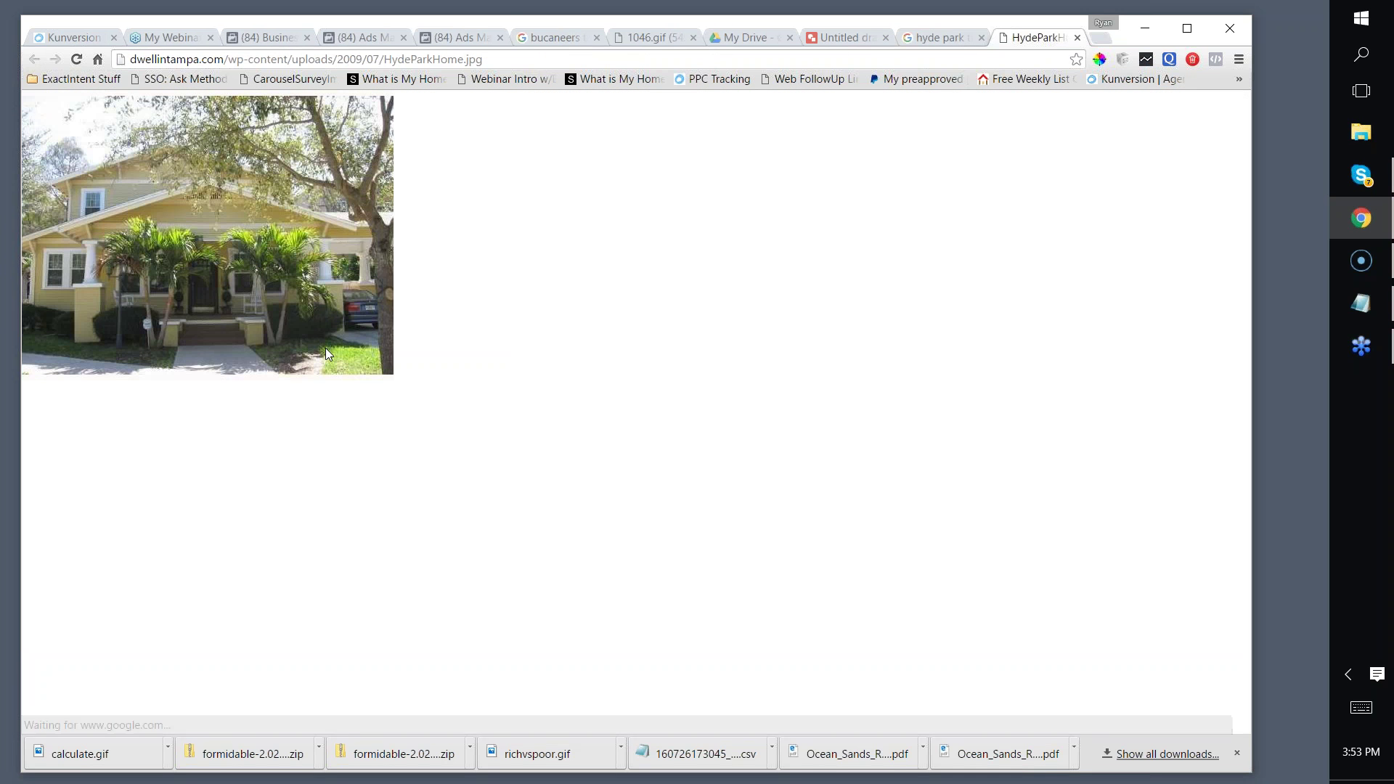
pyautogui.rightClick(223, 246)
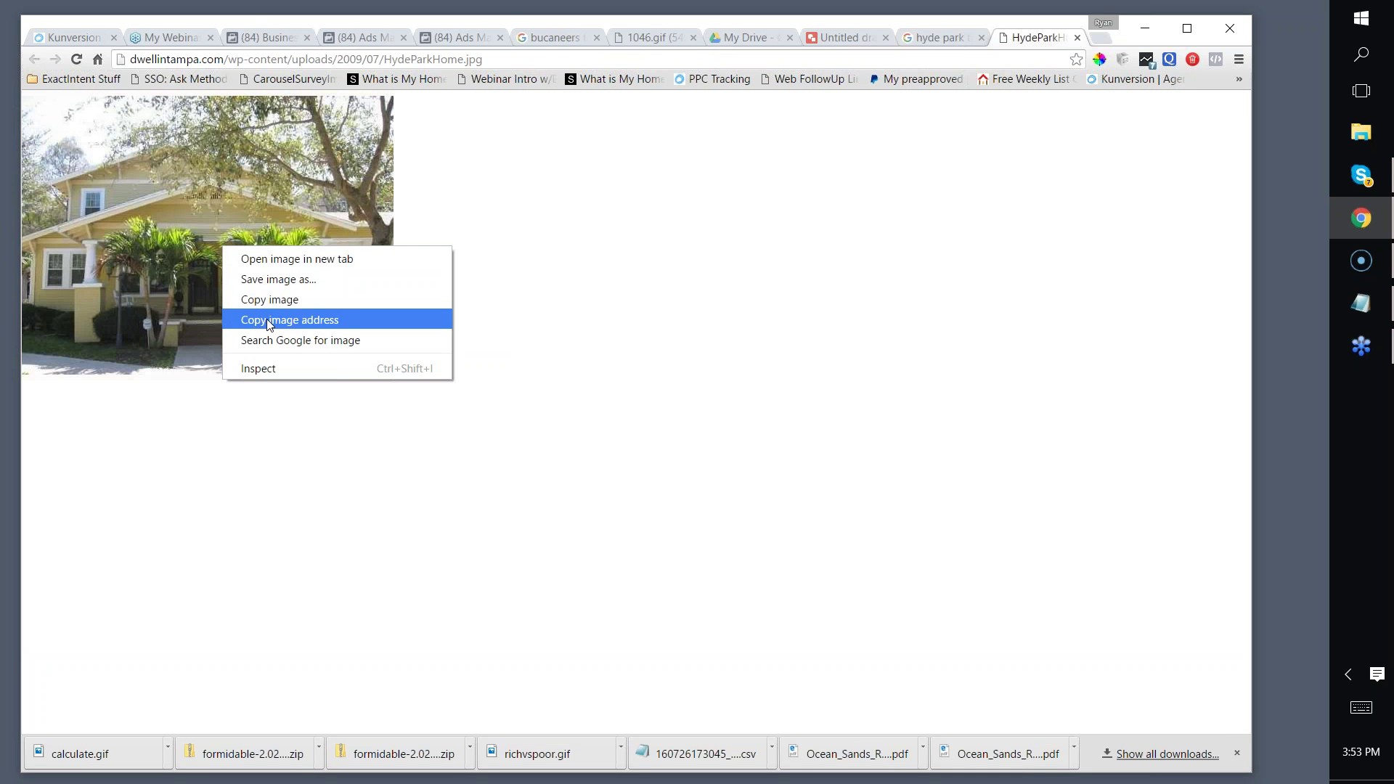
pyautogui.click(232, 61)
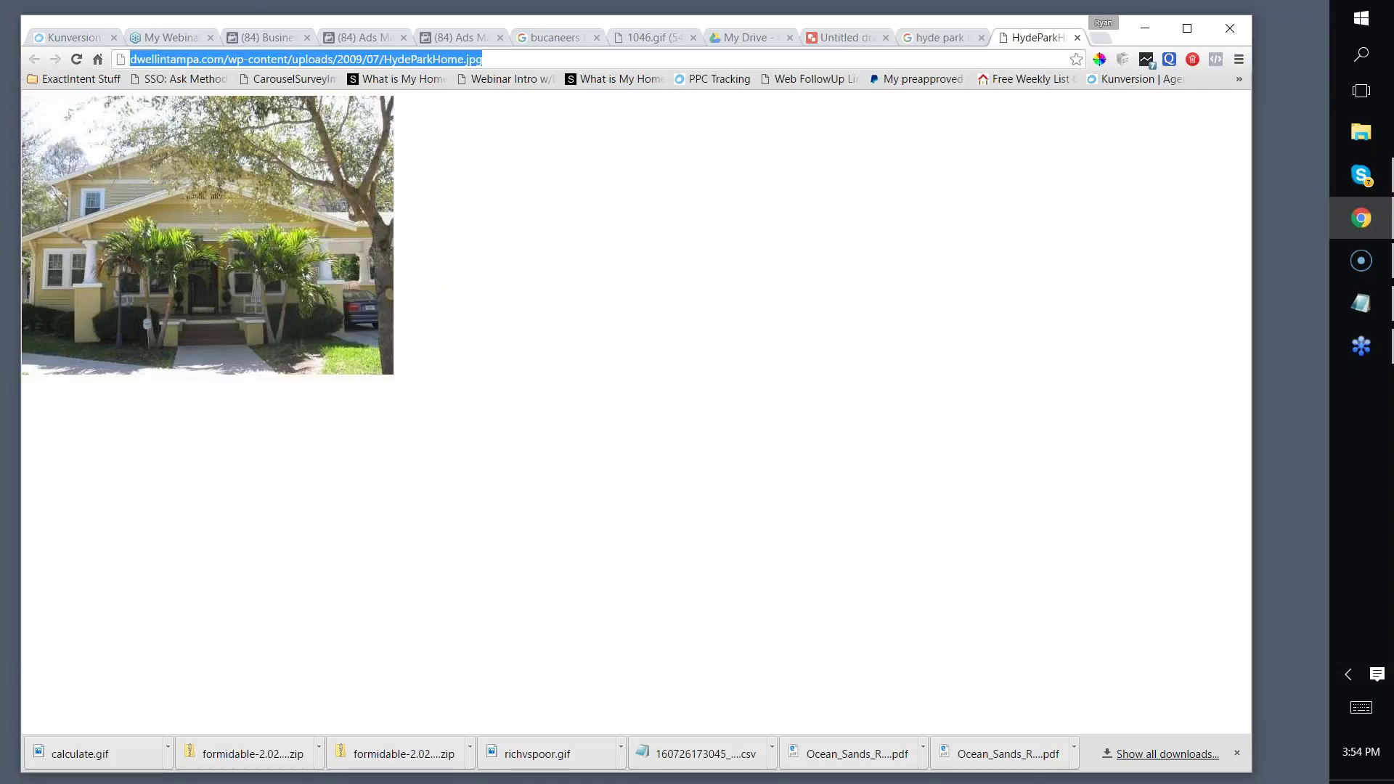
pyautogui.write('maps')
pyautogui.press('Return')
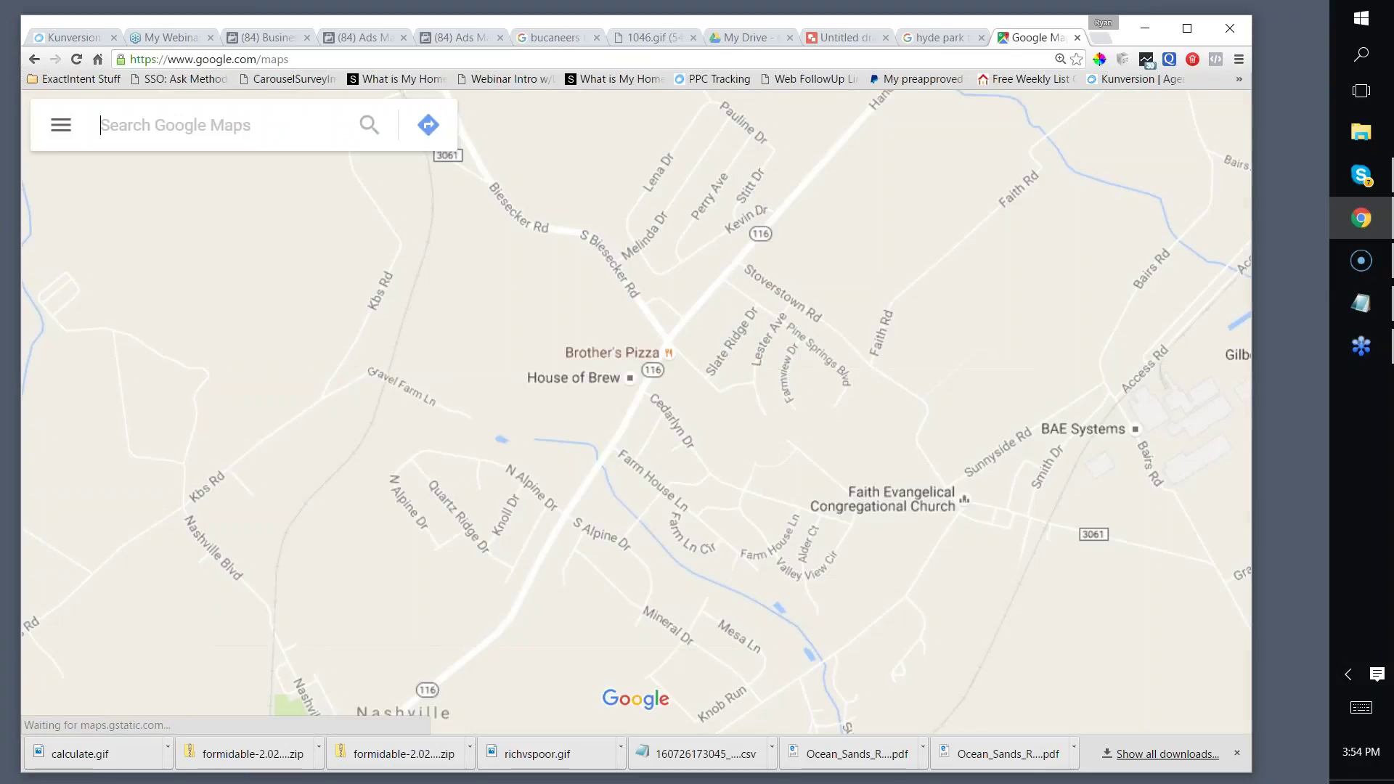
# Step: Search the map for 'tampa fl' and mark a spot near Tampa Heights
pyautogui.write('tampa fl')
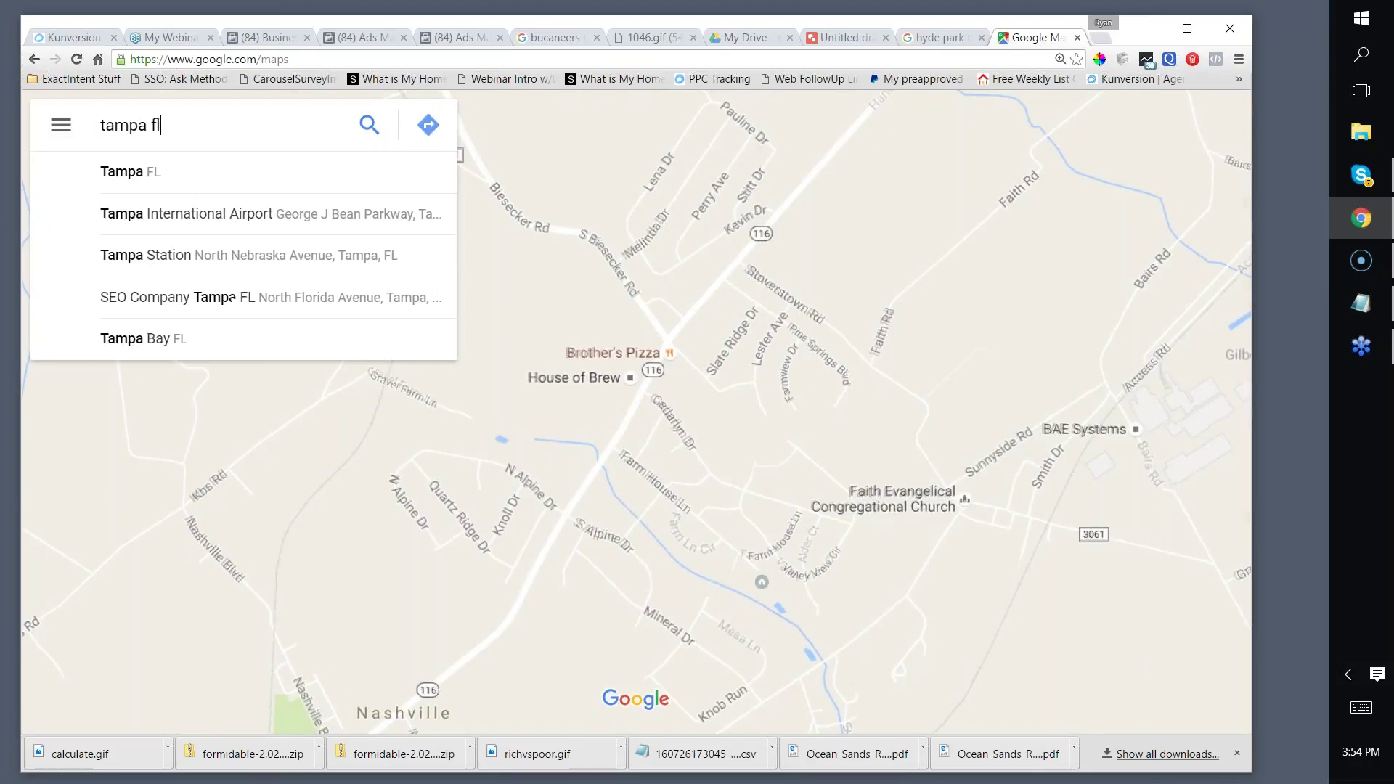
pyautogui.press('Return')
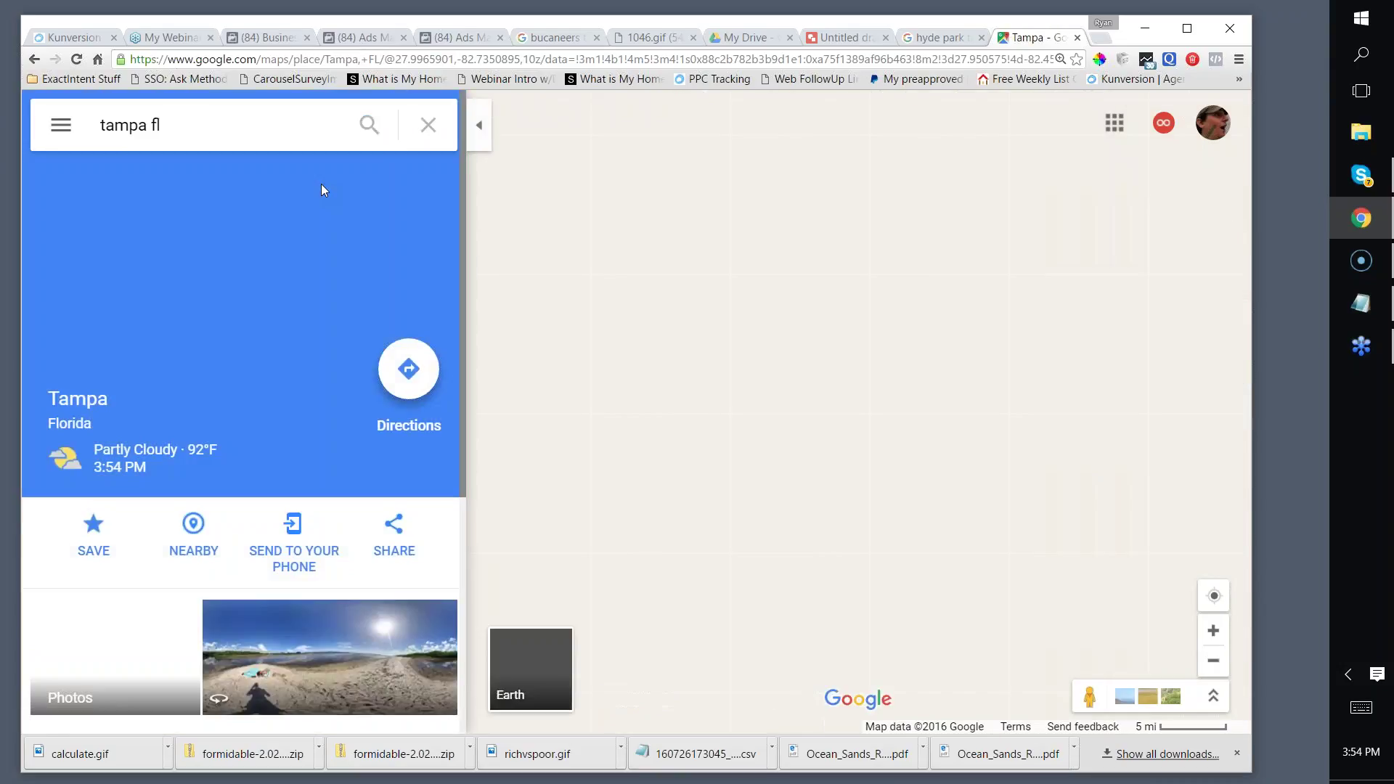
pyautogui.scroll(-2, 329, 416)
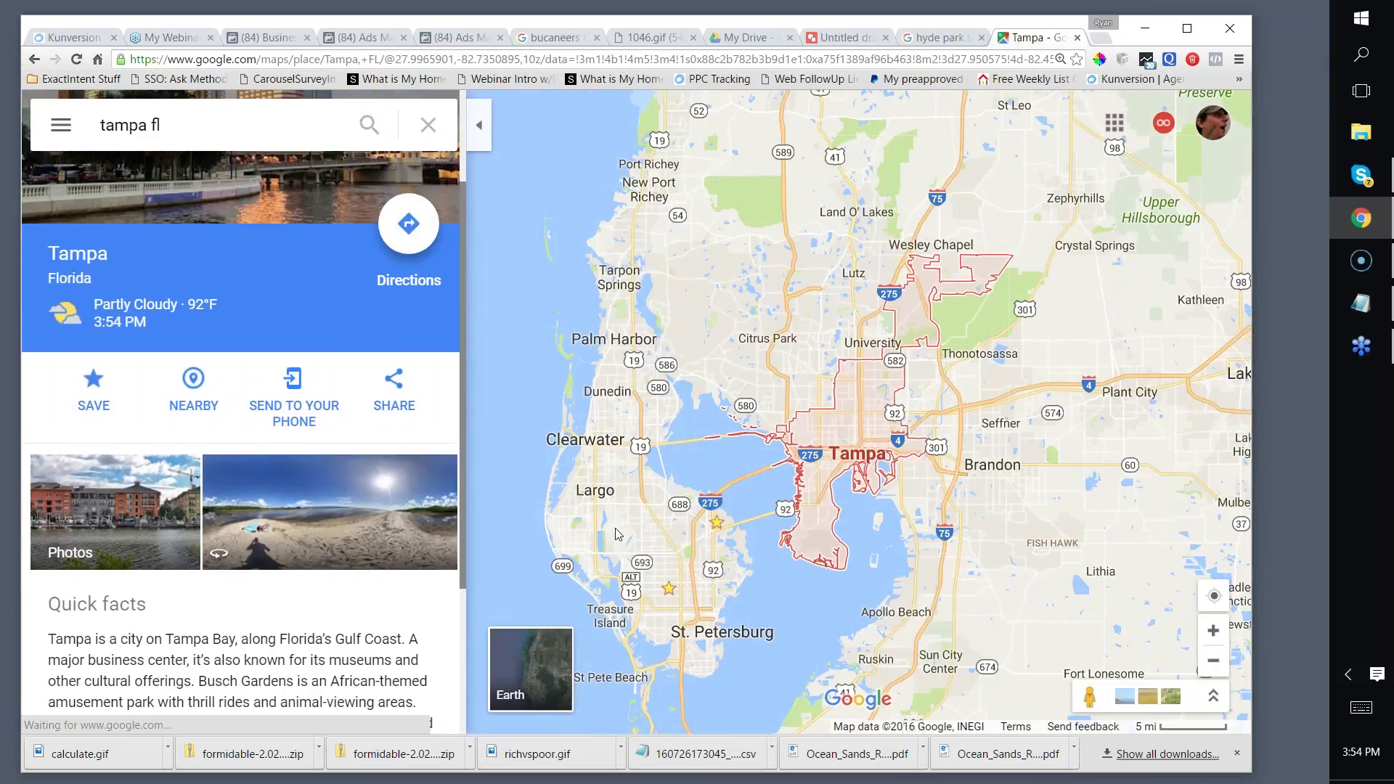
pyautogui.moveTo(835, 466); pyautogui.dragTo(554, 453)
pyautogui.click(572, 425)
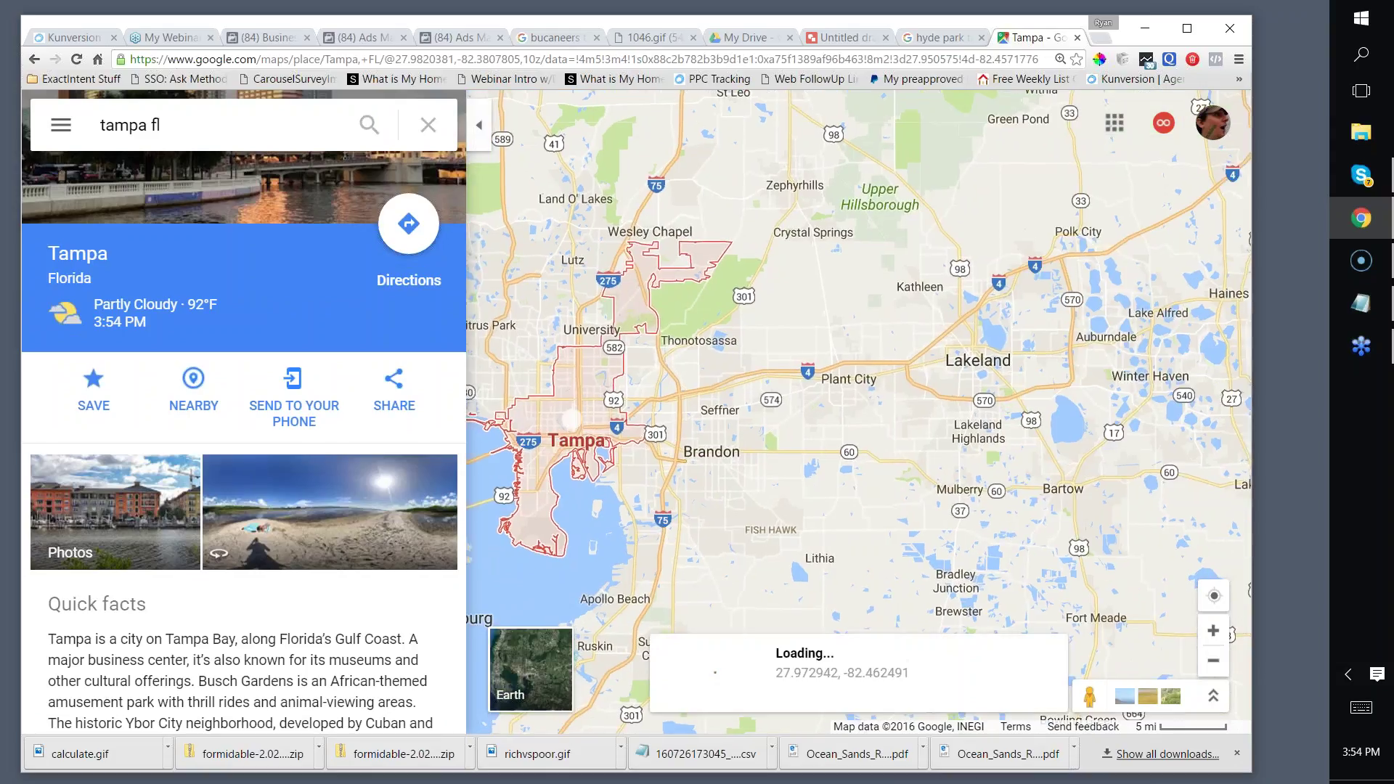
# Step: Search the map for 'Tampa' instead, panning east and zooming in
pyautogui.click(428, 125)
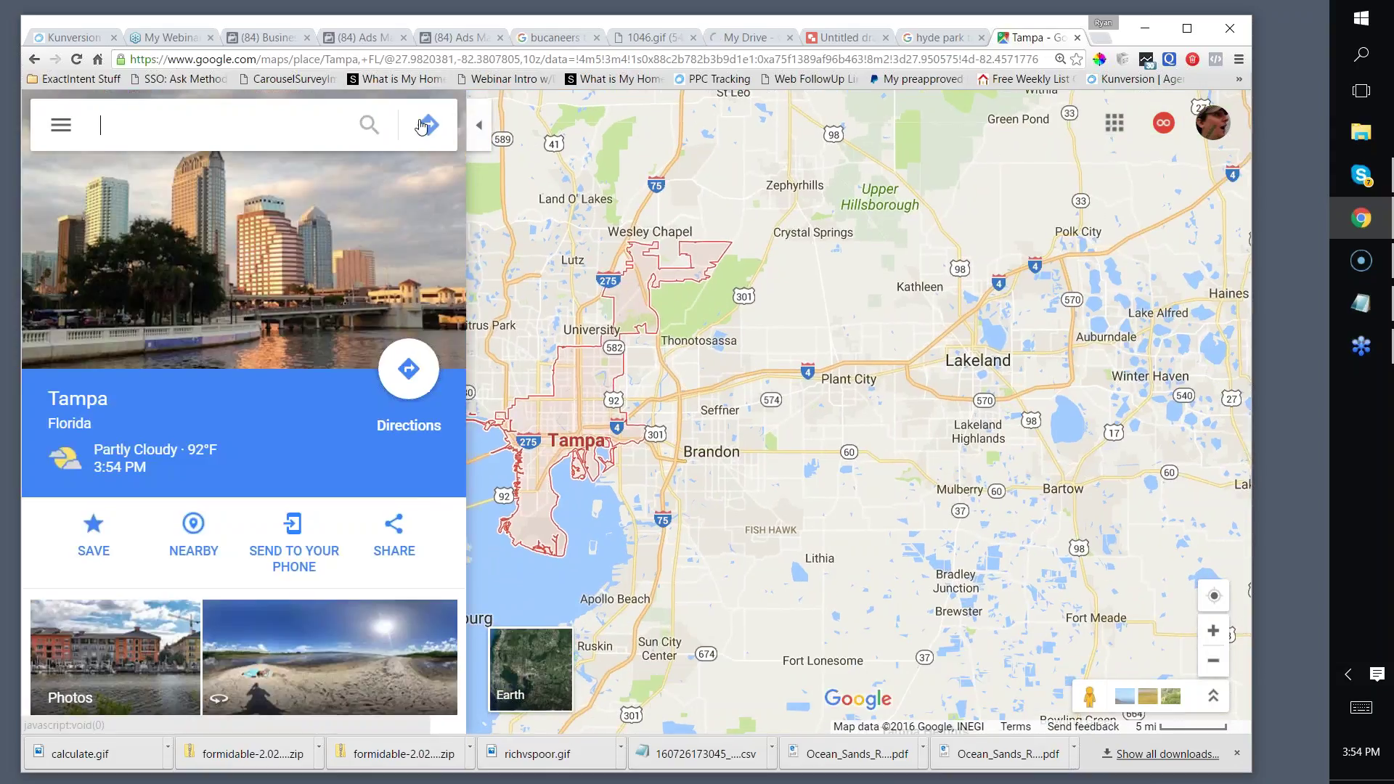
pyautogui.write('Tampa')
pyautogui.press('Return')
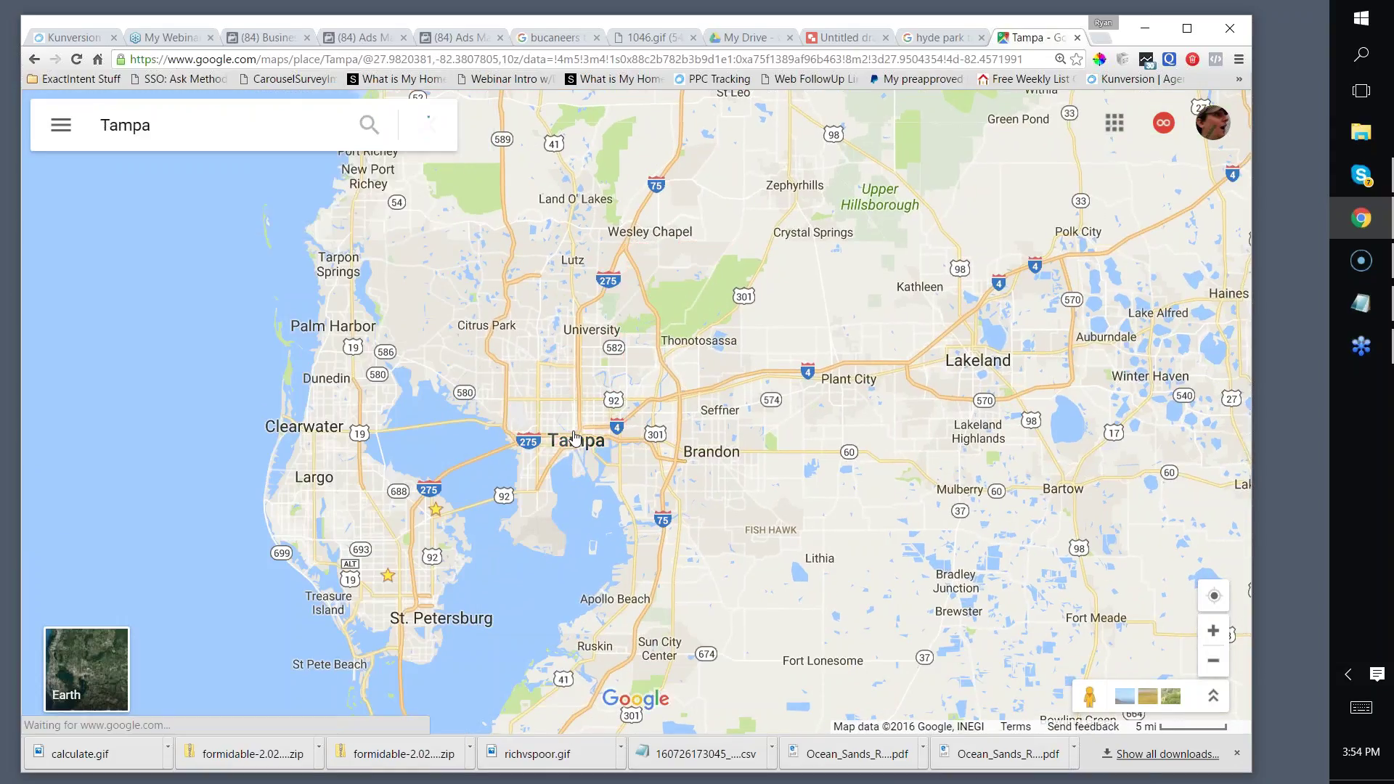
pyautogui.moveTo(864, 436); pyautogui.dragTo(645, 399)
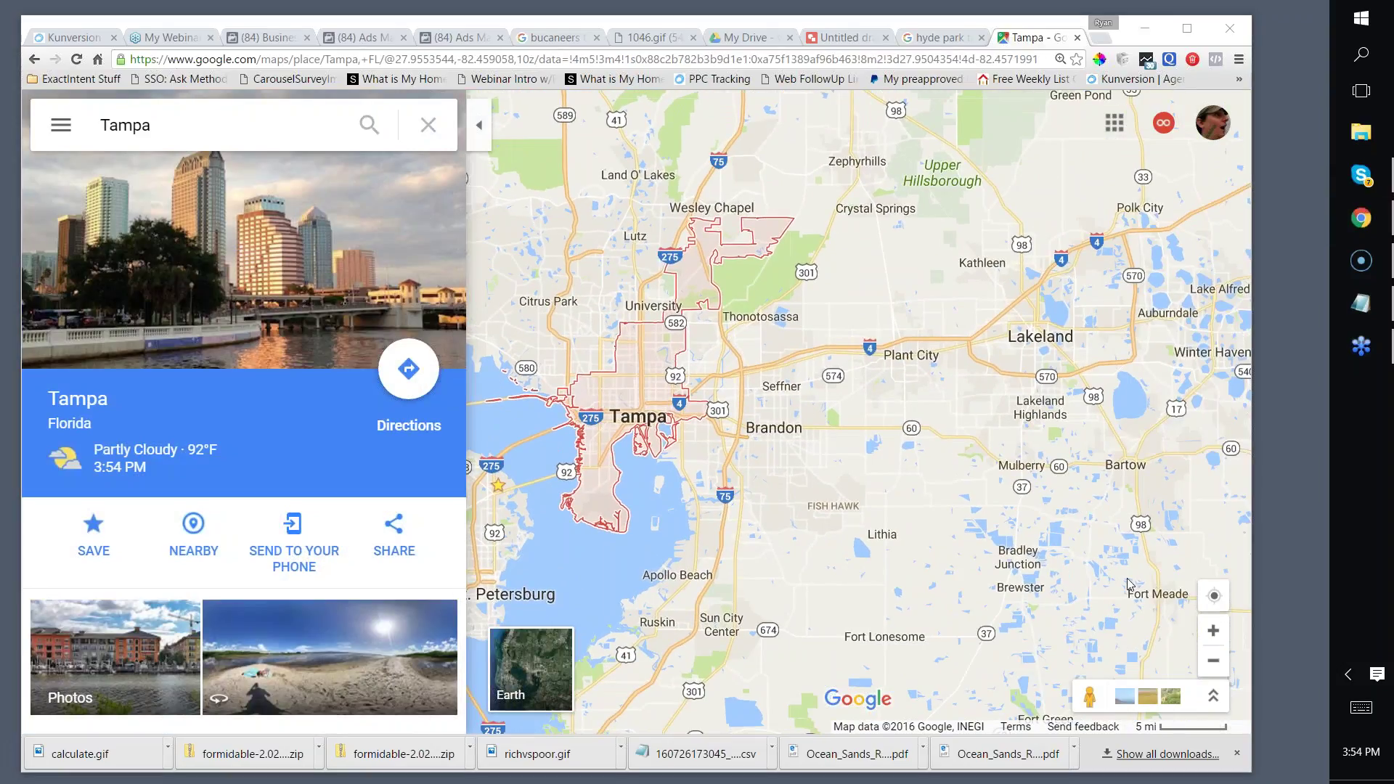
pyautogui.click(1213, 630)
pyautogui.click(1213, 631)
pyautogui.scroll(2, 795, 327)
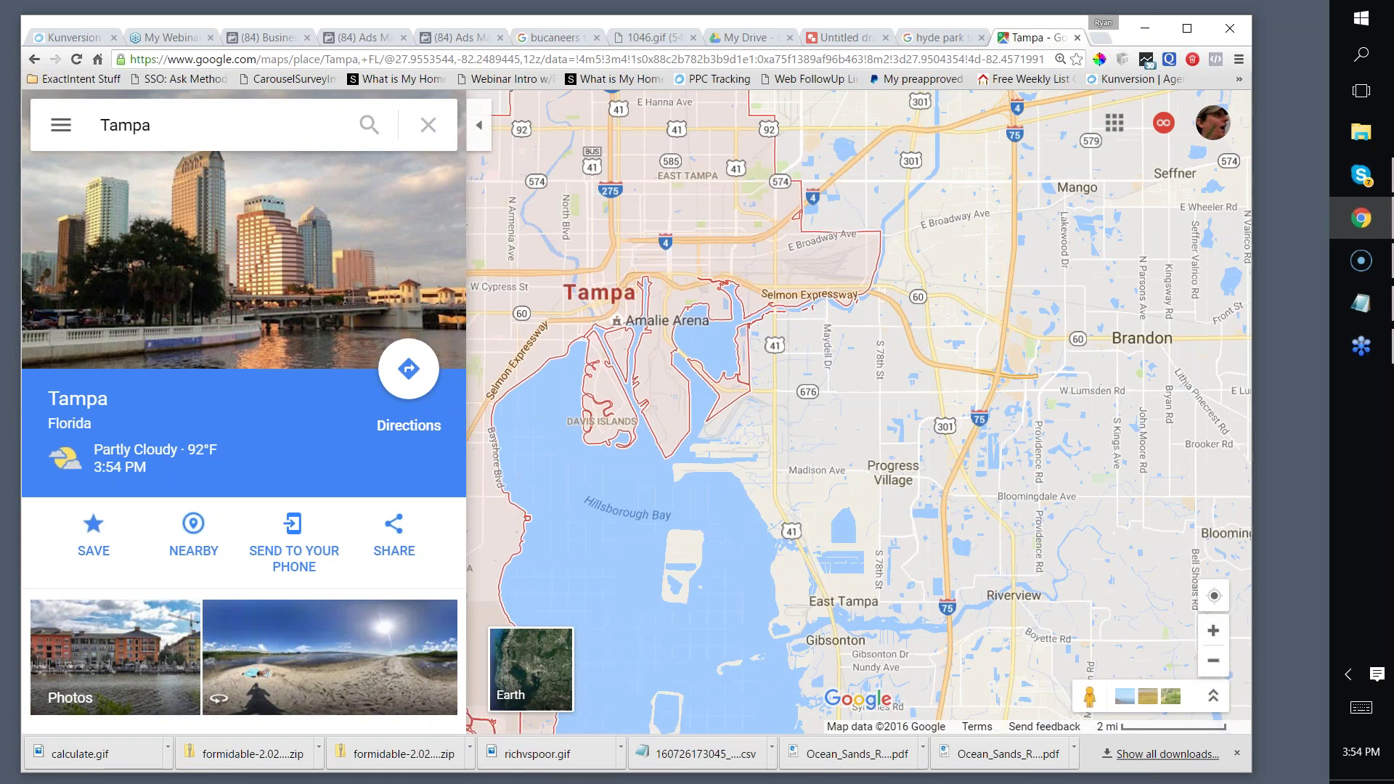
pyautogui.scroll(1, 769, 399)
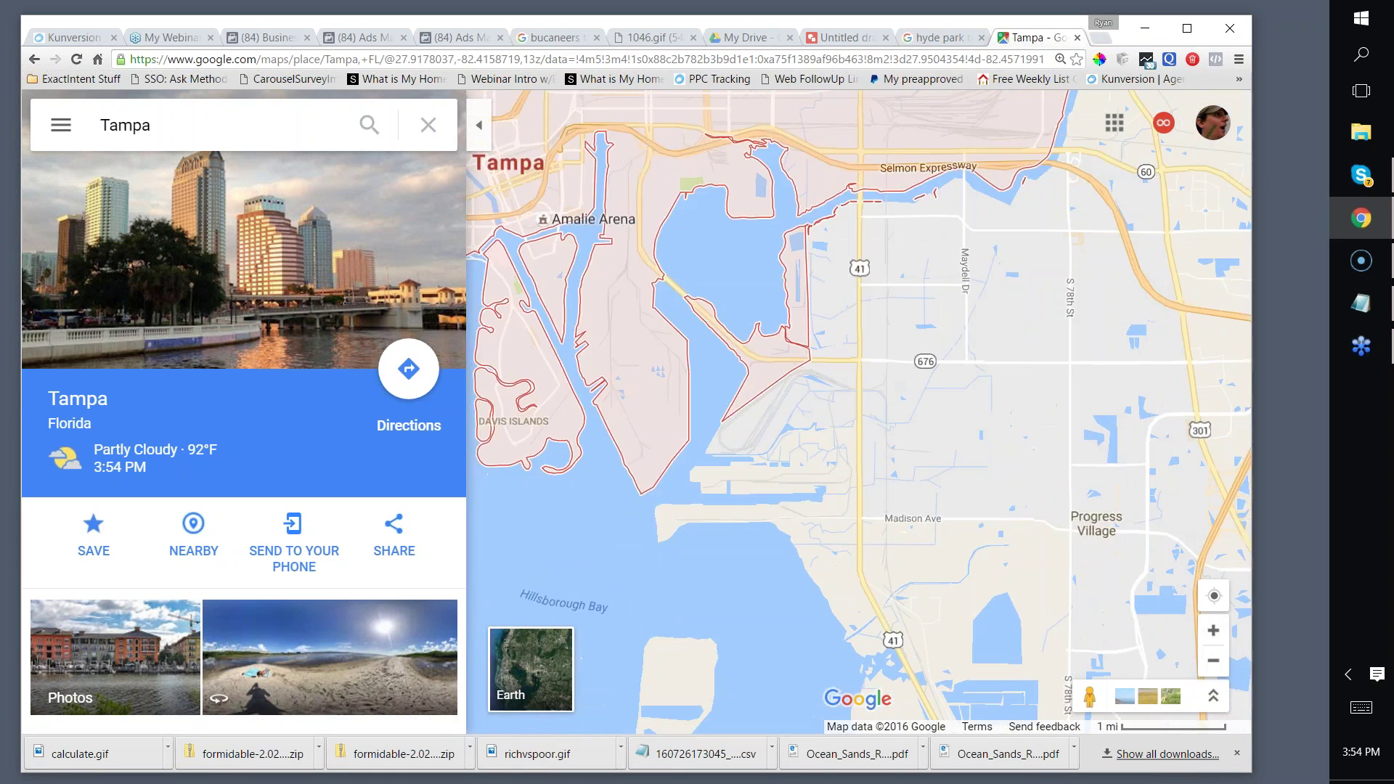
# Step: Close the Tampa panel and zoom into downtown around the University of Tampa and Curtis Hixon Park
pyautogui.click(421, 129)
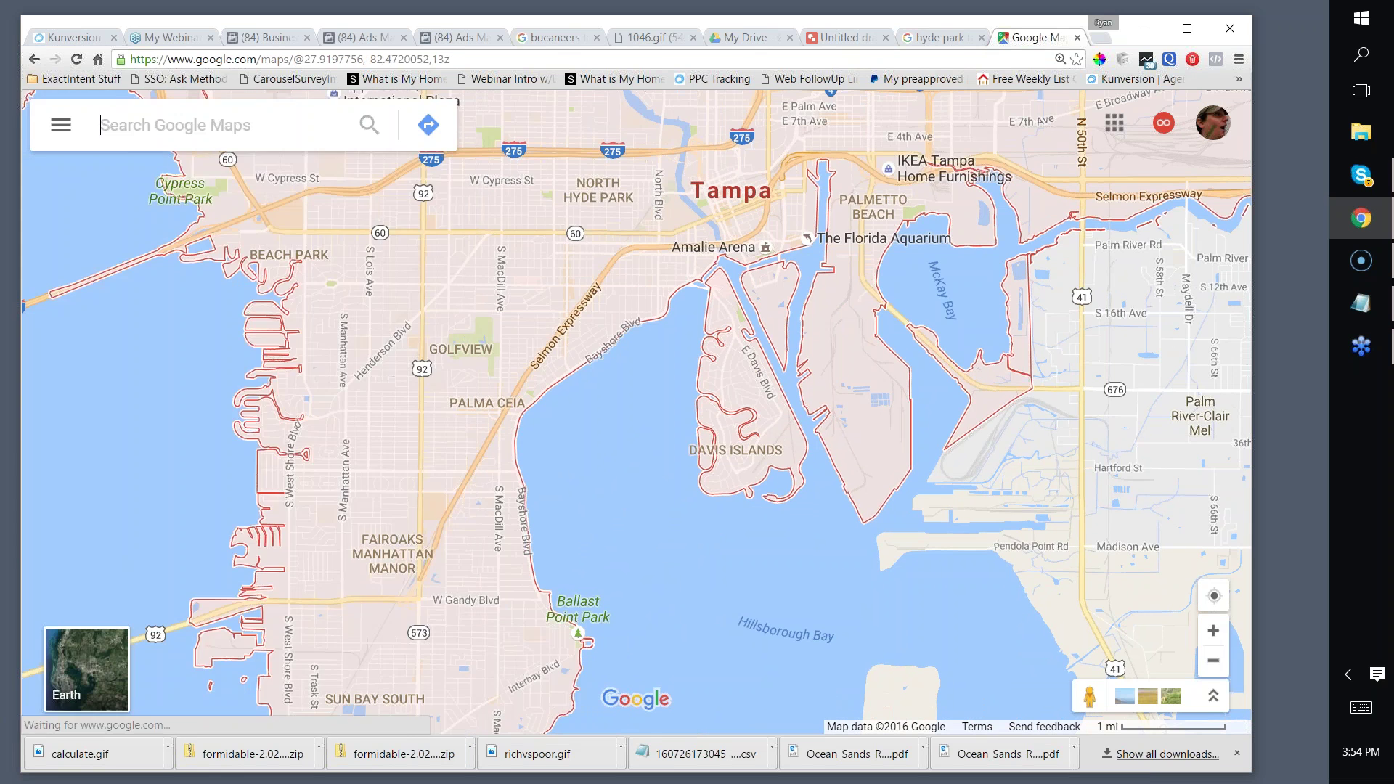
pyautogui.press('+')
pyautogui.press('Up')
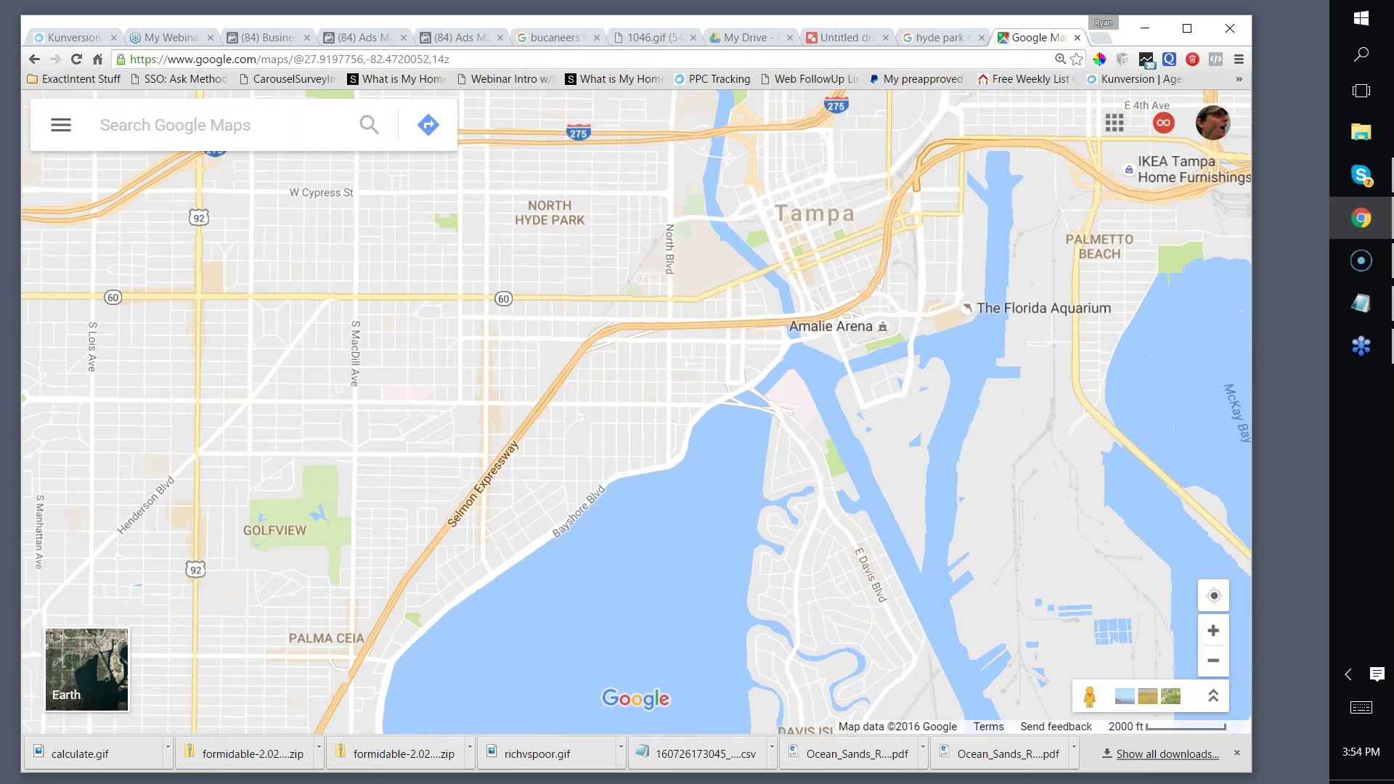
pyautogui.scroll(1, 756, 266)
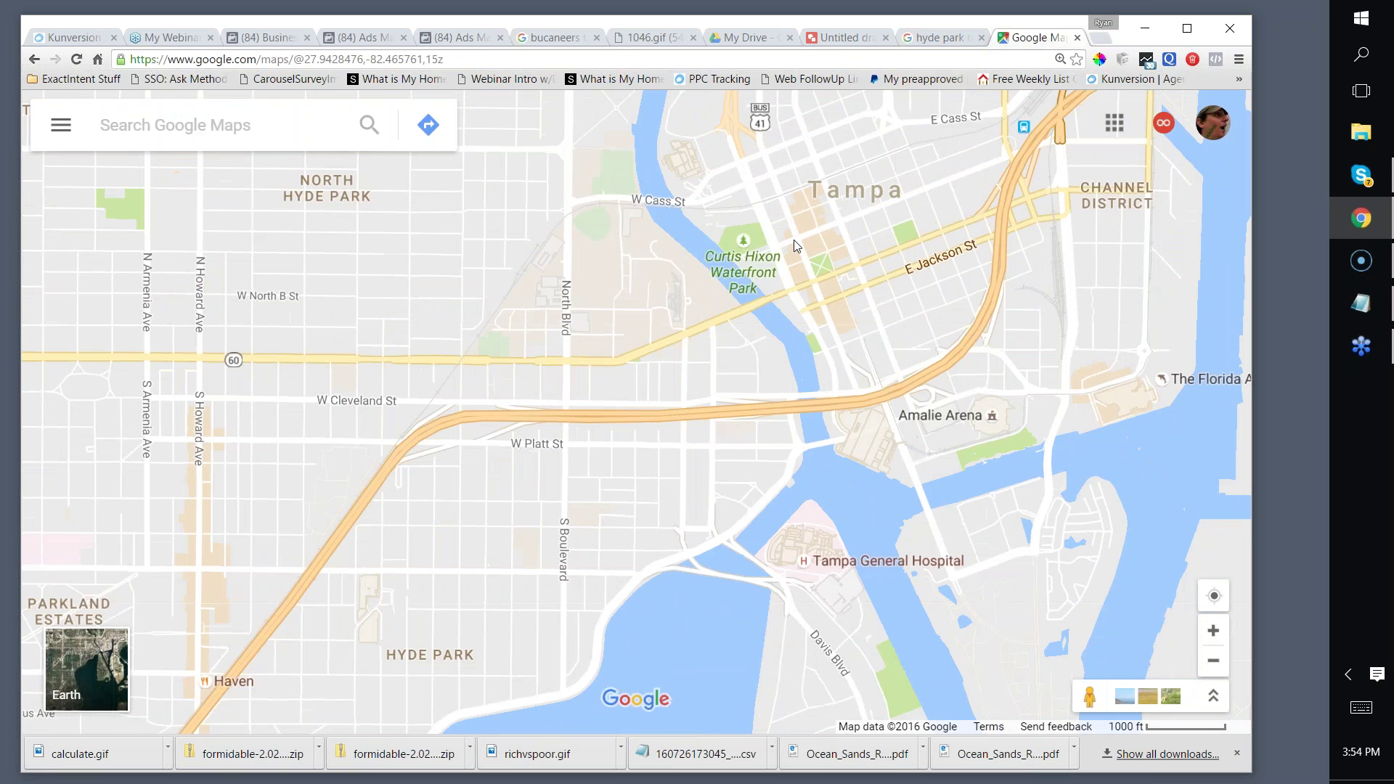
pyautogui.scroll(1, 794, 243)
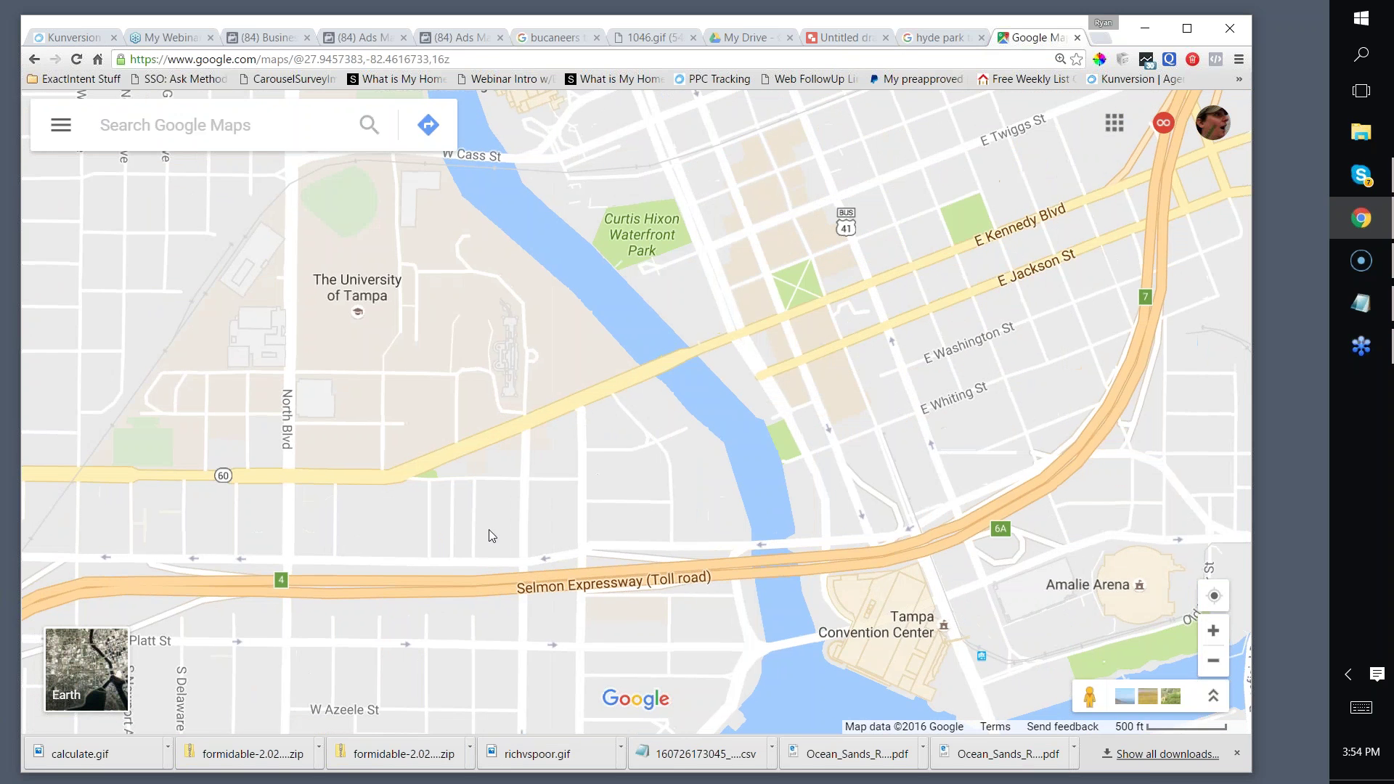
pyautogui.scroll(-1, 486, 521)
pyautogui.click(765, 372)
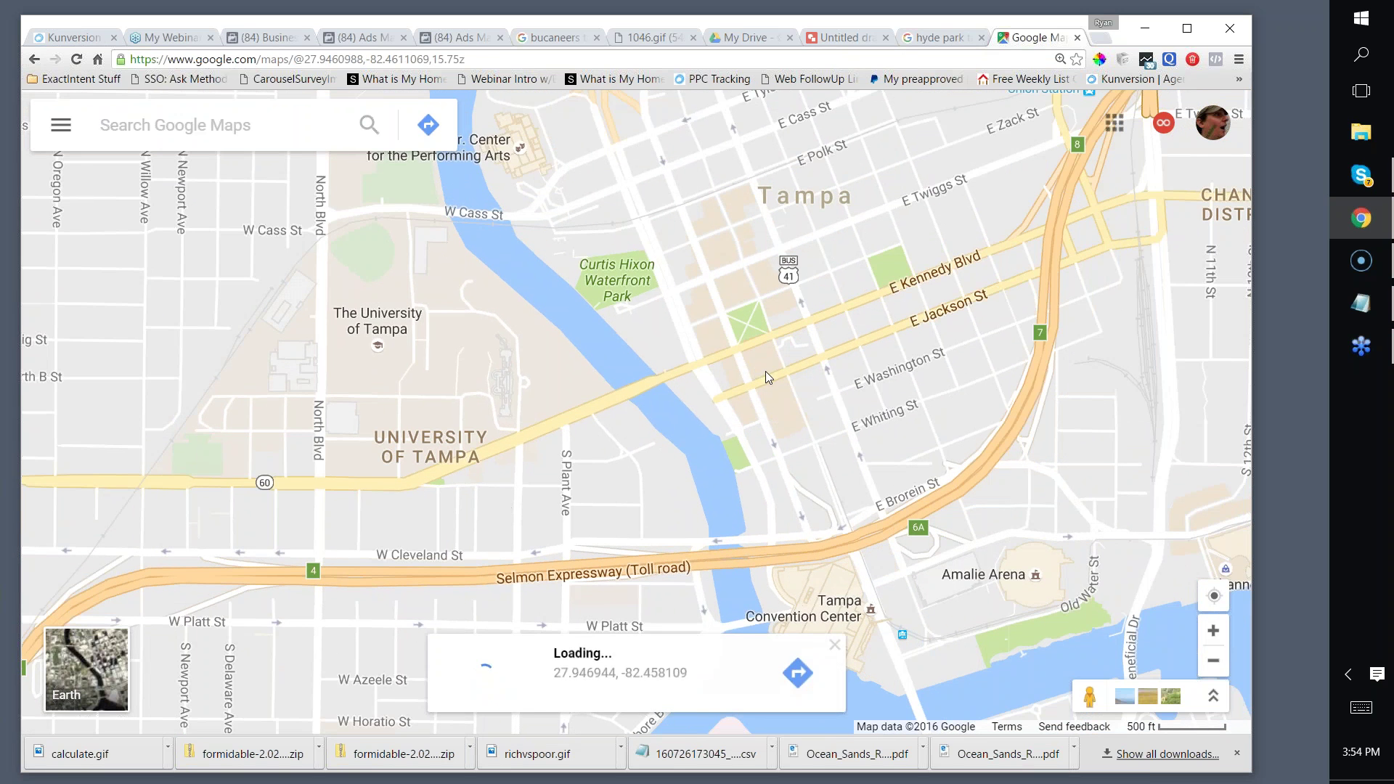
pyautogui.scroll(-1, 495, 486)
pyautogui.scroll(1, 495, 467)
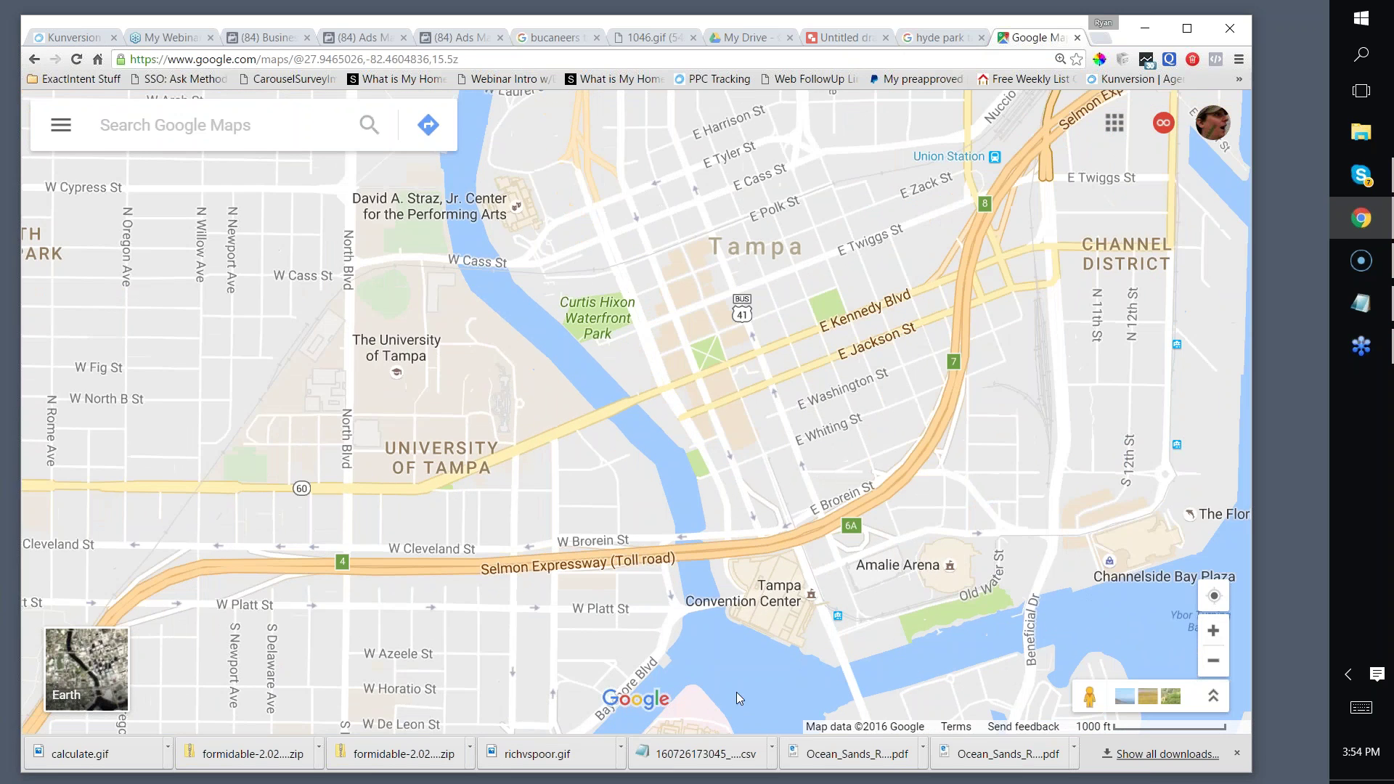
pyautogui.scroll(3, 622, 446)
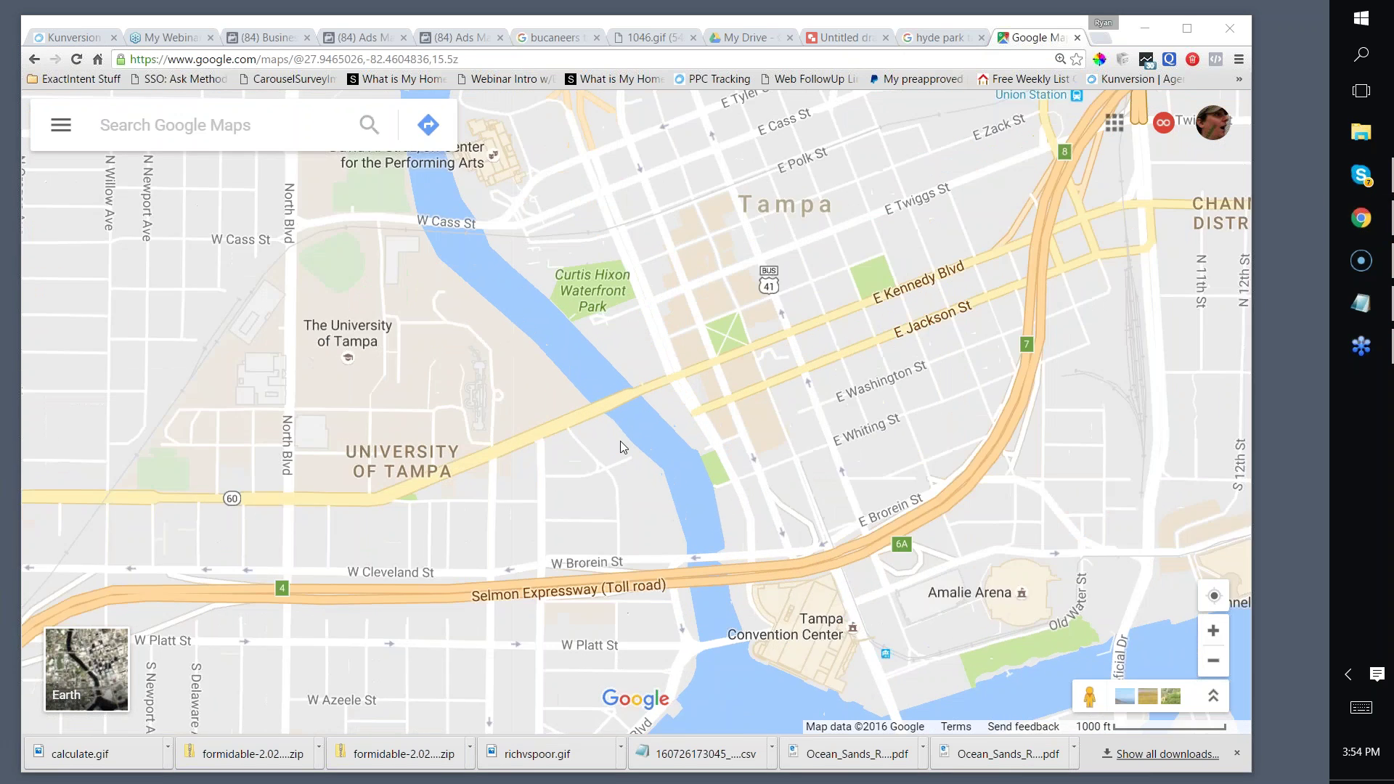
# Step: Pan the satellite map north to Tampa Park Plaza and I-275, then return to the plain map
pyautogui.click(861, 372)
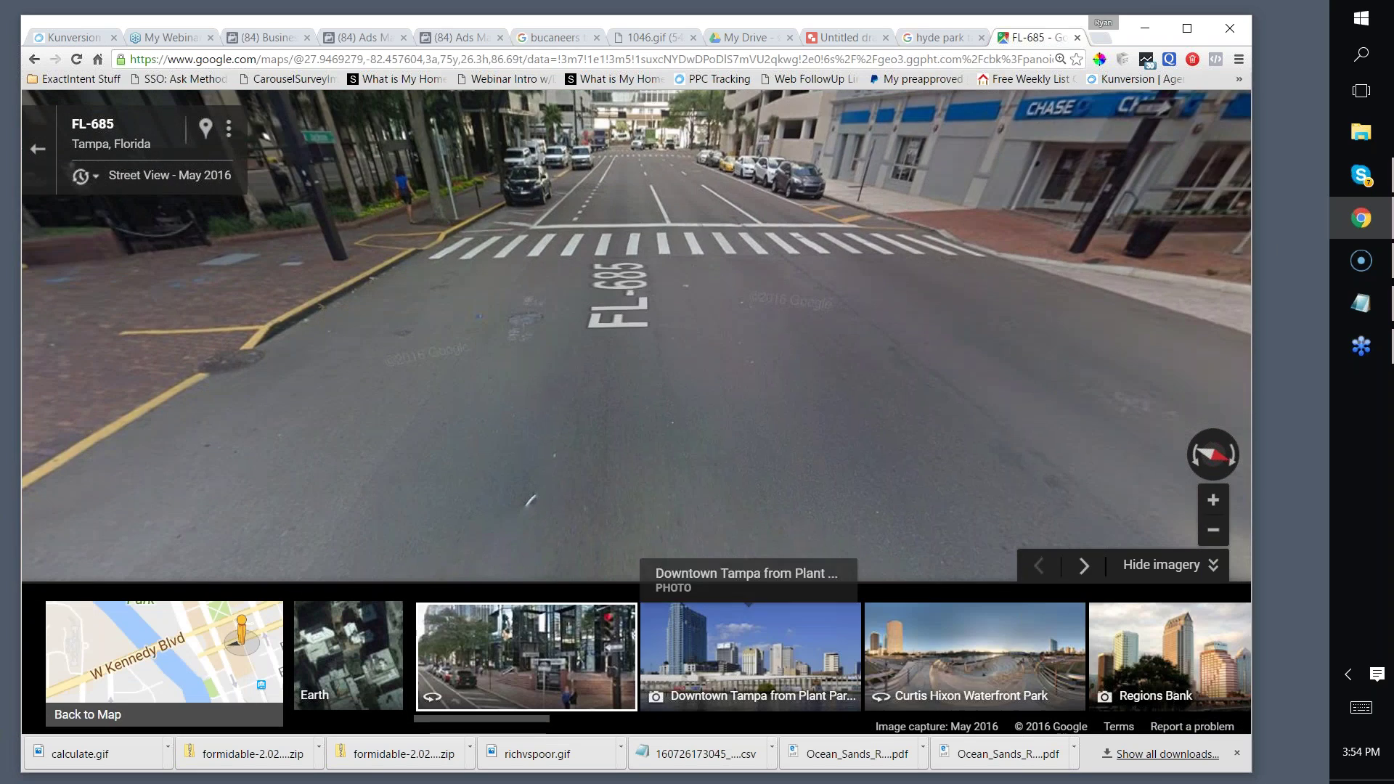
pyautogui.click(358, 663)
pyautogui.moveTo(779, 480); pyautogui.dragTo(663, 588)
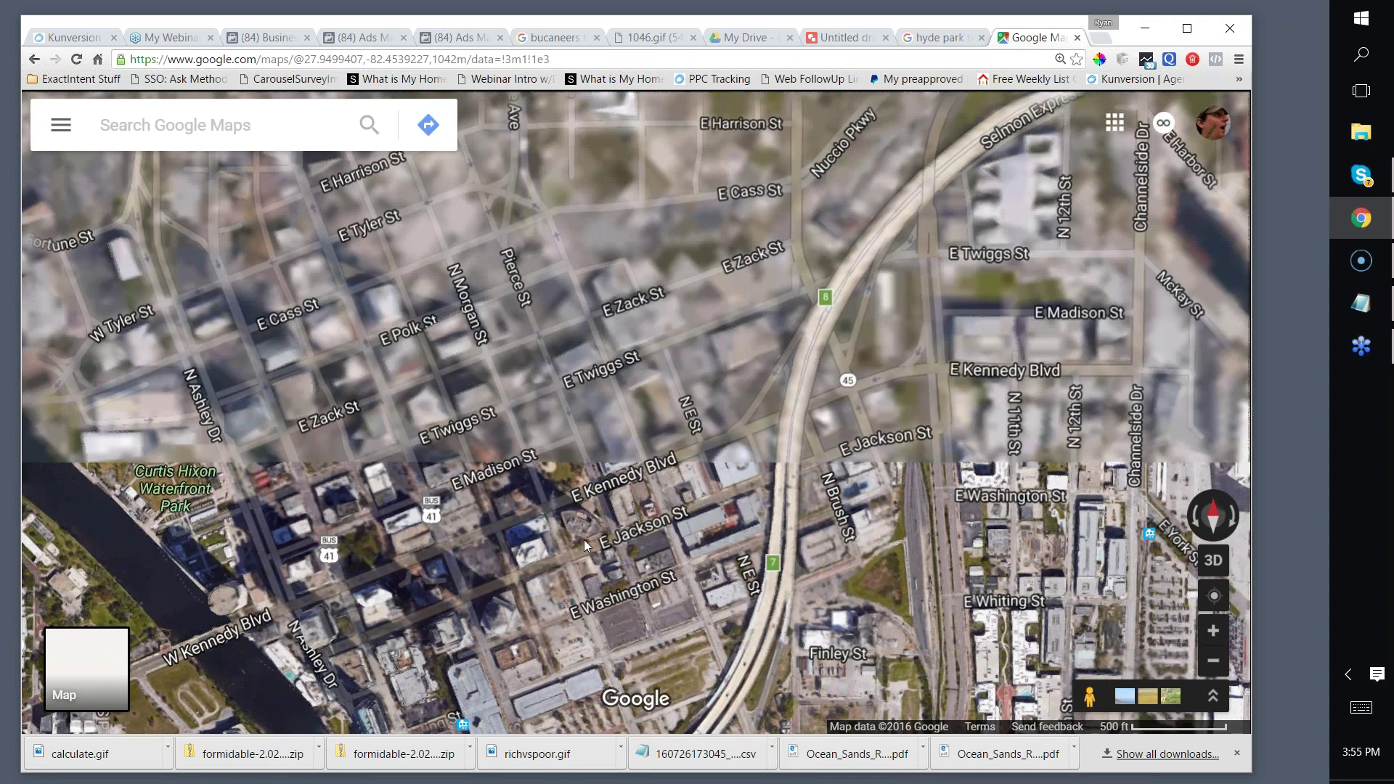
pyautogui.moveTo(651, 473); pyautogui.dragTo(625, 641)
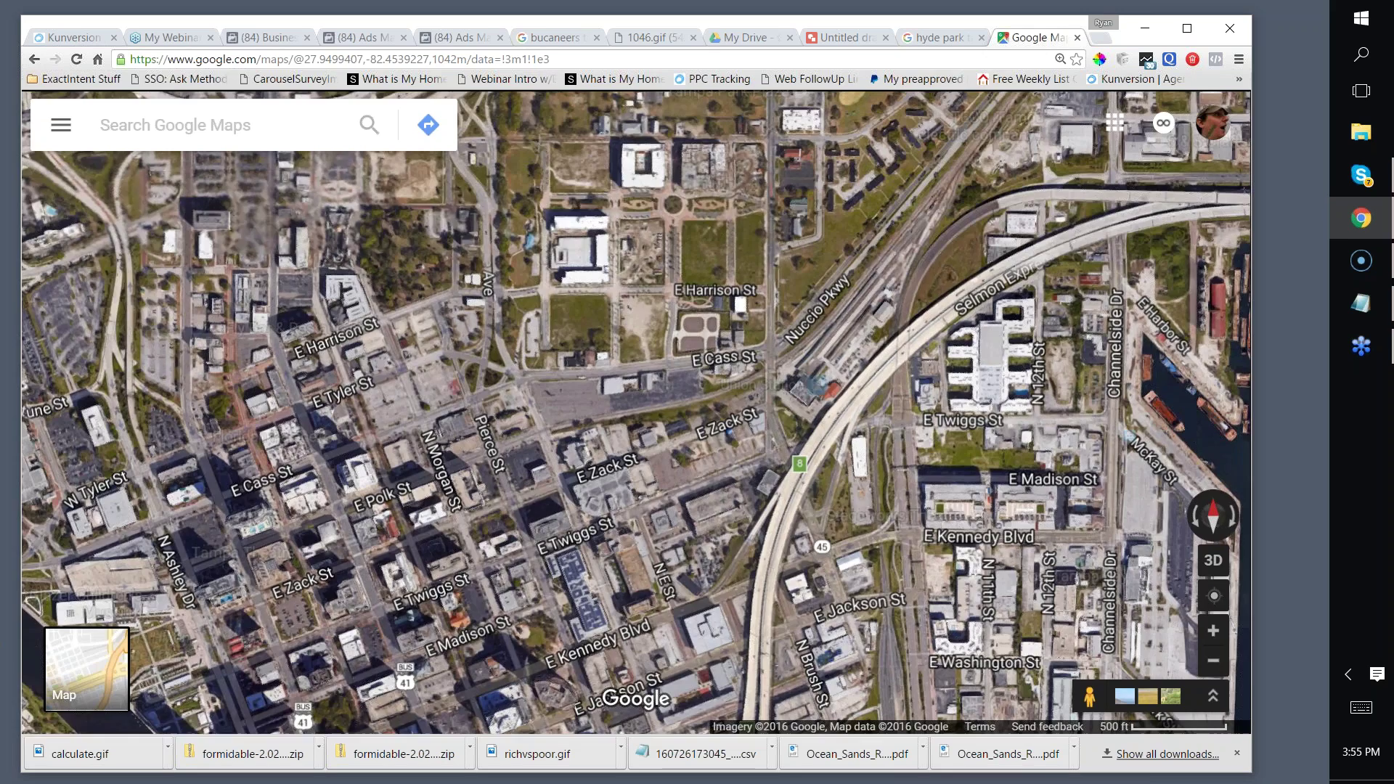
pyautogui.moveTo(556, 320); pyautogui.dragTo(527, 729)
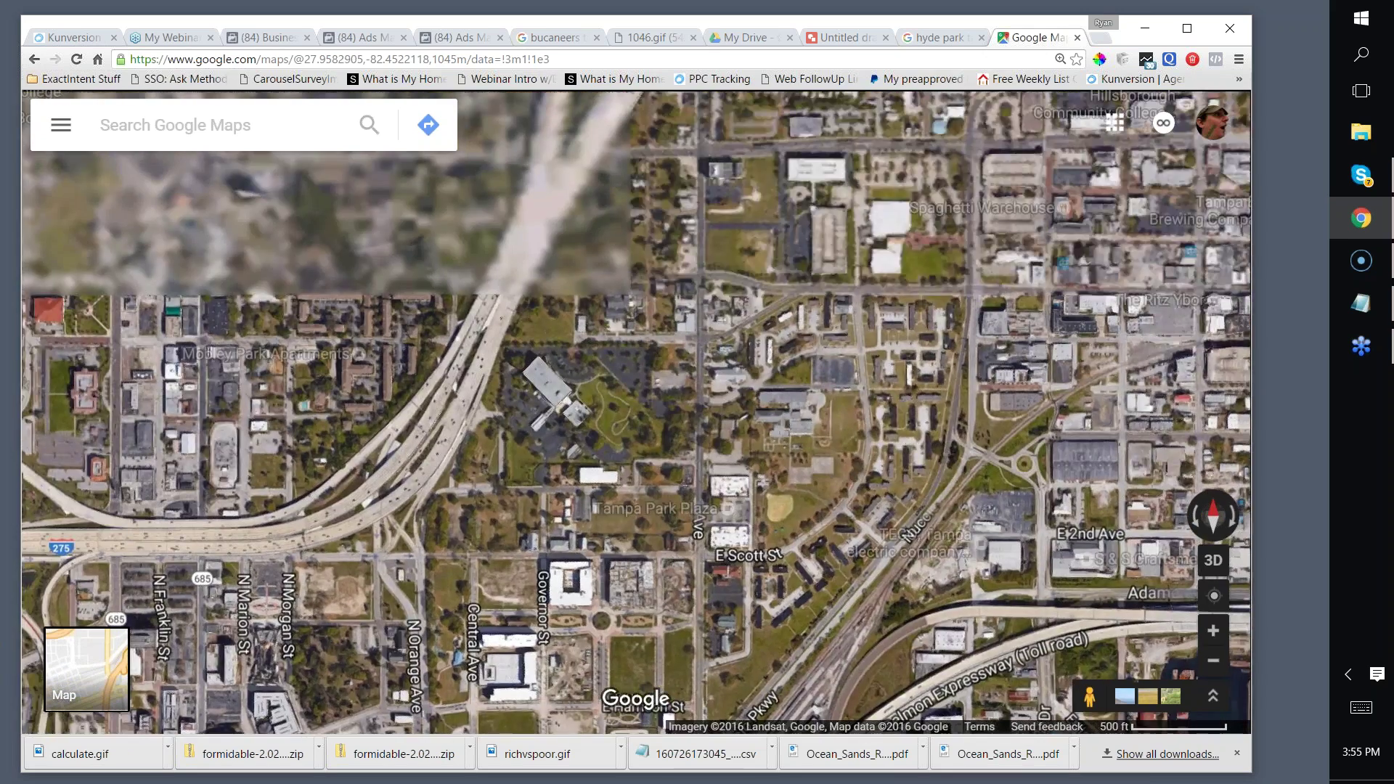
pyautogui.scroll(1, 678, 368)
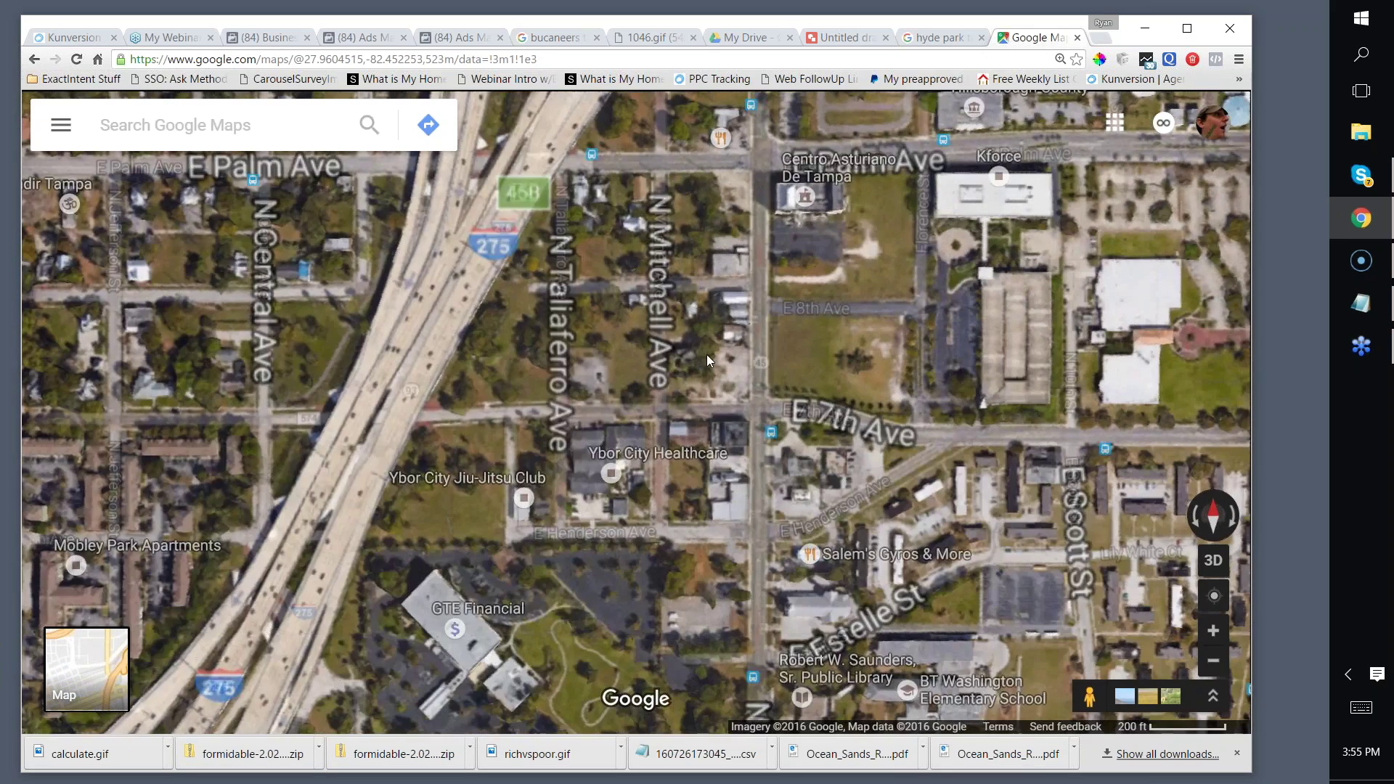
pyautogui.scroll(1, 707, 354)
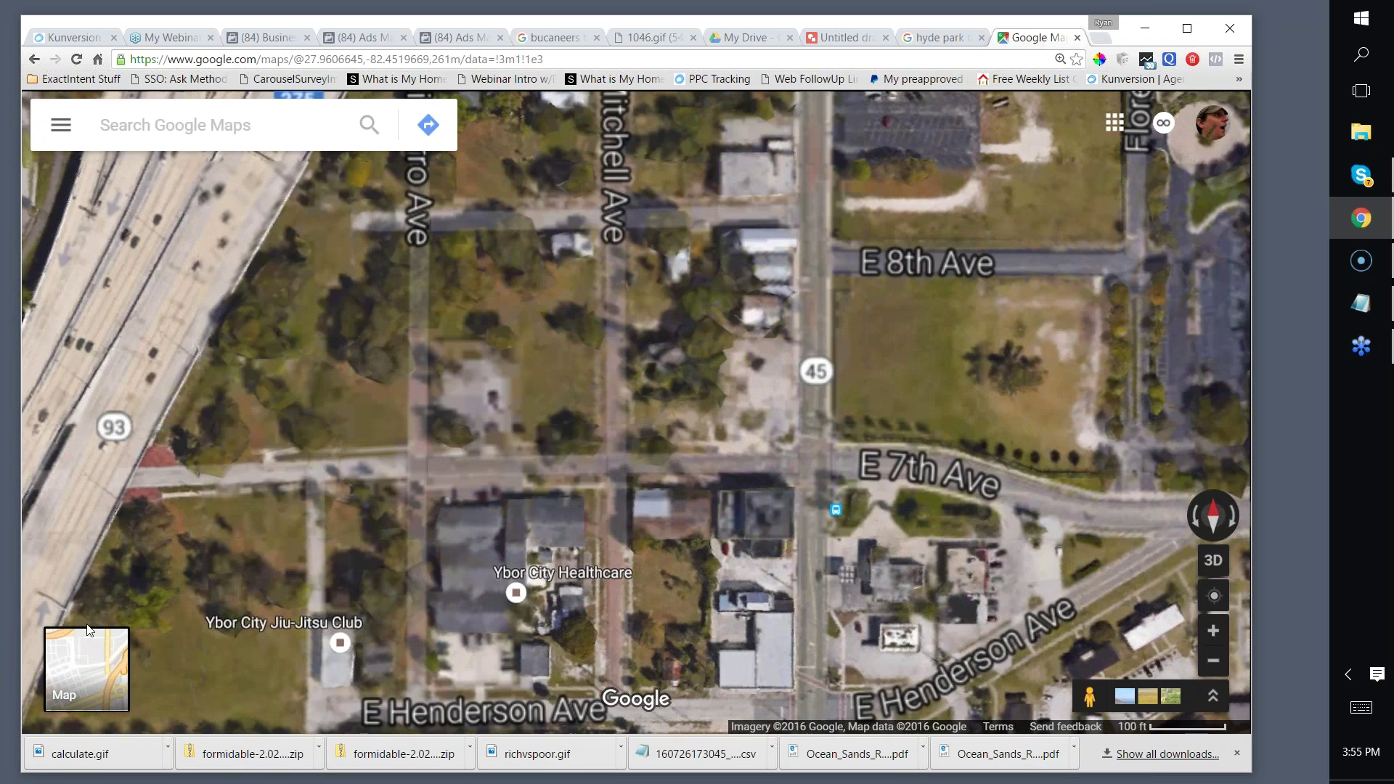
pyautogui.click(87, 668)
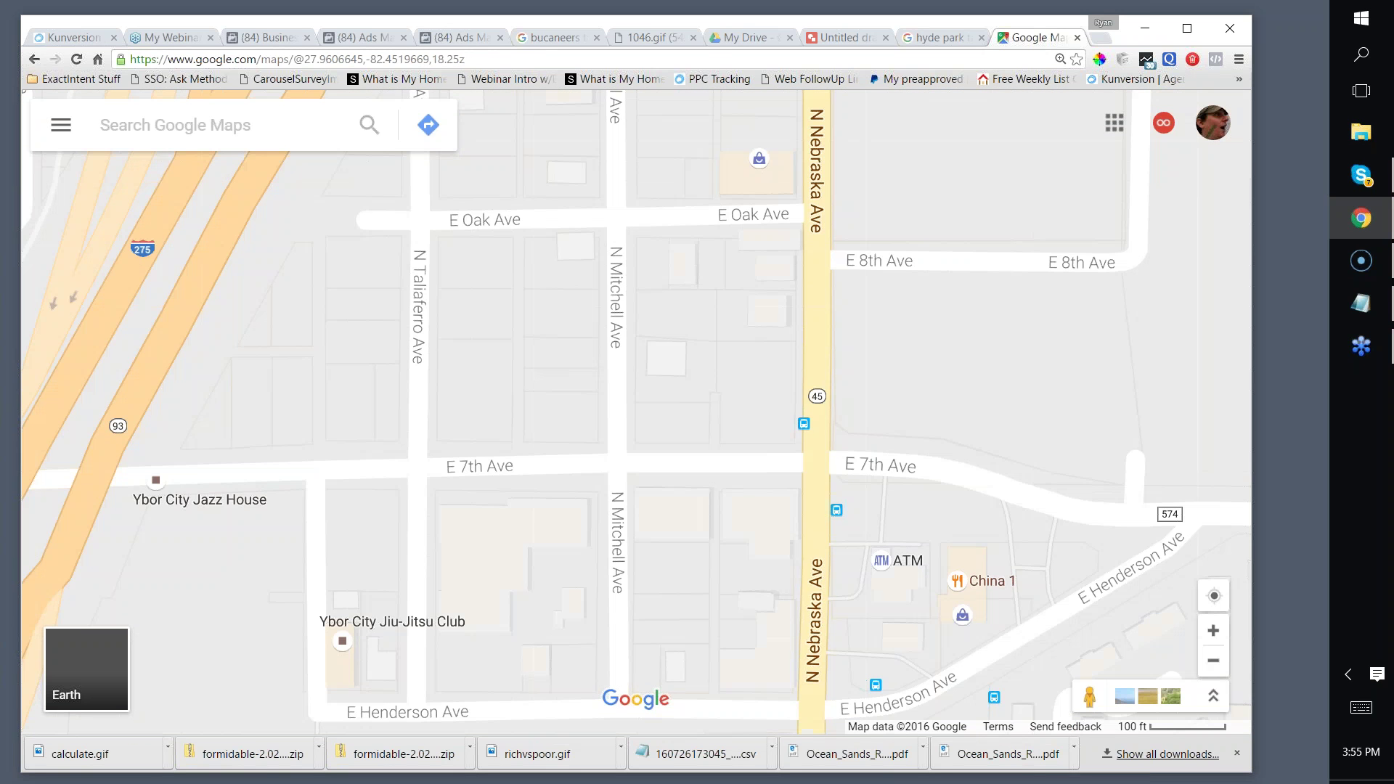
pyautogui.click(718, 377)
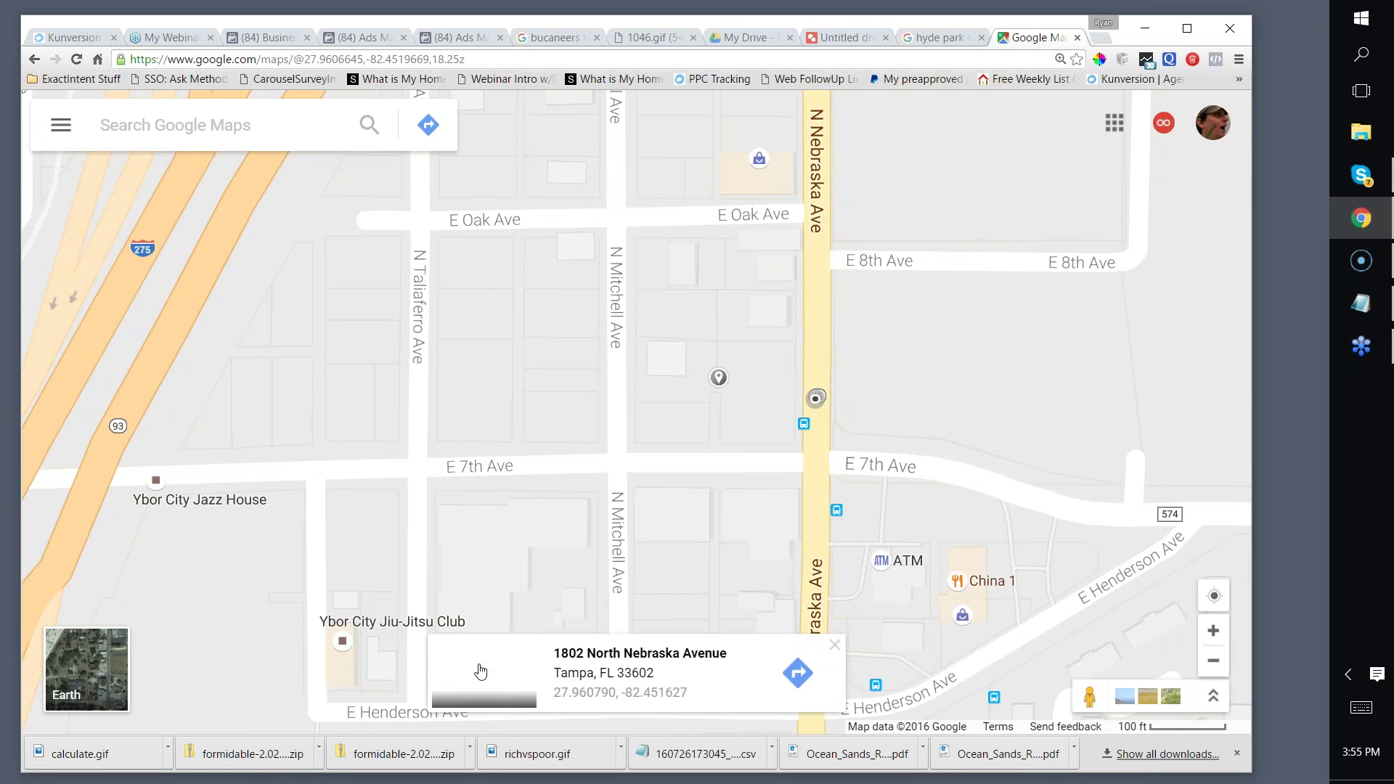
pyautogui.click(476, 665)
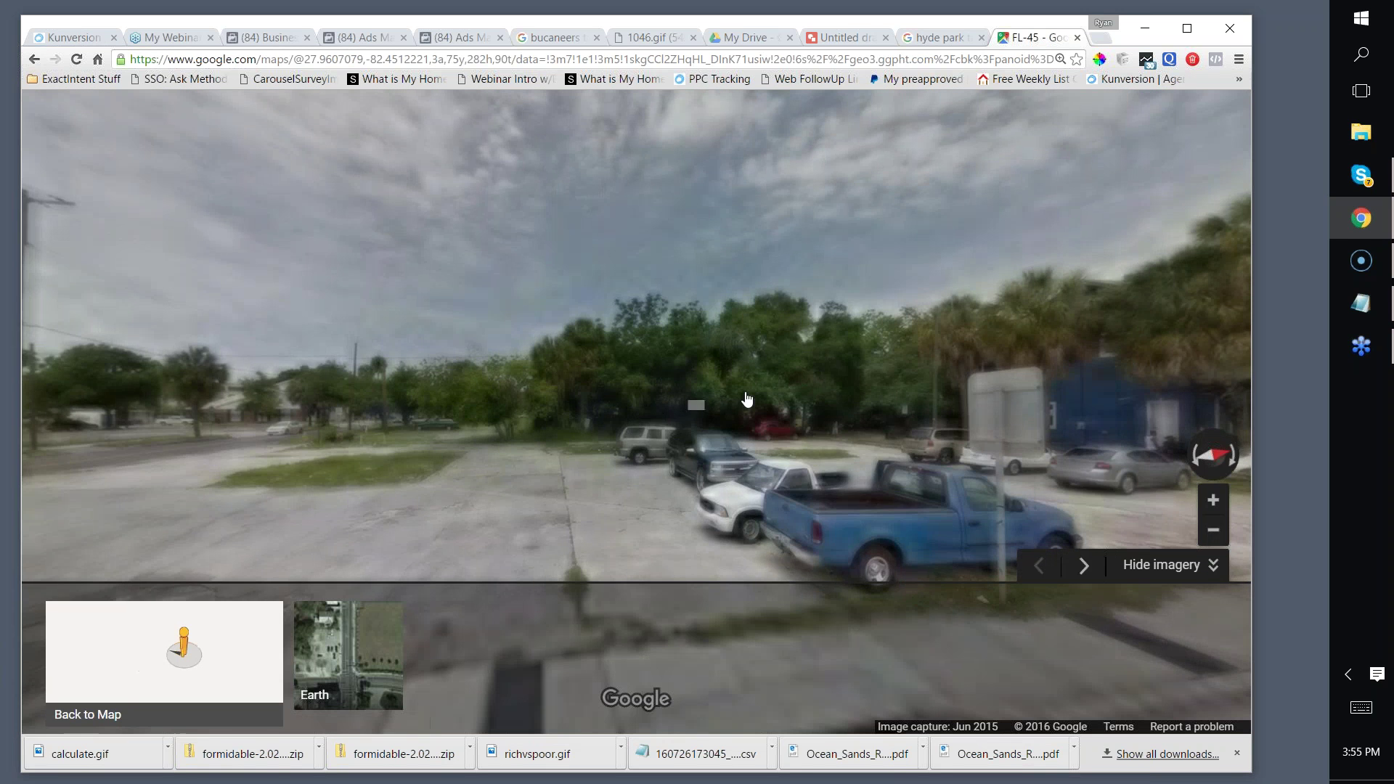
pyautogui.moveTo(747, 399); pyautogui.dragTo(979, 410)
pyautogui.moveTo(508, 436); pyautogui.dragTo(700, 474)
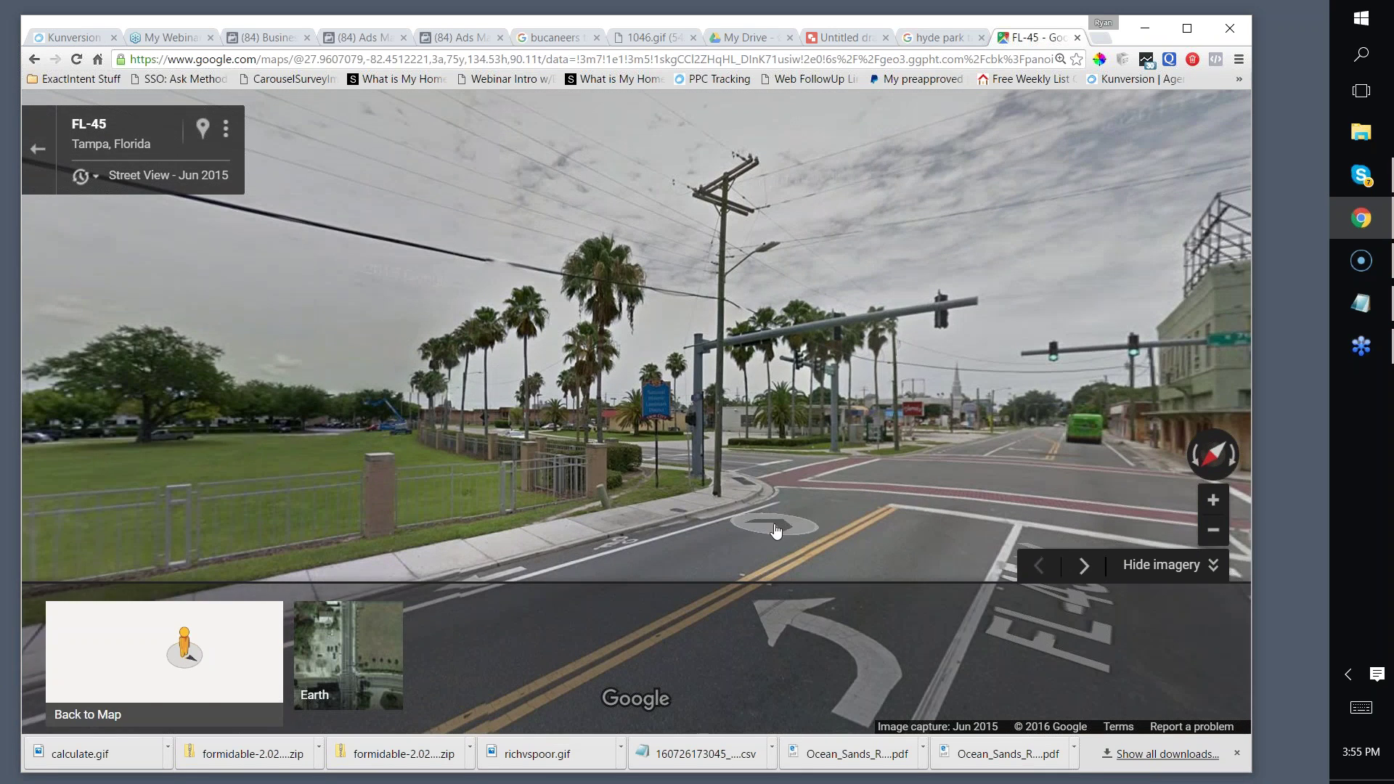
pyautogui.click(1218, 500)
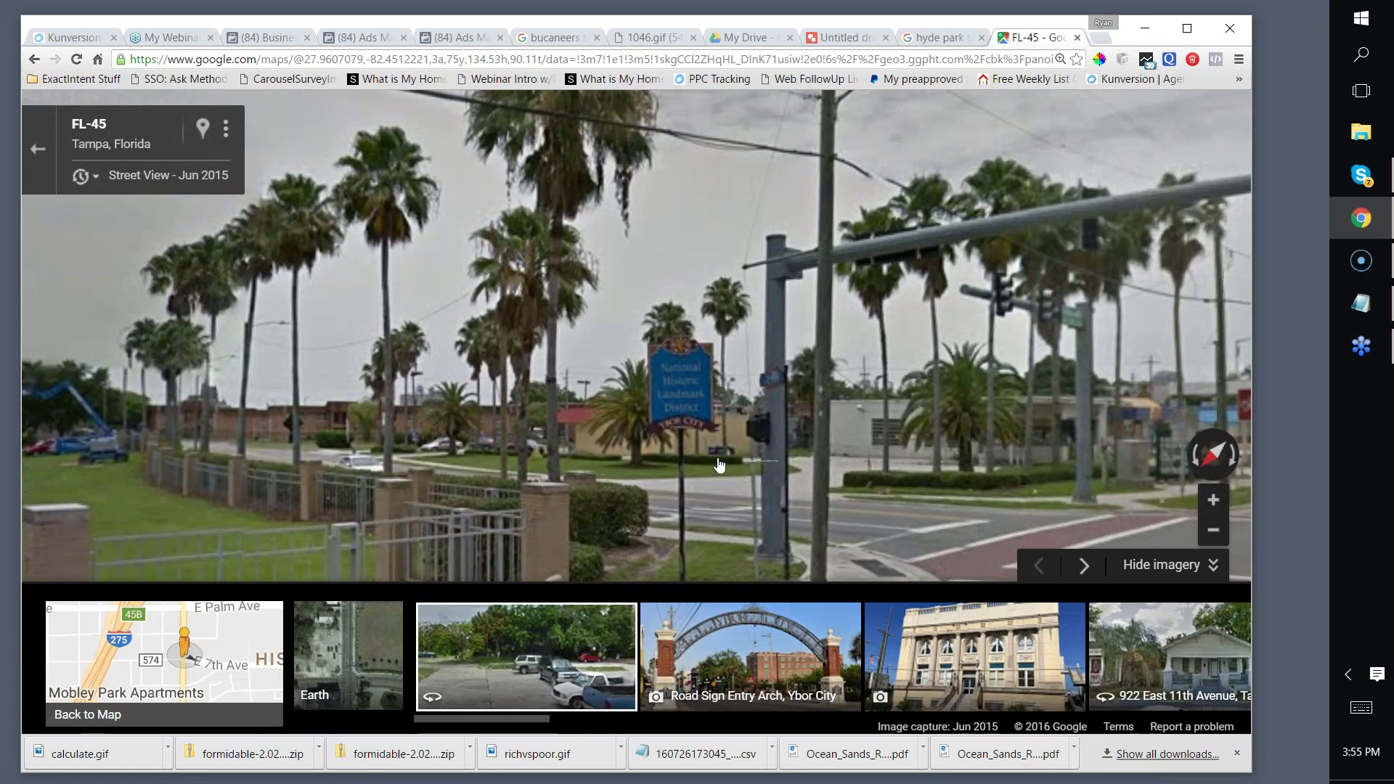
pyautogui.click(1219, 501)
pyautogui.click(29, 276)
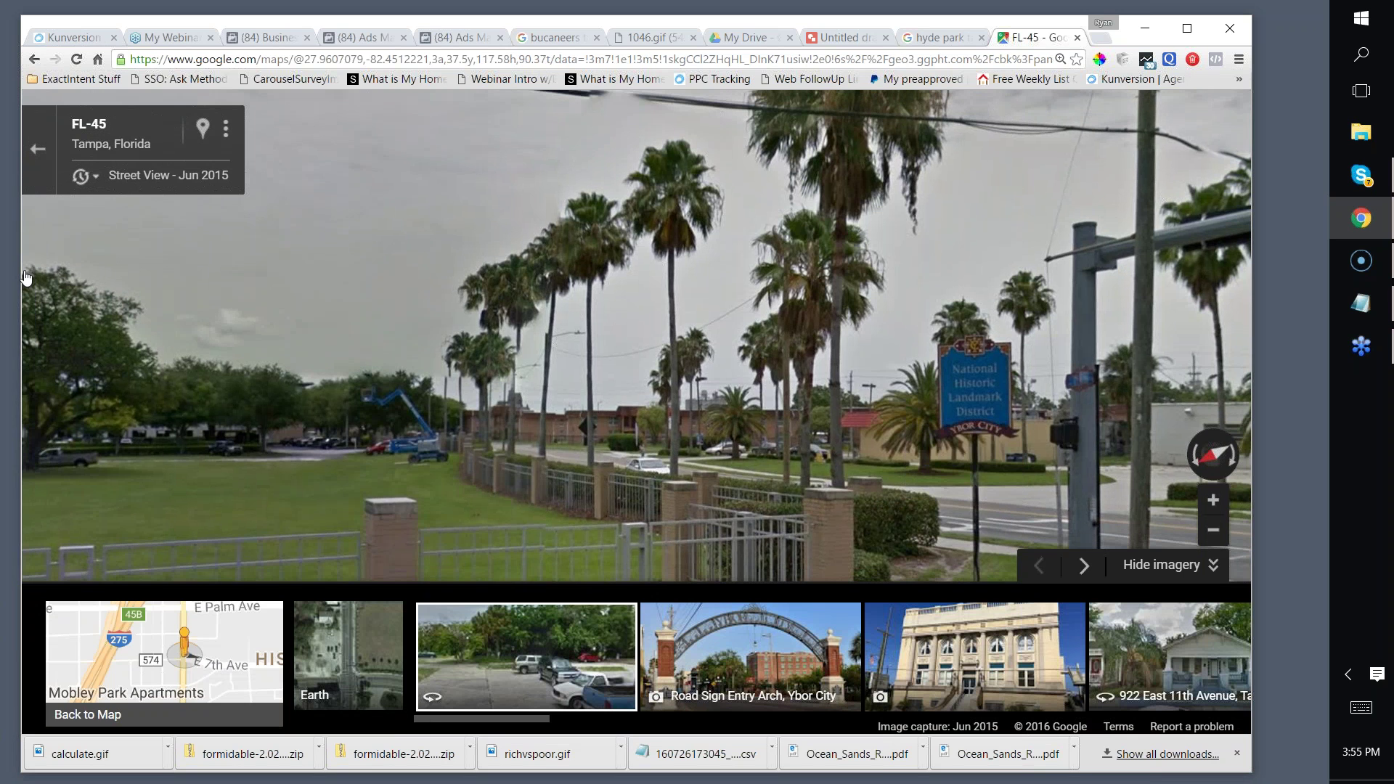
# Step: Capture the palm trees and district sign with Lightshot and save it as Screenshot_190.png
pyautogui.press('Print')
pyautogui.moveTo(292, 219); pyautogui.dragTo(1133, 532)
pyautogui.click(1099, 546)
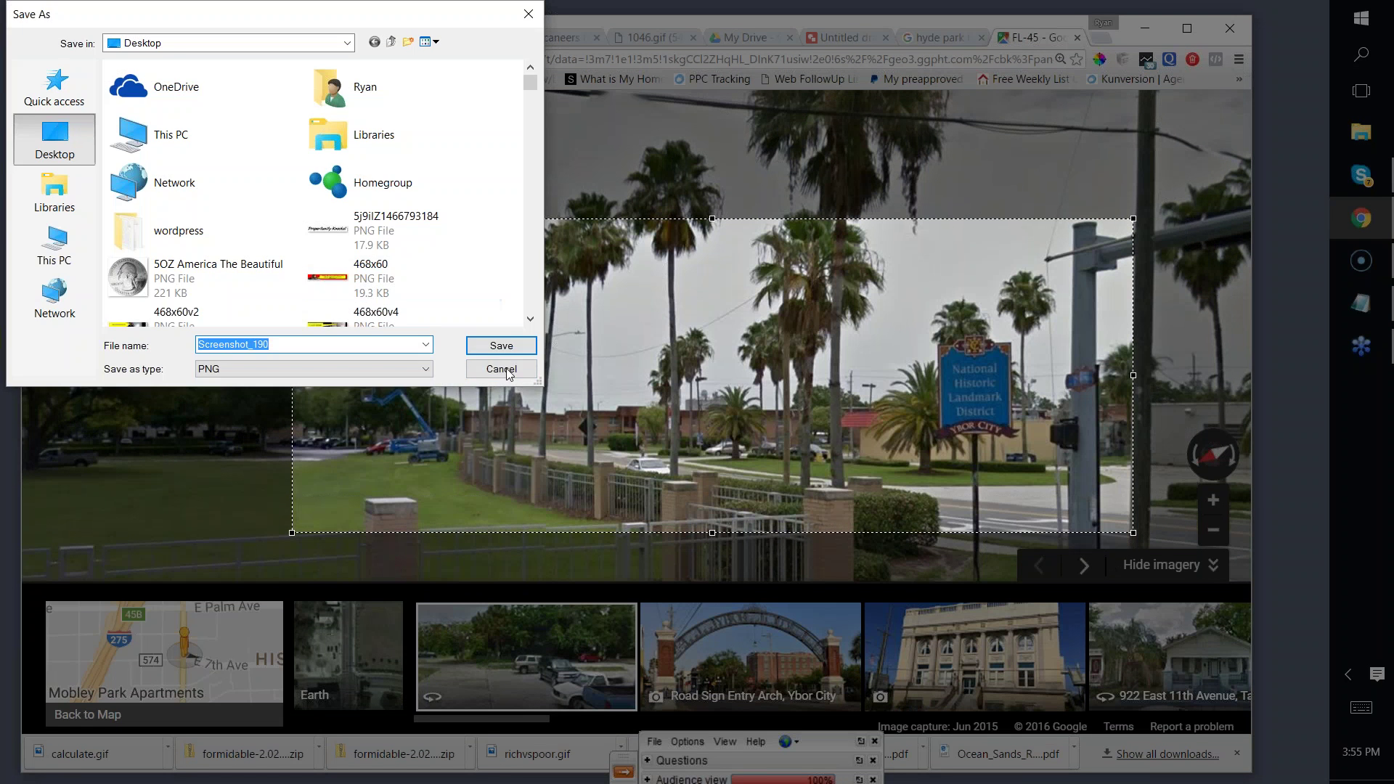
pyautogui.press('Return')
pyautogui.hotkey('ctrl', 'shift', 'Tab')
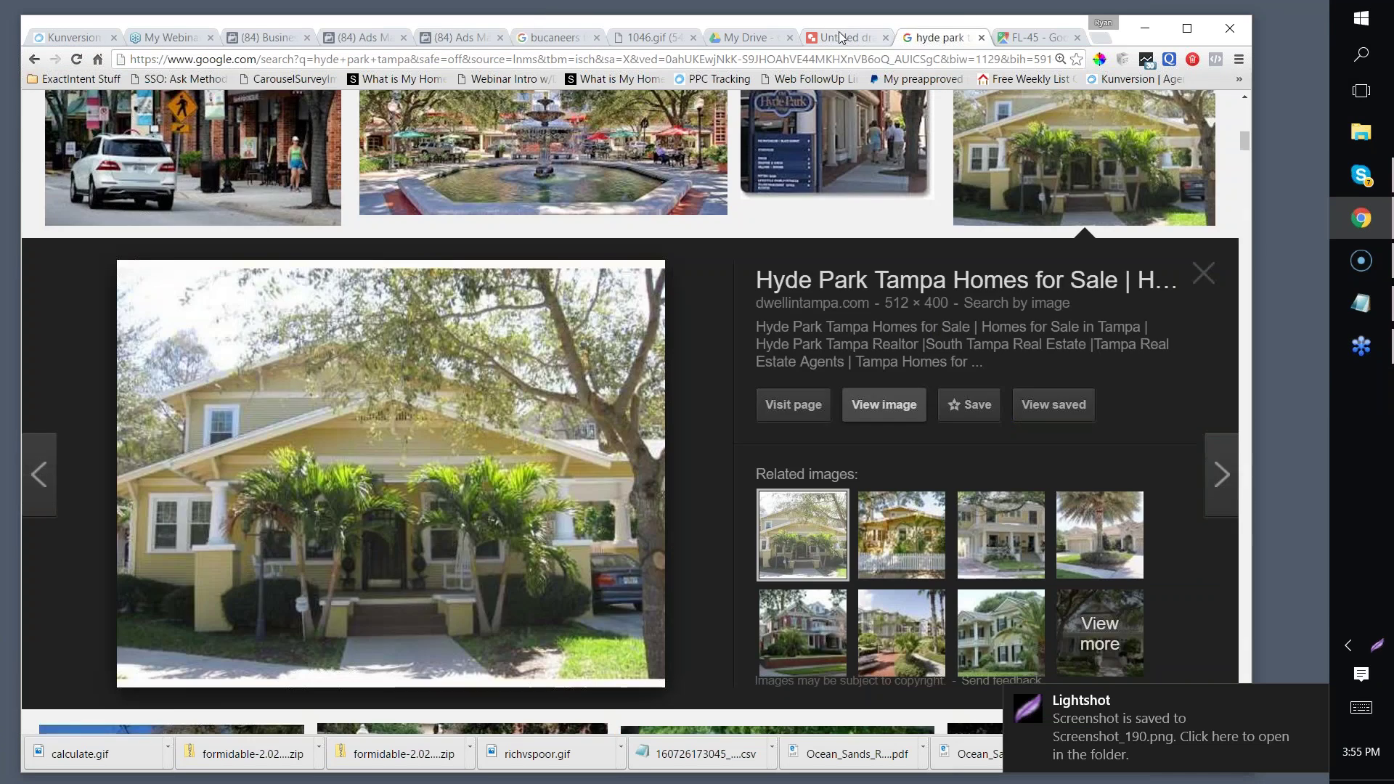
pyautogui.hotkey('ctrl', 'shift', 'Tab')
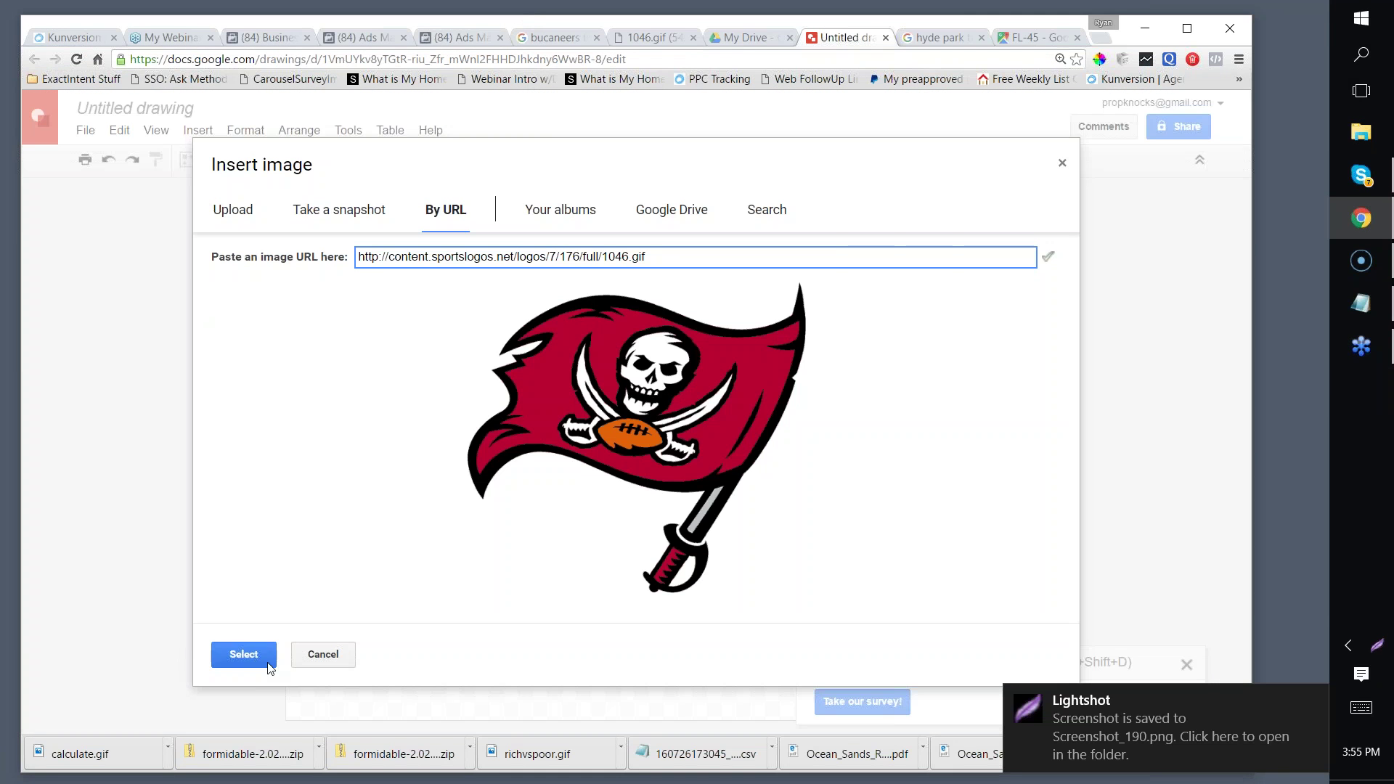
# Step: Place the Buccaneers flag logo on the canvas and upload Screenshot_190 as the next image
pyautogui.click(255, 662)
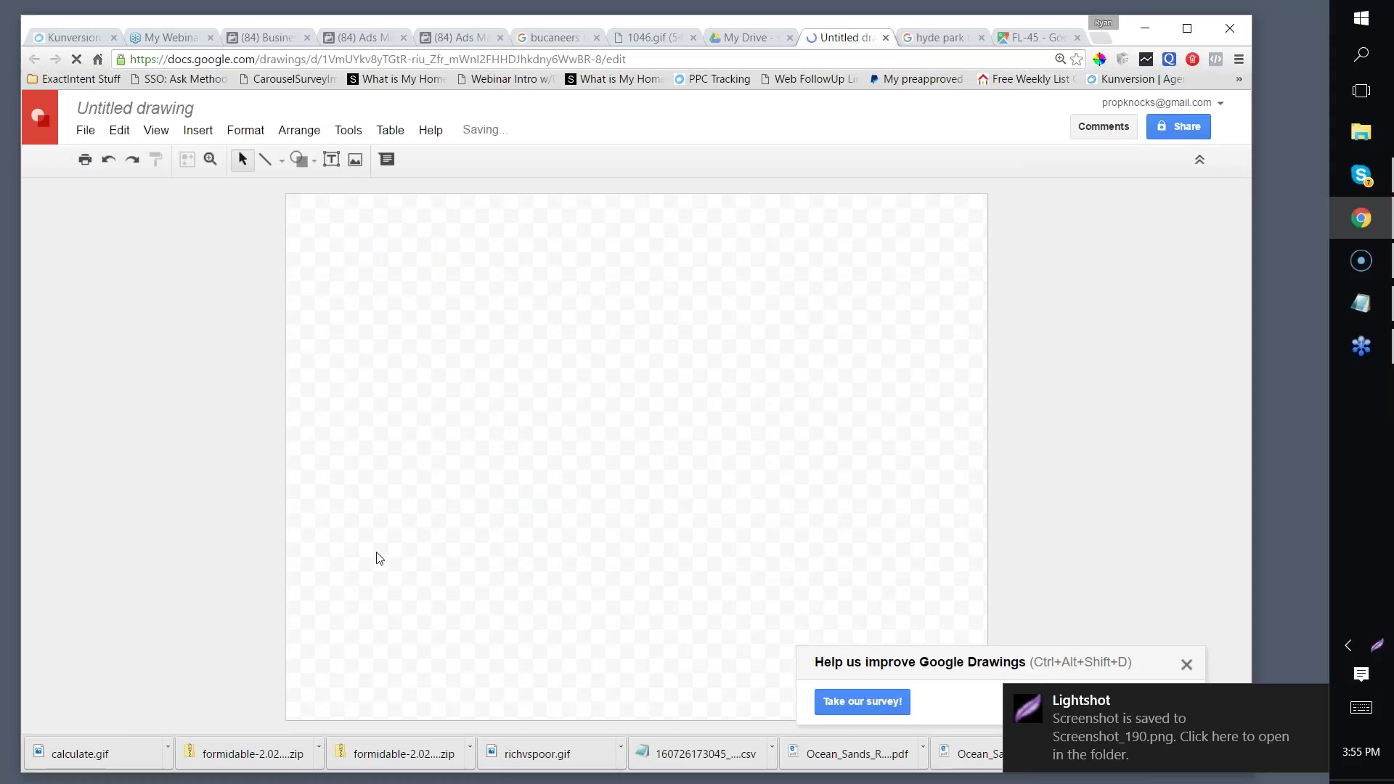
pyautogui.click(196, 131)
pyautogui.click(222, 184)
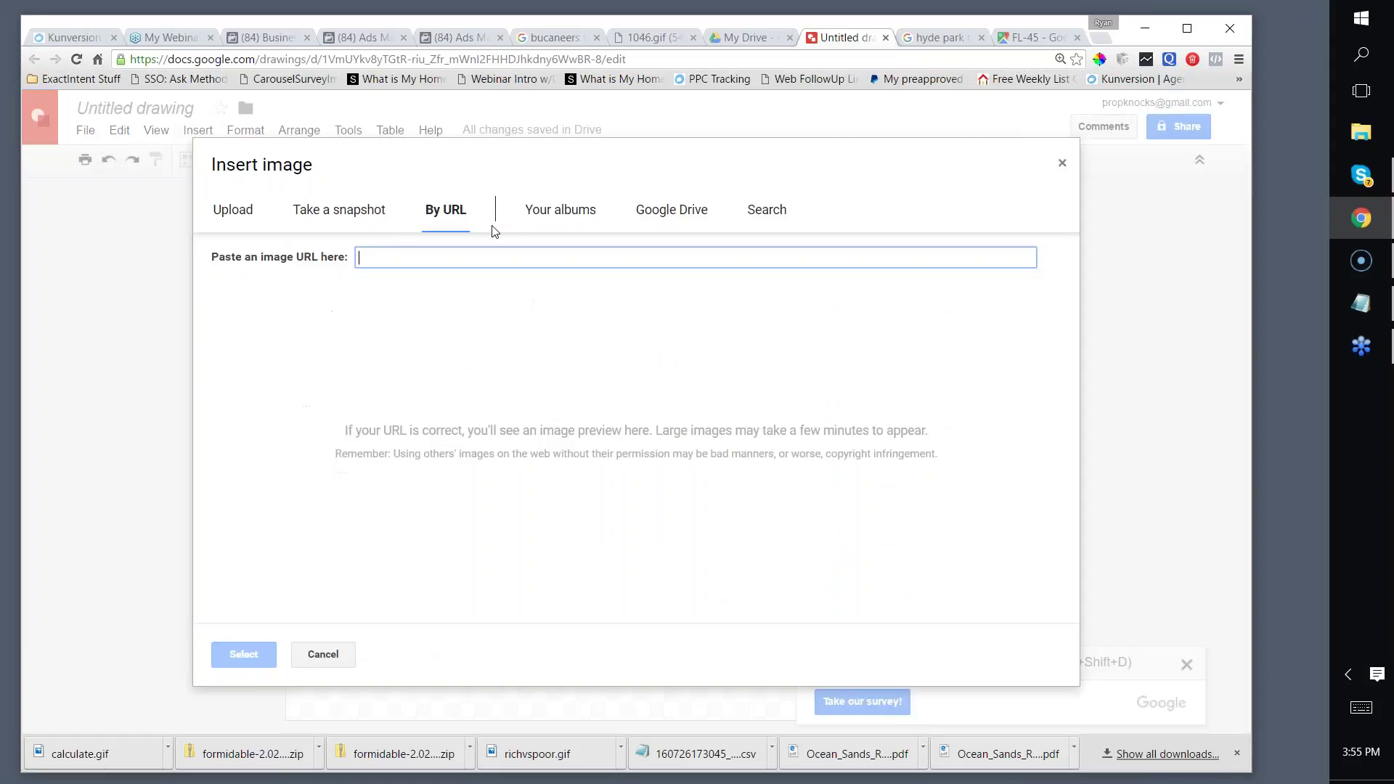
pyautogui.click(233, 211)
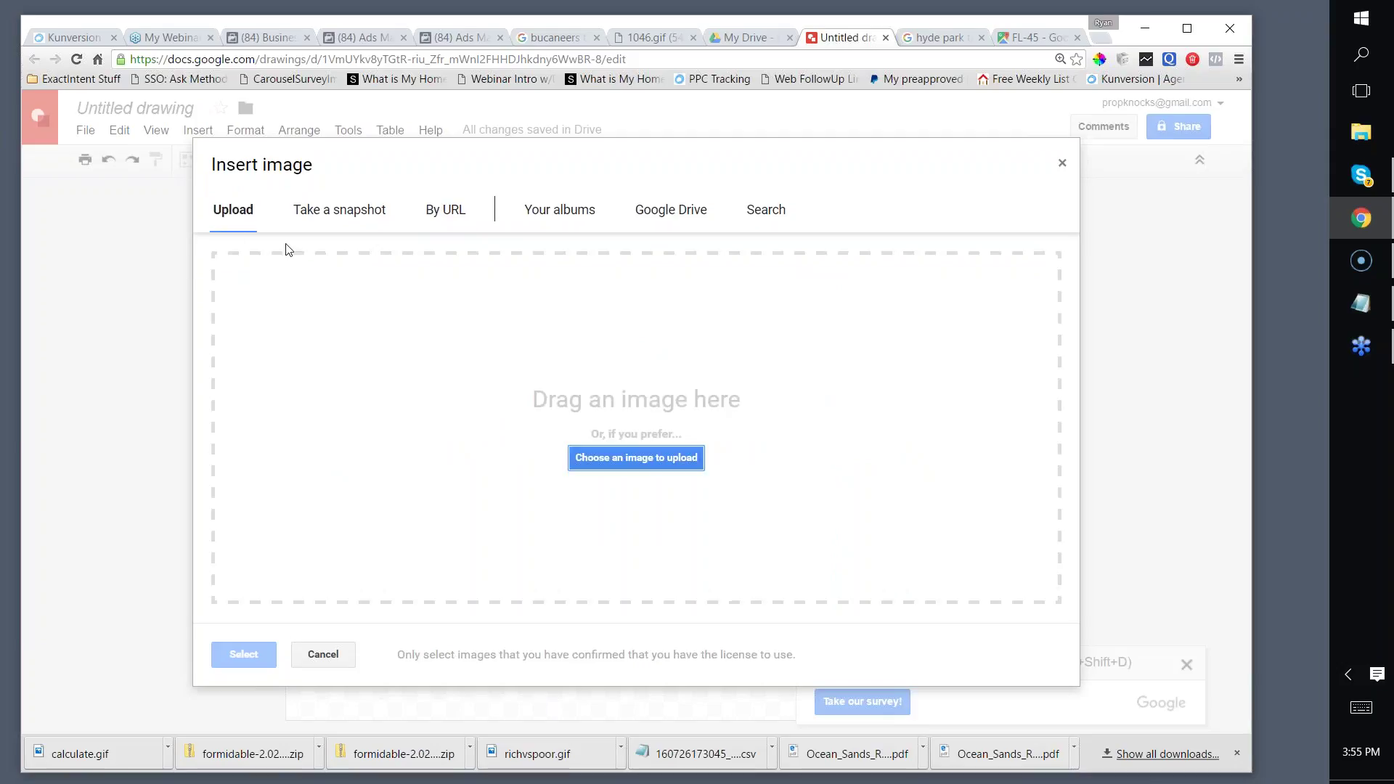
pyautogui.click(626, 465)
pyautogui.click(246, 164)
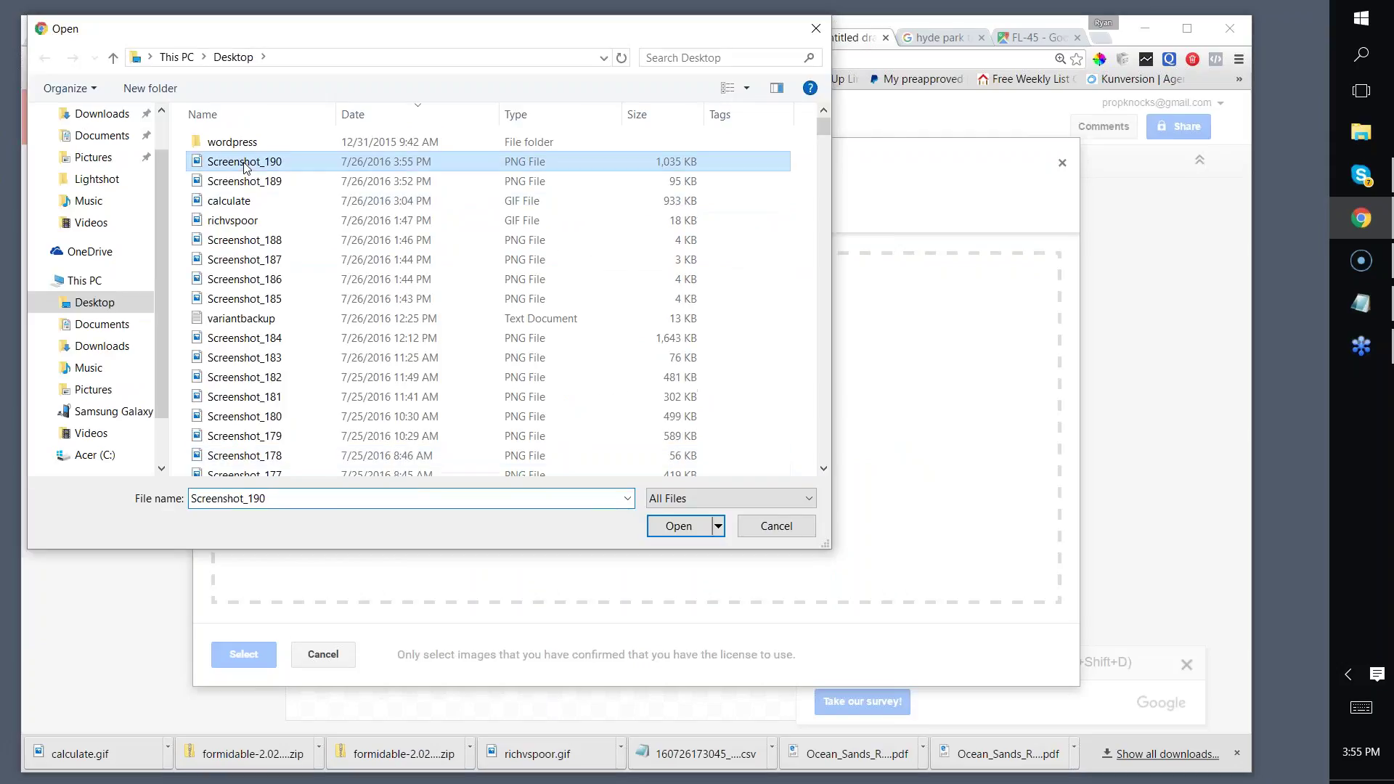
pyautogui.click(672, 518)
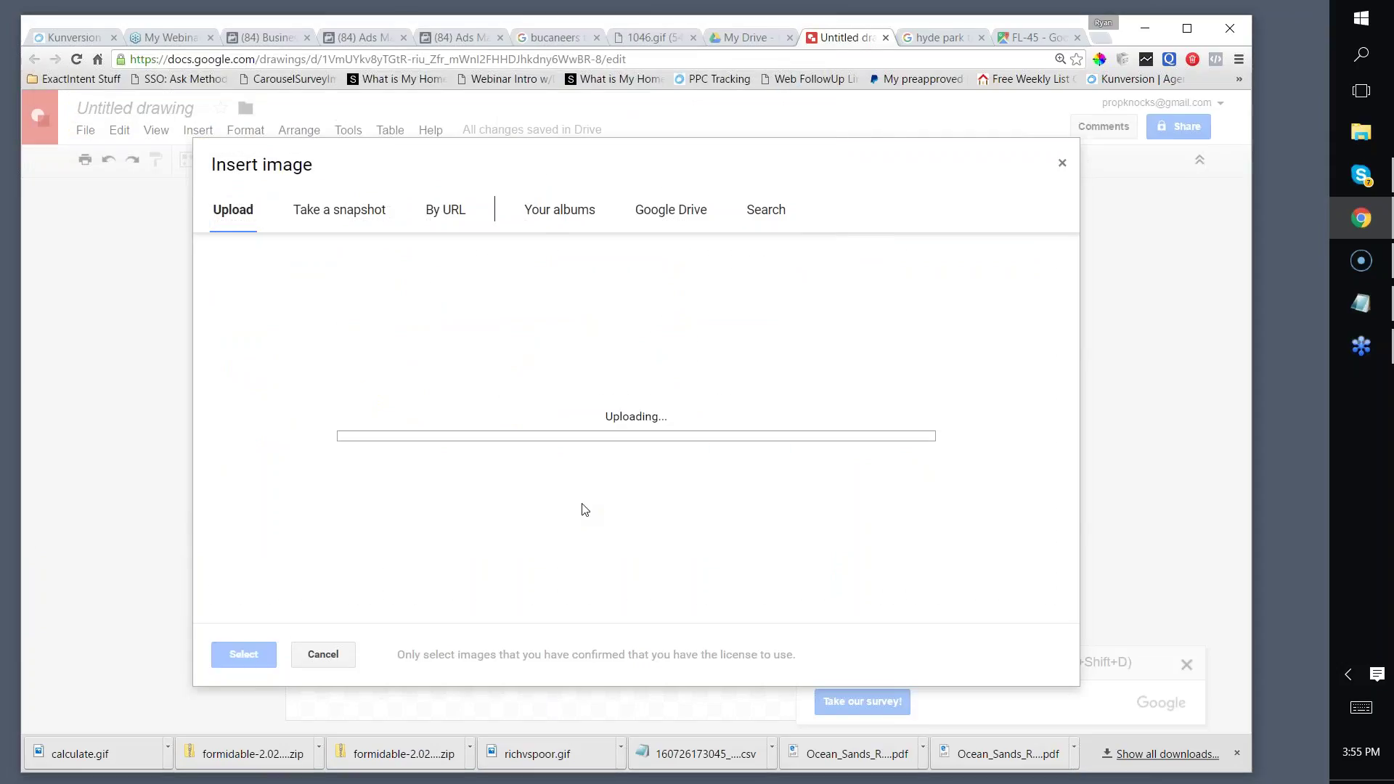
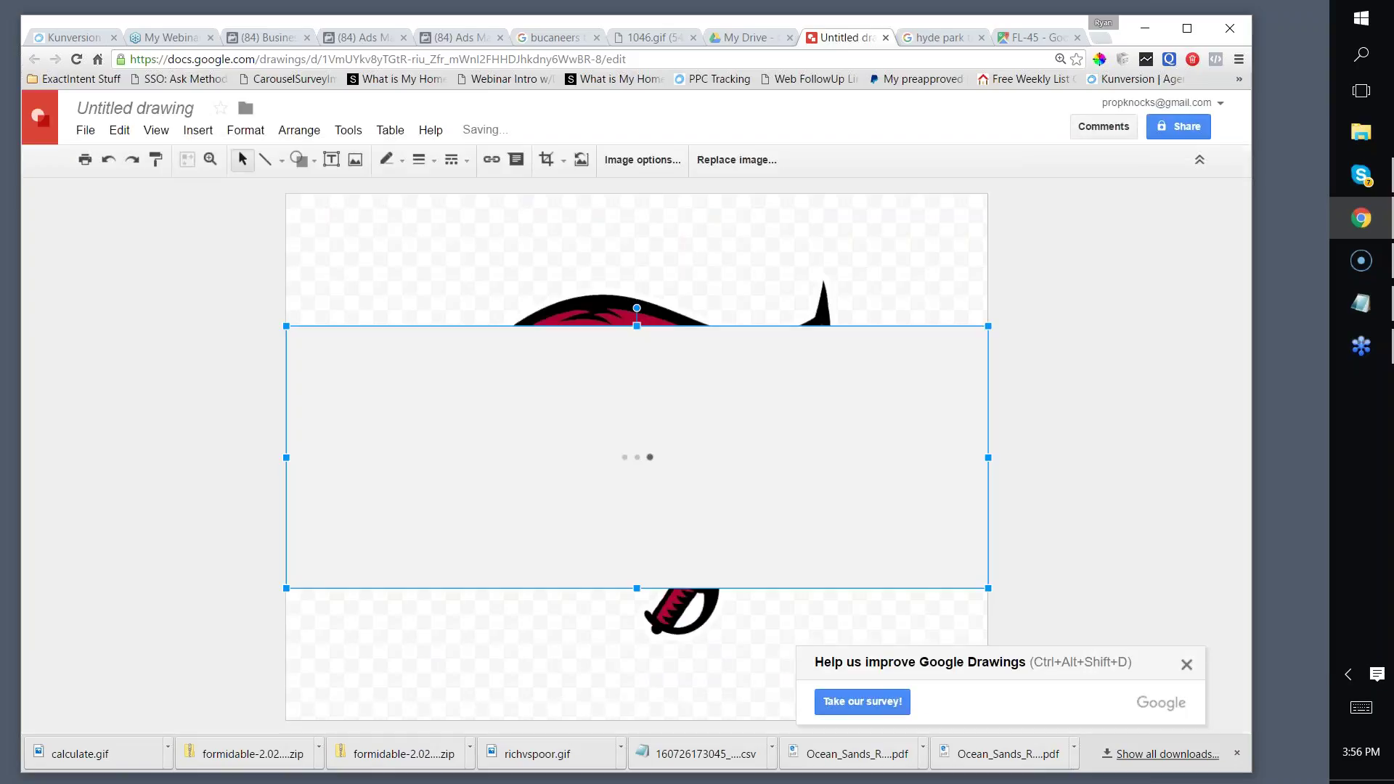
# Step: Send the street photo backward so it lies behind the Buccaneers flag
pyautogui.rightClick(576, 390)
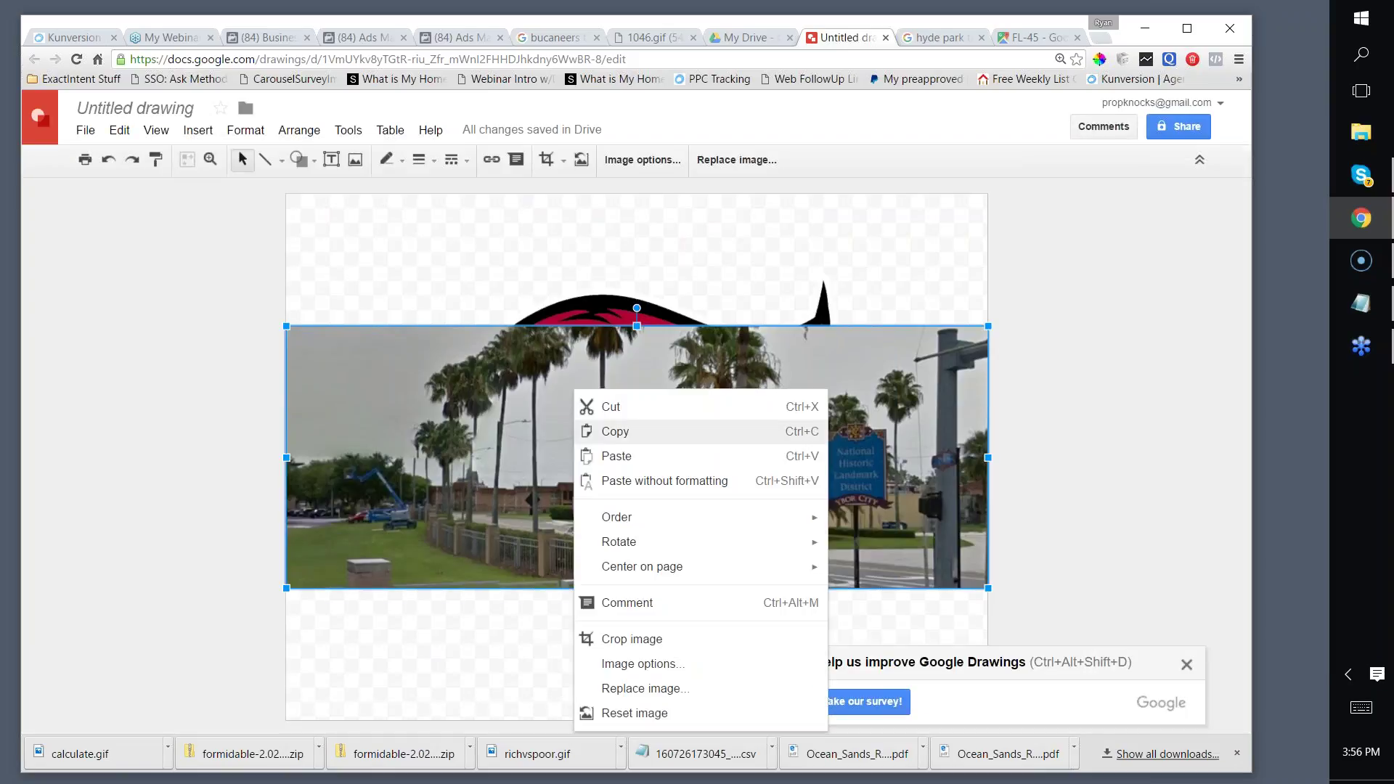
pyautogui.moveTo(750, 523)
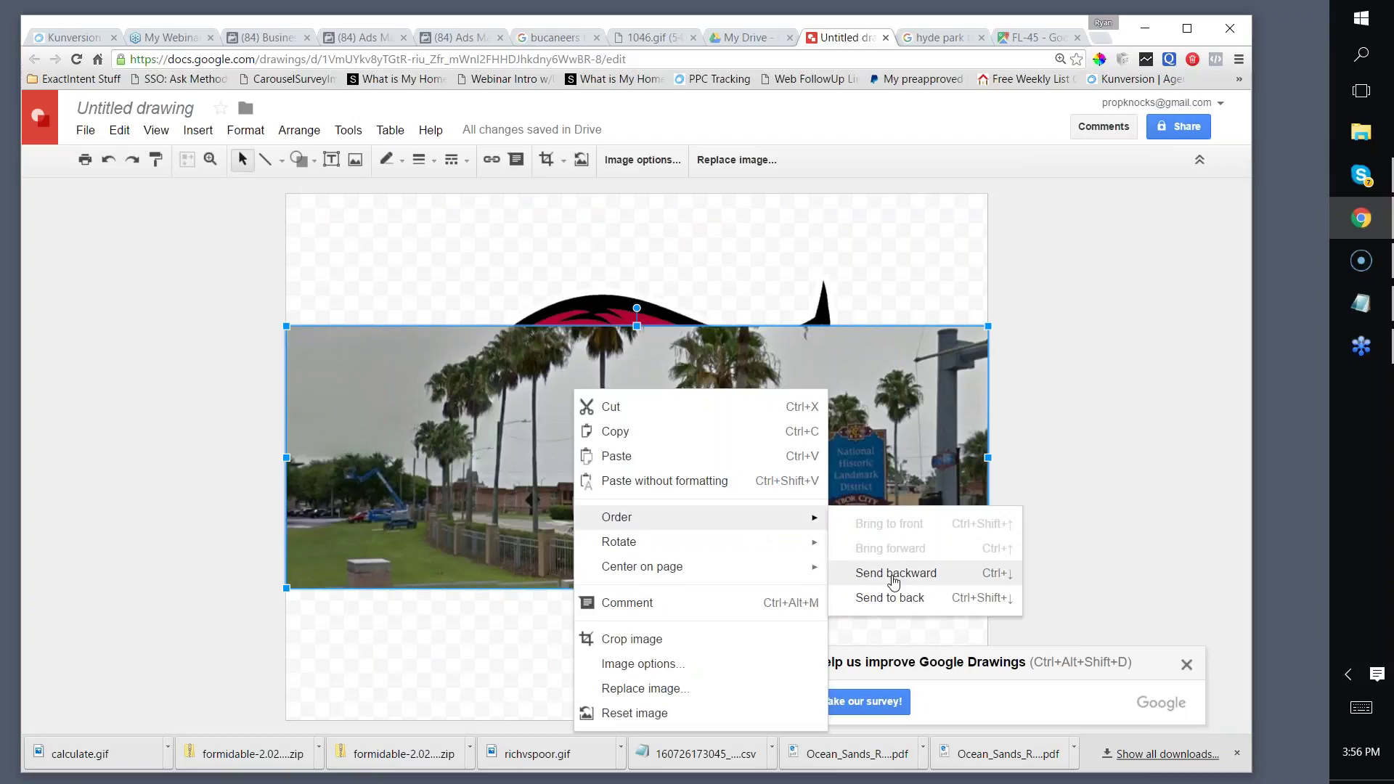
pyautogui.click(892, 576)
# Step: Shrink the Buccaneers flag and place it over the left side of the street photo
pyautogui.click(678, 423)
pyautogui.moveTo(837, 275); pyautogui.dragTo(686, 411)
pyautogui.moveTo(594, 507); pyautogui.dragTo(619, 428)
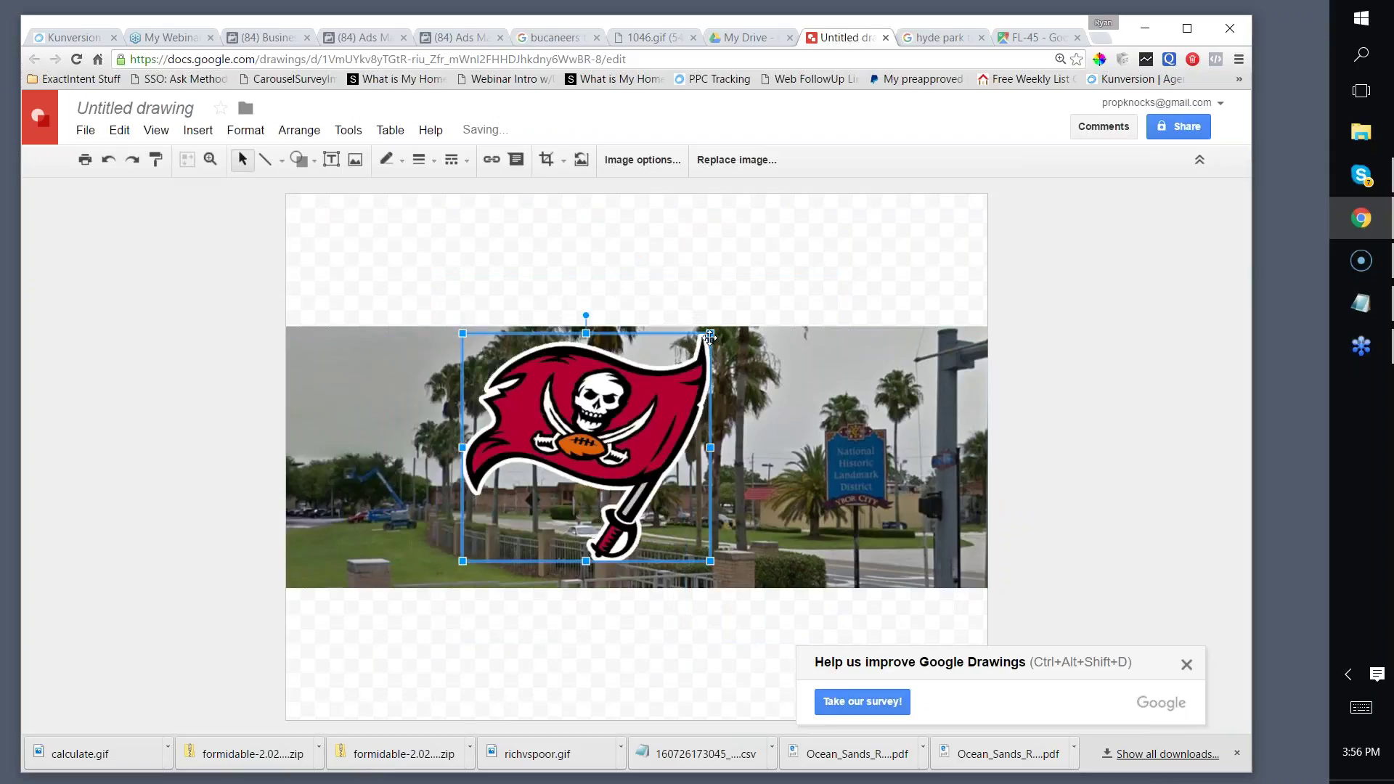
pyautogui.moveTo(710, 333); pyautogui.dragTo(622, 404)
pyautogui.moveTo(537, 499); pyautogui.dragTo(500, 477)
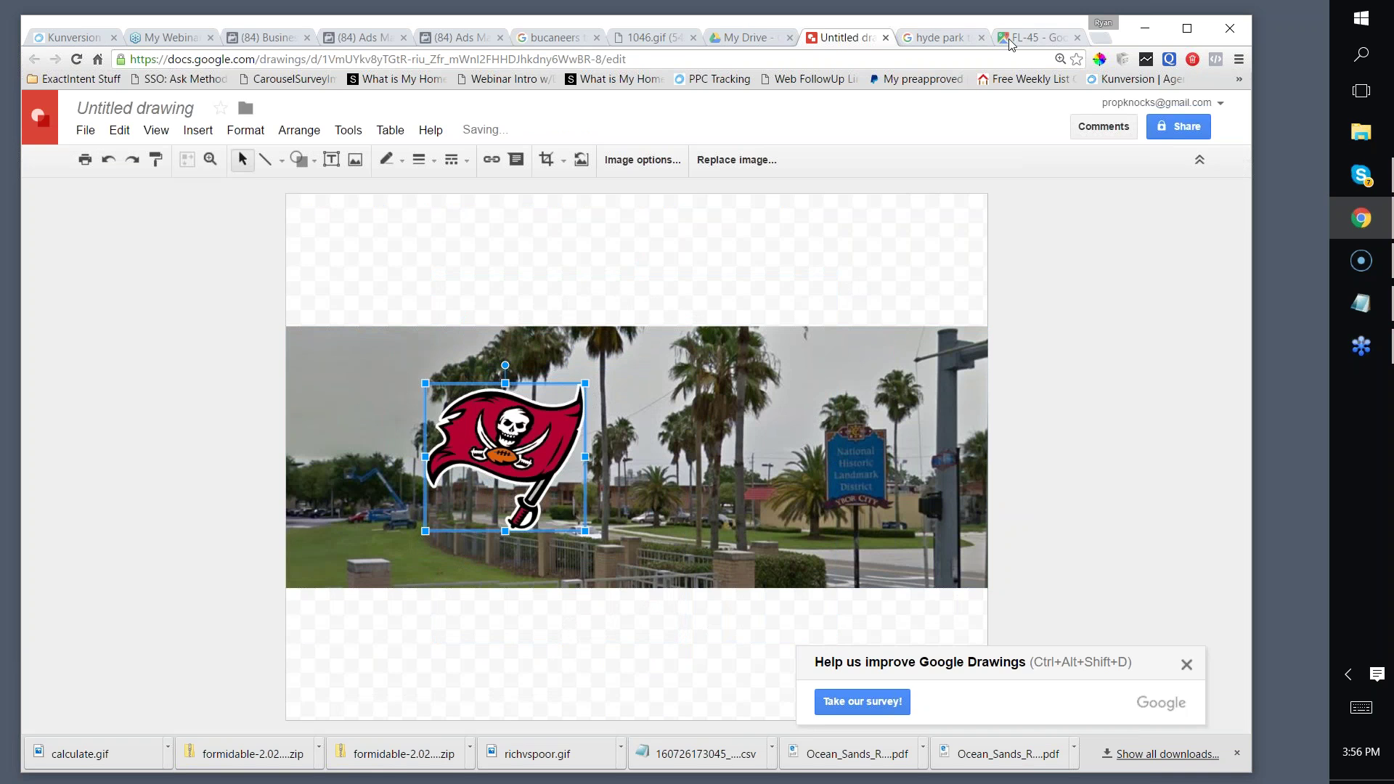
# Step: Load Google Maps in the Street View tab
pyautogui.click(1020, 37)
pyautogui.write('ma')
pyautogui.press('Return')
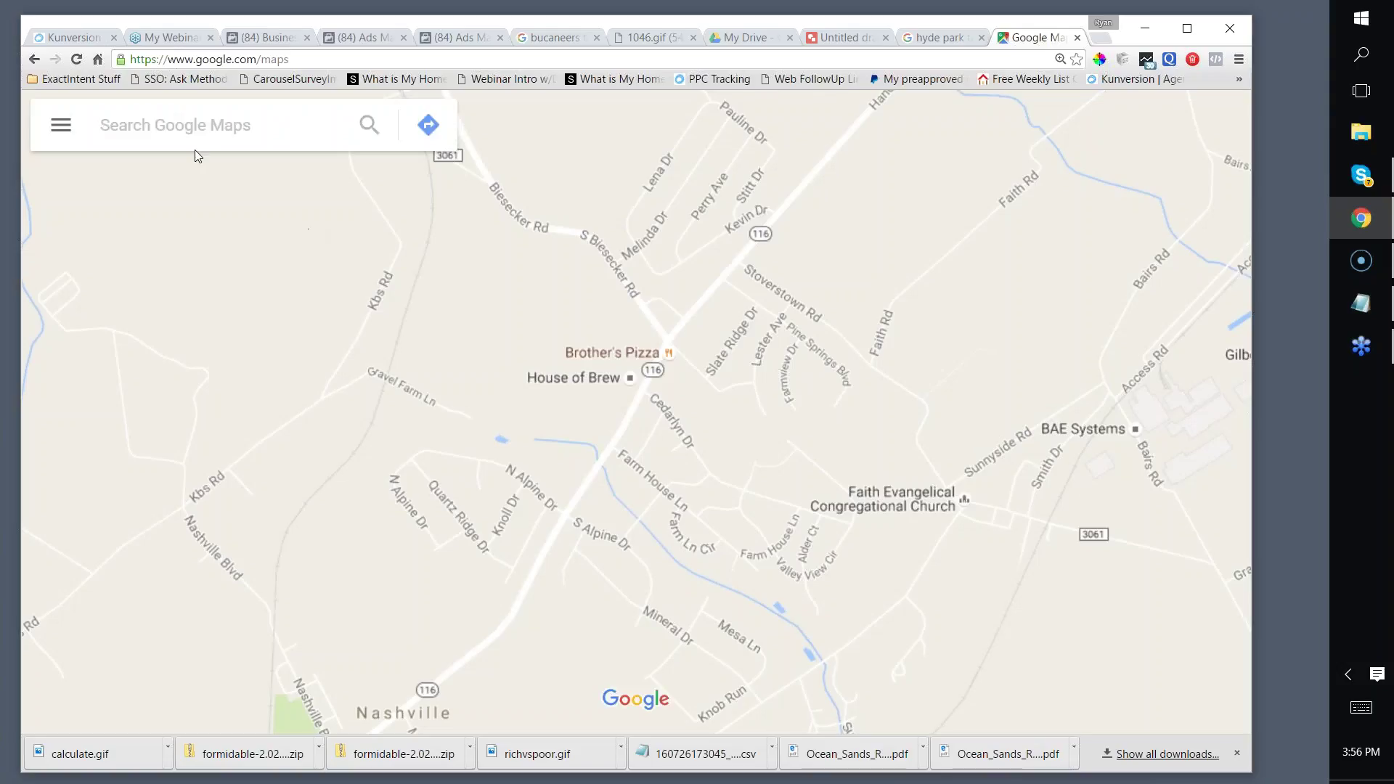
pyautogui.click(185, 141)
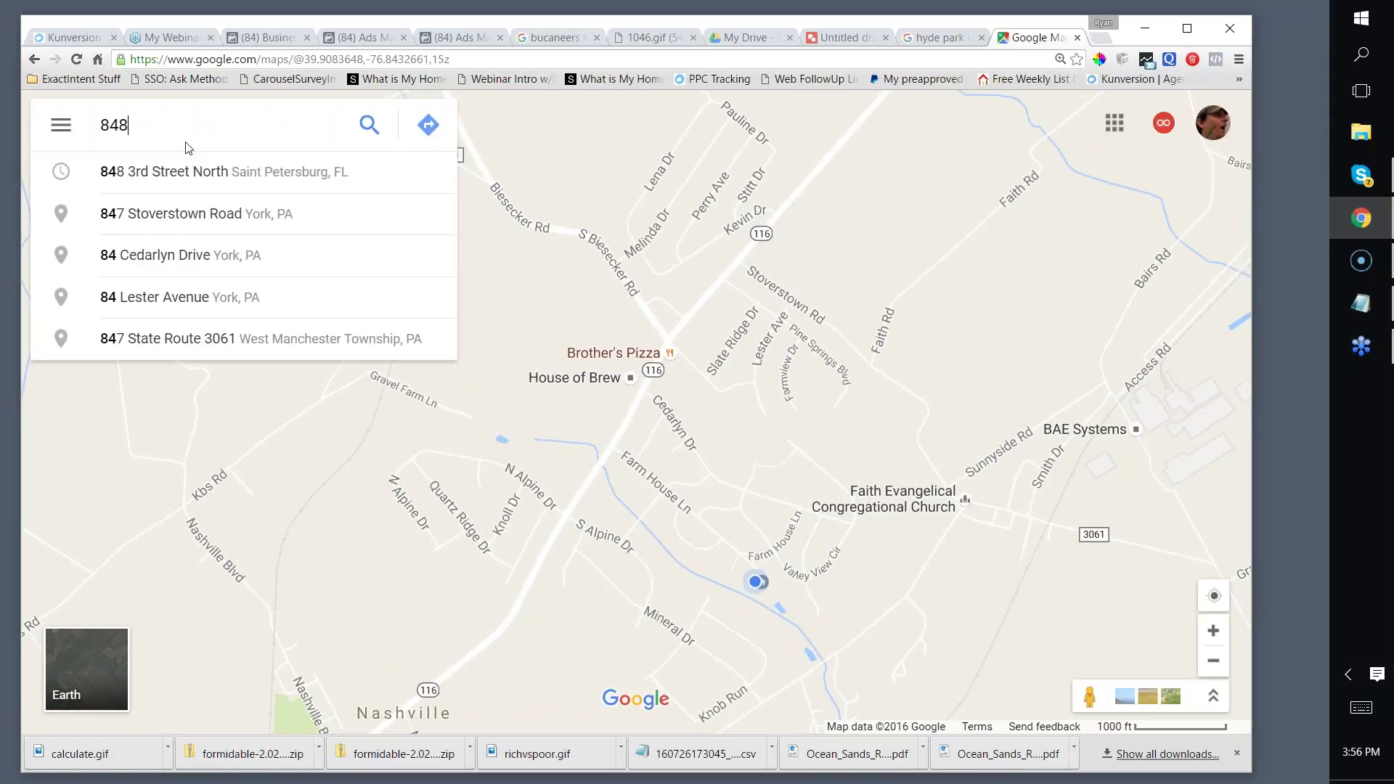
pyautogui.click(174, 174)
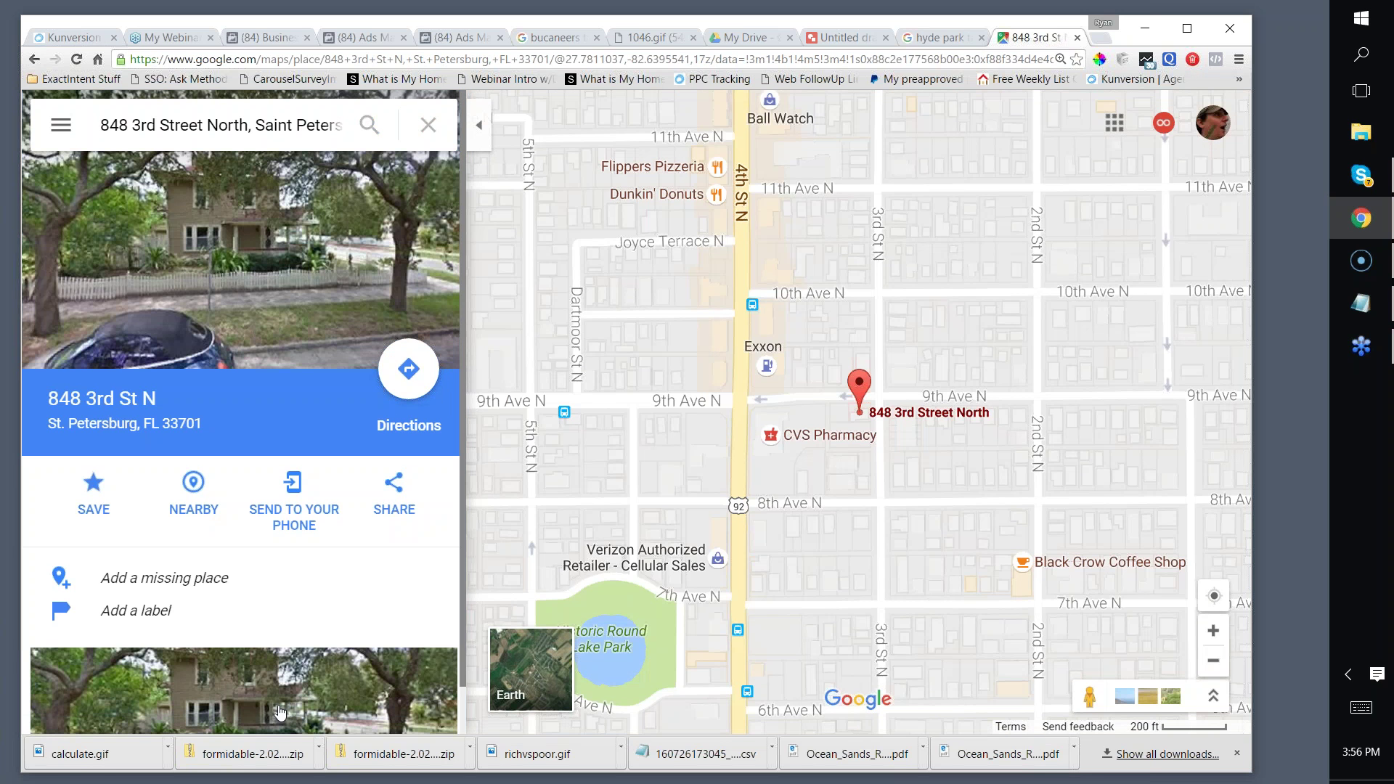
pyautogui.click(276, 715)
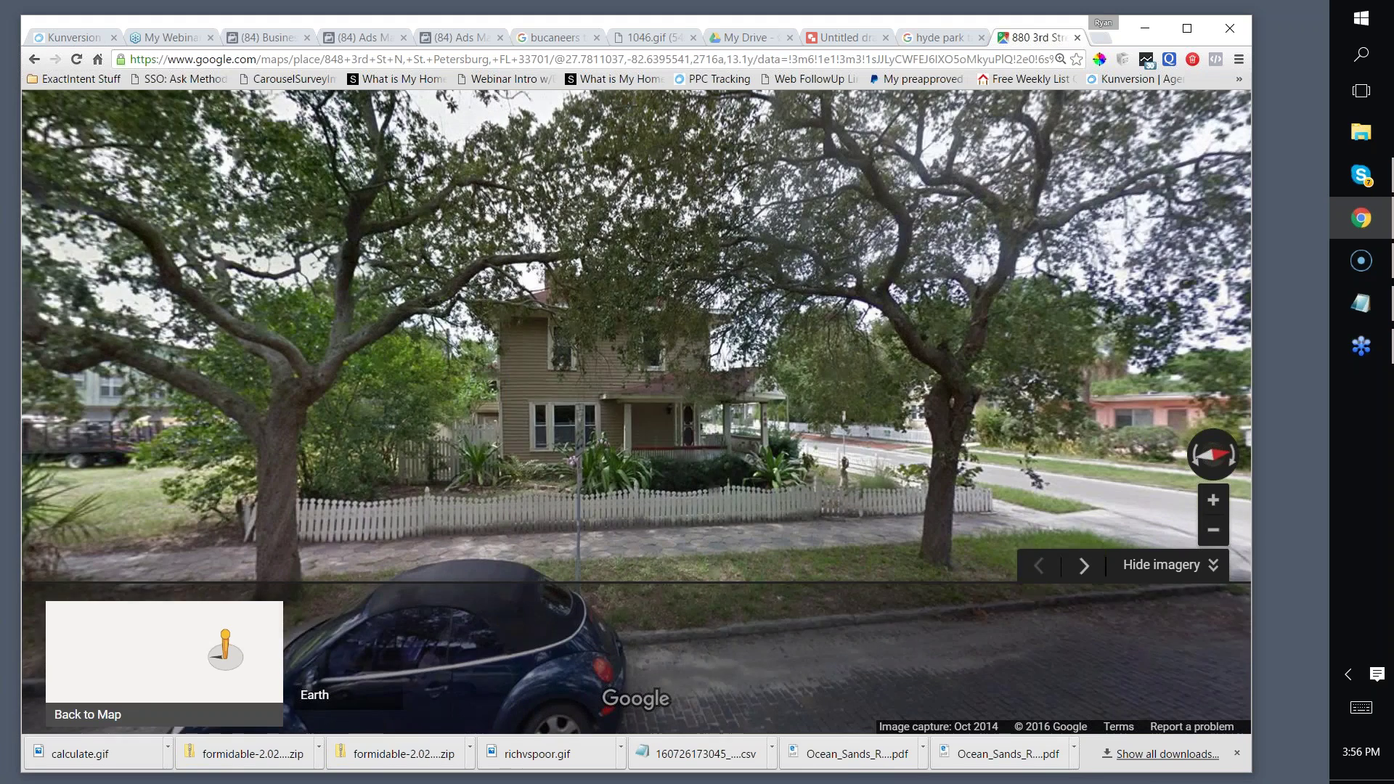
# Step: Capture the house with Lightshot and save it as Screenshot_191.png
pyautogui.press('Print')
pyautogui.moveTo(334, 199); pyautogui.dragTo(1147, 509)
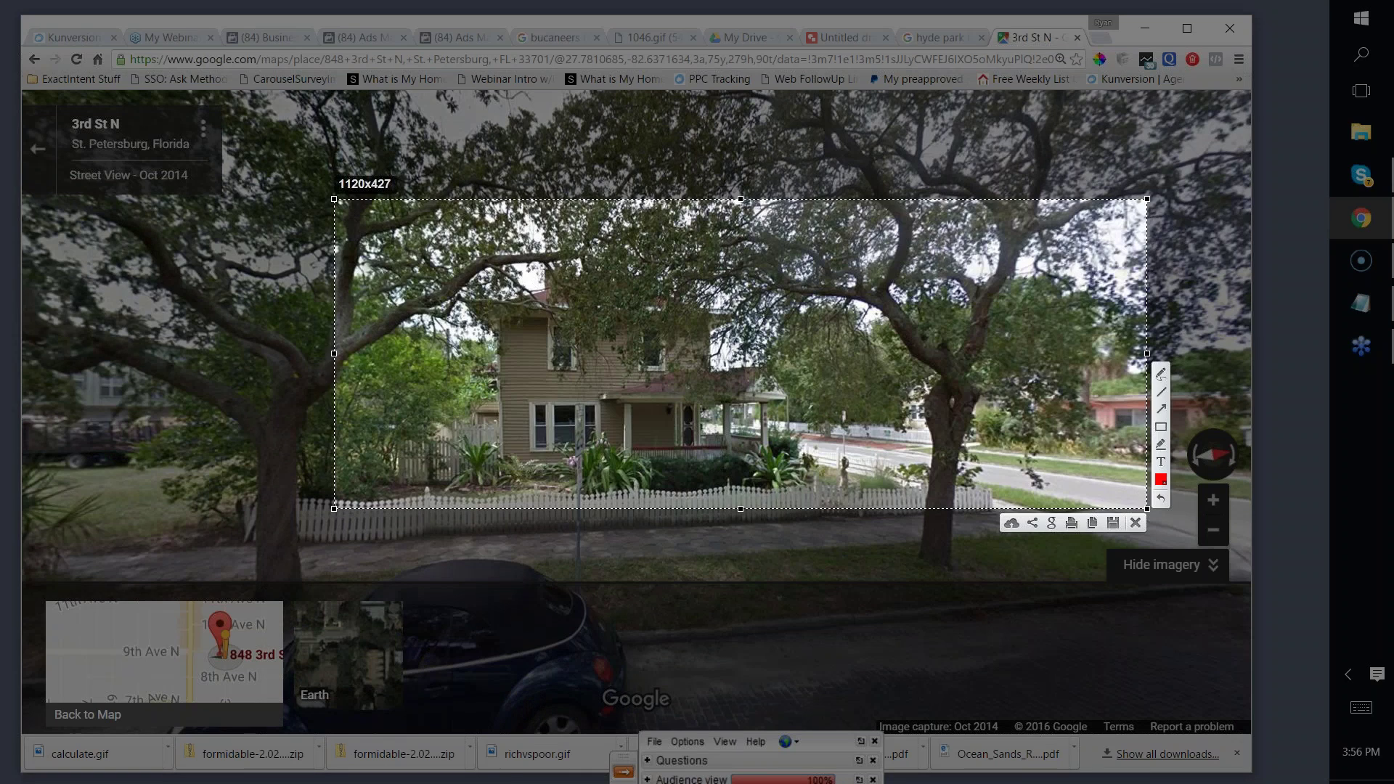
pyautogui.click(1112, 523)
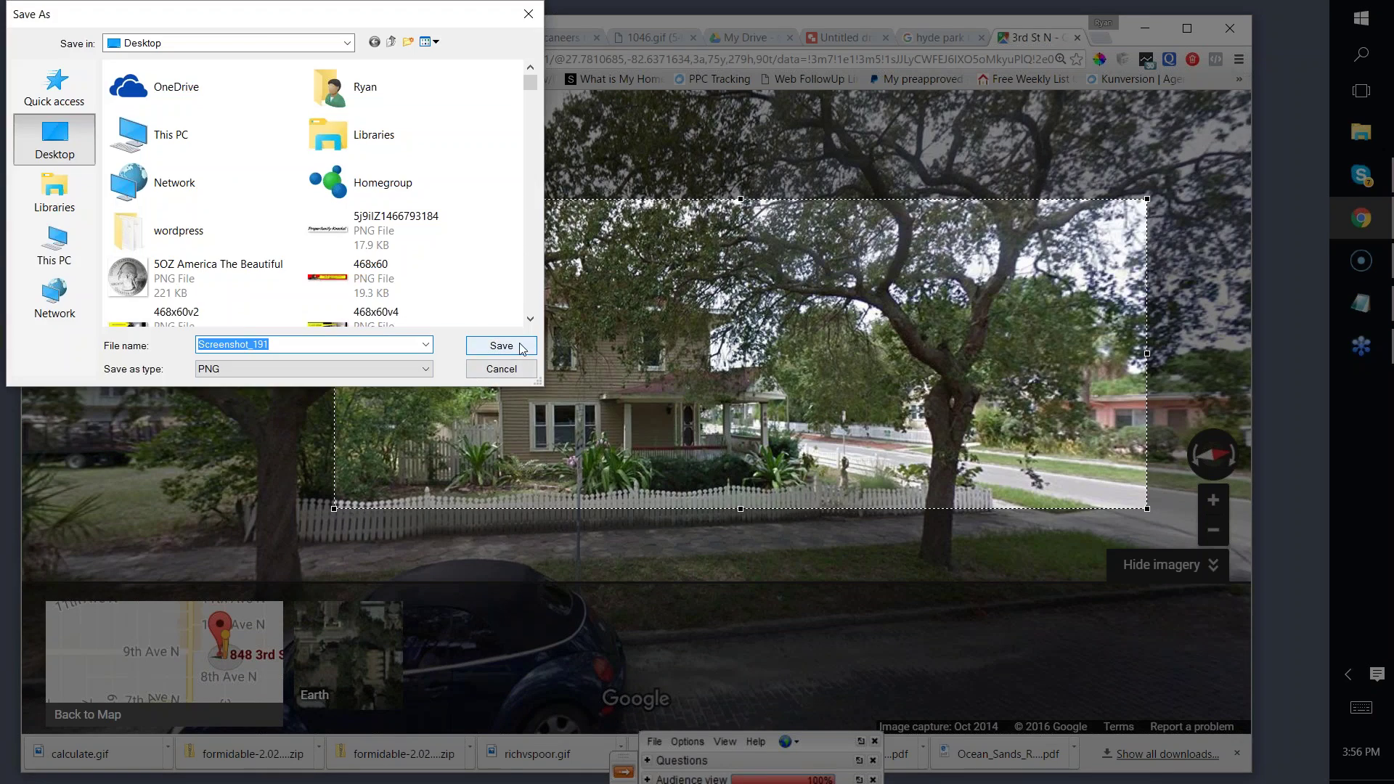
pyautogui.click(501, 345)
pyautogui.click(830, 37)
pyautogui.click(341, 335)
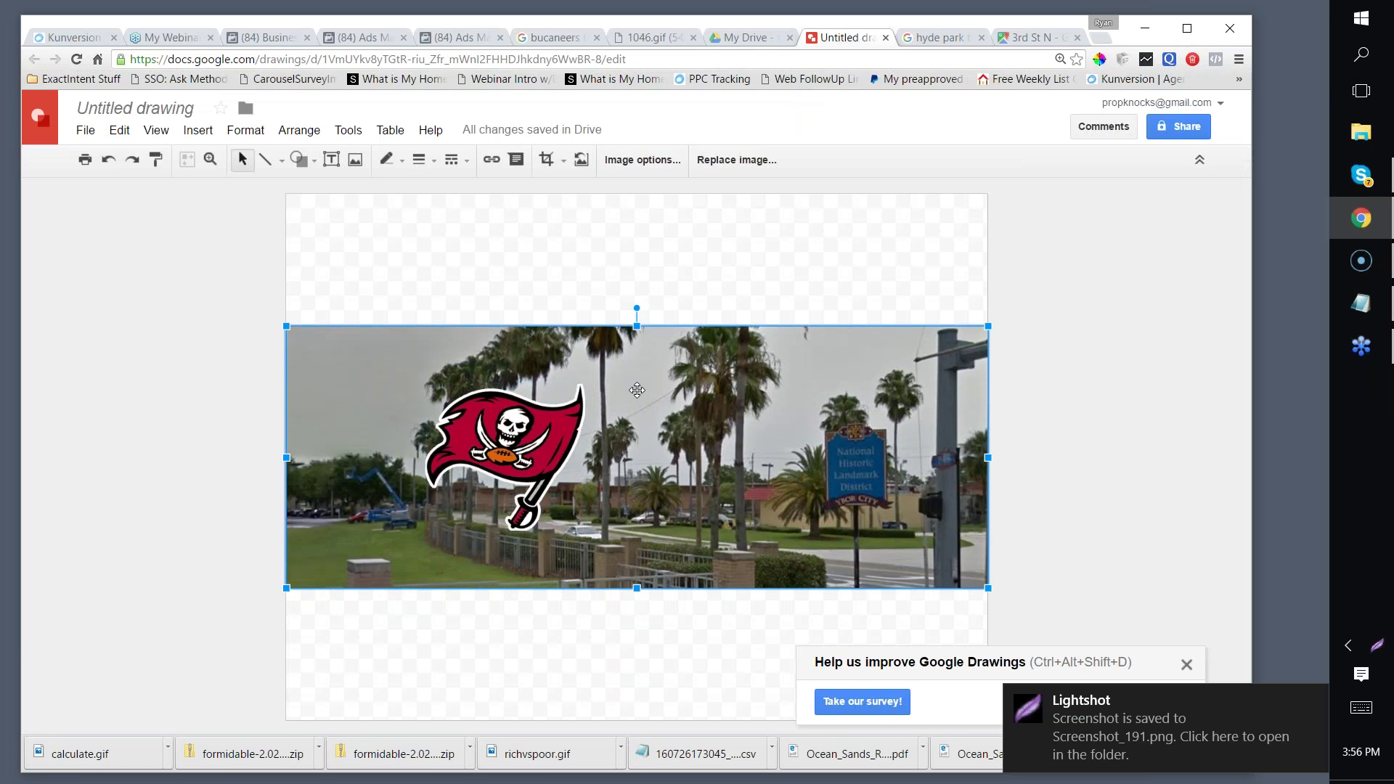
# Step: Replace the old street photo with the uploaded Screenshot_191 house image
pyautogui.press('Delete')
pyautogui.click(197, 130)
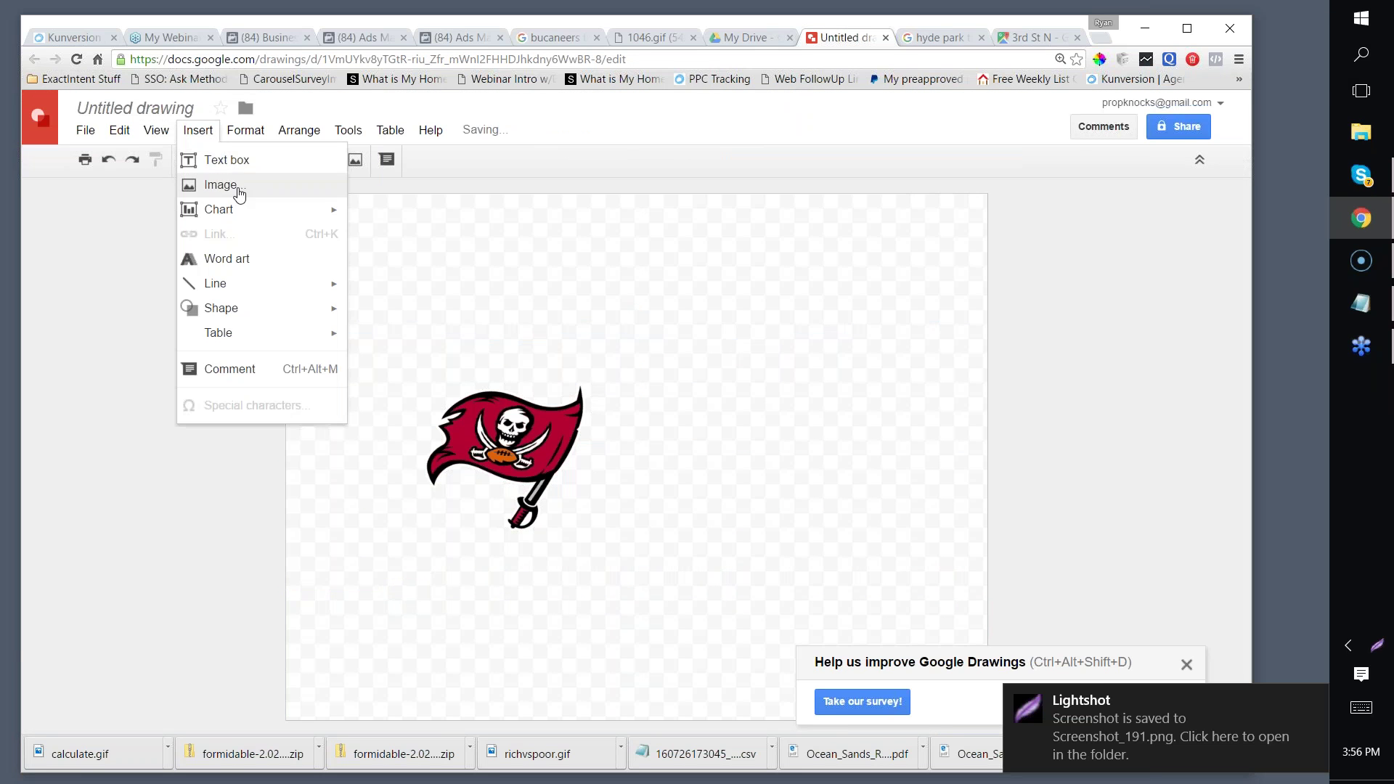
pyautogui.click(234, 187)
pyautogui.click(585, 459)
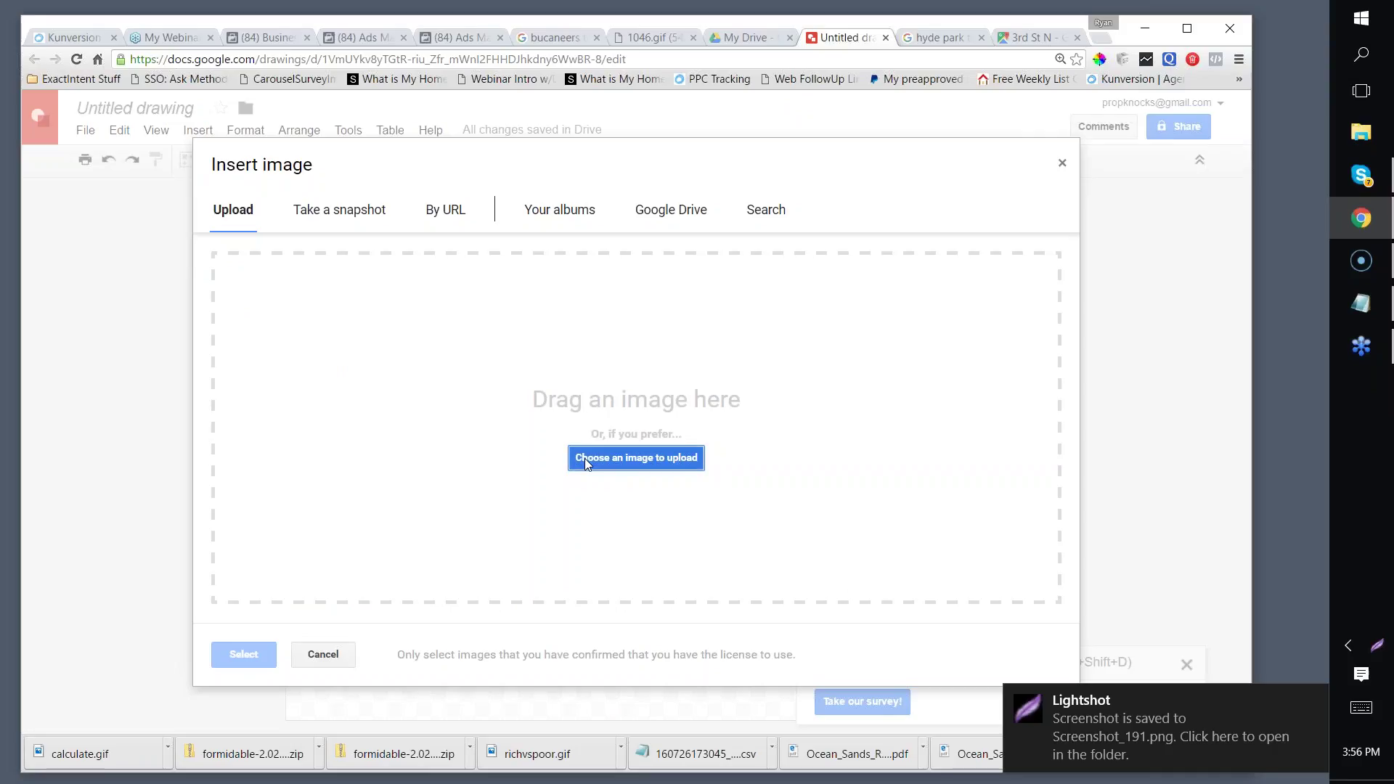
pyautogui.click(235, 181)
pyautogui.press('Up')
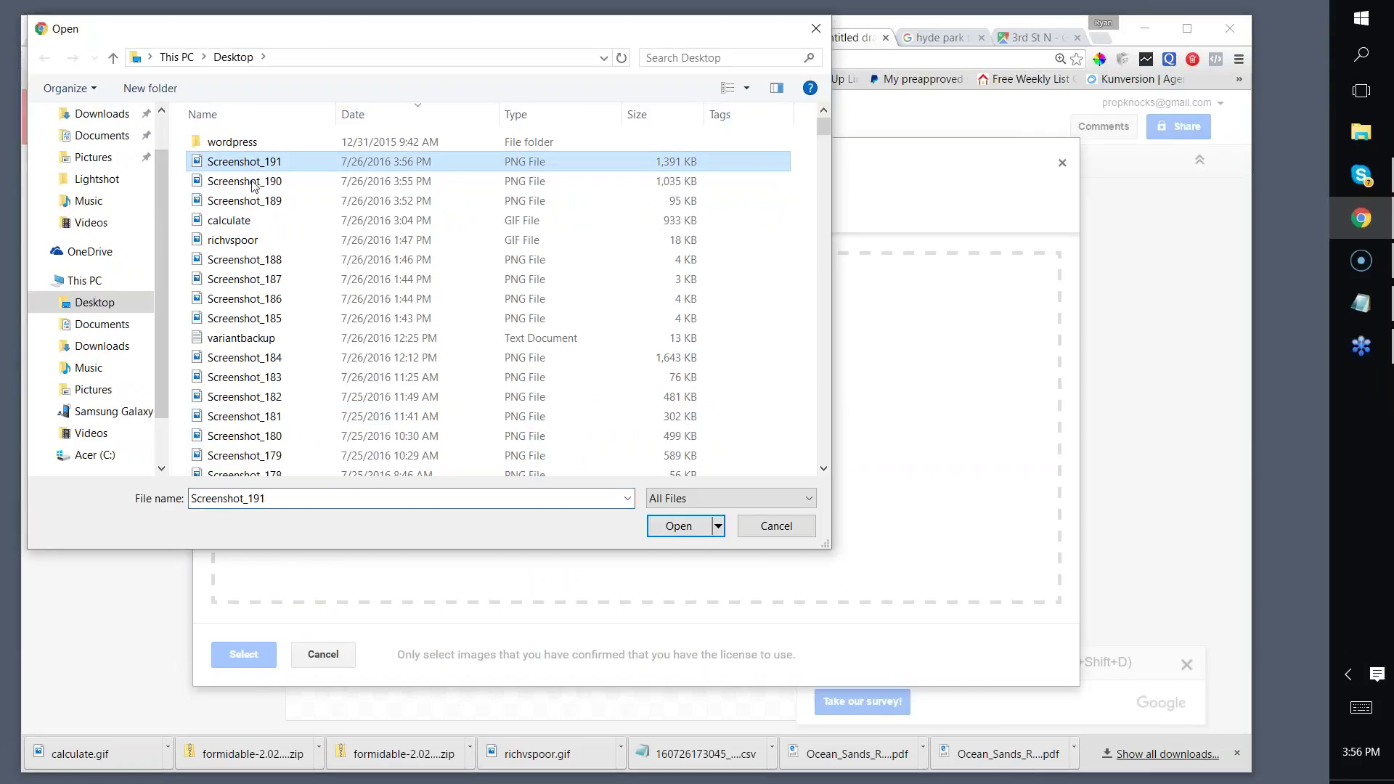
pyautogui.click(681, 526)
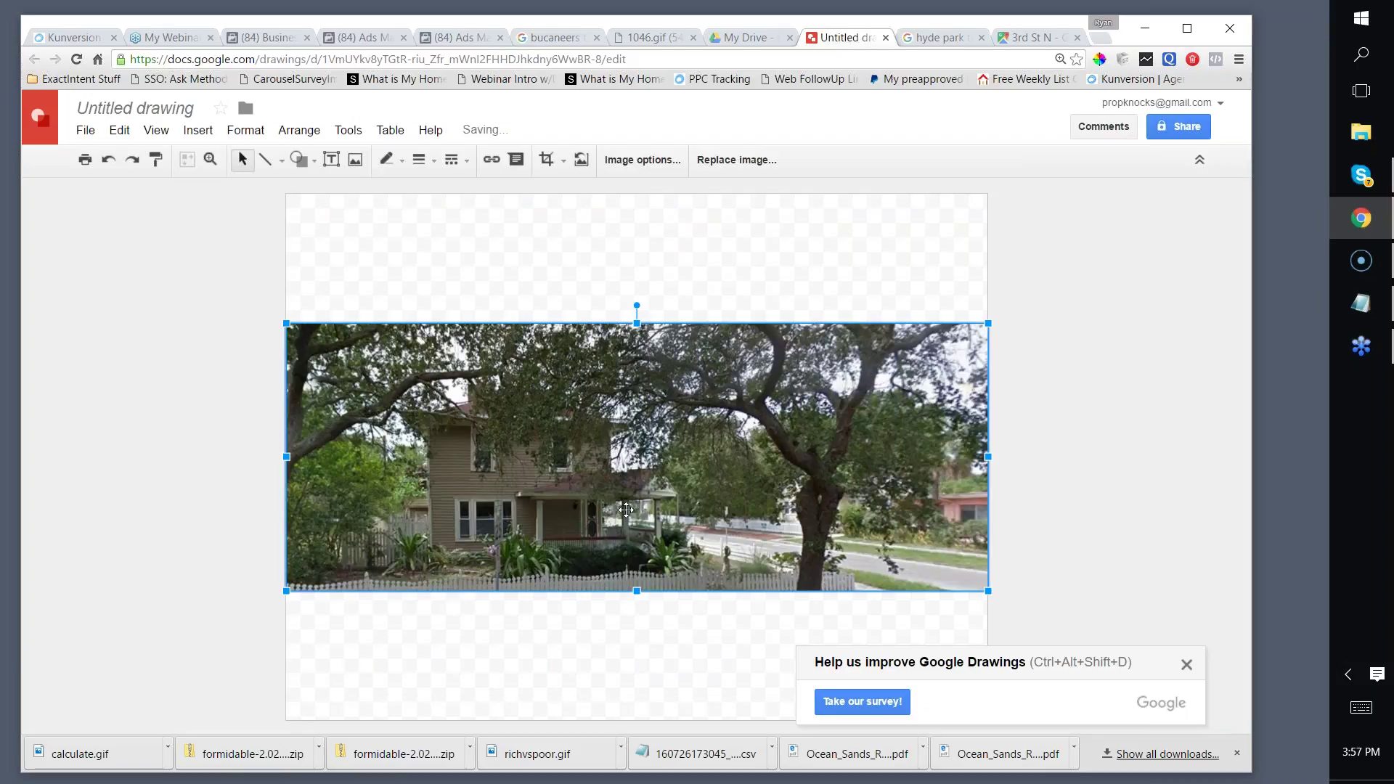
# Step: Send the house photo behind the flag and move the flag onto the trees
pyautogui.rightClick(668, 395)
pyautogui.moveTo(711, 522)
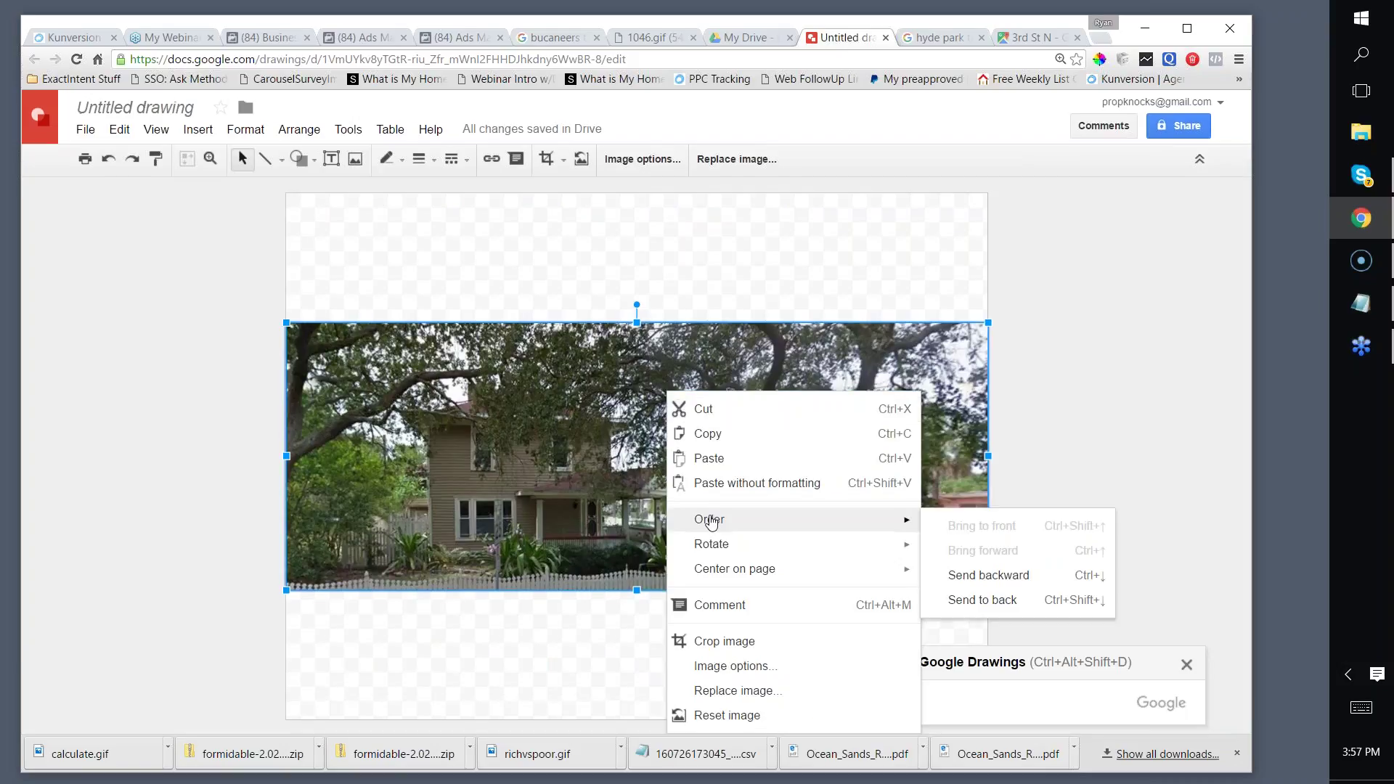
pyautogui.click(973, 575)
pyautogui.moveTo(523, 393); pyautogui.dragTo(696, 414)
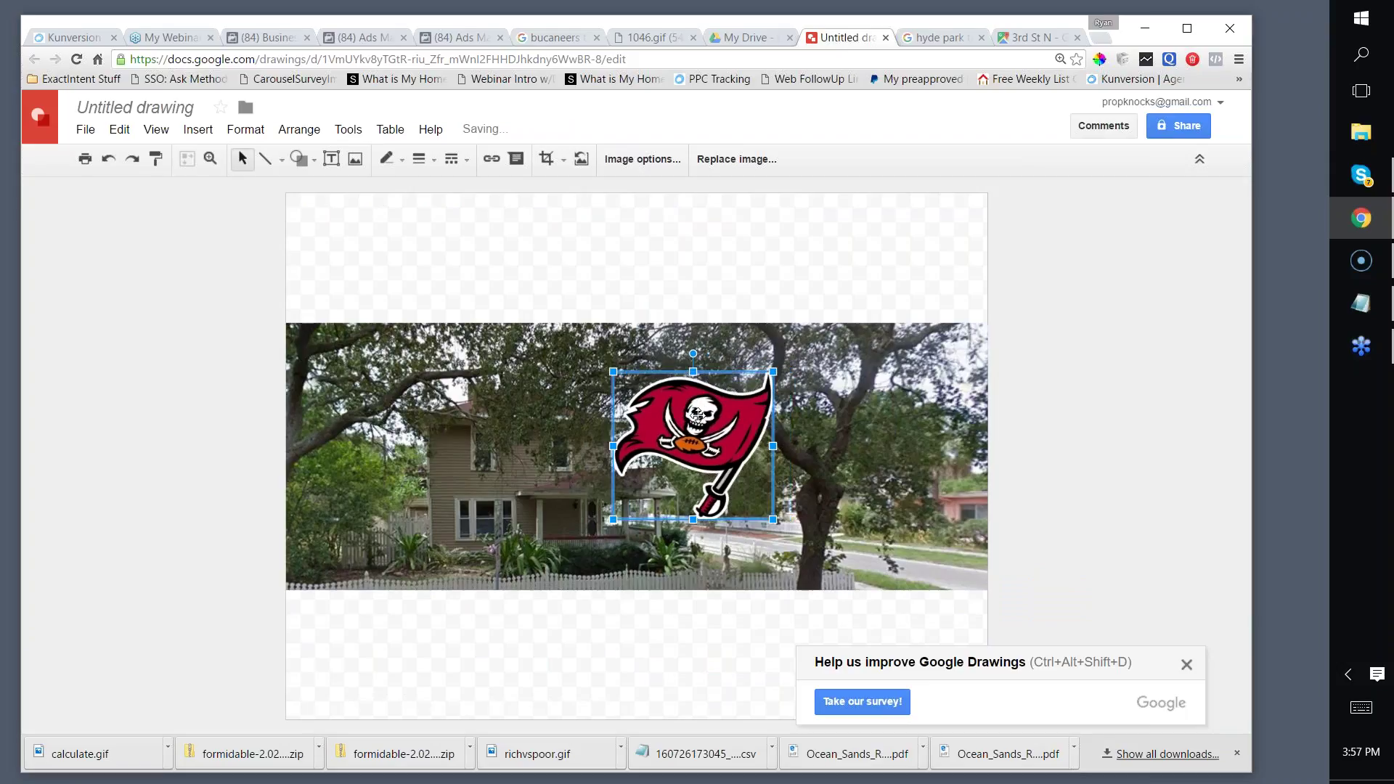
pyautogui.click(341, 376)
# Step: Capture the house-and-flag composite with Lightshot and save it as Screenshot_192.png
pyautogui.press('Print')
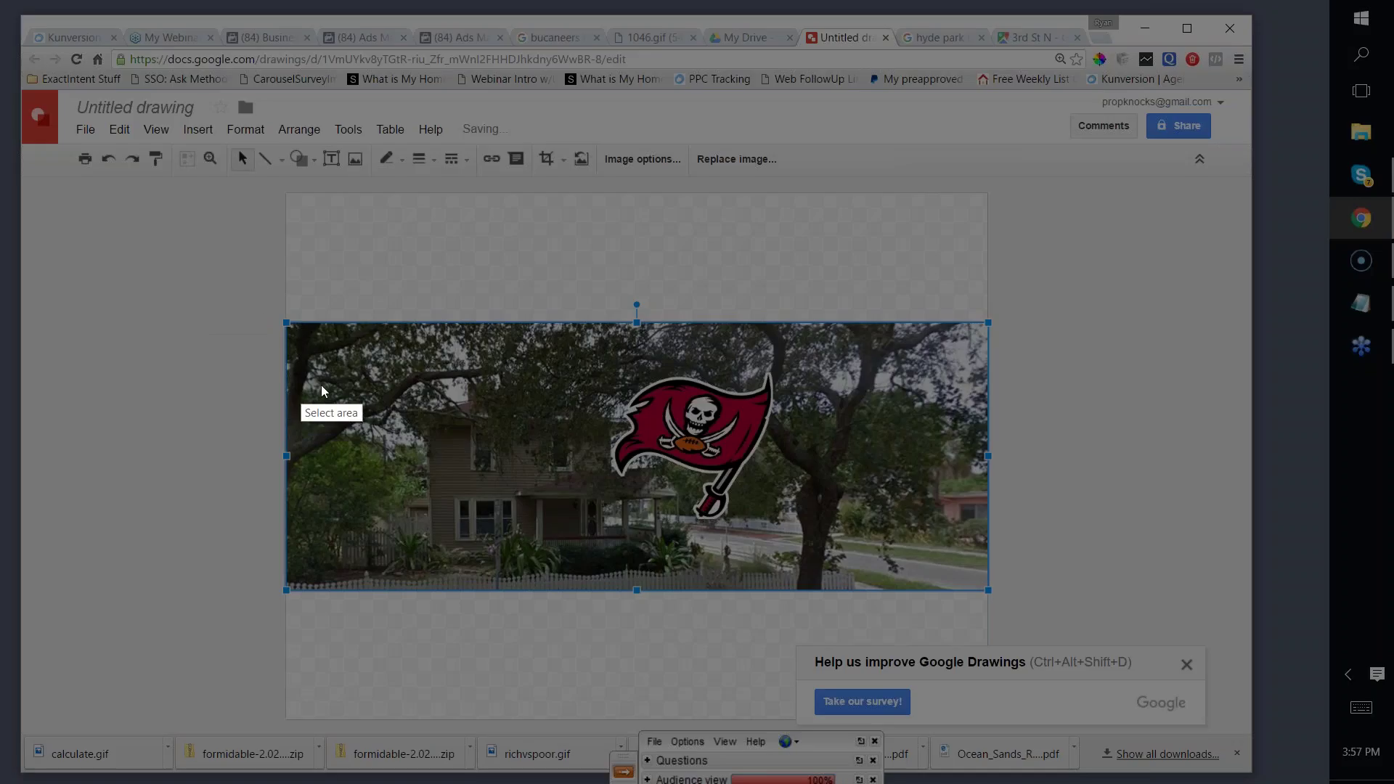
pyautogui.moveTo(339, 339); pyautogui.dragTo(837, 573)
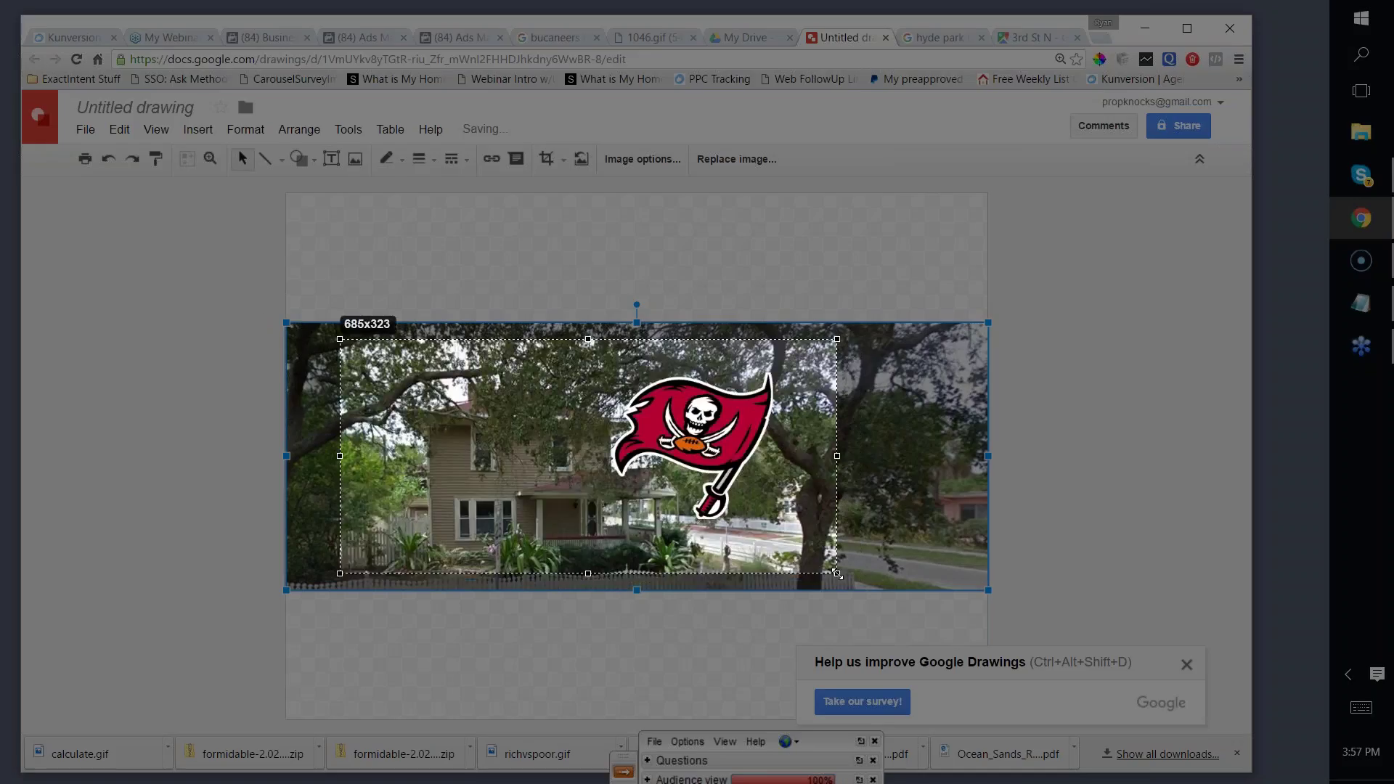
pyautogui.click(806, 589)
pyautogui.click(508, 345)
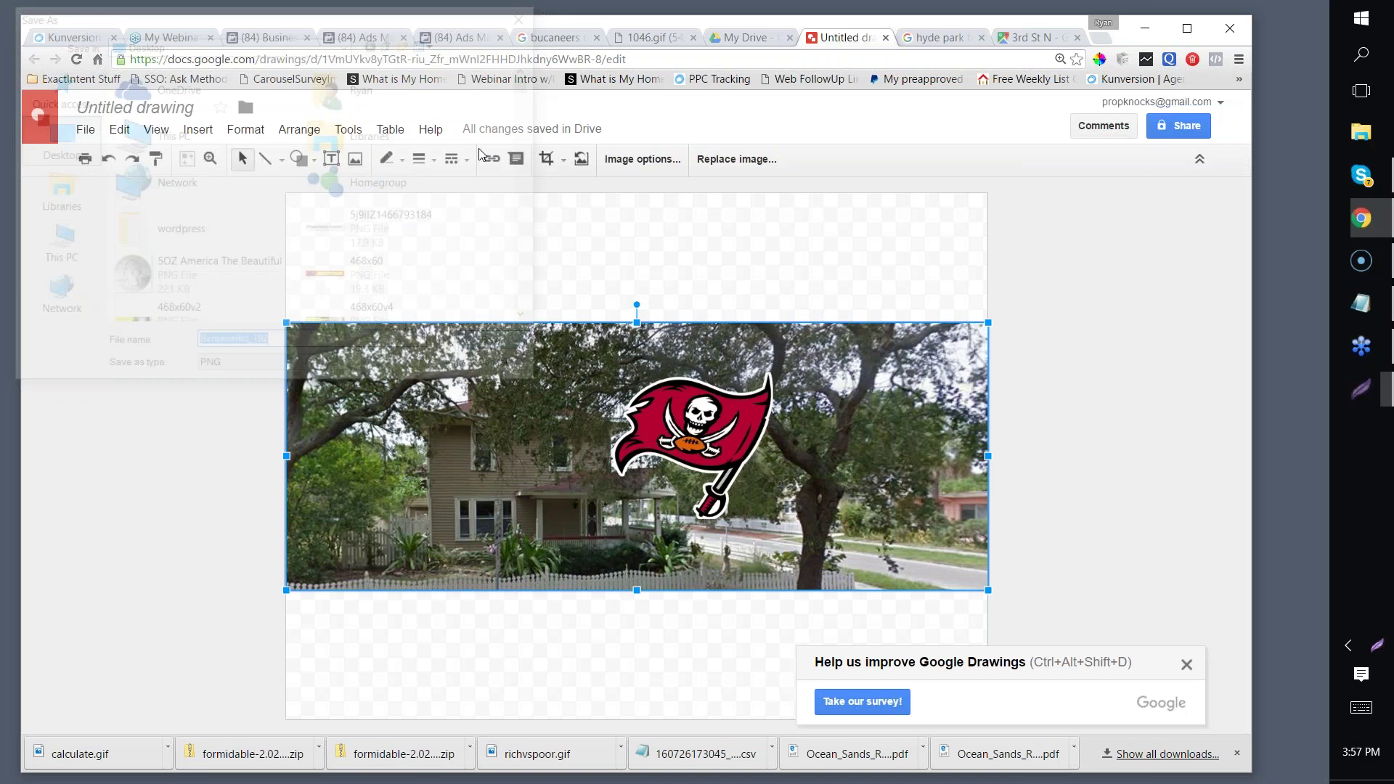
pyautogui.click(458, 38)
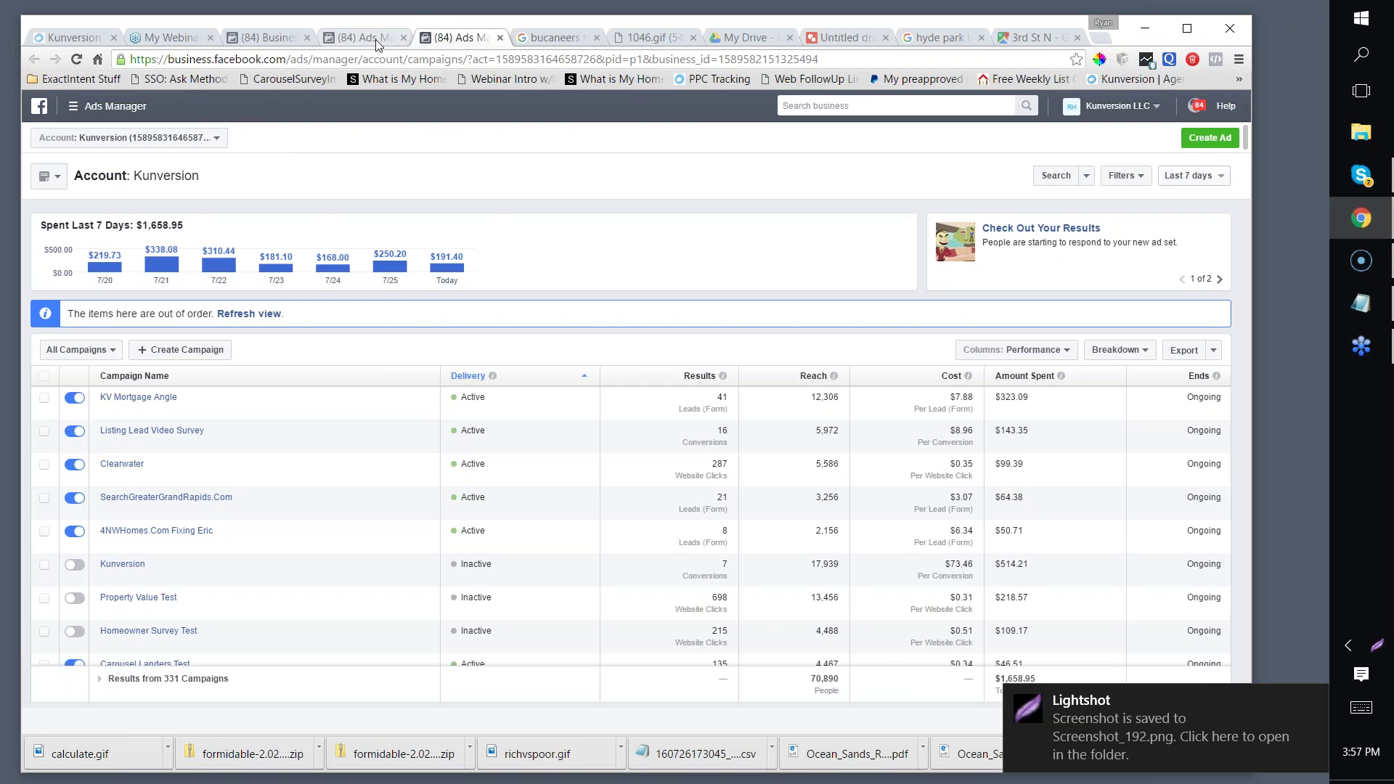
pyautogui.click(377, 40)
# Step: Replace the pirate-flag ad image with the uploaded Screenshot_192
pyautogui.scroll(3, 390, 327)
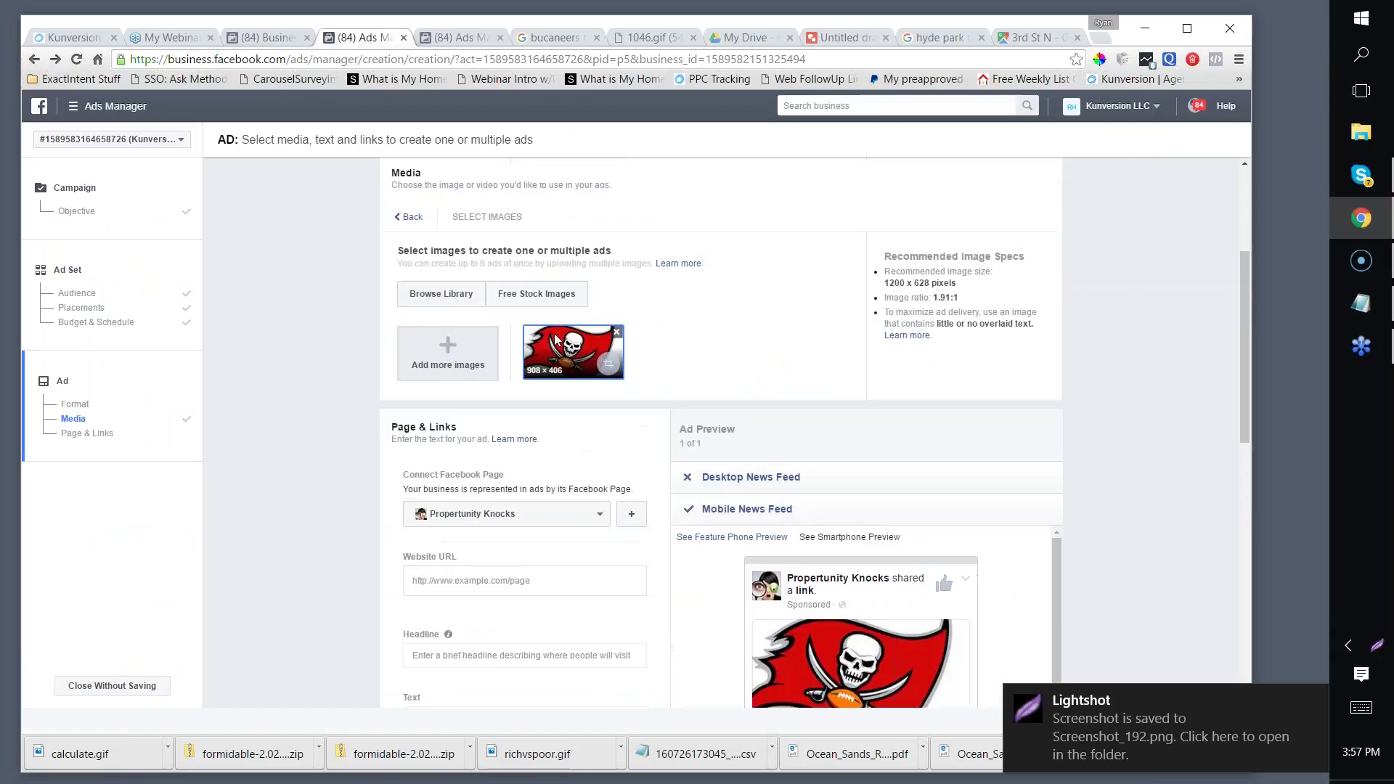
pyautogui.click(617, 332)
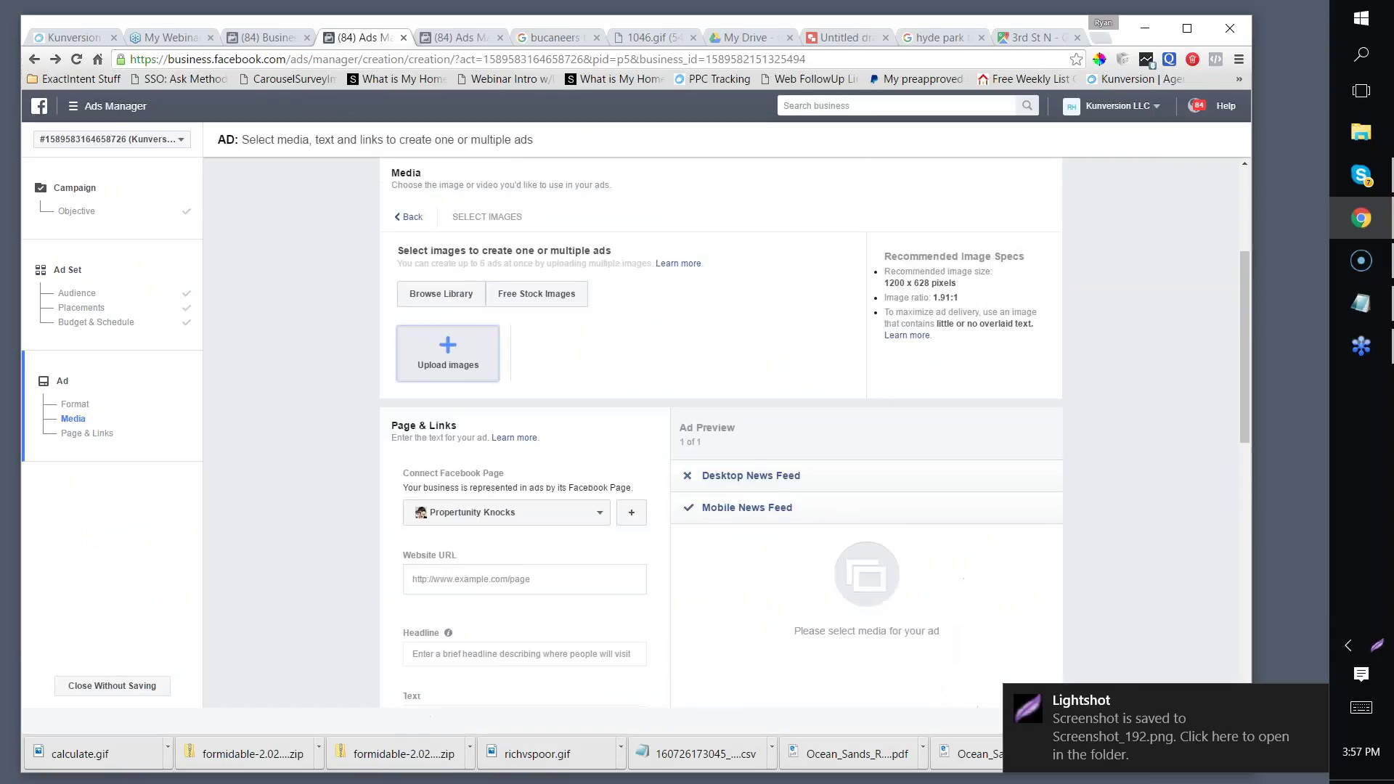
pyautogui.click(444, 351)
pyautogui.click(356, 114)
pyautogui.click(258, 161)
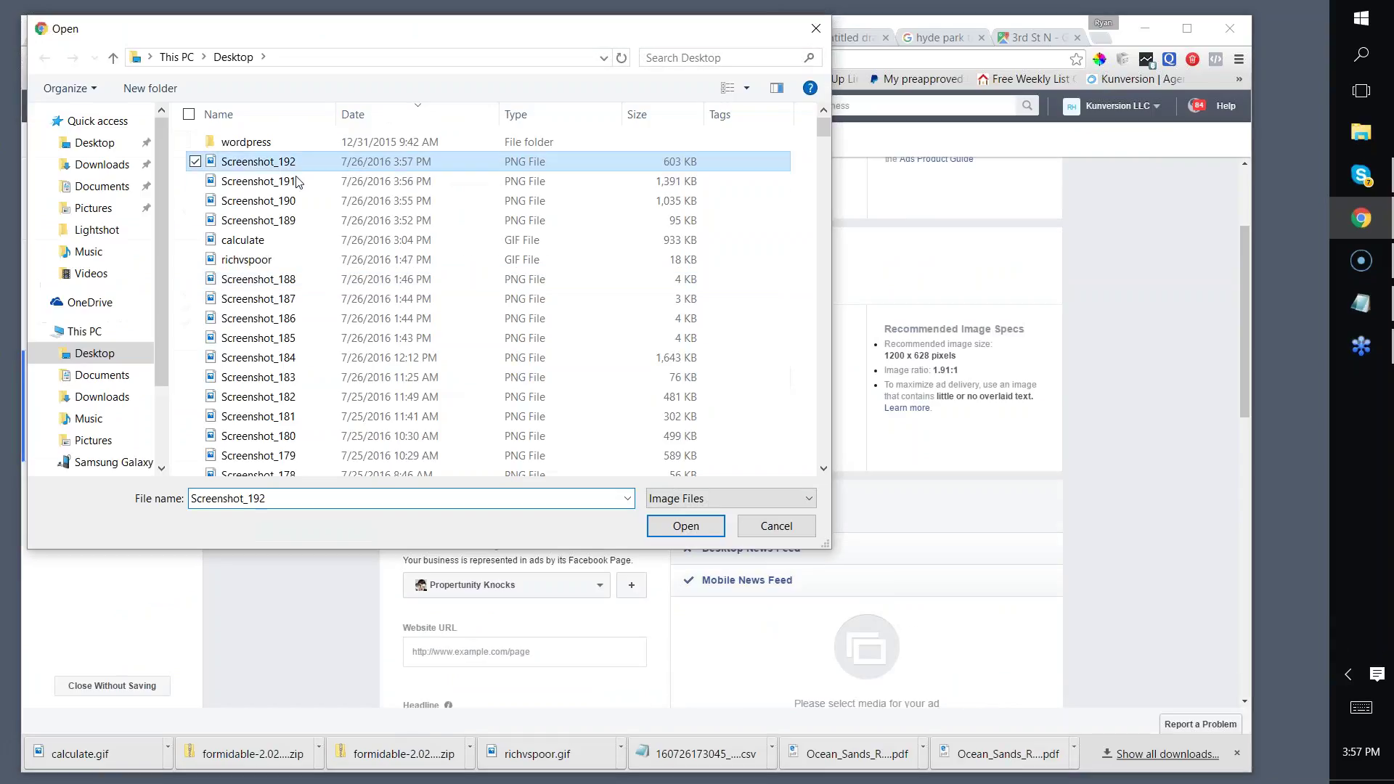
pyautogui.click(683, 524)
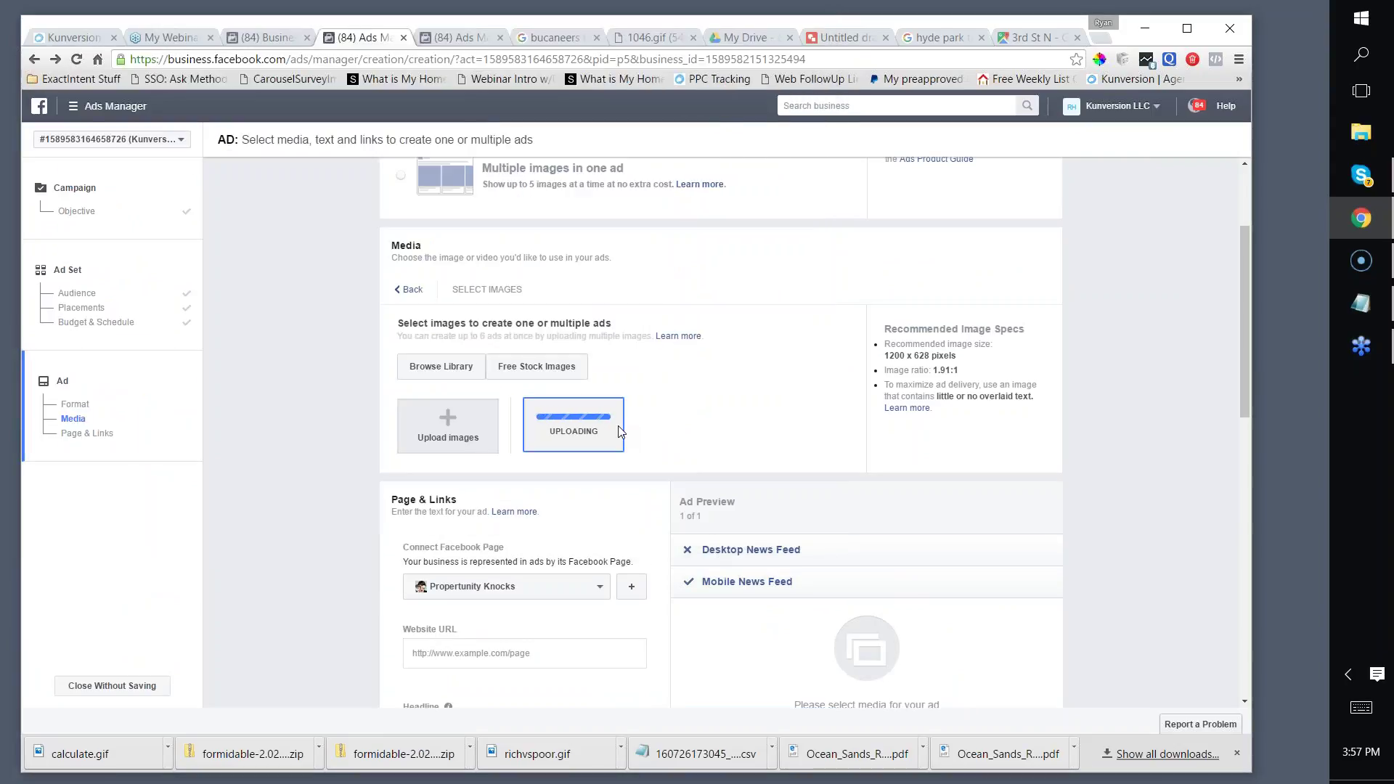
# Step: Scroll the ad form down to the website URL, then bring up the campaign list
pyautogui.scroll(-1, 828, 344)
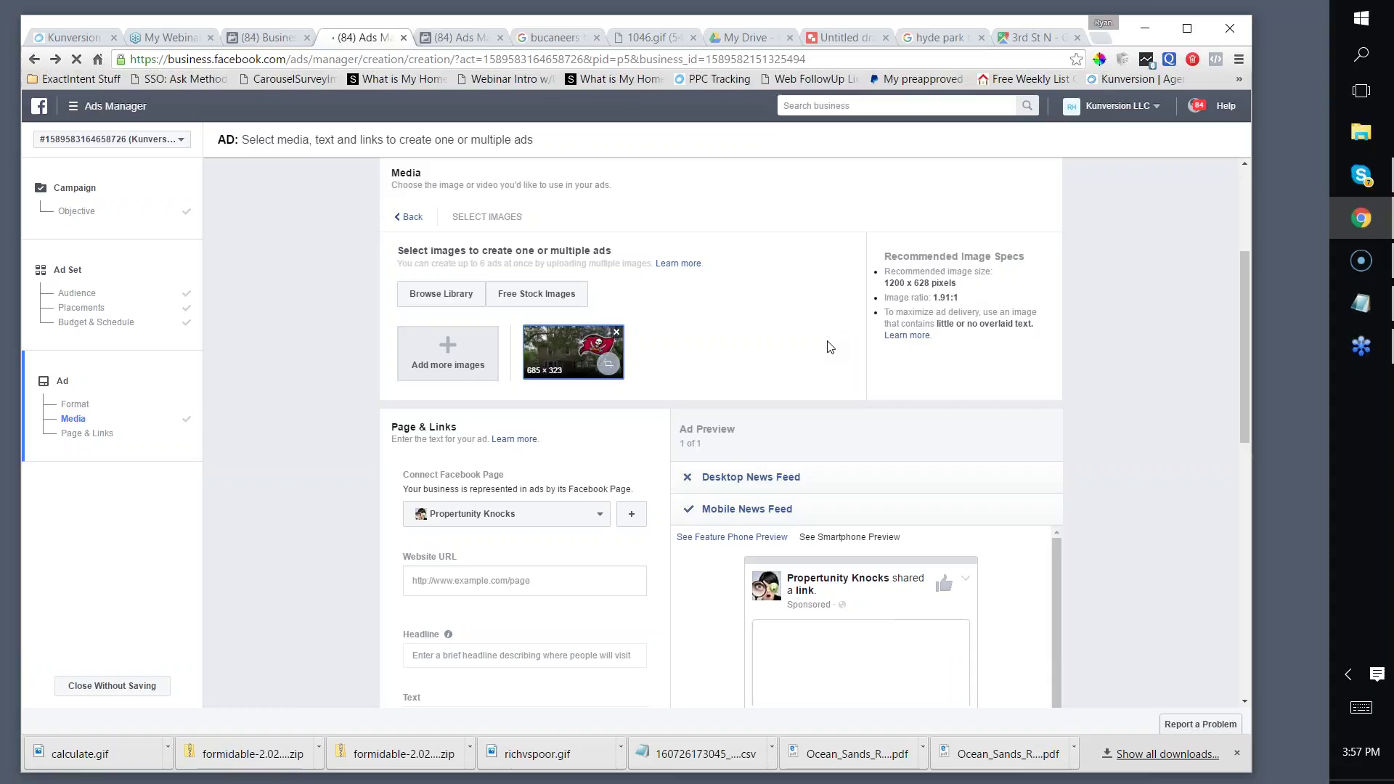
pyautogui.scroll(-1, 842, 345)
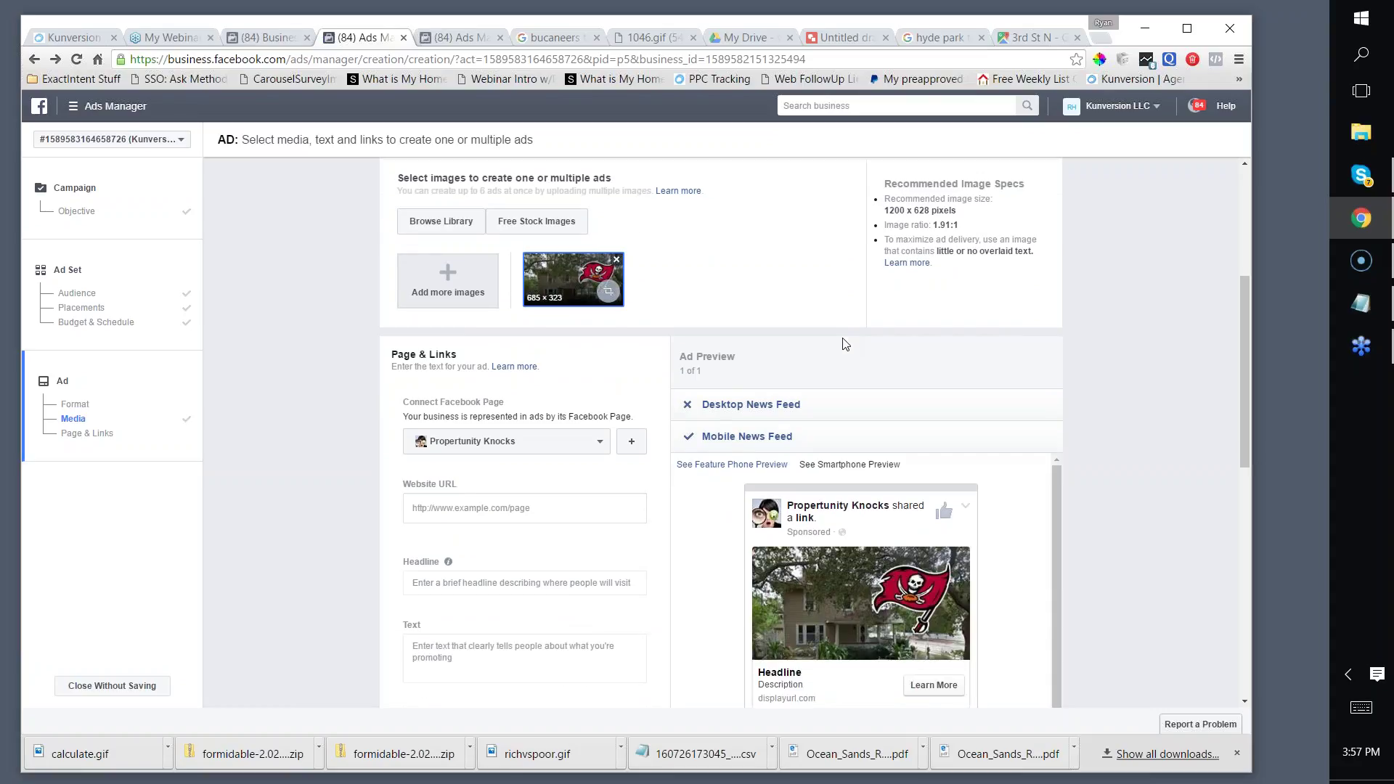
pyautogui.scroll(-2, 842, 345)
pyautogui.scroll(2, 864, 466)
pyautogui.scroll(-1, 719, 504)
pyautogui.click(517, 434)
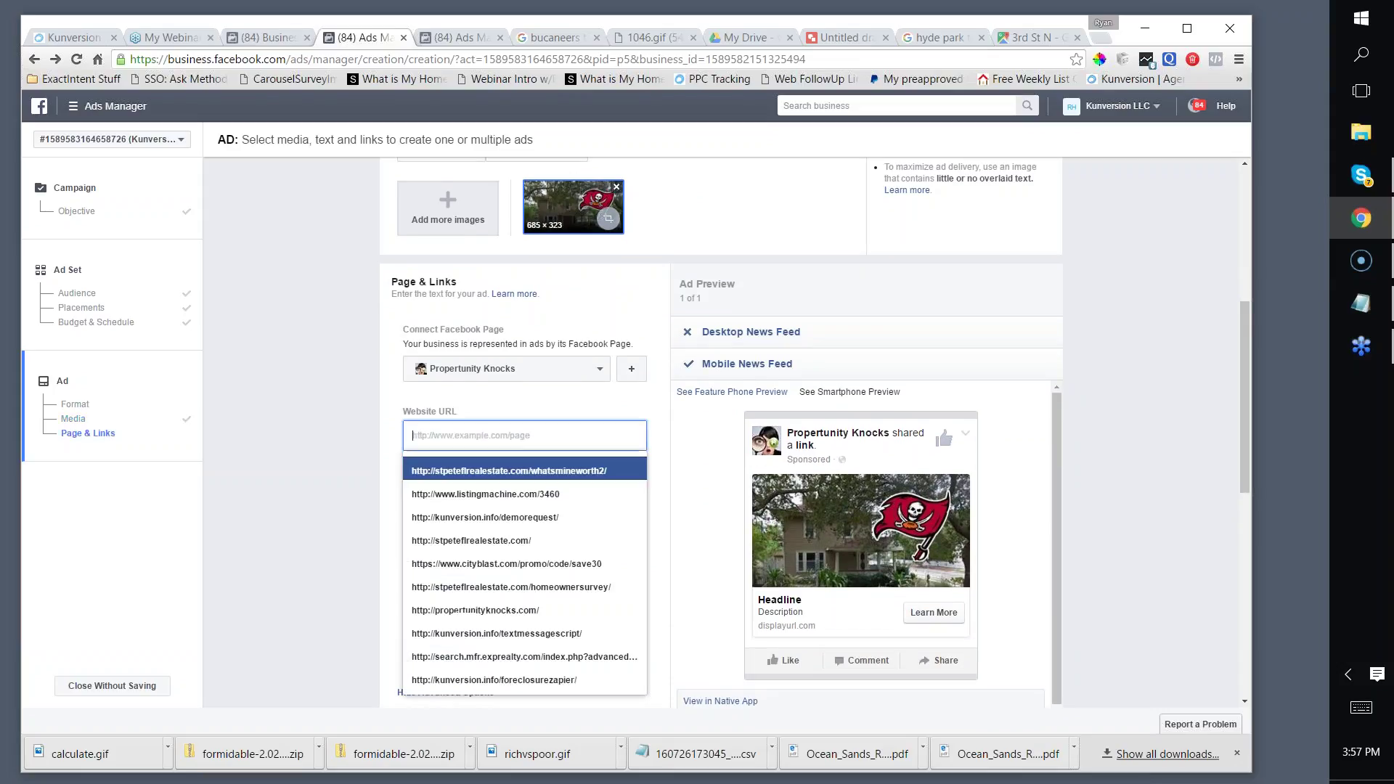
pyautogui.click(458, 37)
pyautogui.click(501, 58)
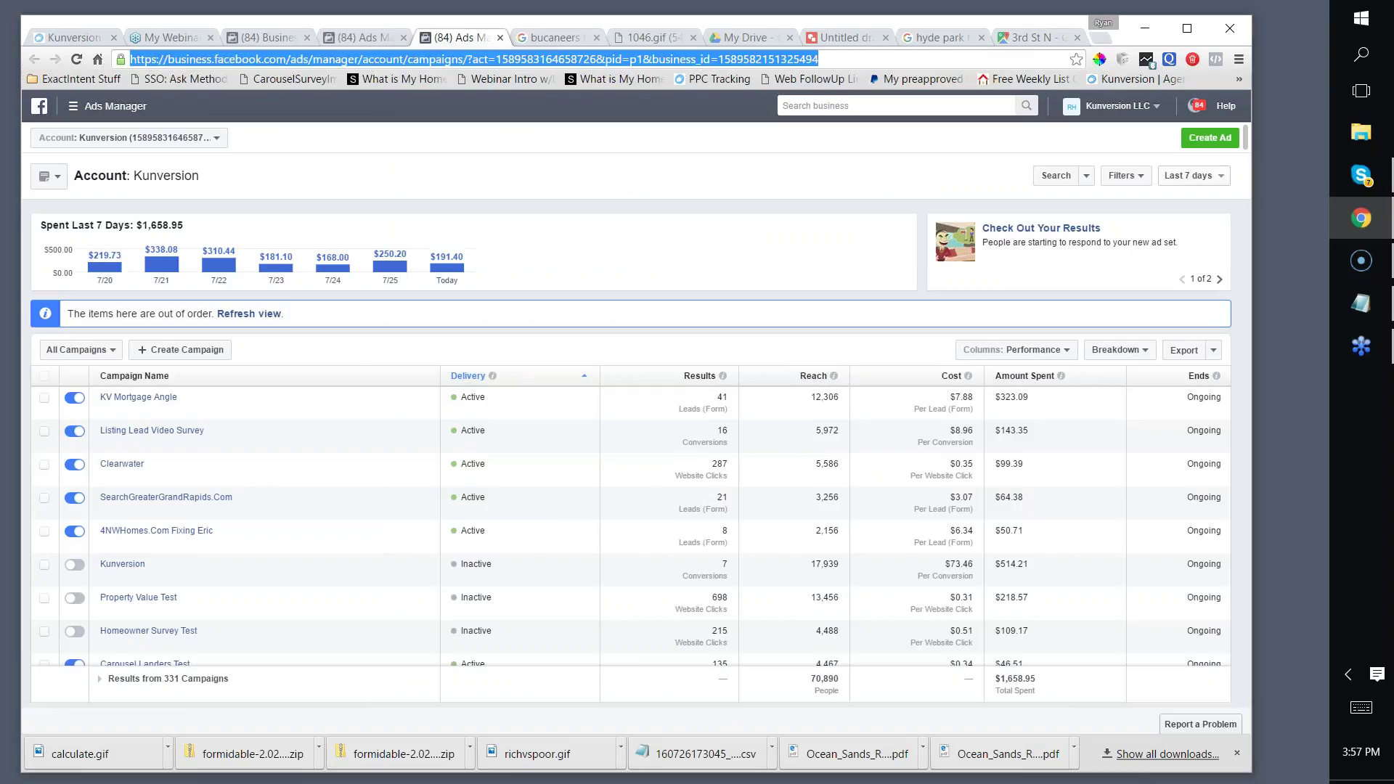
# Step: Load search.exprealty.com and filter listings to homes with a Basement
pyautogui.write('search.exprealty.com')
pyautogui.press('Return')
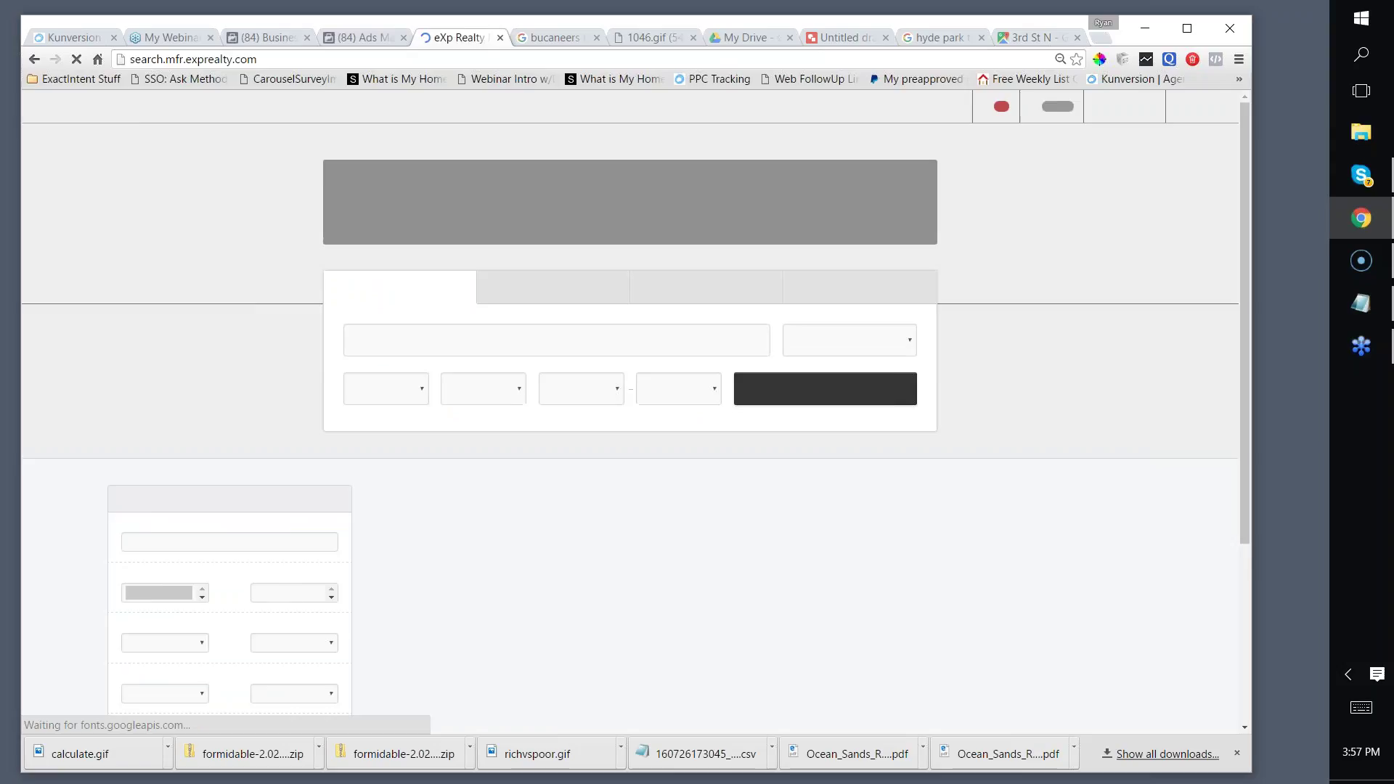
pyautogui.scroll(-5, 79, 382)
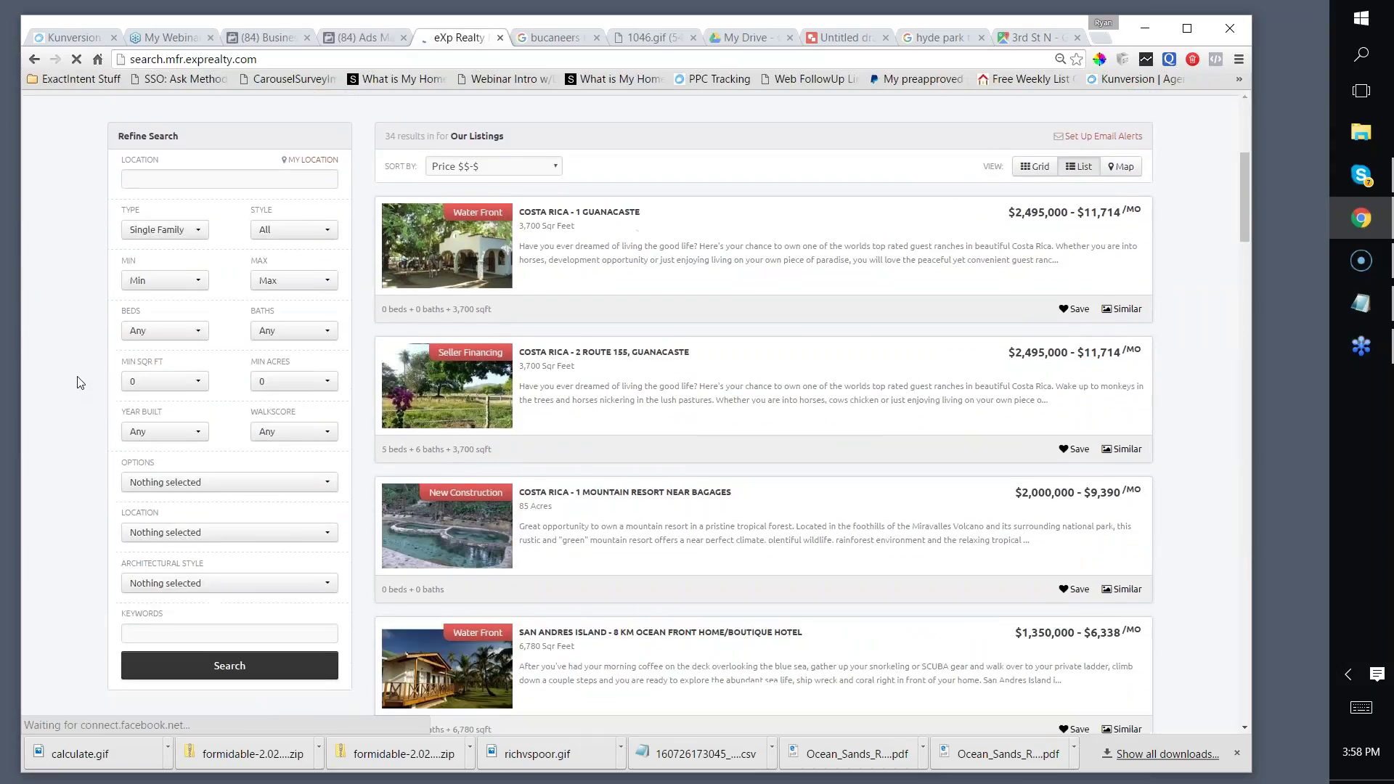
pyautogui.scroll(-2, 80, 382)
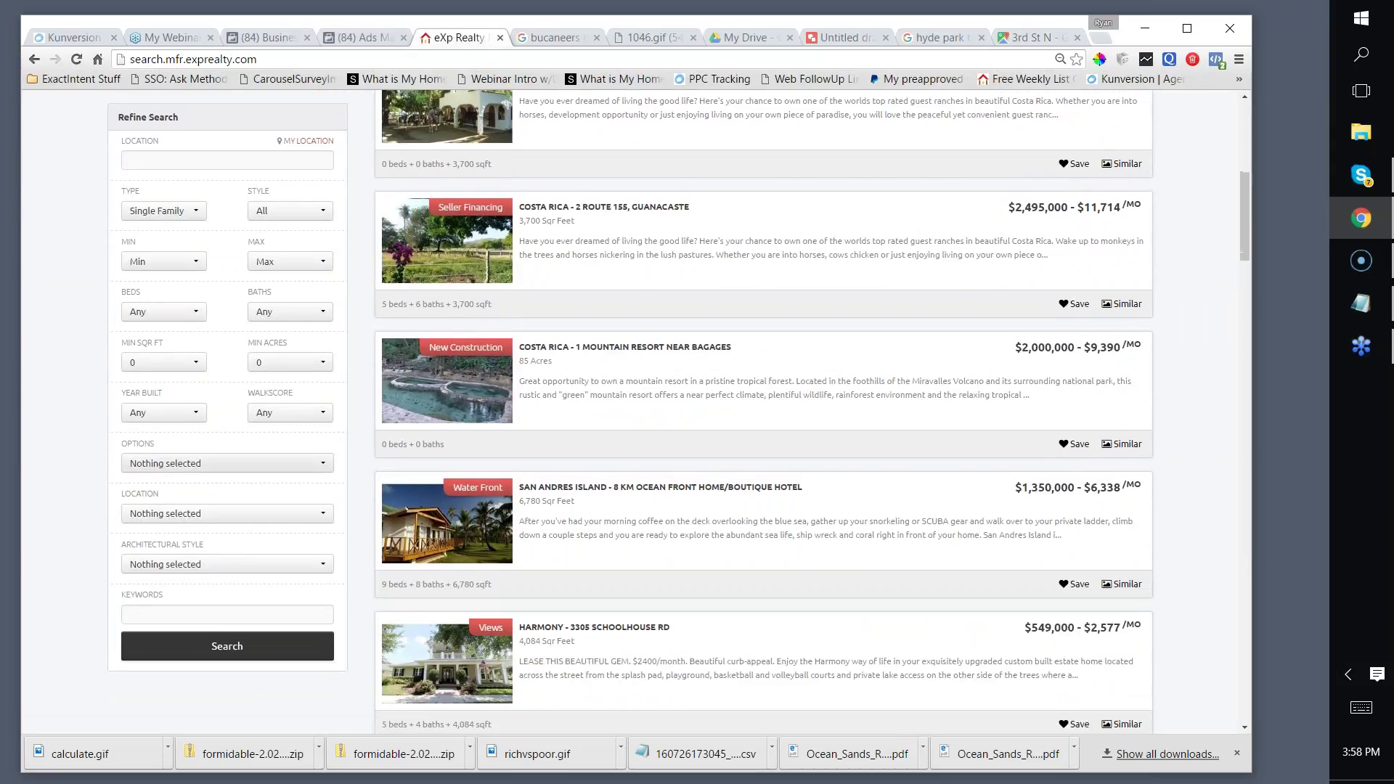
pyautogui.click(166, 465)
pyautogui.scroll(-8, 259, 606)
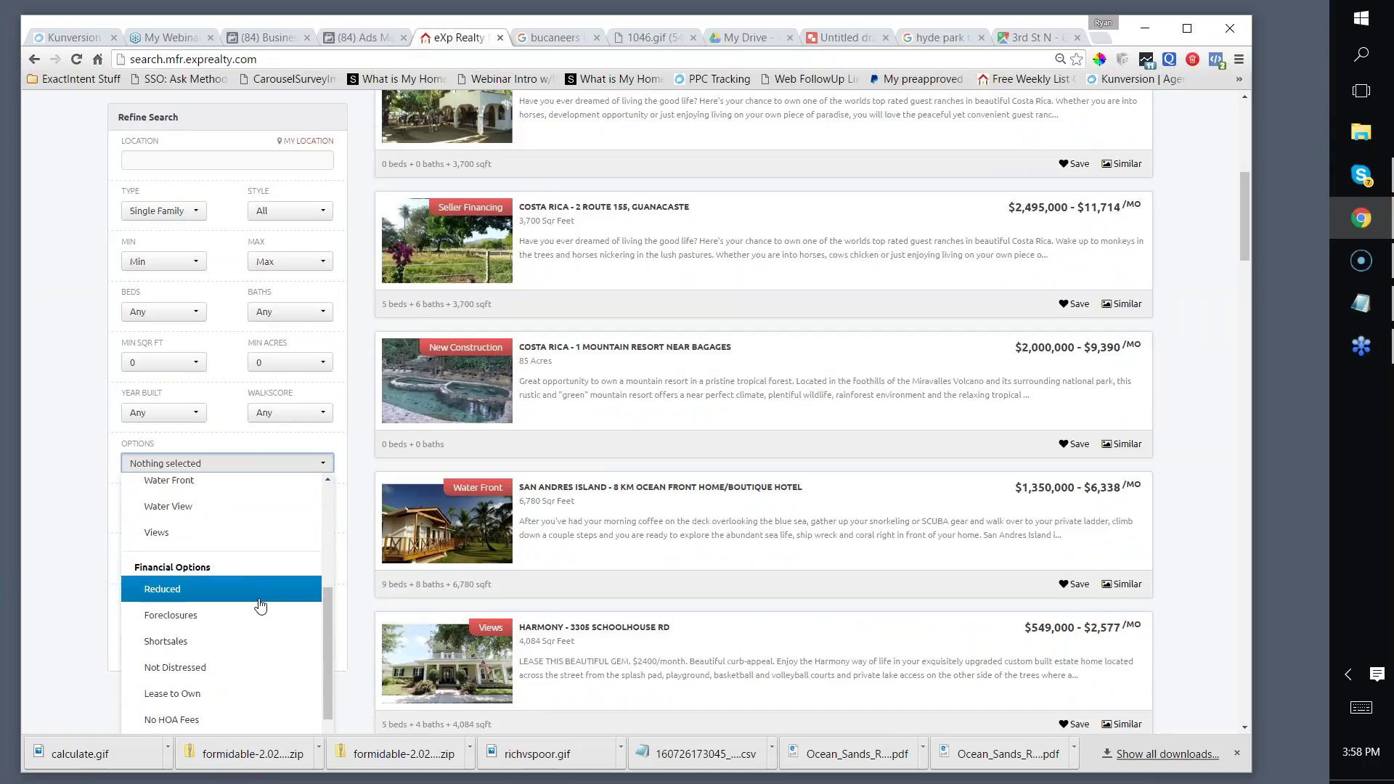
pyautogui.scroll(-5, 259, 607)
pyautogui.scroll(2, 203, 650)
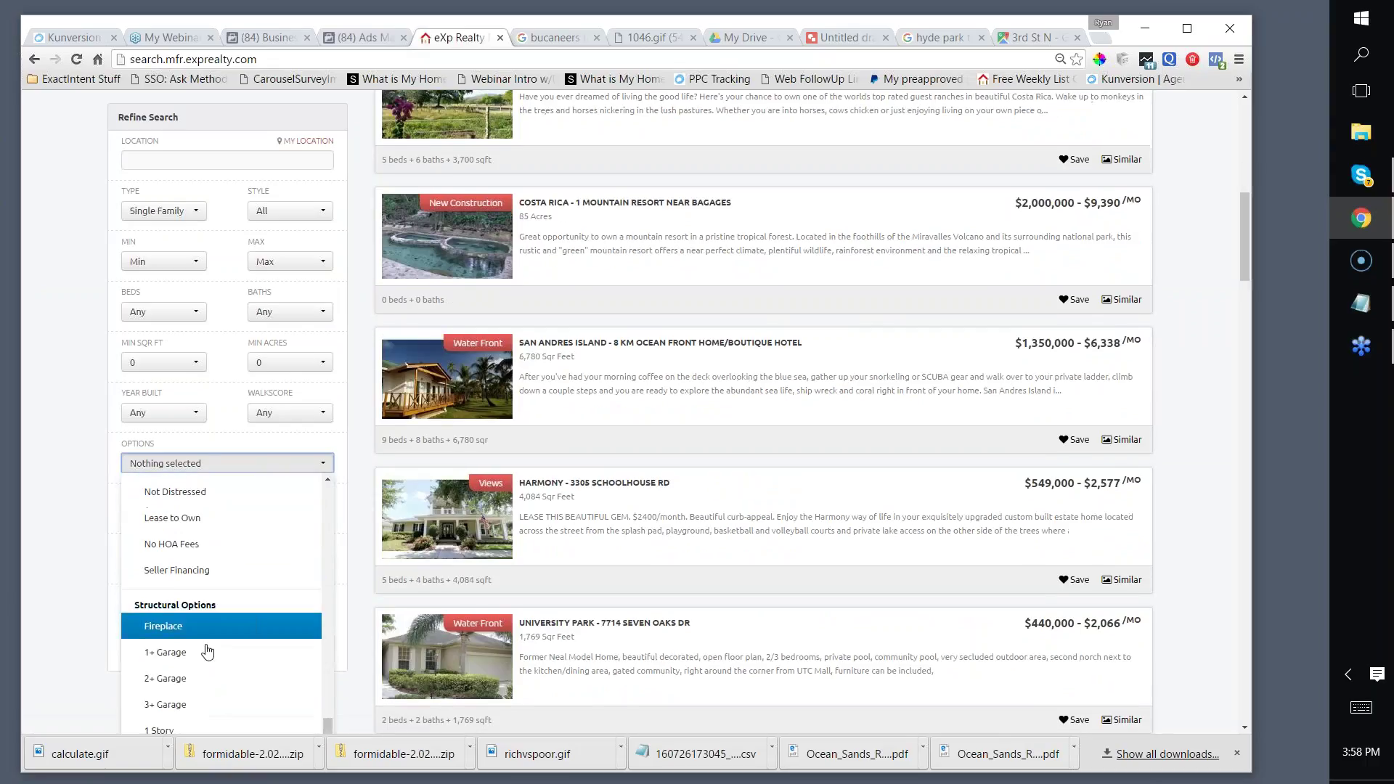
pyautogui.scroll(6, 243, 598)
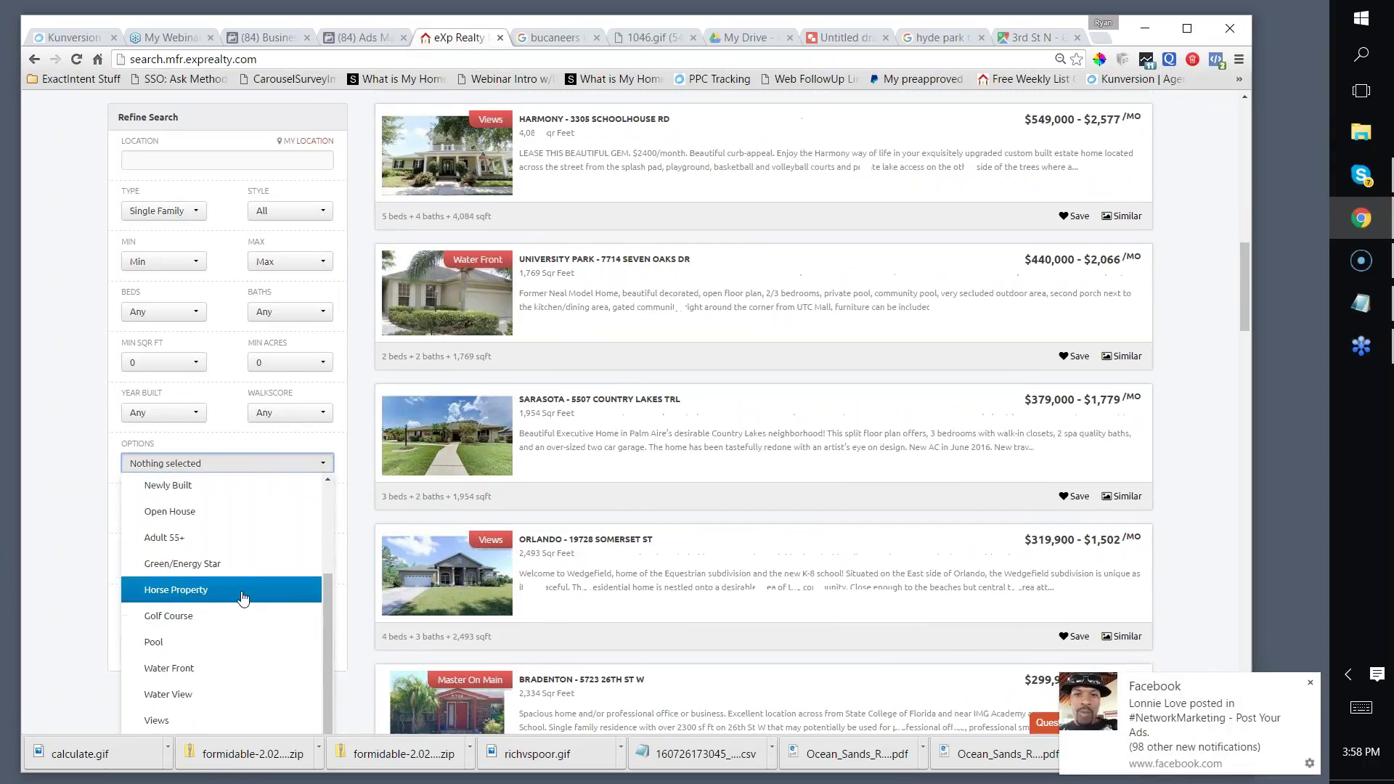
pyautogui.scroll(-5, 244, 598)
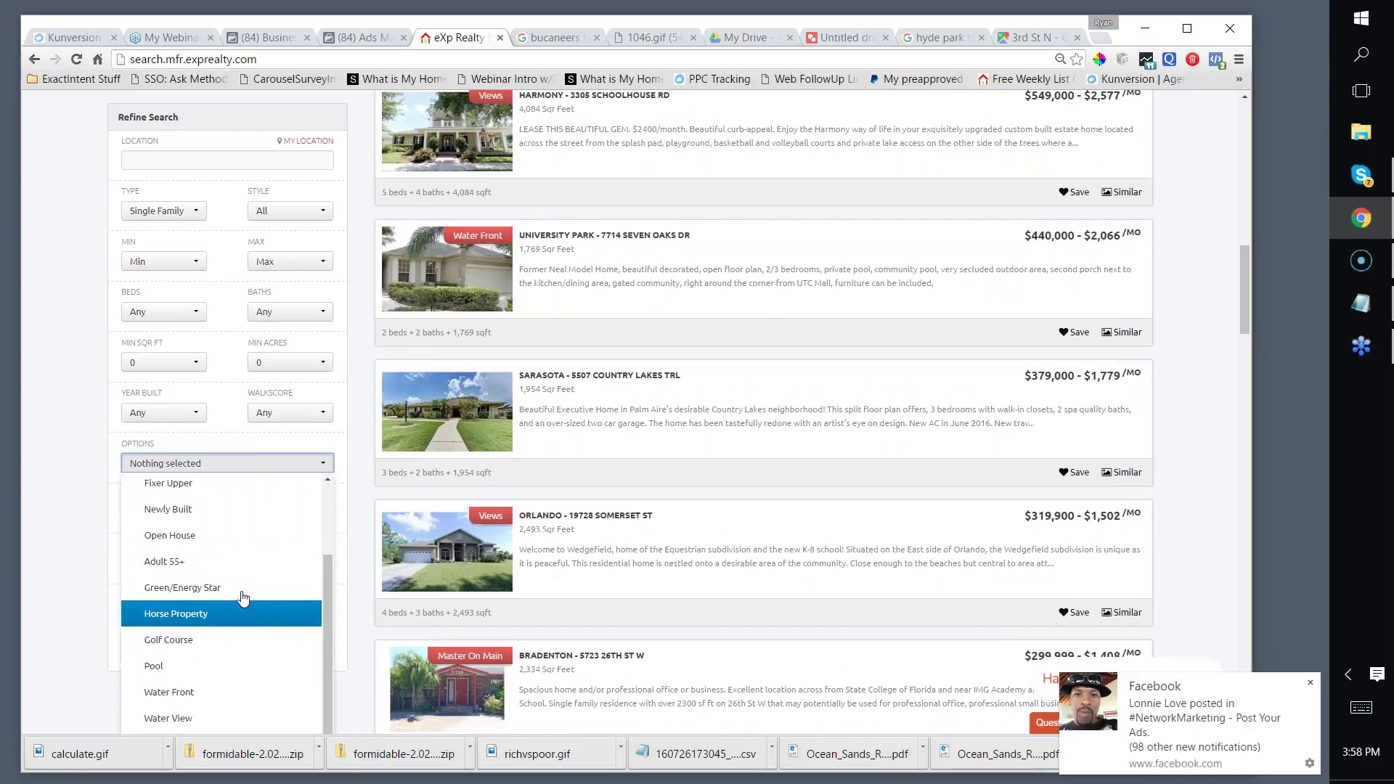
pyautogui.scroll(-2, 59, 566)
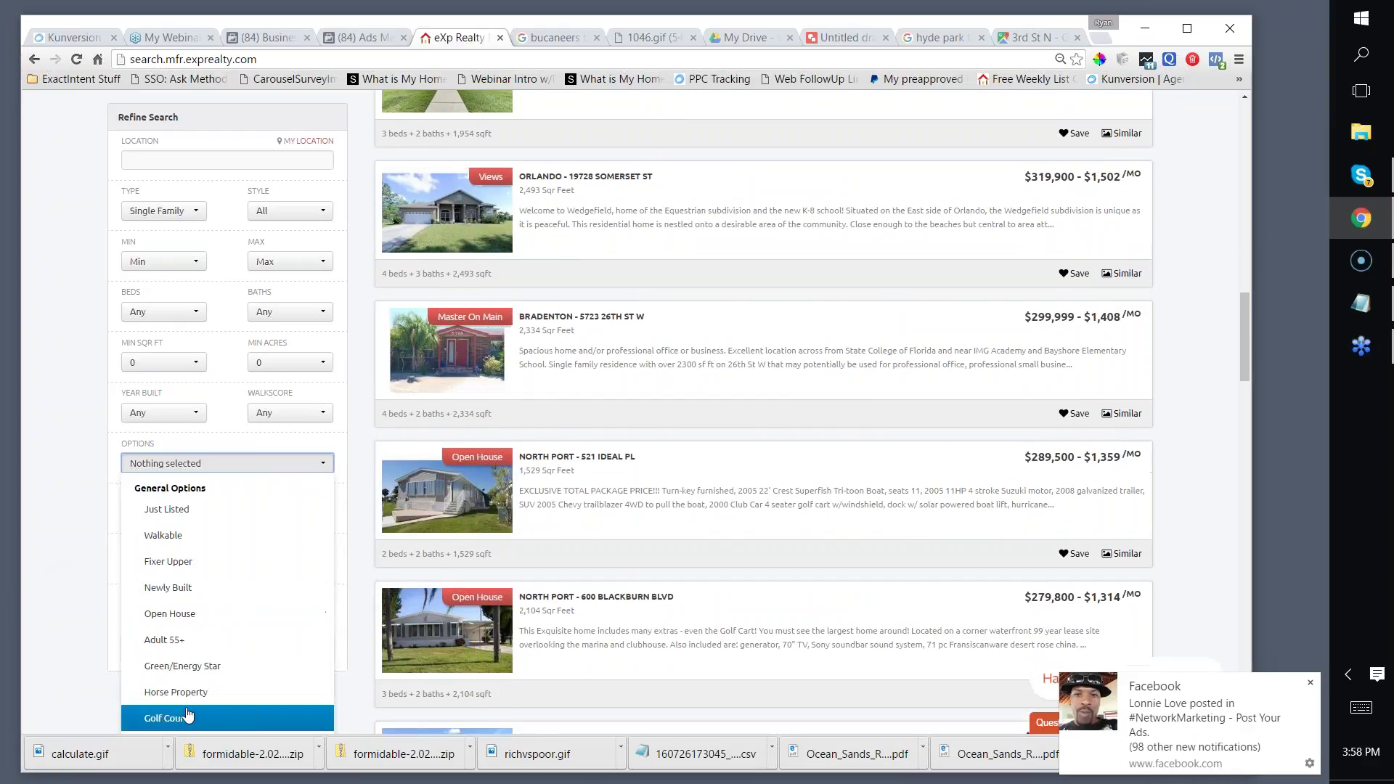
pyautogui.scroll(10, 190, 653)
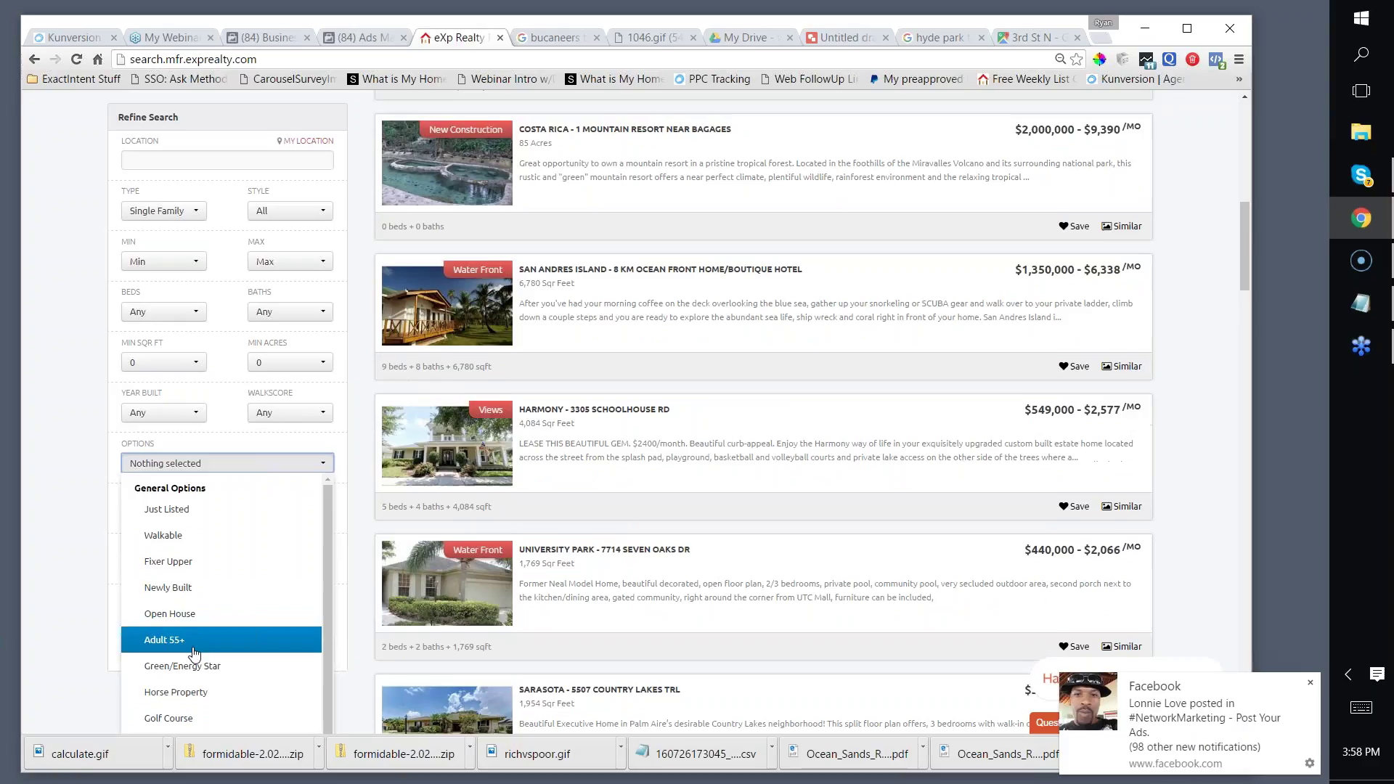
pyautogui.scroll(3, 196, 663)
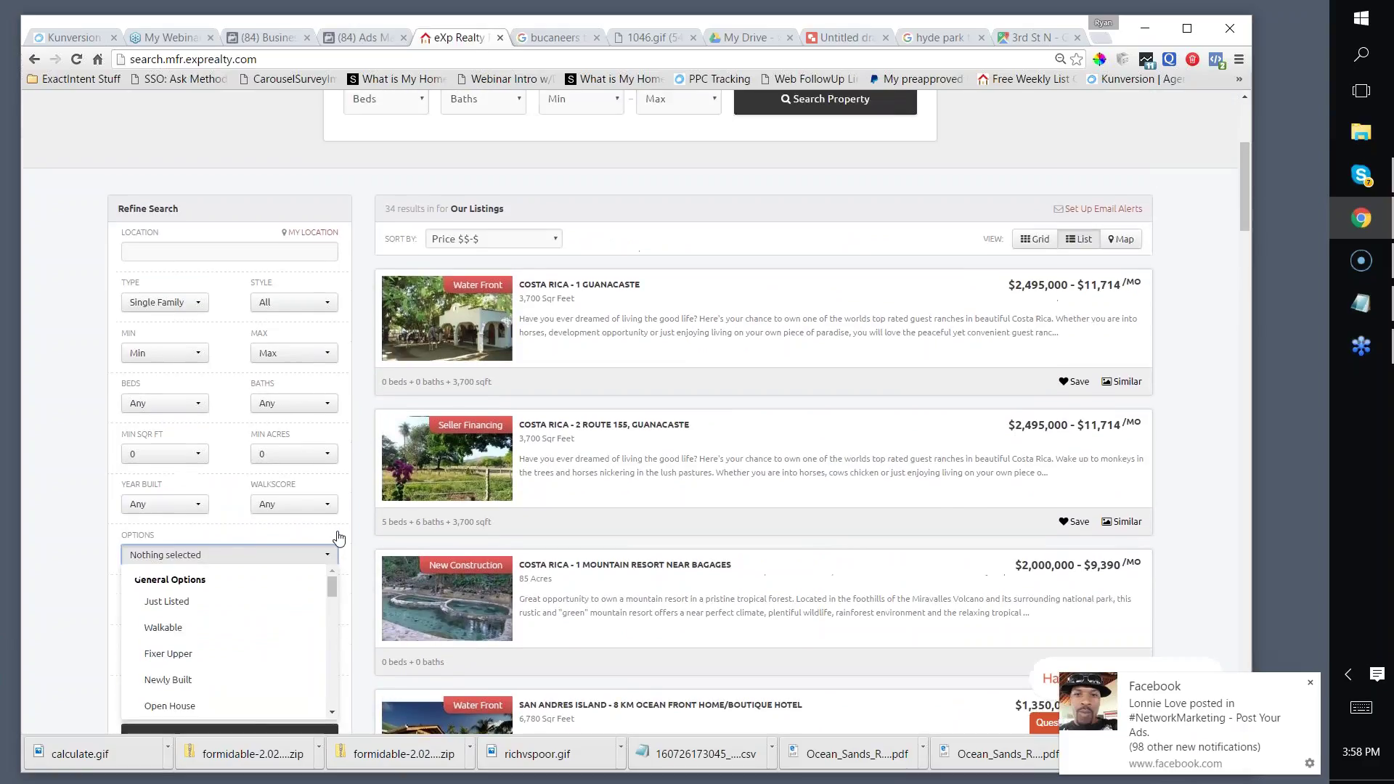
pyautogui.moveTo(331, 585); pyautogui.dragTo(332, 689)
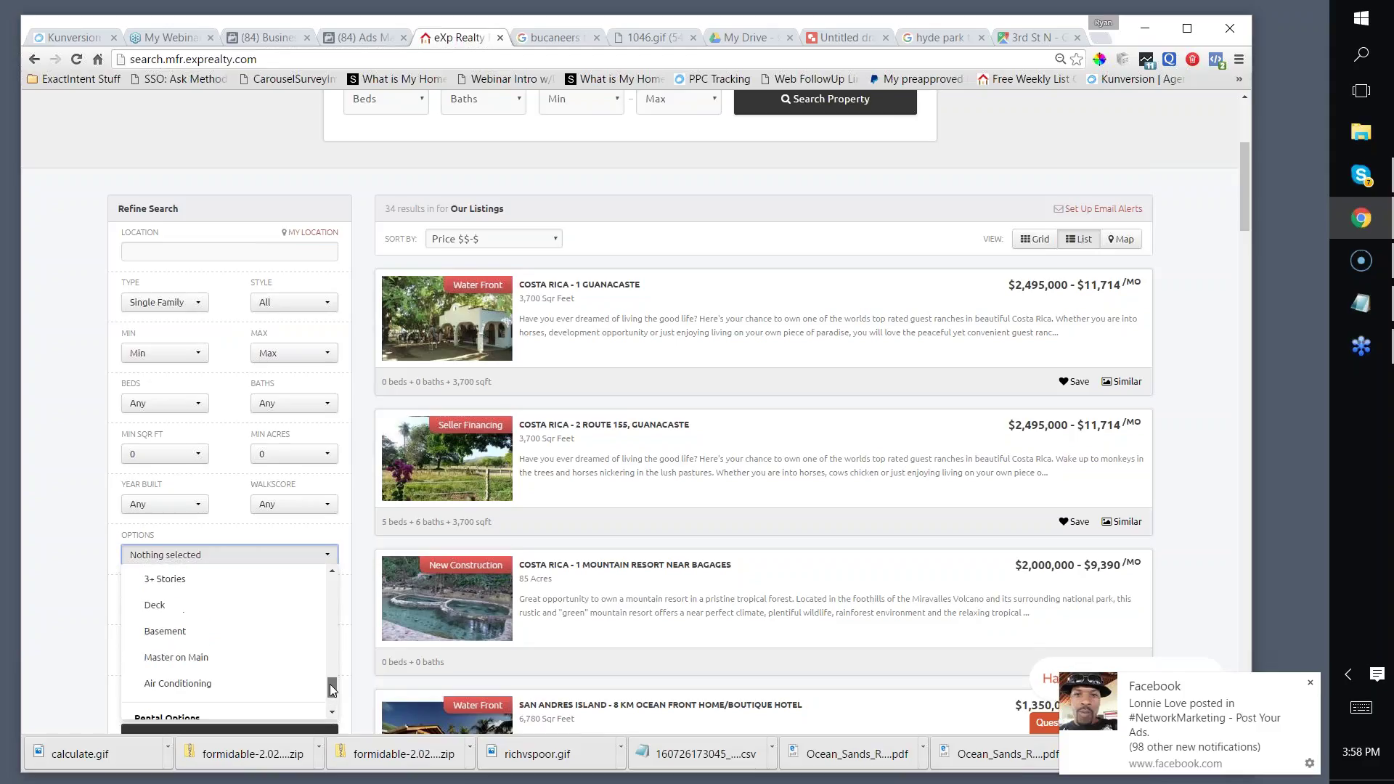
pyautogui.click(165, 631)
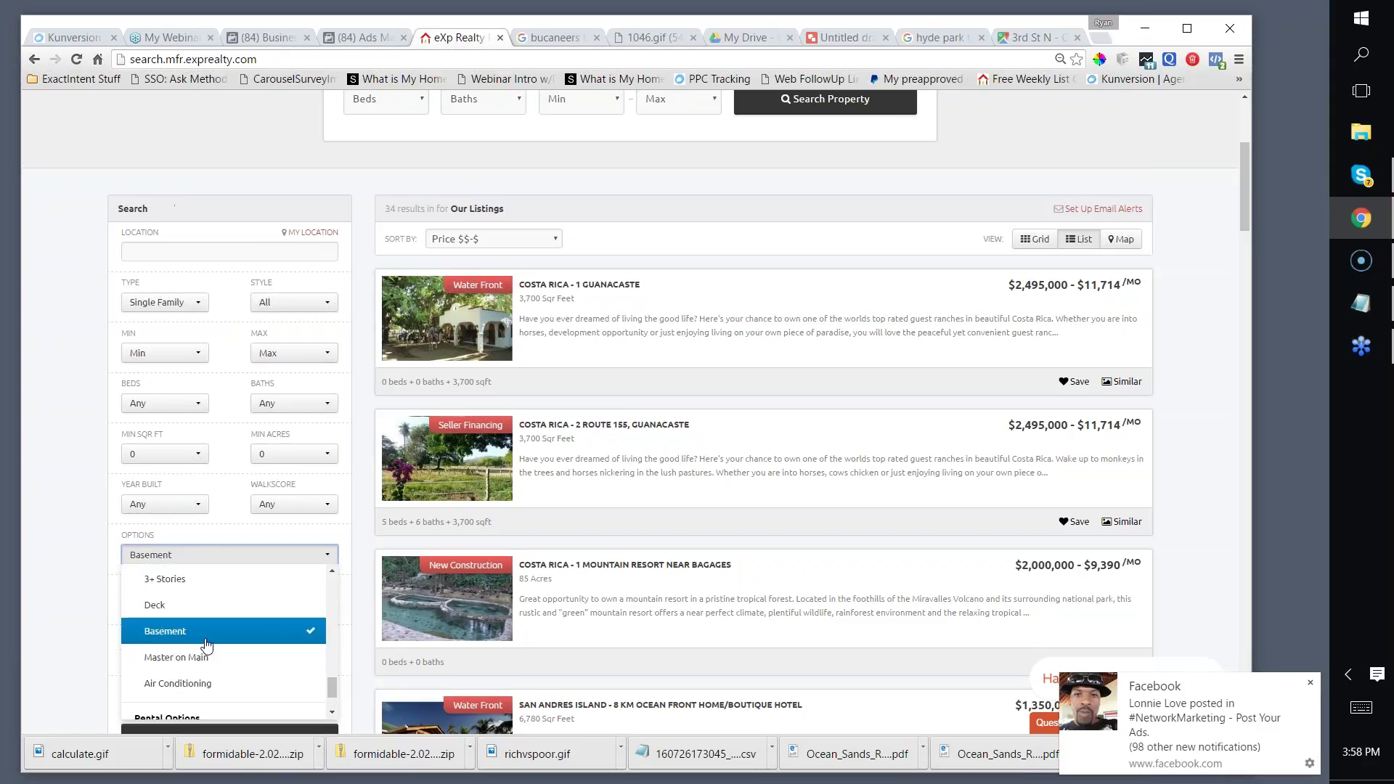
pyautogui.click(44, 405)
# Step: Set the search location to Pinellas county
pyautogui.click(153, 248)
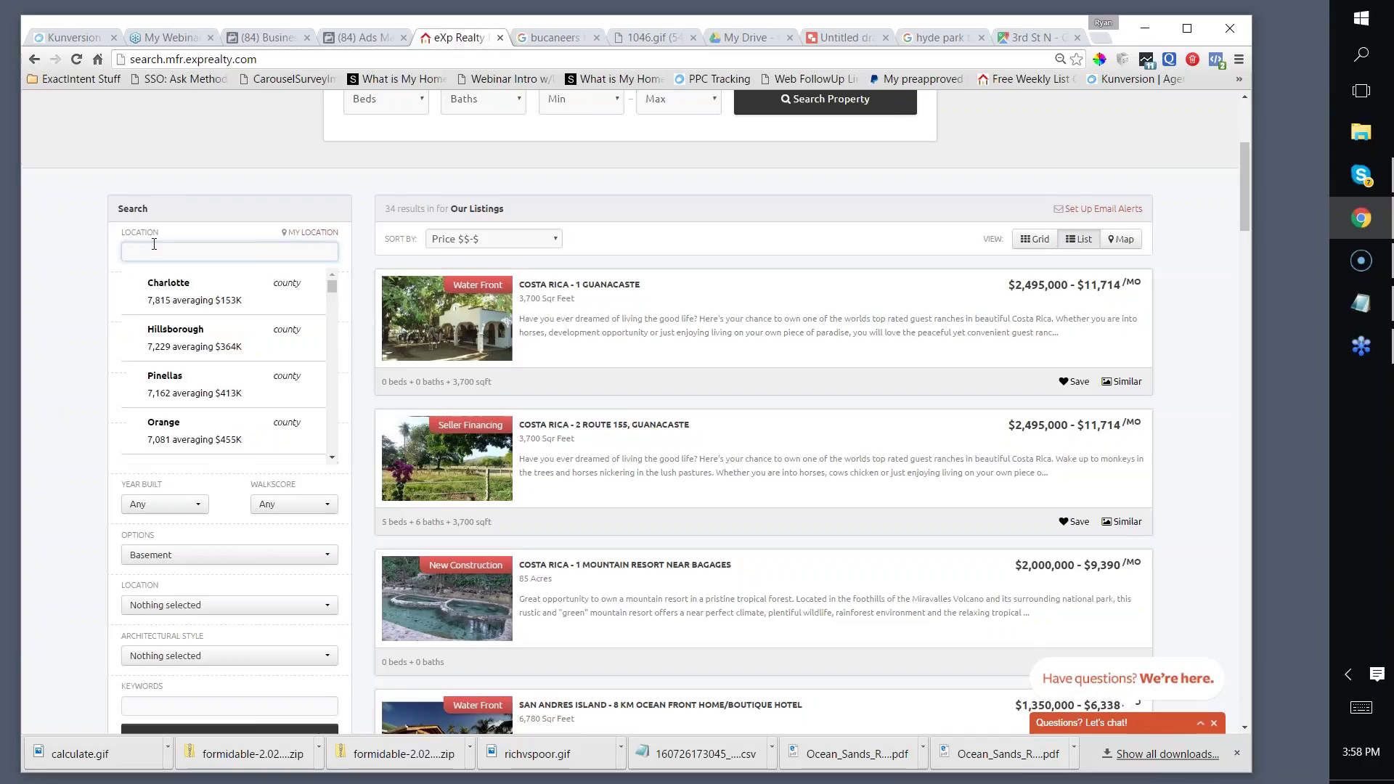
pyautogui.write('pin')
pyautogui.press('BackSpace')
pyautogui.press('BackSpace')
pyautogui.press('BackSpace')
pyautogui.press('BackSpace')
pyautogui.press('BackSpace')
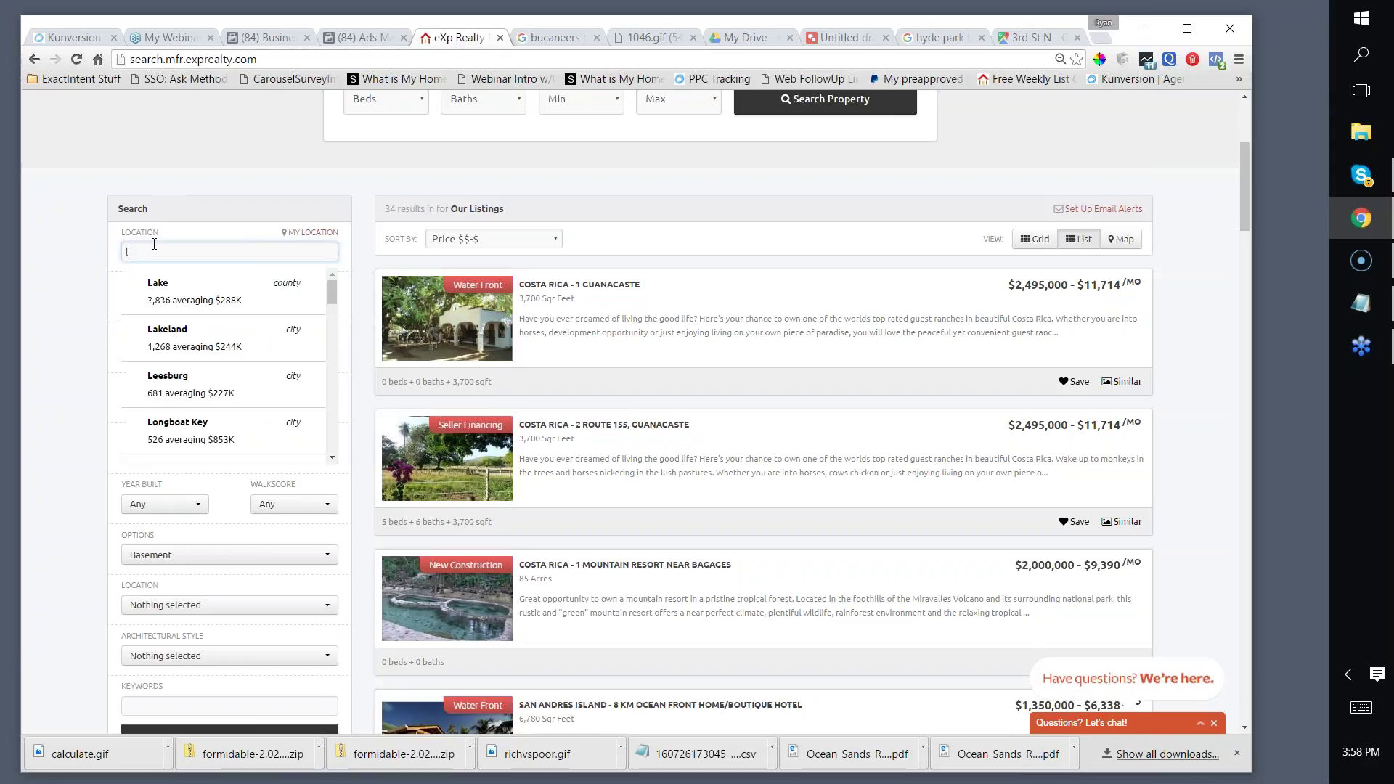
pyautogui.write('pinellas')
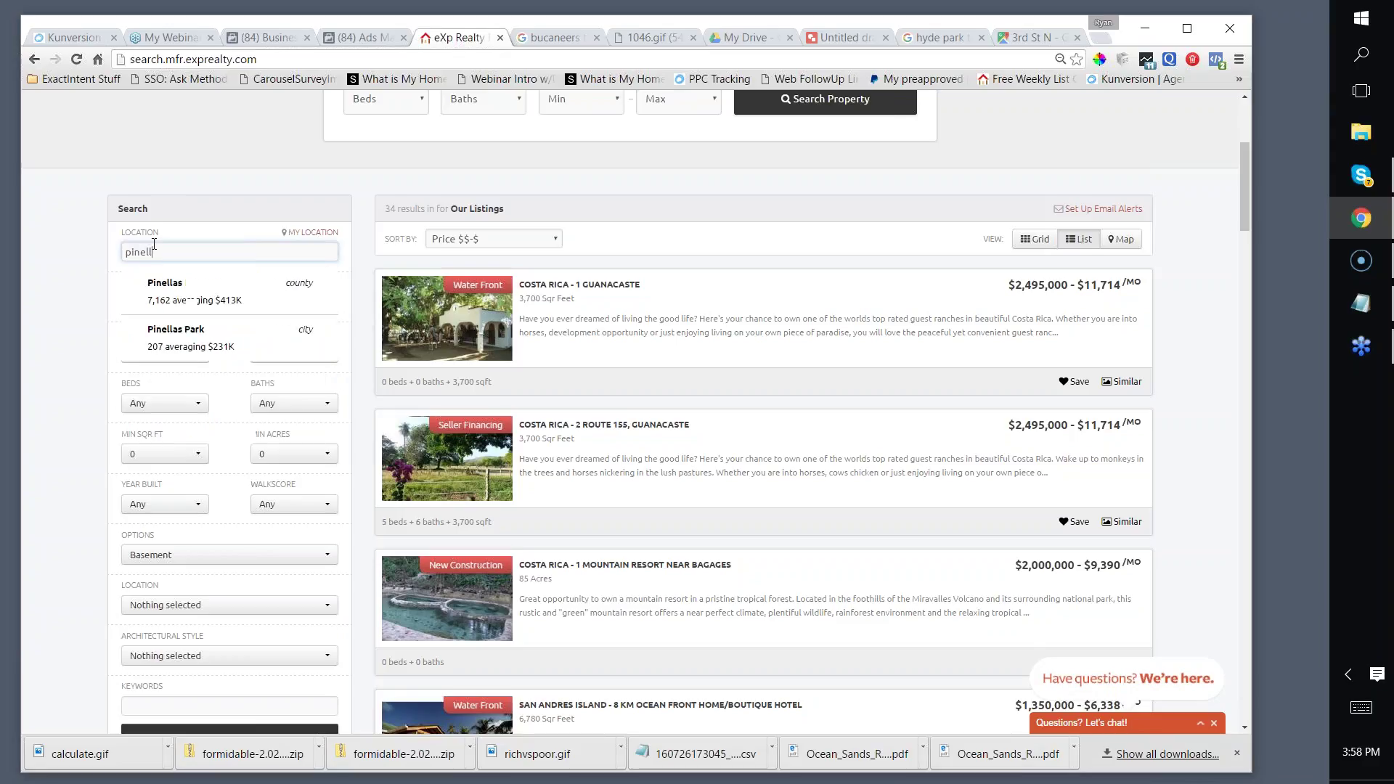
pyautogui.scroll(1, 163, 290)
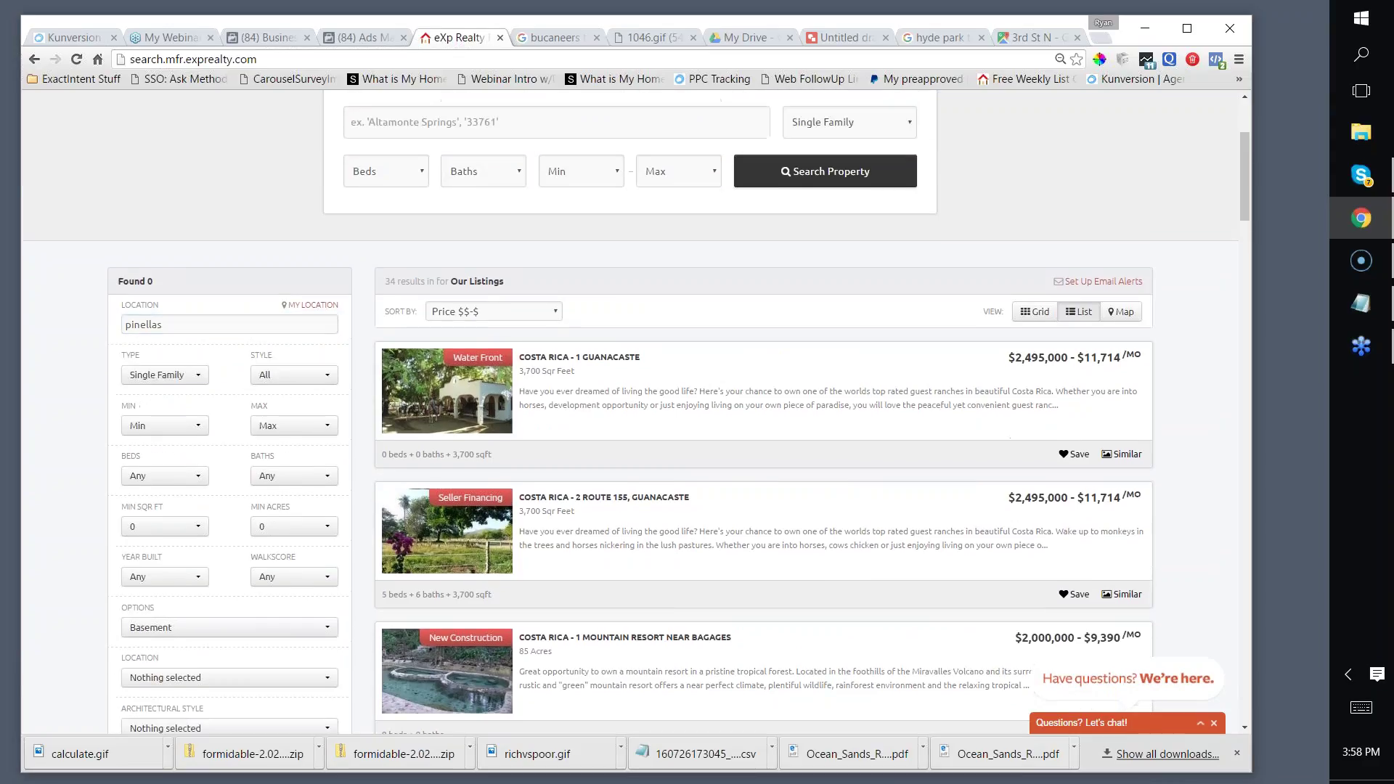
pyautogui.click(174, 328)
pyautogui.moveTo(174, 328); pyautogui.dragTo(110, 323)
pyautogui.write('pinellas')
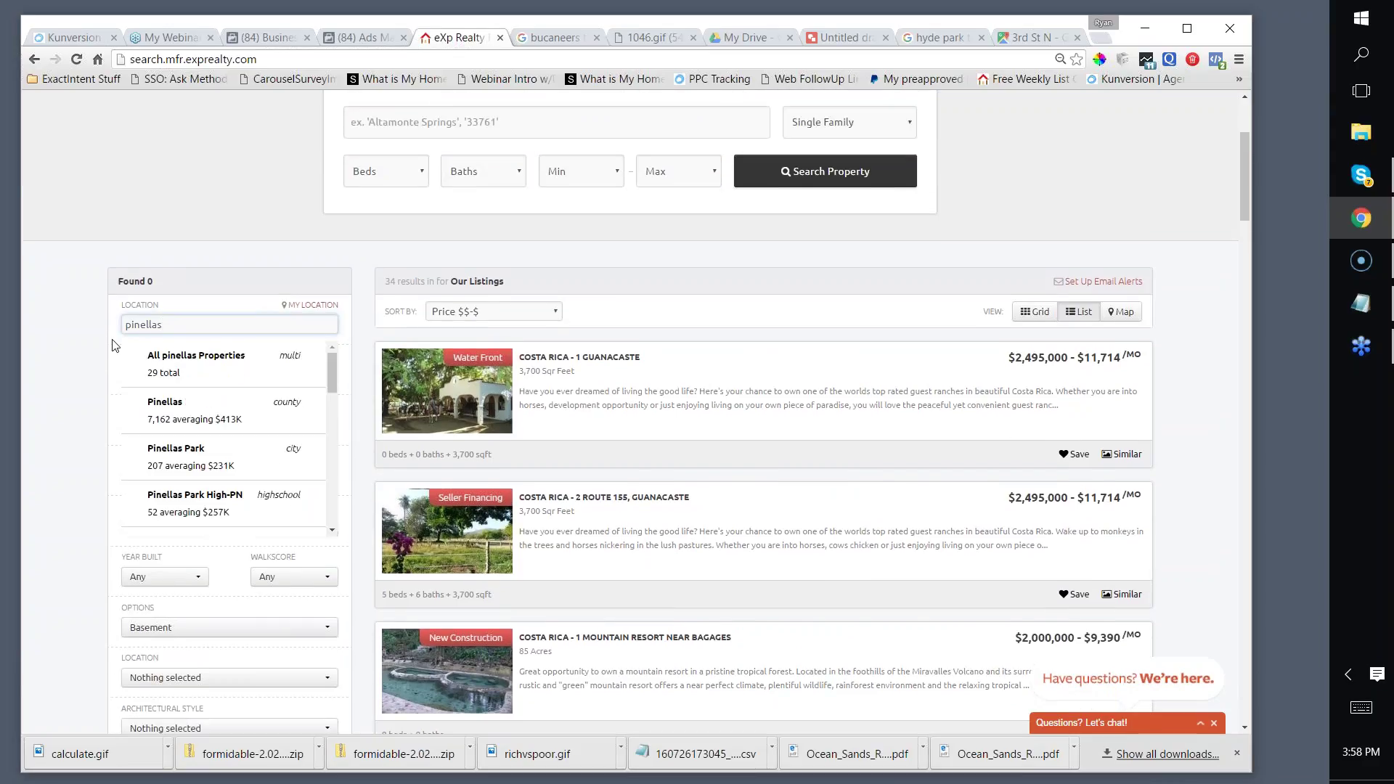
pyautogui.click(148, 407)
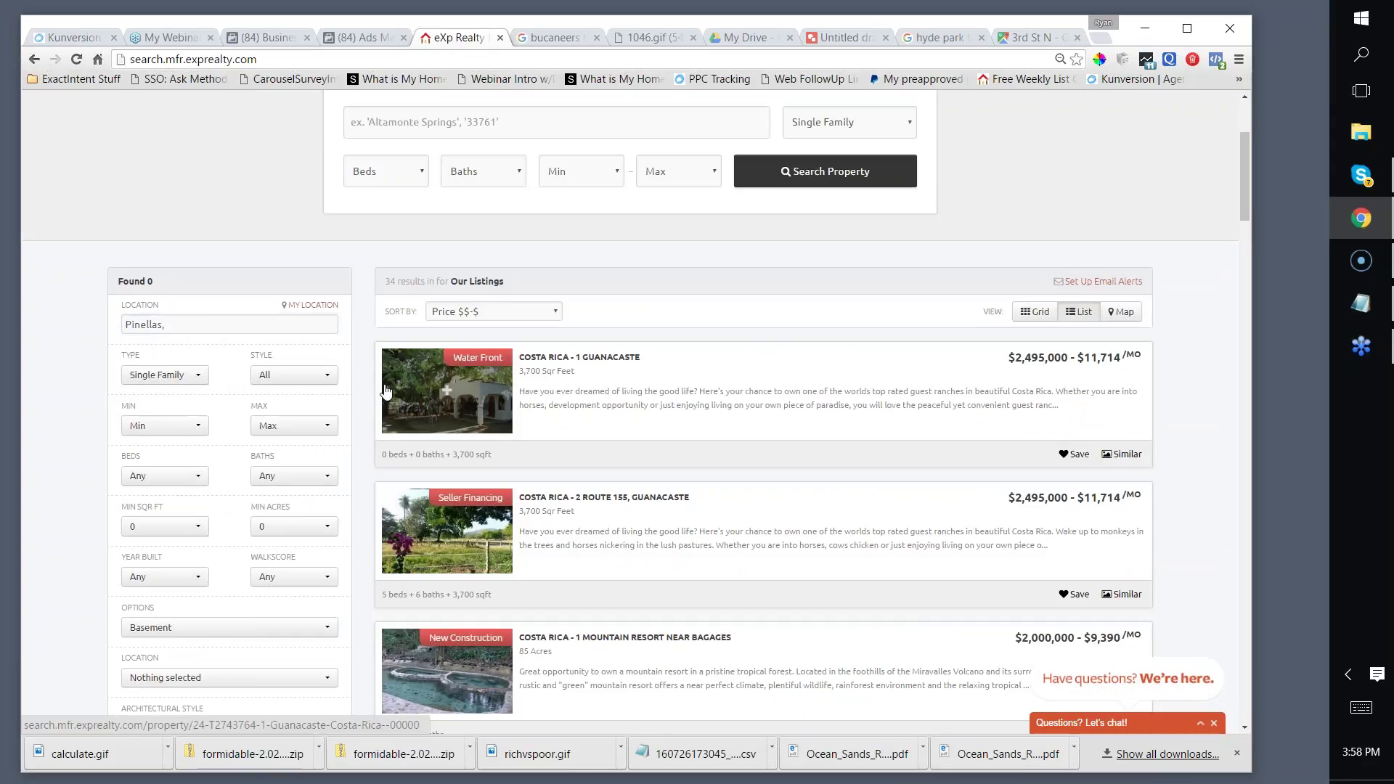
# Step: Add Newly Built to the listing options filter
pyautogui.scroll(-5, 247, 355)
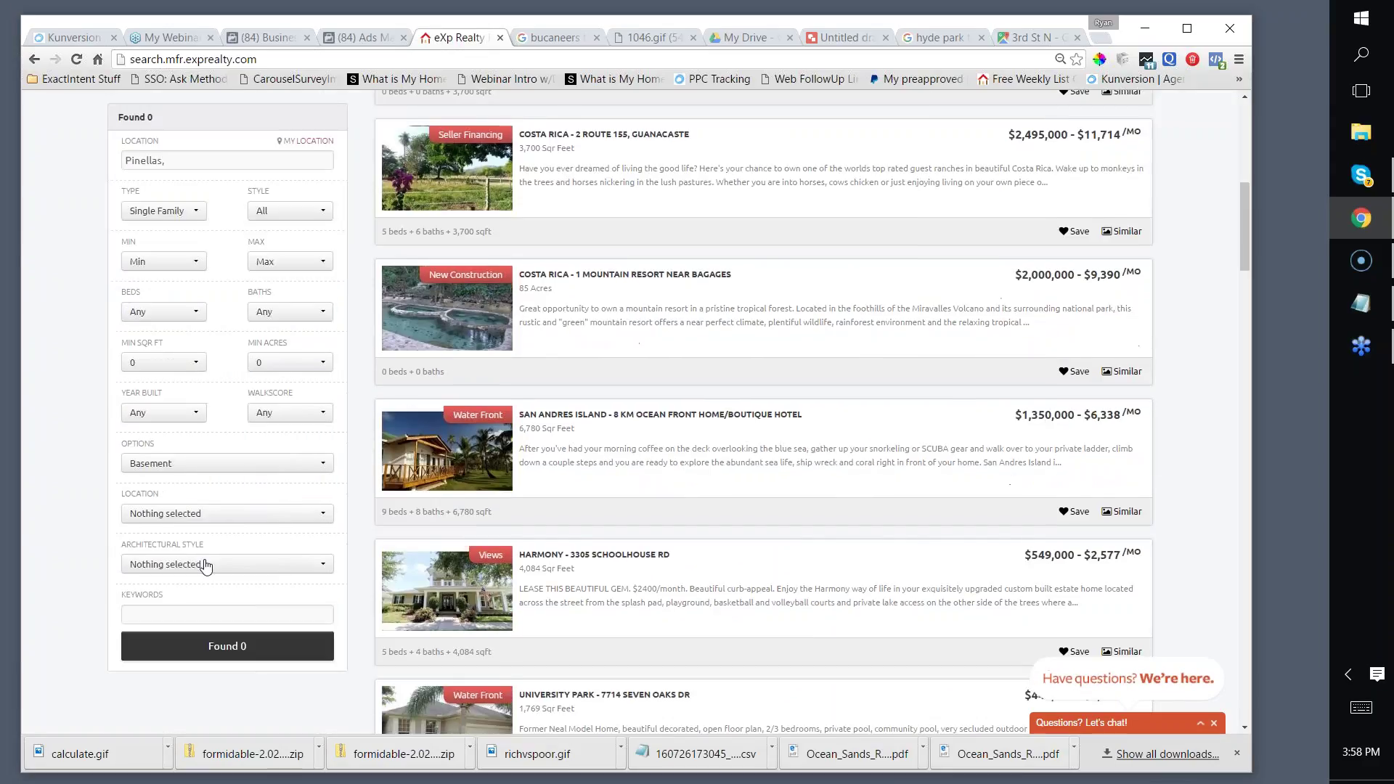
pyautogui.click(186, 466)
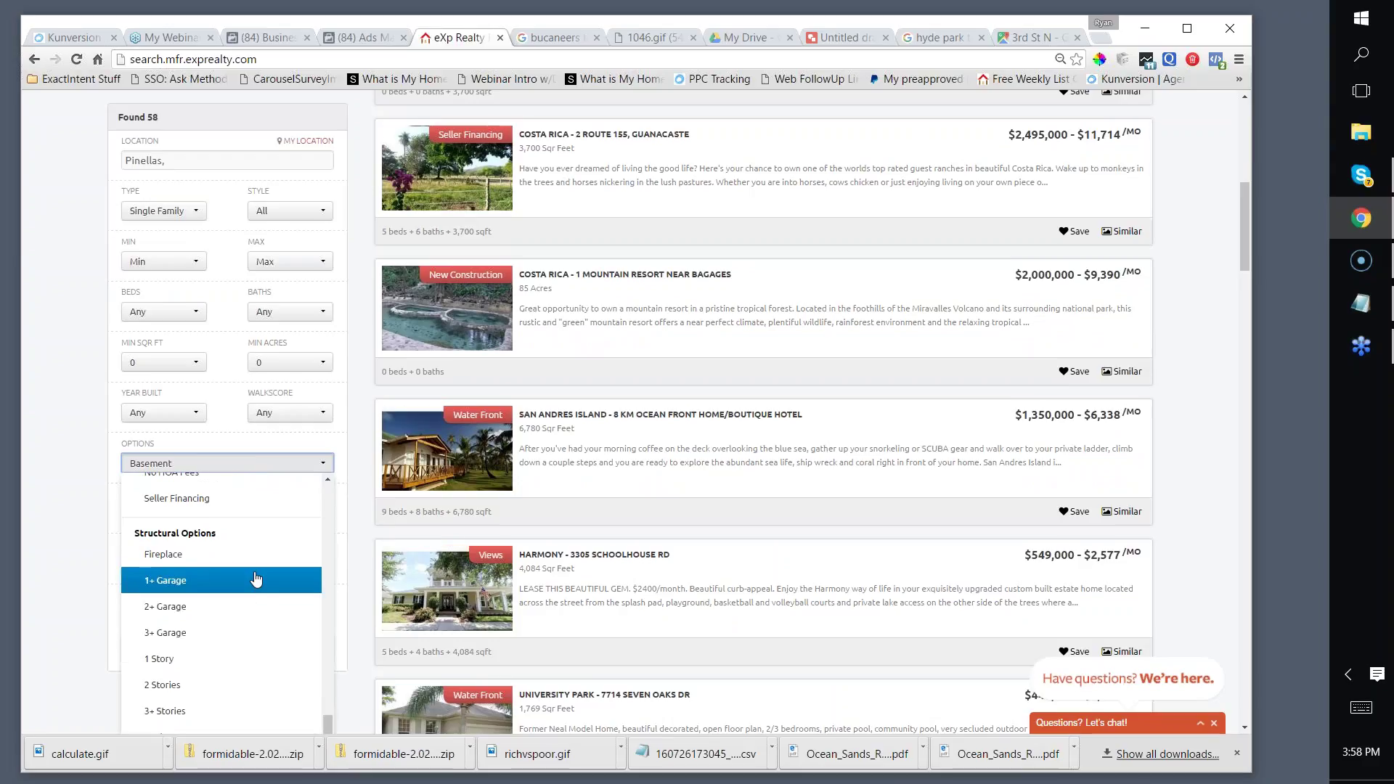
pyautogui.scroll(-5, 255, 577)
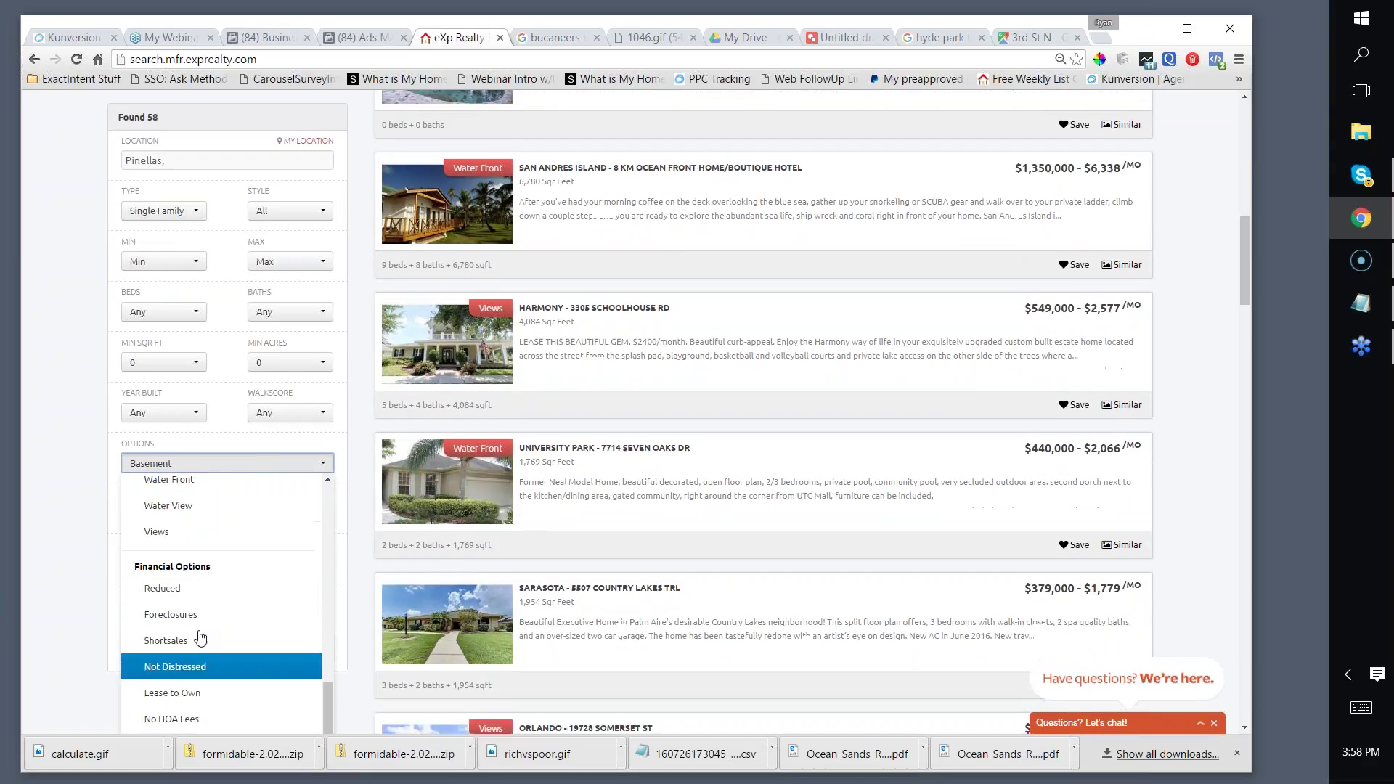
pyautogui.scroll(-2, 247, 624)
pyautogui.scroll(3, 200, 638)
pyautogui.scroll(1, 217, 555)
pyautogui.click(169, 559)
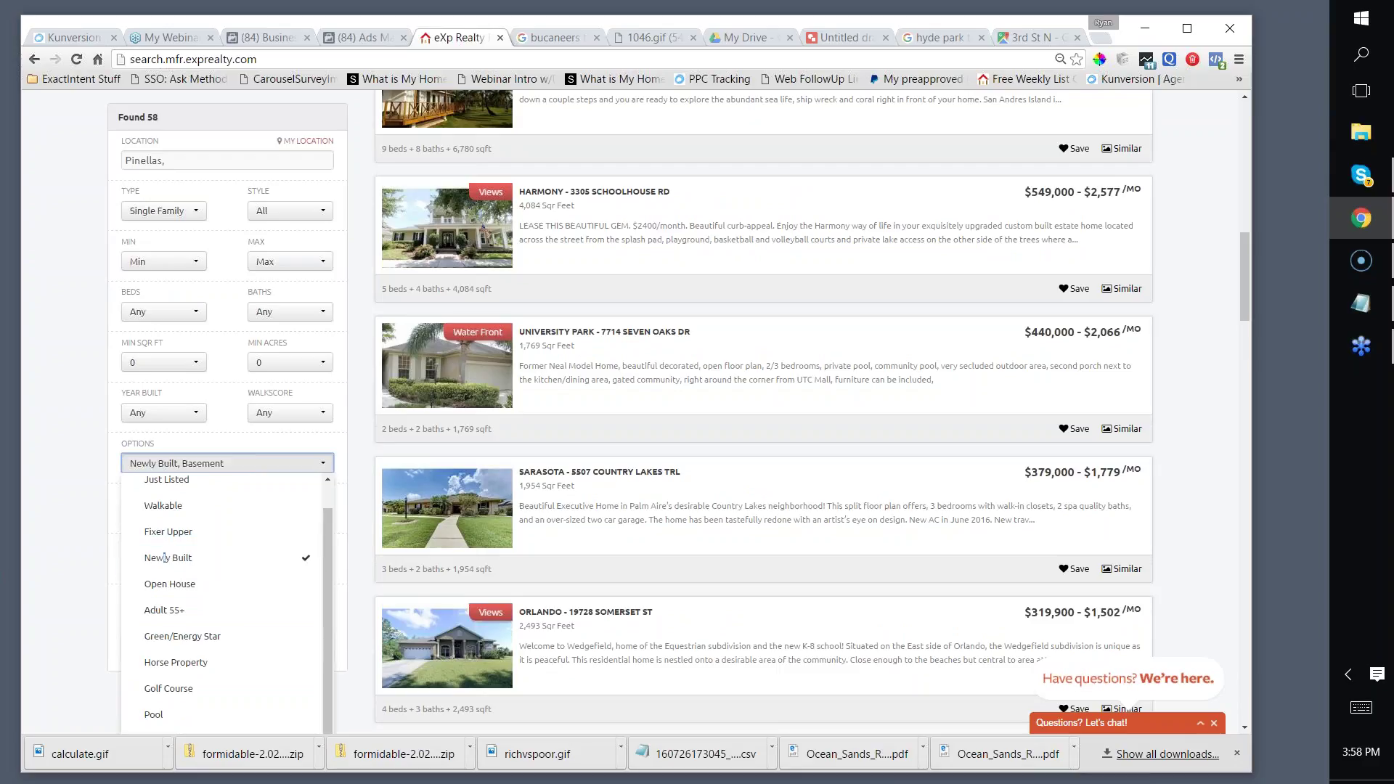
pyautogui.click(244, 466)
pyautogui.click(323, 463)
pyautogui.scroll(2, 229, 537)
pyautogui.scroll(-3, 229, 537)
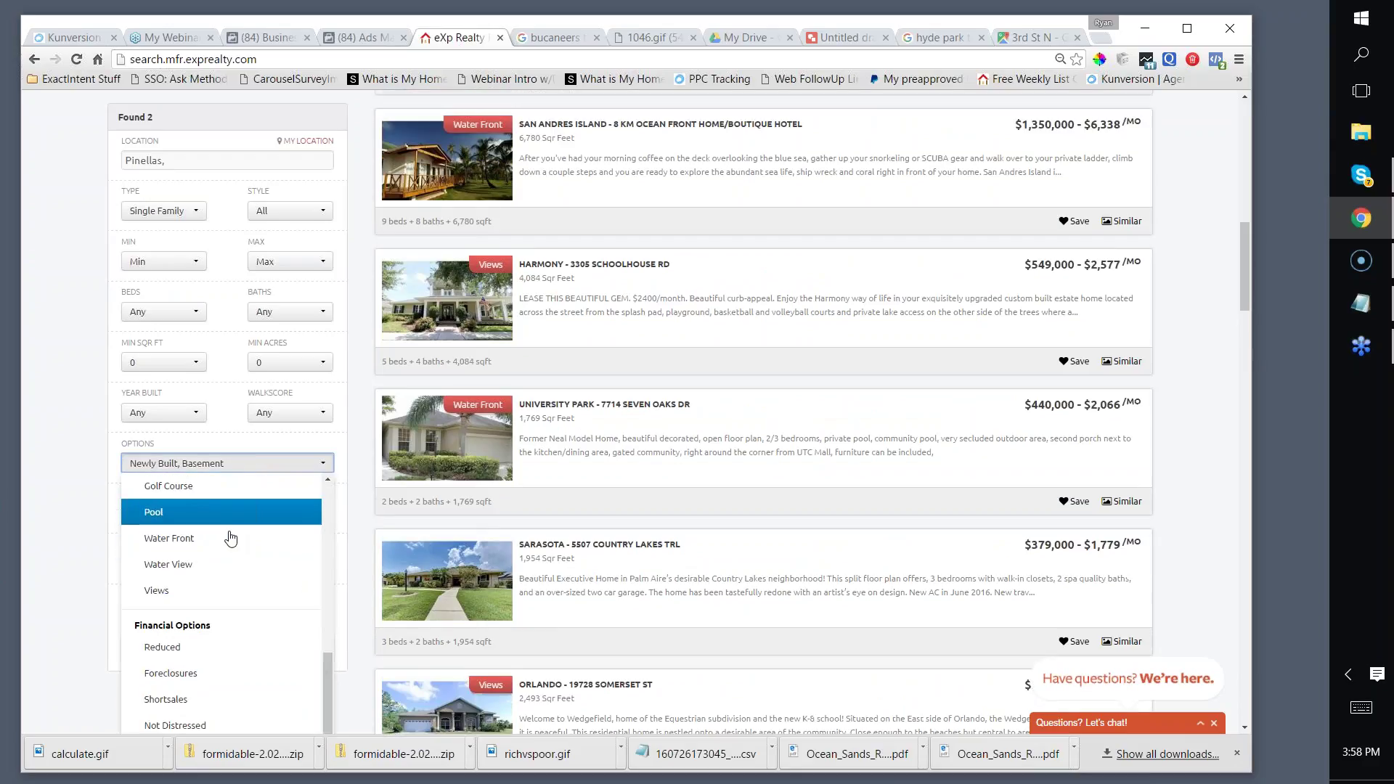
pyautogui.scroll(3, 230, 538)
pyautogui.scroll(2, 230, 537)
pyautogui.scroll(1, 63, 552)
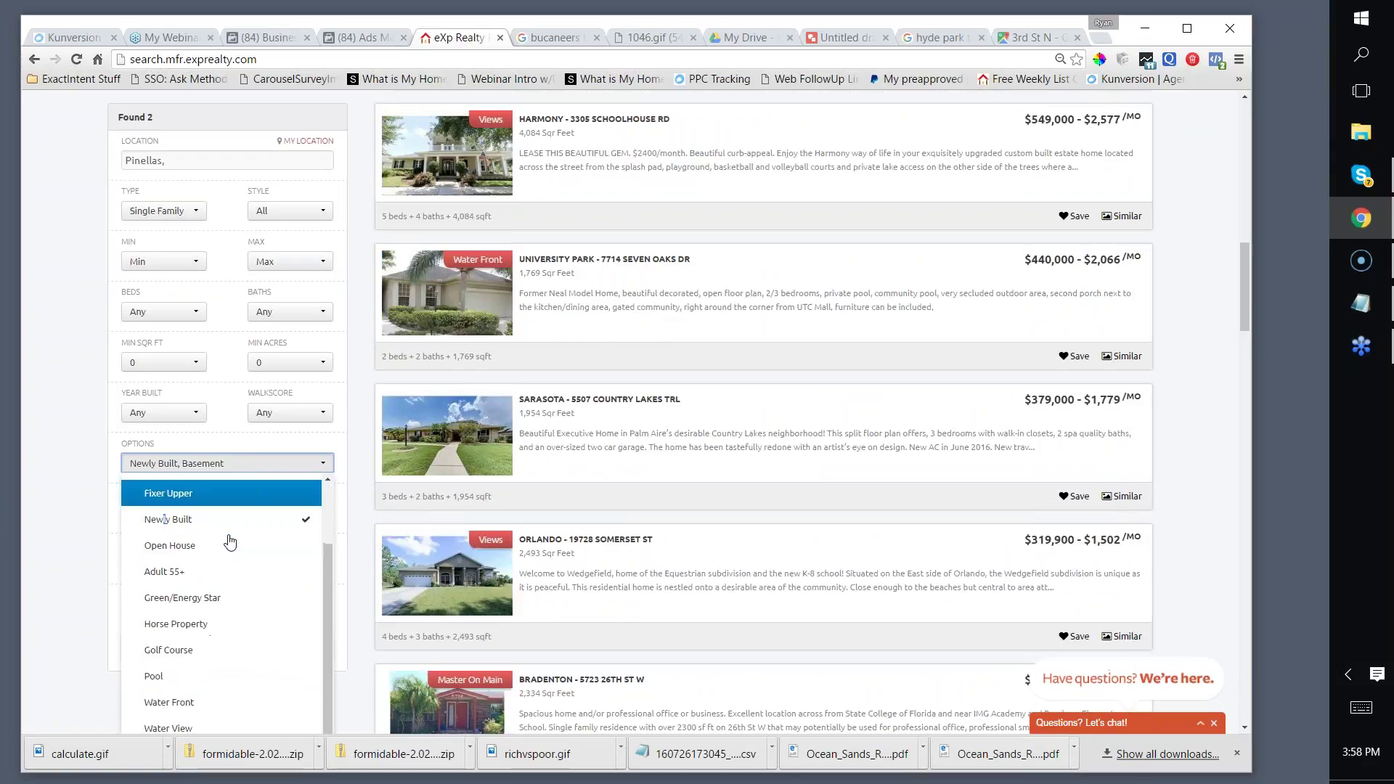
pyautogui.click(69, 549)
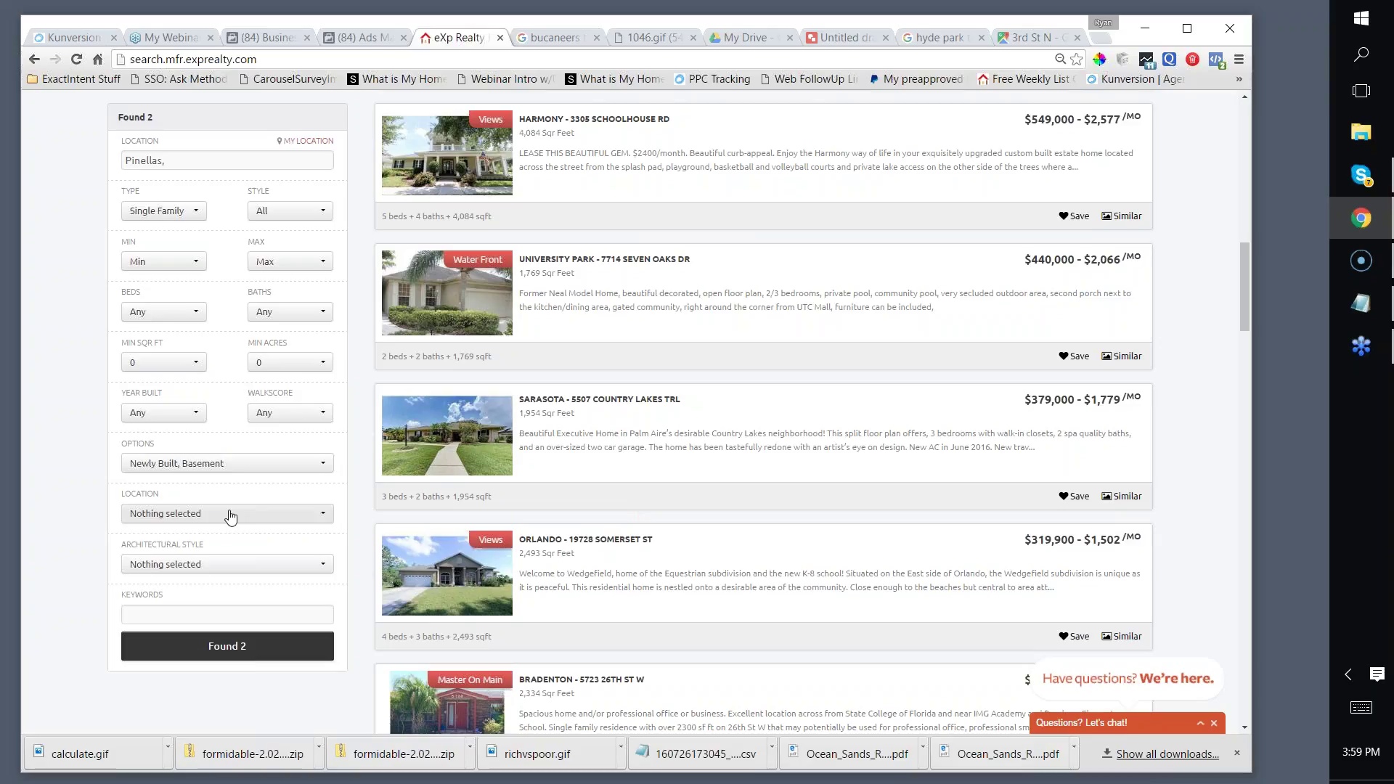
# Step: Review the architectural style choices and keep the options at Newly Built and Basement
pyautogui.click(149, 567)
pyautogui.scroll(-2, 82, 562)
pyautogui.scroll(2, 116, 501)
pyautogui.click(73, 488)
pyautogui.click(188, 465)
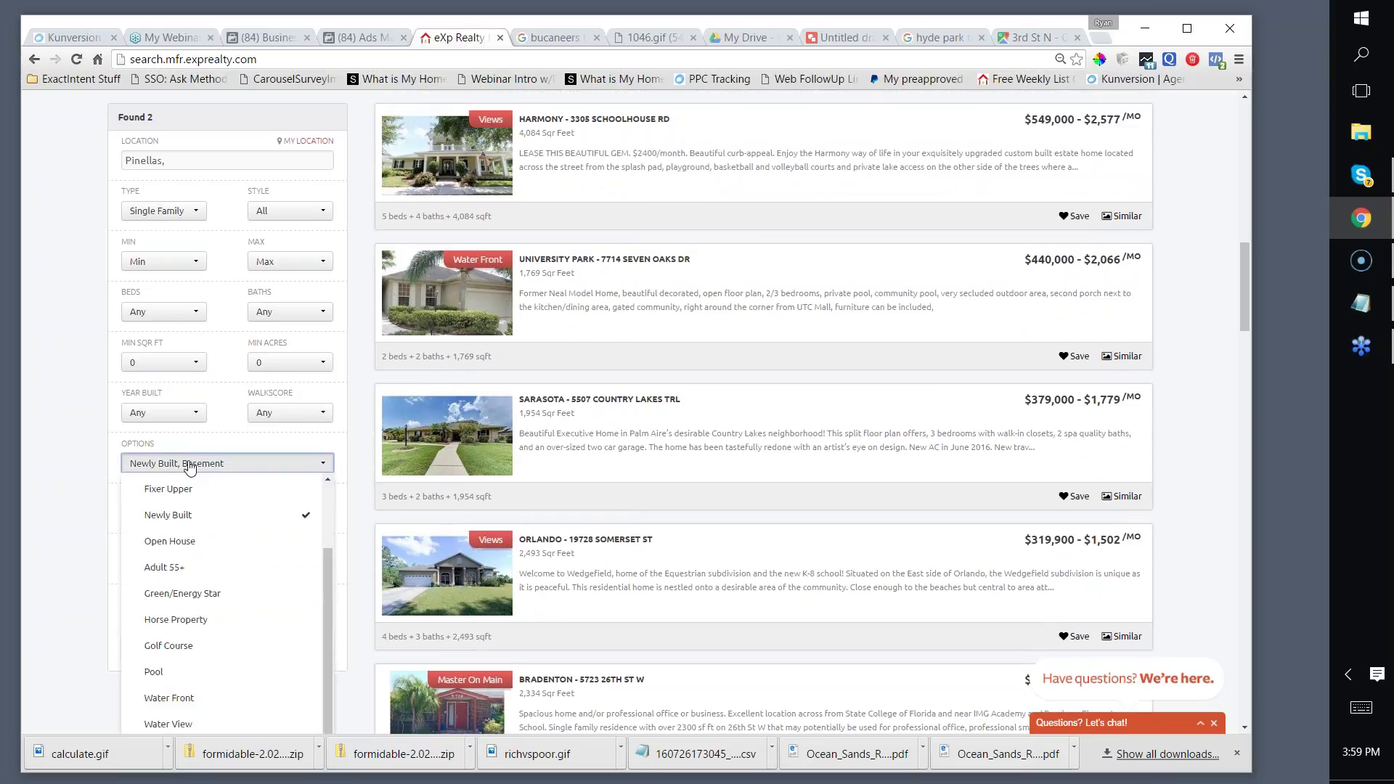
pyautogui.scroll(-1, 205, 549)
pyautogui.scroll(4, 206, 550)
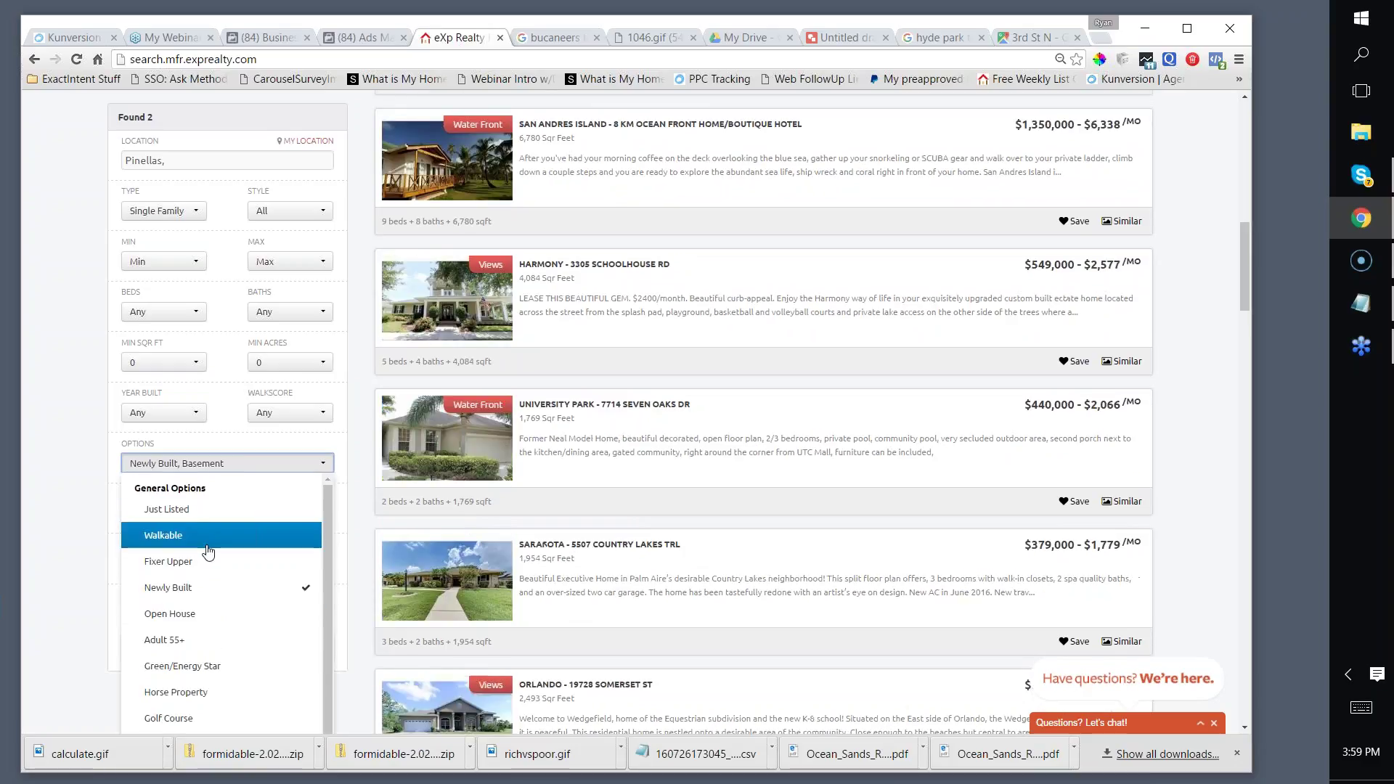
pyautogui.scroll(-5, 208, 552)
pyautogui.scroll(3, 206, 546)
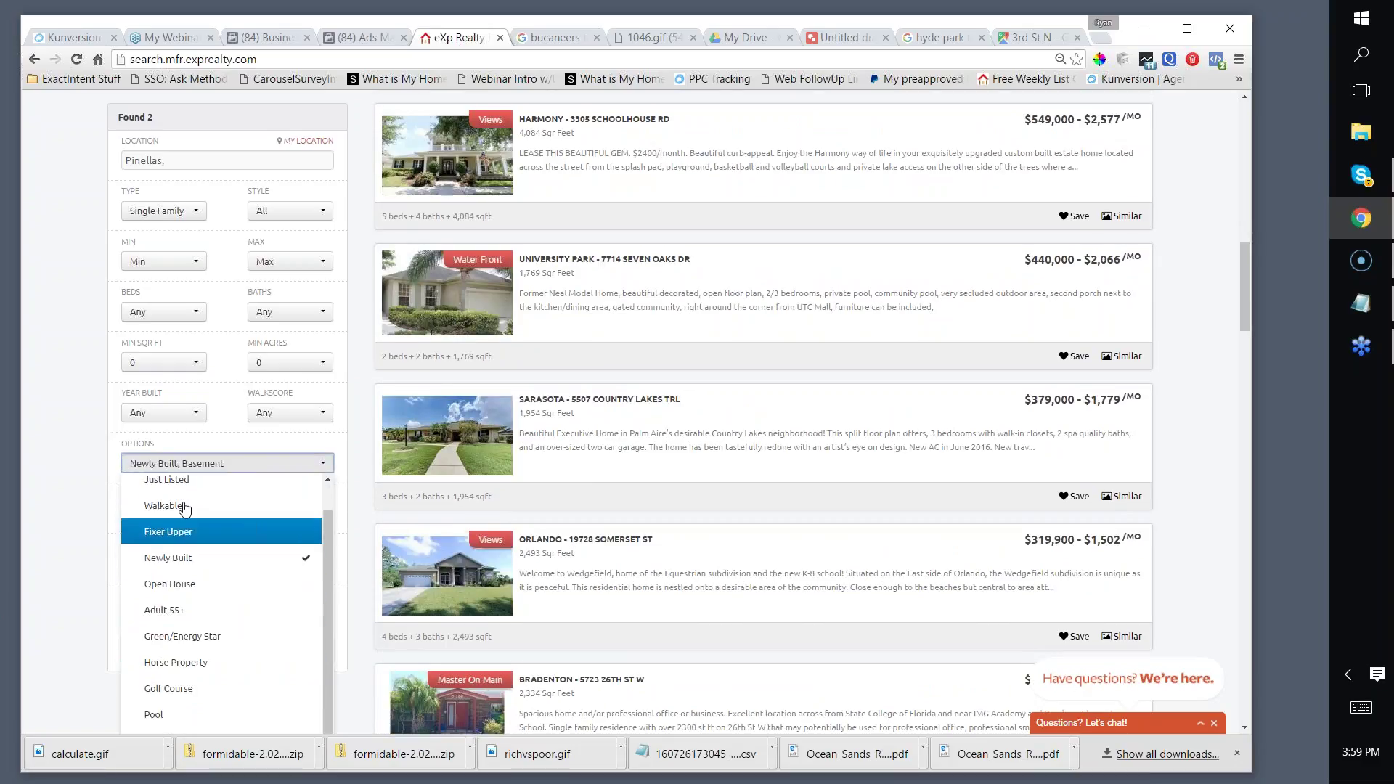
pyautogui.click(234, 464)
pyautogui.click(239, 468)
pyautogui.scroll(2, 225, 525)
pyautogui.scroll(-5, 224, 529)
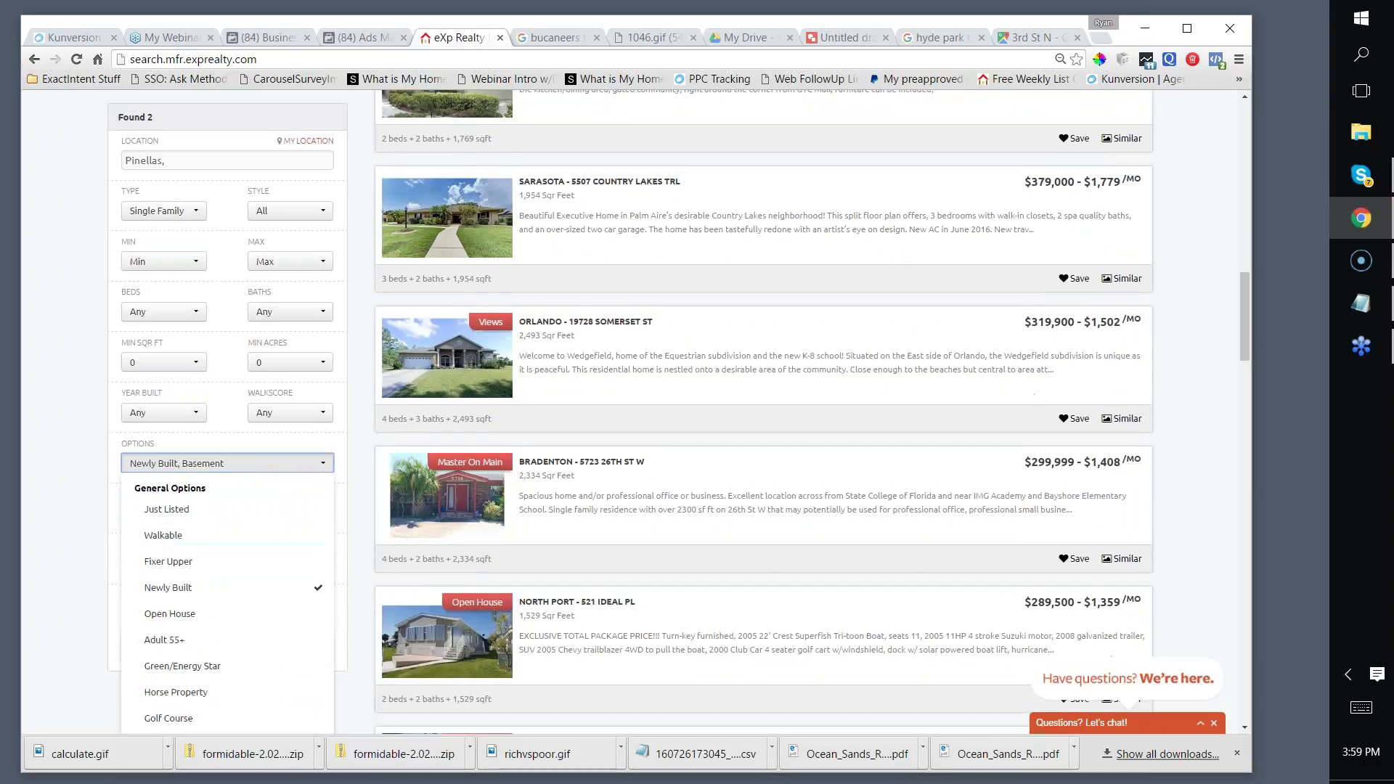
pyautogui.moveTo(1245, 331); pyautogui.dragTo(1235, 577)
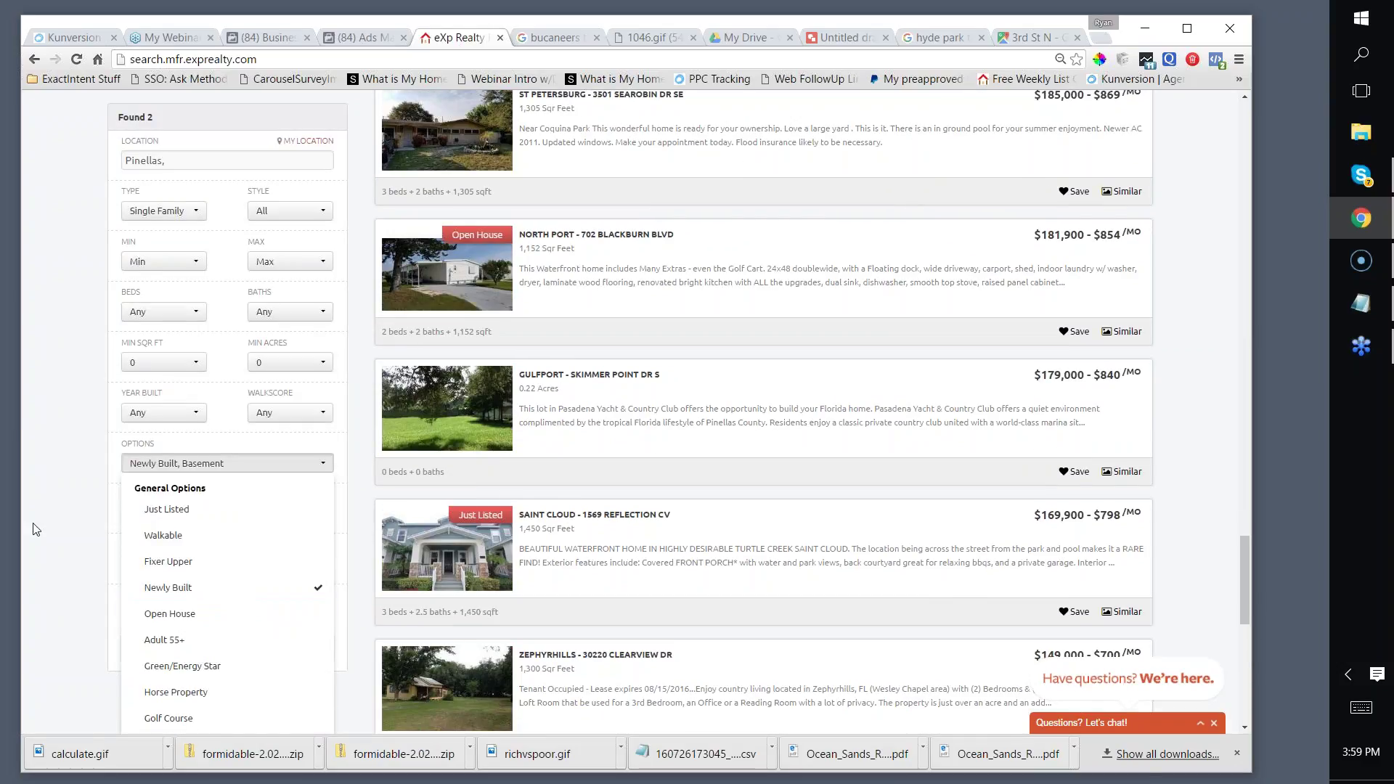
pyautogui.click(73, 510)
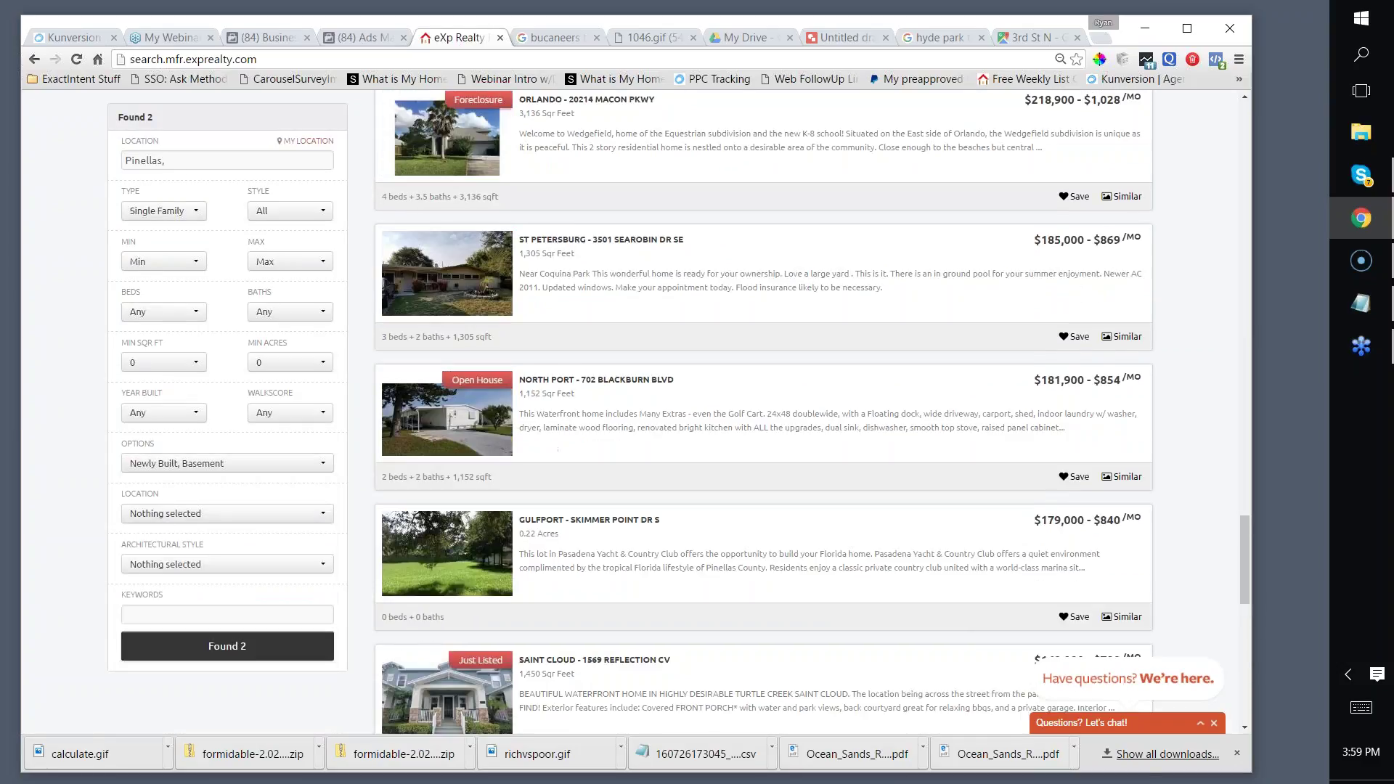
# Step: Add Hillsborough county, run the search, and copy the results page link
pyautogui.click(177, 162)
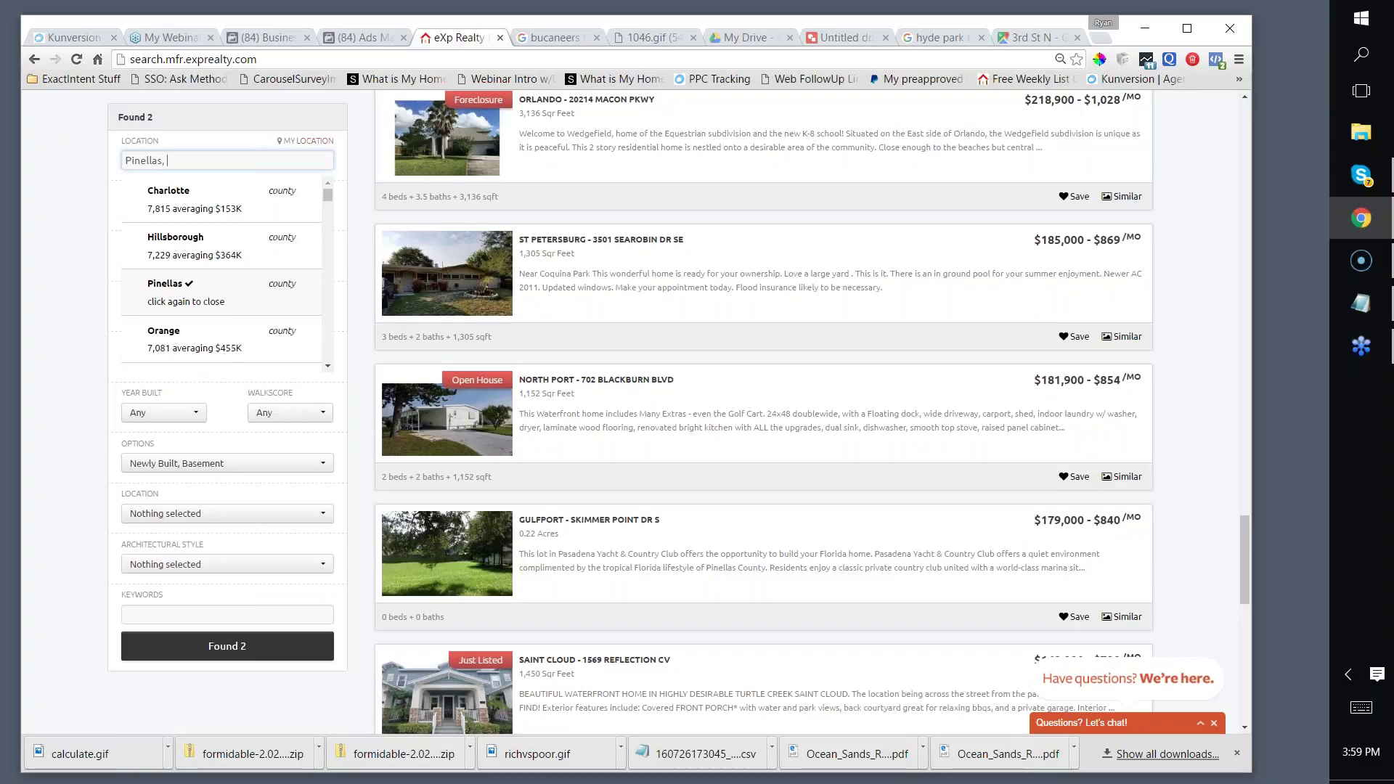
pyautogui.click(181, 245)
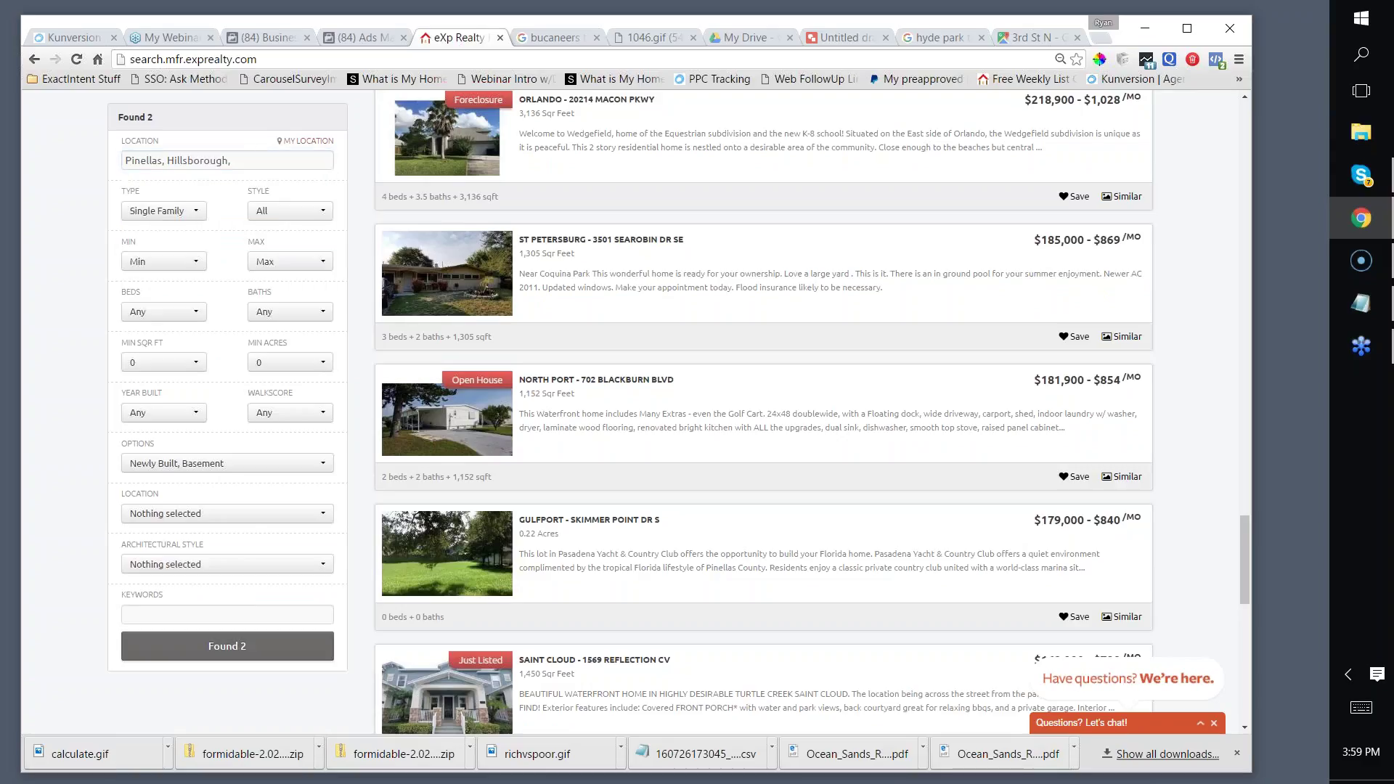
pyautogui.click(176, 656)
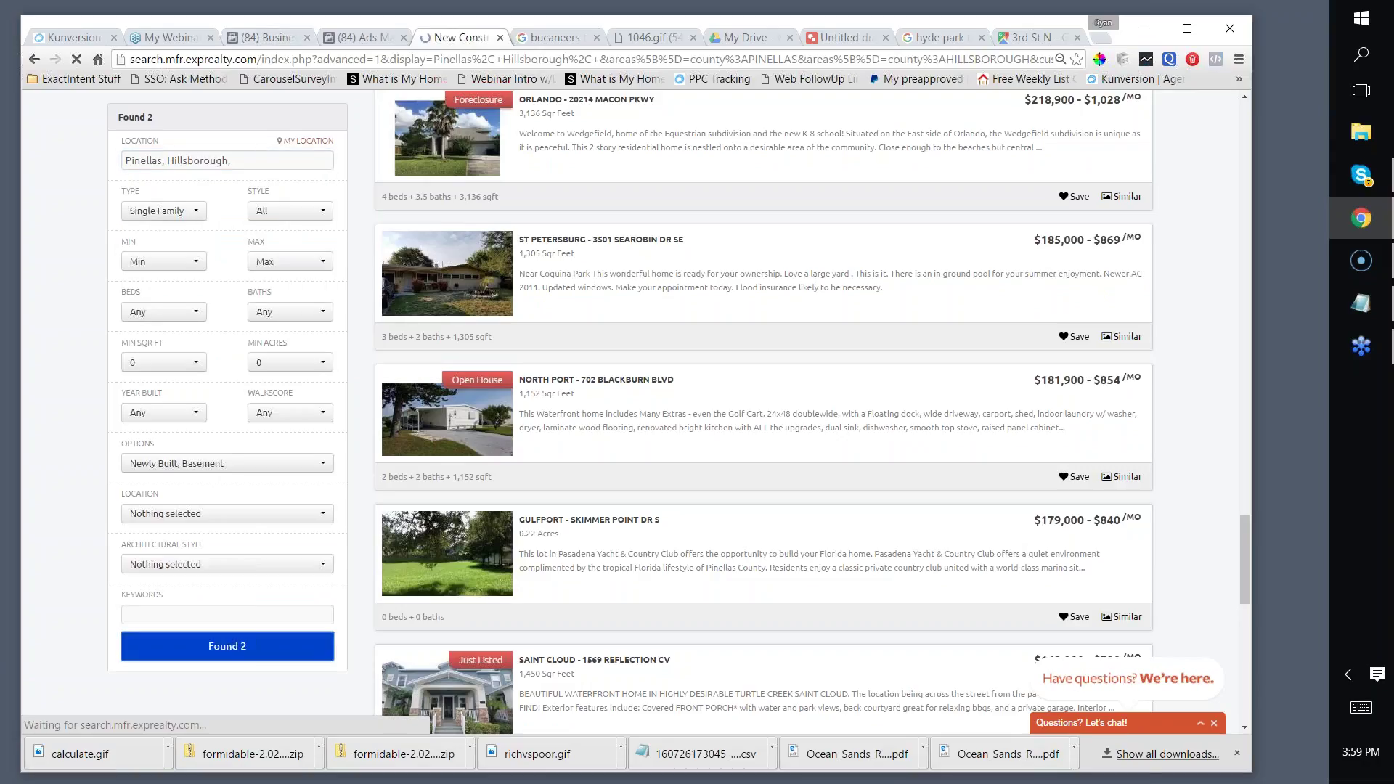
pyautogui.click(272, 60)
pyautogui.rightClick(273, 61)
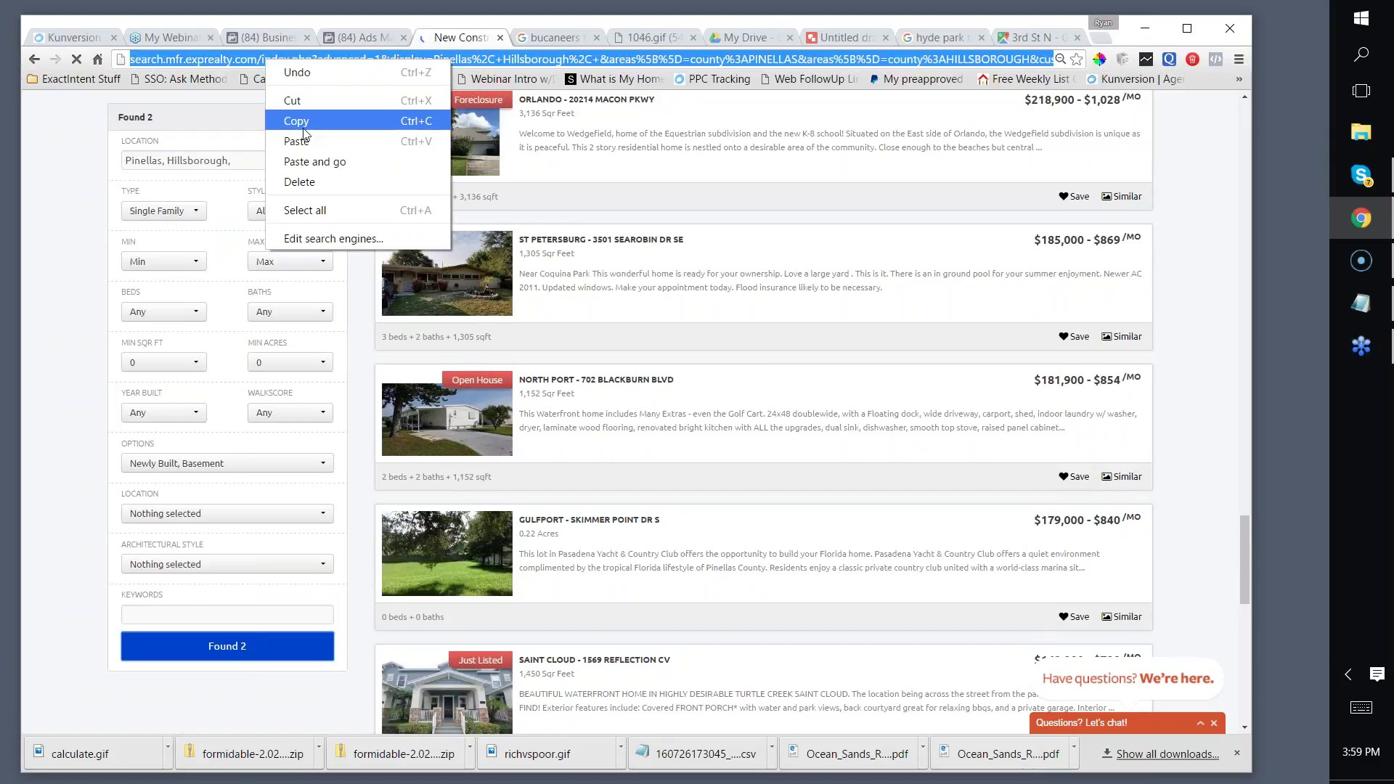
pyautogui.click(295, 118)
pyautogui.click(356, 36)
# Step: Paste the eXp Realty search link as the ad's website URL
pyautogui.click(444, 410)
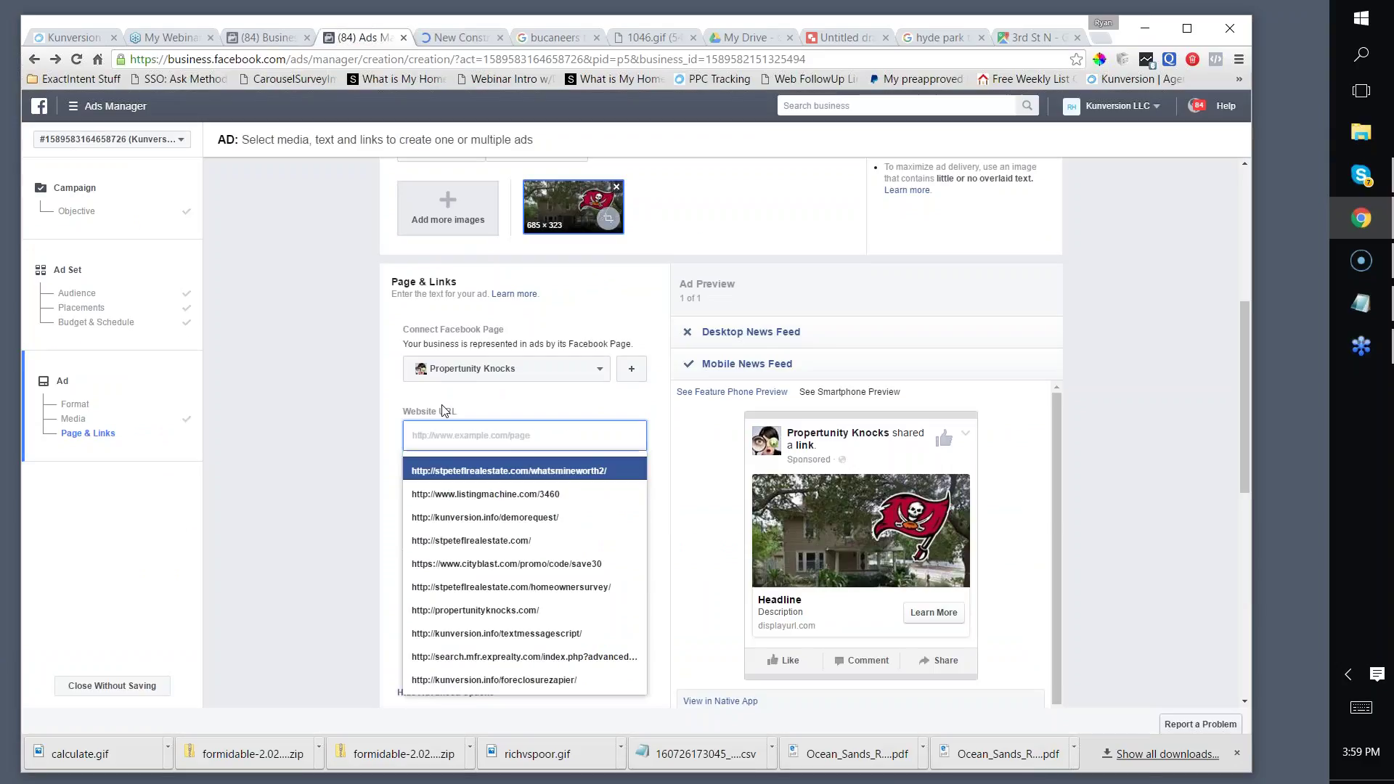
pyautogui.hotkey('ctrl', 'v')
pyautogui.scroll(-1, 444, 411)
pyautogui.press('Return')
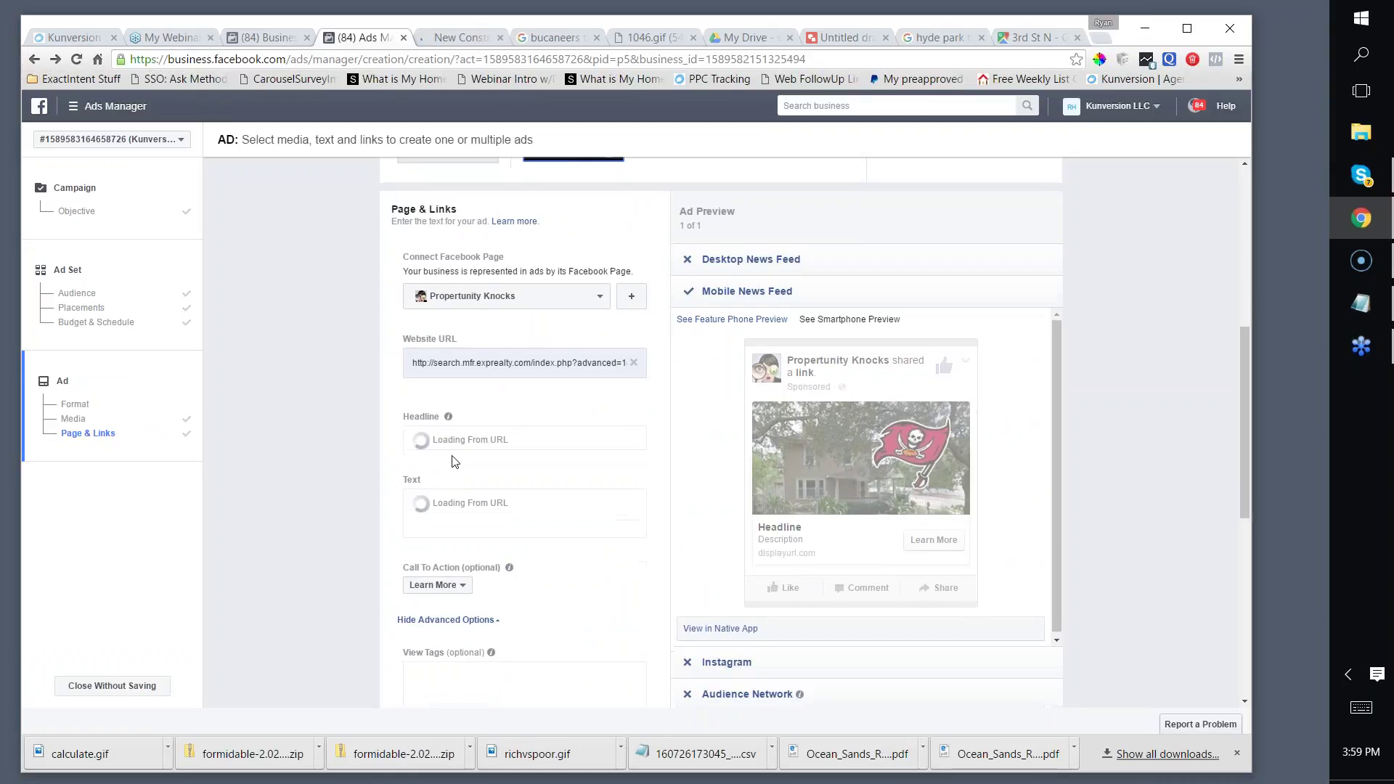
# Step: Write the headline 'See The List Now' and Bucs Fans body text about watching the game in a man cave
pyautogui.click(476, 442)
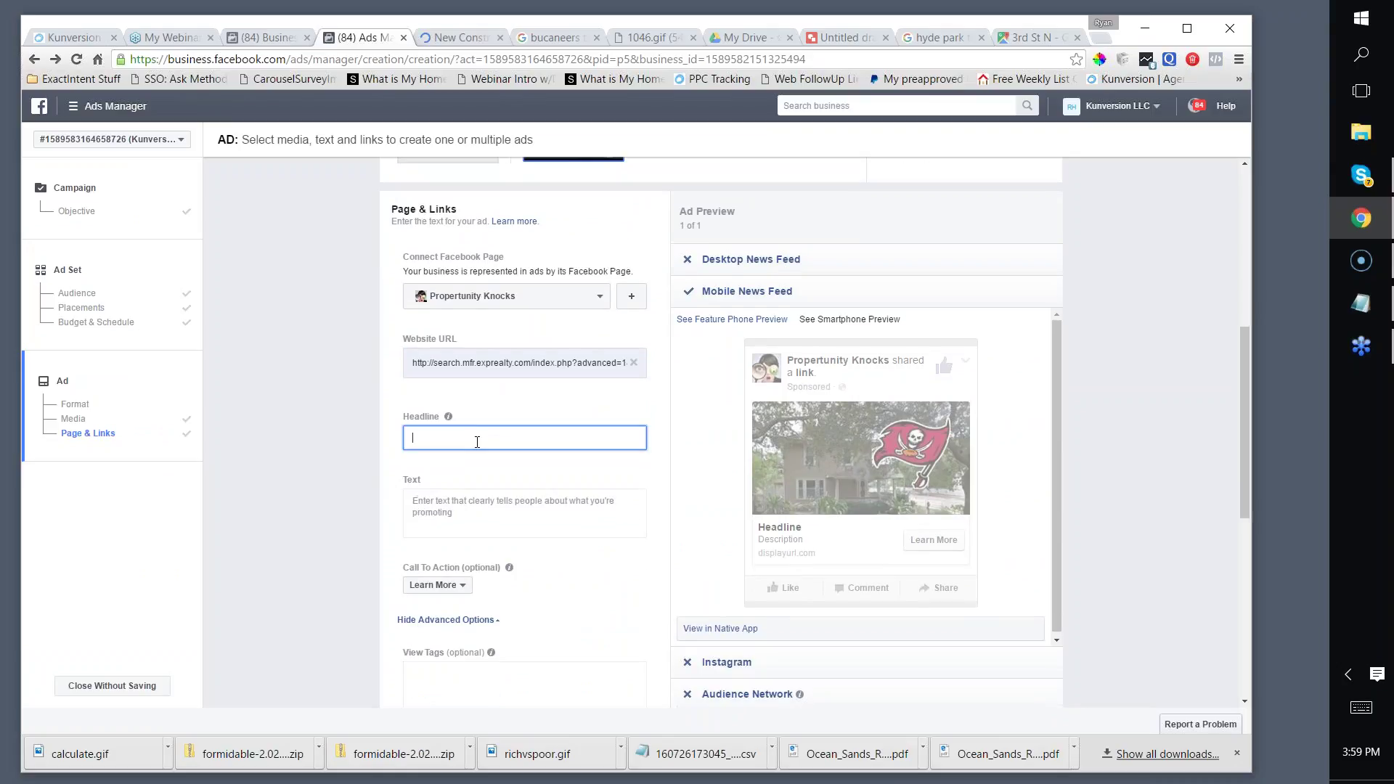
pyautogui.write('See The List Now')
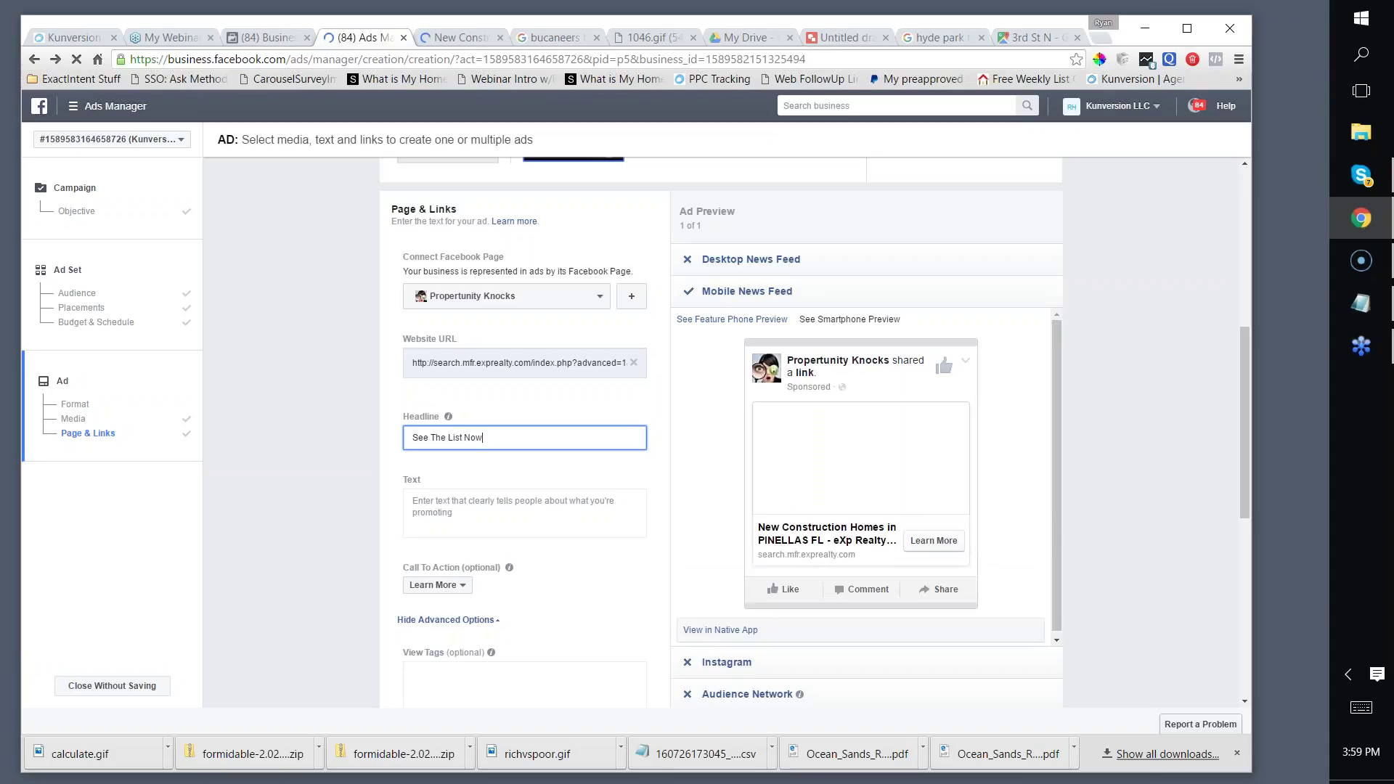
pyautogui.click(412, 501)
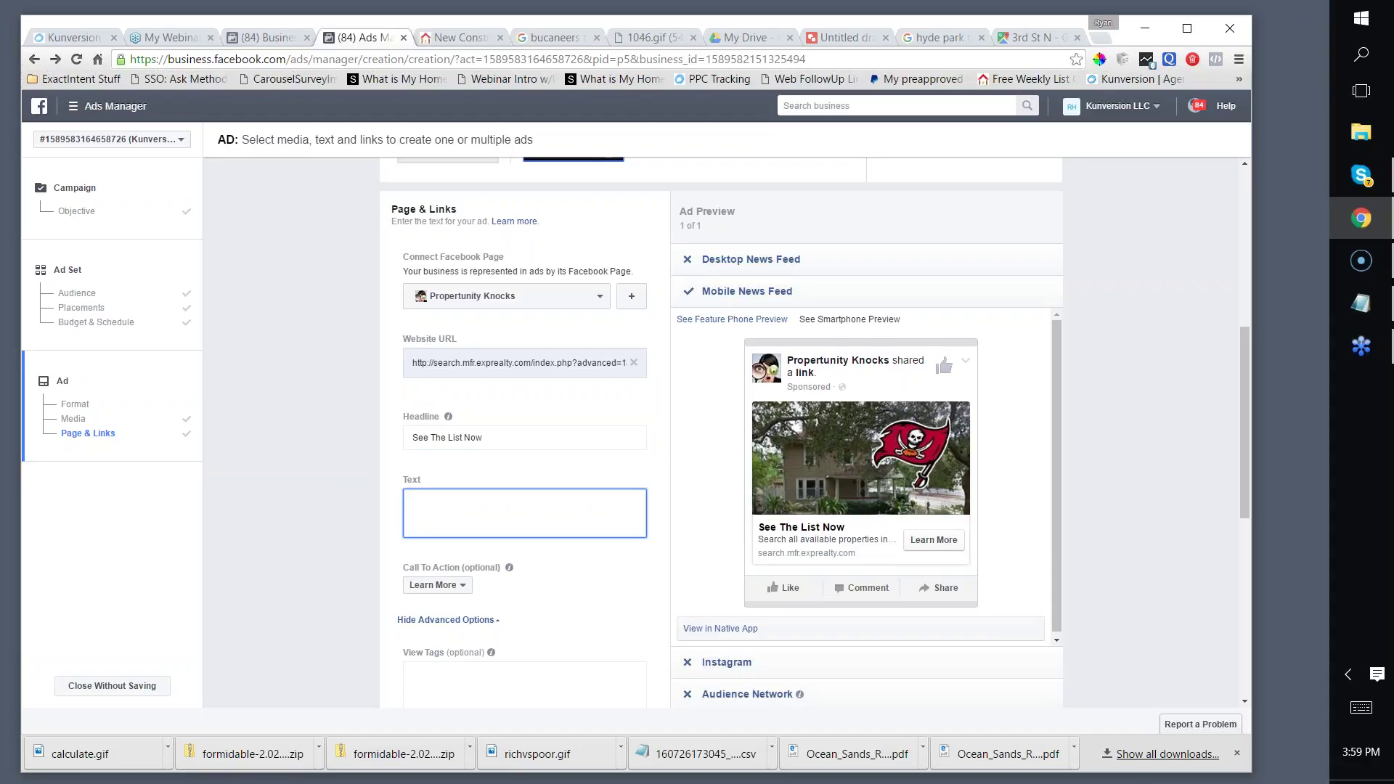
pyautogui.write('Fans! Ne')
pyautogui.press('BackSpace')
pyautogui.press('BackSpace')
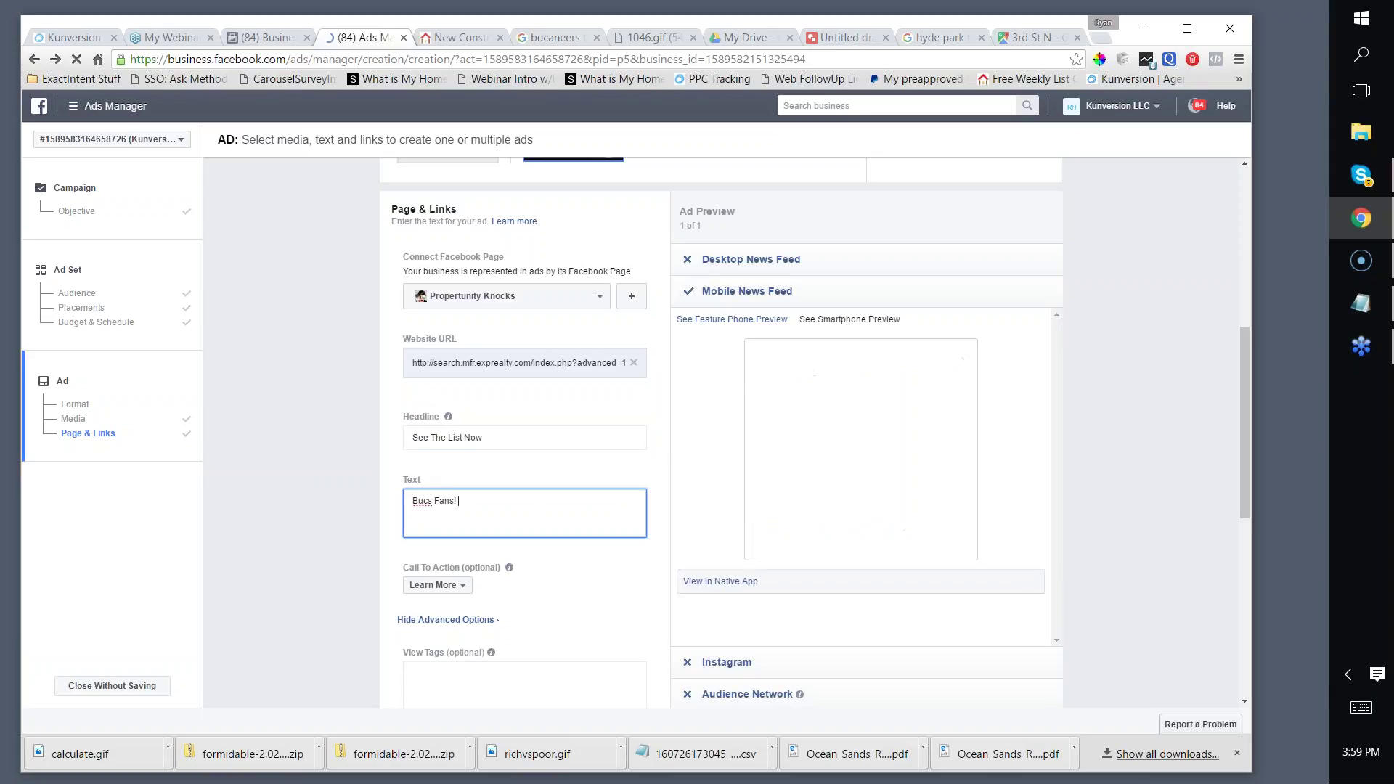
pyautogui.write("It's not to  late to buy a house with a finishe")
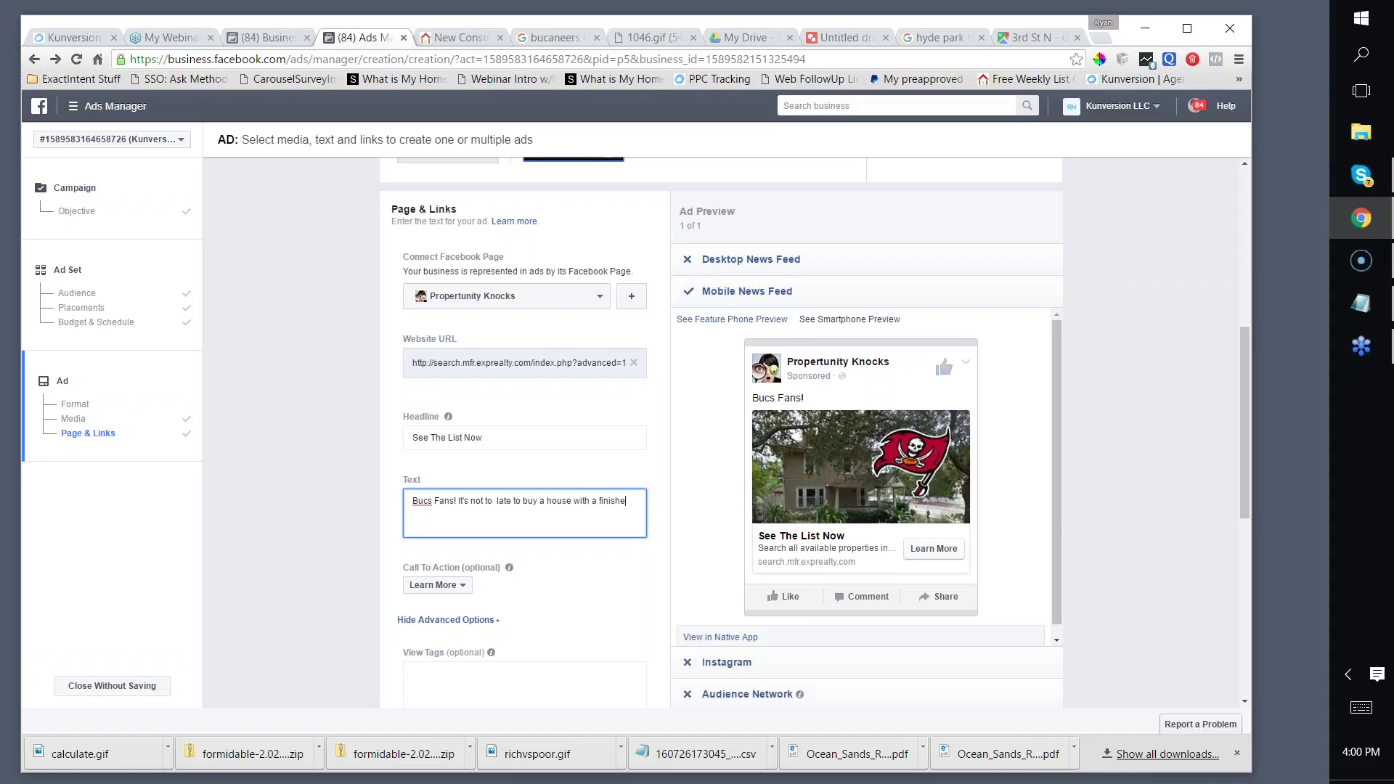
pyautogui.write('so you can watch the game in pie')
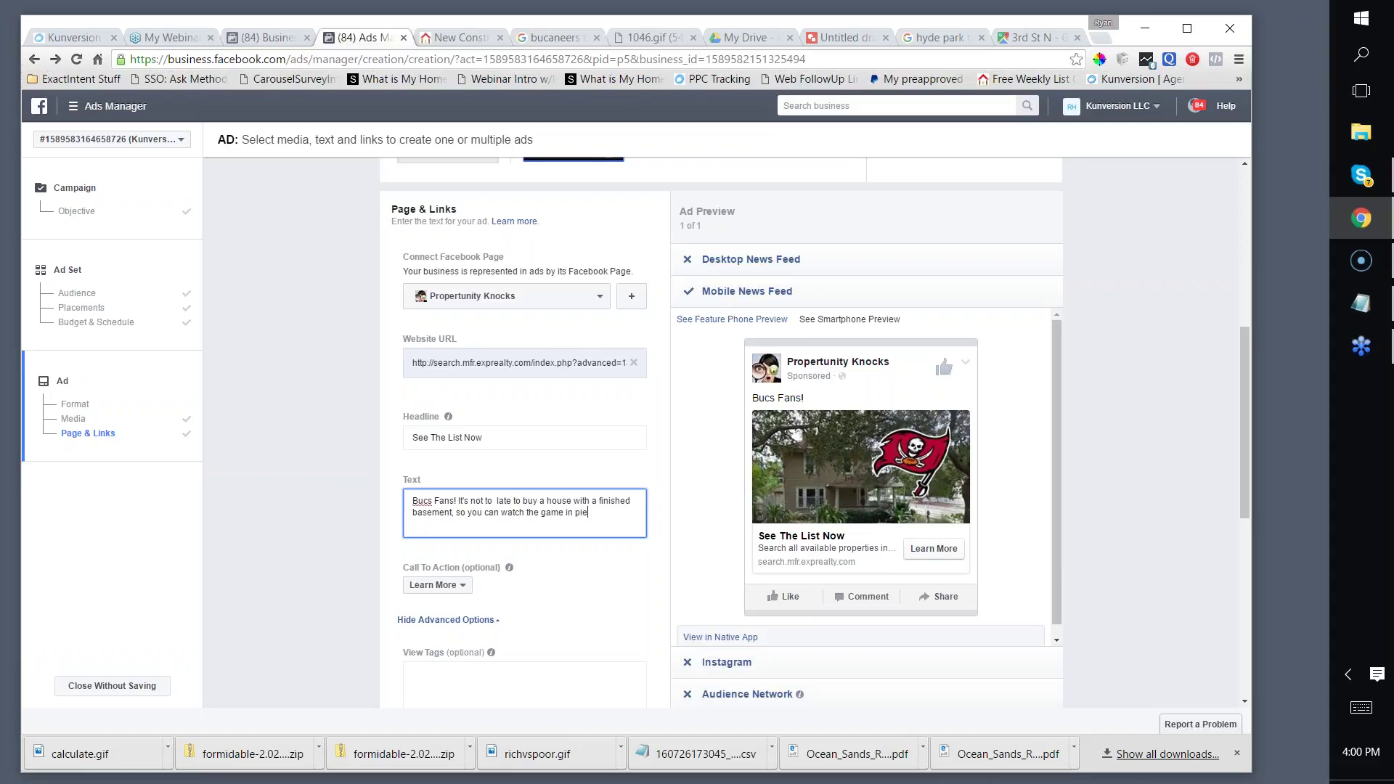
pyautogui.write('ce in your man cave.')
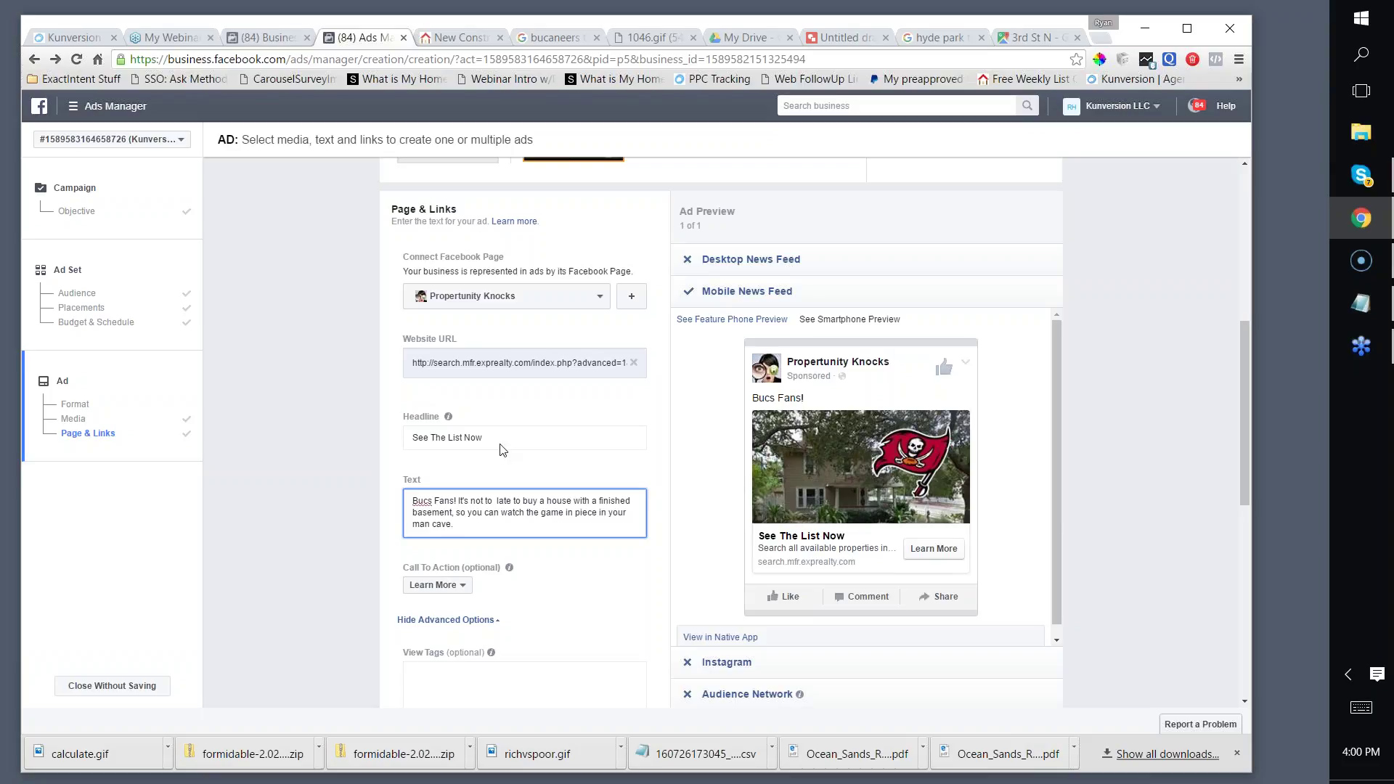
# Step: Change the headline to 'Tampa Homes With Man Caves'
pyautogui.hotkey('shift', 'Tab')
pyautogui.write('Tampa Homes With')
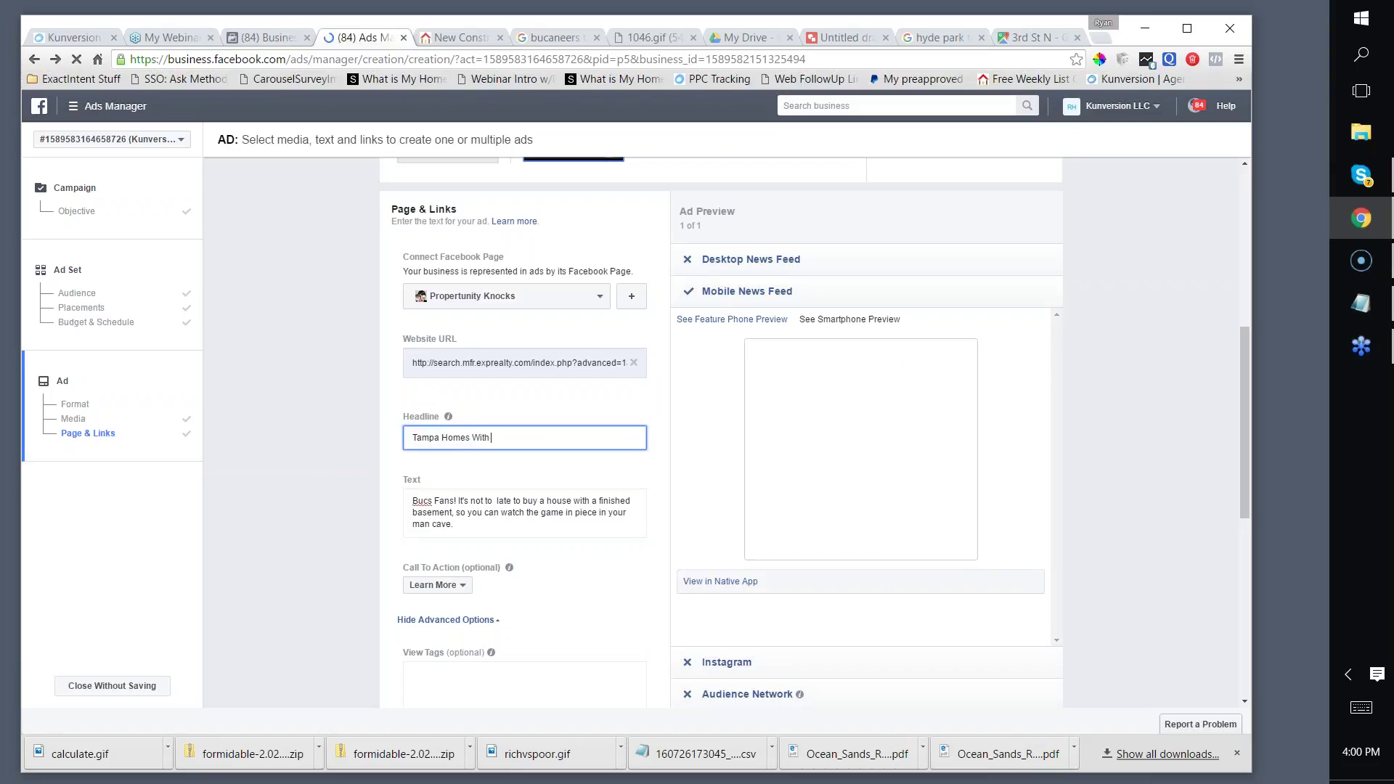
pyautogui.write(' Man Caves')
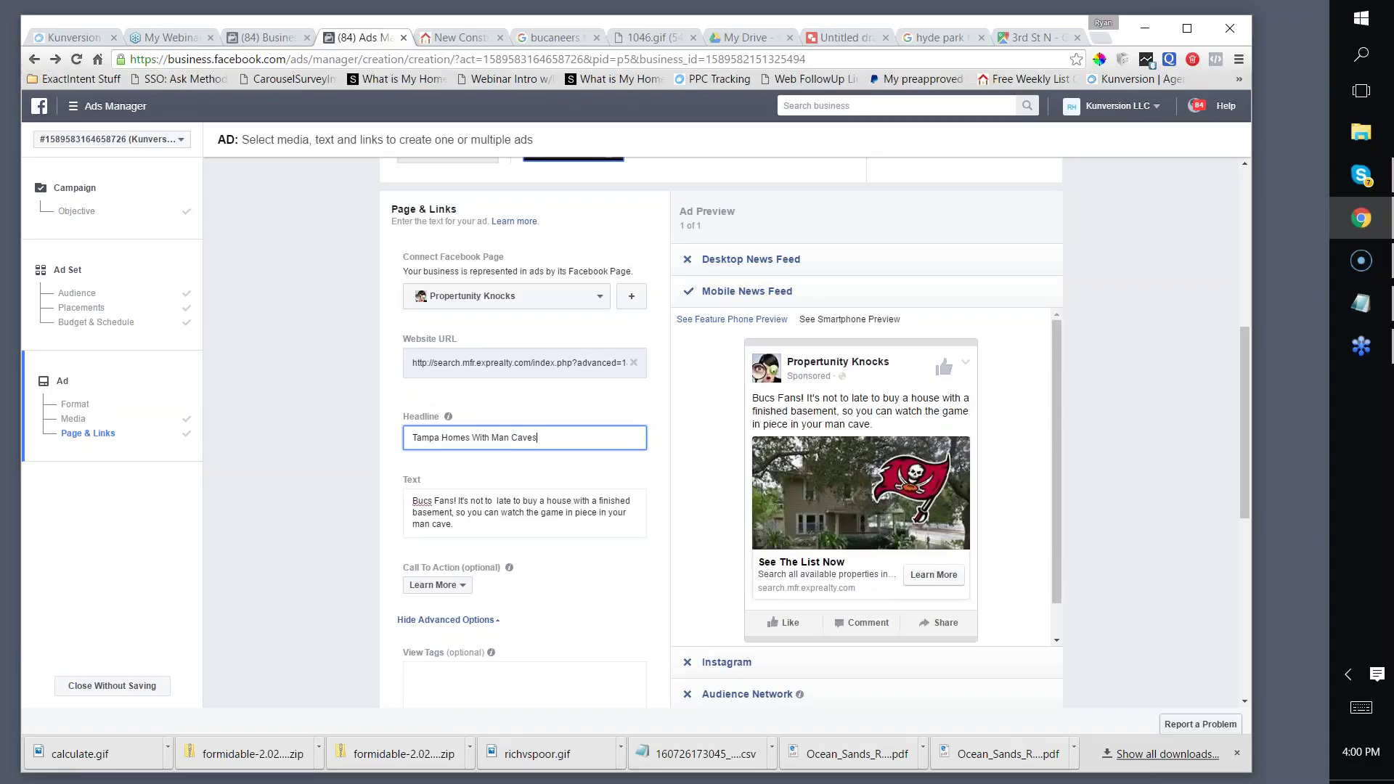
pyautogui.scroll(-2, 556, 405)
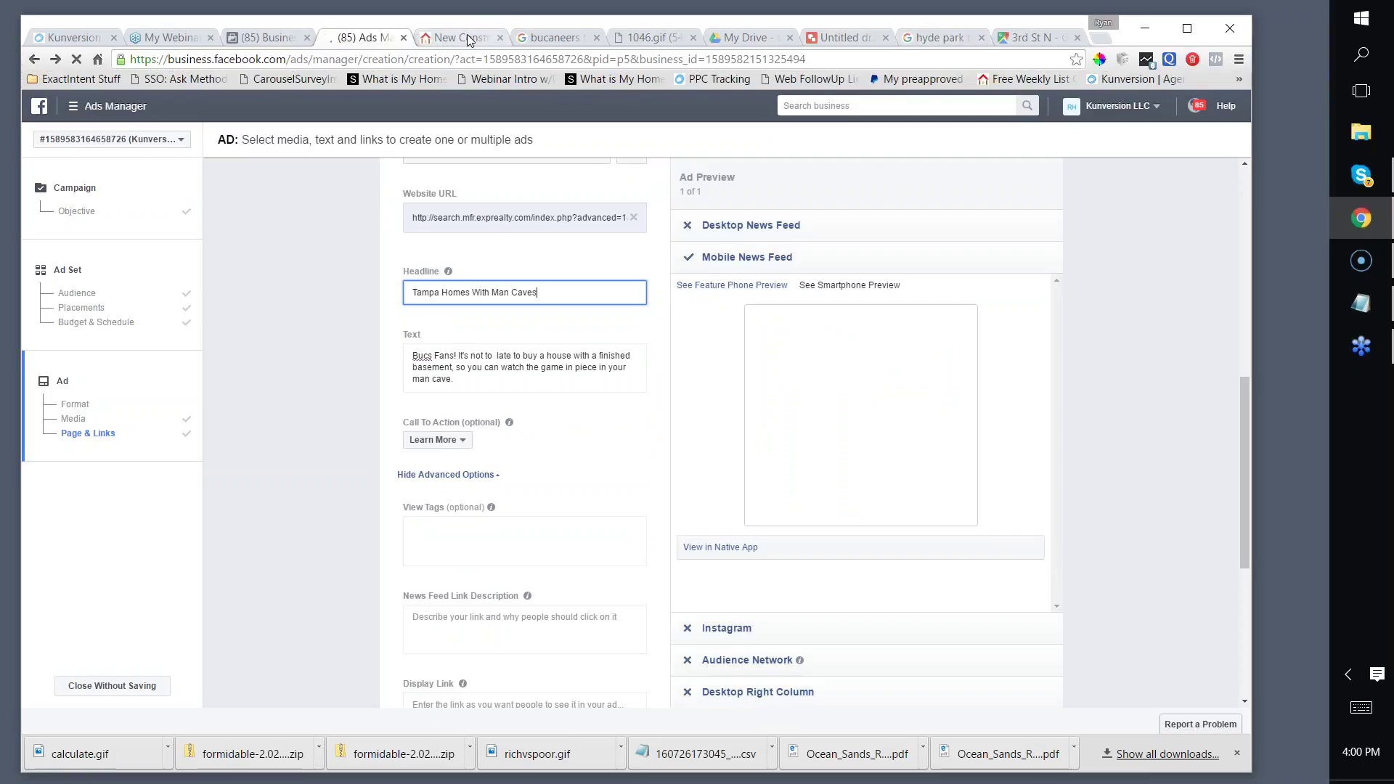
# Step: Load the eXp Realty property search home page and set Pinellas County as the search location
pyautogui.click(468, 40)
pyautogui.click(192, 603)
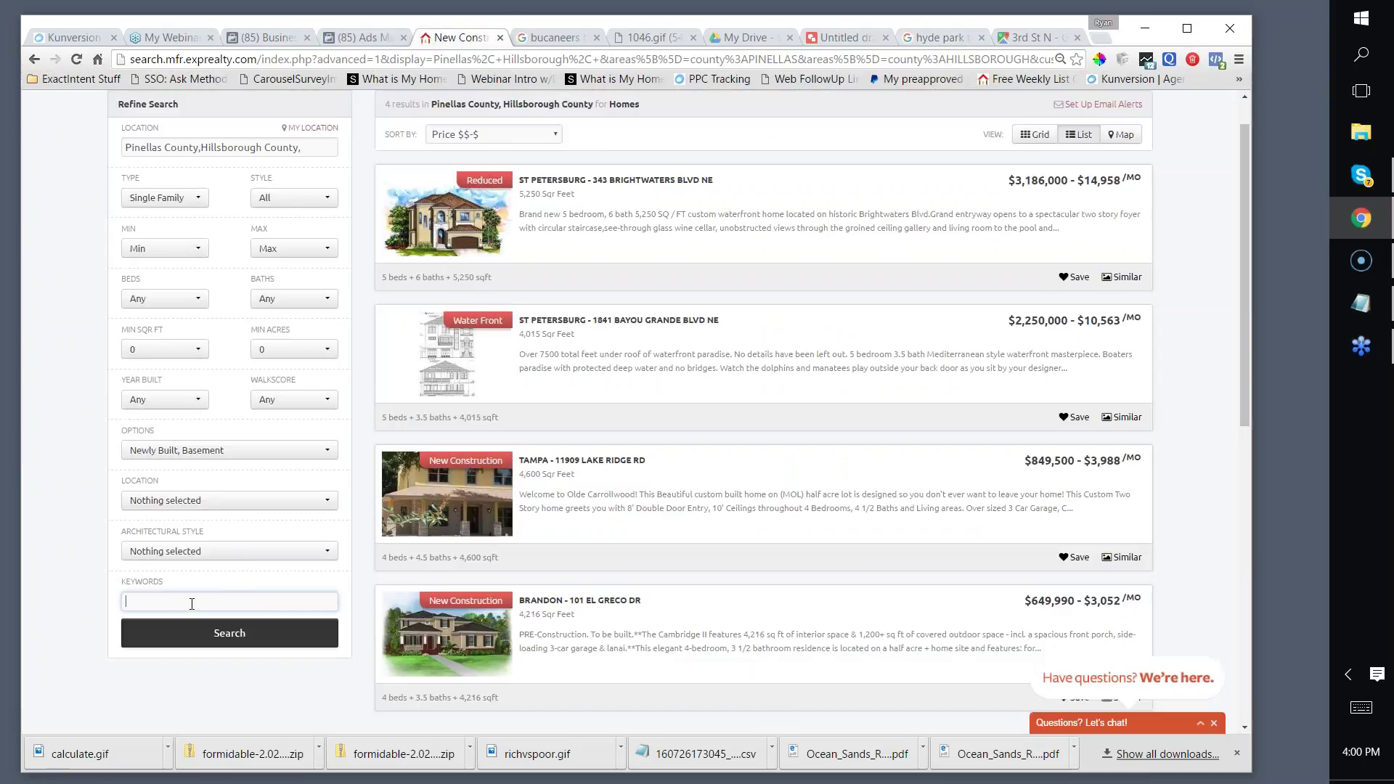
pyautogui.moveTo(271, 62); pyautogui.dragTo(1331, 104)
pyautogui.write('search.mfr.exprealty.com/')
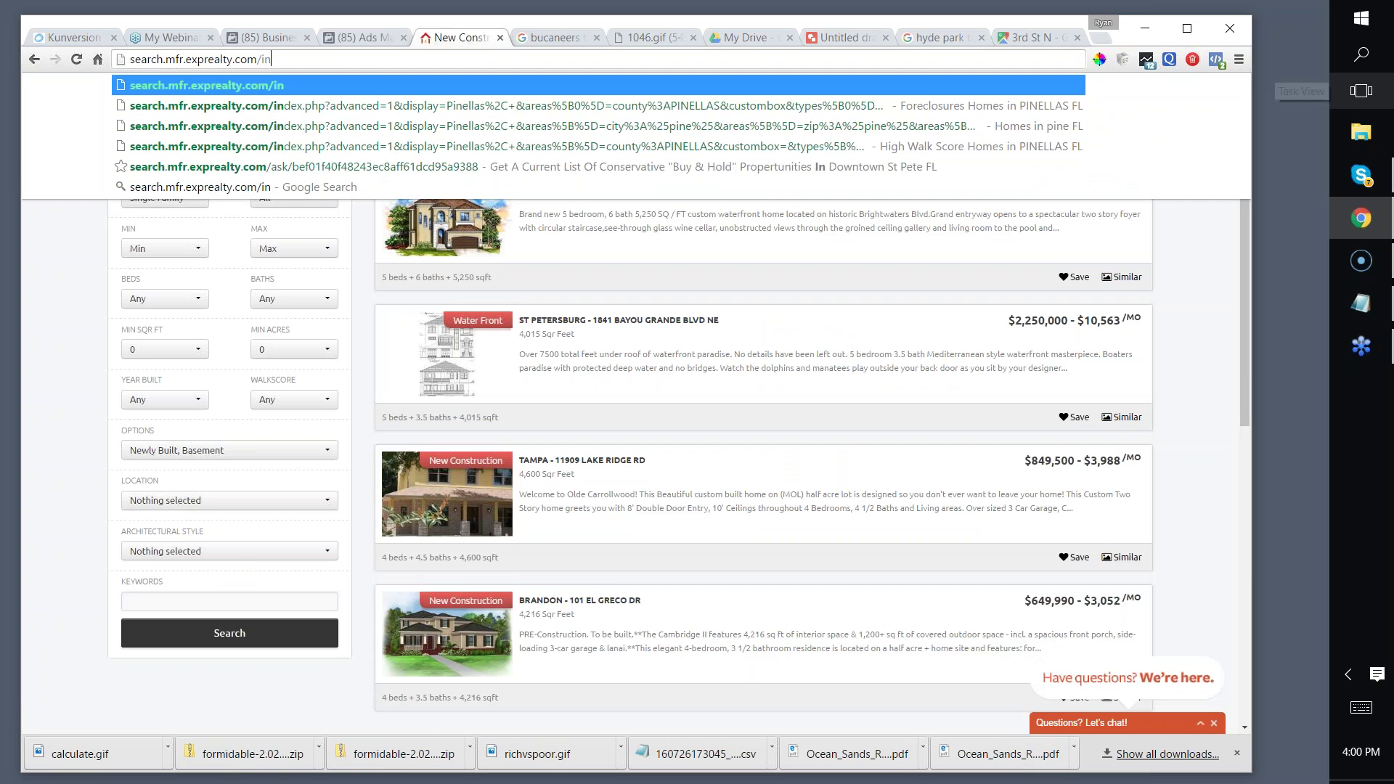
pyautogui.press('Return')
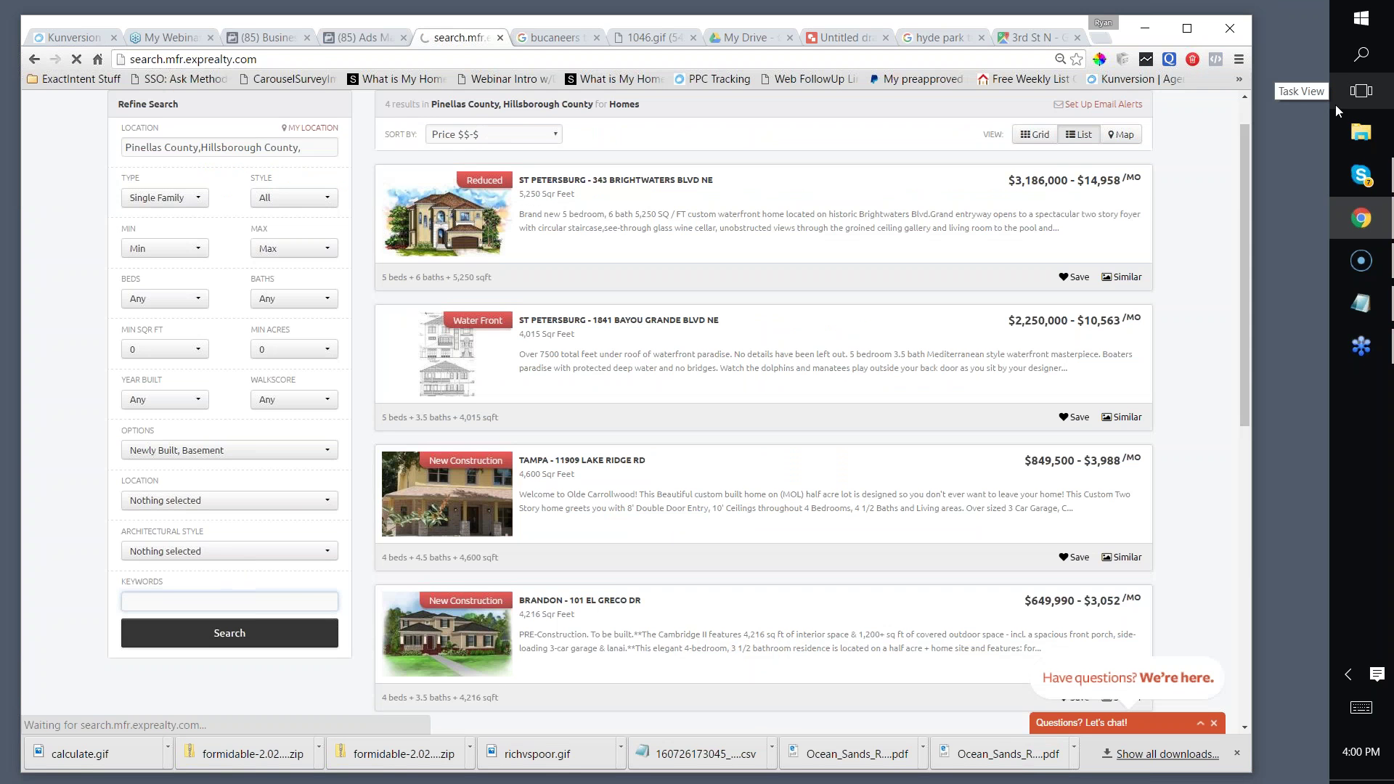
pyautogui.scroll(-3, 138, 320)
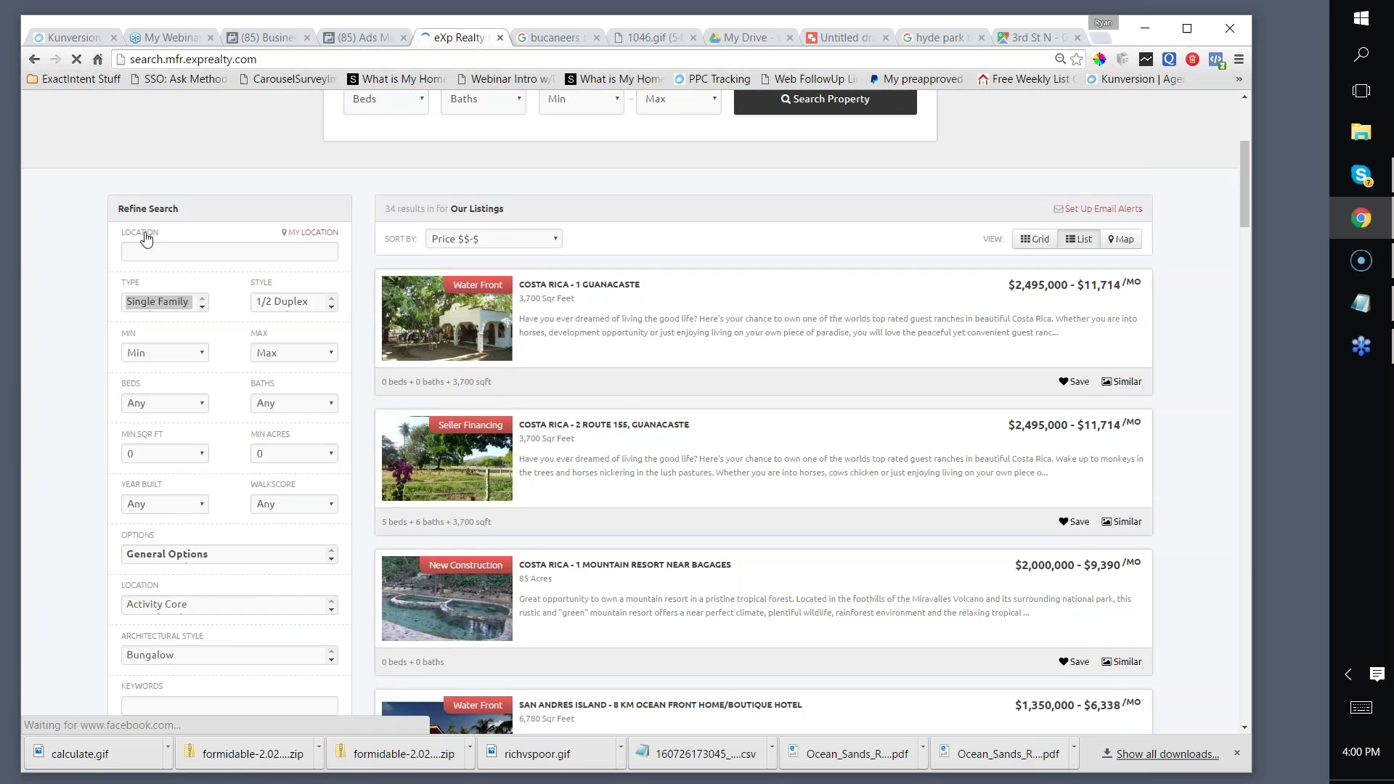
pyautogui.scroll(-3, 142, 279)
pyautogui.click(144, 249)
pyautogui.write('pn')
pyautogui.write('p')
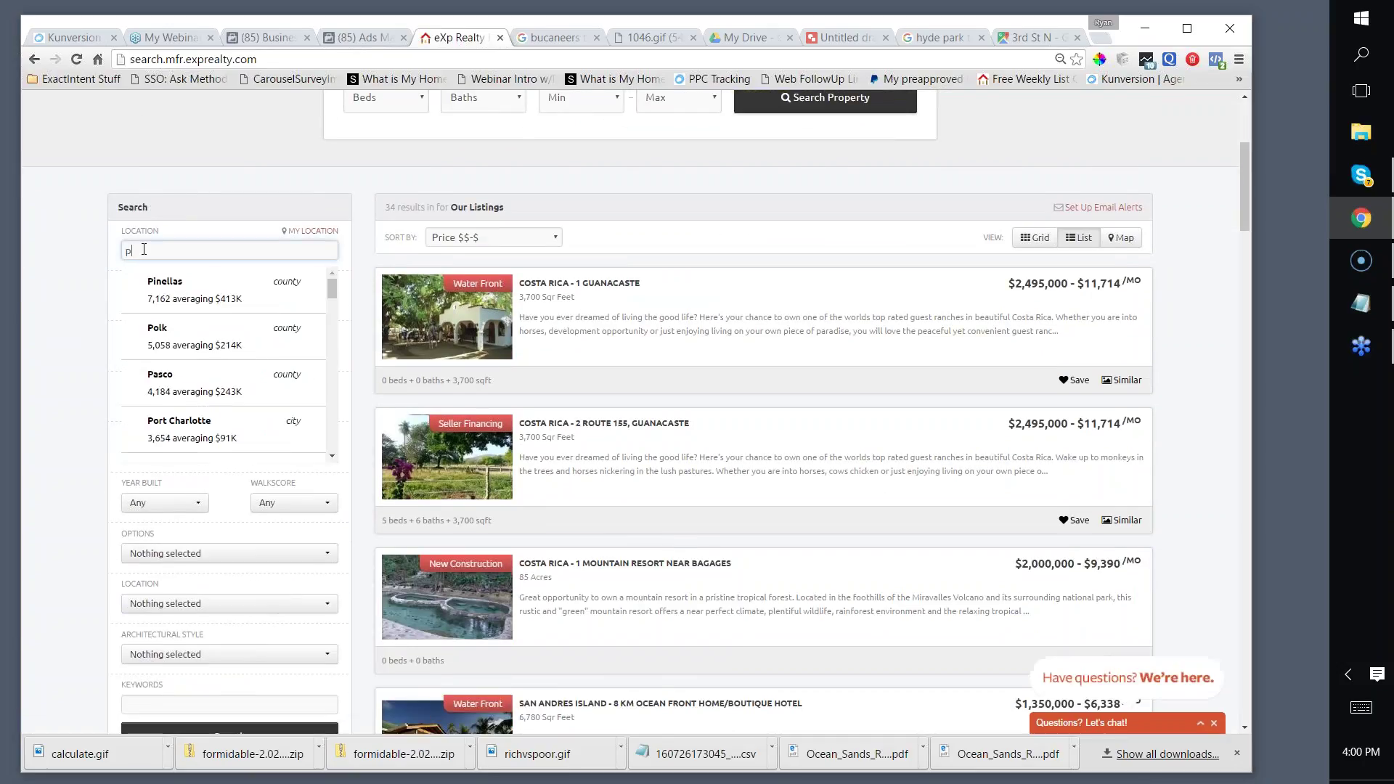
pyautogui.write('ine')
pyautogui.press('Down')
pyautogui.press('Return')
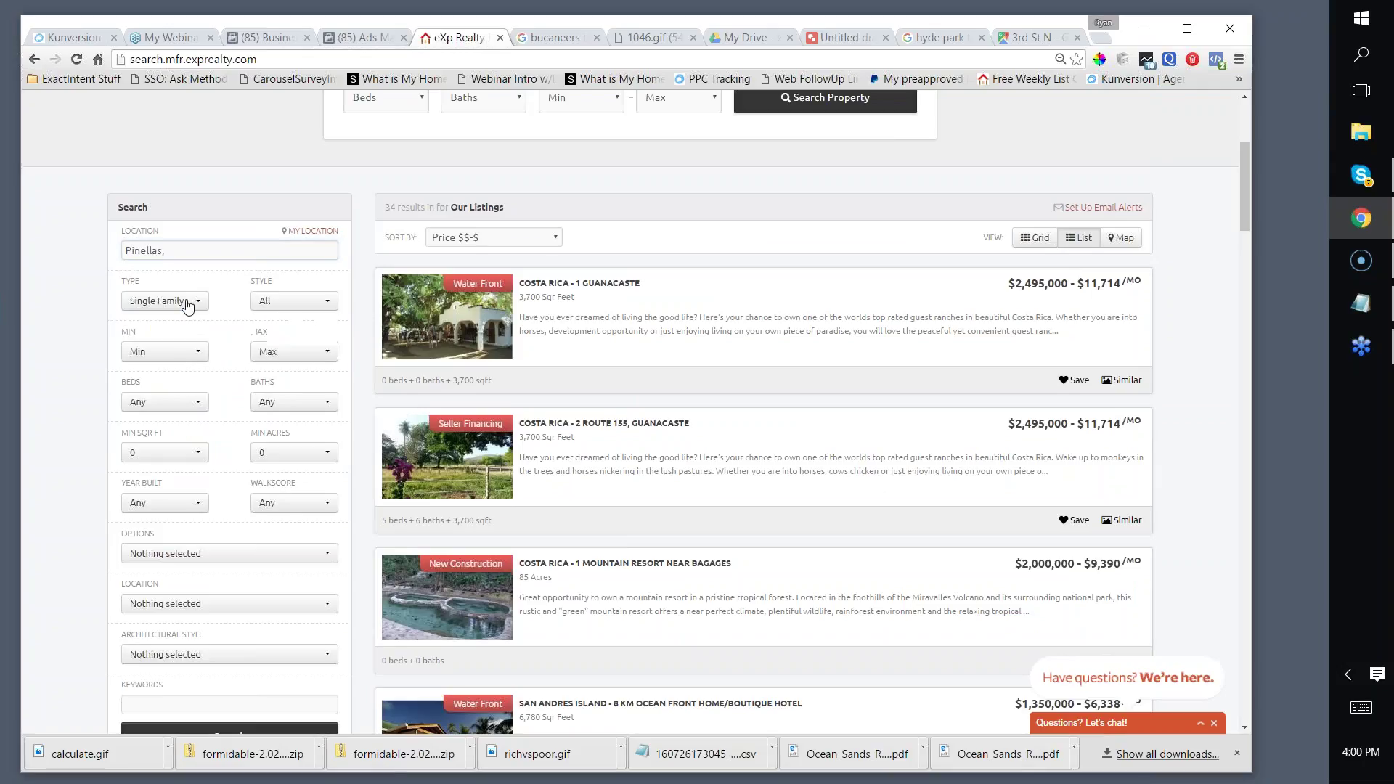
# Step: Search Pinellas County listings with the keyword 'man cave', returning 21 homes
pyautogui.scroll(-4, 192, 580)
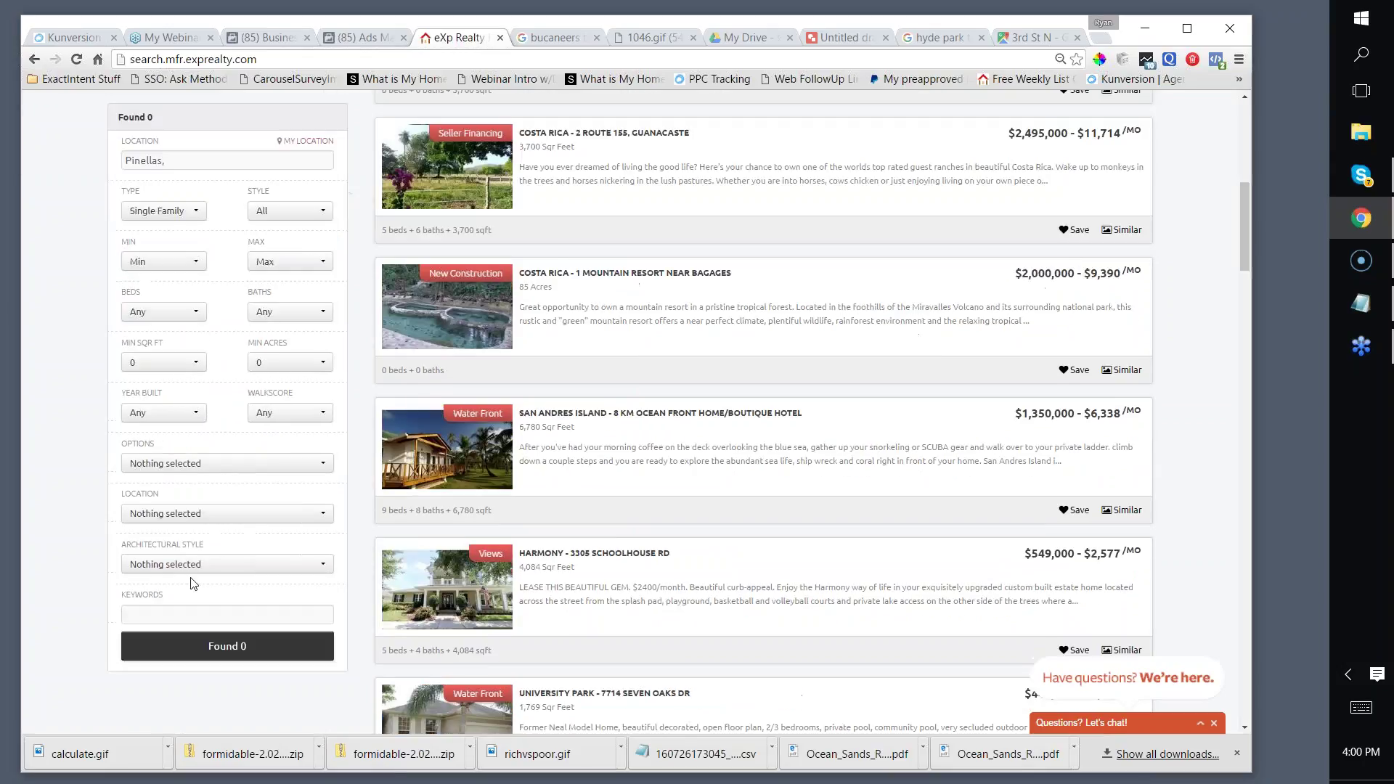
pyautogui.click(158, 613)
pyautogui.write('man cave')
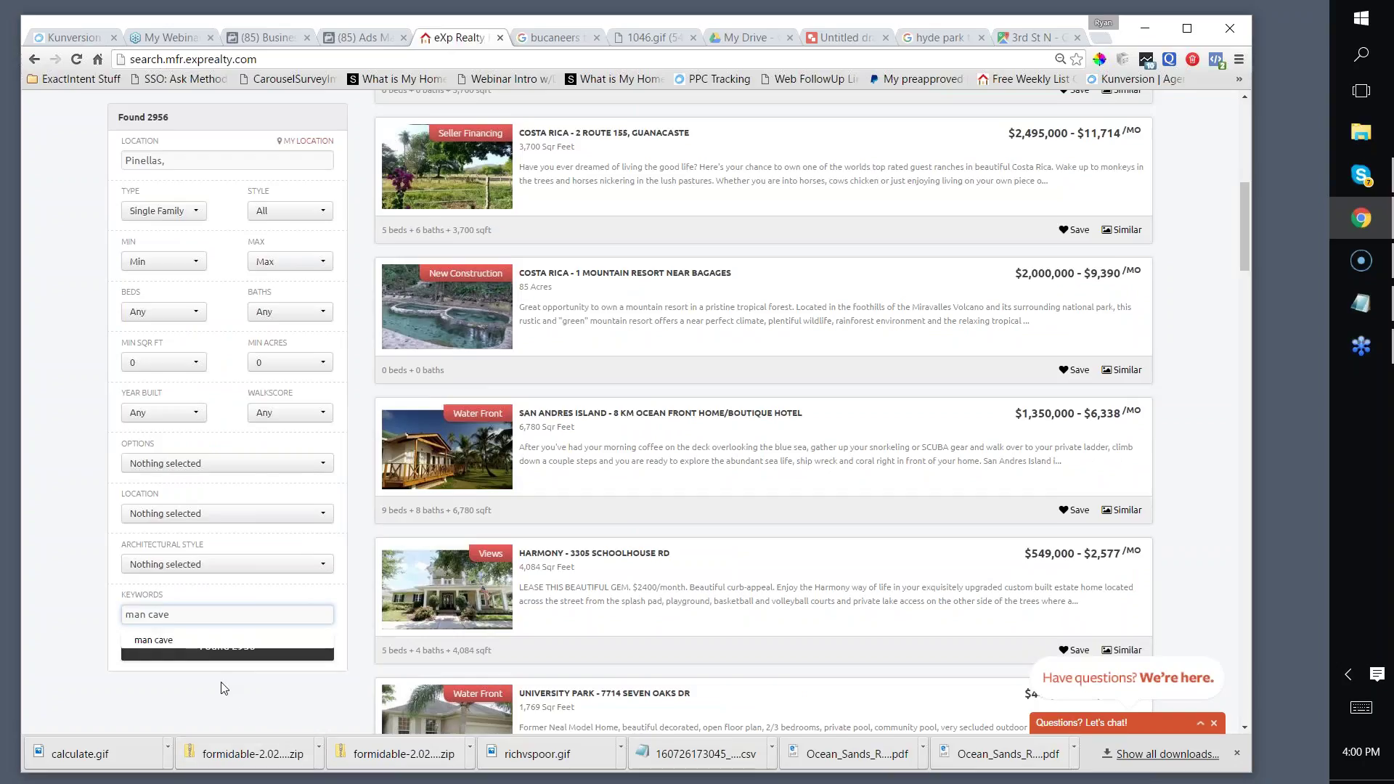
pyautogui.write(',')
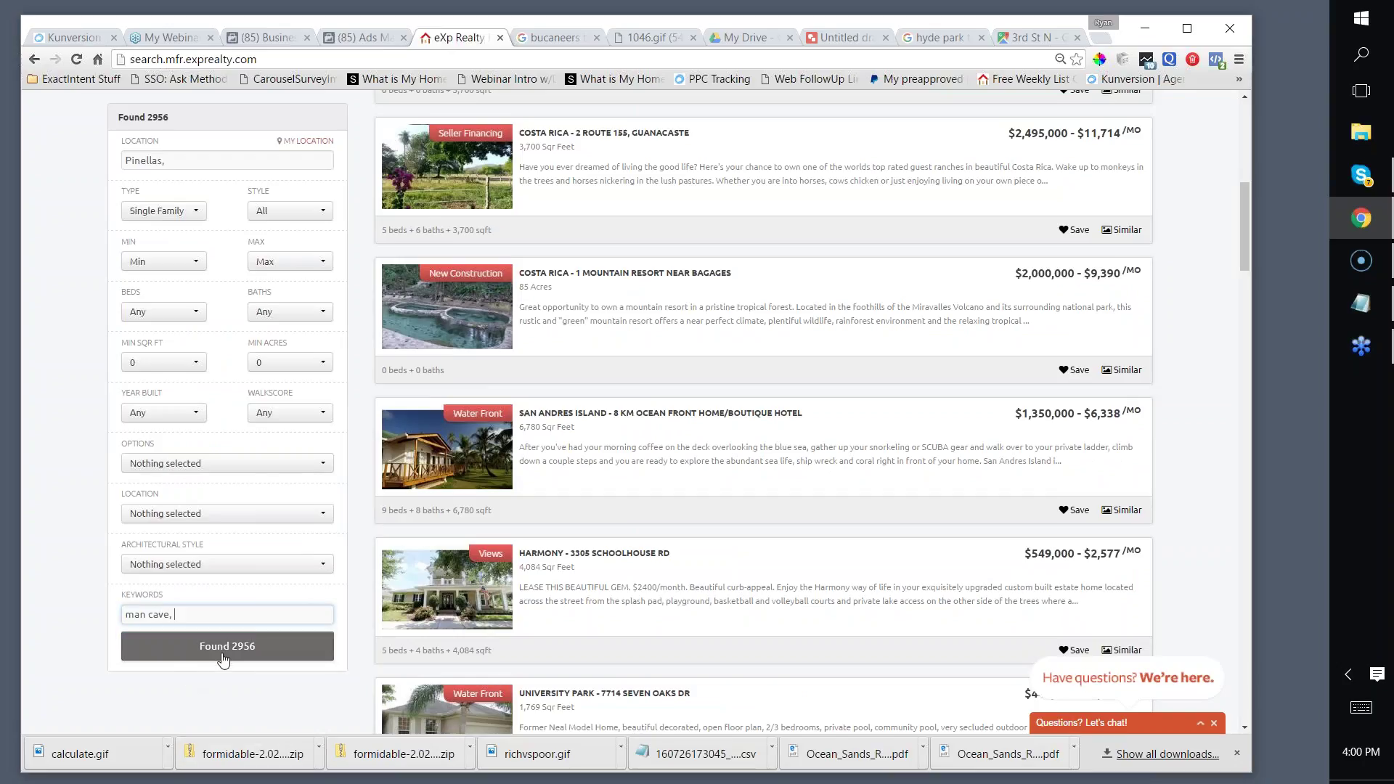
pyautogui.click(218, 657)
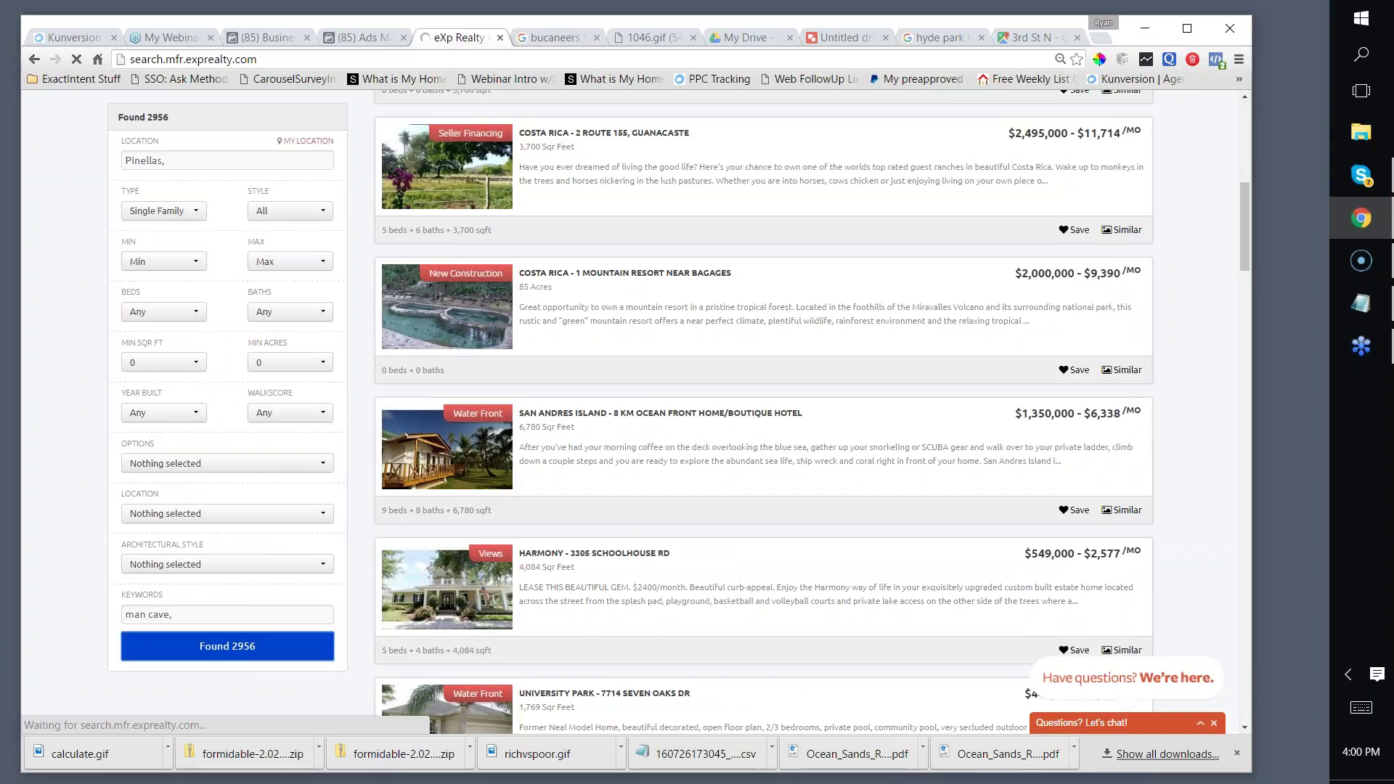
# Step: Copy the man-cave search results link and return to the Ads Manager ad's Text field
pyautogui.click(277, 58)
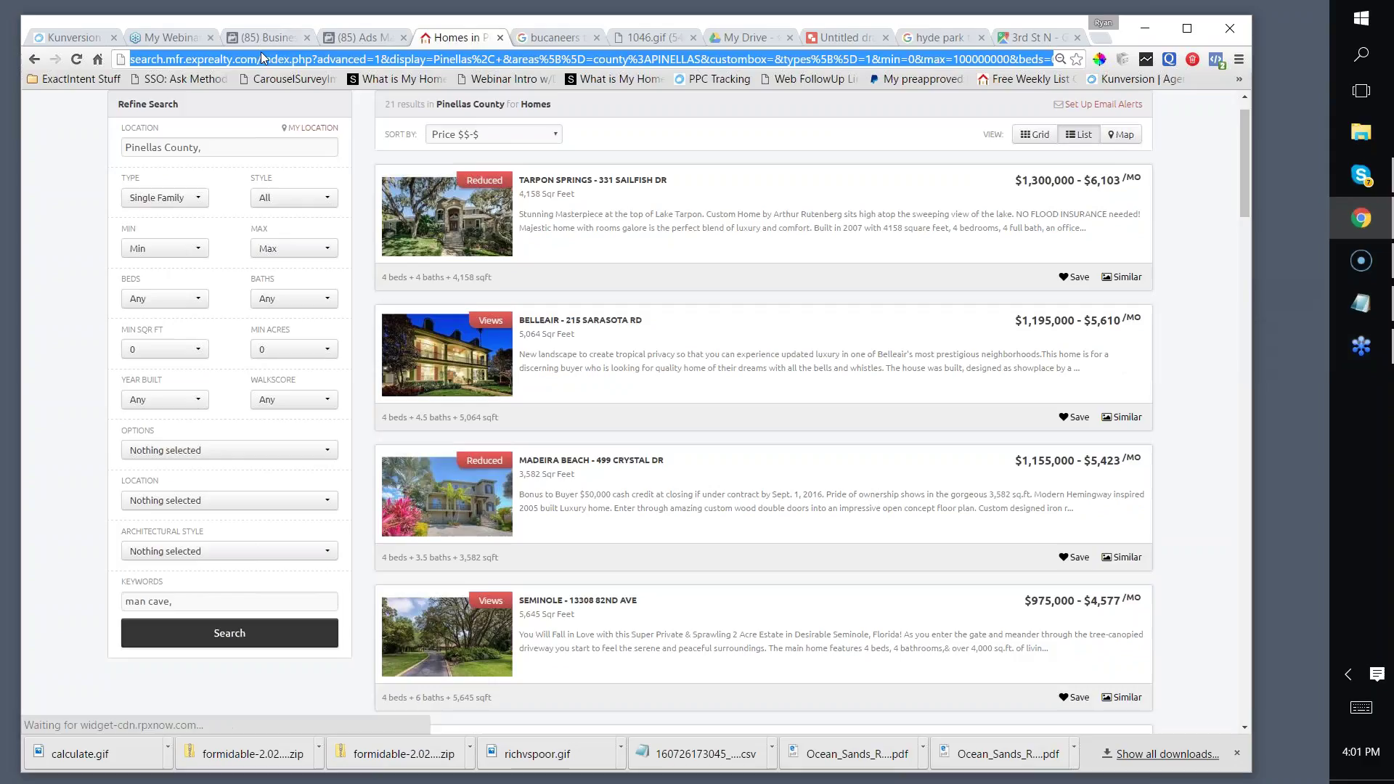
pyautogui.rightClick(286, 61)
pyautogui.click(312, 116)
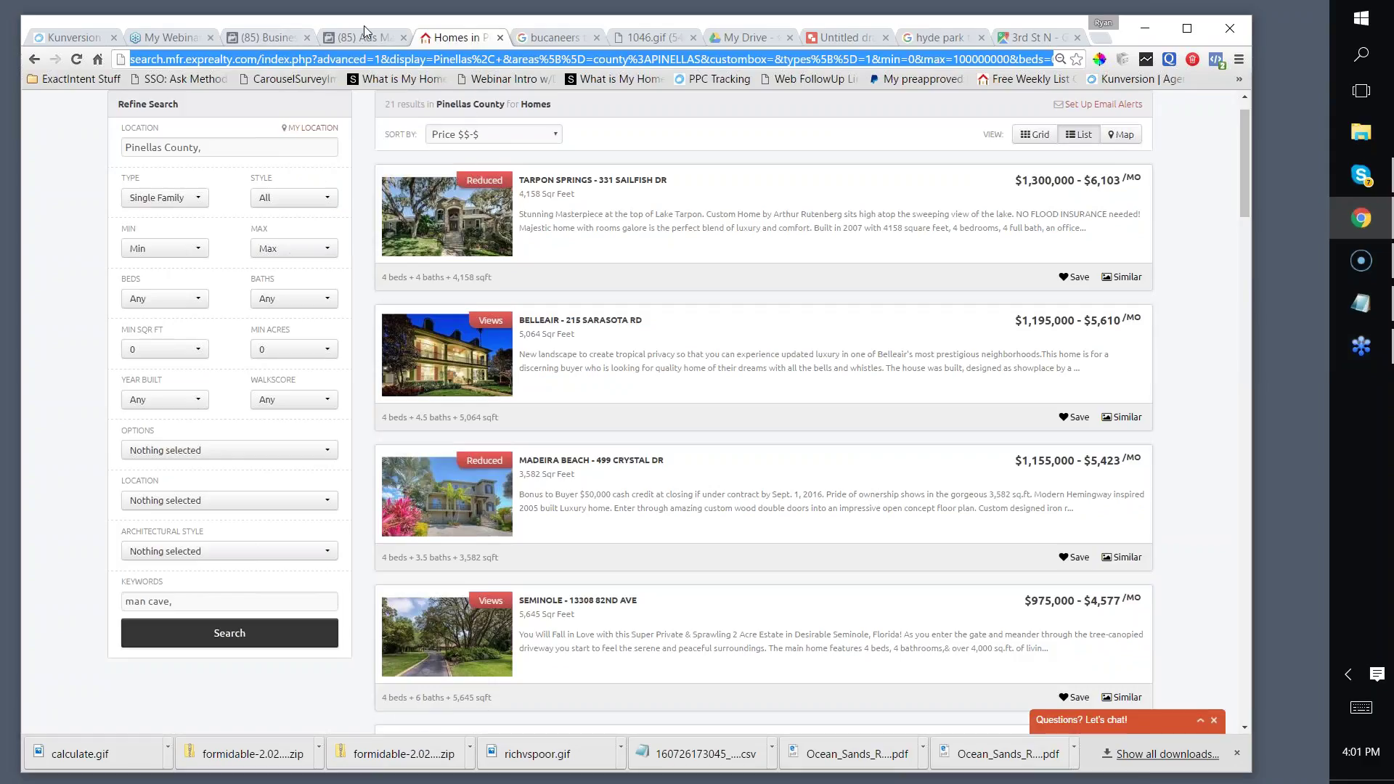
pyautogui.click(364, 26)
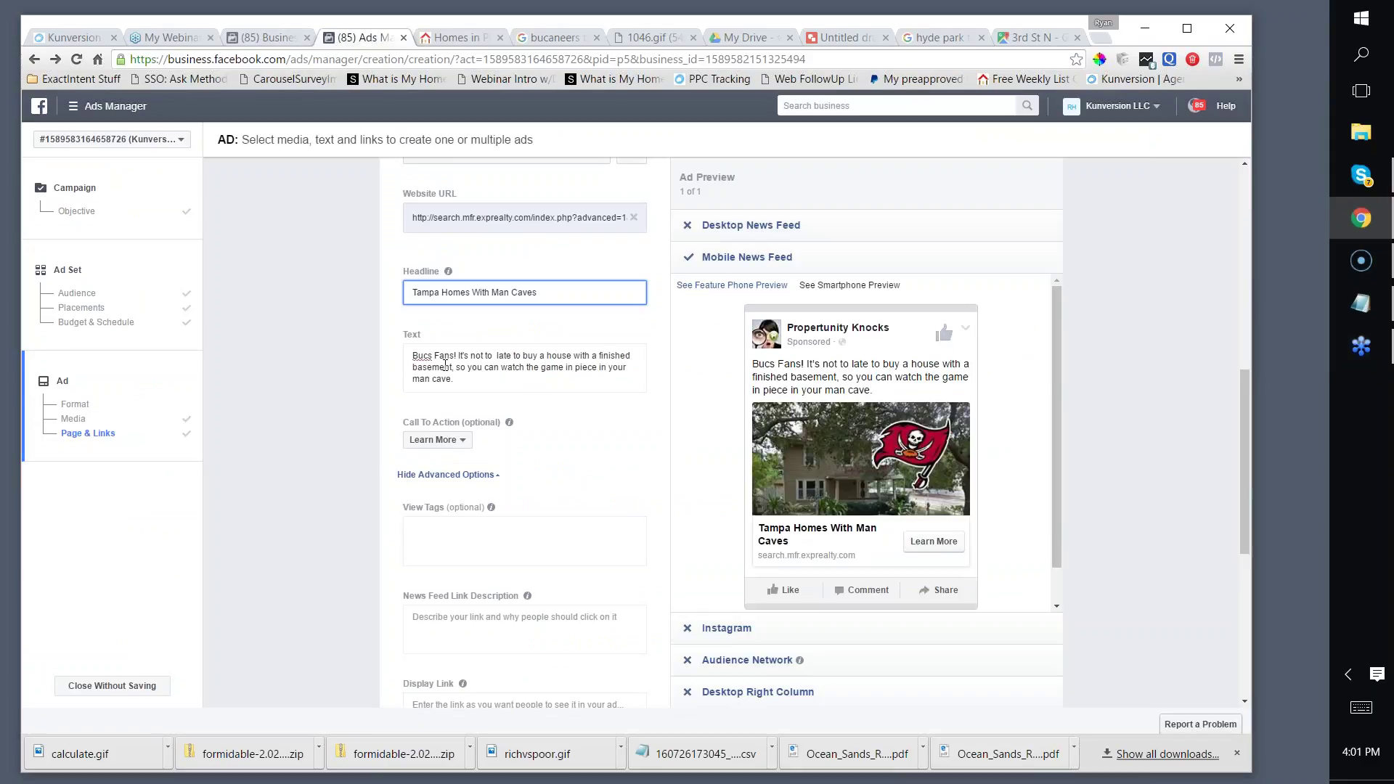
pyautogui.scroll(-1, 509, 319)
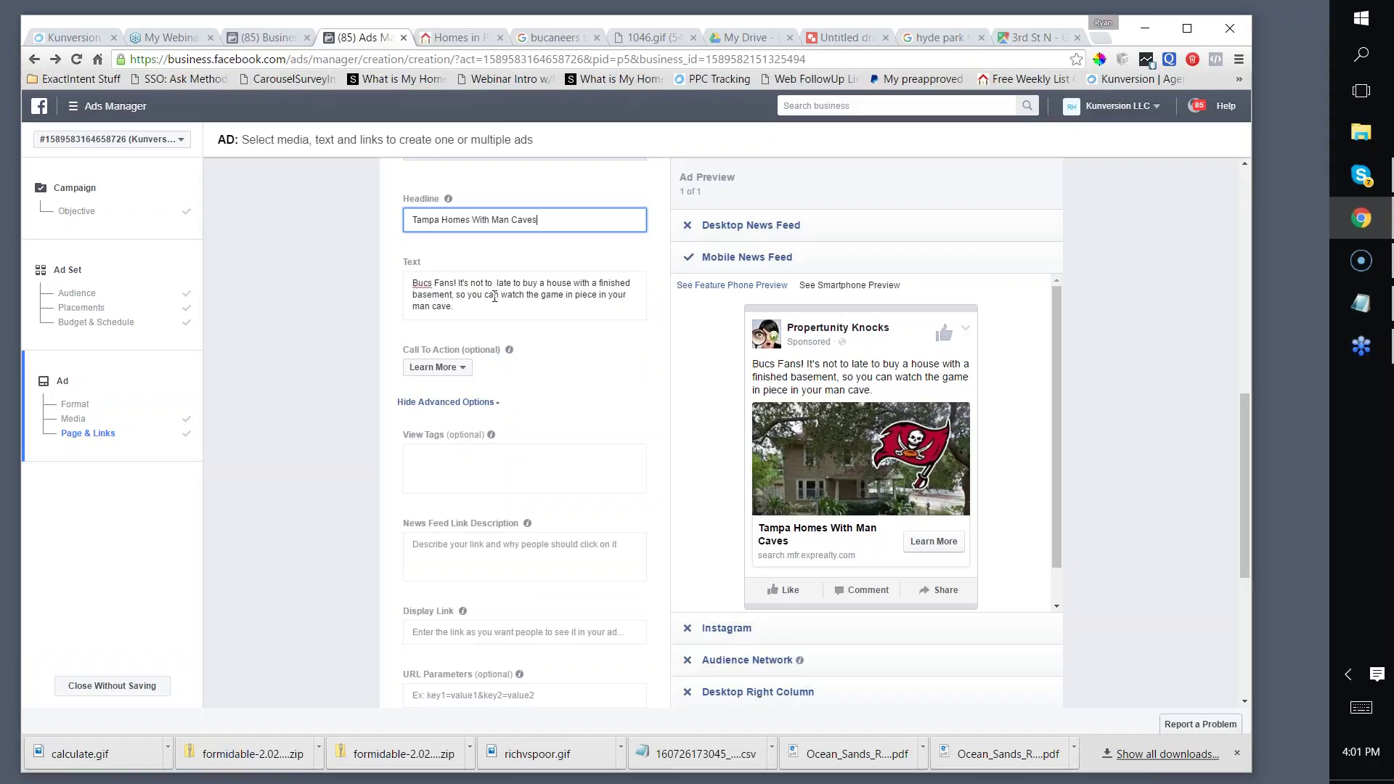
pyautogui.scroll(-1, 545, 290)
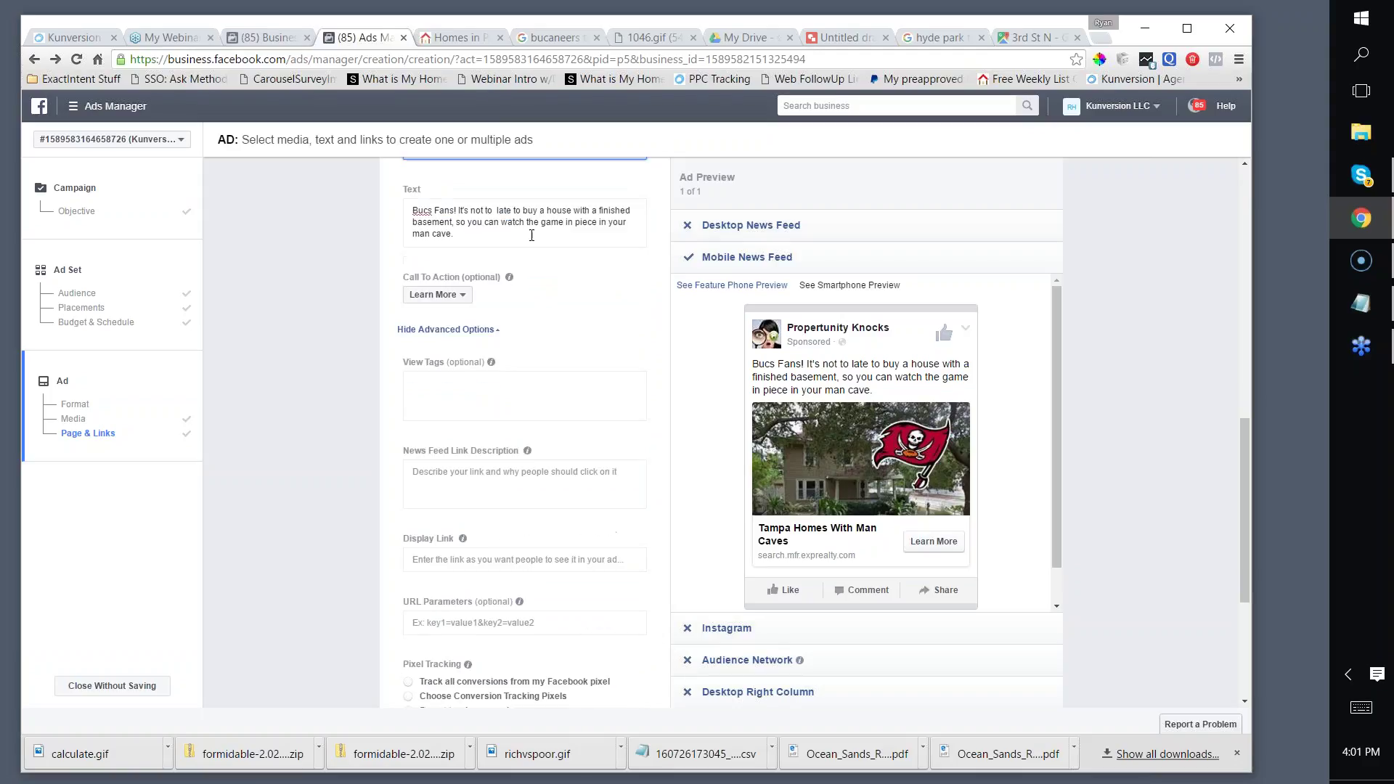
# Step: In the ad text, replace 'finished basement' with a quoted "man cave" and end it with 'peace'
pyautogui.moveTo(458, 223); pyautogui.dragTo(597, 206)
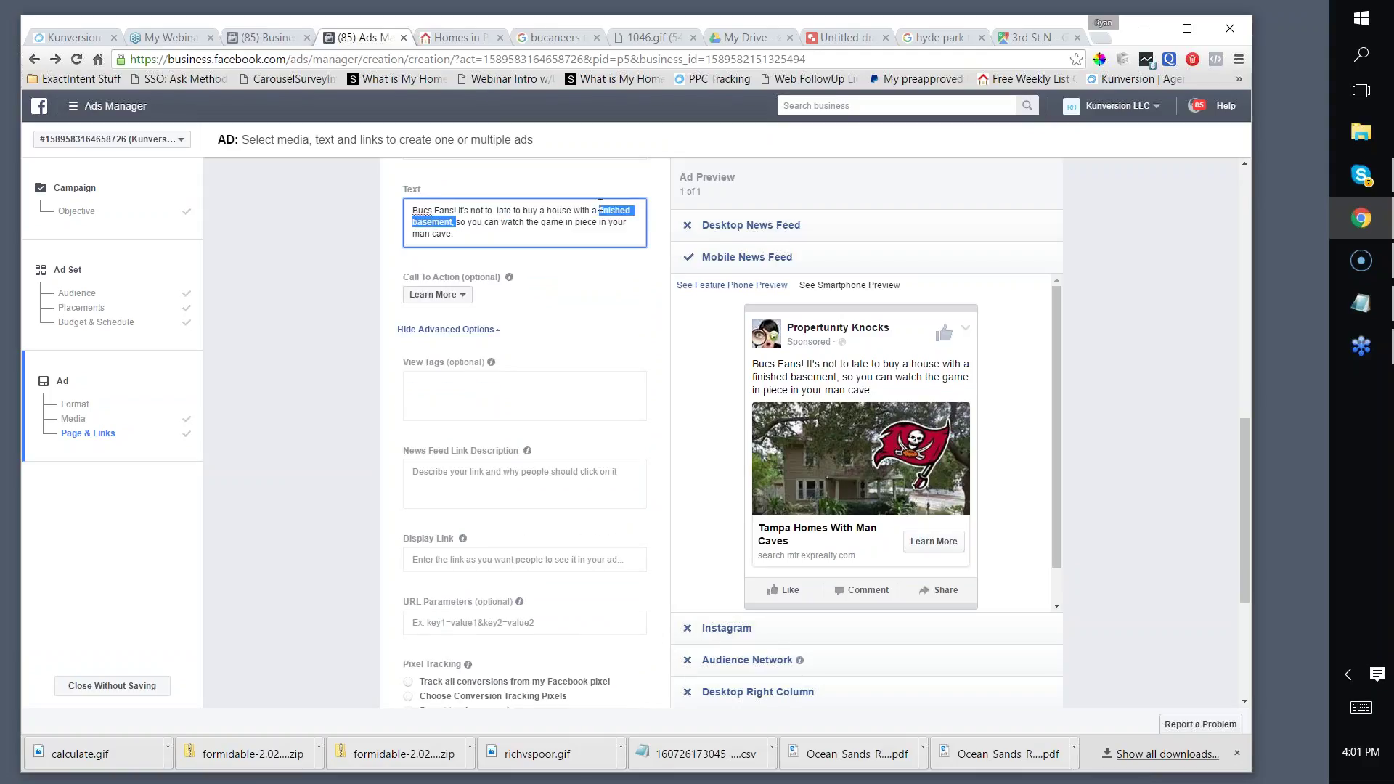
pyautogui.write('man cave')
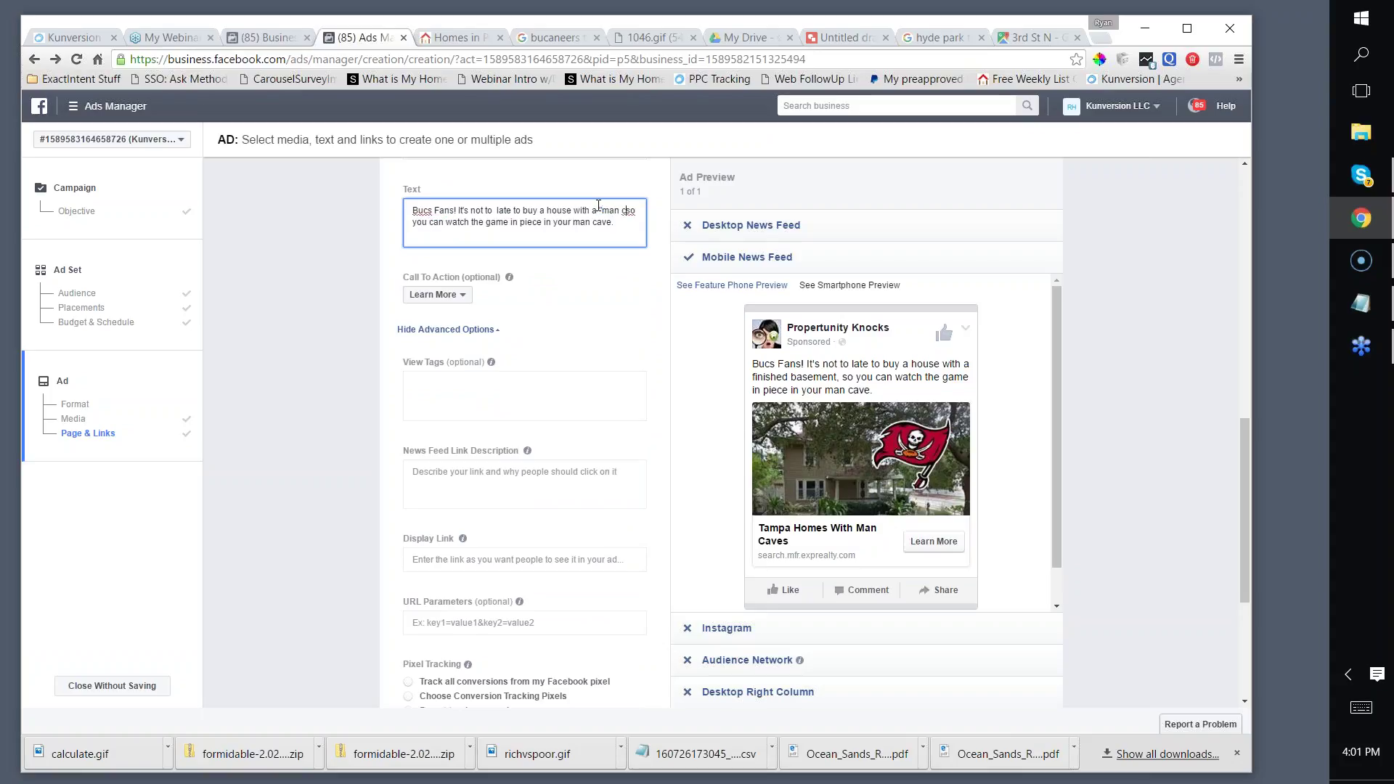
pyautogui.click(599, 210)
pyautogui.write('" so')
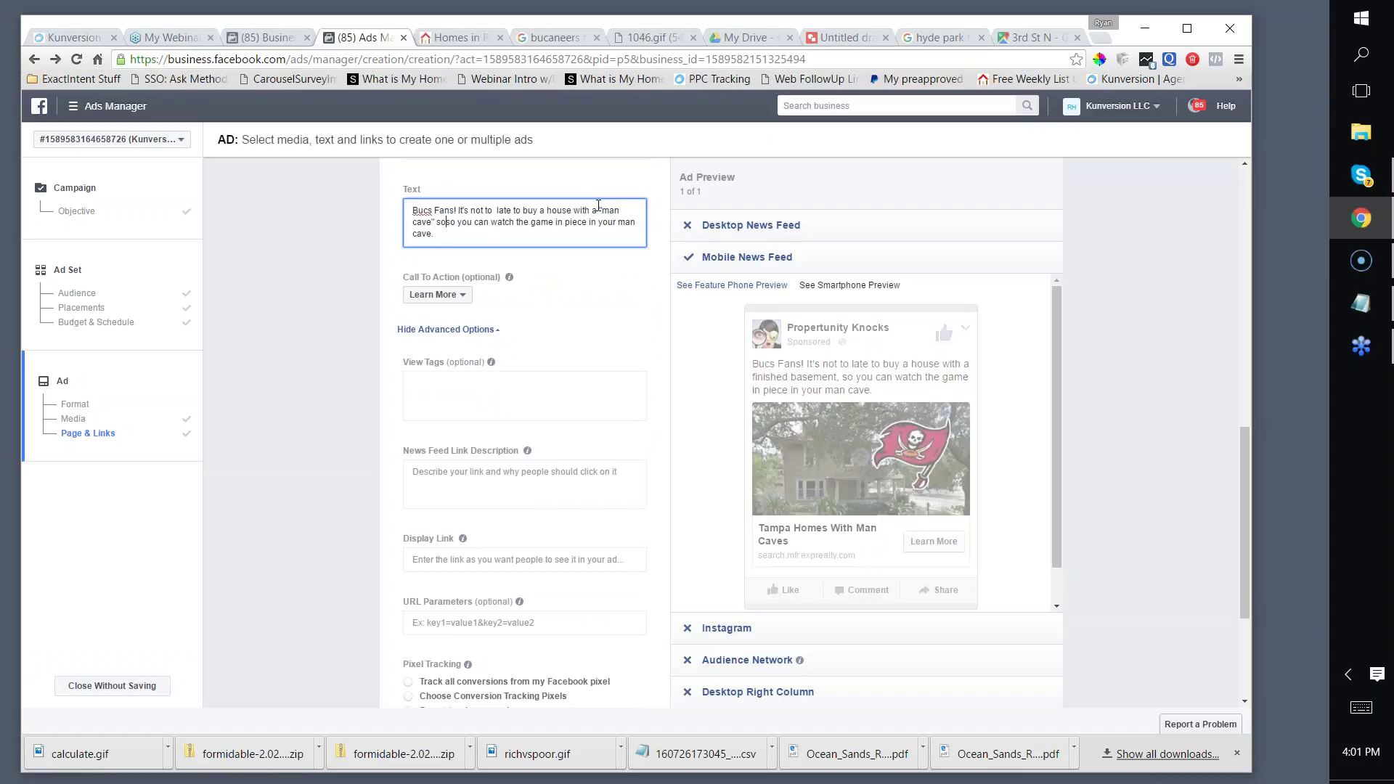
pyautogui.press('Right')
pyautogui.press('Right')
pyautogui.press('Right')
pyautogui.press('Right')
pyautogui.press('Right')
pyautogui.press('Right')
pyautogui.press('Right')
pyautogui.press('Right')
pyautogui.write('" so')
pyautogui.moveTo(570, 223); pyautogui.dragTo(437, 233)
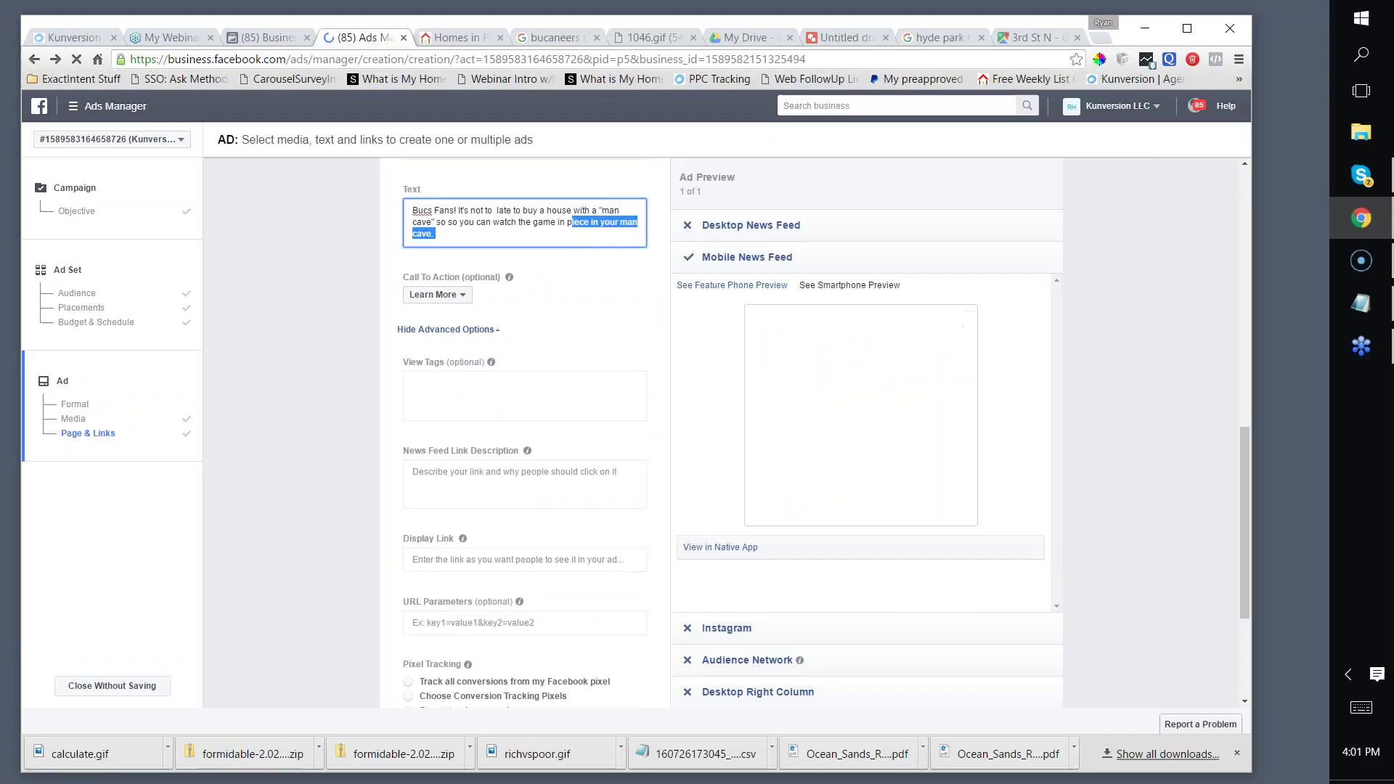
pyautogui.write('peac')
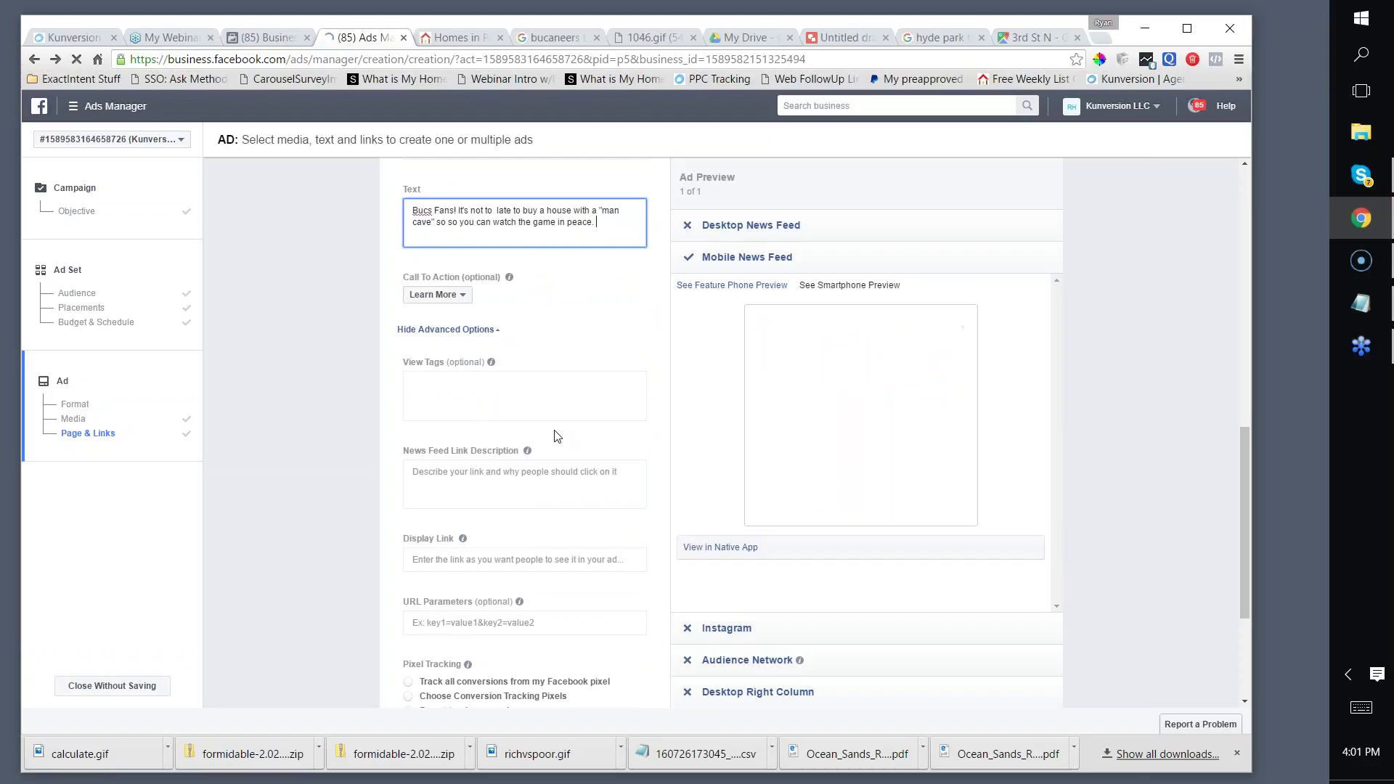
# Step: Replace the Website URL with the copied man-cave search link
pyautogui.scroll(-1, 555, 432)
pyautogui.scroll(-1, 552, 424)
pyautogui.click(527, 418)
pyautogui.scroll(6, 474, 410)
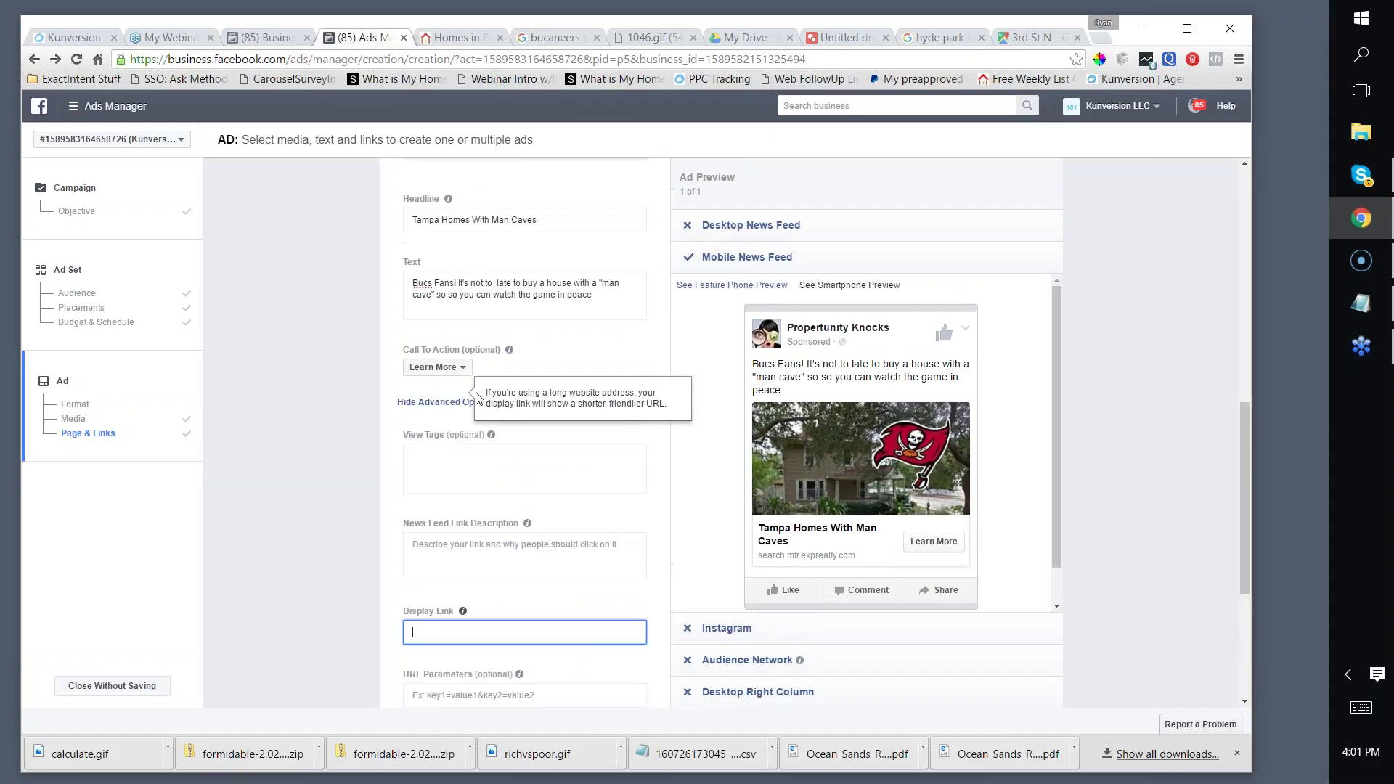
pyautogui.tripleClick(501, 362)
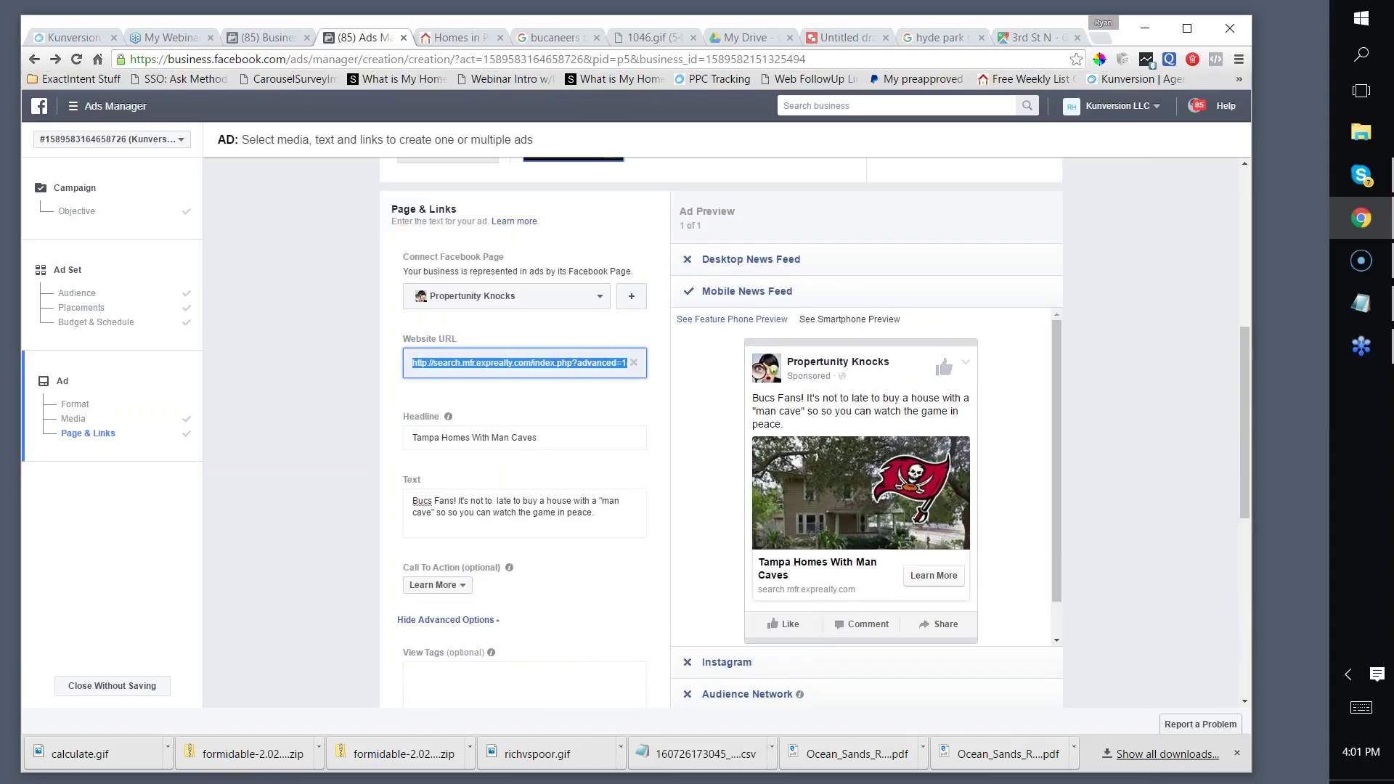
pyautogui.hotkey('ctrl', 'v')
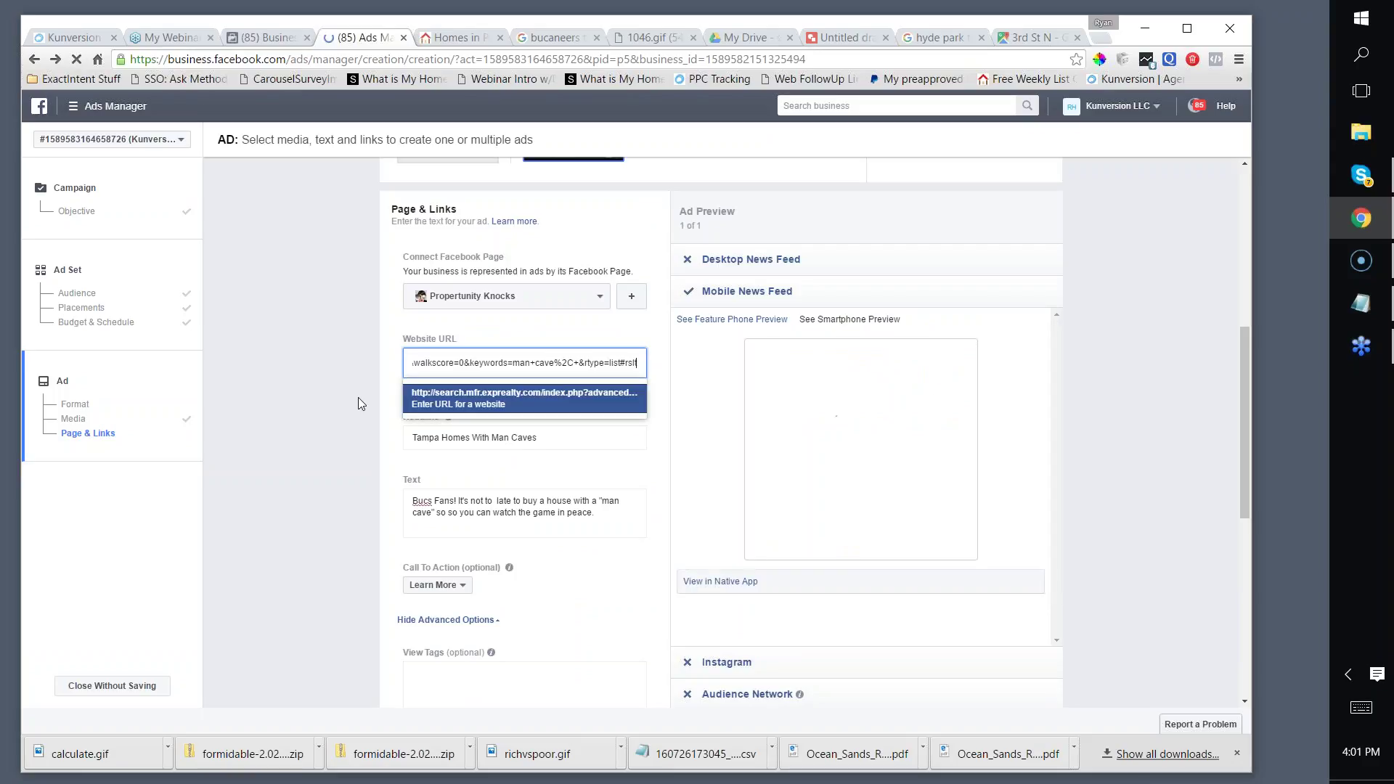
pyautogui.click(358, 398)
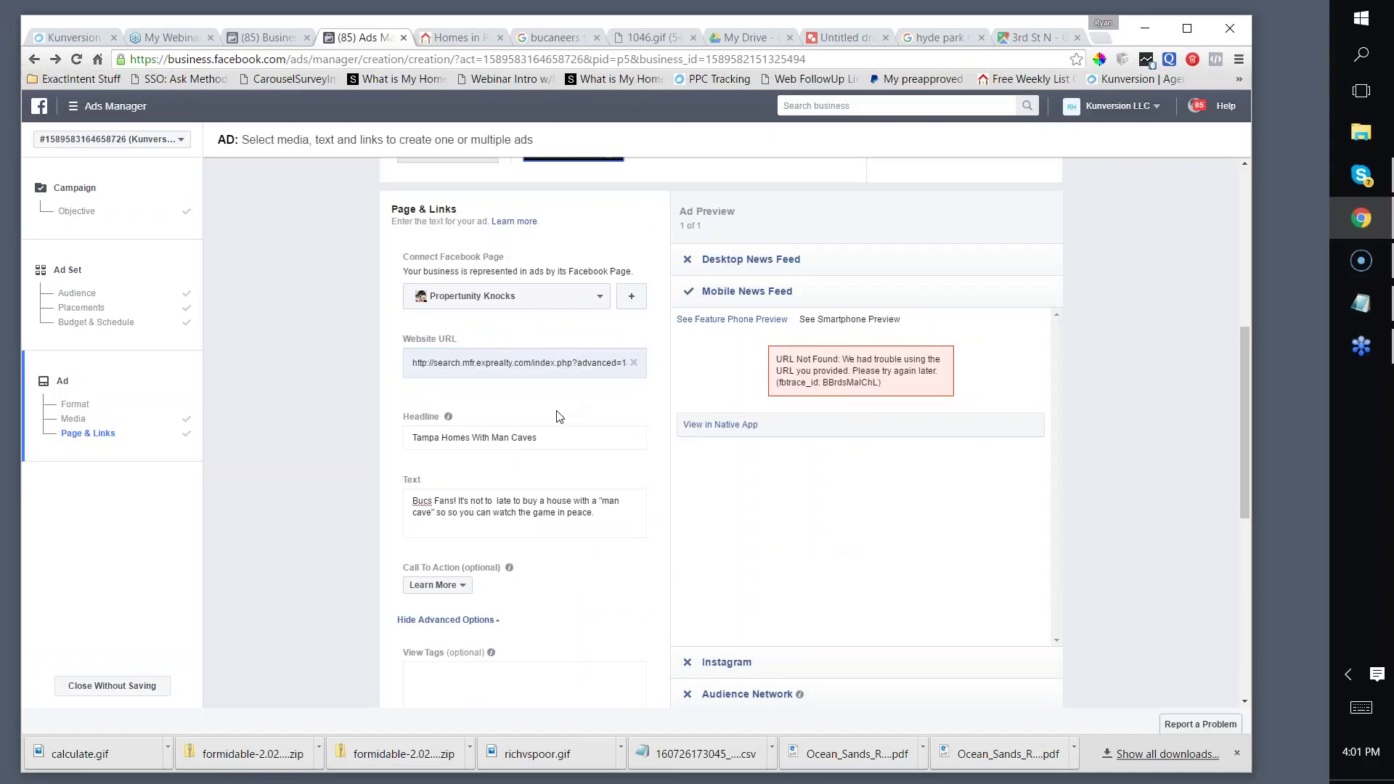
pyautogui.scroll(6, 571, 414)
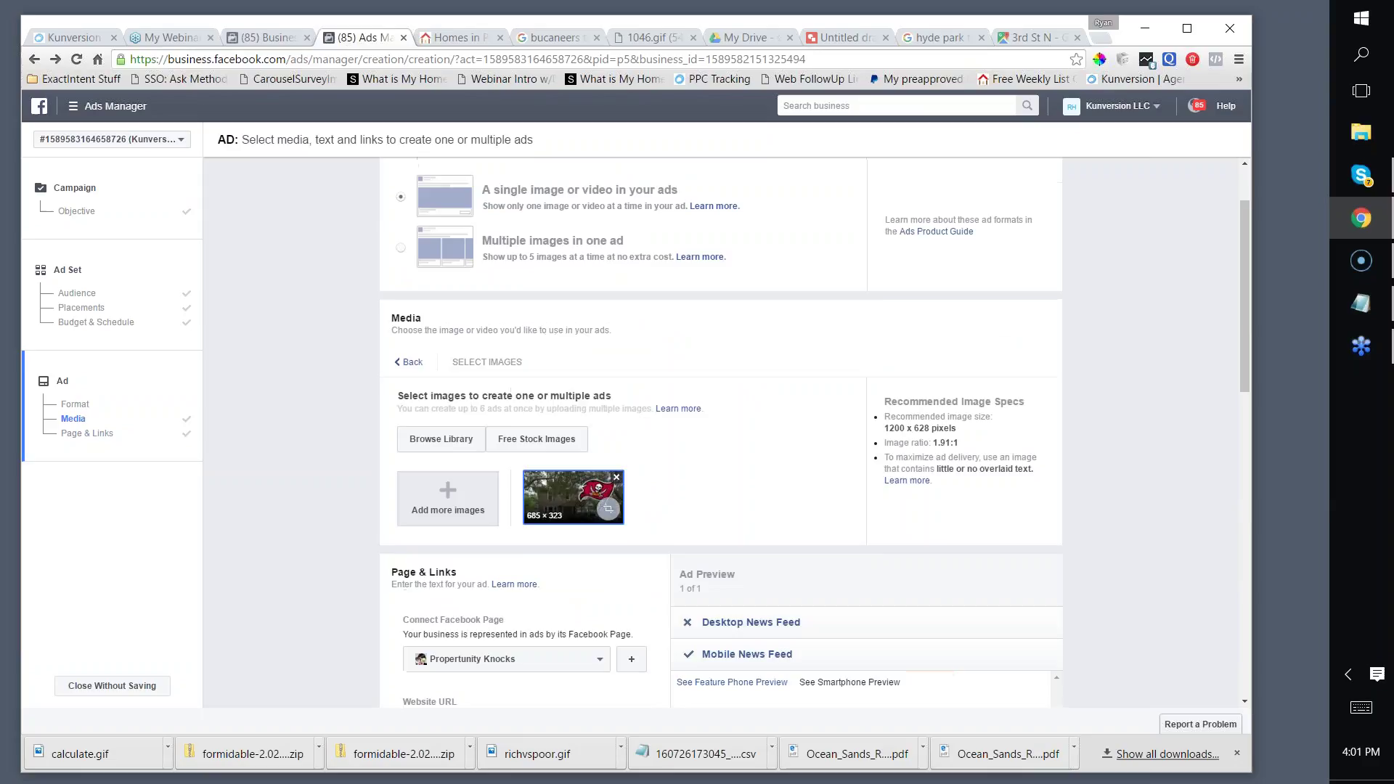
pyautogui.click(80, 308)
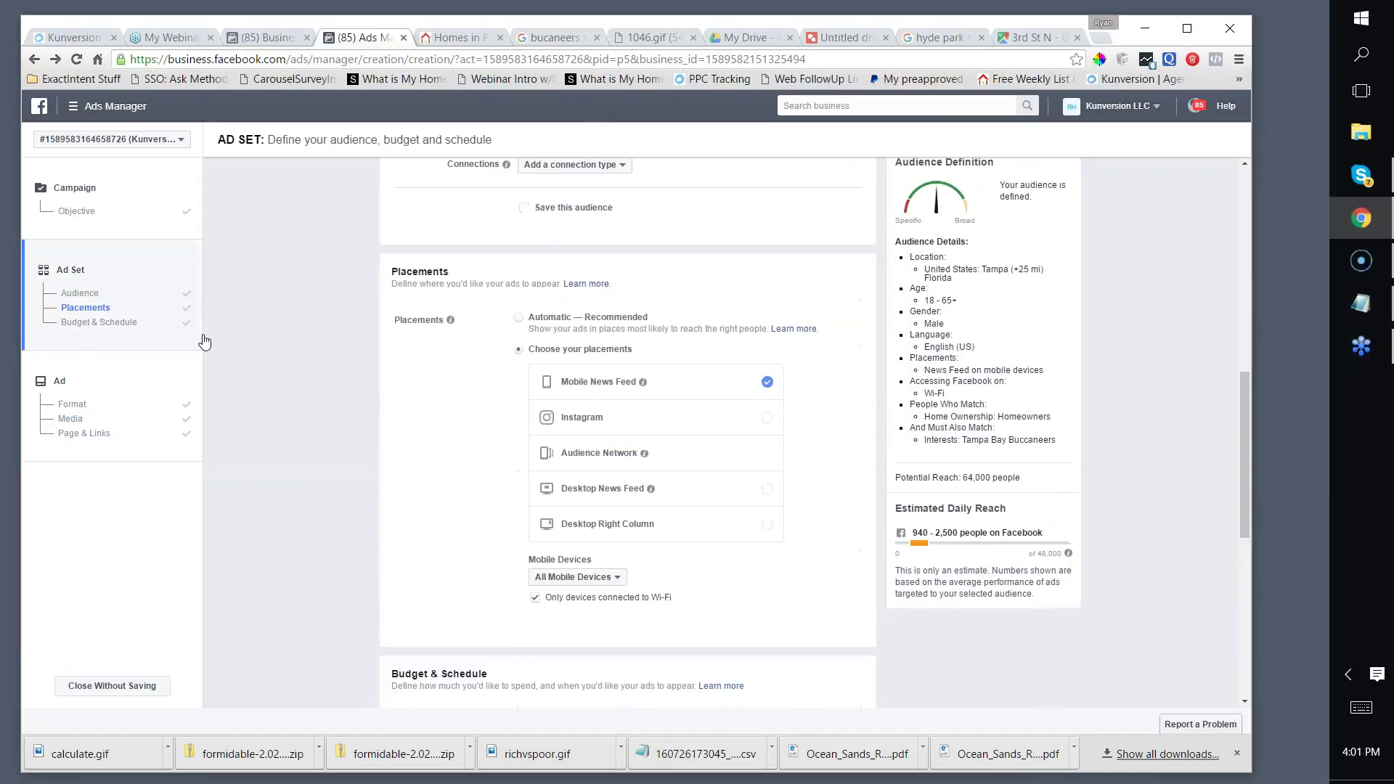
pyautogui.scroll(5, 513, 355)
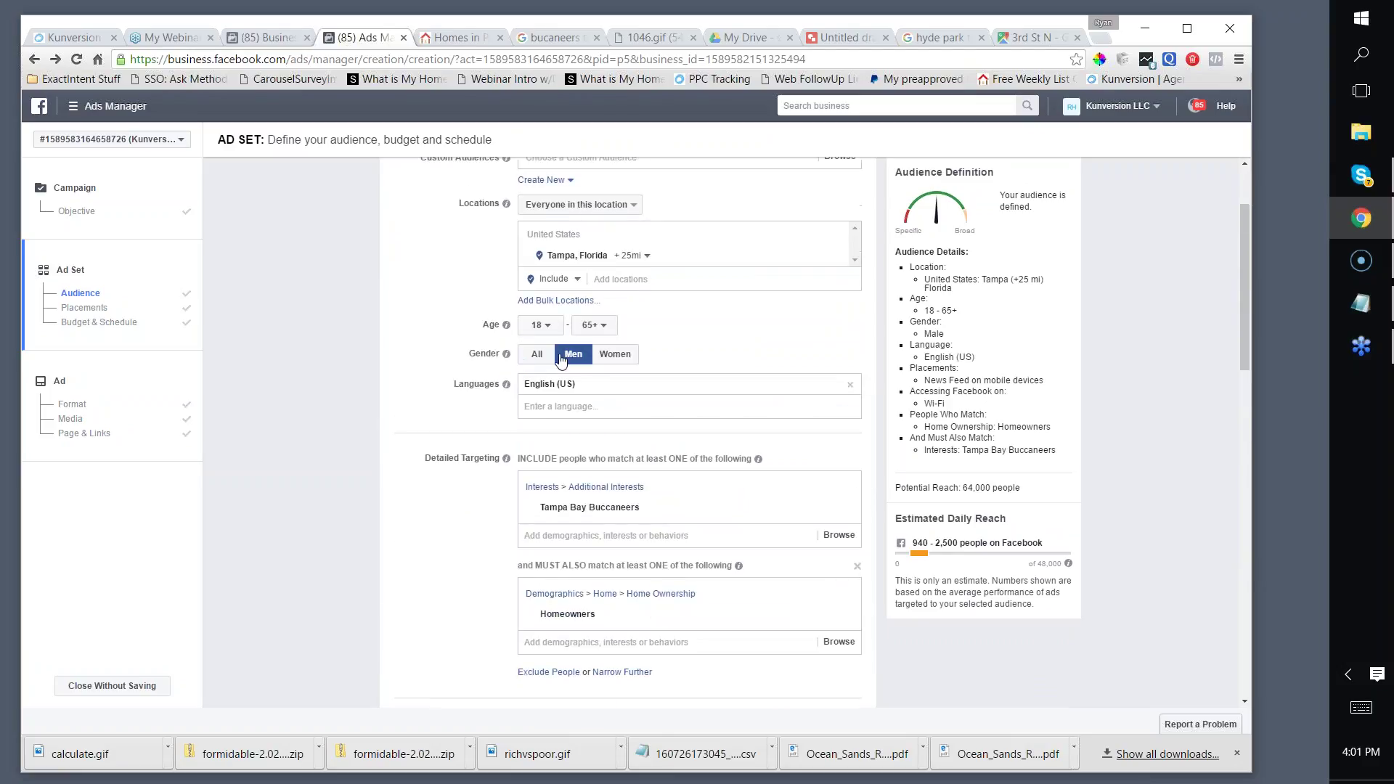
pyautogui.scroll(-2, 383, 378)
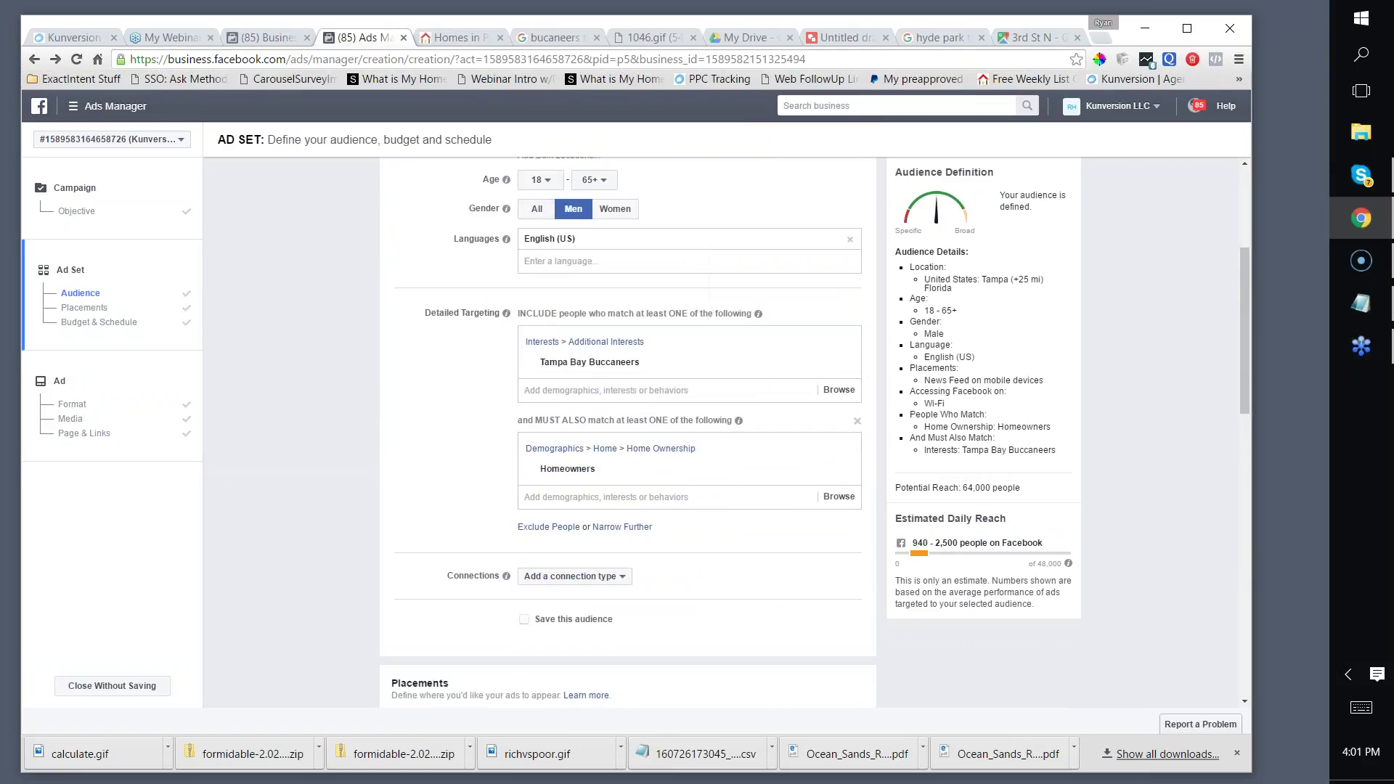
pyautogui.click(544, 182)
pyautogui.click(546, 186)
pyautogui.scroll(-3, 451, 450)
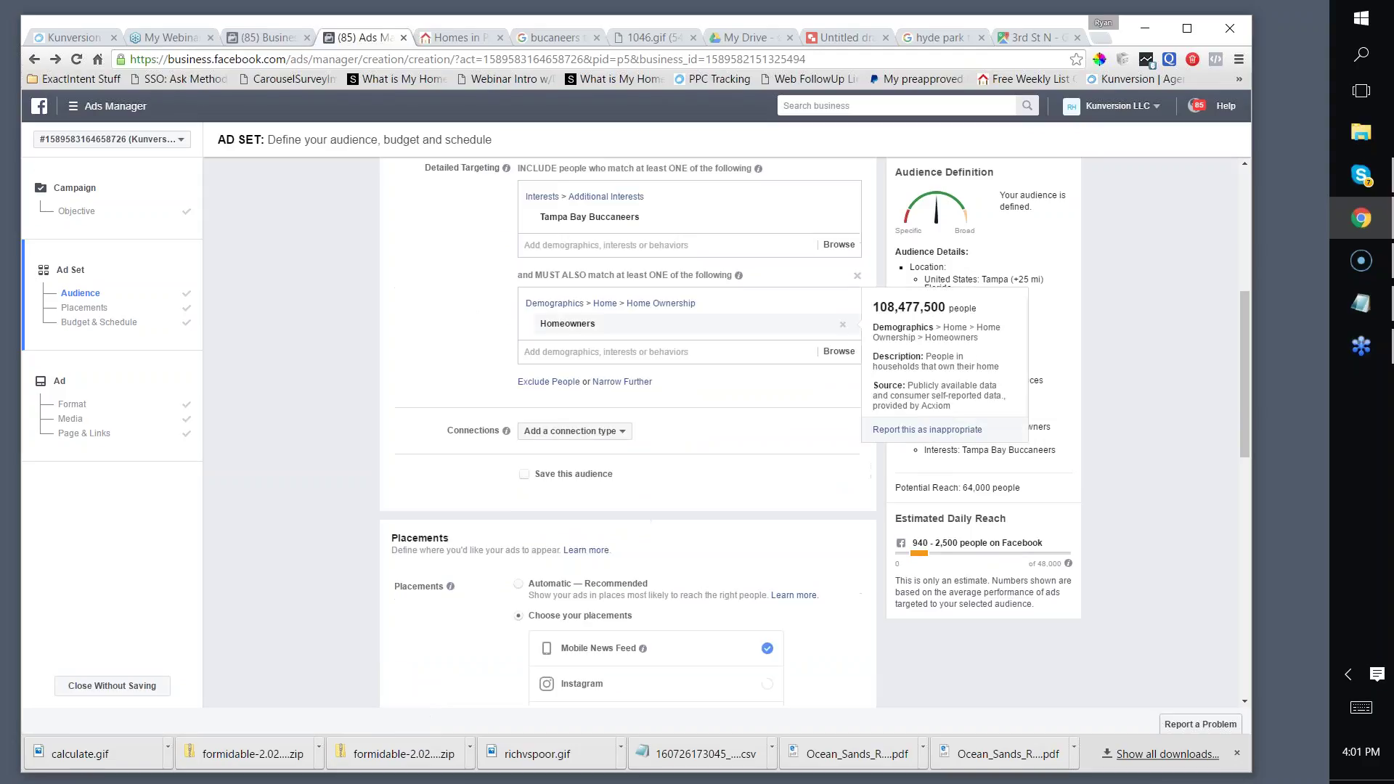
pyautogui.scroll(-2, 569, 472)
pyautogui.scroll(4, 548, 471)
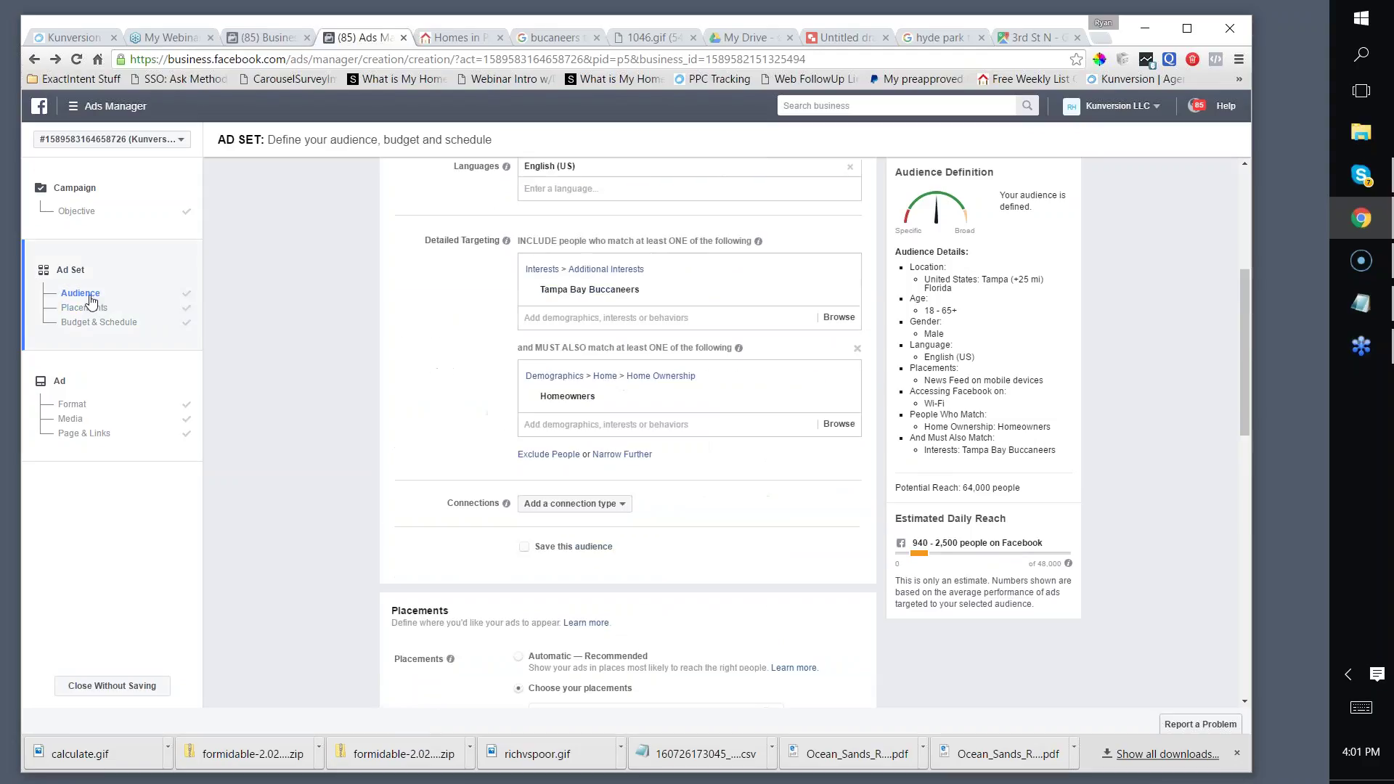
pyautogui.click(70, 408)
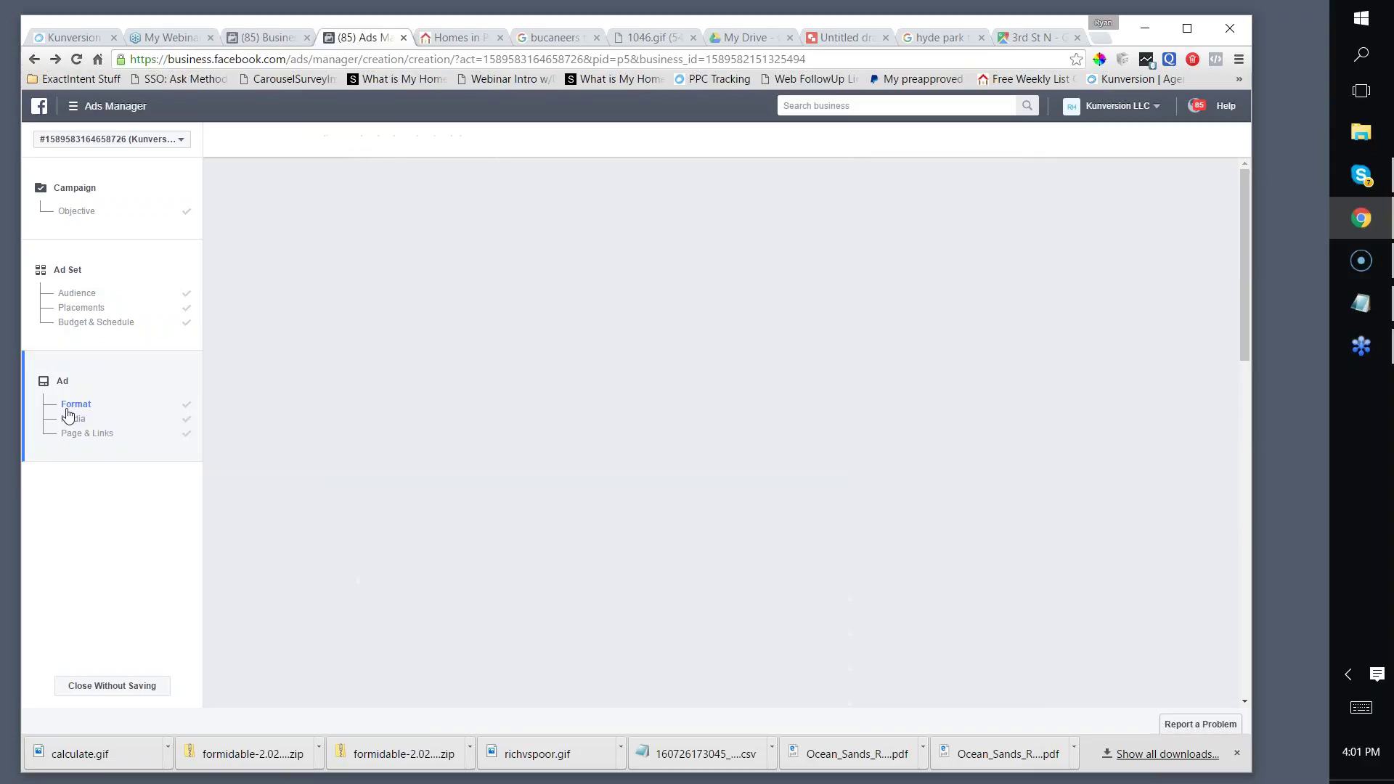
# Step: Change the ad text's ending to 'Bucs game in peace!'
pyautogui.scroll(-5, 830, 520)
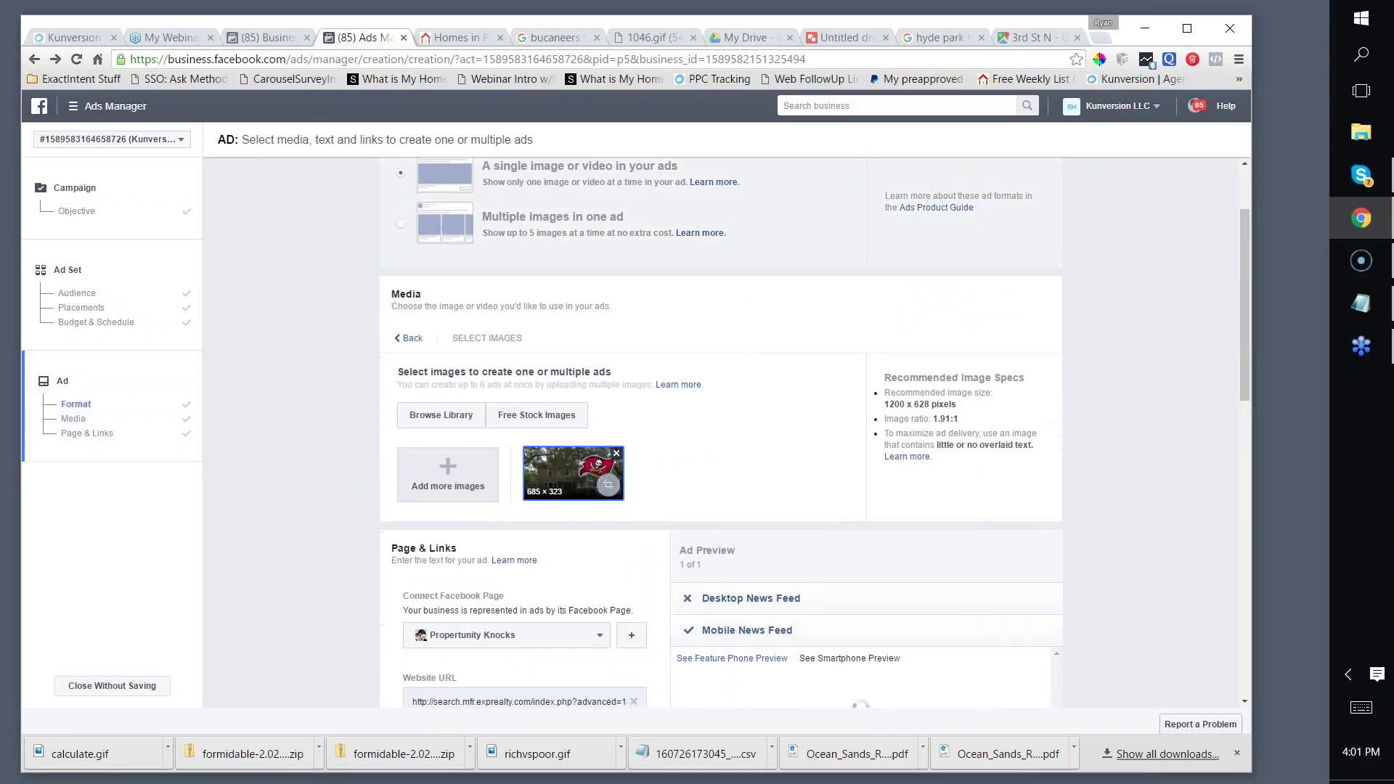
pyautogui.scroll(-1, 841, 575)
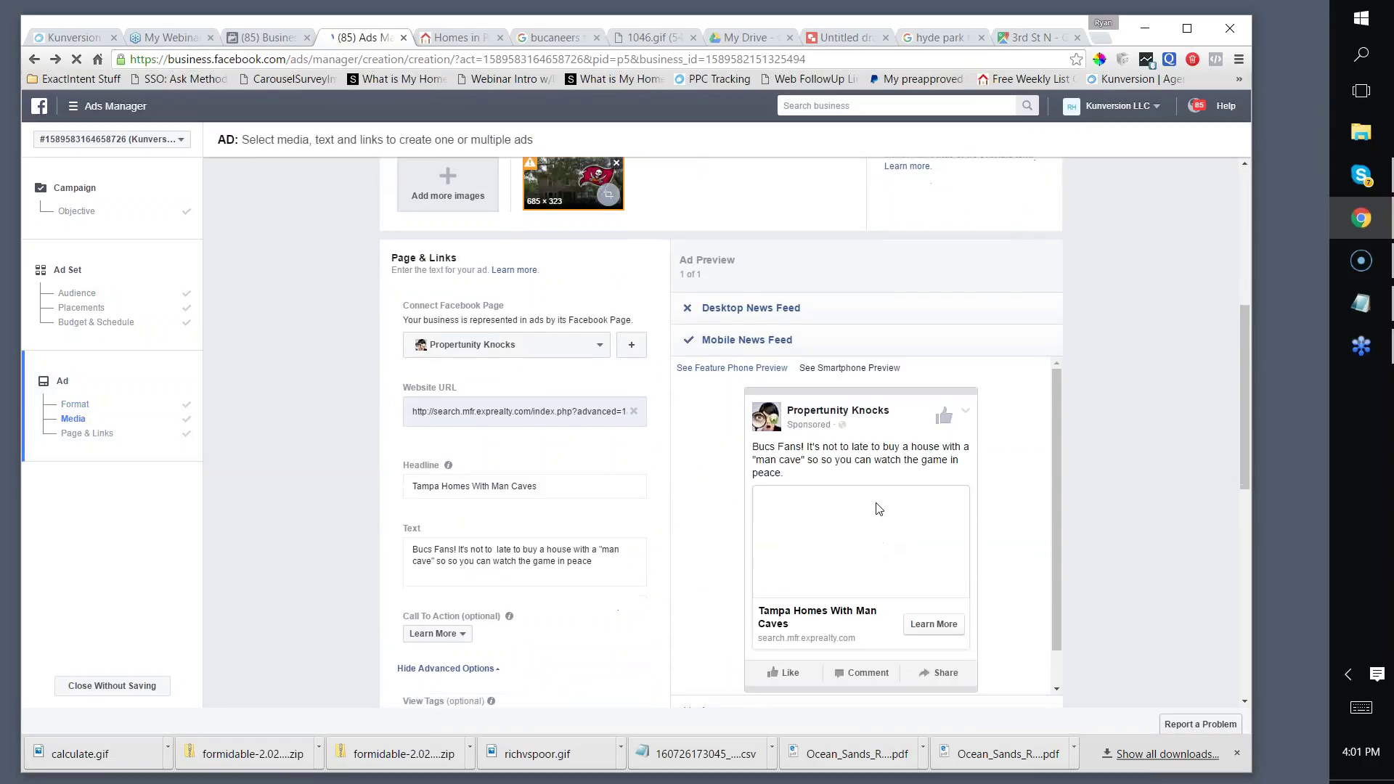
pyautogui.scroll(-1, 1029, 433)
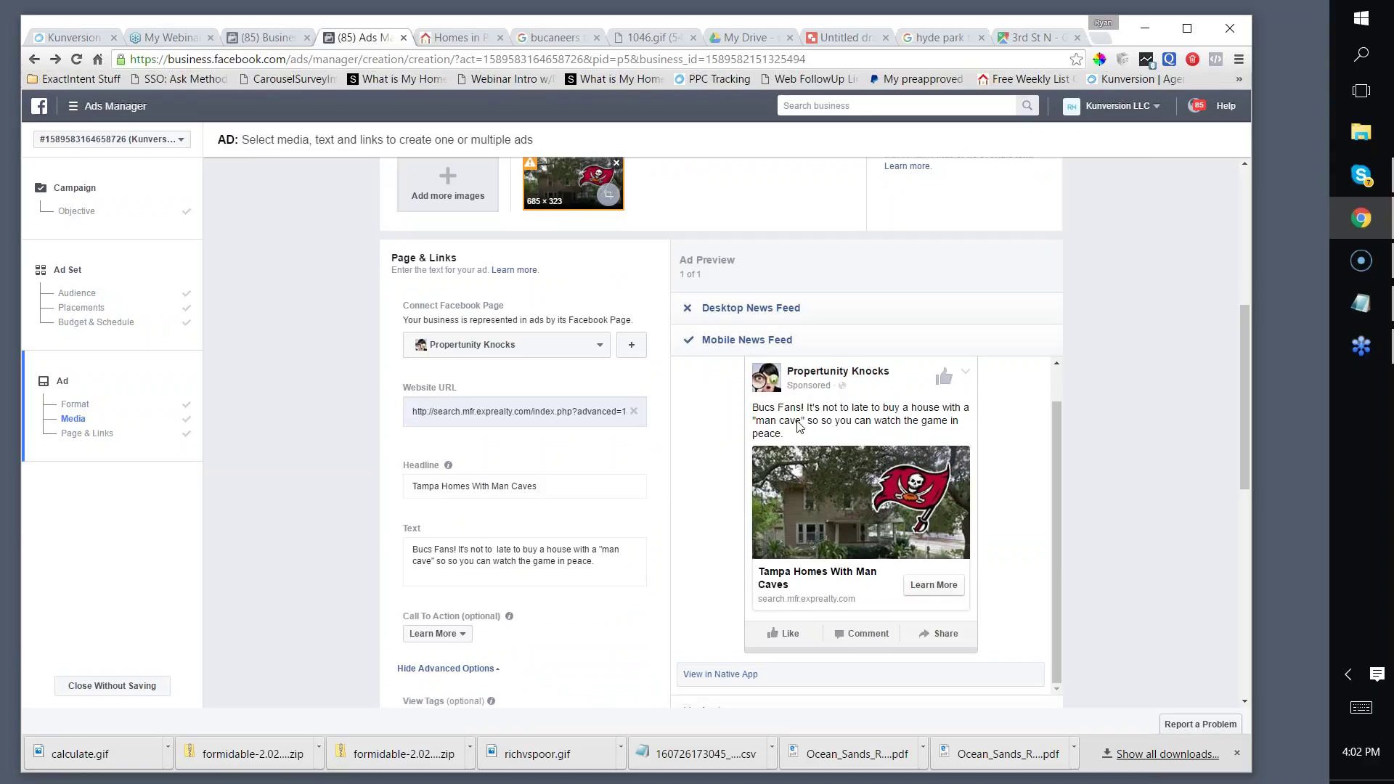
pyautogui.scroll(-1, 809, 425)
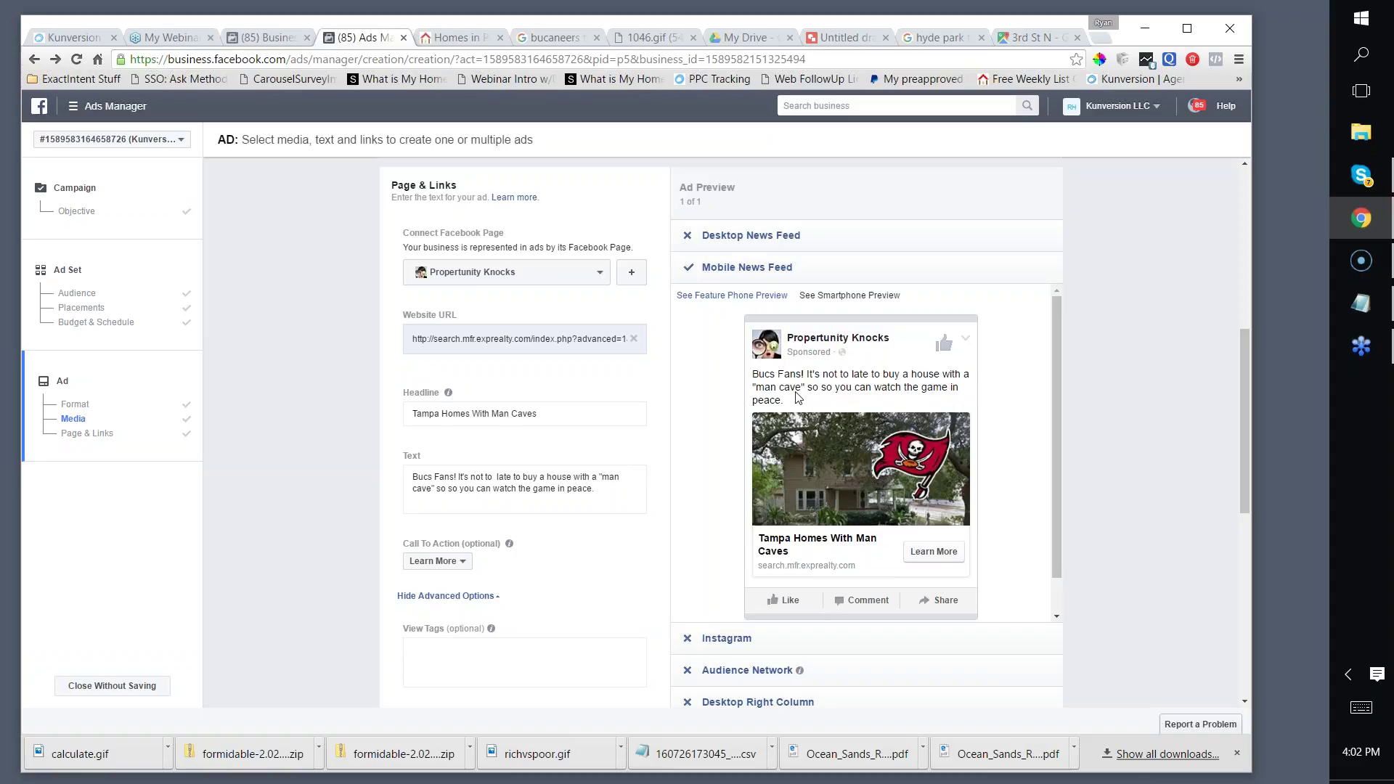
pyautogui.click(510, 491)
pyautogui.moveTo(534, 490); pyautogui.dragTo(620, 488)
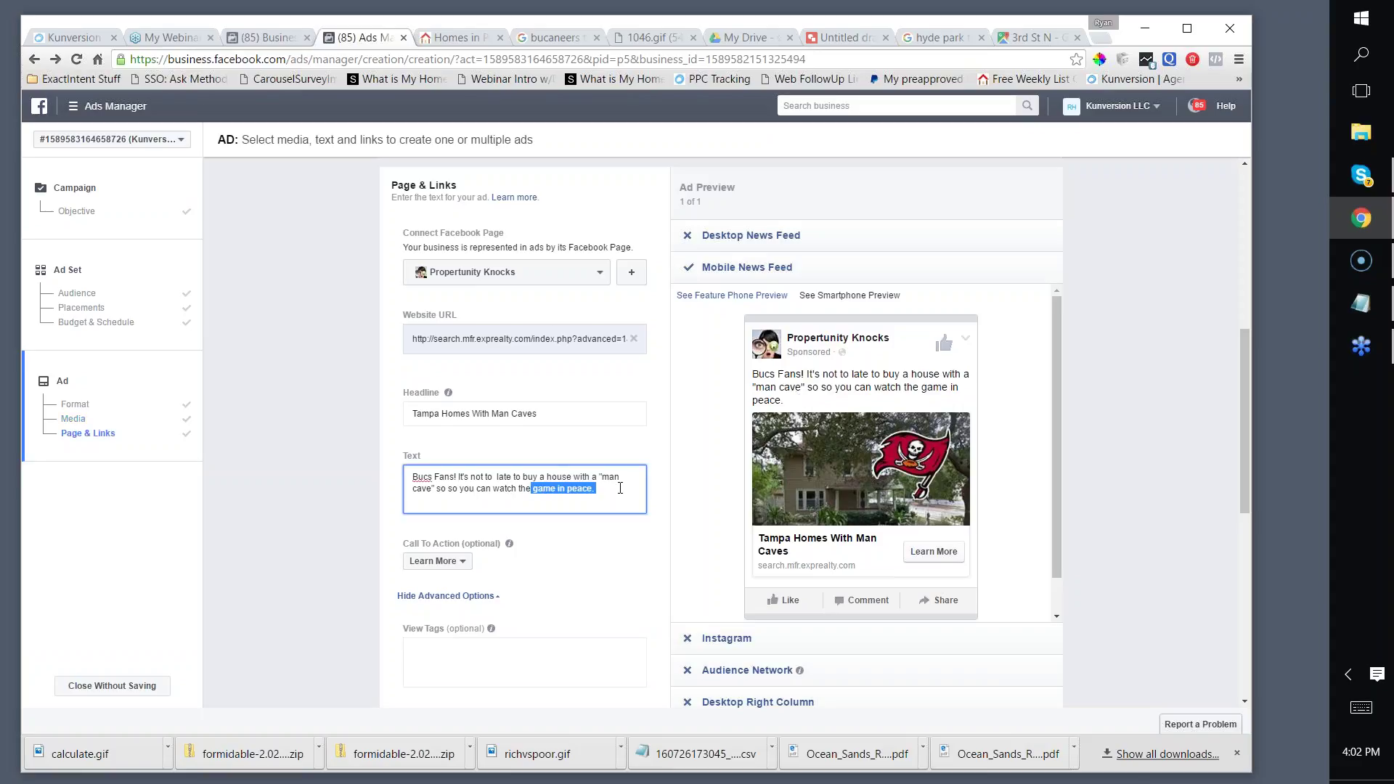
pyautogui.write('Bucs game in peace!')
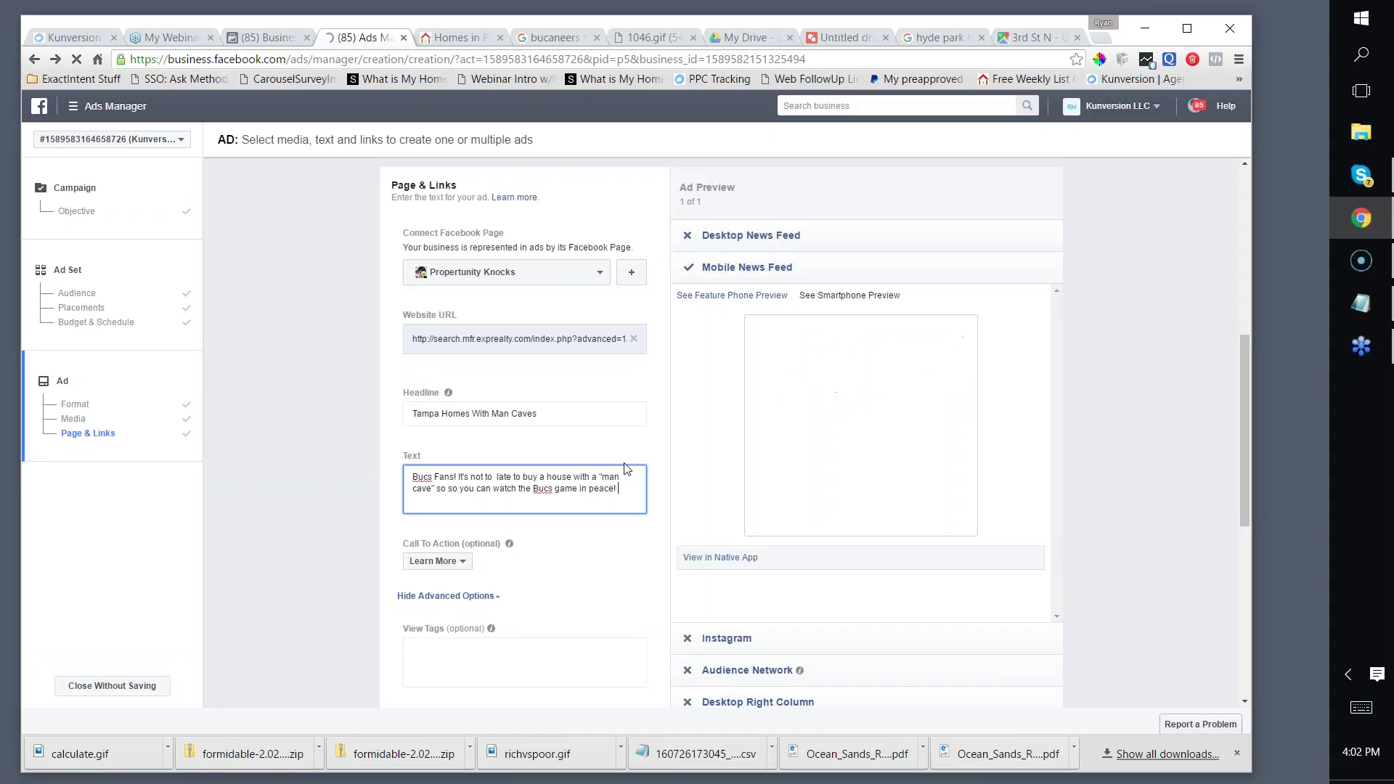
# Step: Scroll through the ad form to review the text and Mobile News Feed preview
pyautogui.scroll(-1, 624, 479)
pyautogui.scroll(1, 629, 468)
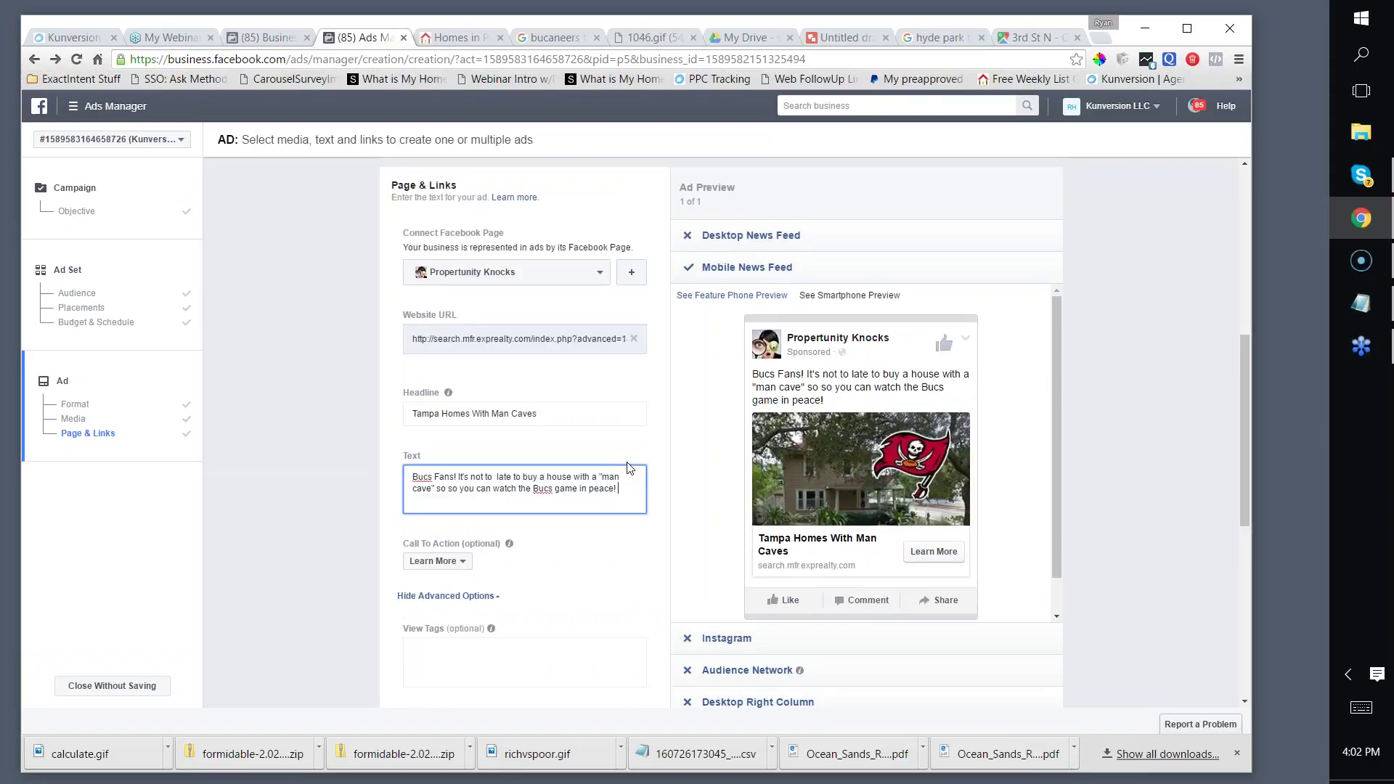
pyautogui.scroll(-5, 628, 468)
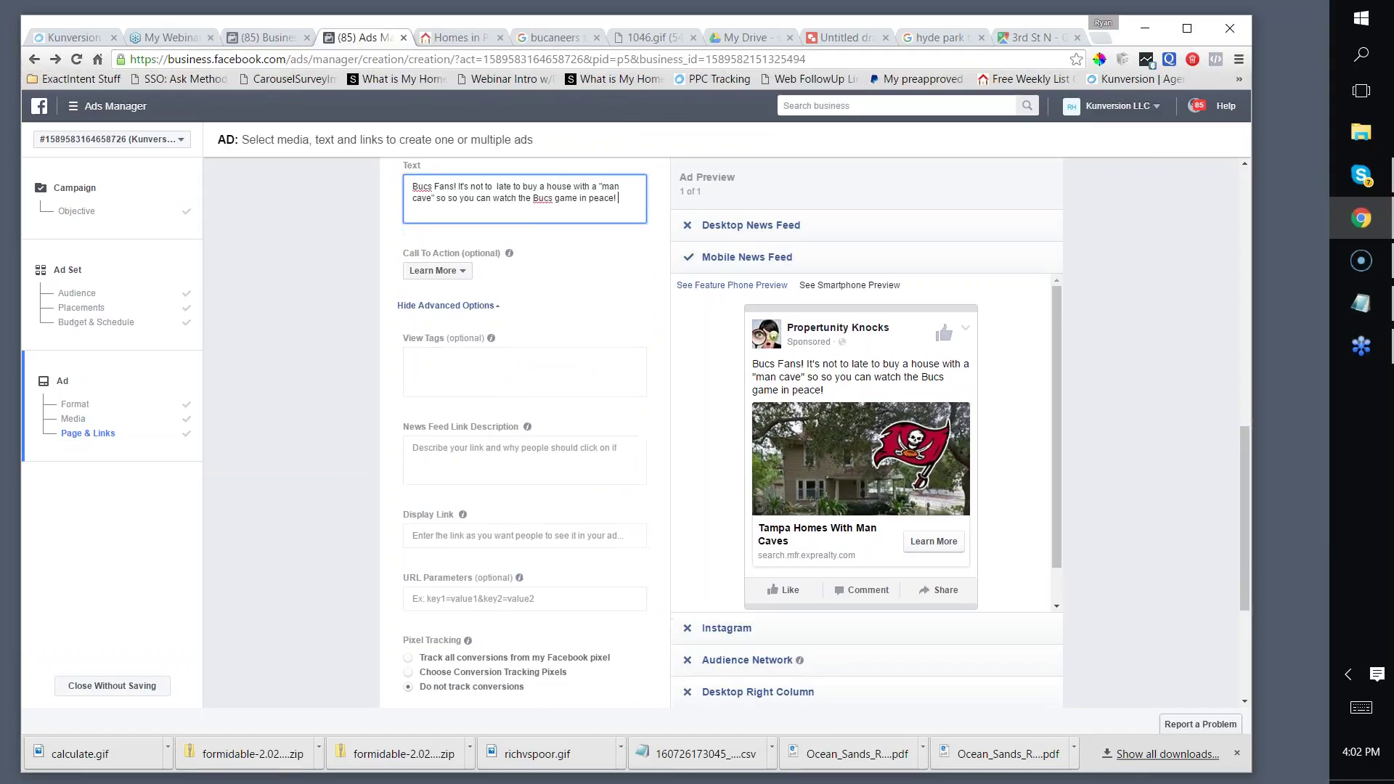
pyautogui.scroll(-3, 494, 501)
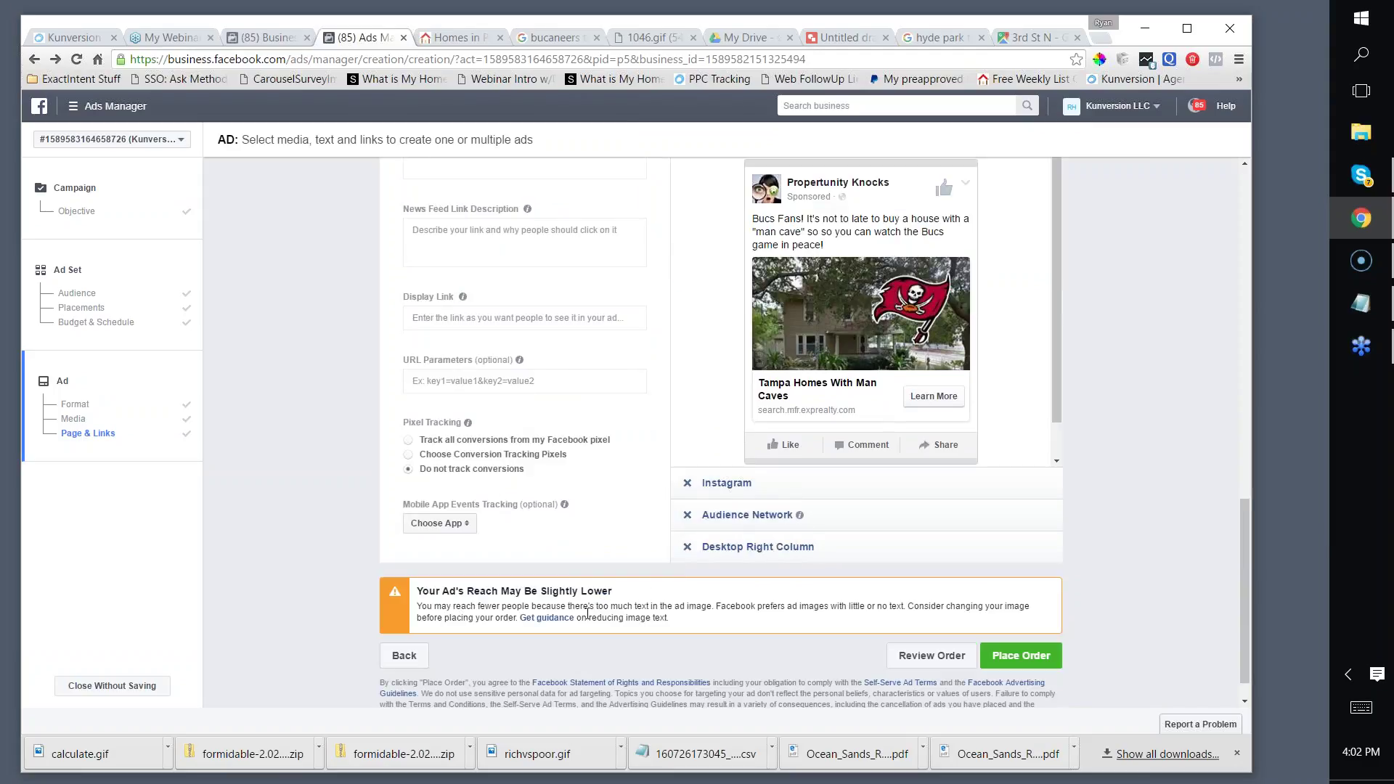
pyautogui.scroll(5, 670, 629)
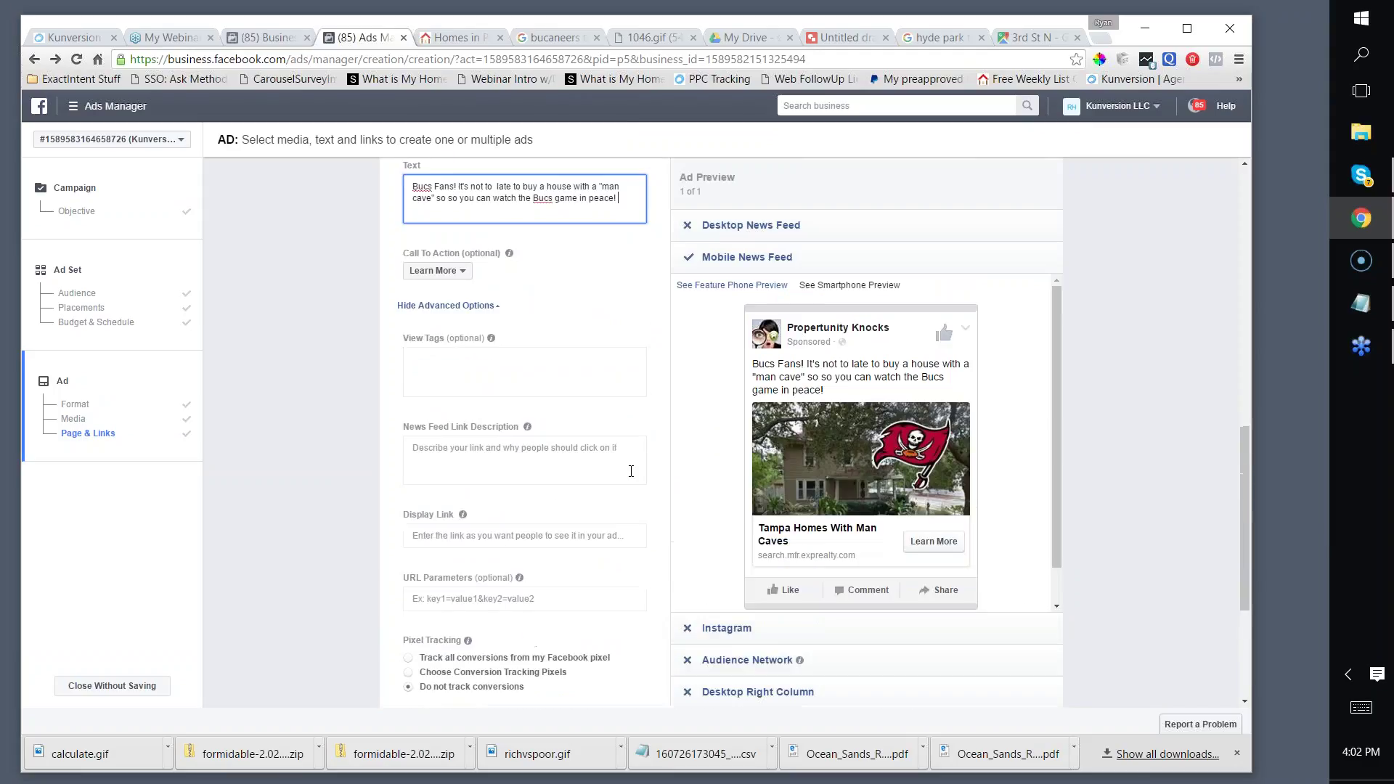
pyautogui.scroll(-6, 623, 476)
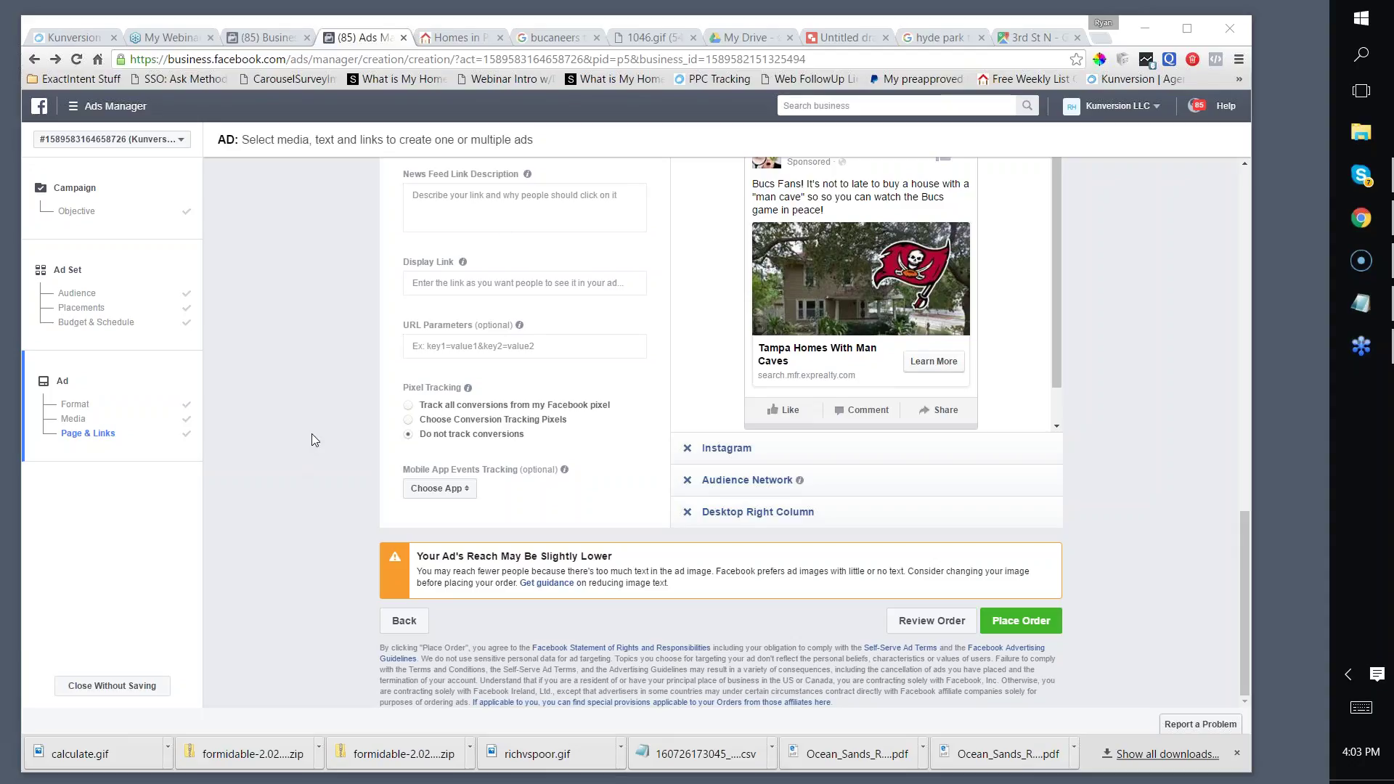
pyautogui.scroll(1, 556, 300)
pyautogui.scroll(-1, 574, 286)
pyautogui.scroll(3, 600, 268)
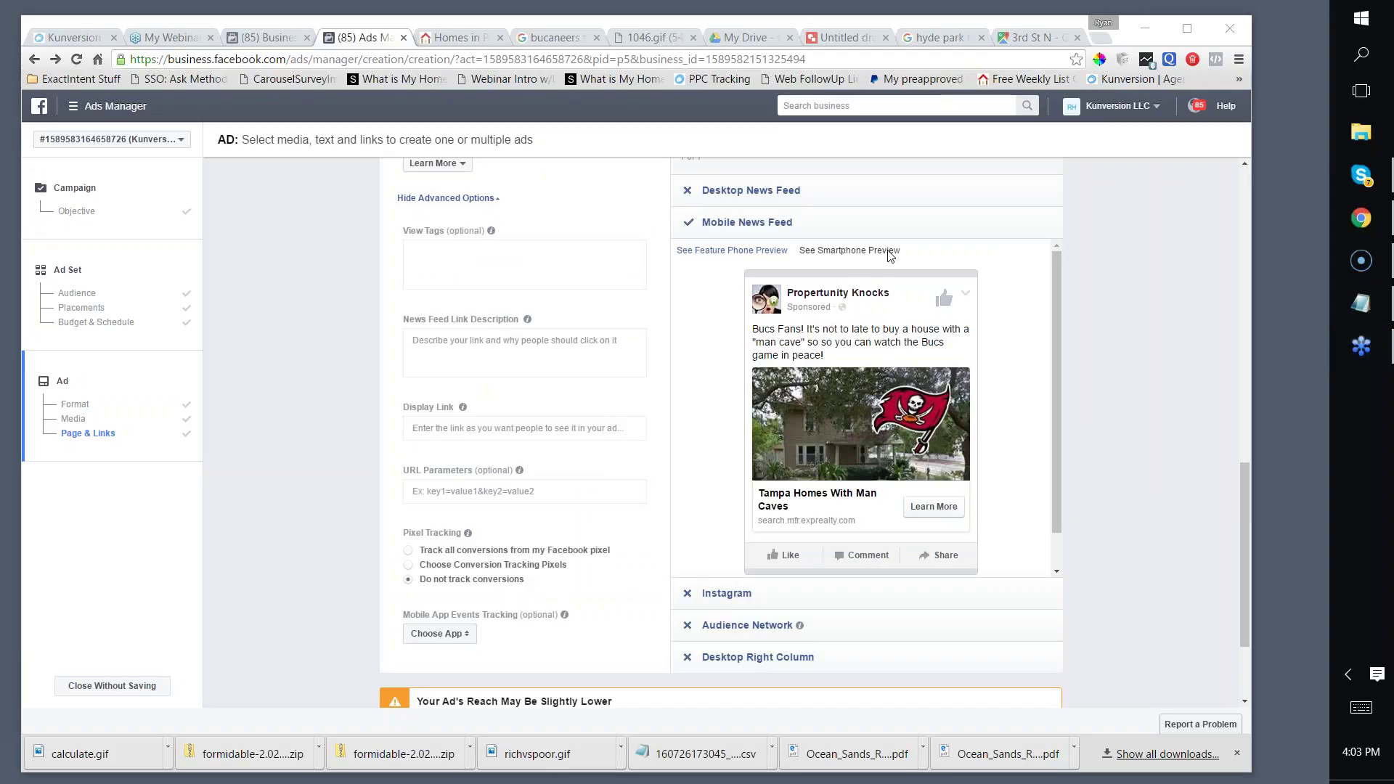
pyautogui.scroll(-2, 1126, 264)
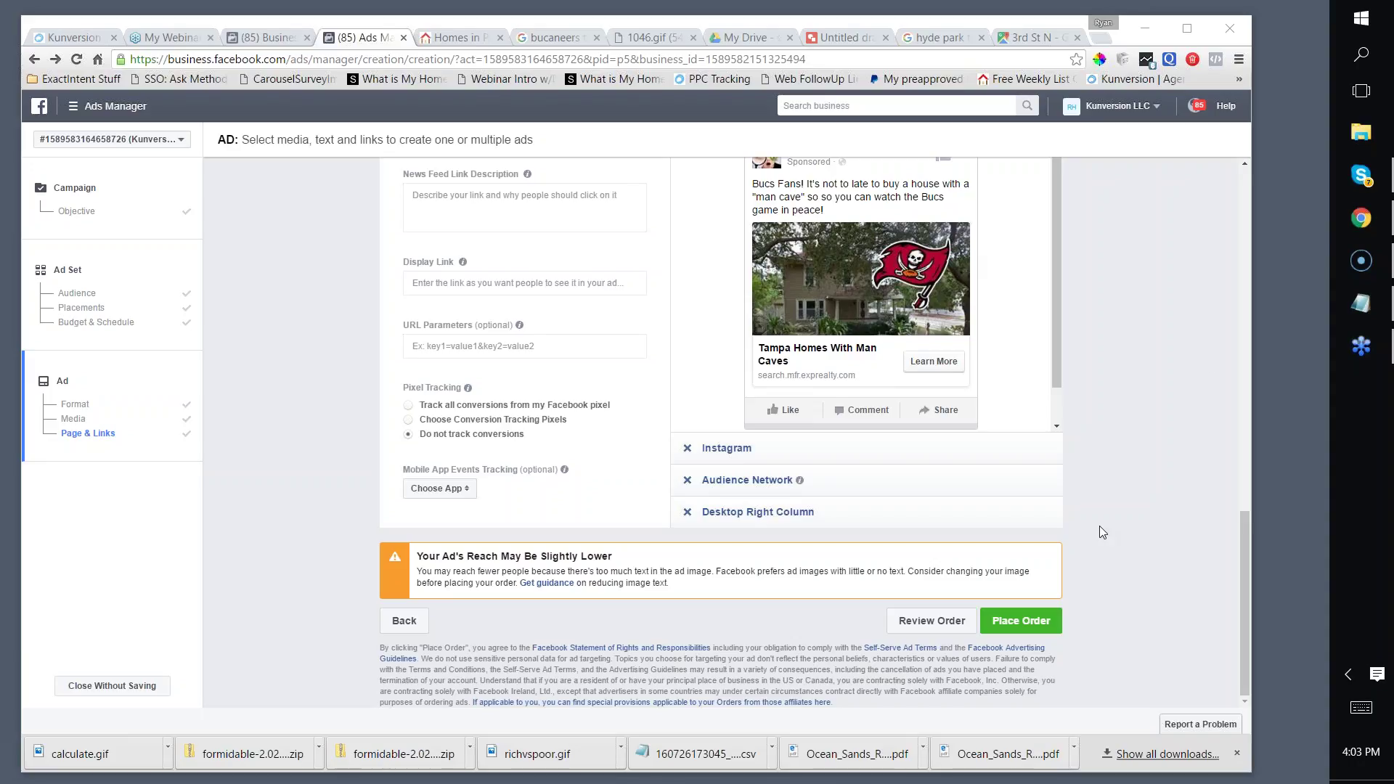
pyautogui.scroll(-1, 1015, 407)
pyautogui.scroll(10, 1152, 317)
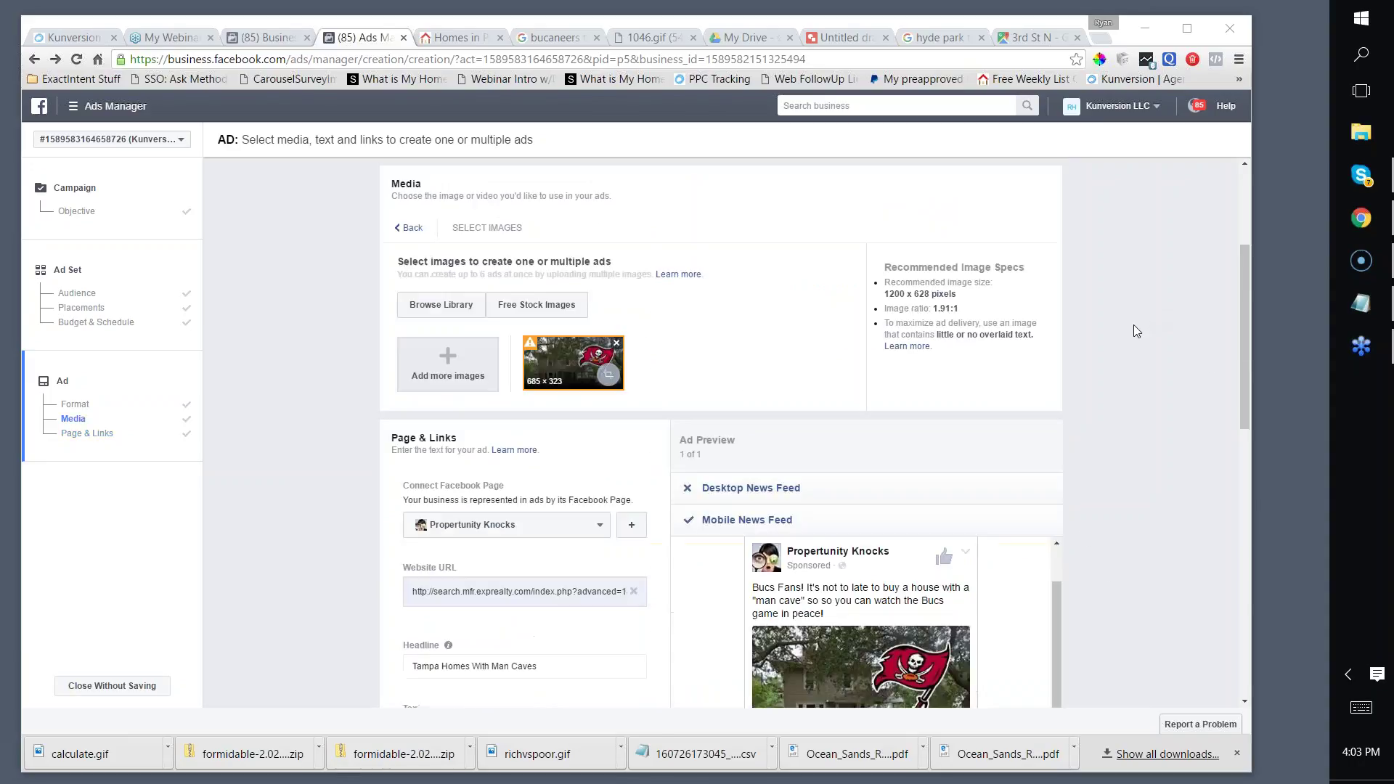
pyautogui.scroll(-6, 1100, 309)
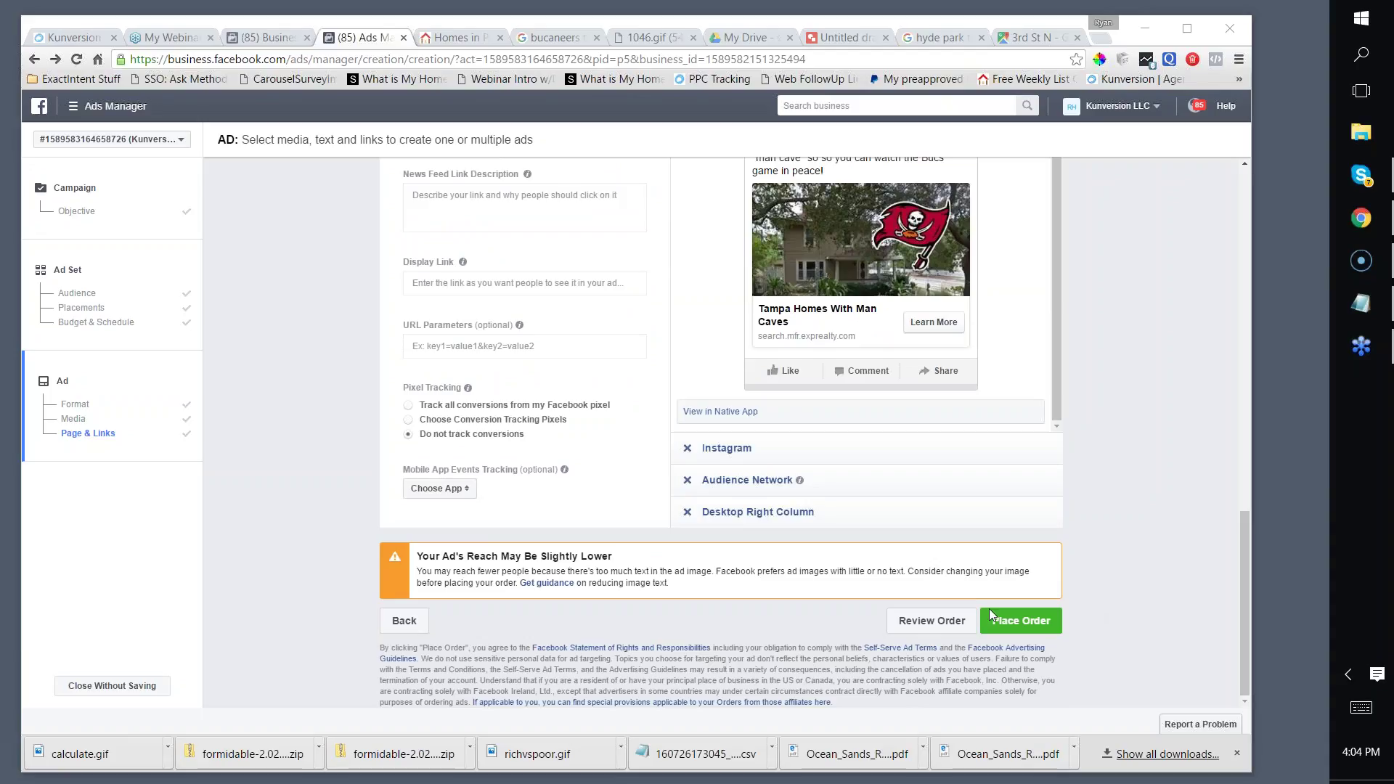
# Step: Place the ad order and continue to the Tampa Bay Bucs Relevance Test campaign
pyautogui.click(1020, 620)
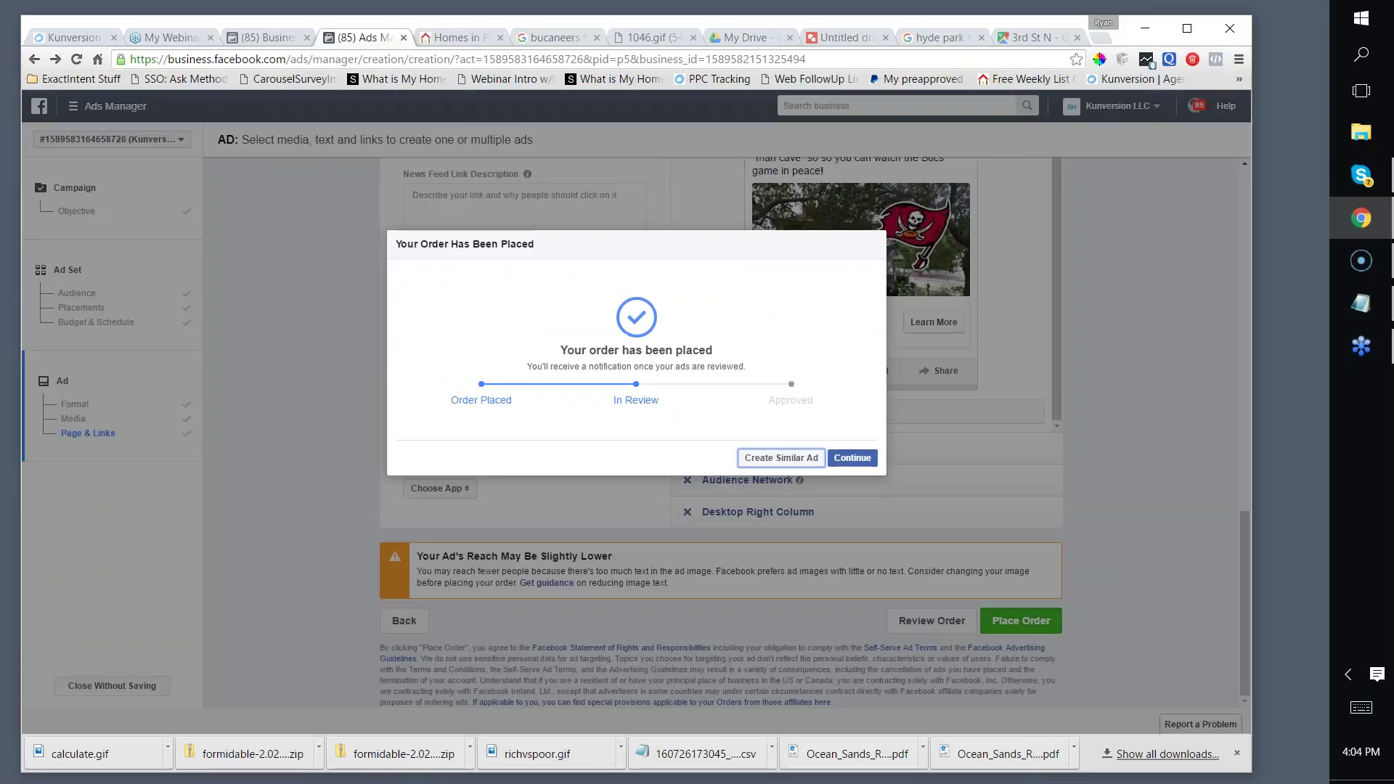
pyautogui.click(852, 456)
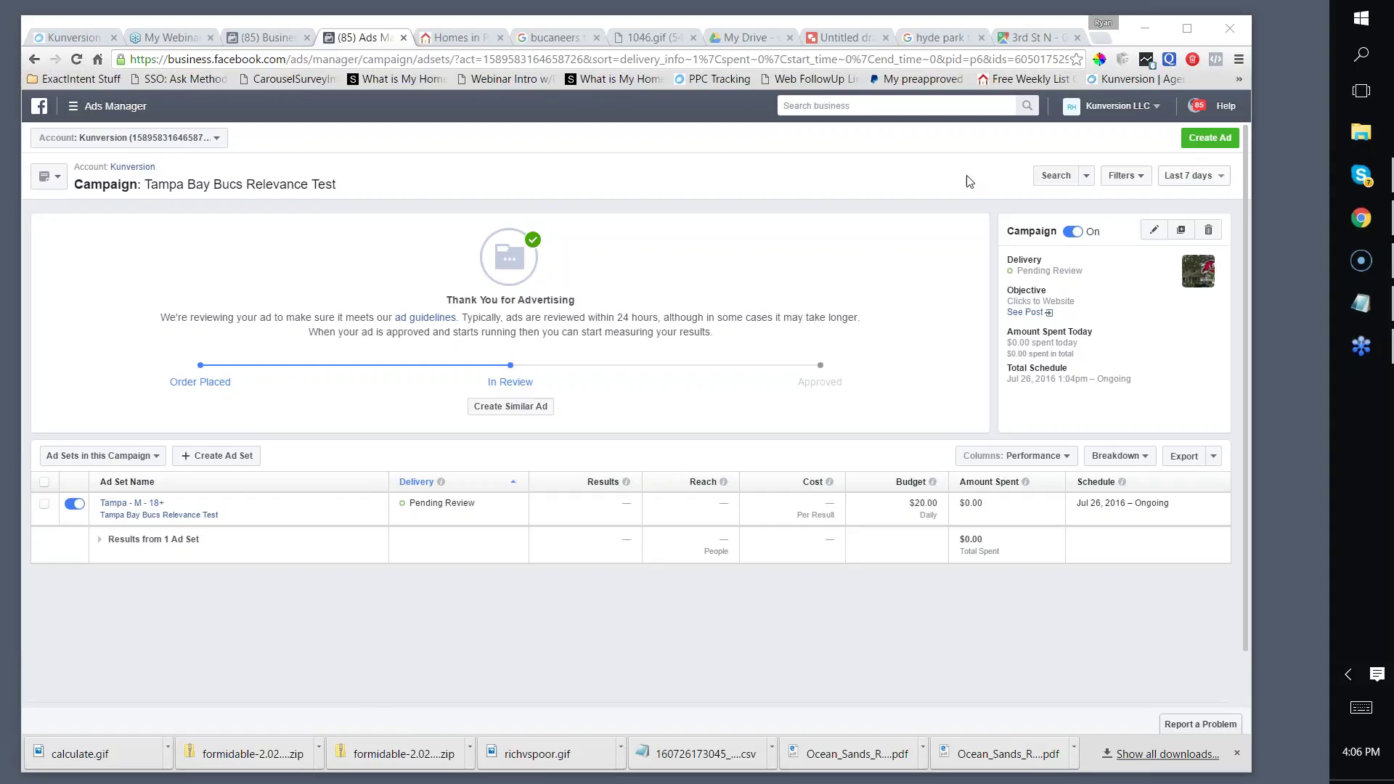
# Step: Open the Carousel Landers Test campaign and show Performance and Clicks columns for its ad sets
pyautogui.click(138, 167)
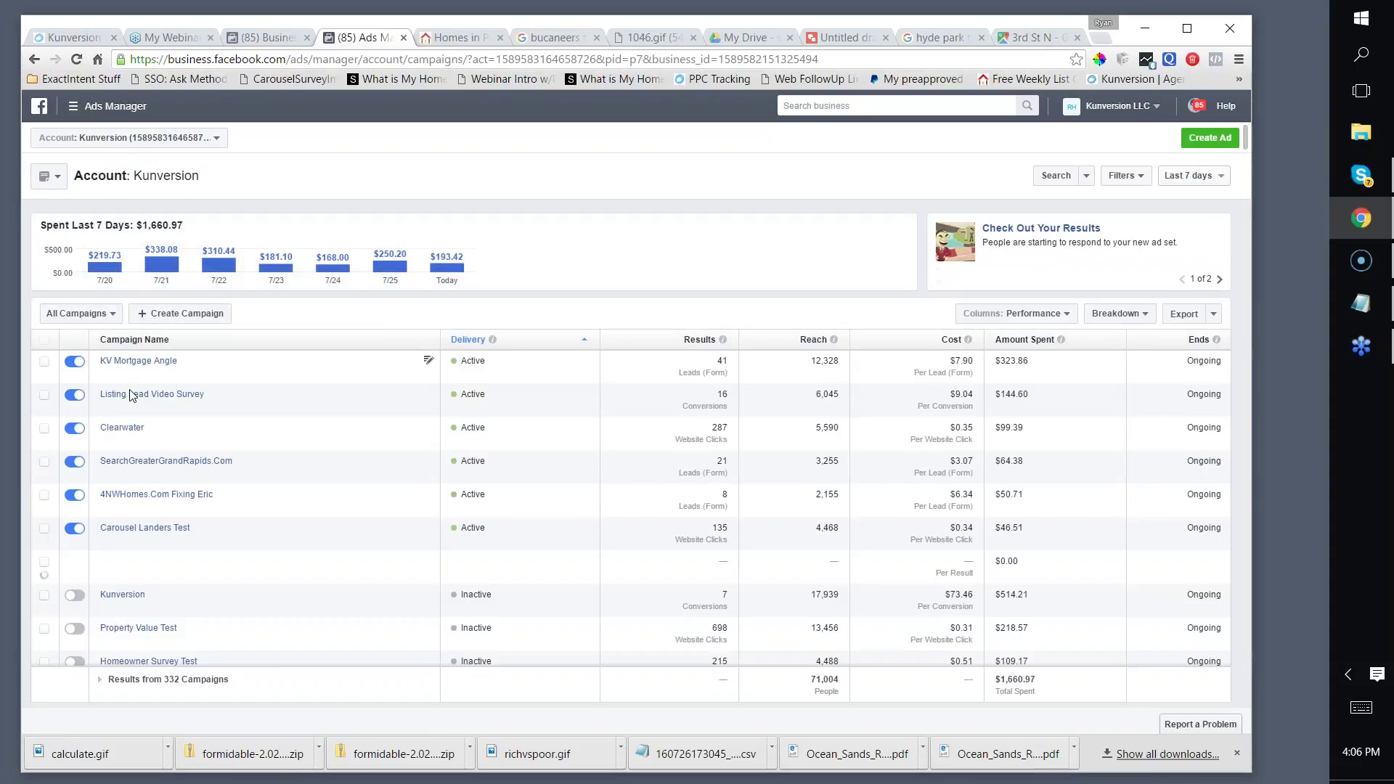
pyautogui.scroll(-1, 172, 494)
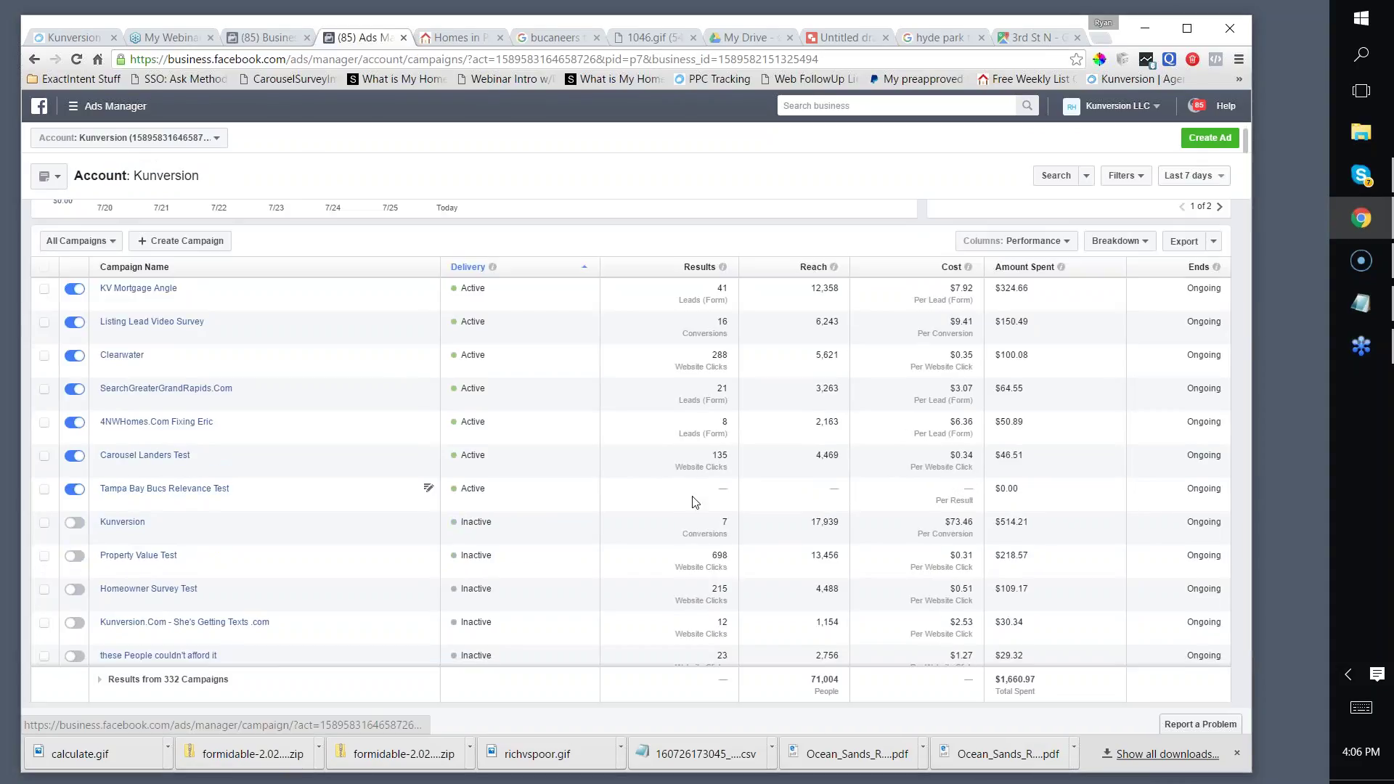
pyautogui.click(145, 455)
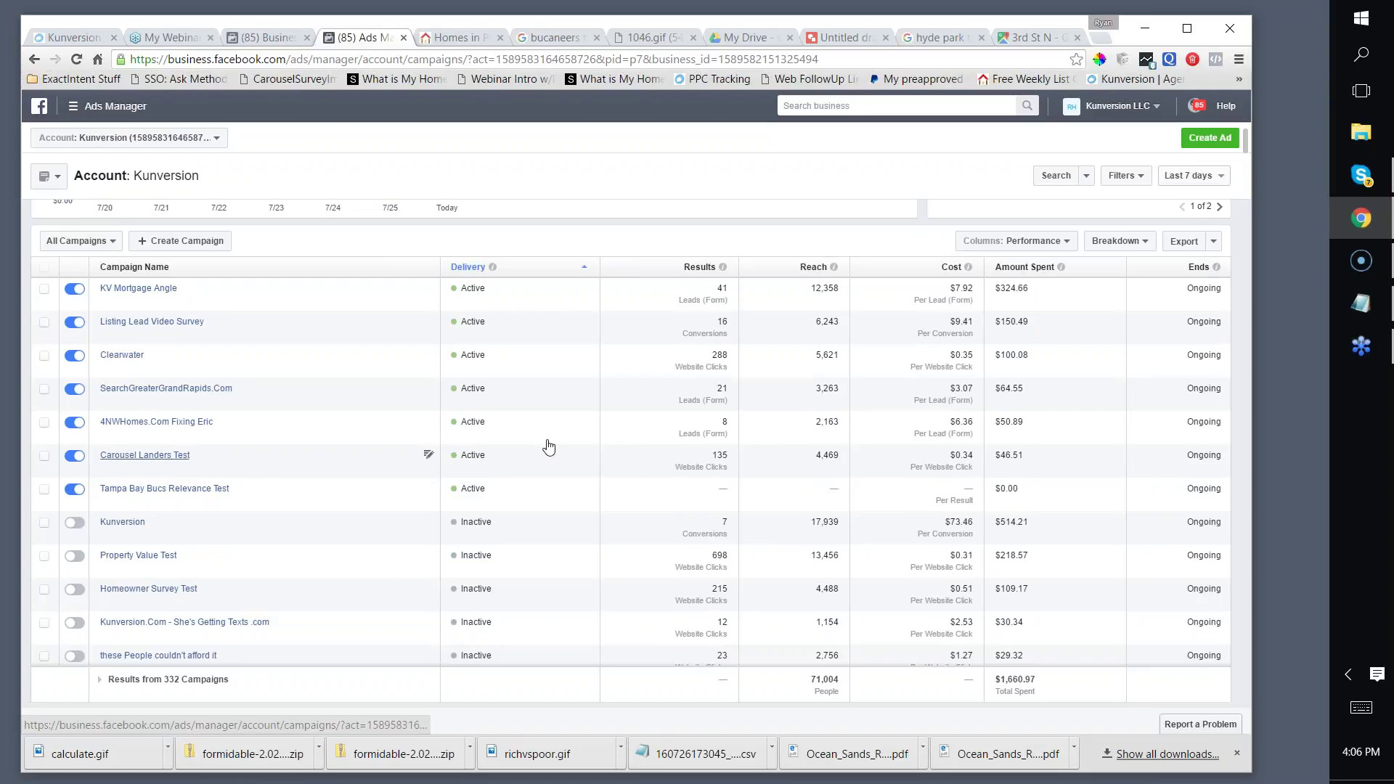
pyautogui.scroll(-1, 771, 365)
pyautogui.moveTo(1122, 422)
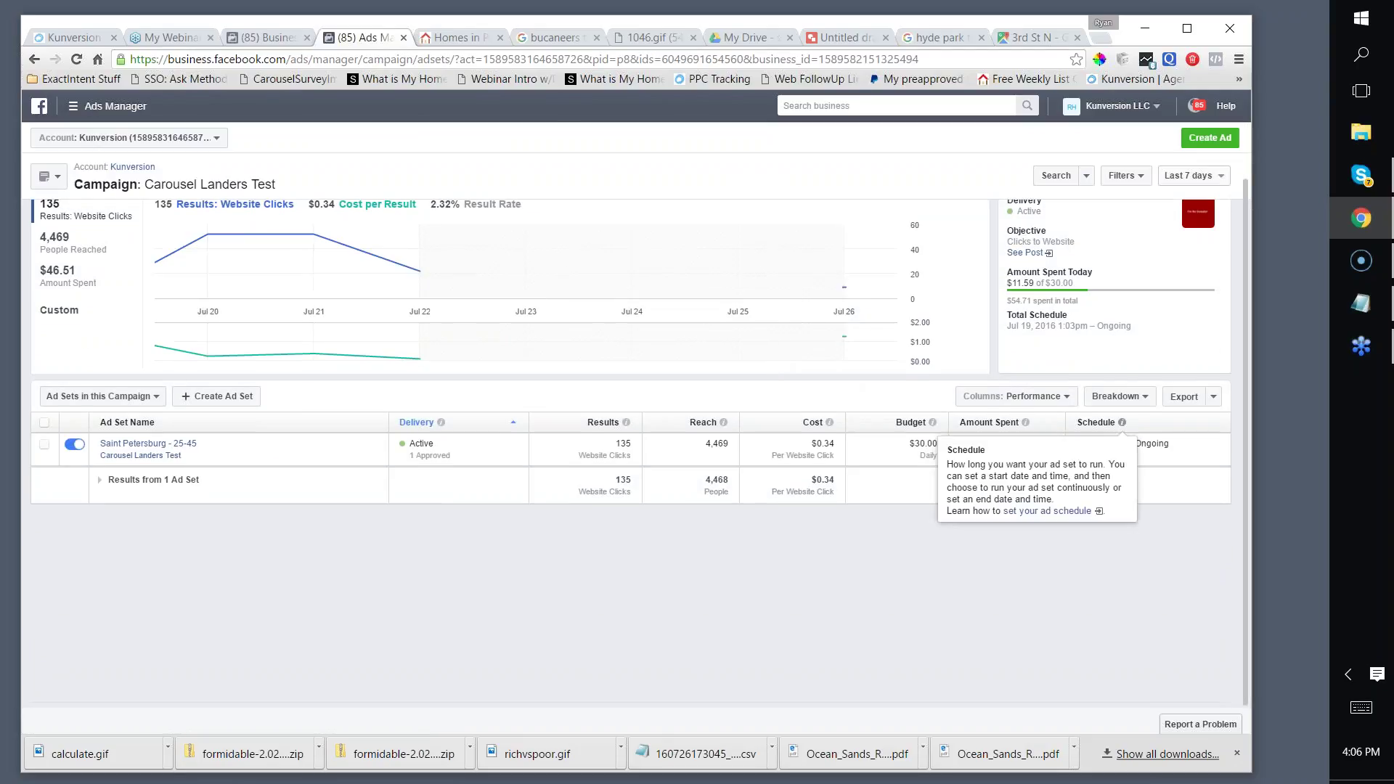
pyautogui.click(1001, 398)
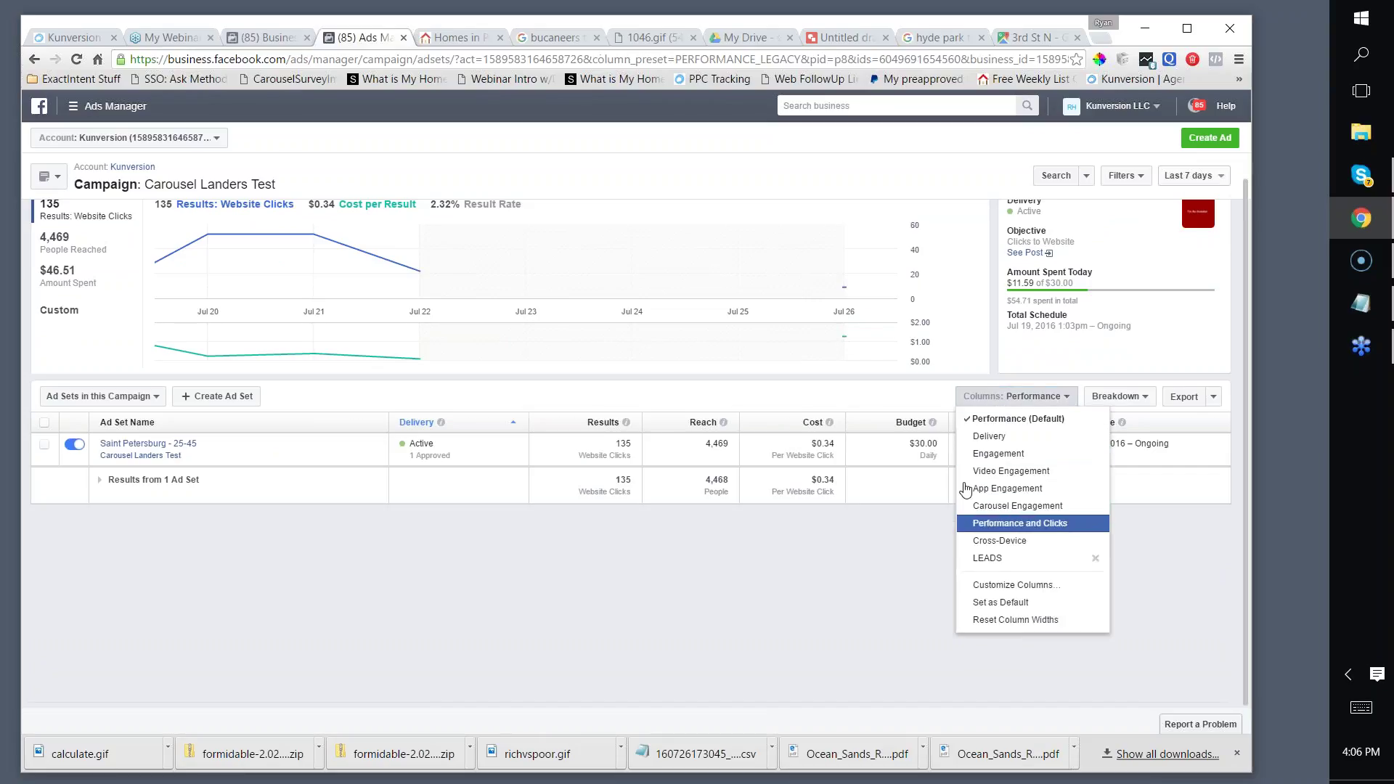
pyautogui.click(1008, 524)
pyautogui.moveTo(817, 508); pyautogui.dragTo(715, 513)
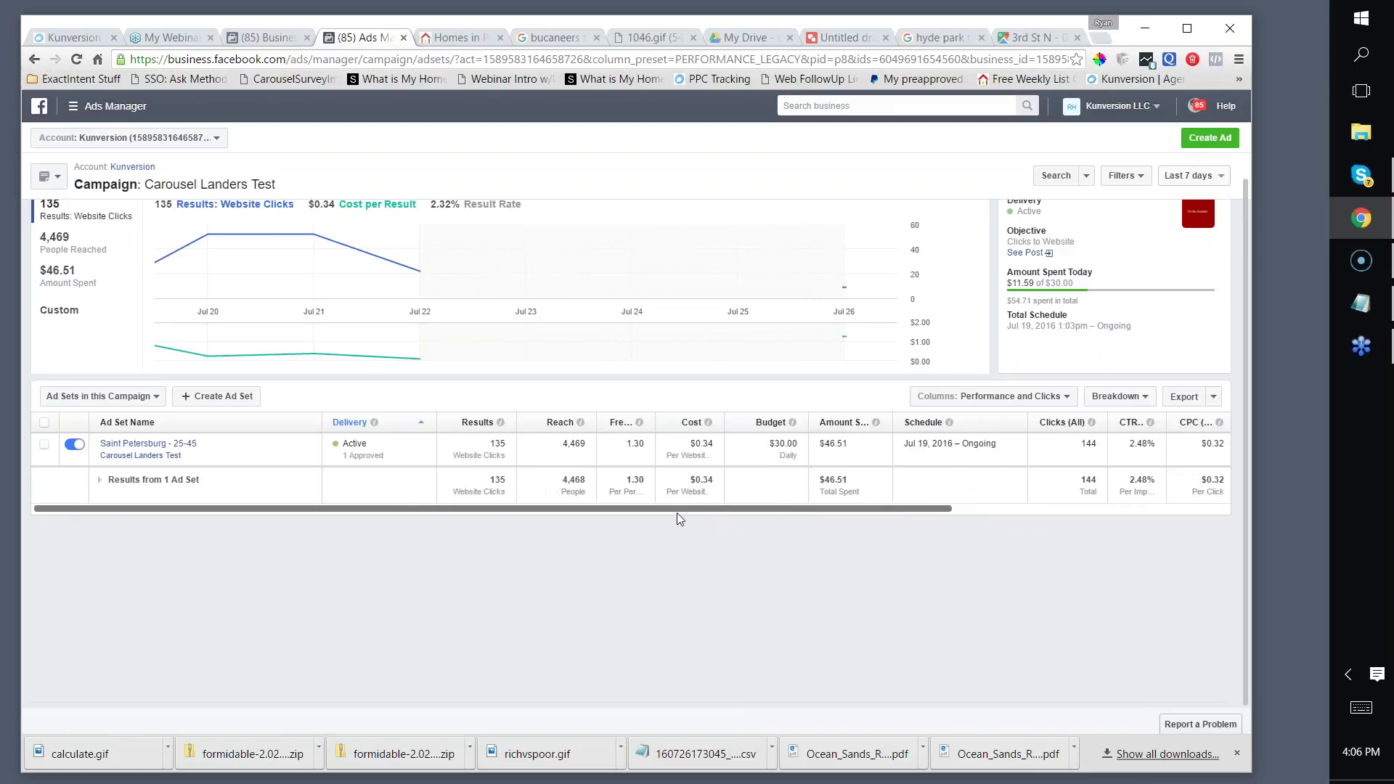
# Step: Open the Saint Petersburg - 25-45 ad set, check its relevance score of 3, and return to the listings
pyautogui.scroll(2, 145, 493)
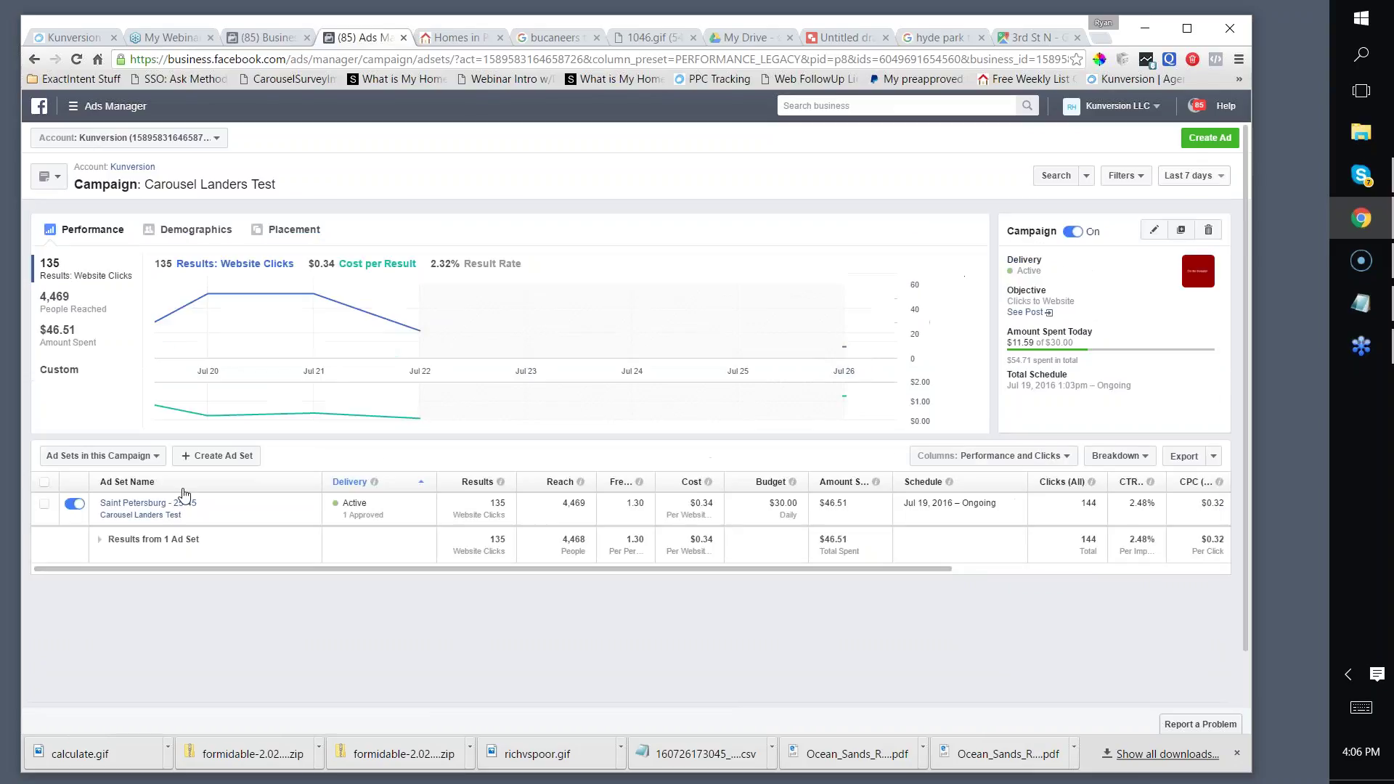
pyautogui.click(170, 505)
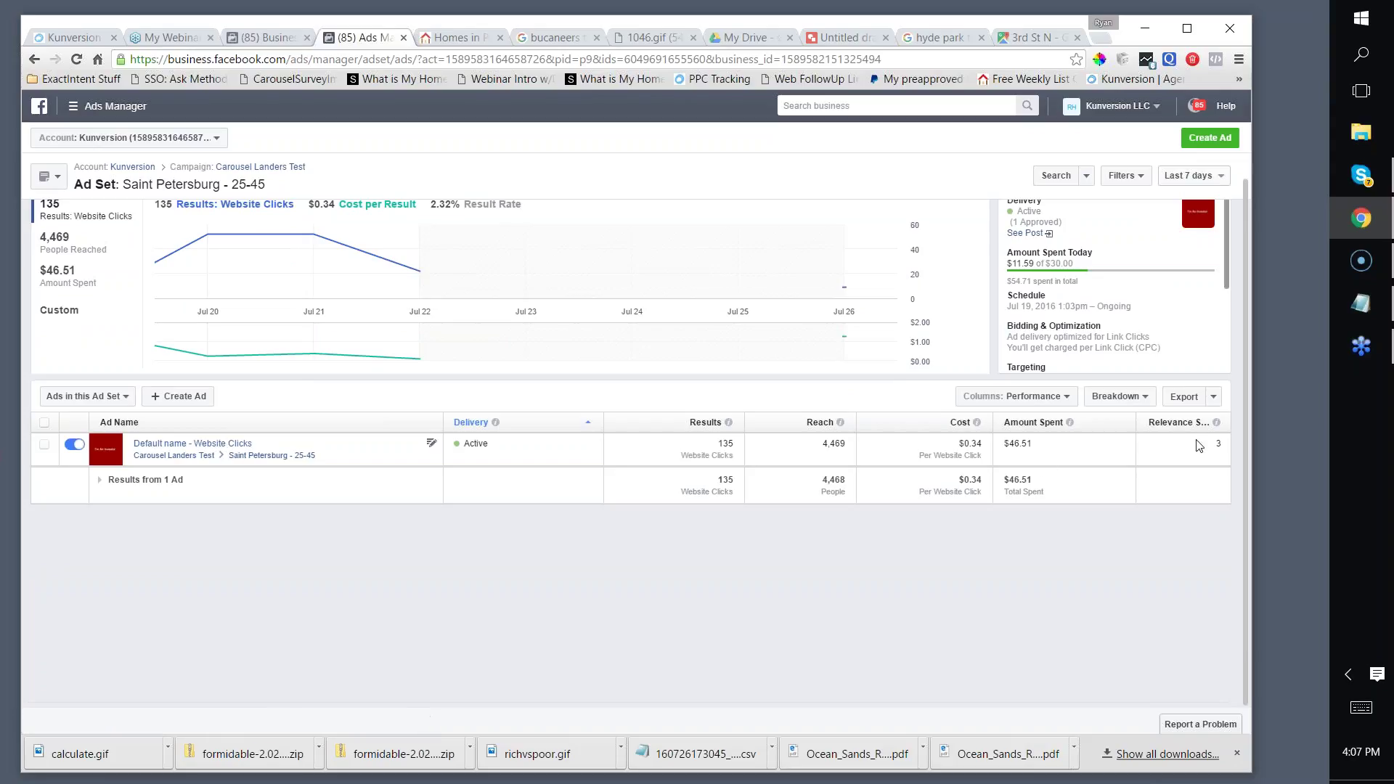
pyautogui.doubleClick(1218, 443)
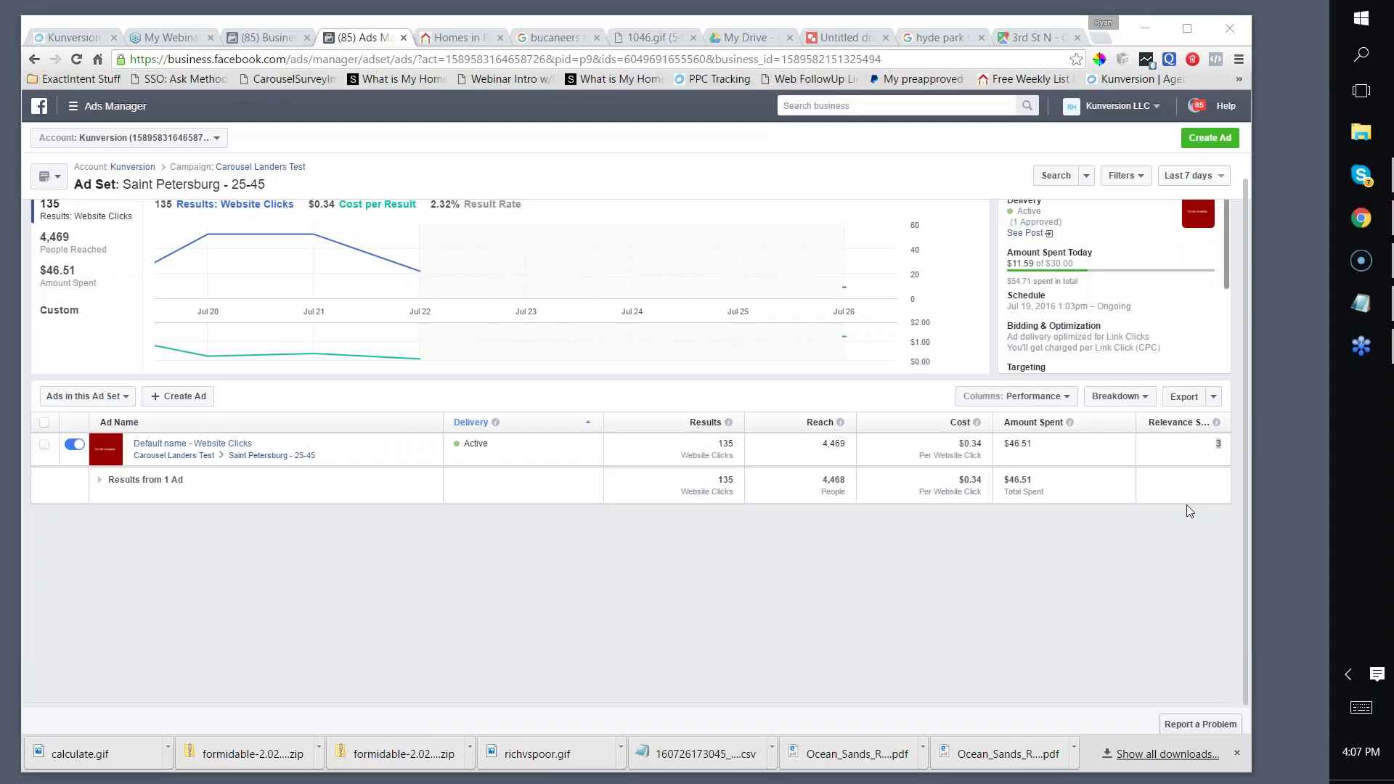
pyautogui.click(440, 36)
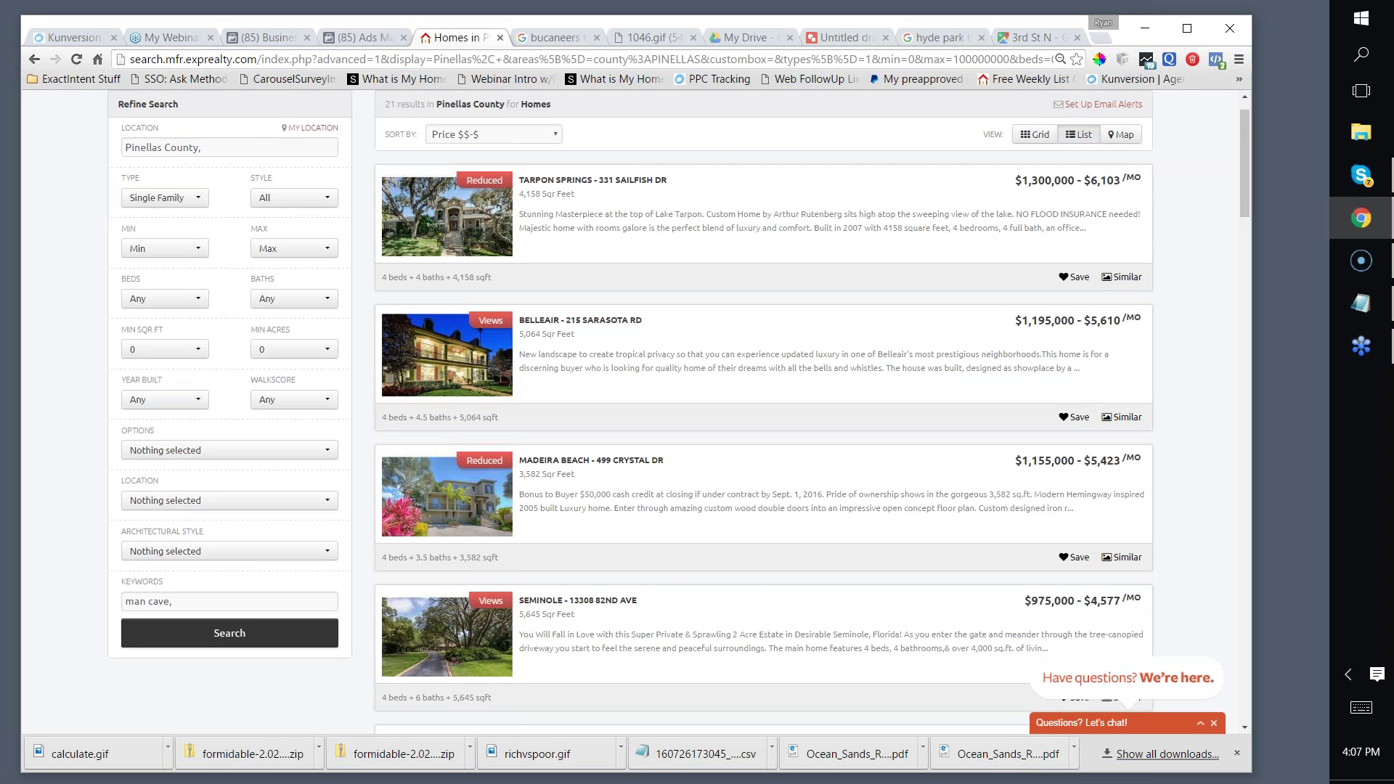
# Step: Switch to Kunversion's Active Leads page and scroll the sidebar toward Landing Page
pyautogui.click(81, 39)
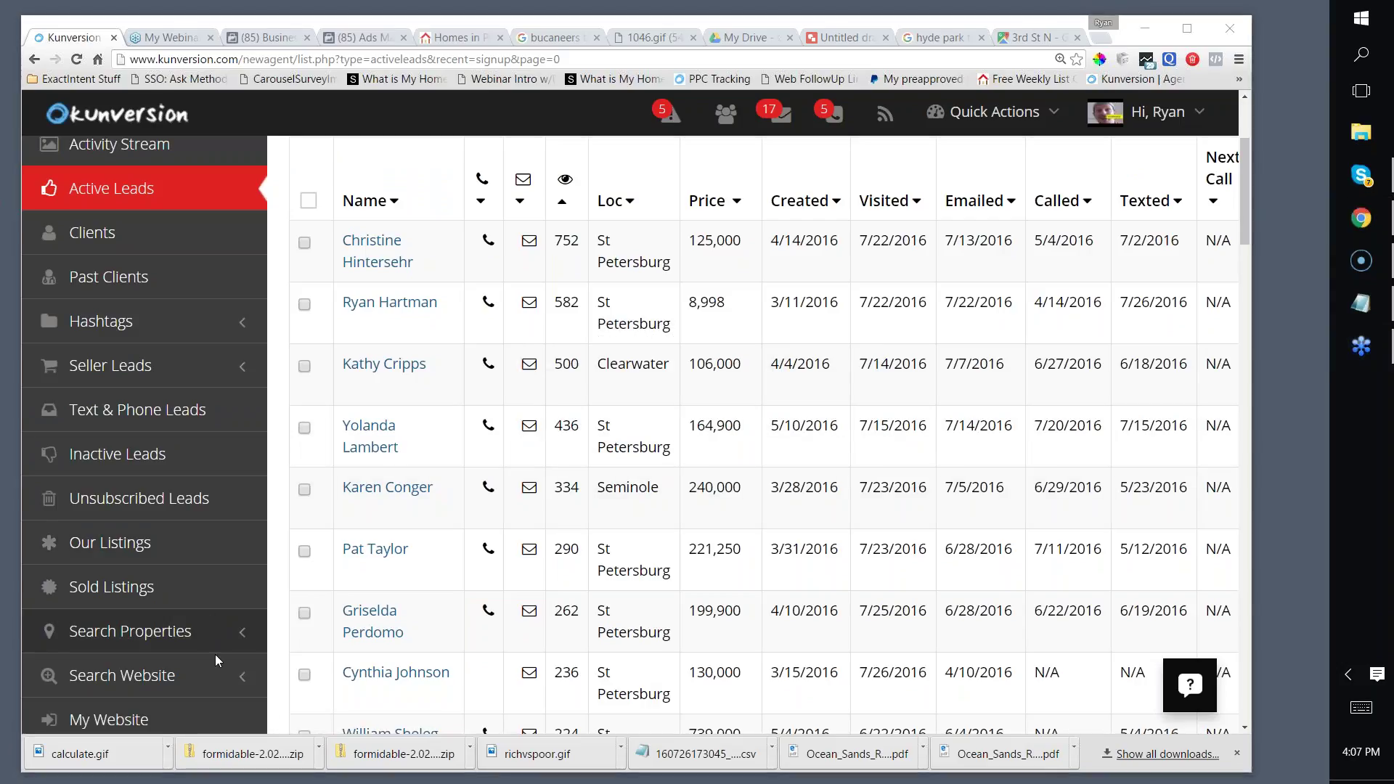
pyautogui.scroll(-6, 177, 523)
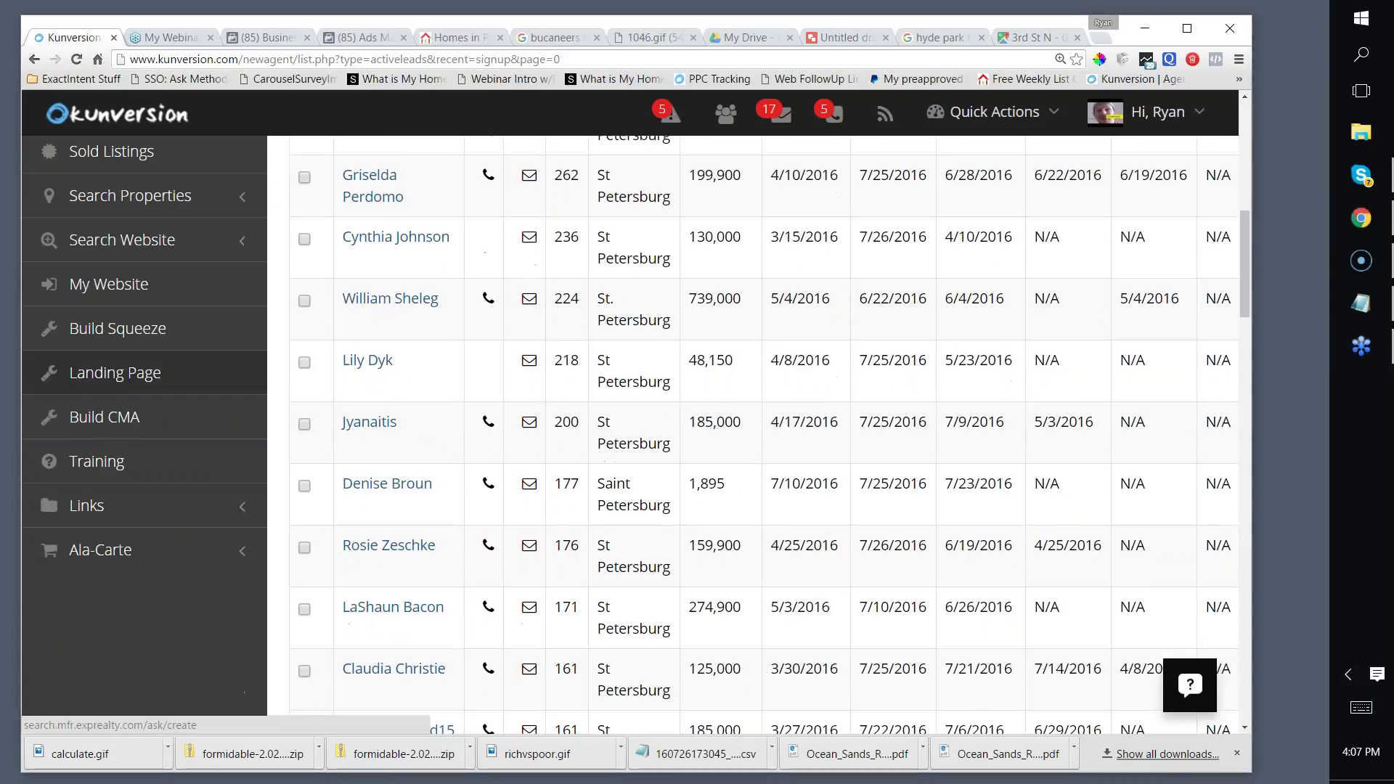
# Step: Open the Landing Page builder and set the submit button text to 'See The List Now'
pyautogui.click(171, 516)
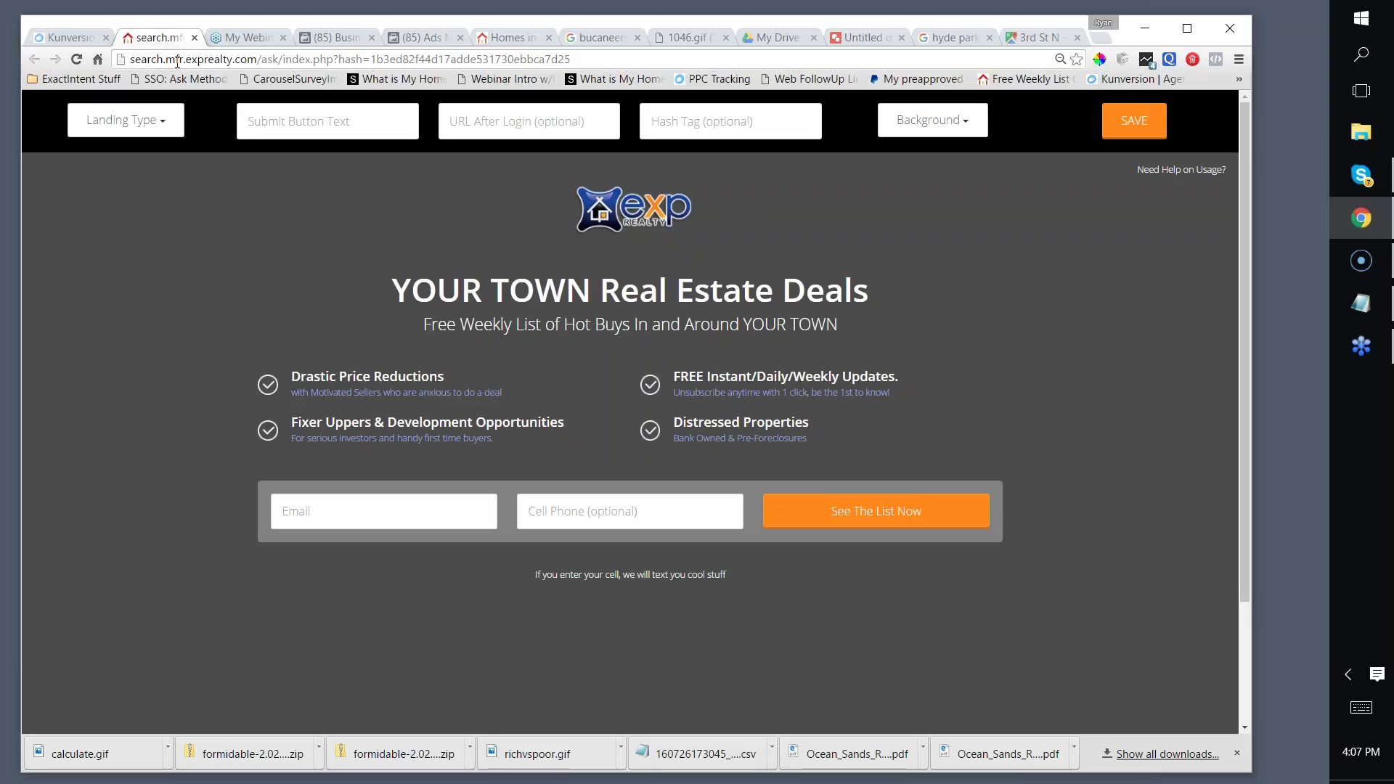
pyautogui.click(315, 129)
pyautogui.write('See The List Now')
# Step: Grab the Pinellas man-cave listings search address from the eXp Realty tab
pyautogui.press('Tab')
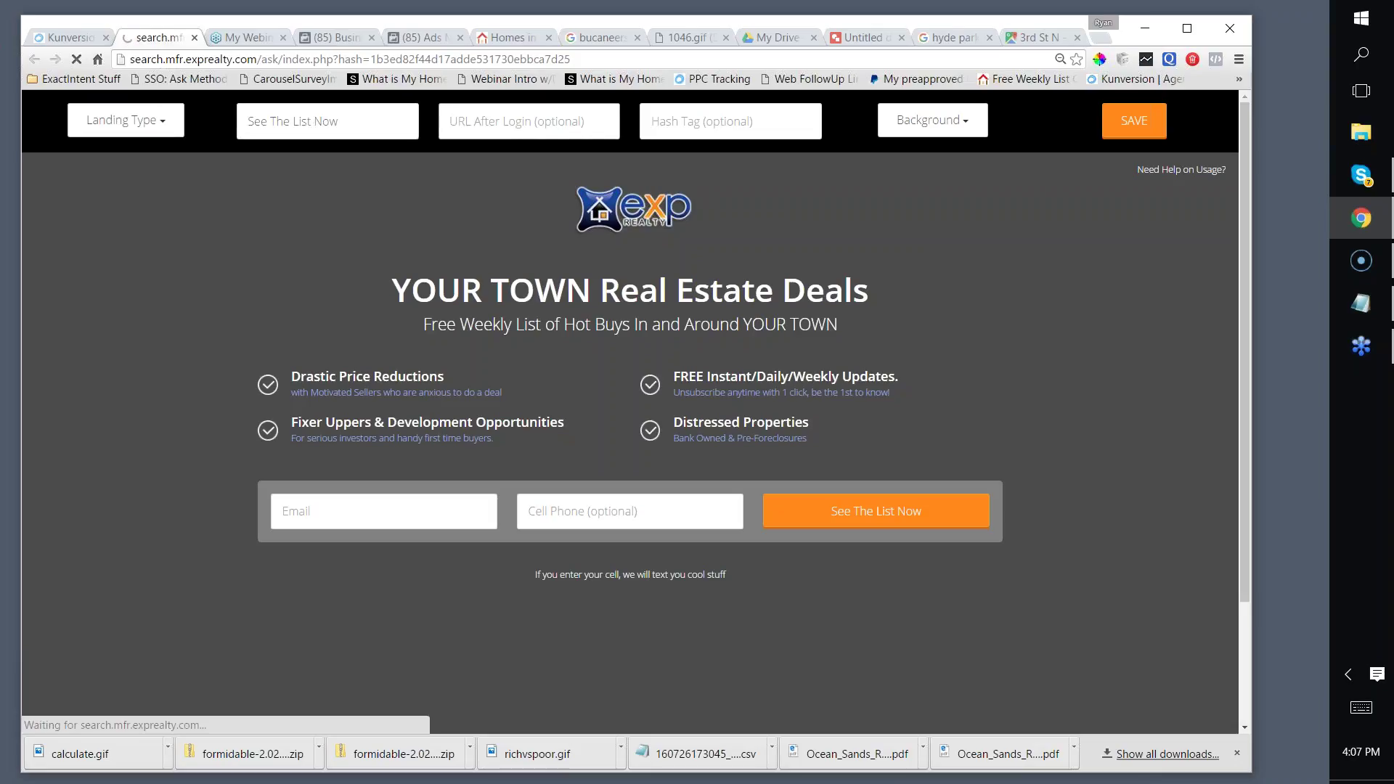
pyautogui.click(525, 40)
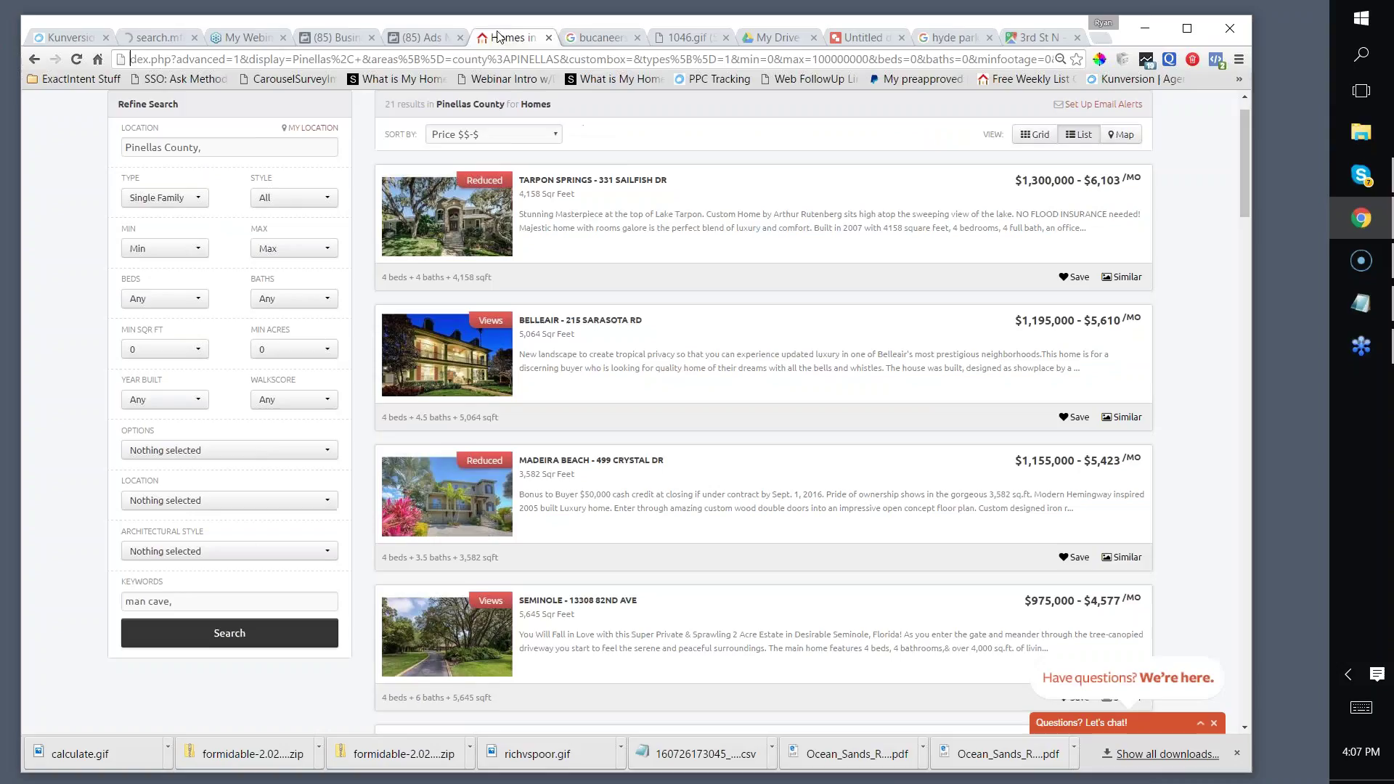
pyautogui.rightClick(444, 60)
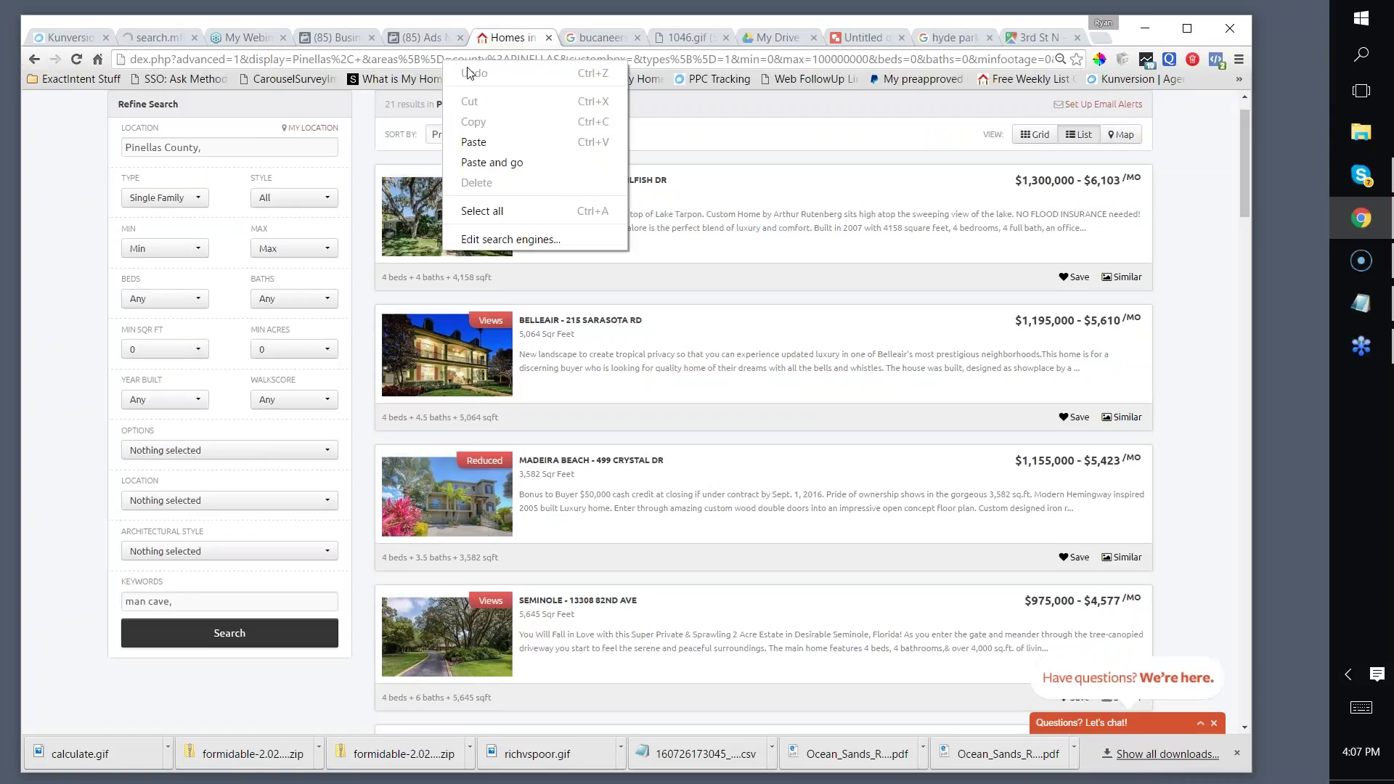
pyautogui.click(650, 57)
pyautogui.click(652, 57)
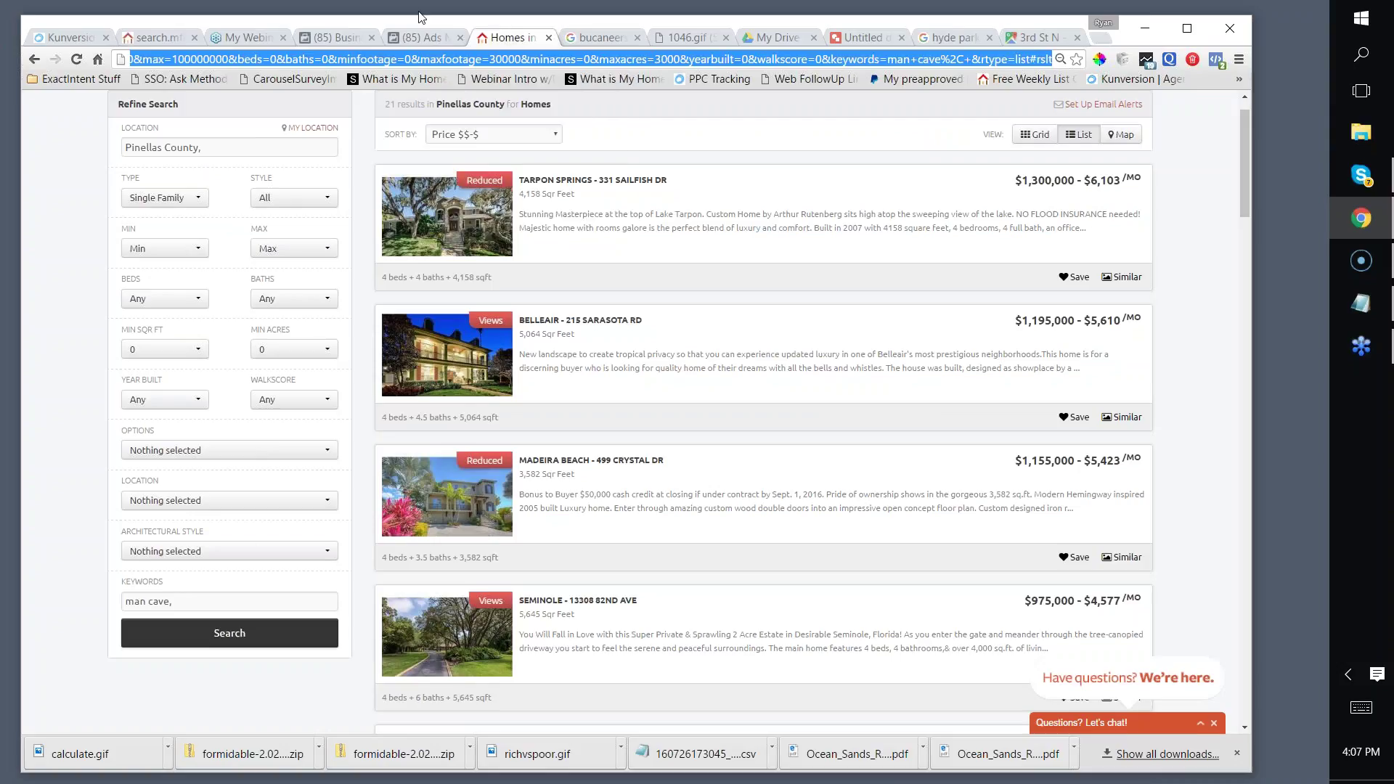
pyautogui.click(245, 38)
pyautogui.click(142, 38)
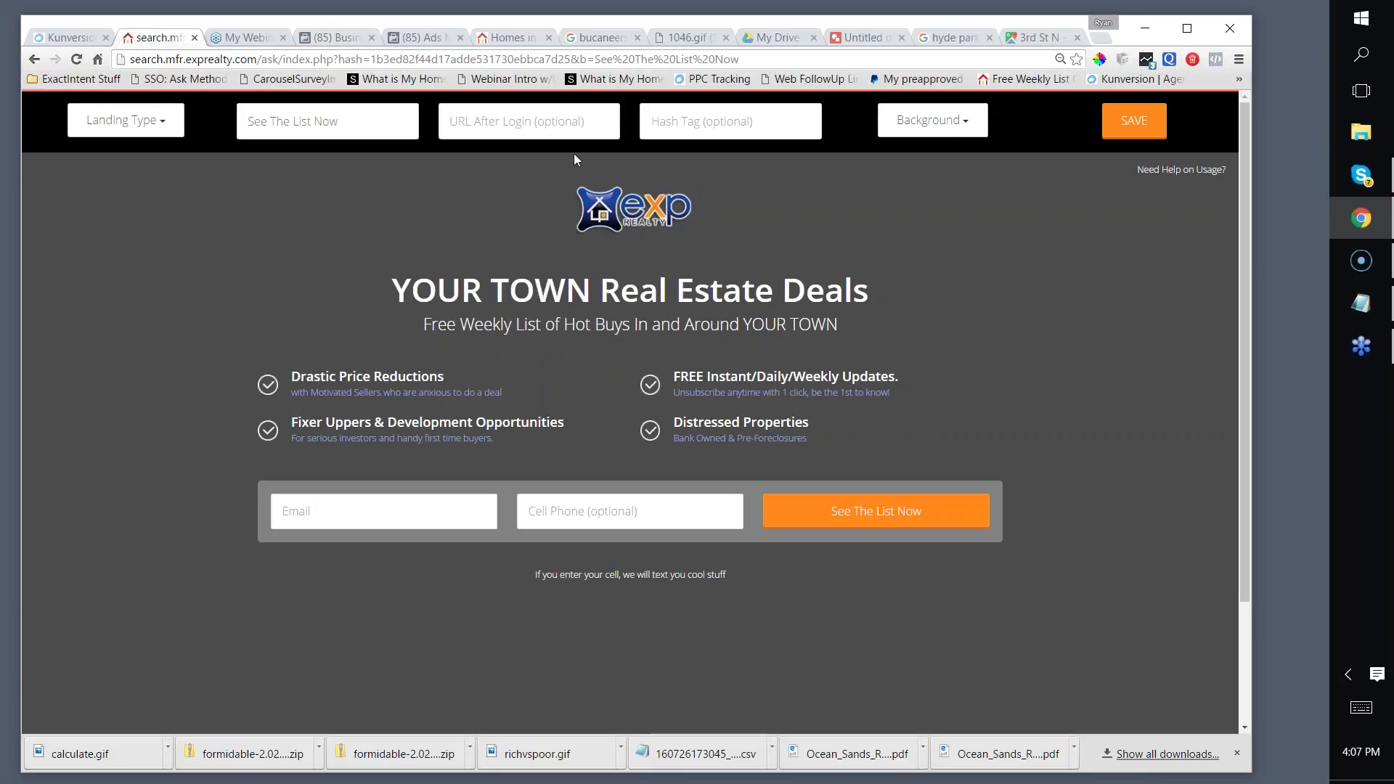
# Step: Paste the listings address as the URL After Login and enter hashtag #mancave
pyautogui.click(544, 122)
pyautogui.hotkey('ctrl', 'v')
pyautogui.press('Return')
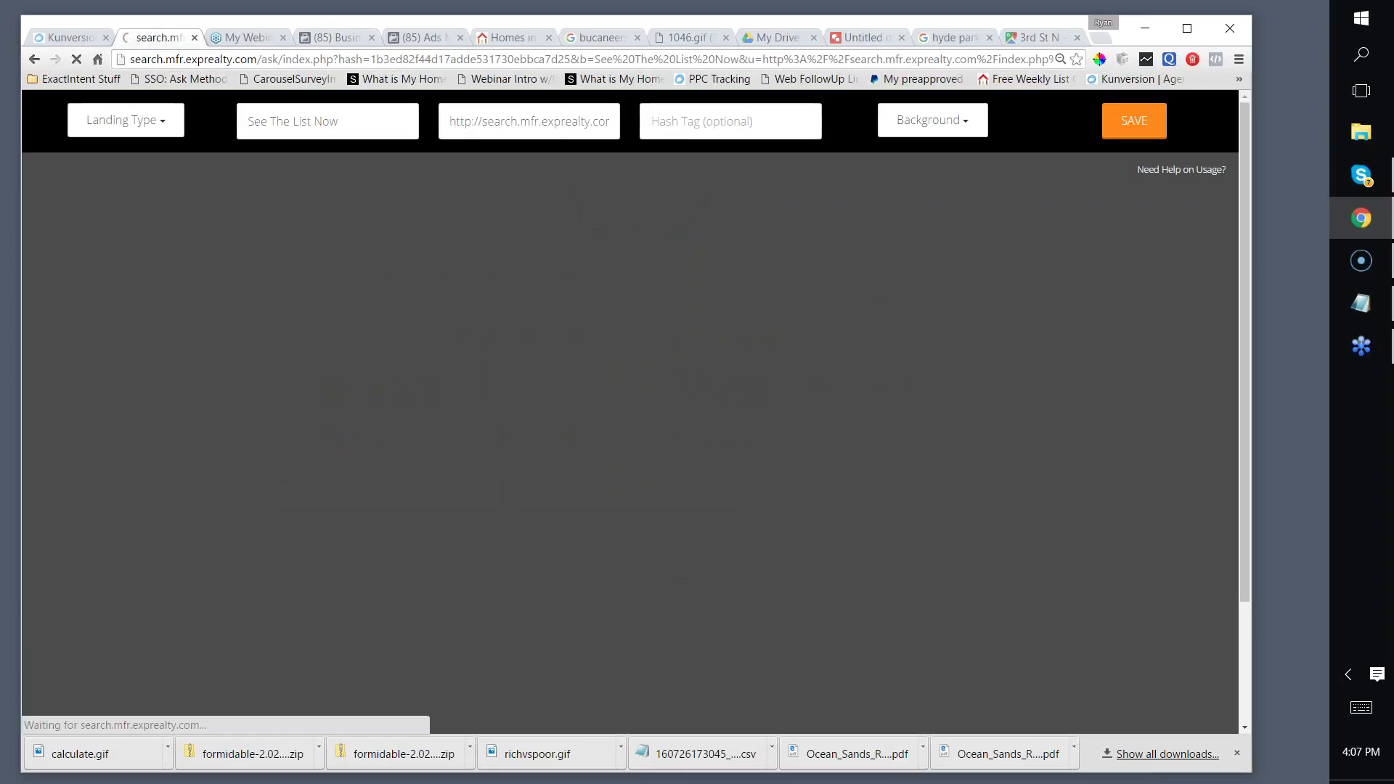
pyautogui.click(654, 121)
pyautogui.write('#mancave')
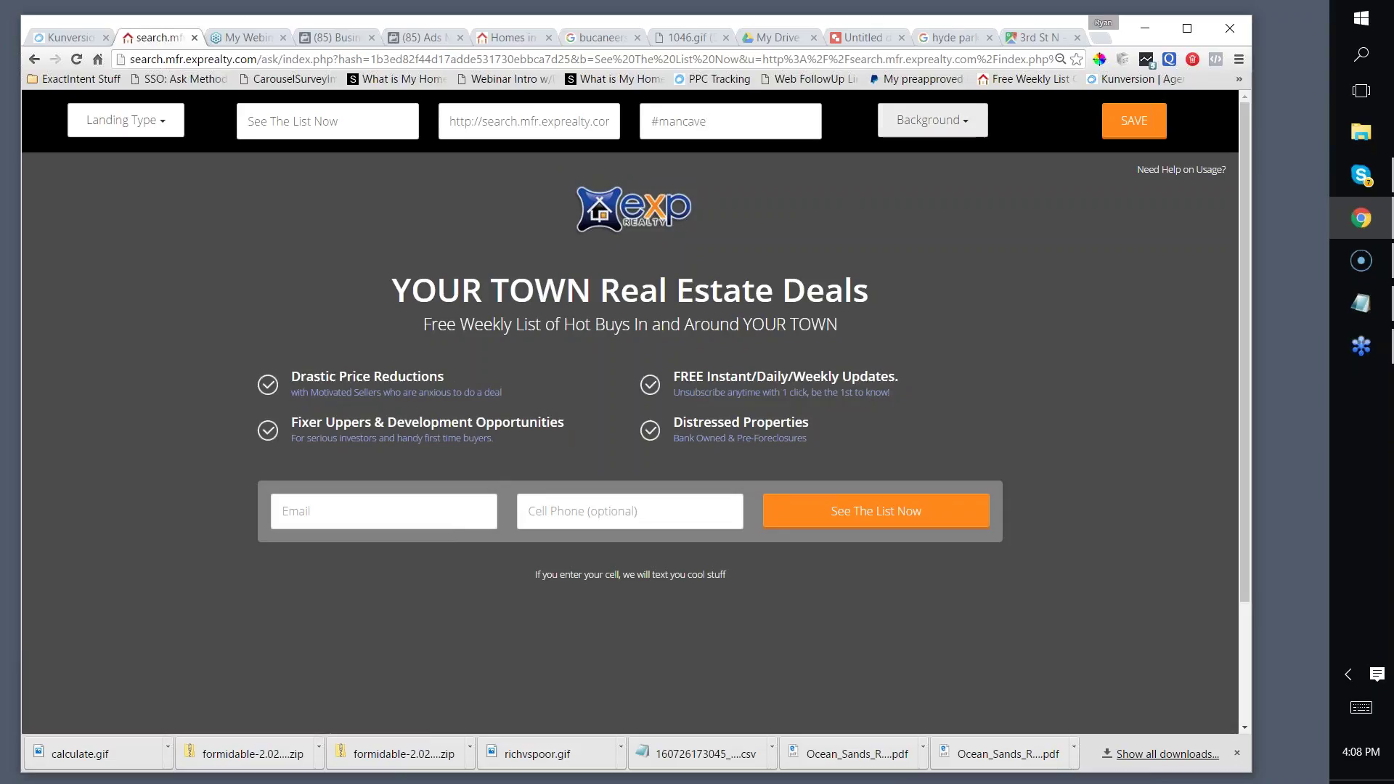
# Step: Change the landing page headline to 'Tampa Area Homes With Man Caves!'
pyautogui.press('Return')
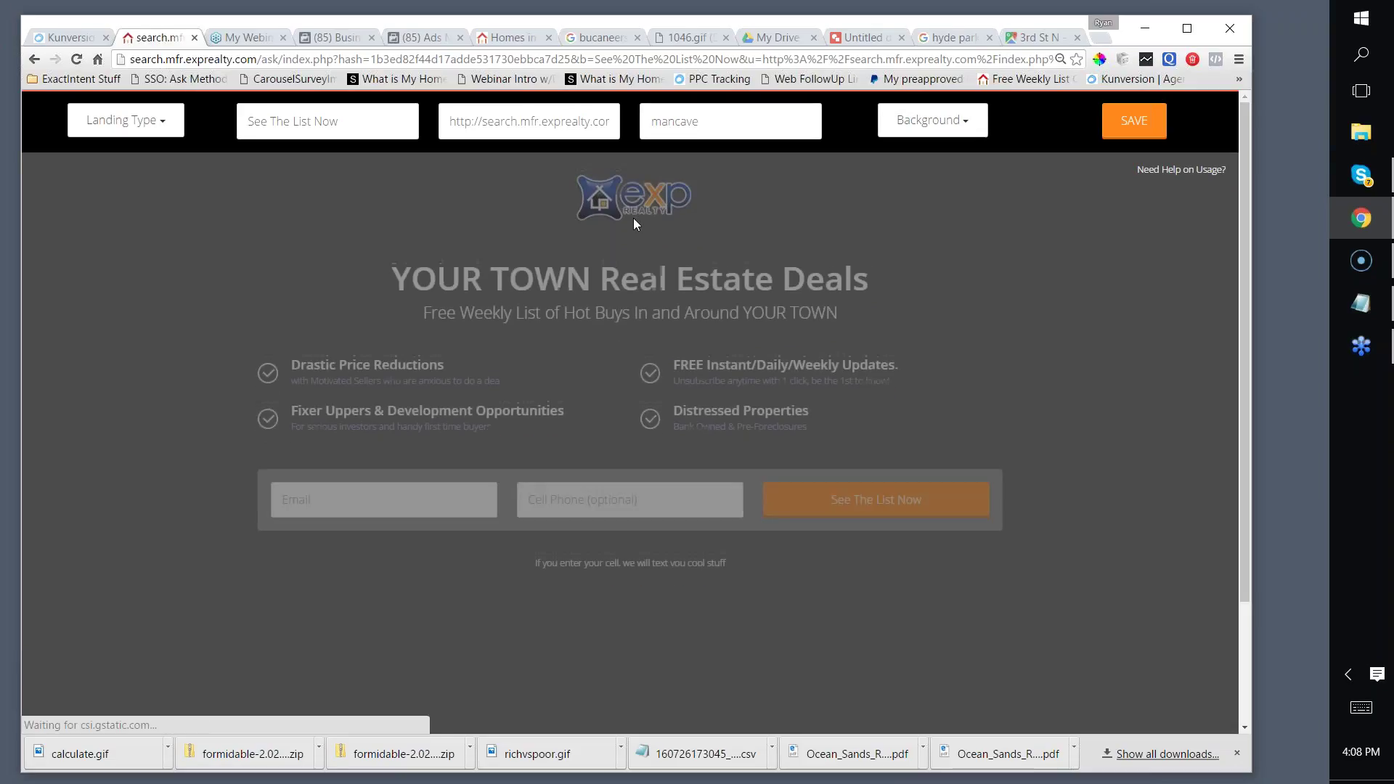
pyautogui.click(650, 290)
pyautogui.doubleClick(650, 290)
pyautogui.moveTo(390, 290); pyautogui.dragTo(885, 285)
pyautogui.write('Hi')
pyautogui.press('BackSpace')
pyautogui.press('BackSpace')
pyautogui.write('Tampa Are')
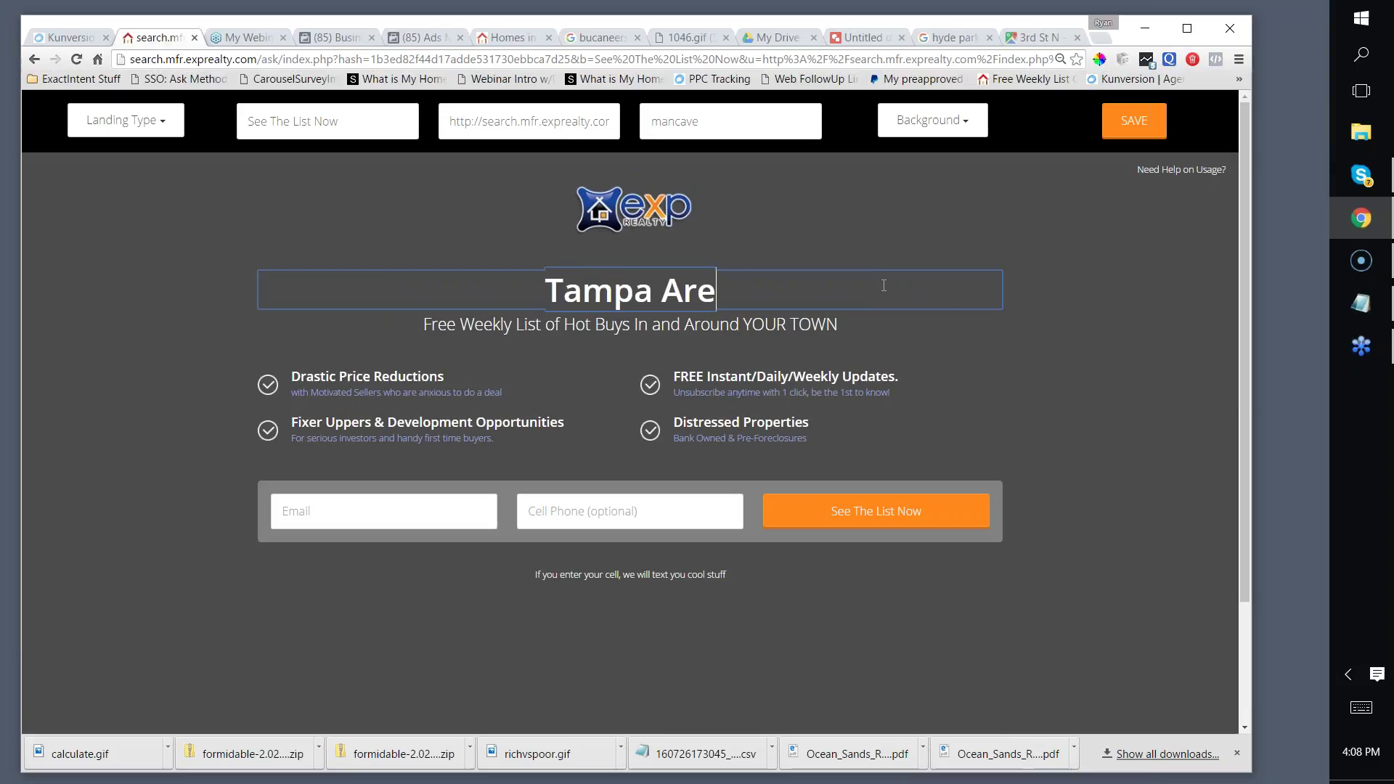
pyautogui.write('a Homes W')
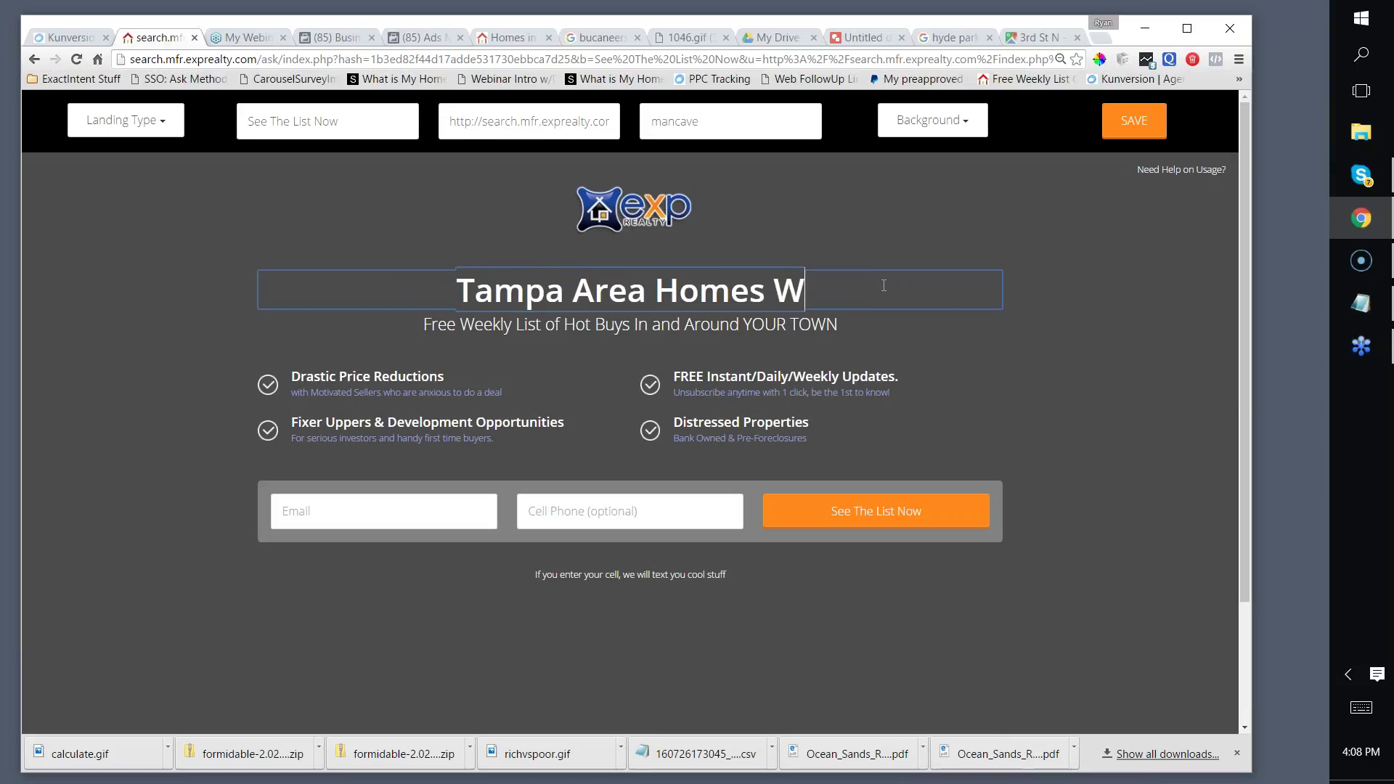
pyautogui.write('ith Man Caves!')
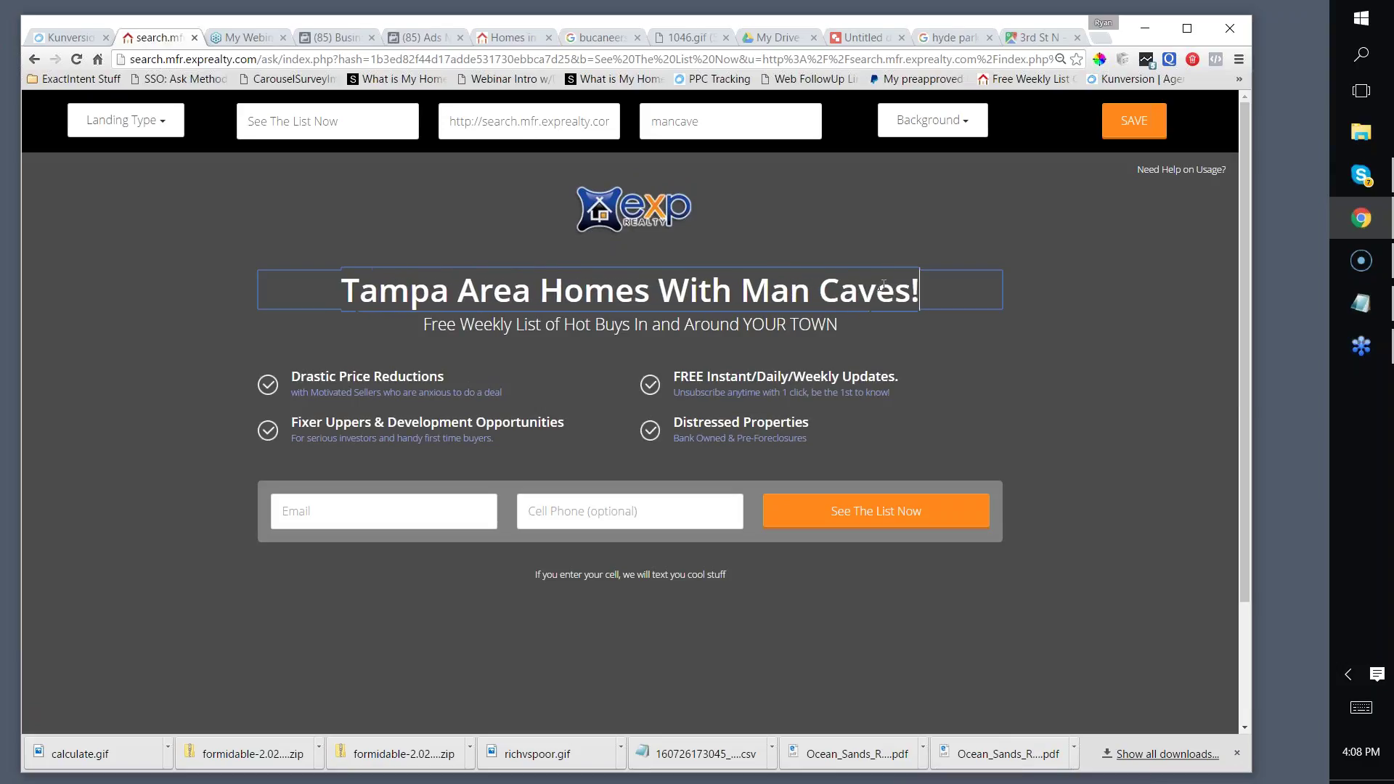
# Step: Replace the subtitle with 'So you can watch the Bucs games in peace!'
pyautogui.moveTo(842, 325); pyautogui.dragTo(362, 301)
pyautogui.write('So you c')
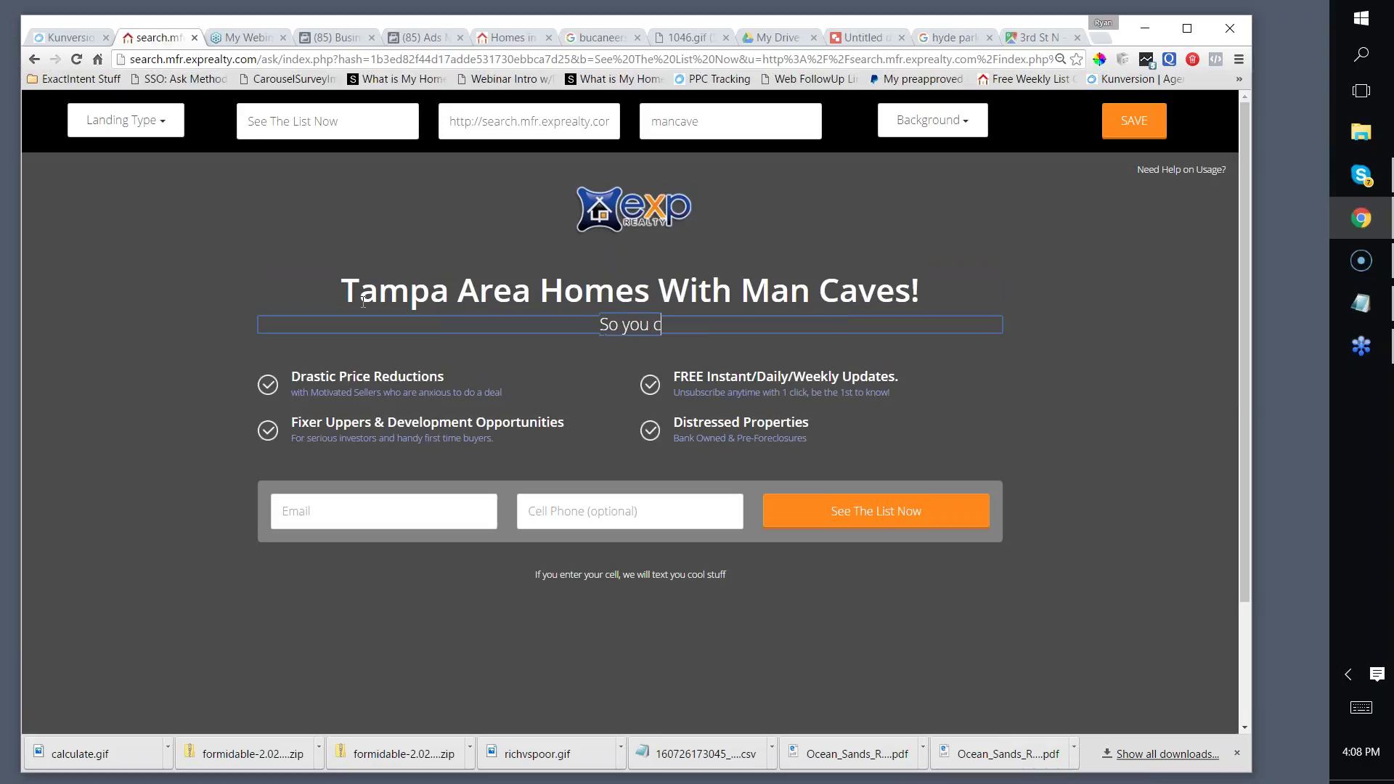
pyautogui.write('an watch the bucs')
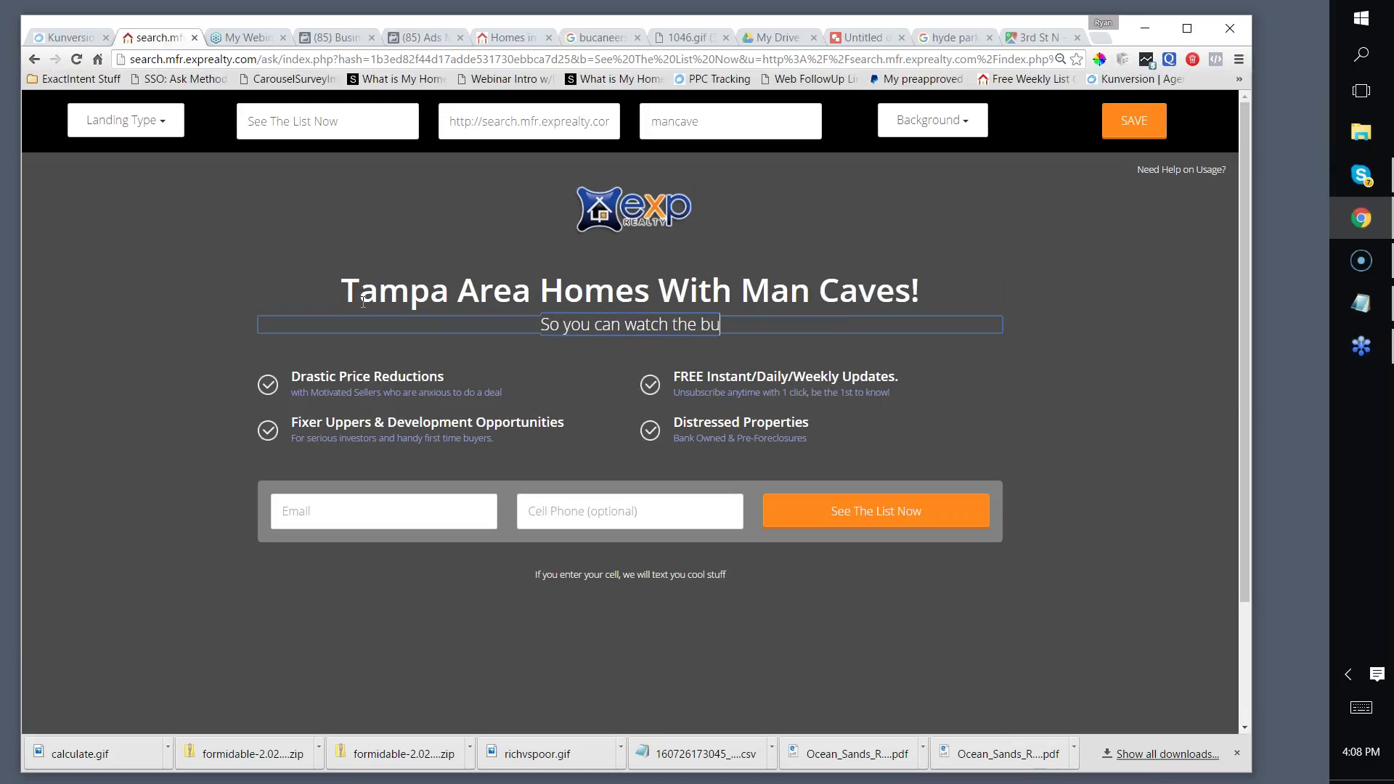
pyautogui.press('BackSpace')
pyautogui.press('BackSpace')
pyautogui.press('BackSpace')
pyautogui.press('BackSpace')
pyautogui.write('Bucs')
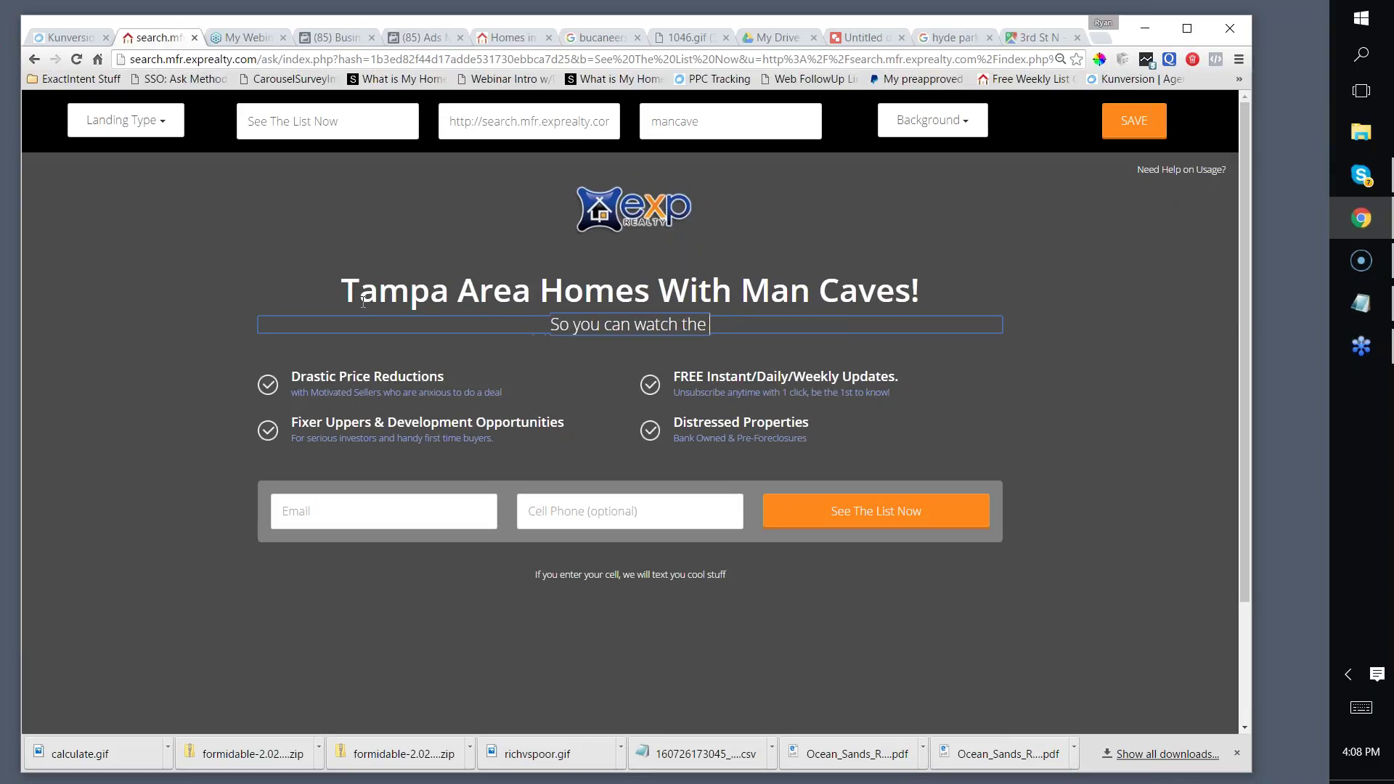
pyautogui.write(' ga')
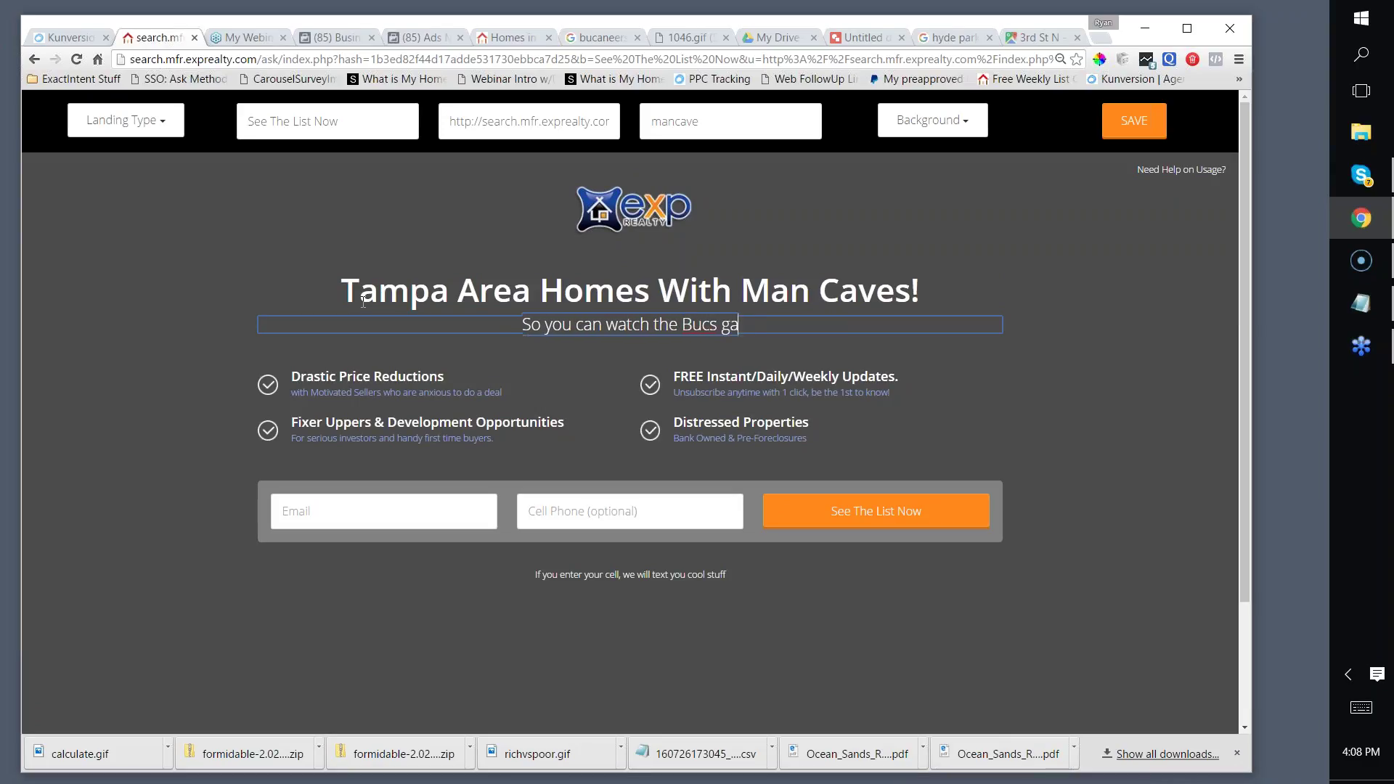
pyautogui.write('mes in peace!')
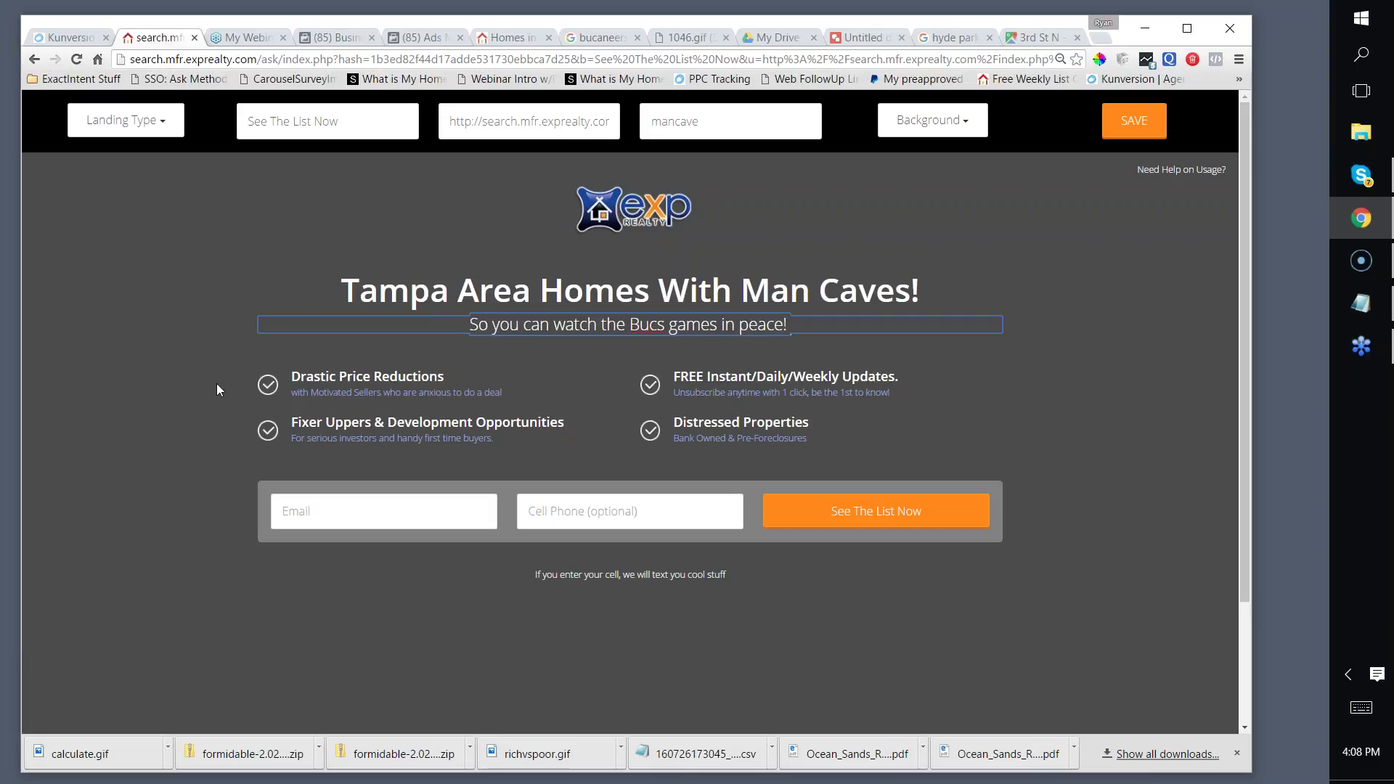
# Step: Delete all four benefit bullets: Drastic Price Reductions, Fixer Uppers, FREE Instant/Daily/Weekly Updates, Distressed Properties
pyautogui.tripleClick(323, 382)
pyautogui.press('Delete')
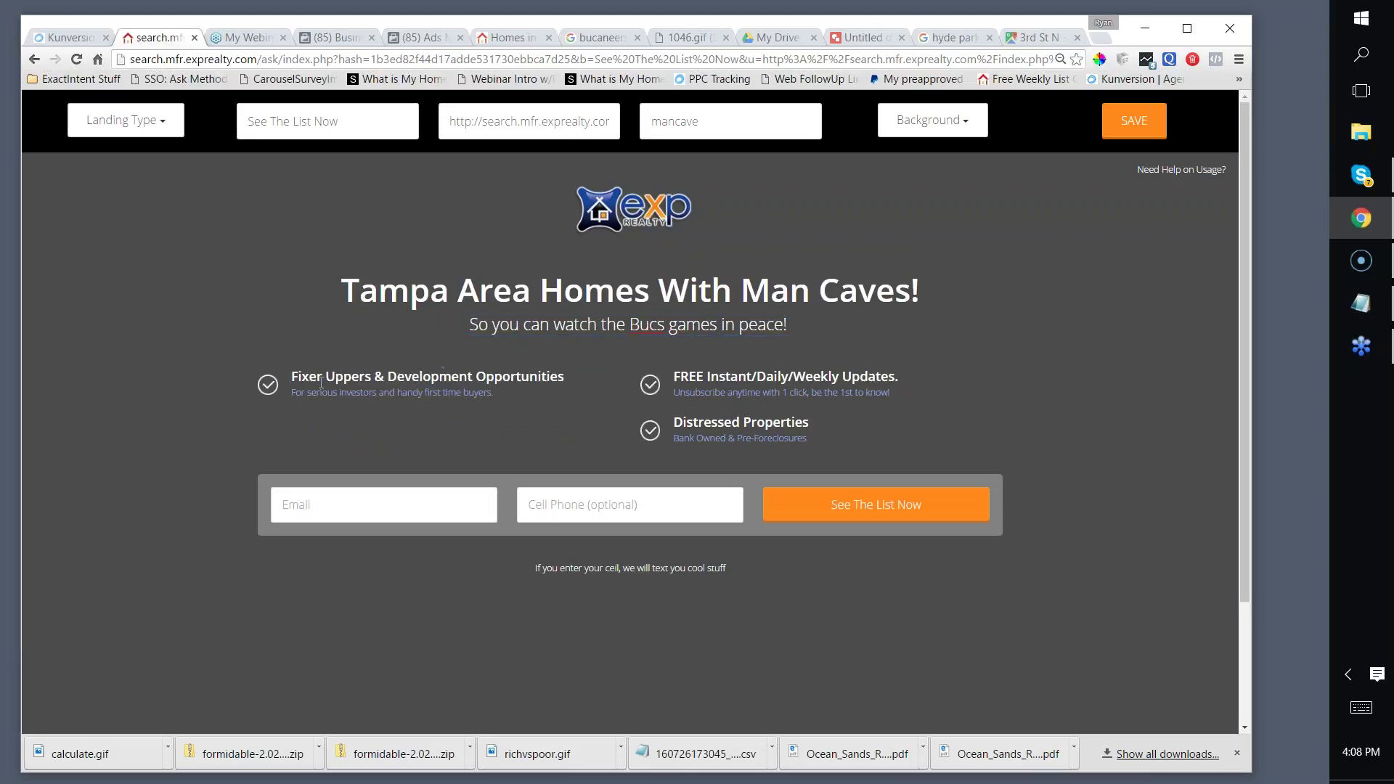
pyautogui.tripleClick(323, 382)
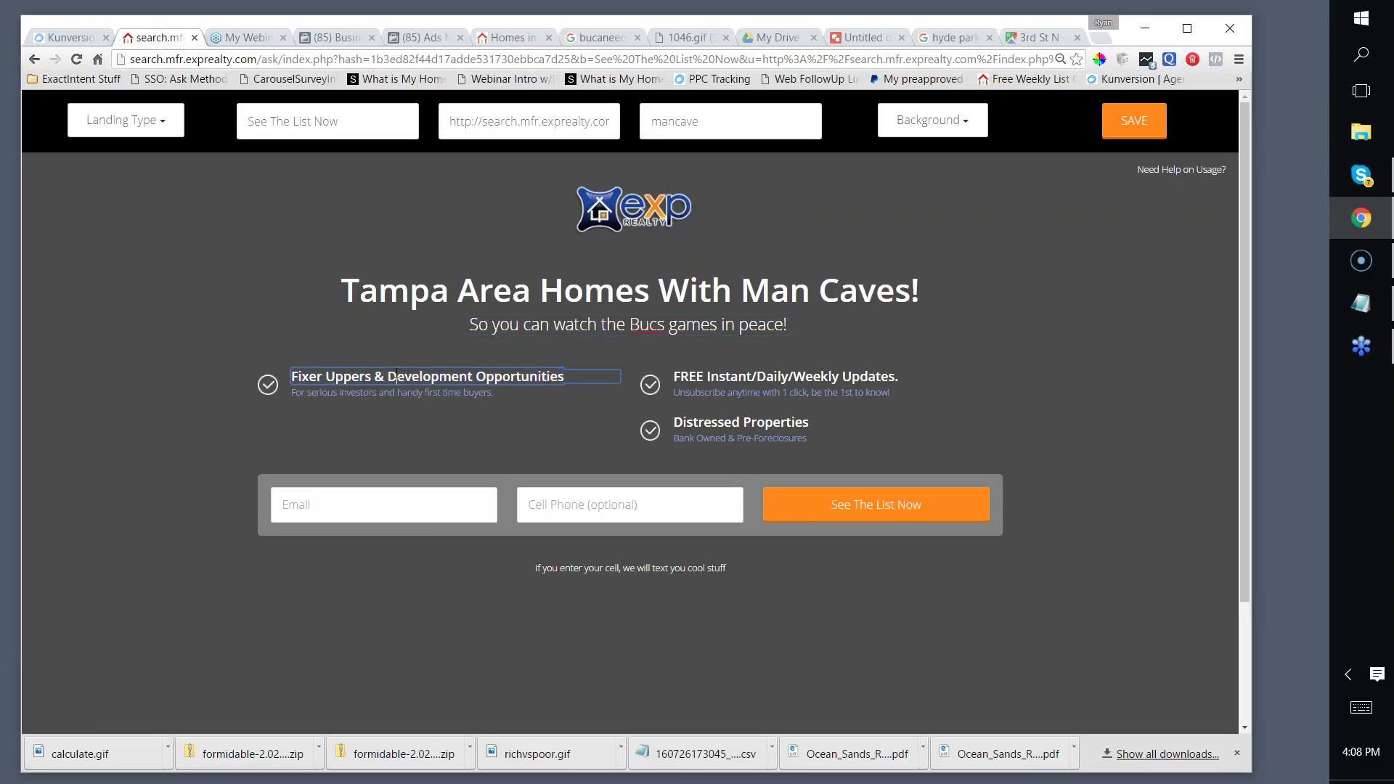
pyautogui.press('Delete')
pyautogui.tripleClick(699, 376)
pyautogui.press('Delete')
pyautogui.tripleClick(698, 377)
pyautogui.press('Delete')
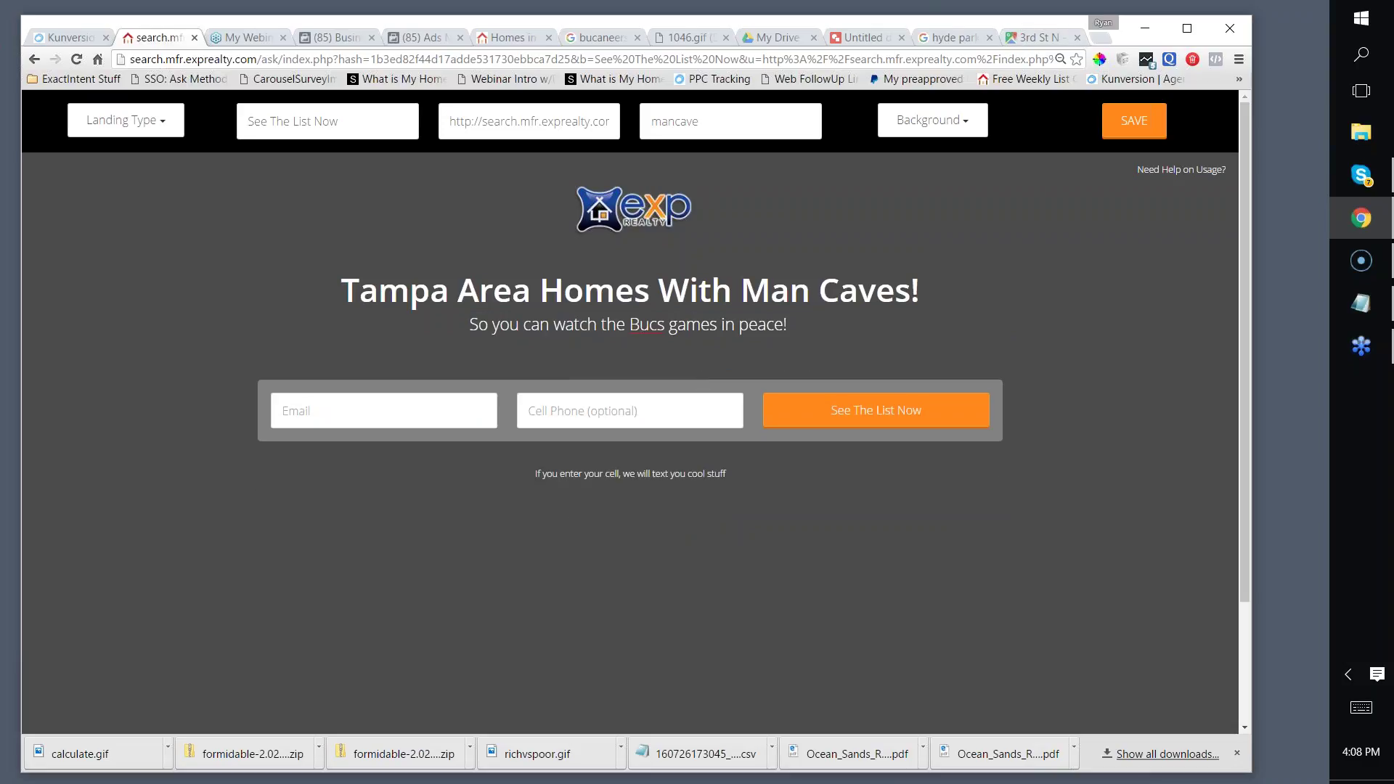
pyautogui.click(230, 36)
# Step: Load Google Images and search for 'guy watching sports'
pyautogui.write('images')
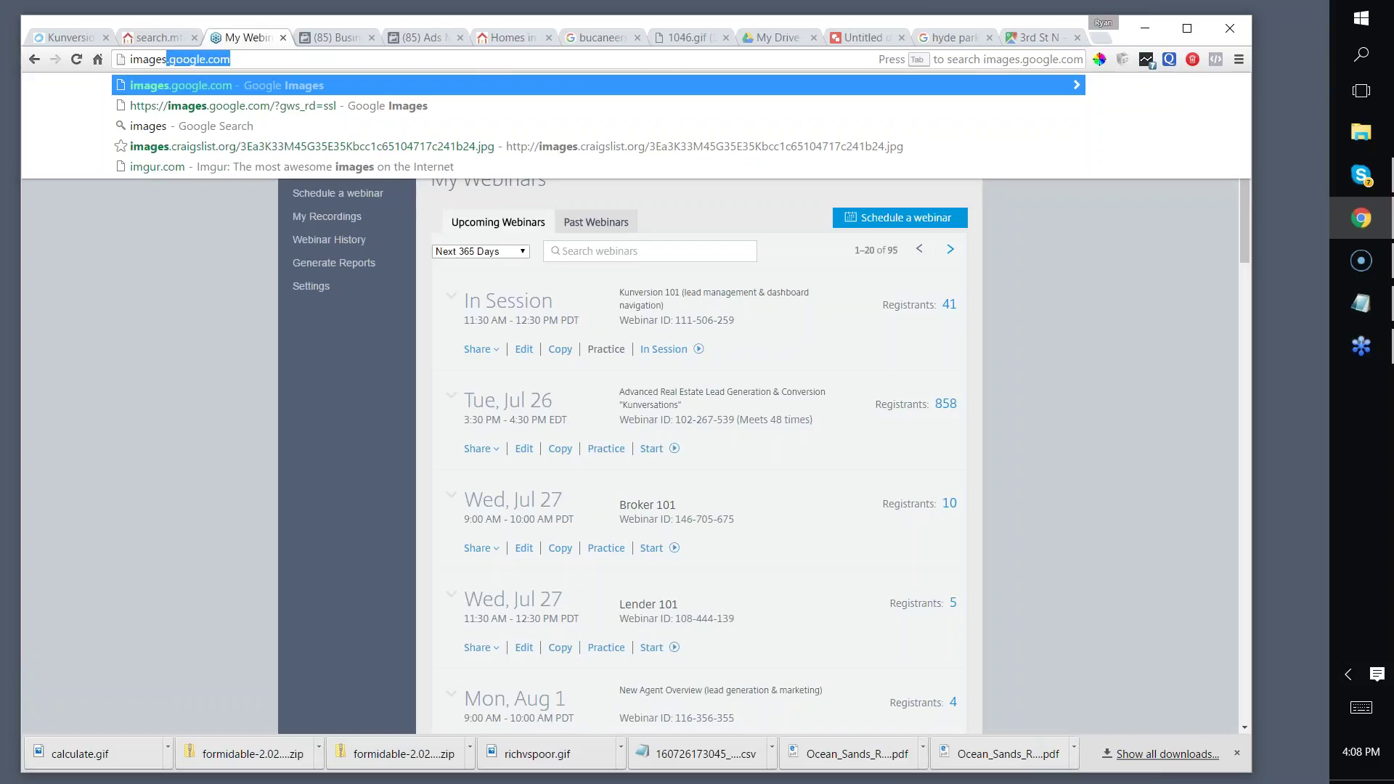
pyautogui.press('Return')
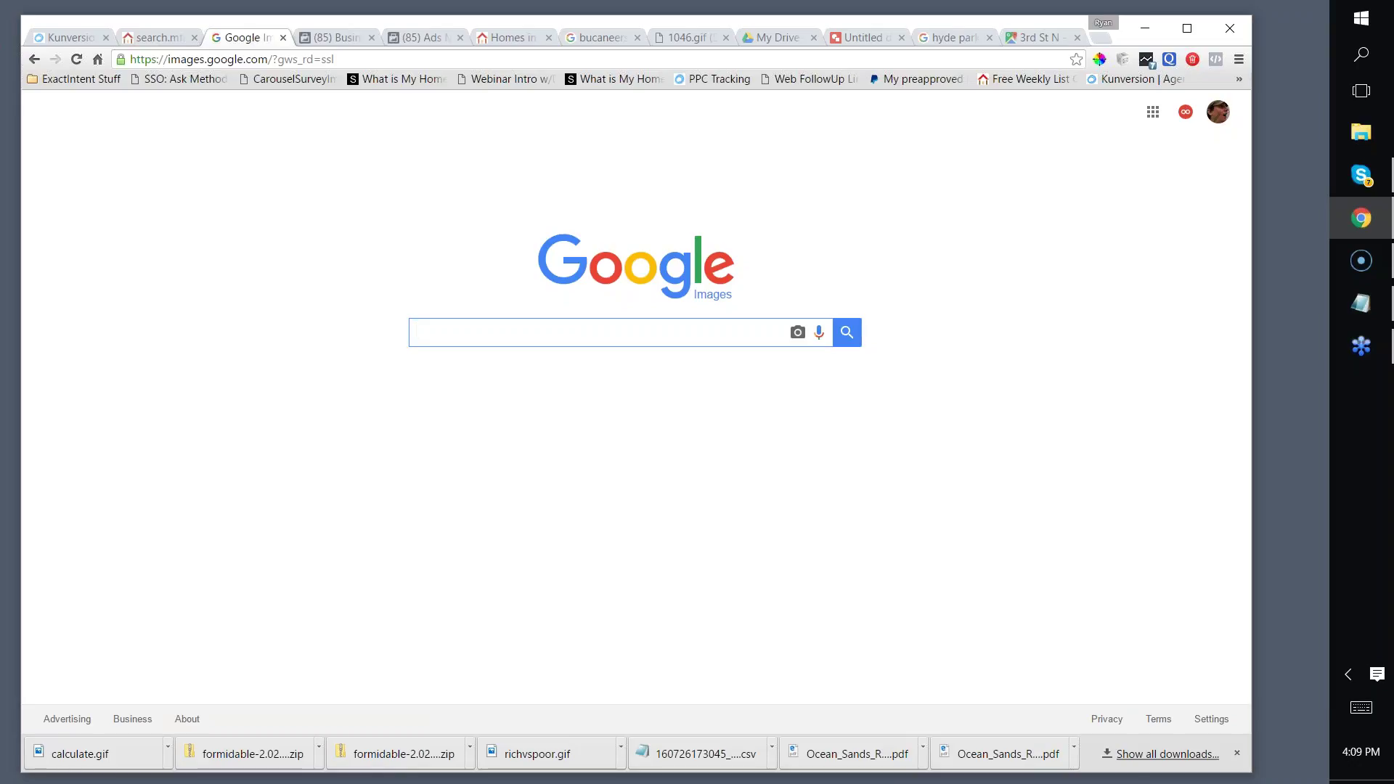
pyautogui.write('k')
pyautogui.press('BackSpace')
pyautogui.write('guy watching ')
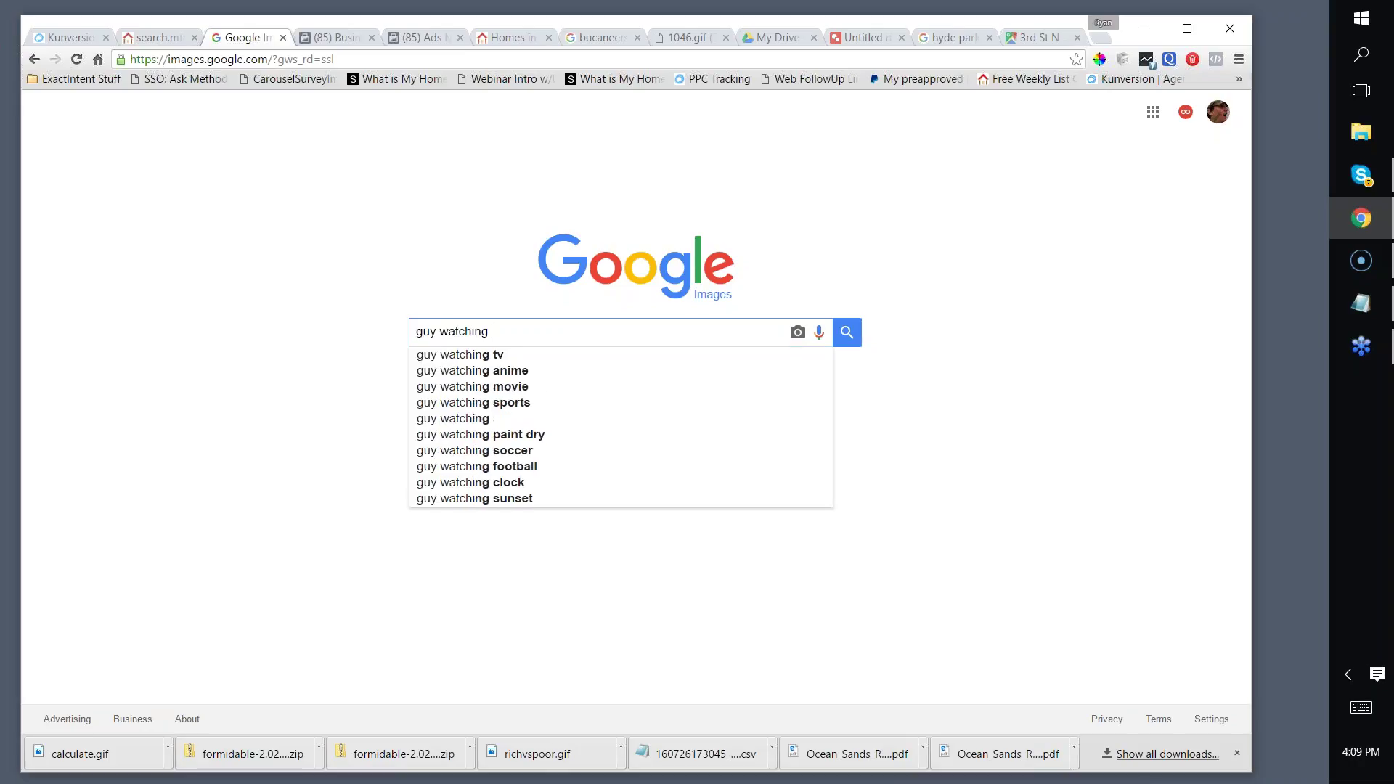
pyautogui.write('sports')
pyautogui.press('Return')
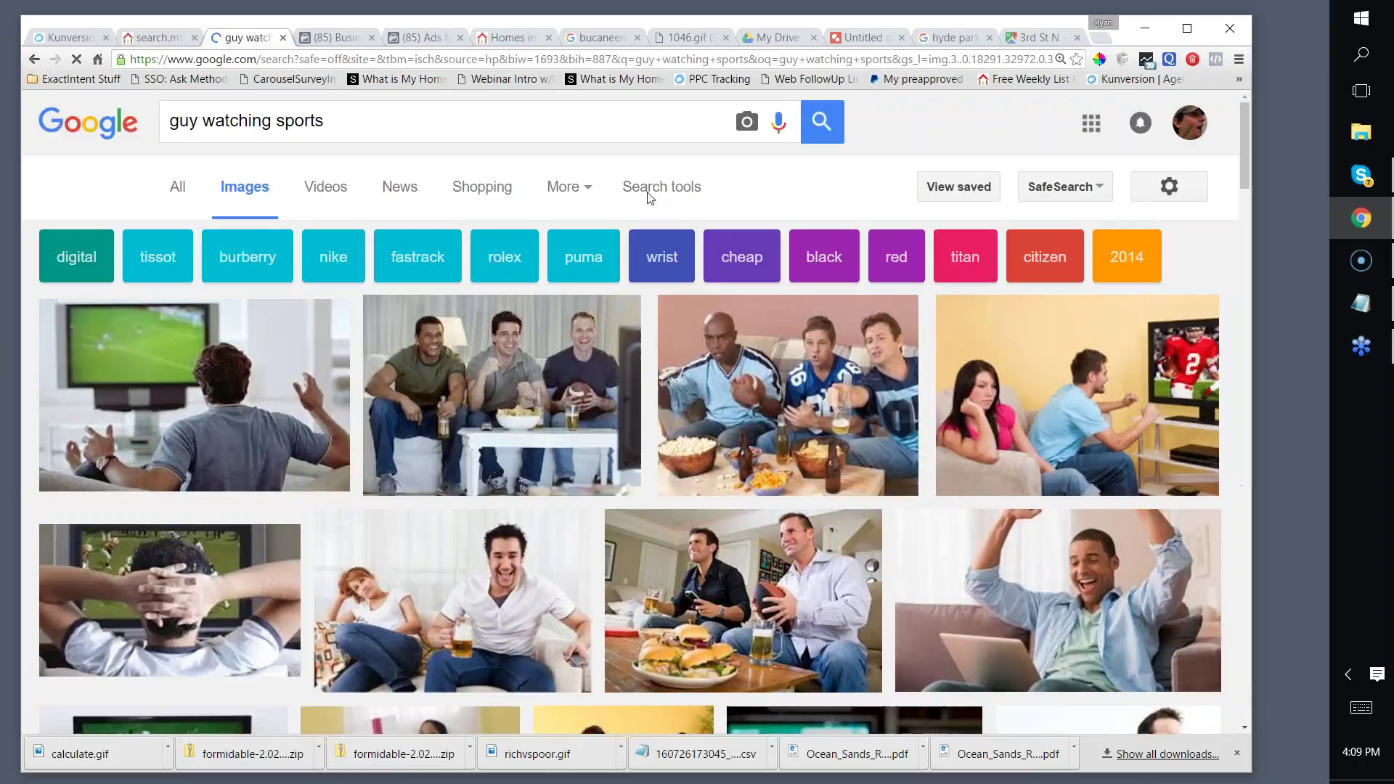
# Step: Filter the 'guy watching sports' image results to animated images only
pyautogui.click(661, 187)
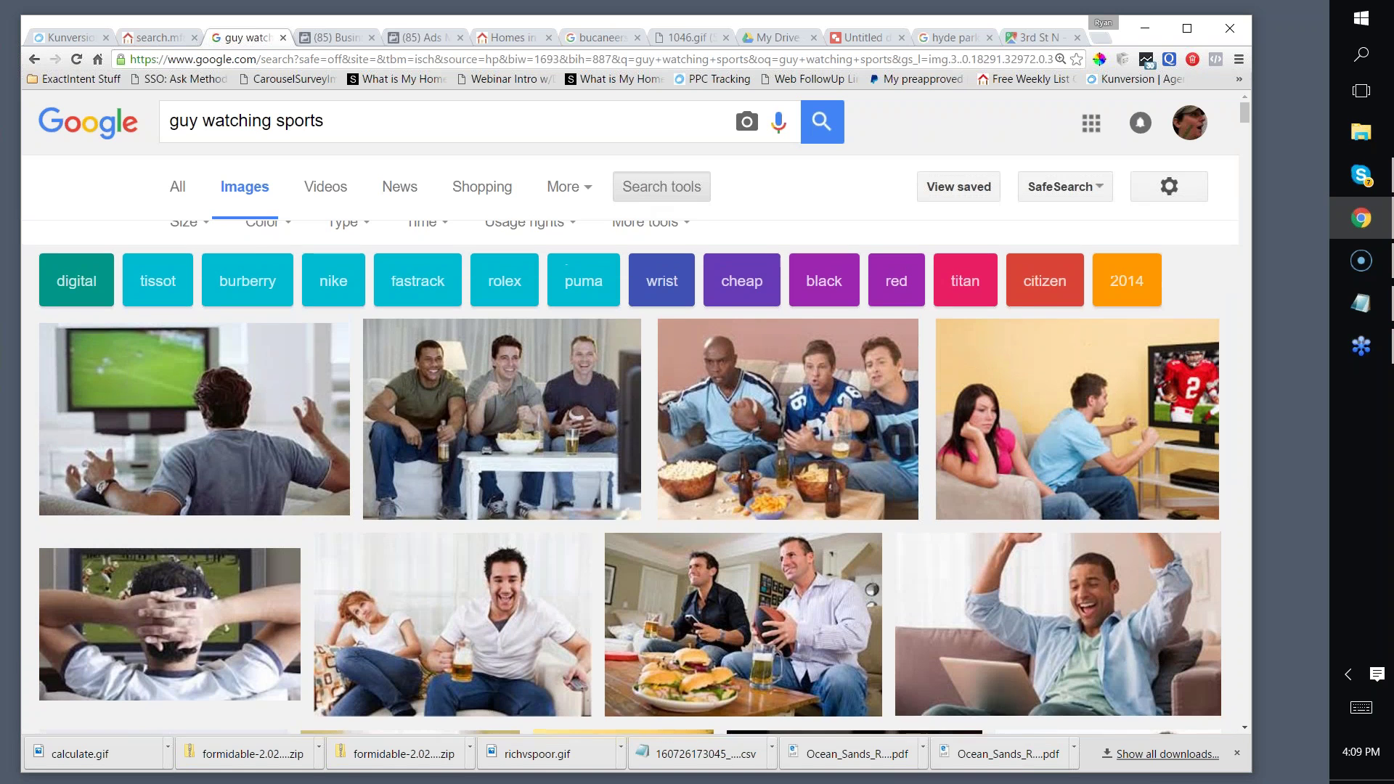
pyautogui.click(347, 244)
pyautogui.click(357, 434)
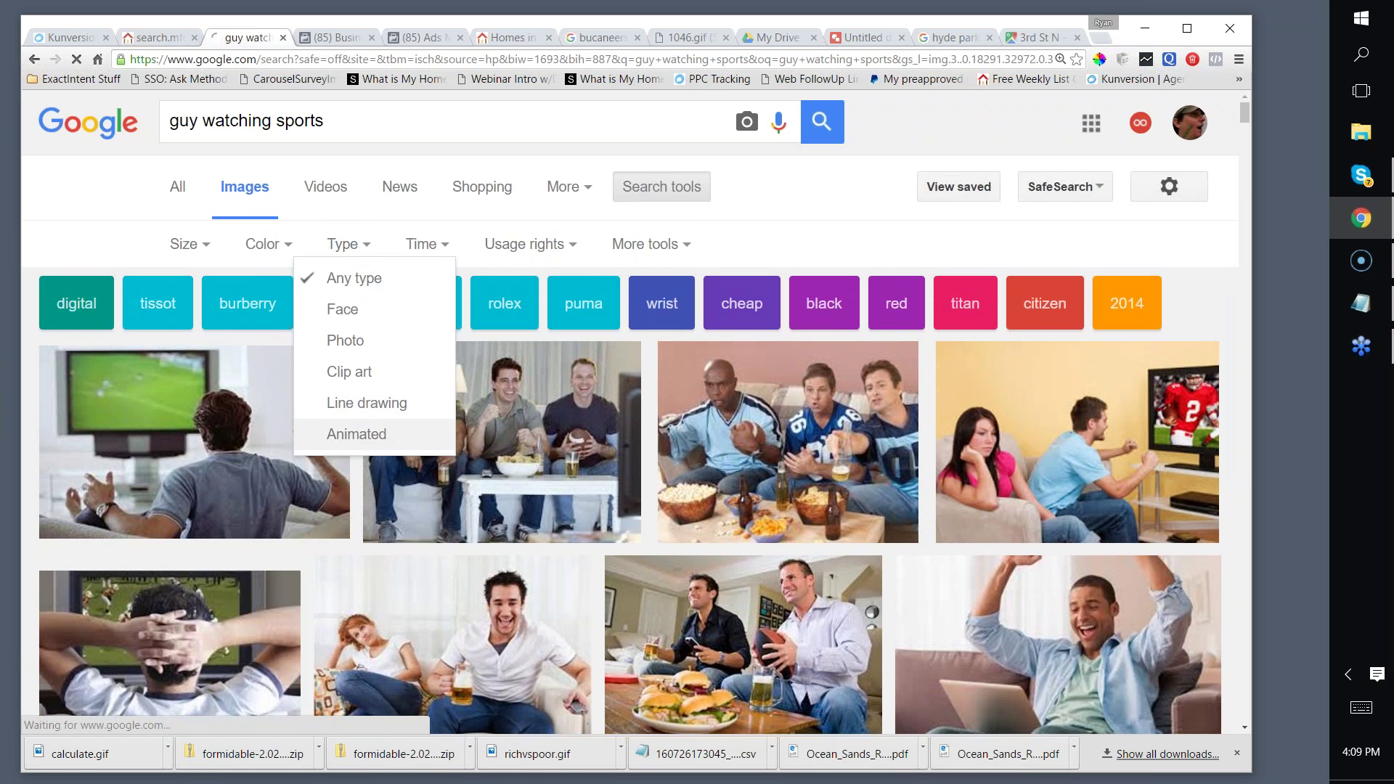
pyautogui.scroll(-2, 515, 270)
pyautogui.scroll(-1, 515, 270)
pyautogui.scroll(-7, 565, 277)
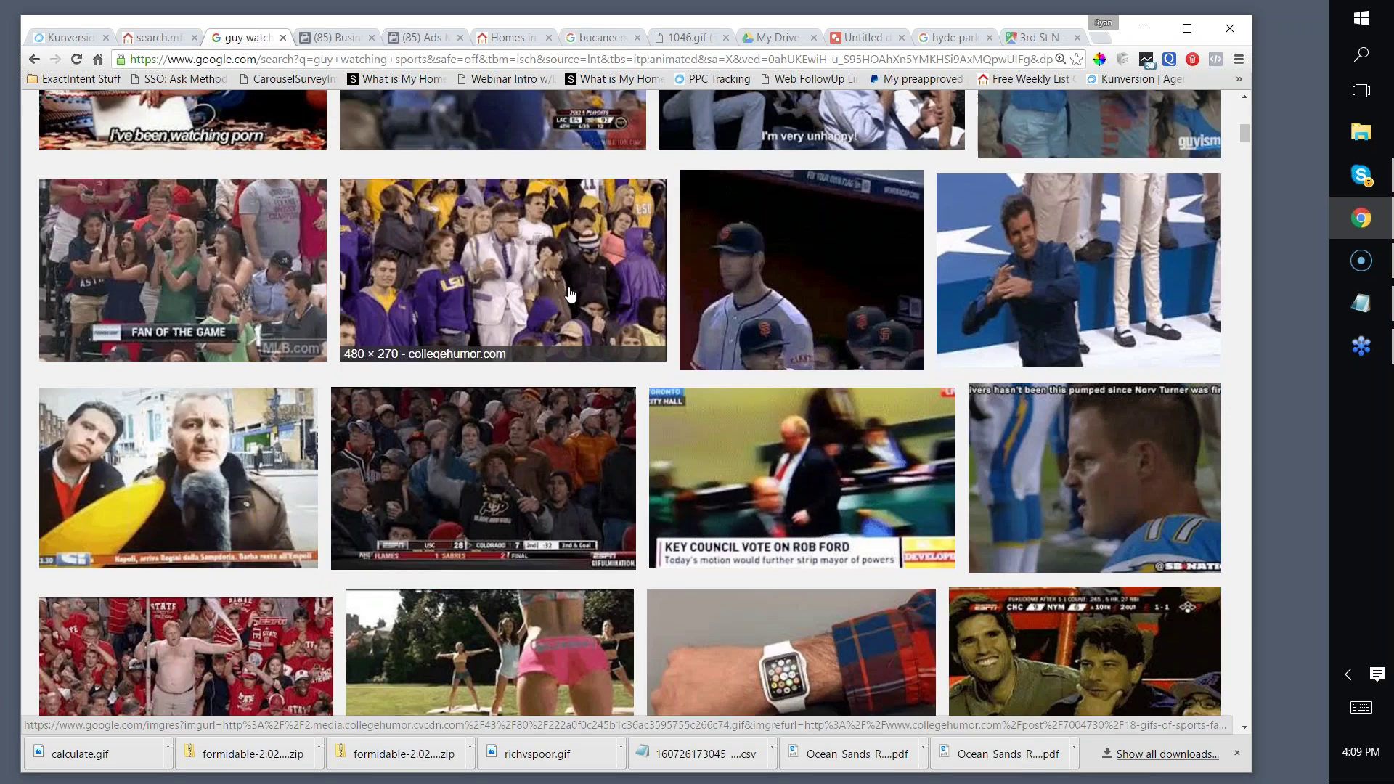
pyautogui.scroll(9, 566, 276)
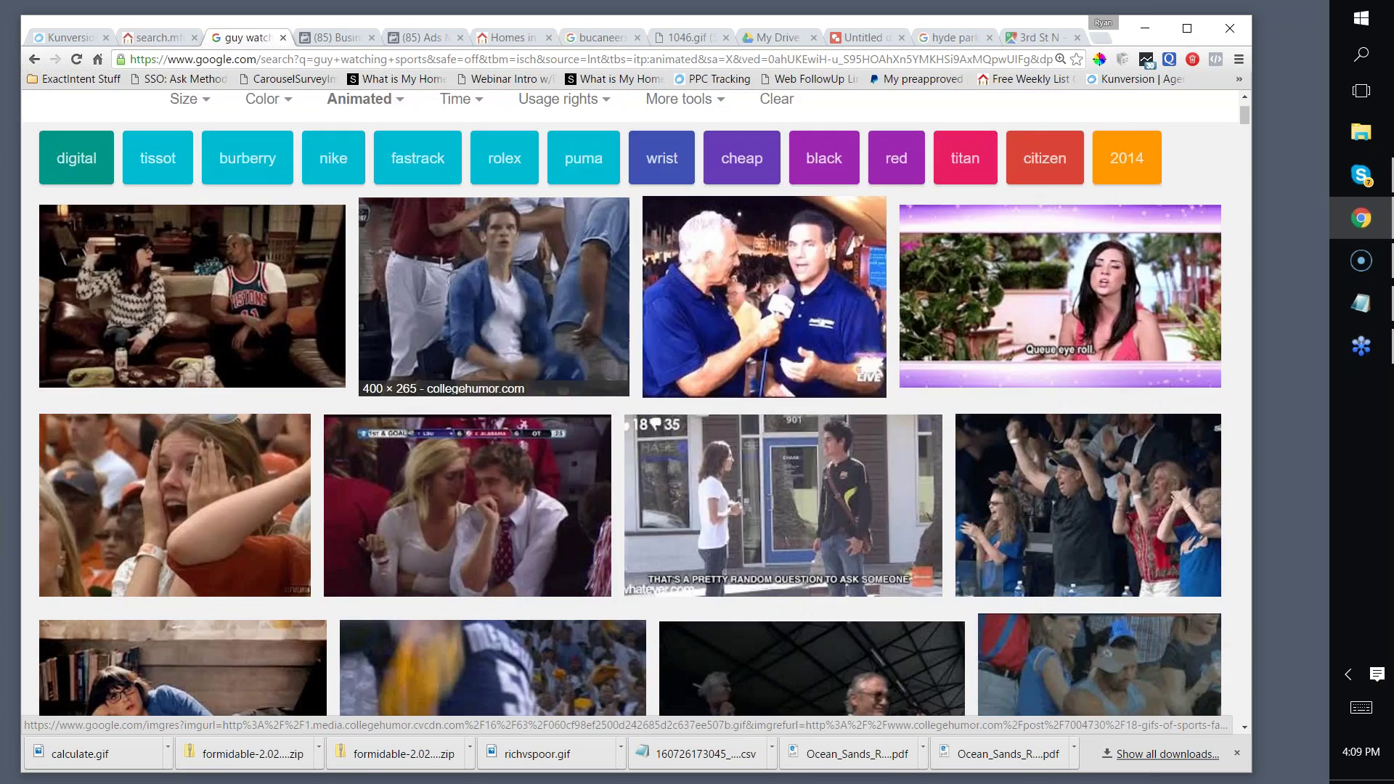
# Step: Preview the dancing sports fan GIF from the animated results
pyautogui.click(566, 277)
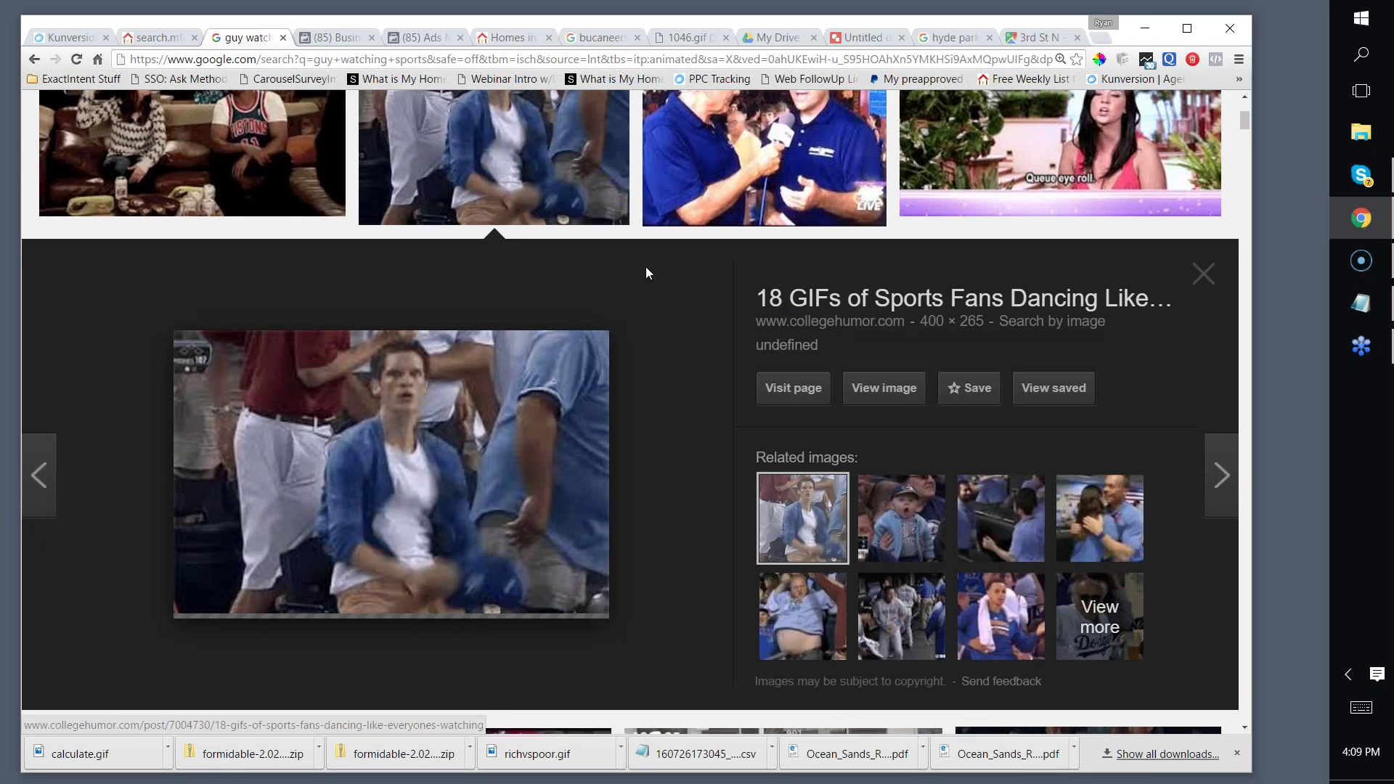
pyautogui.scroll(-2, 643, 286)
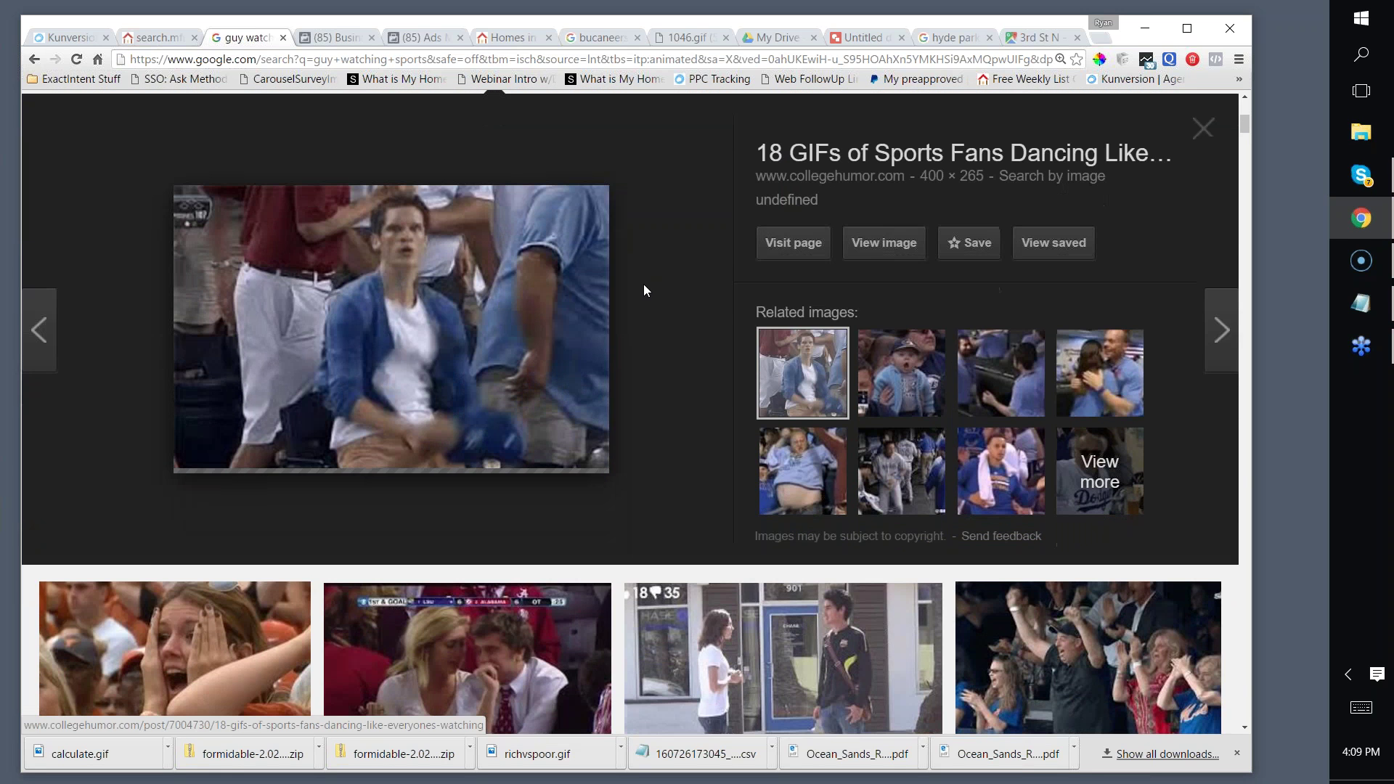
pyautogui.scroll(-9, 643, 284)
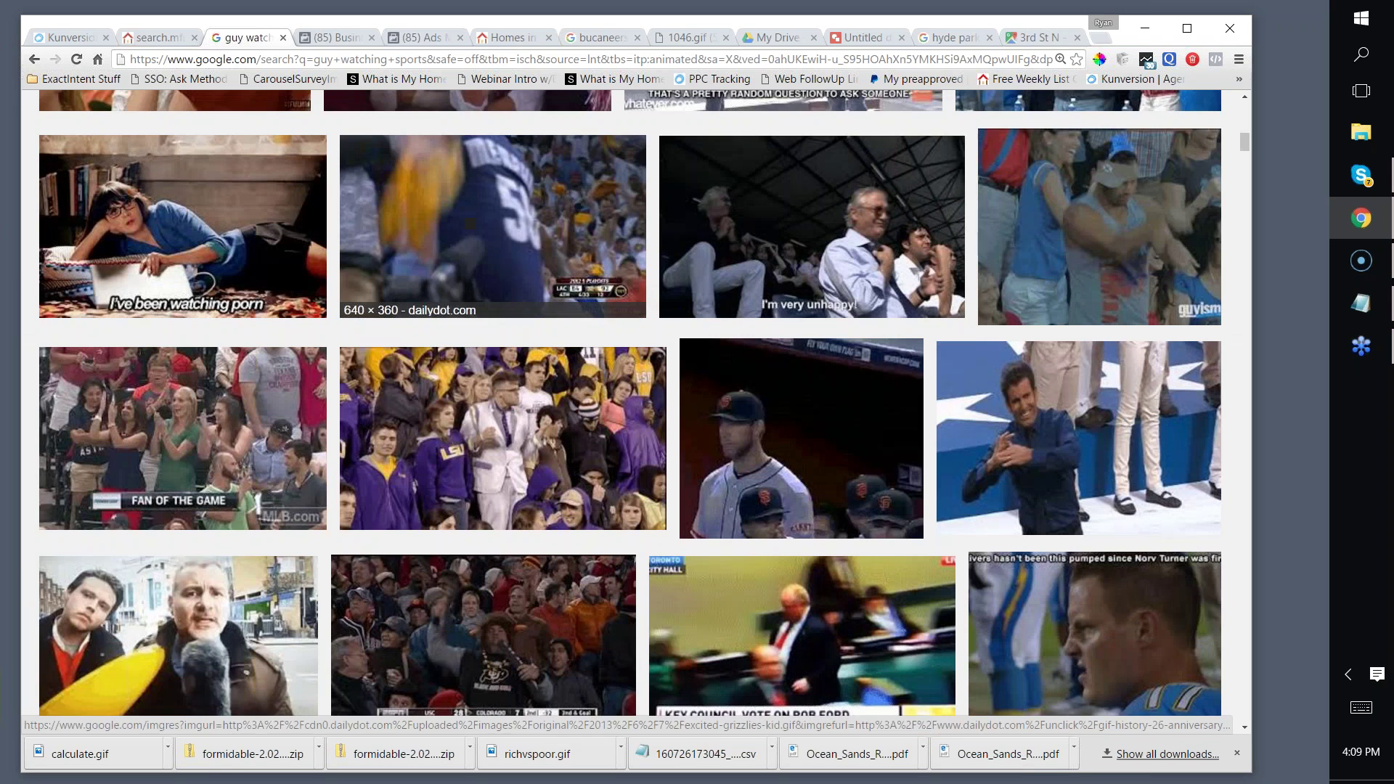
pyautogui.scroll(-7, 643, 285)
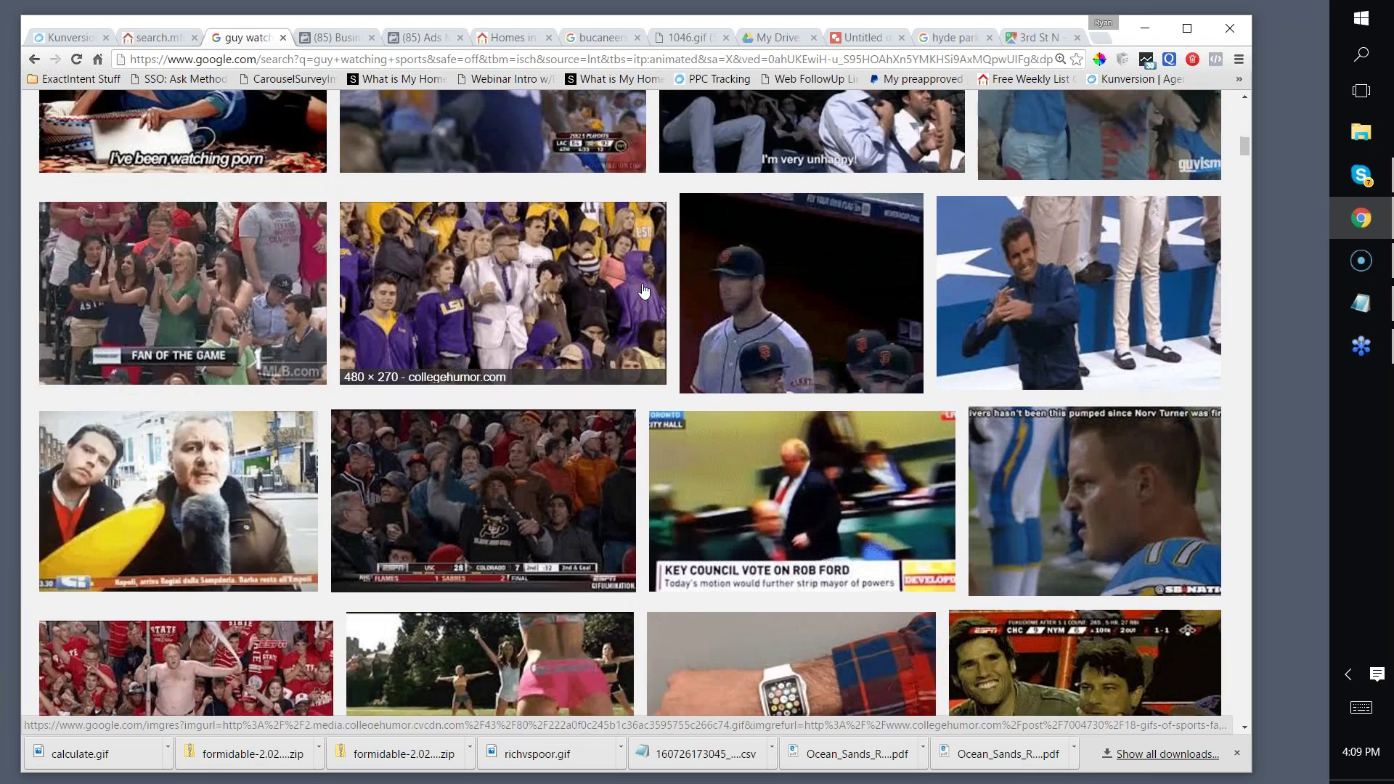
pyautogui.scroll(20, 593, 294)
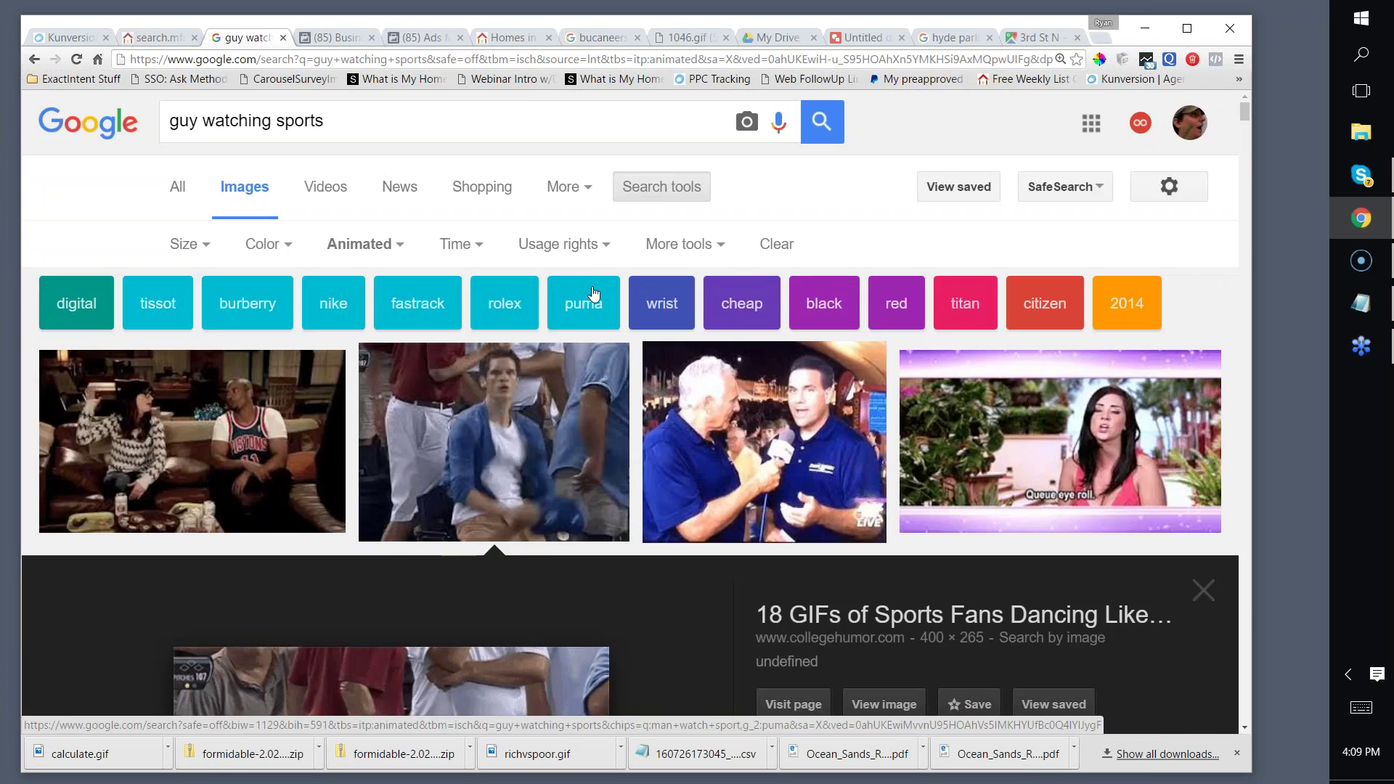
pyautogui.scroll(-6, 593, 294)
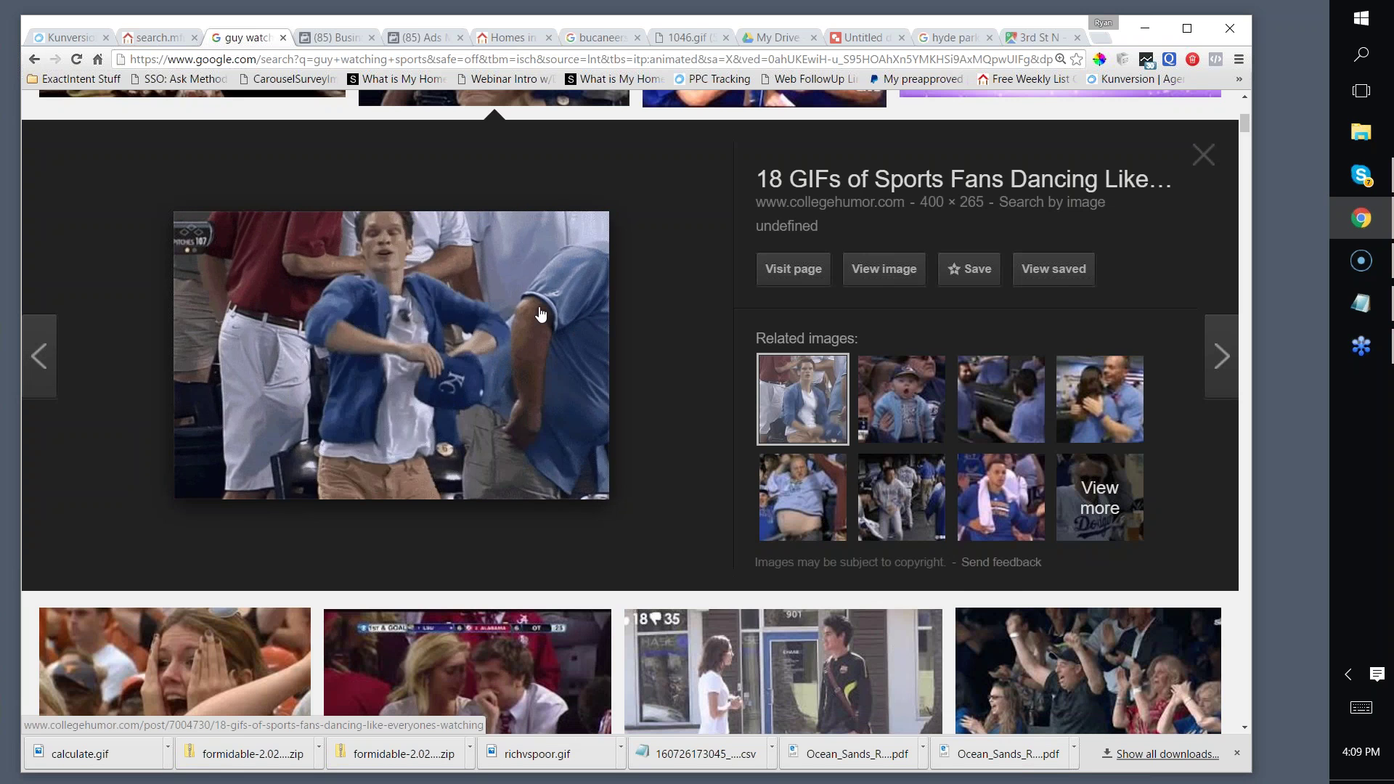
pyautogui.scroll(4, 540, 311)
pyautogui.scroll(2, 541, 311)
pyautogui.click(320, 121)
# Step: Replace the query and search Google Images for 'bucs fan'
pyautogui.hotkey('ctrl', 'a')
pyautogui.write('bucs fan')
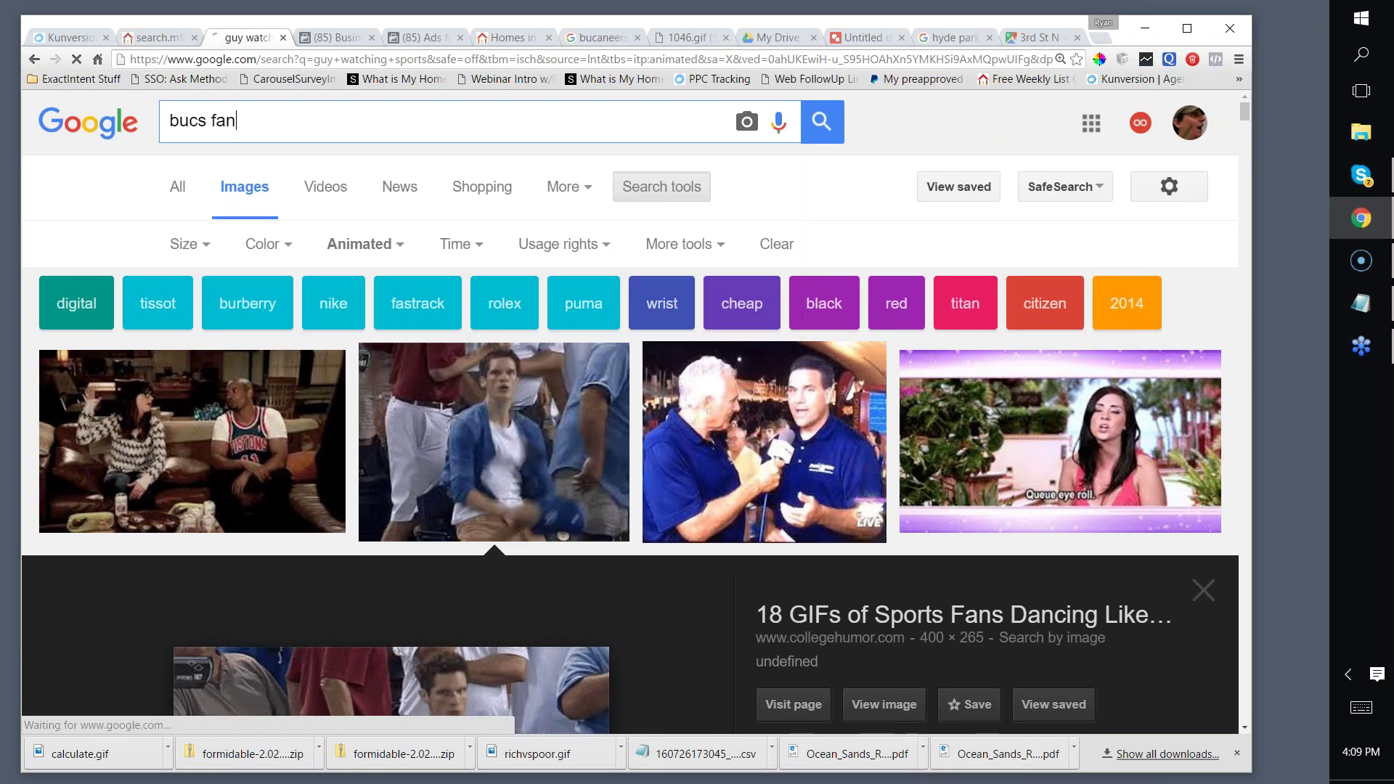
pyautogui.press('Return')
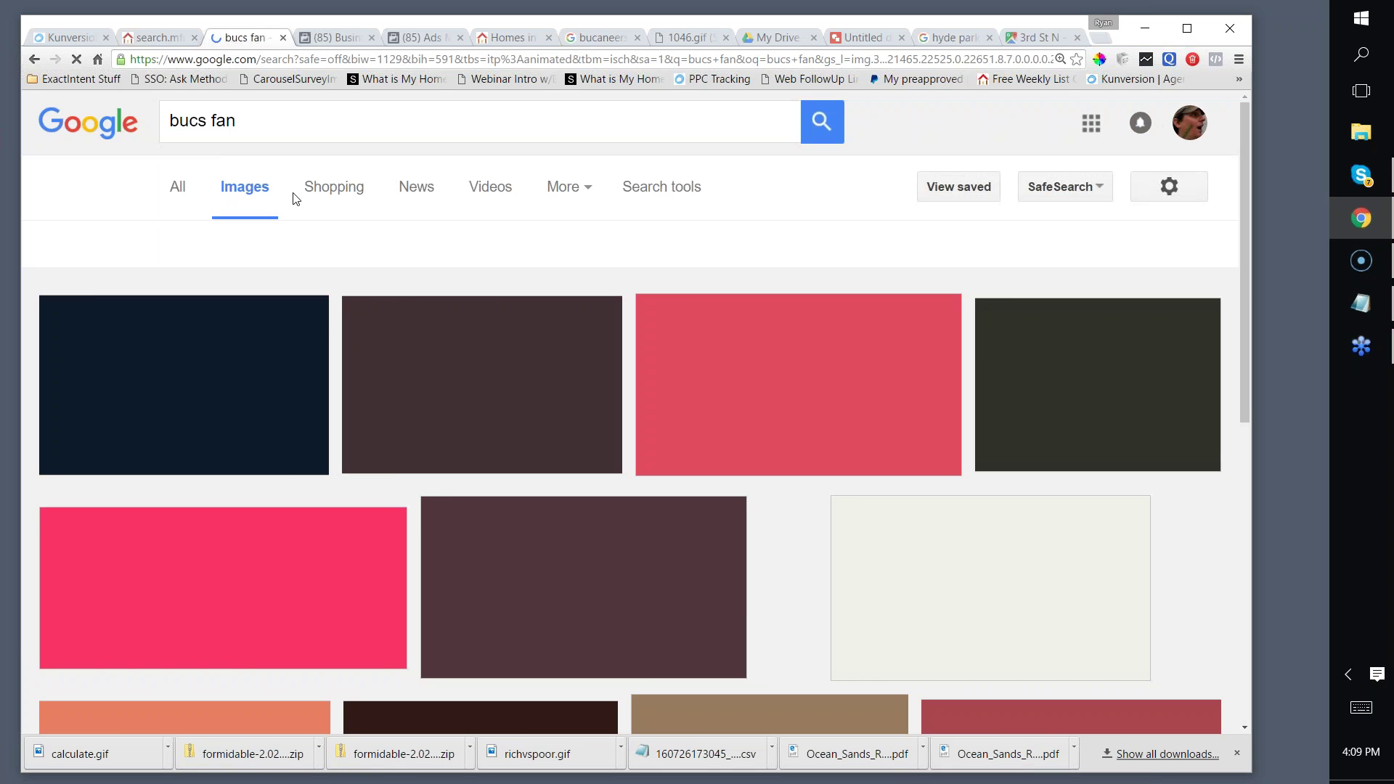
# Step: Open the paper-bag Bucs fan GIF at full size in a new tab
pyautogui.scroll(-3, 458, 209)
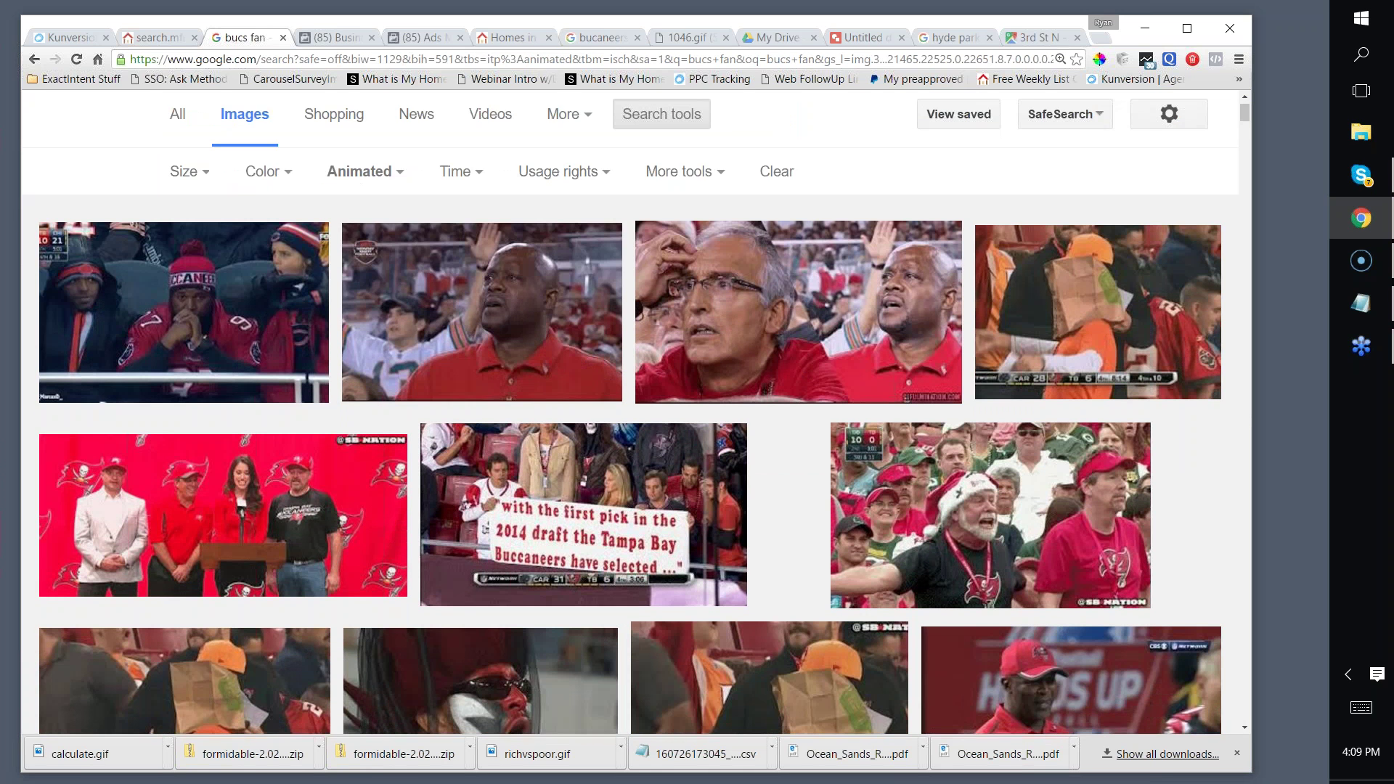
pyautogui.scroll(-4, 458, 209)
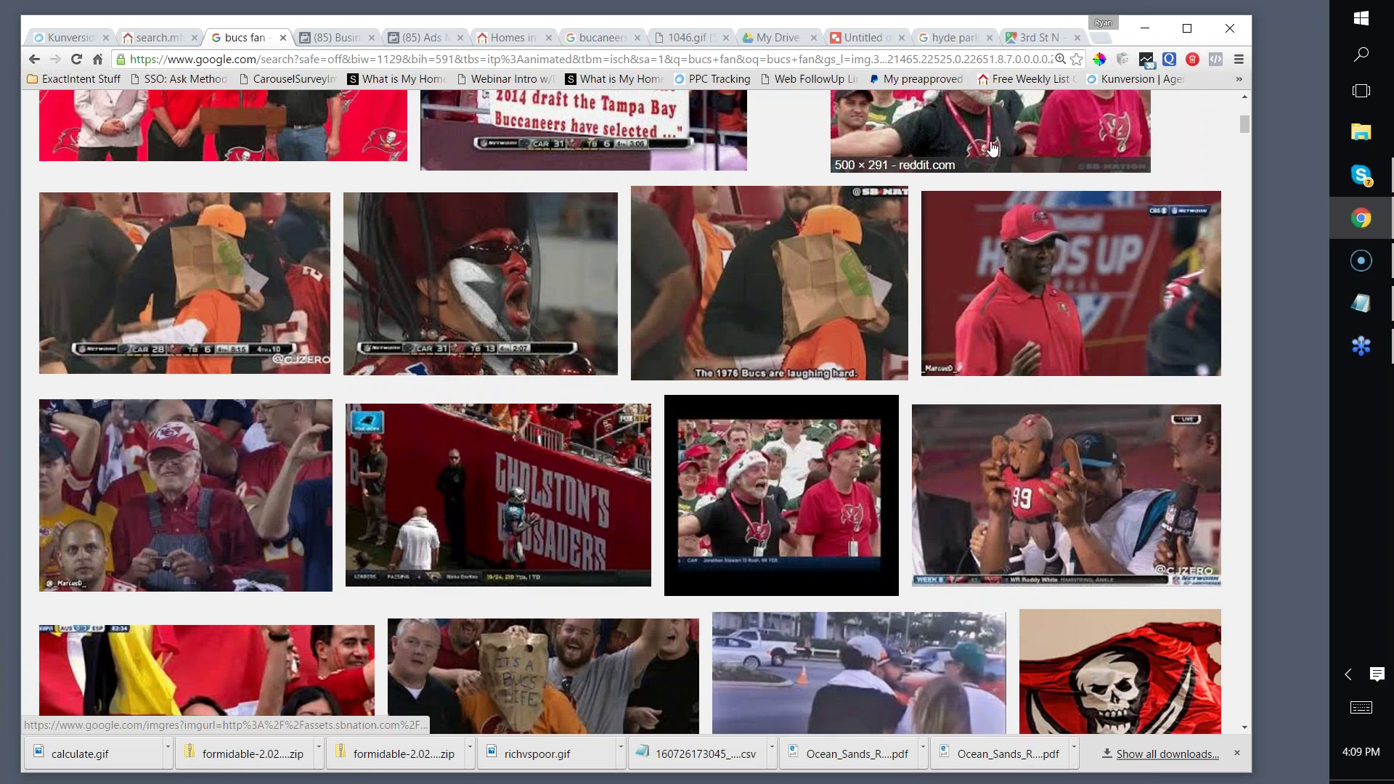
pyautogui.scroll(-3, 991, 148)
pyautogui.scroll(-1, 782, 150)
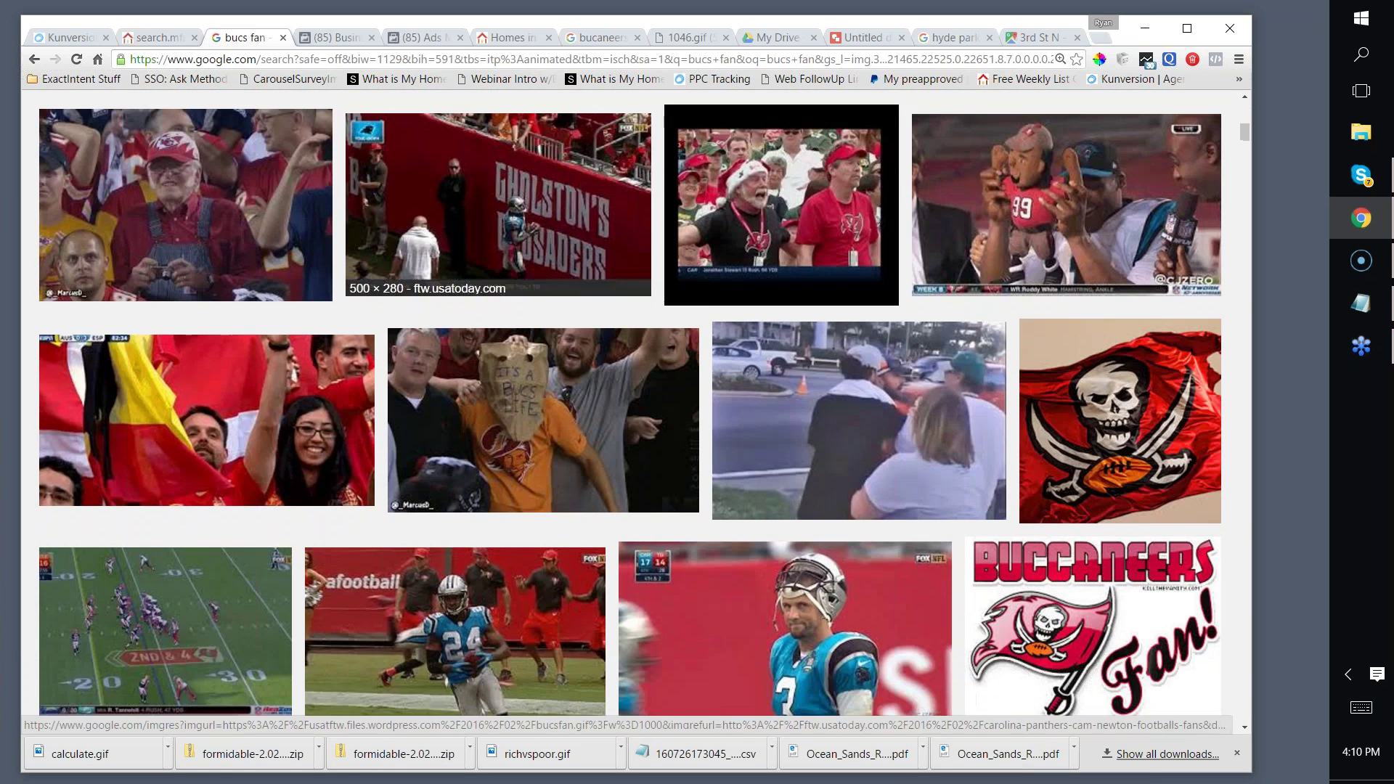
pyautogui.click(639, 464)
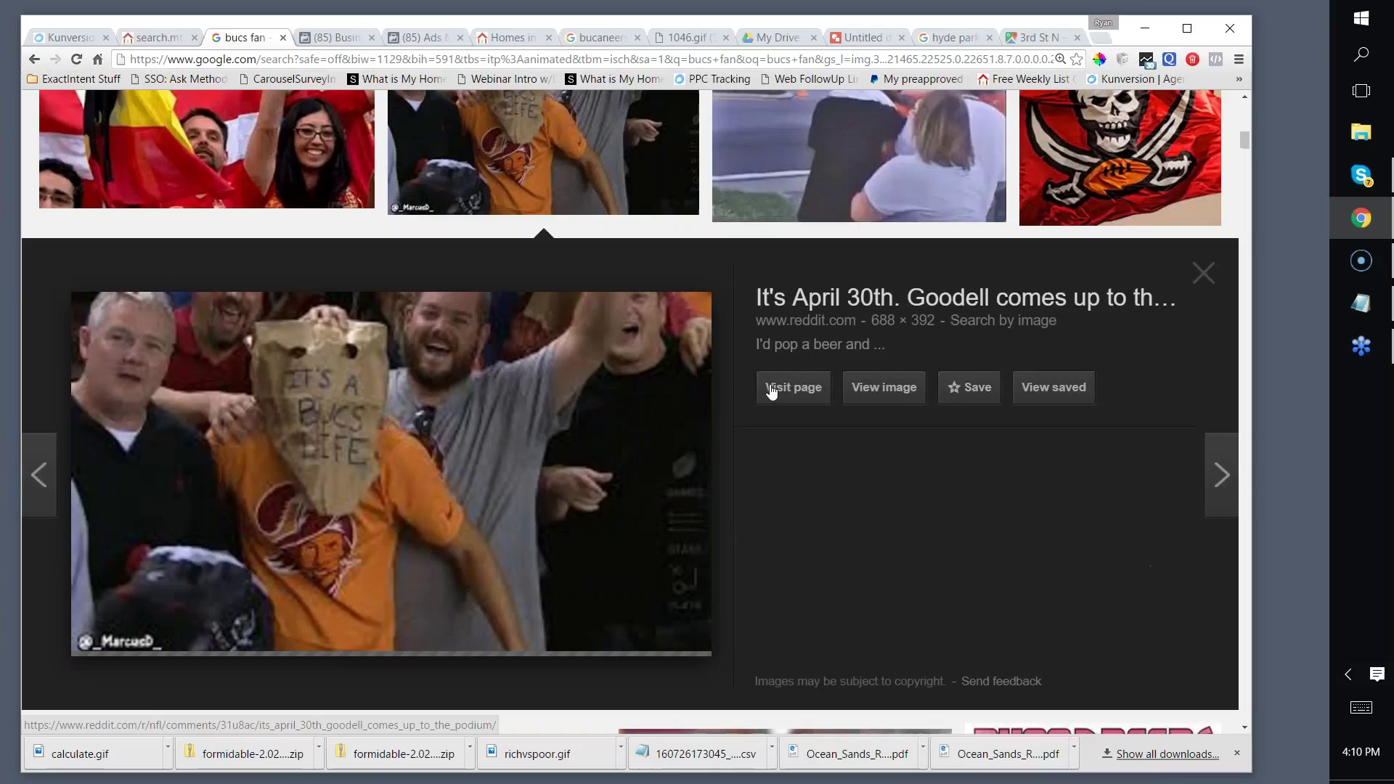
pyautogui.click(884, 388)
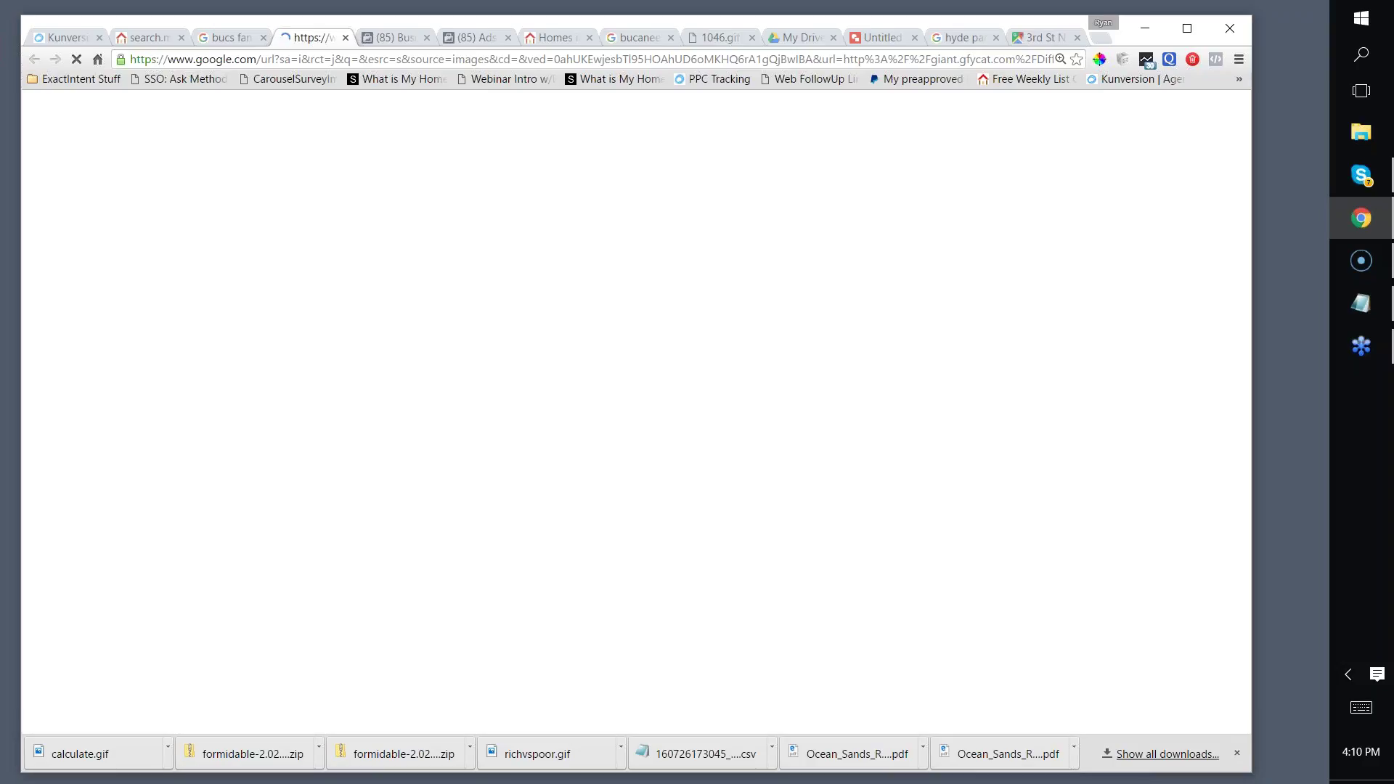
# Step: Copy the image address of the paper-bag Bucs fan GIF on gfycat
pyautogui.hotkey('ctrl', 'shift', 'Tab')
pyautogui.hotkey('ctrl', 'Tab')
pyautogui.click(228, 39)
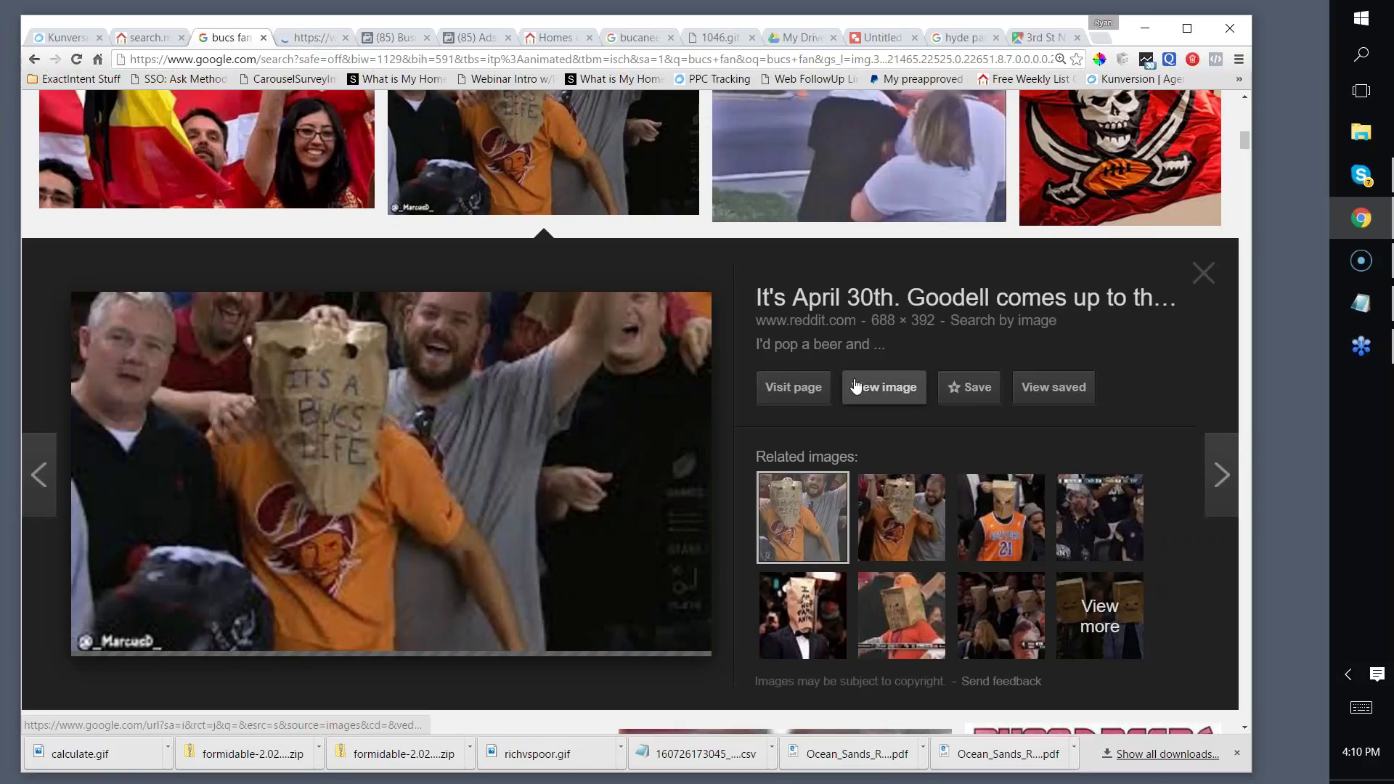
pyautogui.click(294, 34)
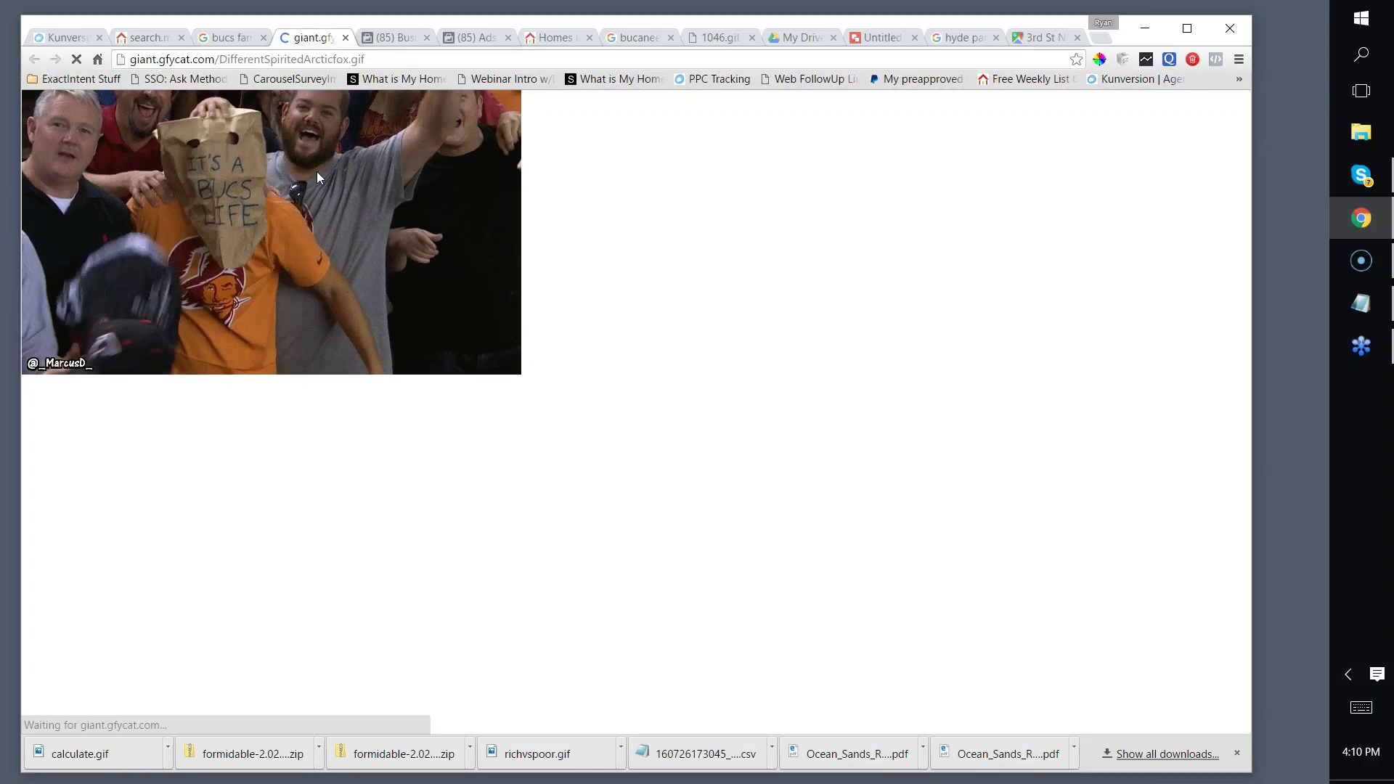
pyautogui.rightClick(320, 179)
pyautogui.click(370, 252)
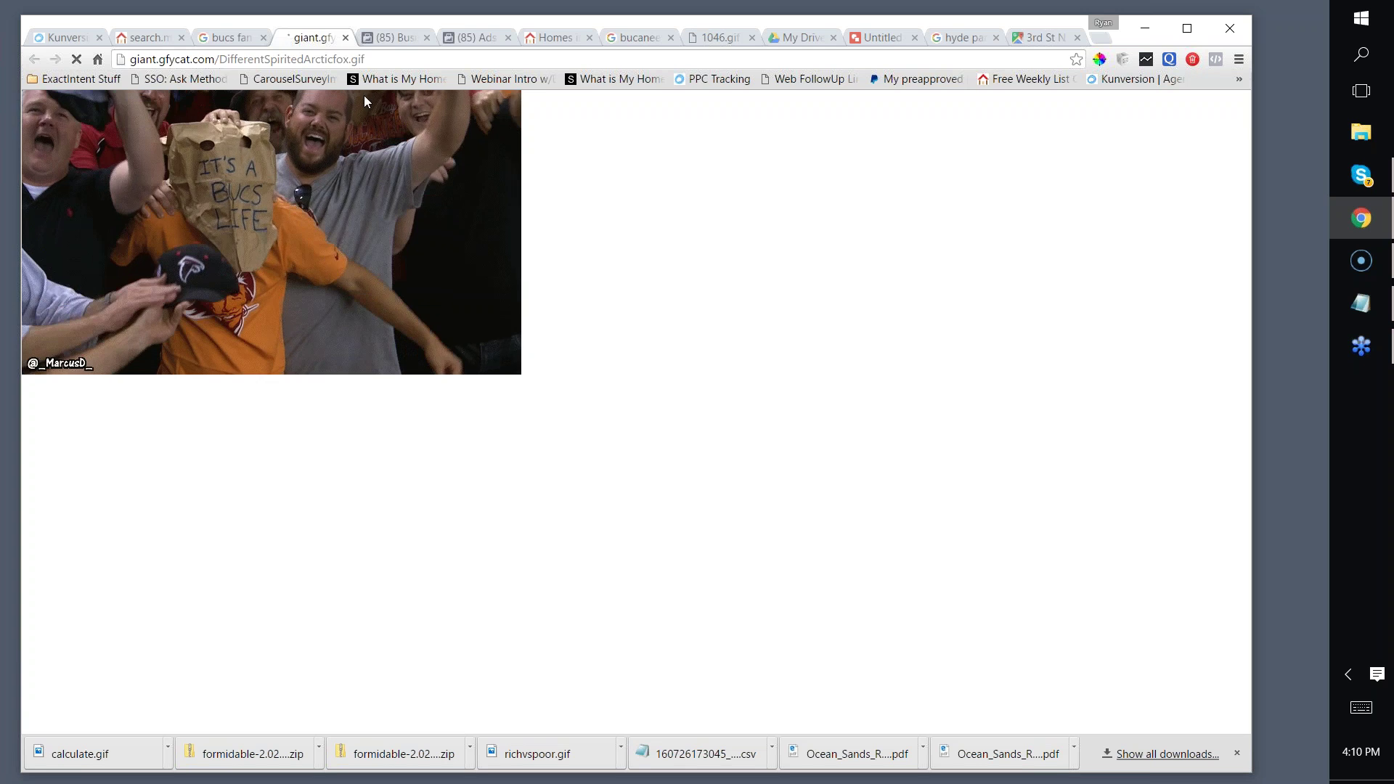
# Step: Return to the man-cave landing page editor from the other browser tabs
pyautogui.click(398, 37)
pyautogui.click(472, 37)
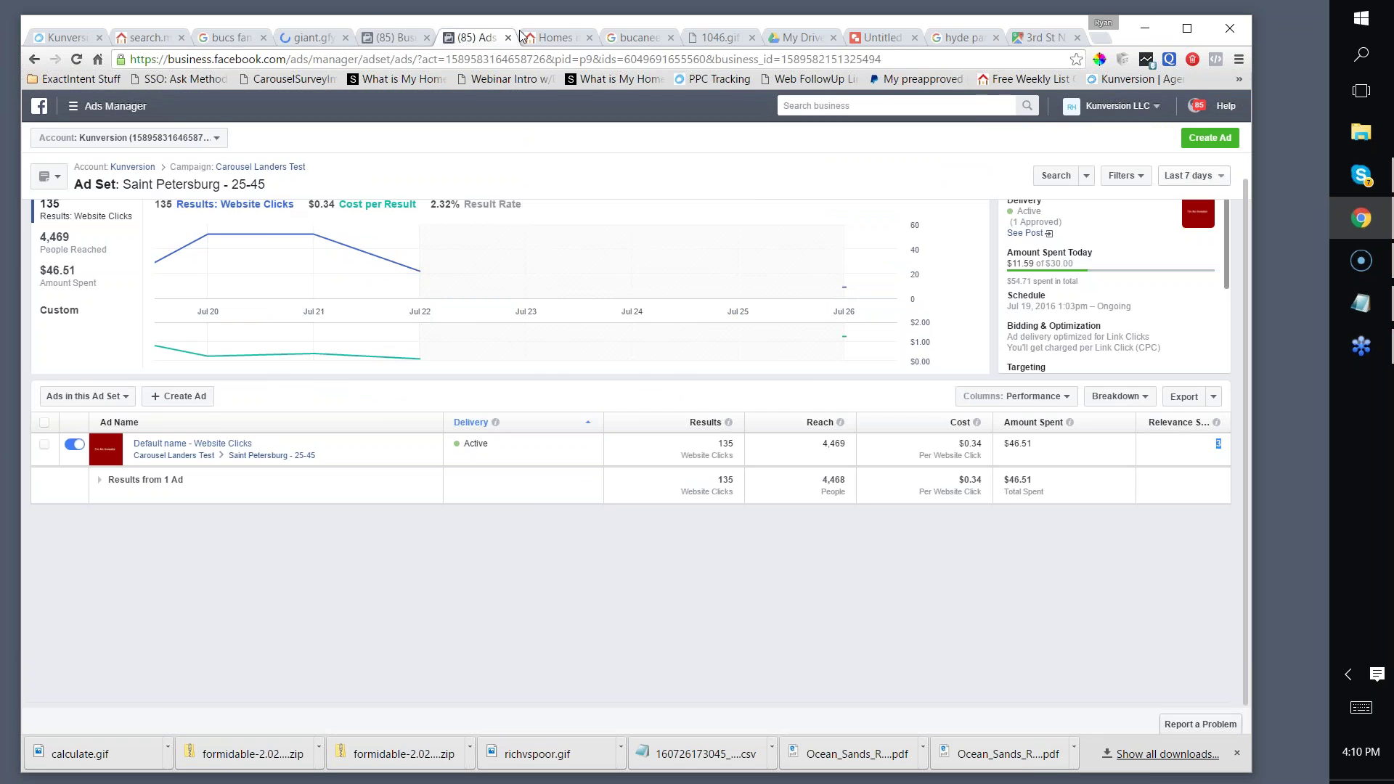
pyautogui.click(541, 39)
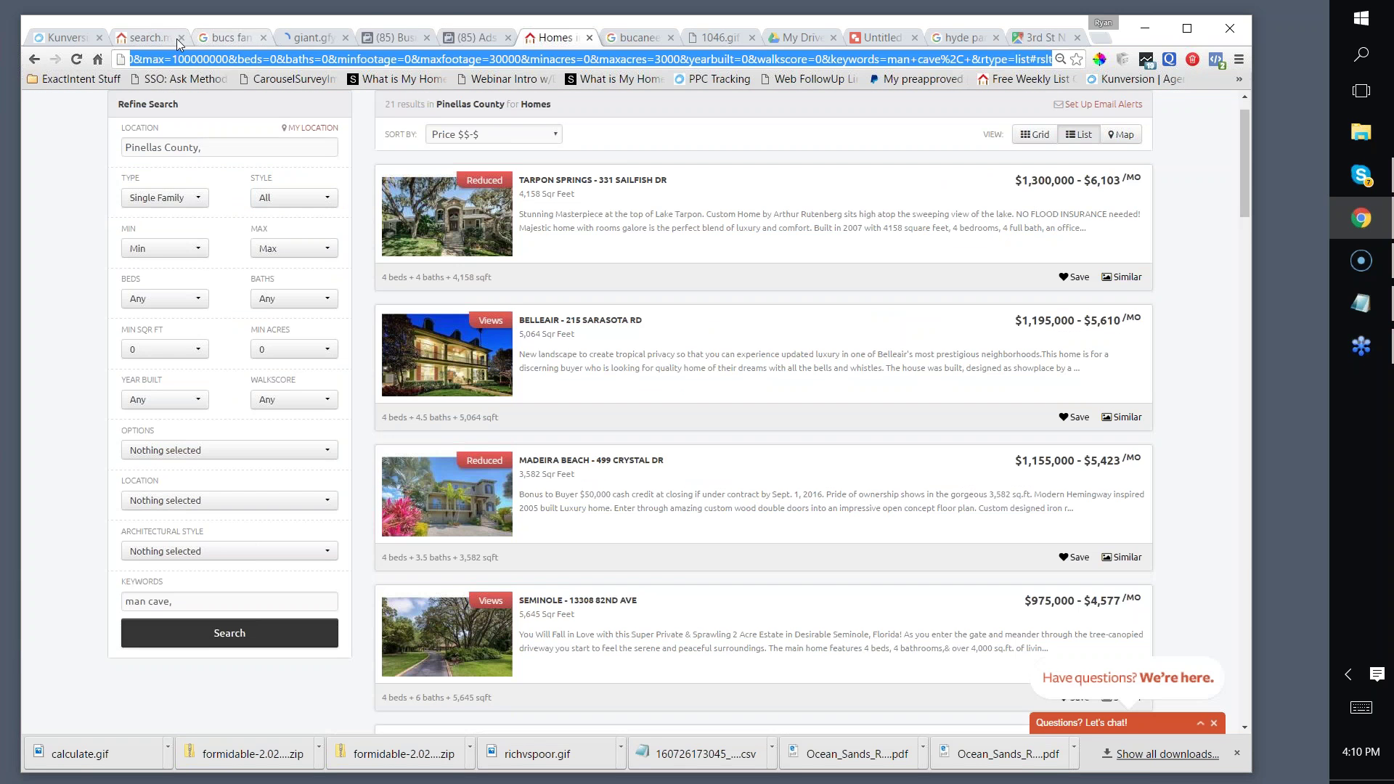
pyautogui.click(233, 44)
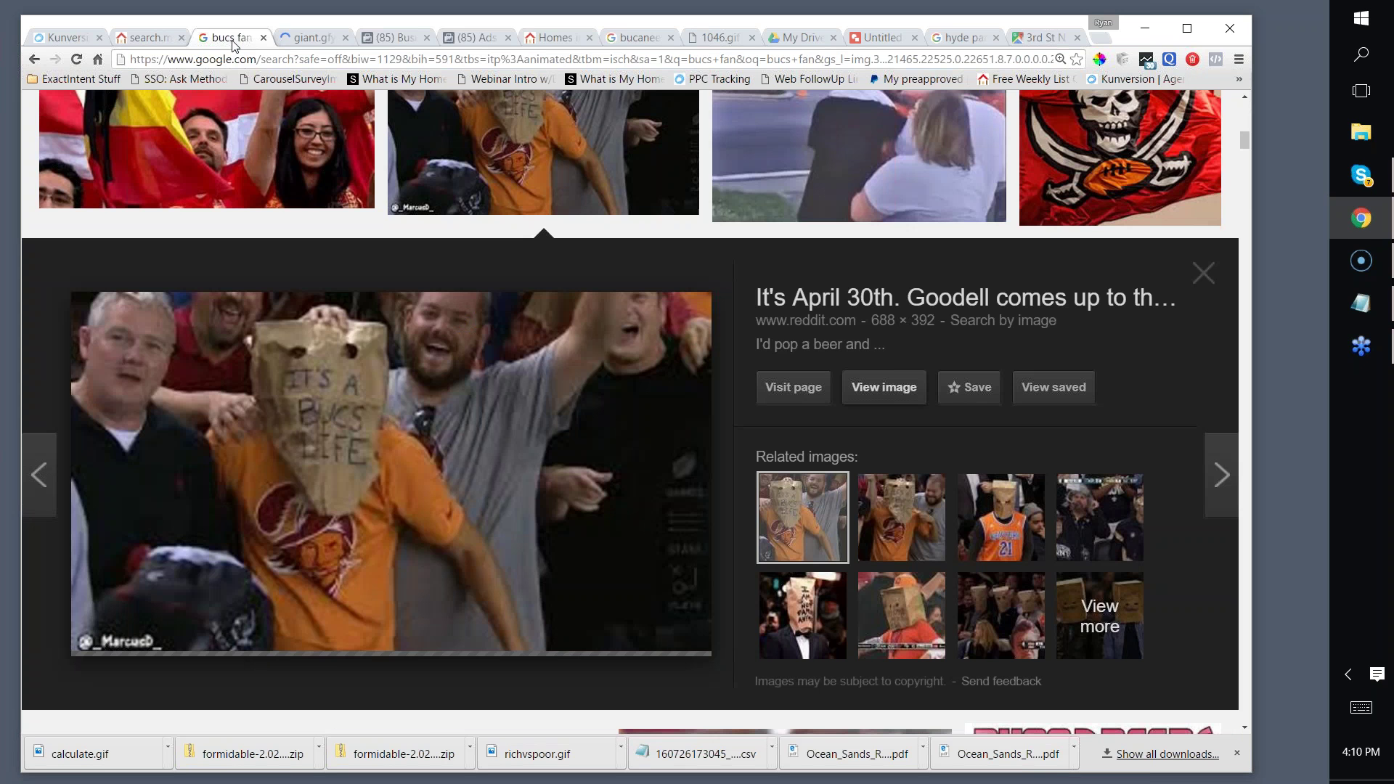
pyautogui.click(964, 37)
pyautogui.click(639, 40)
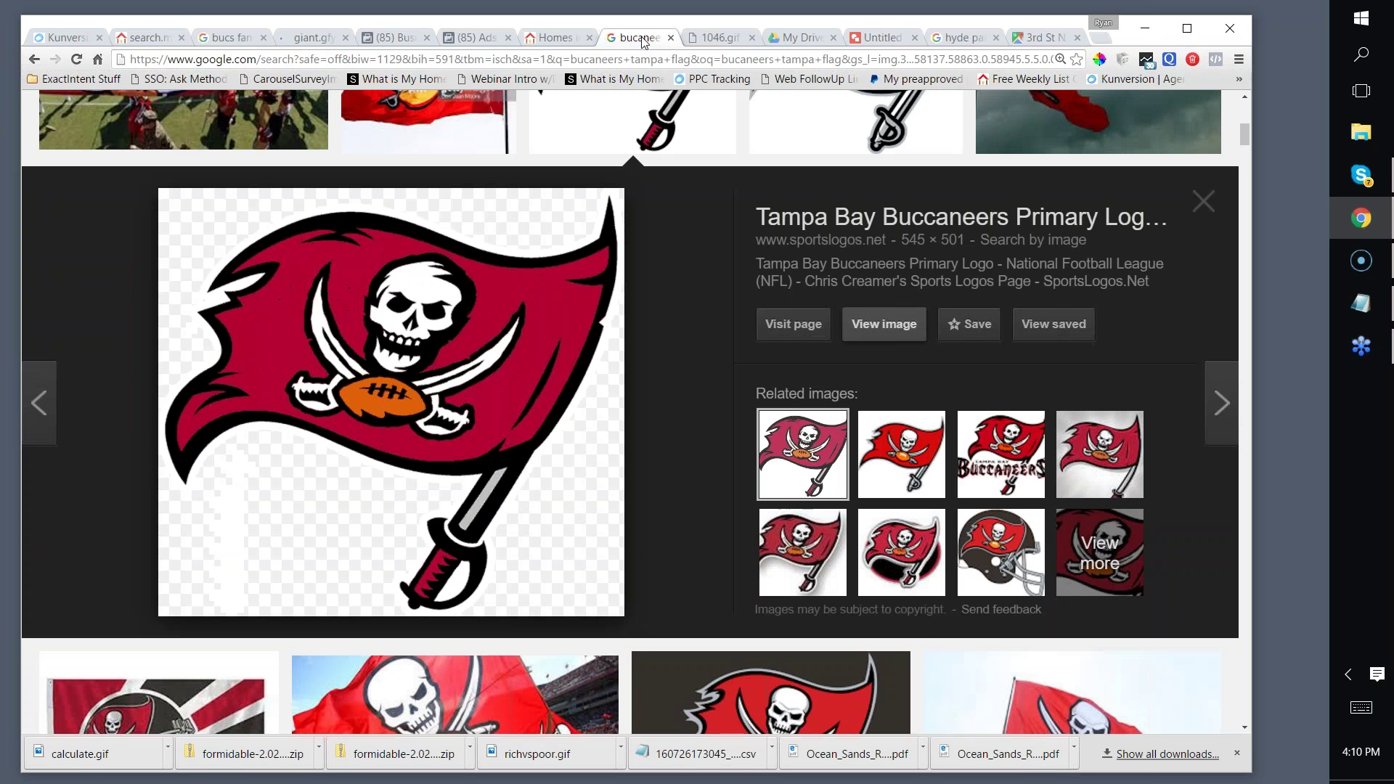
pyautogui.click(558, 40)
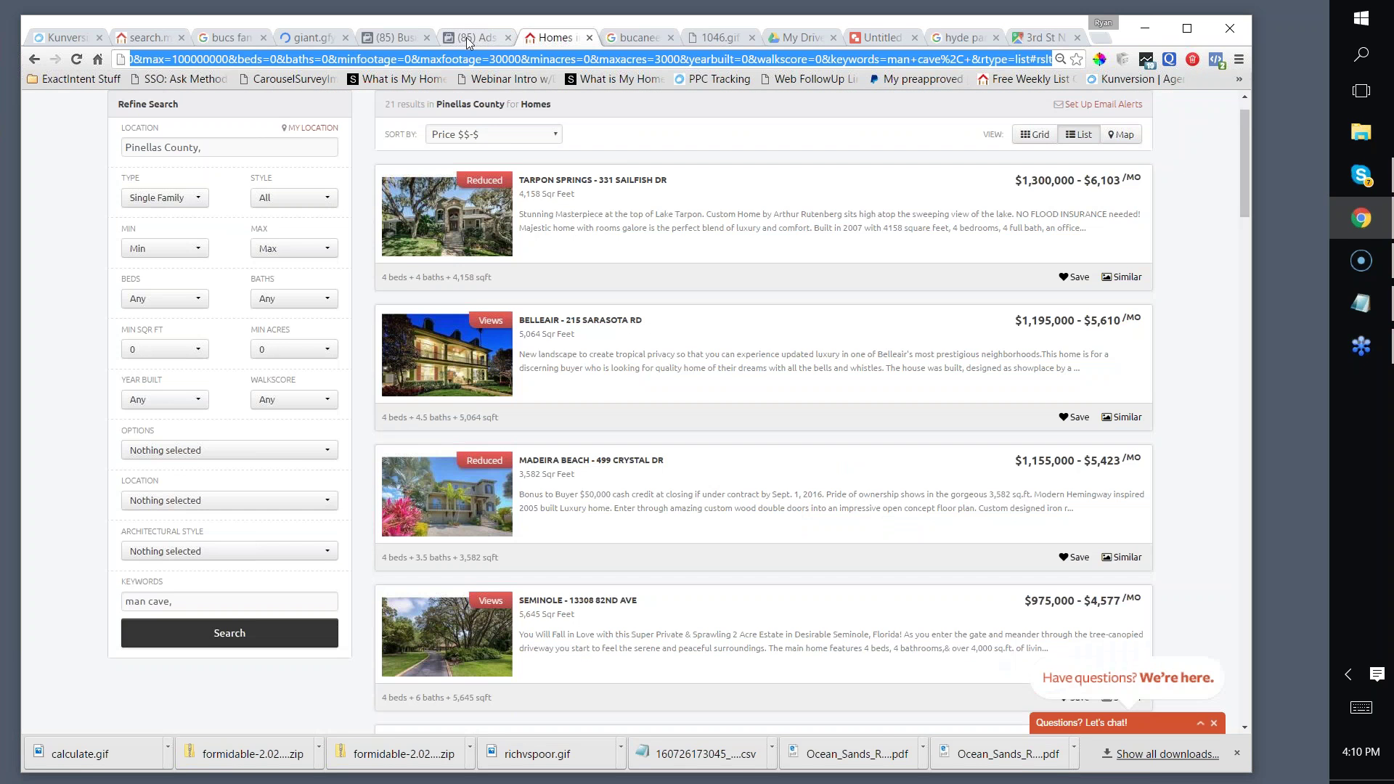
pyautogui.click(468, 40)
pyautogui.click(371, 39)
pyautogui.click(297, 40)
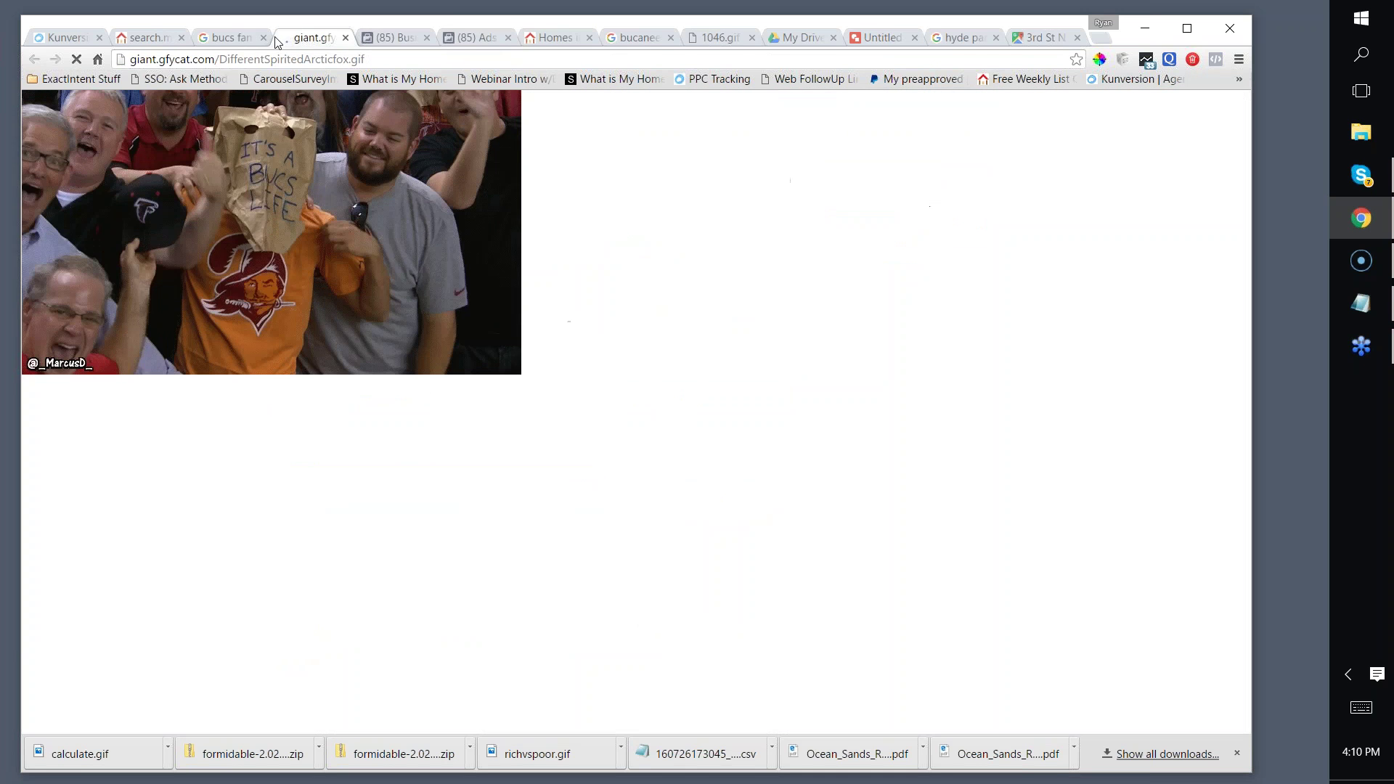
pyautogui.click(226, 37)
pyautogui.click(148, 40)
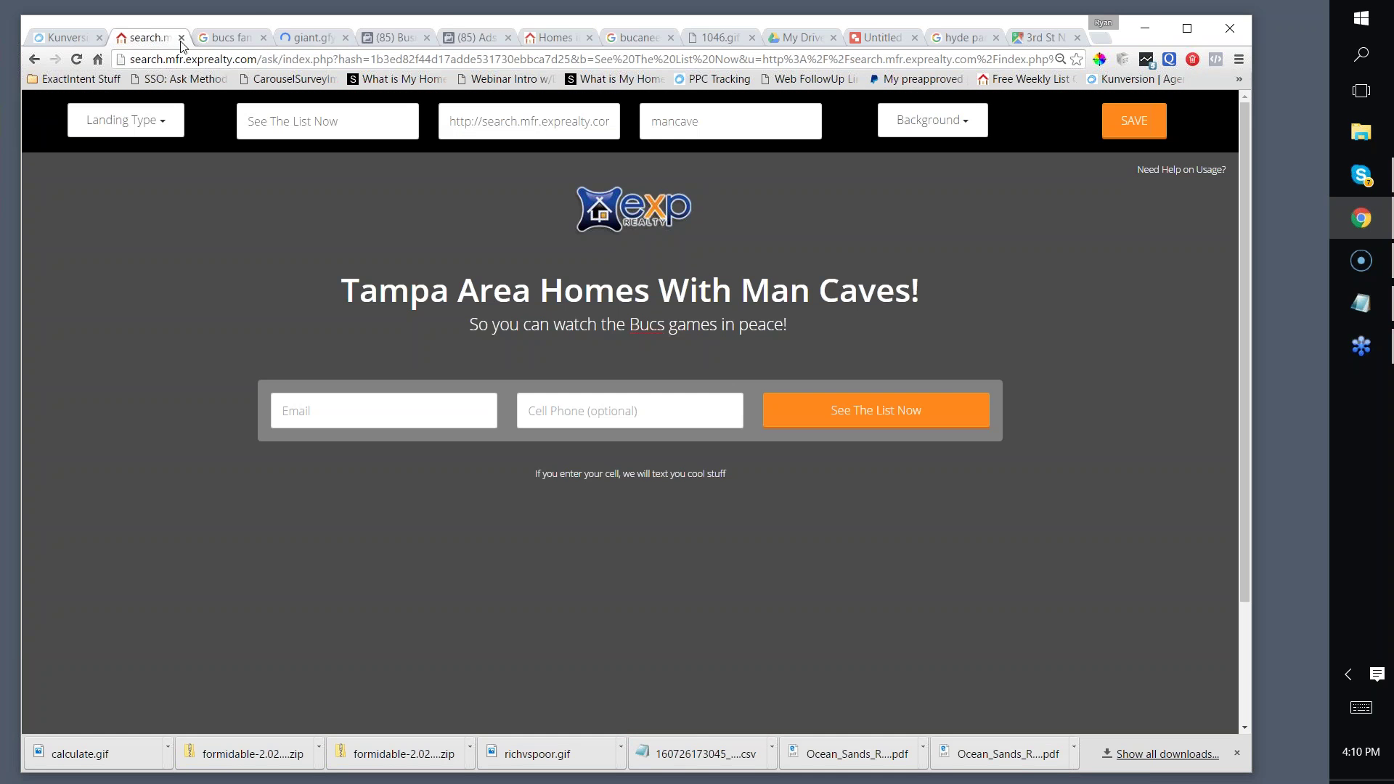
# Step: Set a Custom Background on the landing page using the pasted Bucs fan GIF URL
pyautogui.click(923, 123)
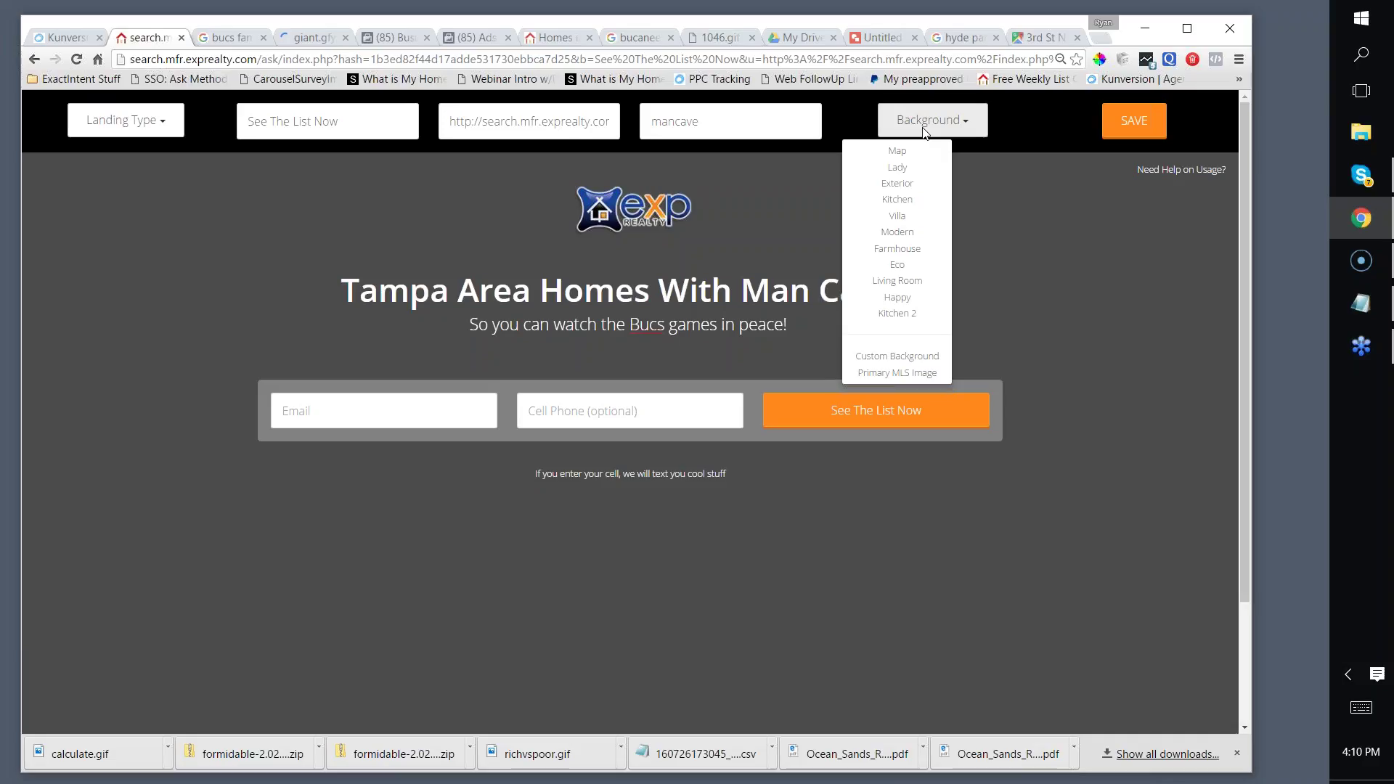
pyautogui.click(866, 358)
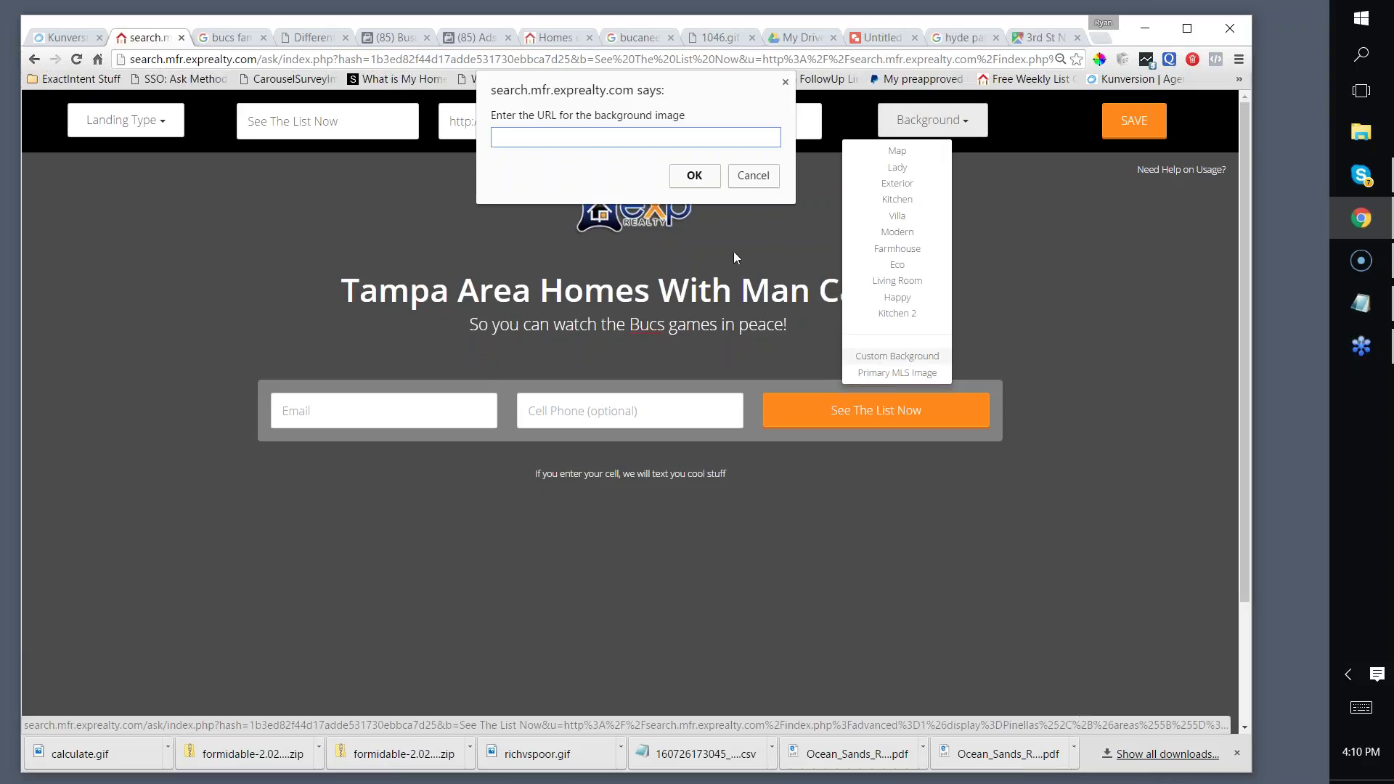
pyautogui.hotkey('ctrl', 'v')
pyautogui.click(691, 178)
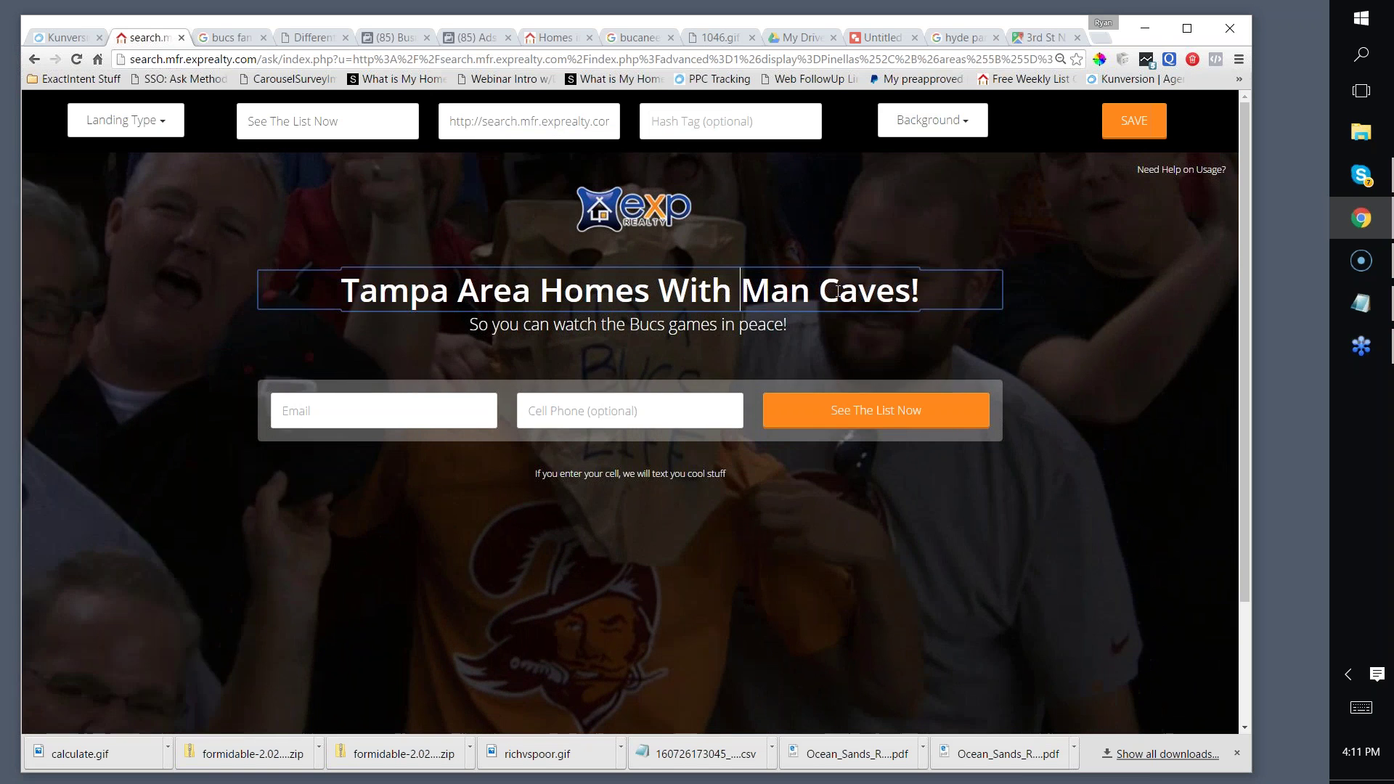
# Step: Append '(So you can watch Bucs games without everyone knowing you're a Bucs Fan)' to the headline; remove subheadline and eXp logo
pyautogui.click(937, 292)
pyautogui.write('(S')
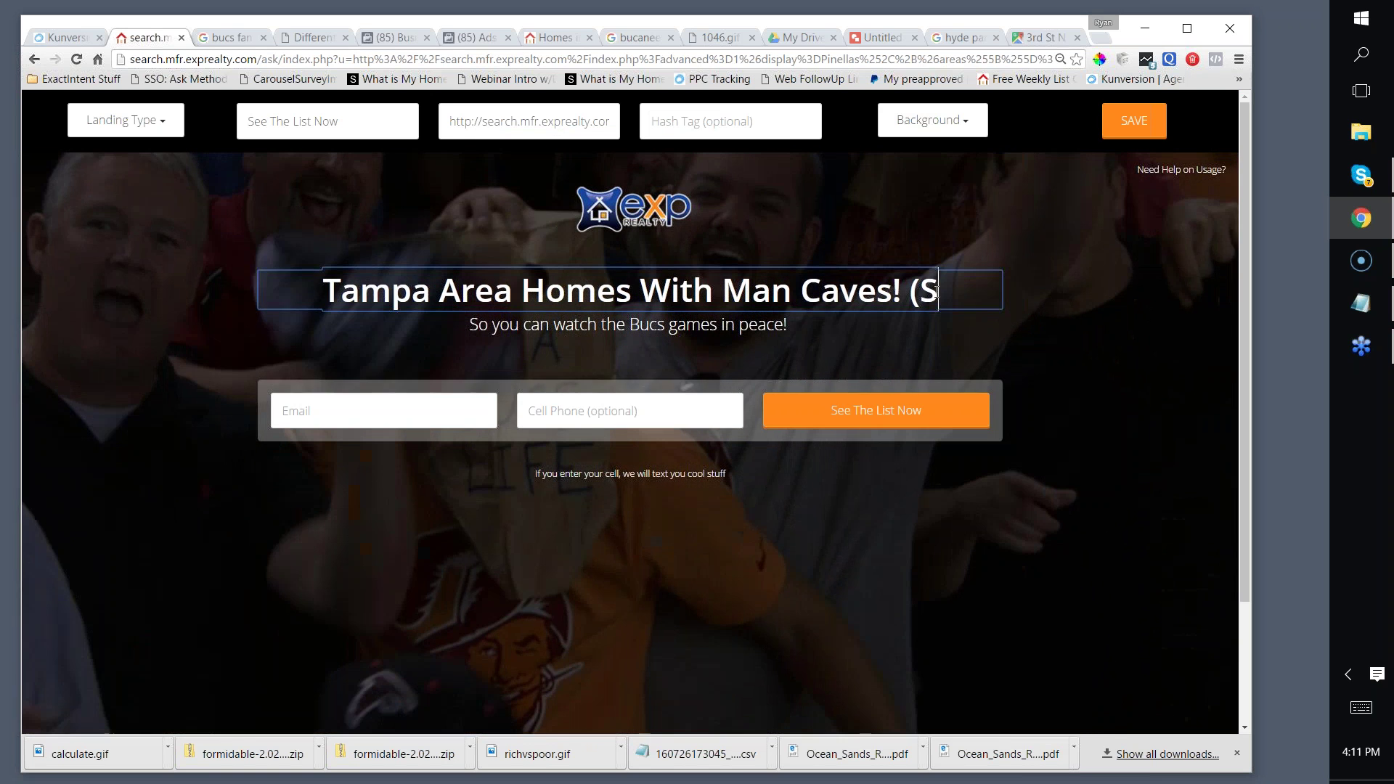
pyautogui.write('o you can')
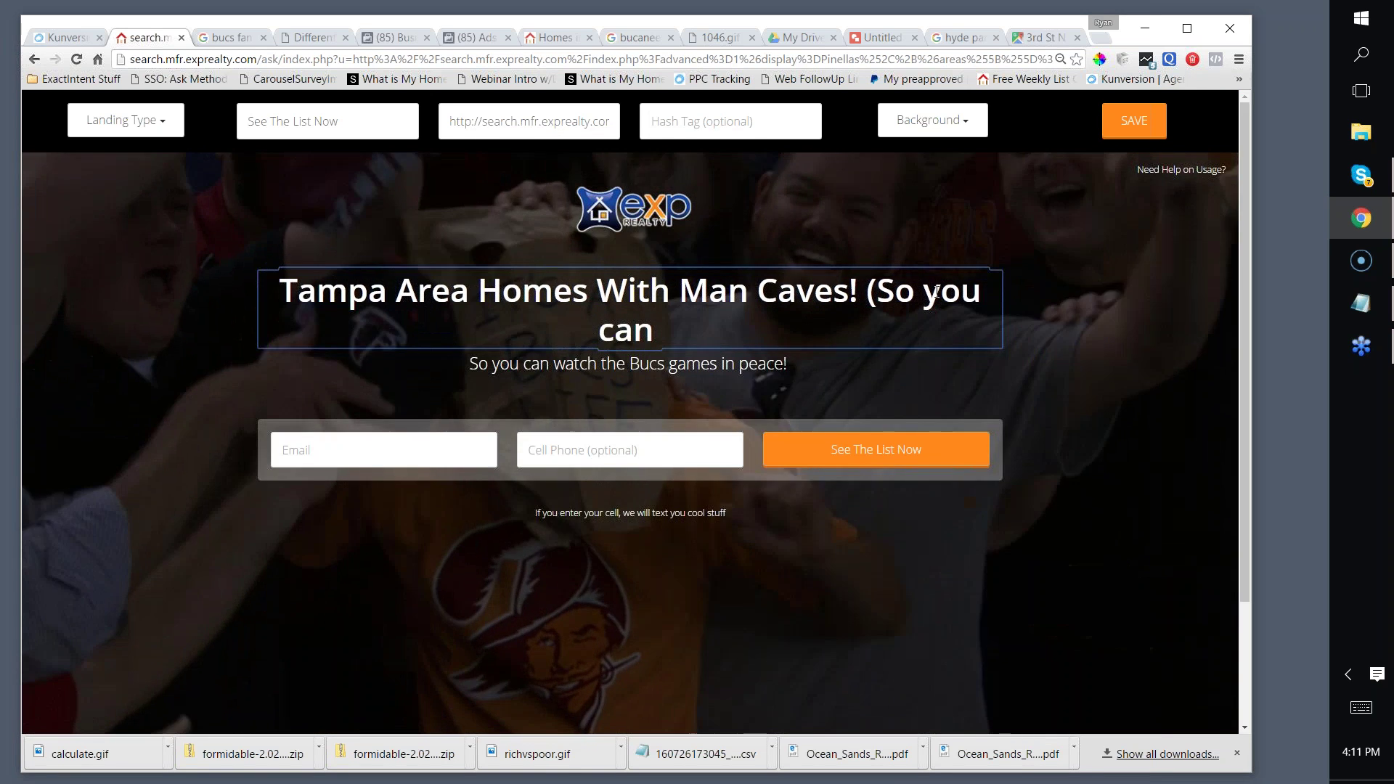
pyautogui.write(' watch')
pyautogui.press('BackSpace')
pyautogui.press('BackSpace')
pyautogui.write('tch the b')
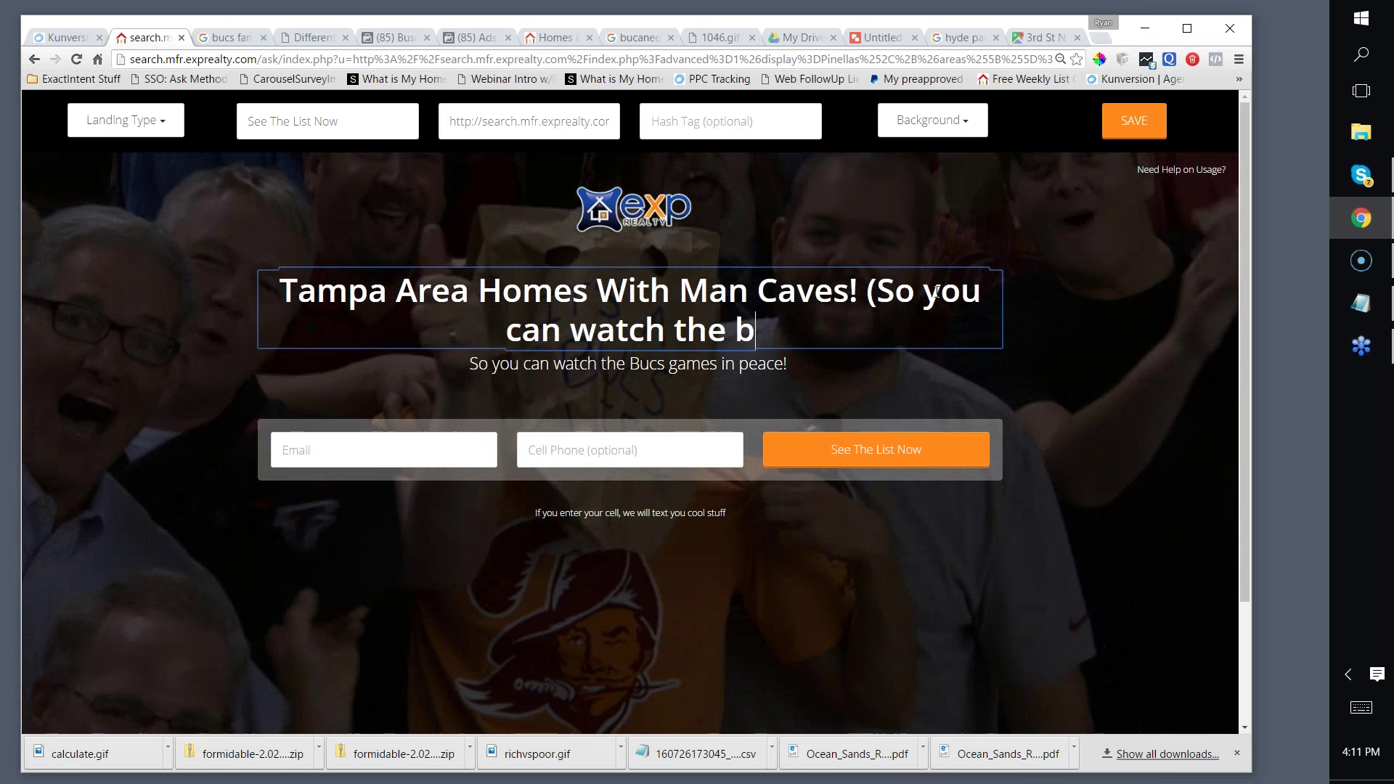
pyautogui.press('BackSpace')
pyautogui.write('Bucs')
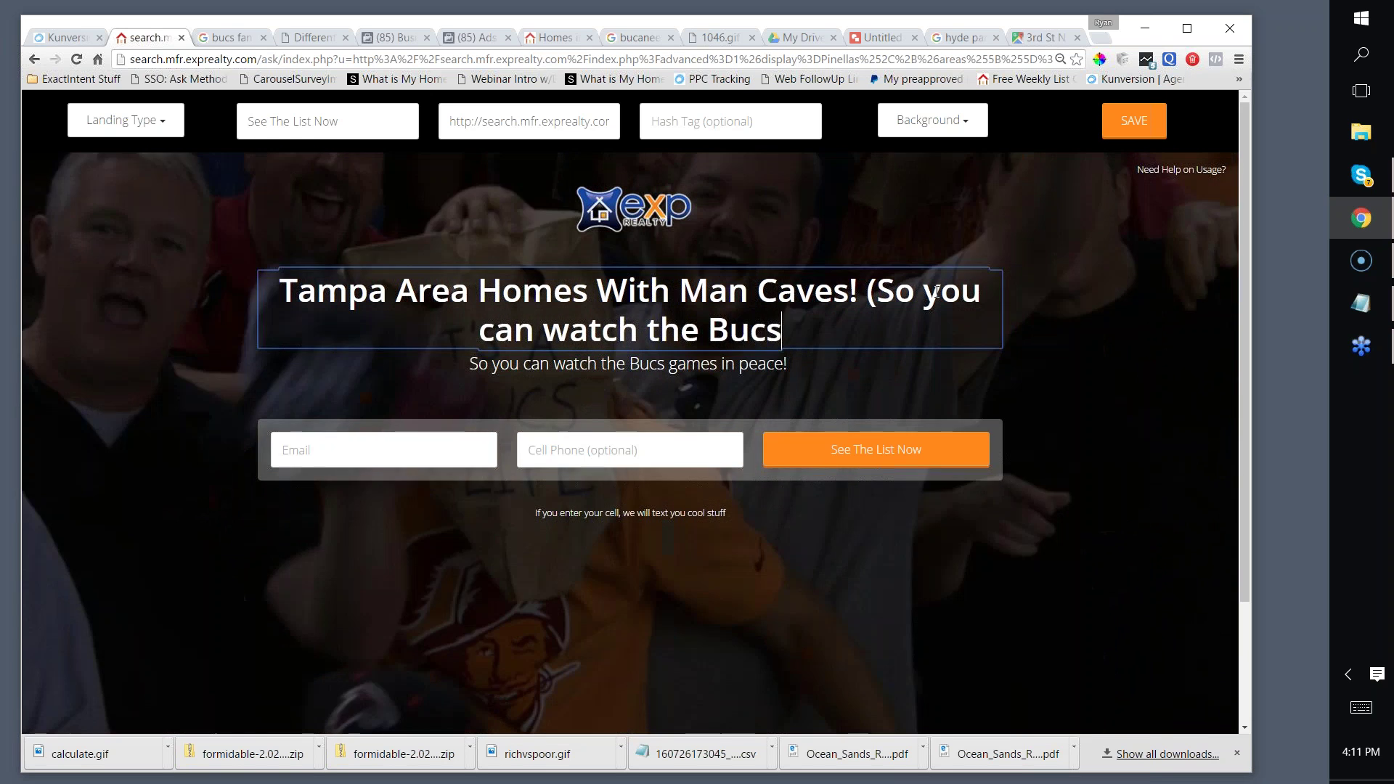
pyautogui.write(' games withou')
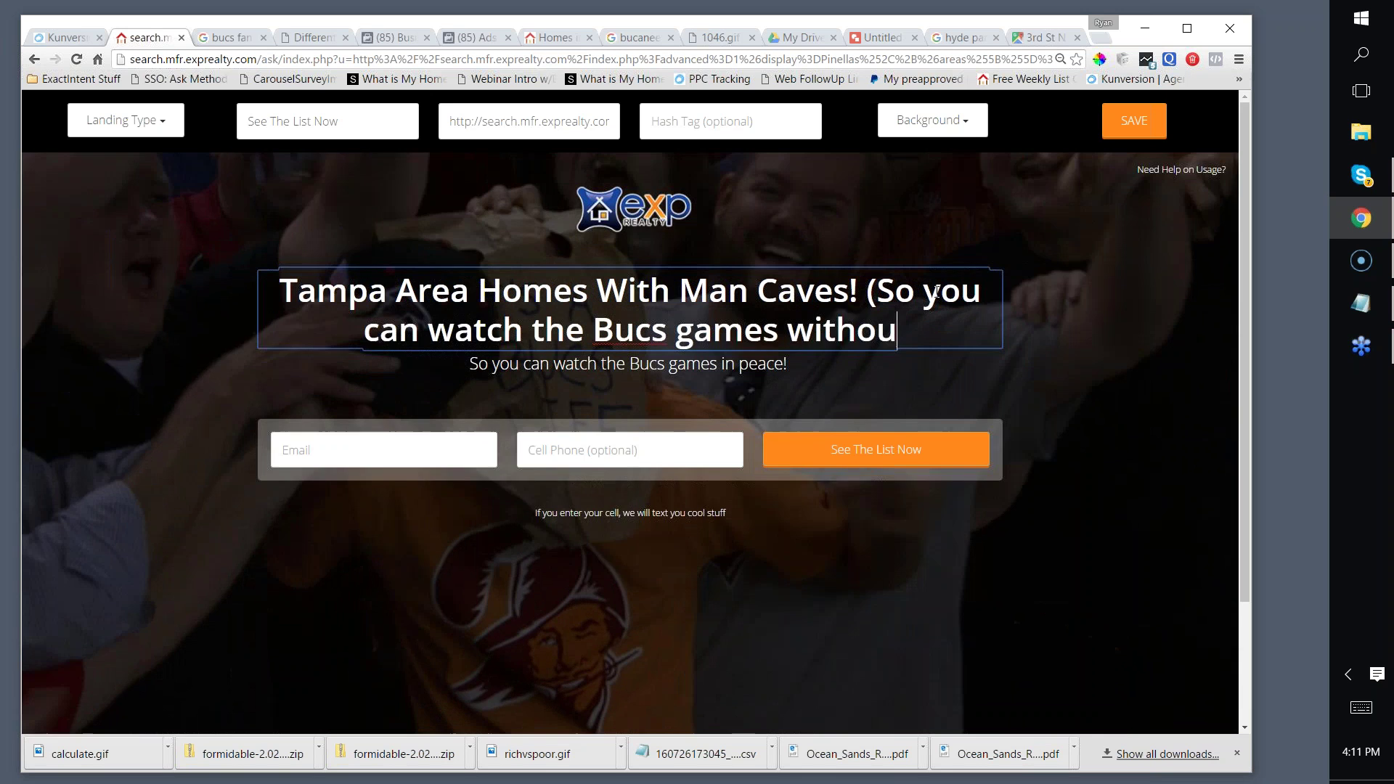
pyautogui.write('t everyone knowing y')
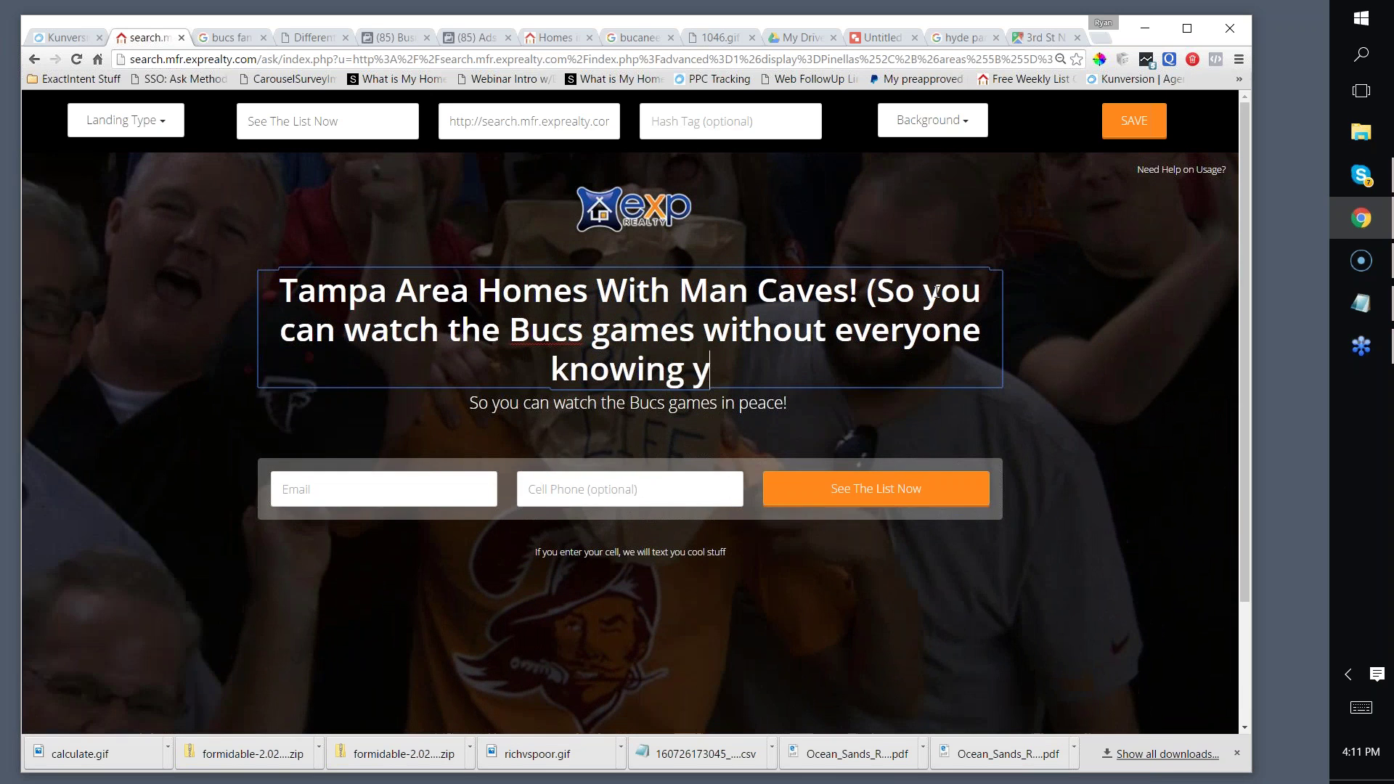
pyautogui.write("ou're a Buc")
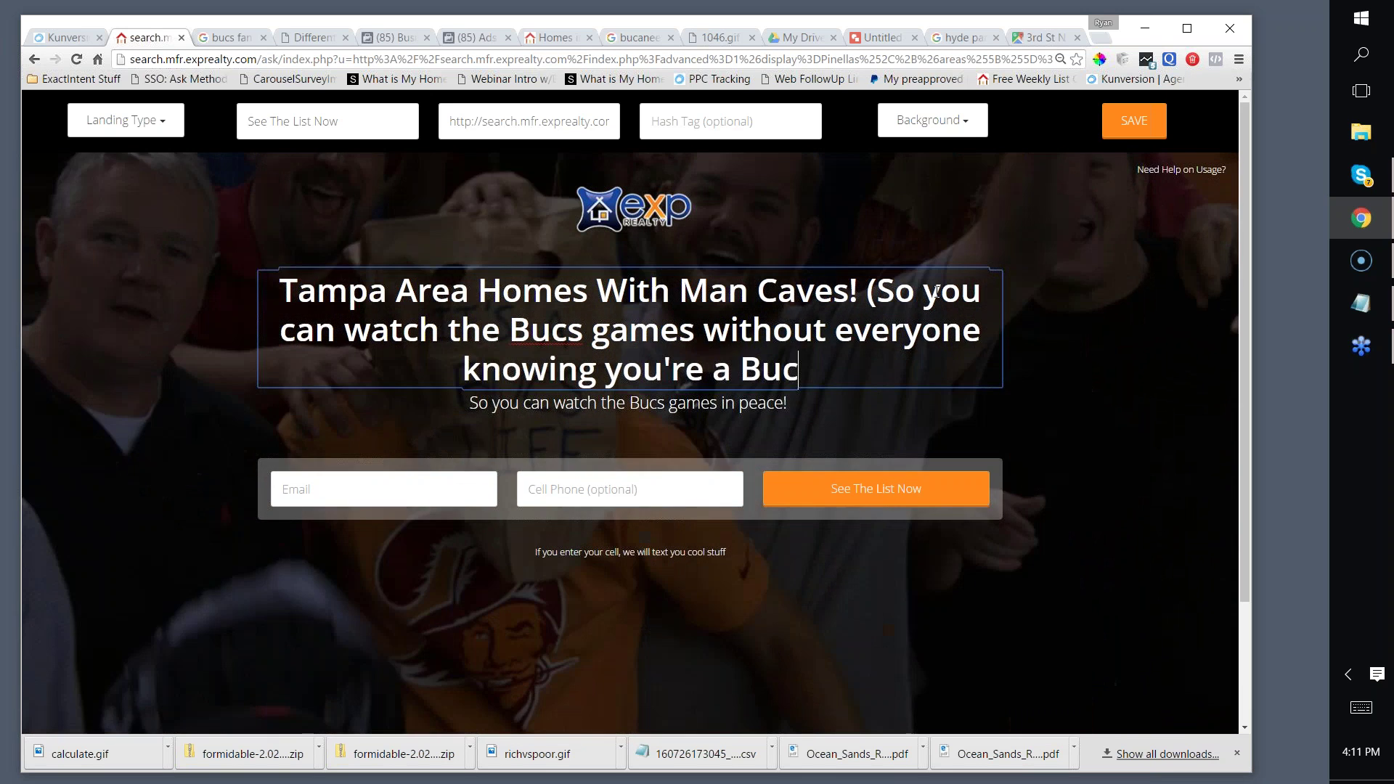
pyautogui.write('s Fan)')
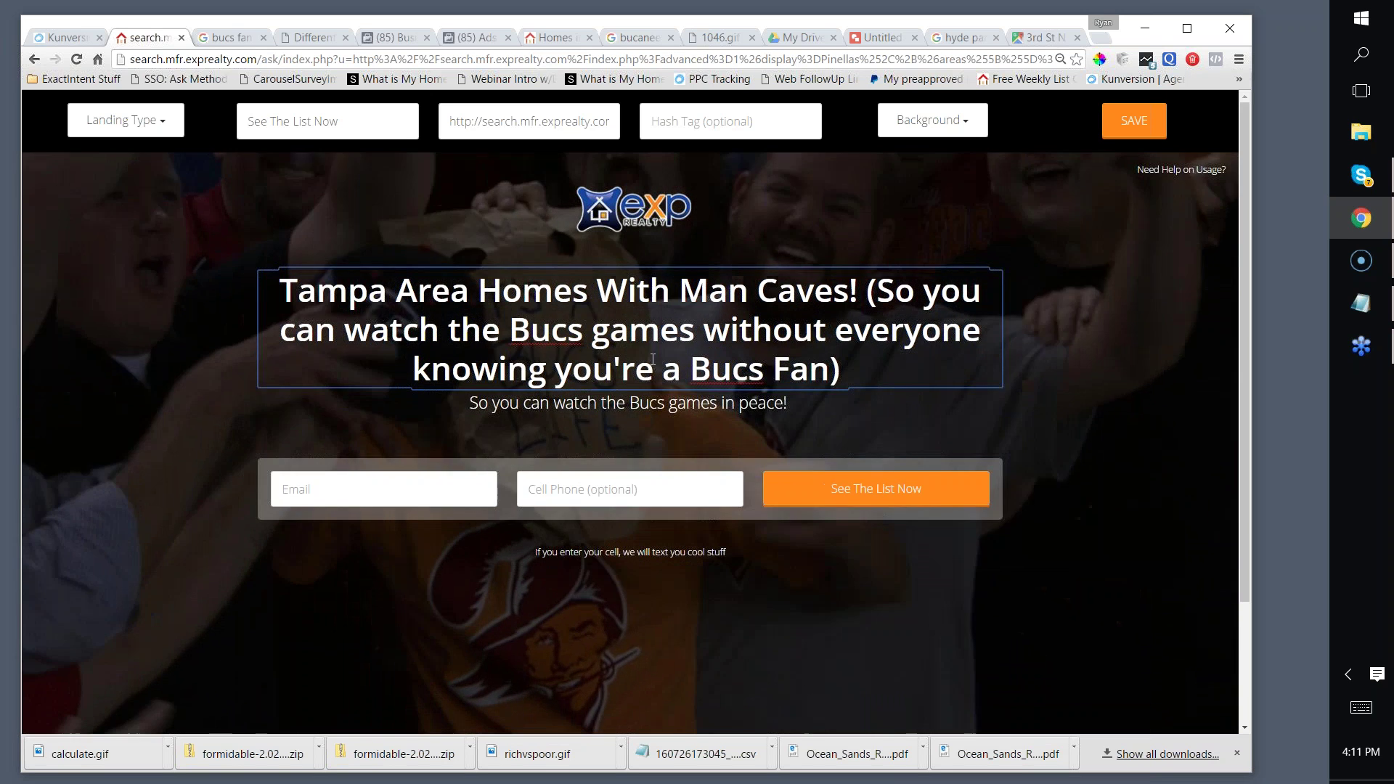
pyautogui.press('Return')
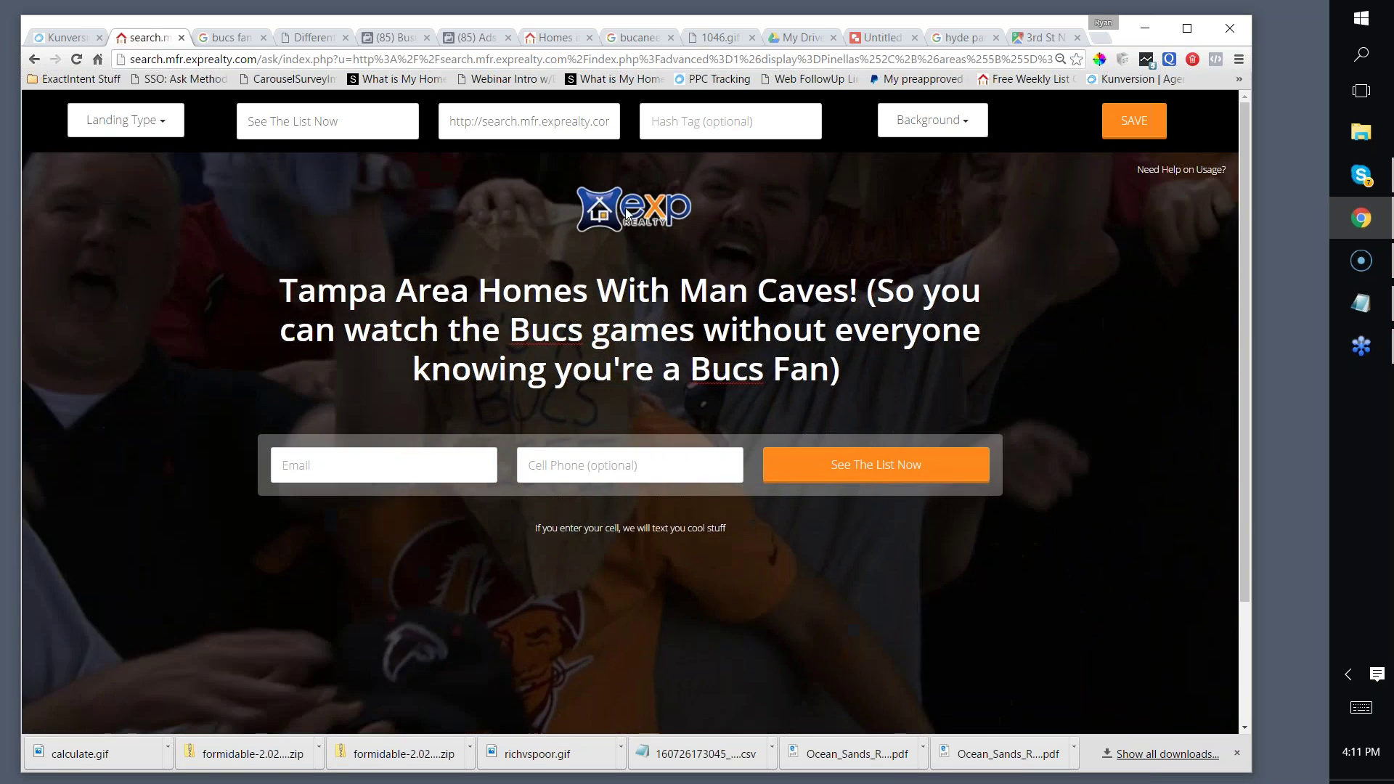
pyautogui.click(626, 214)
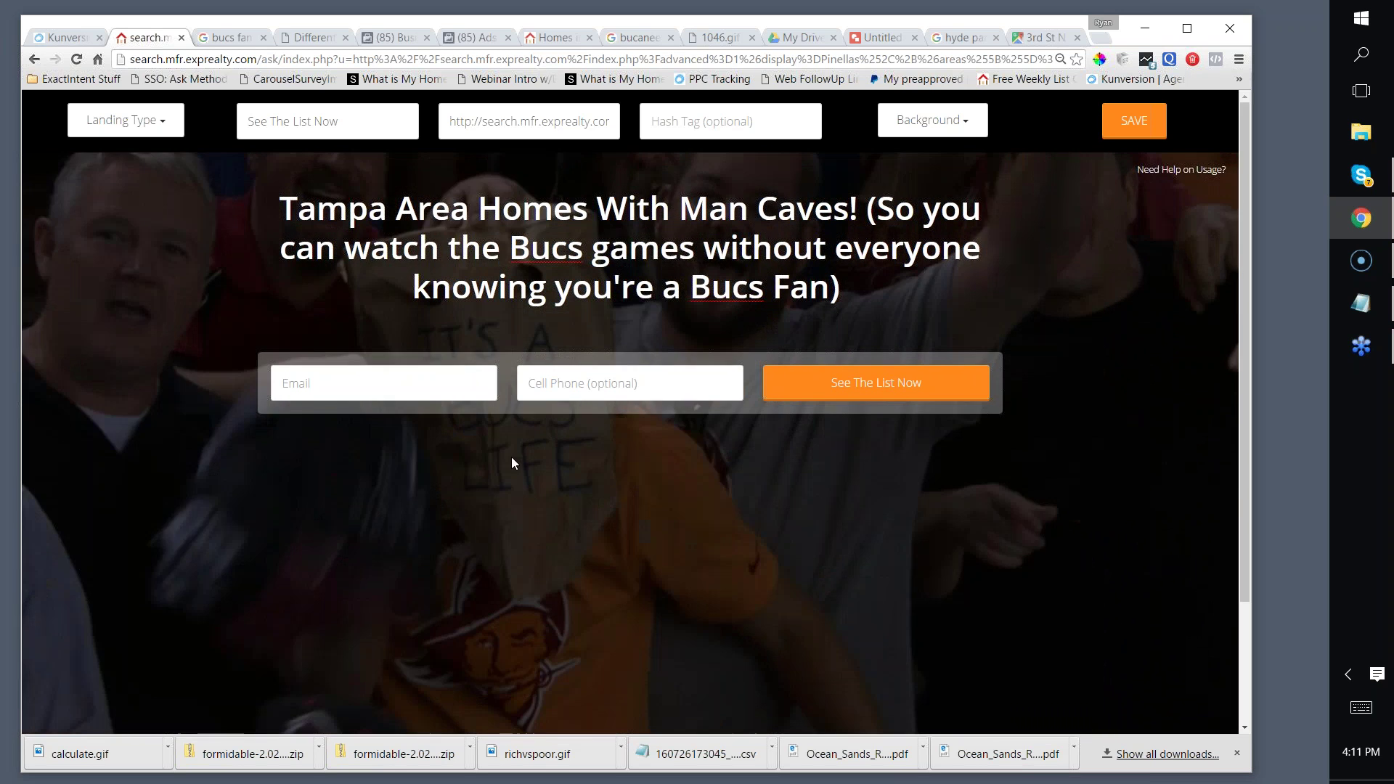
# Step: Publish the man-cave landing page and copy its live web address
pyautogui.click(1134, 121)
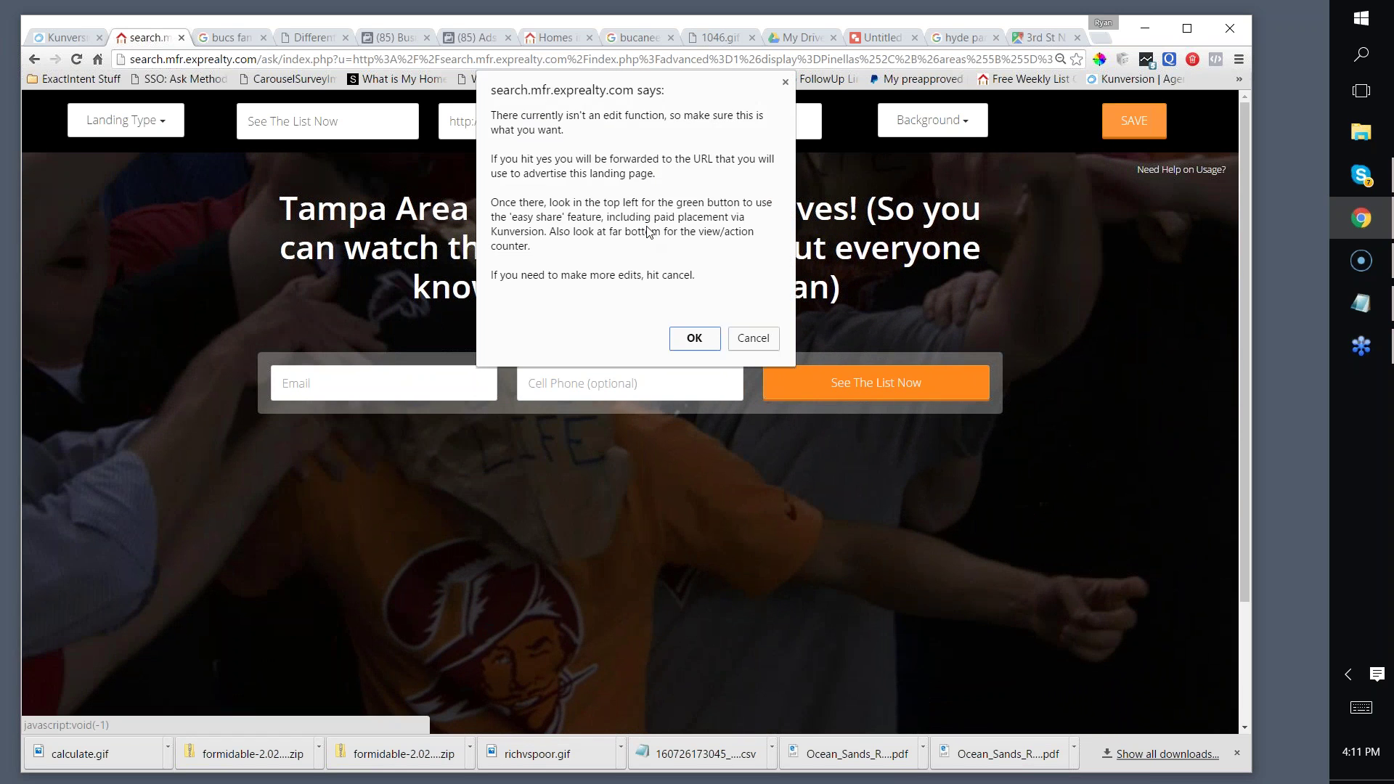
pyautogui.click(694, 338)
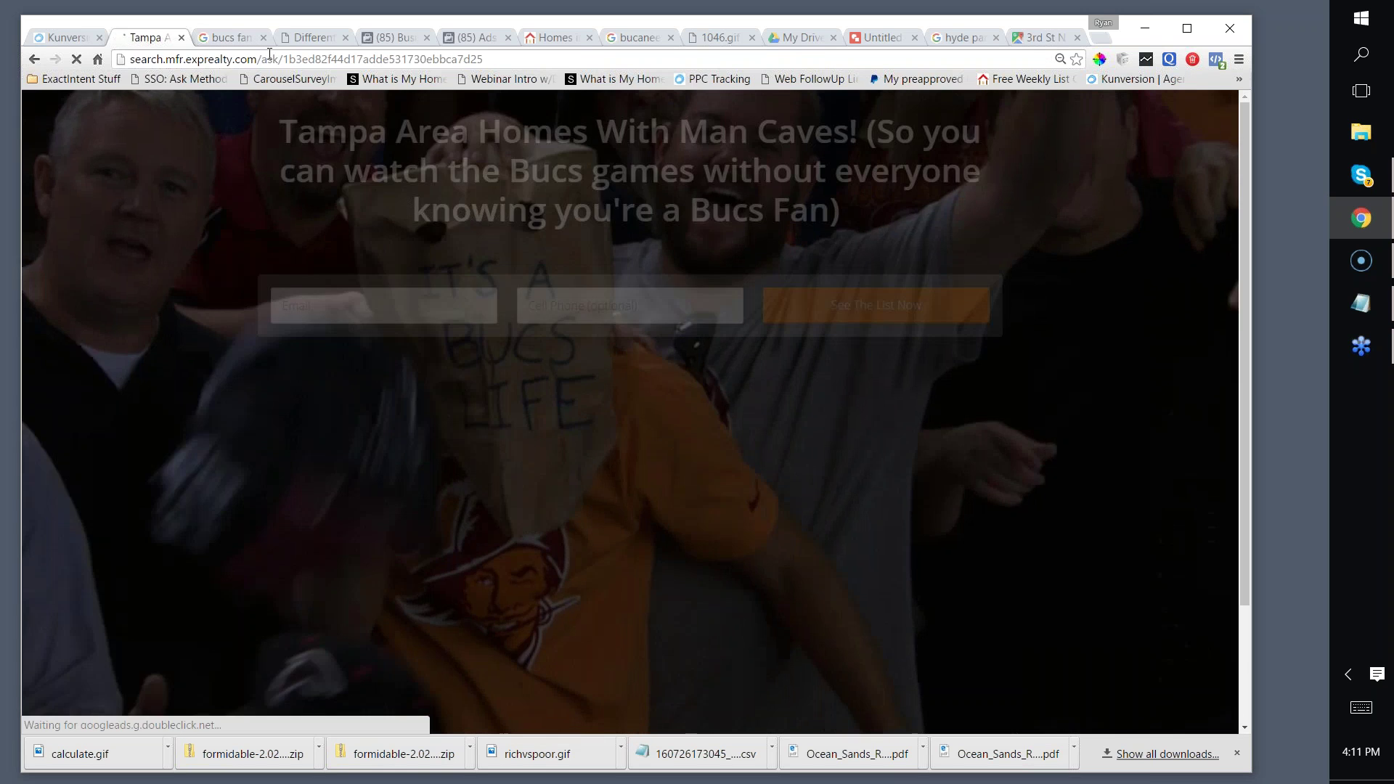
pyautogui.click(261, 58)
pyautogui.rightClick(267, 58)
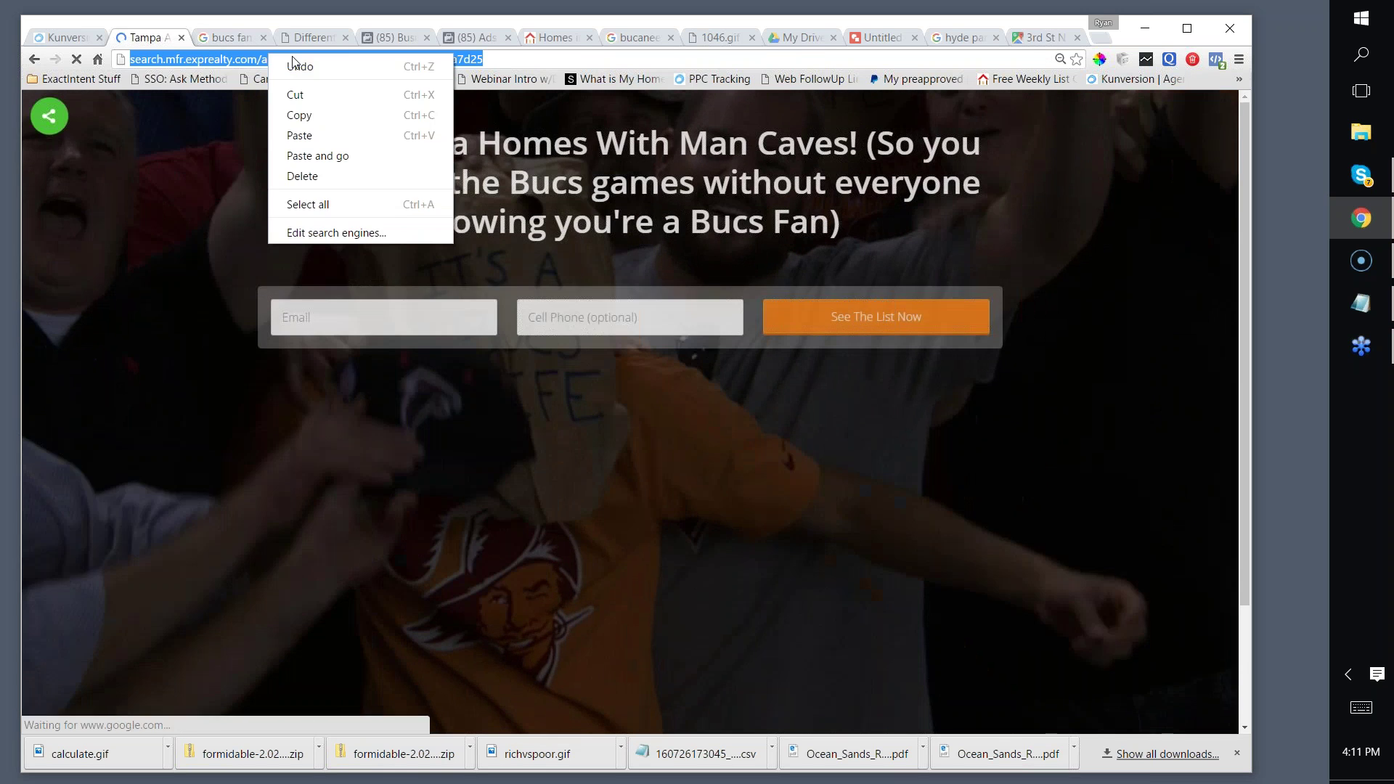
pyautogui.click(325, 113)
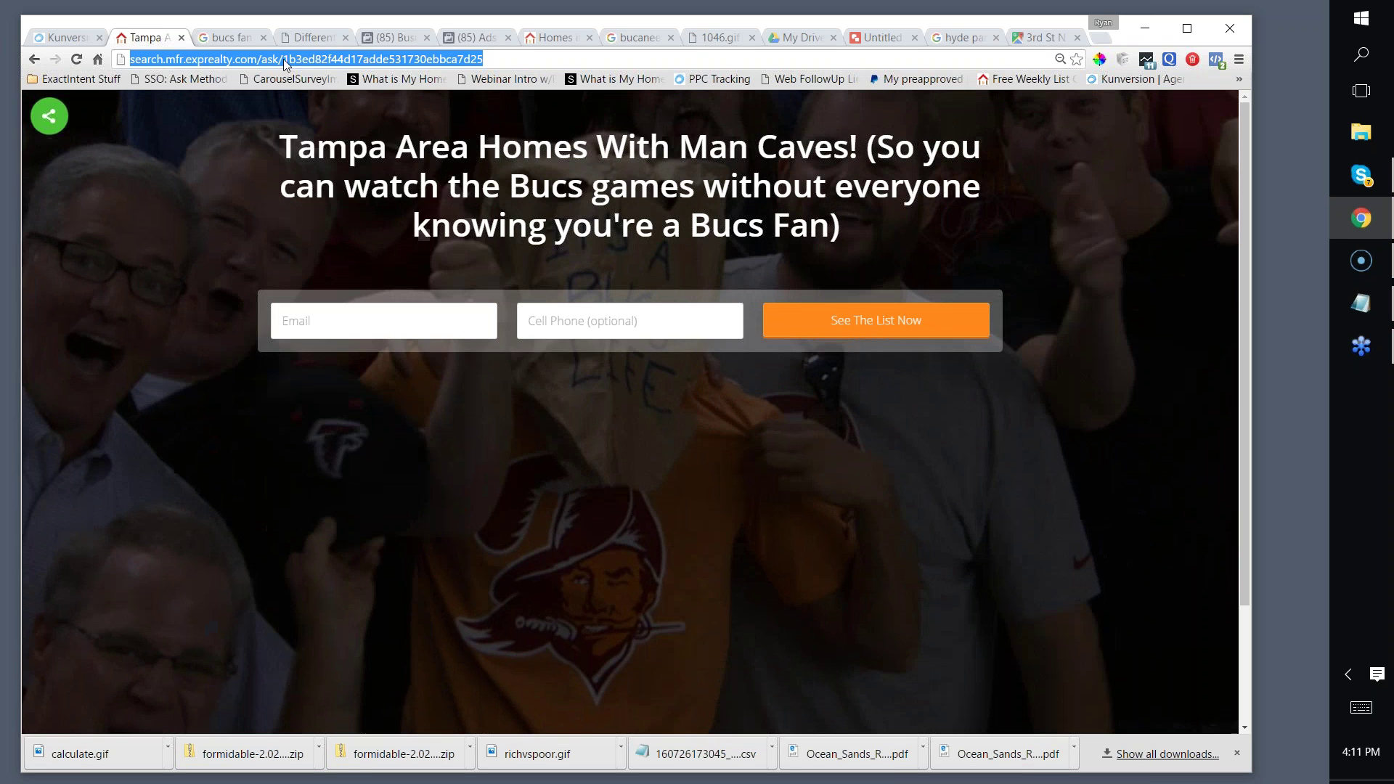
# Step: Re-copy the landing page address and bring up the Ads Manager tab
pyautogui.rightClick(283, 60)
pyautogui.click(314, 120)
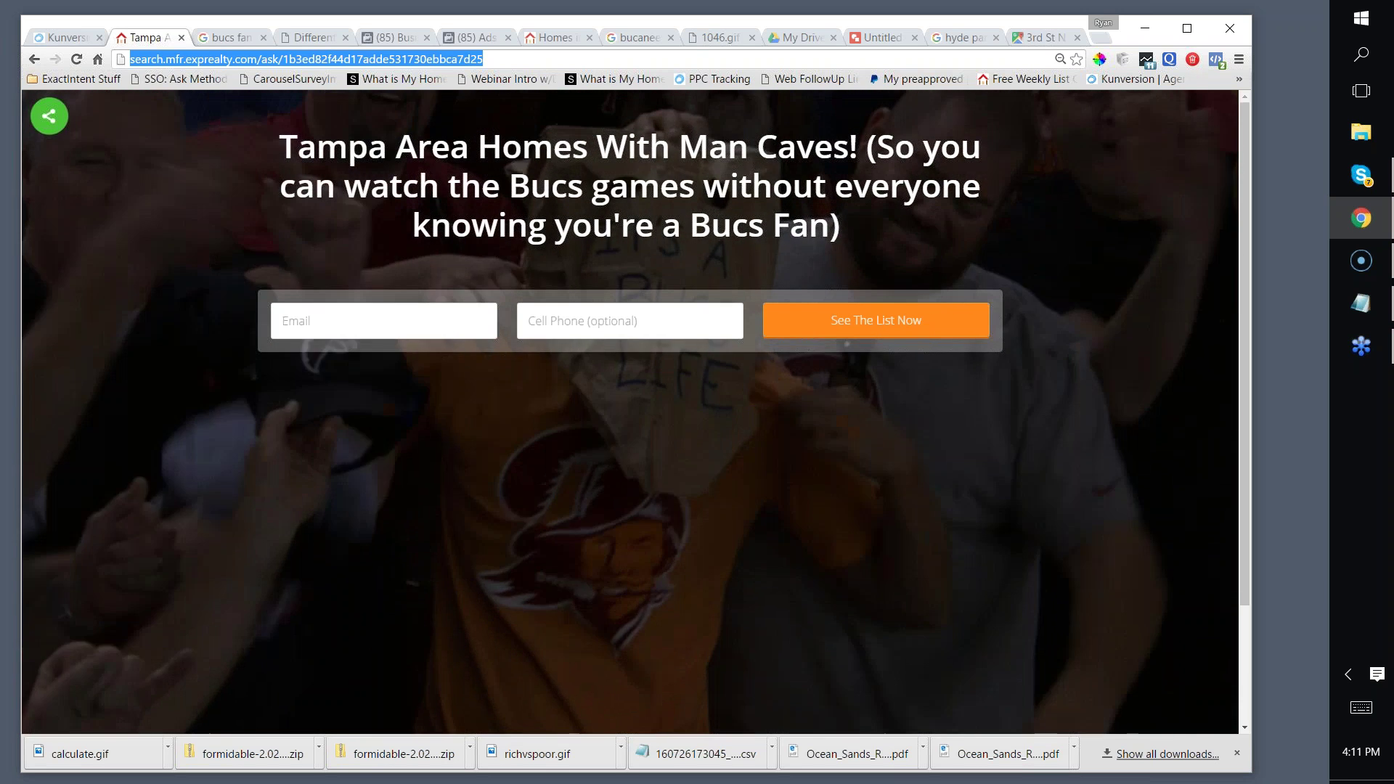
pyautogui.rightClick(400, 58)
pyautogui.click(425, 114)
pyautogui.click(444, 44)
pyautogui.click(455, 61)
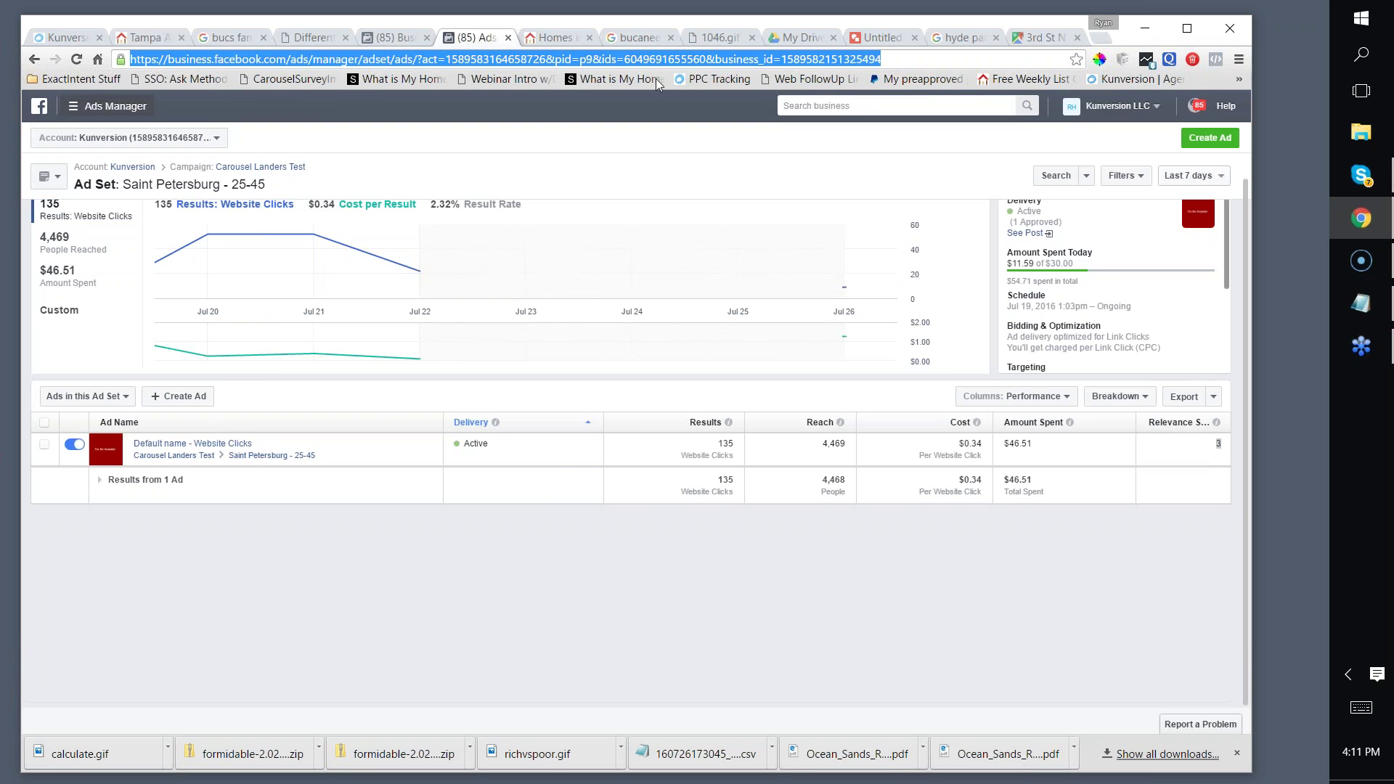
# Step: Go to the Kunversion Facebook group at facebook.com/groups/kunversion
pyautogui.click(548, 44)
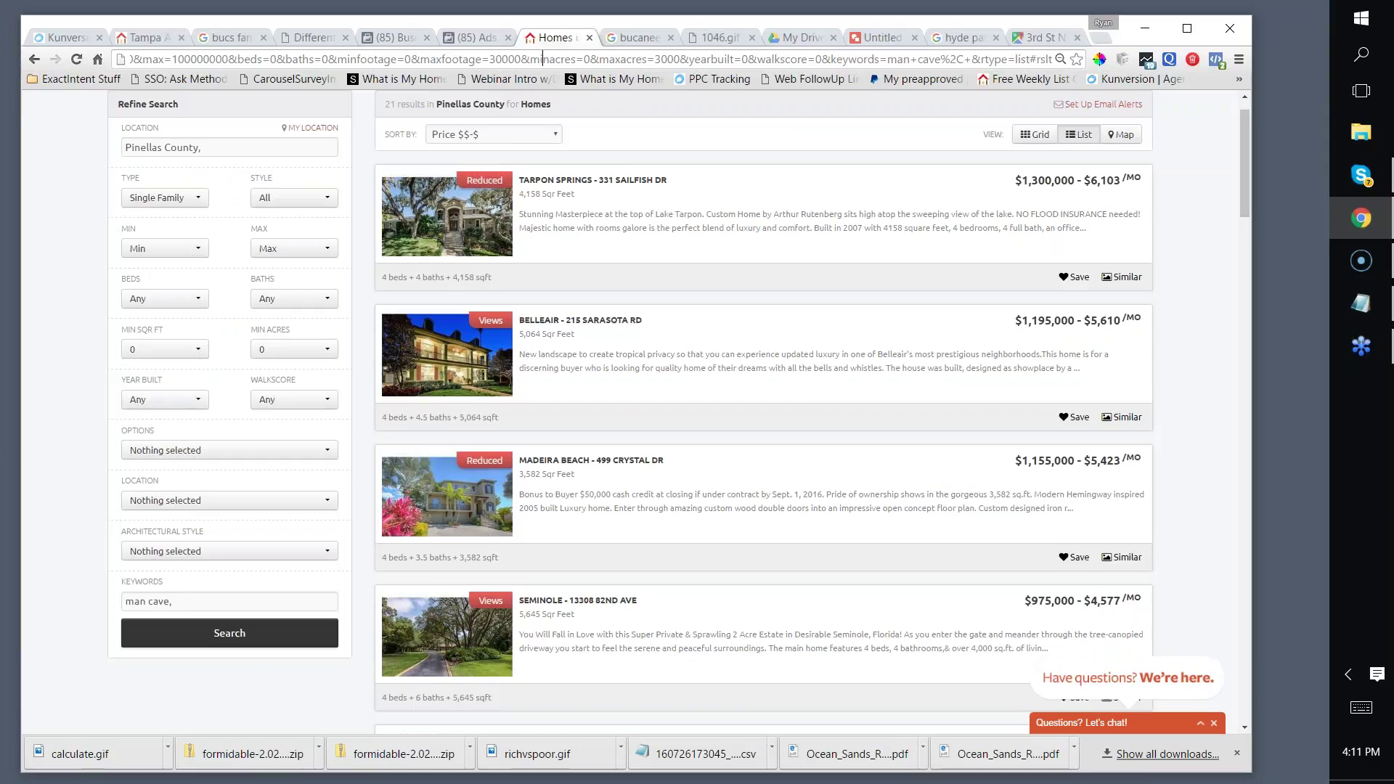
pyautogui.click(454, 59)
pyautogui.write('kunversion')
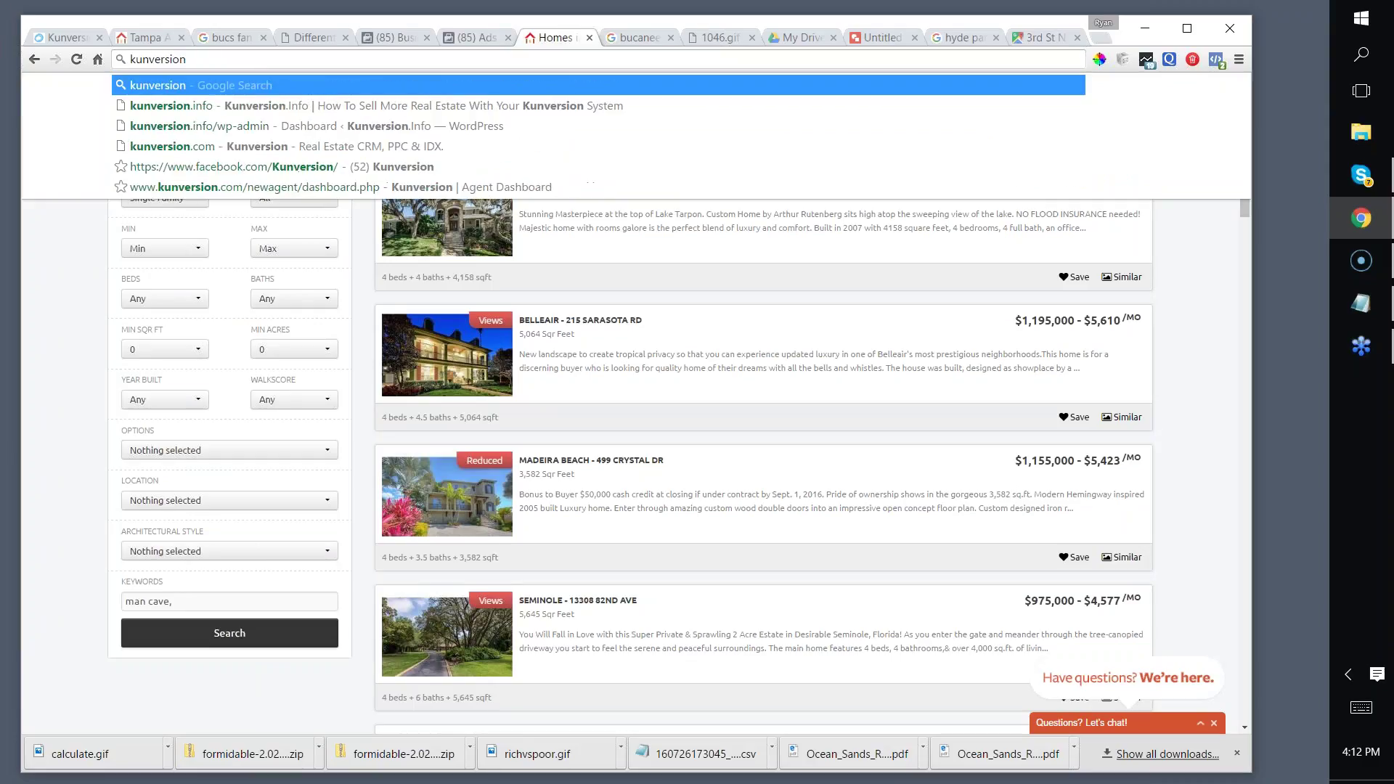
pyautogui.press('Escape')
pyautogui.write('facebook.com/group')
pyautogui.press('BackSpace')
pyautogui.write('s/reallysimplesyste')
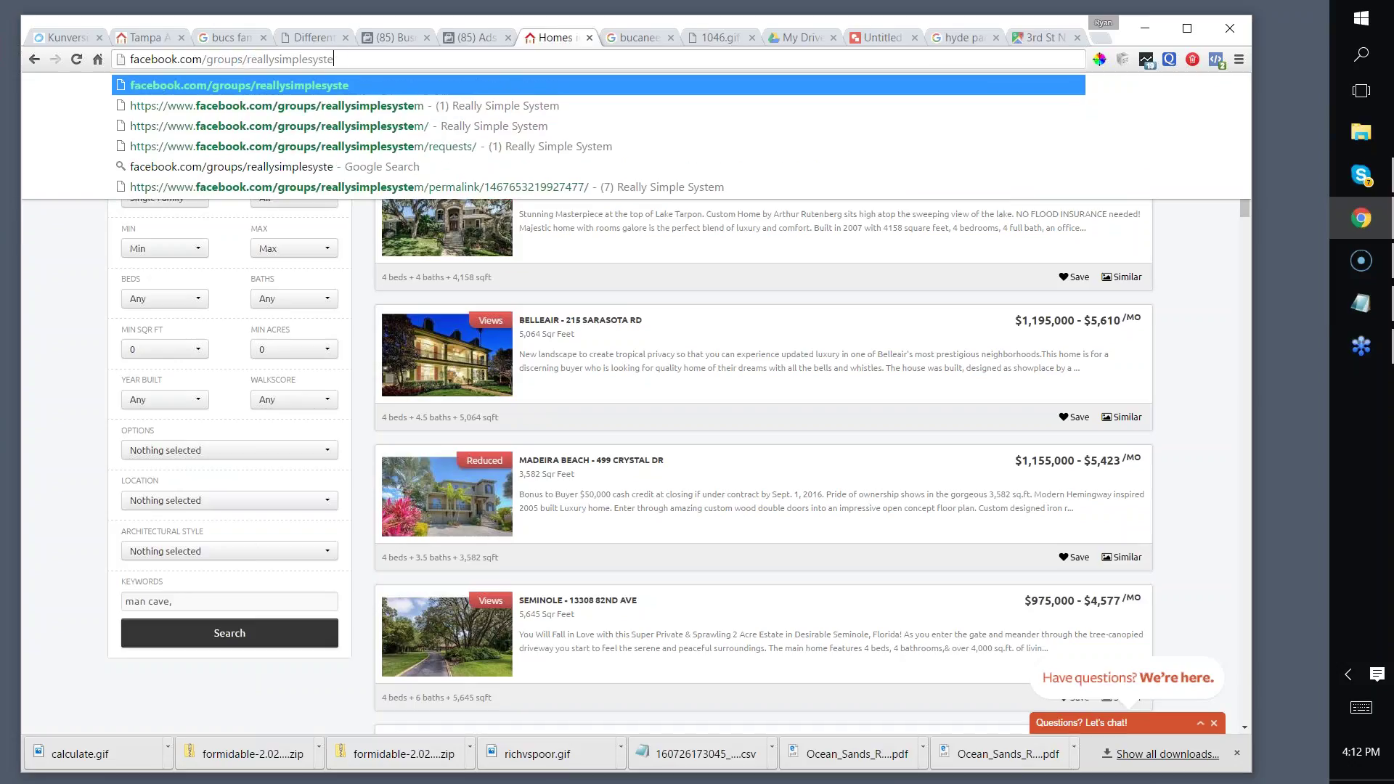
pyautogui.press('BackSpace')
pyautogui.press('BackSpace')
pyautogui.press('BackSpace')
pyautogui.write('kun')
pyautogui.press('Return')
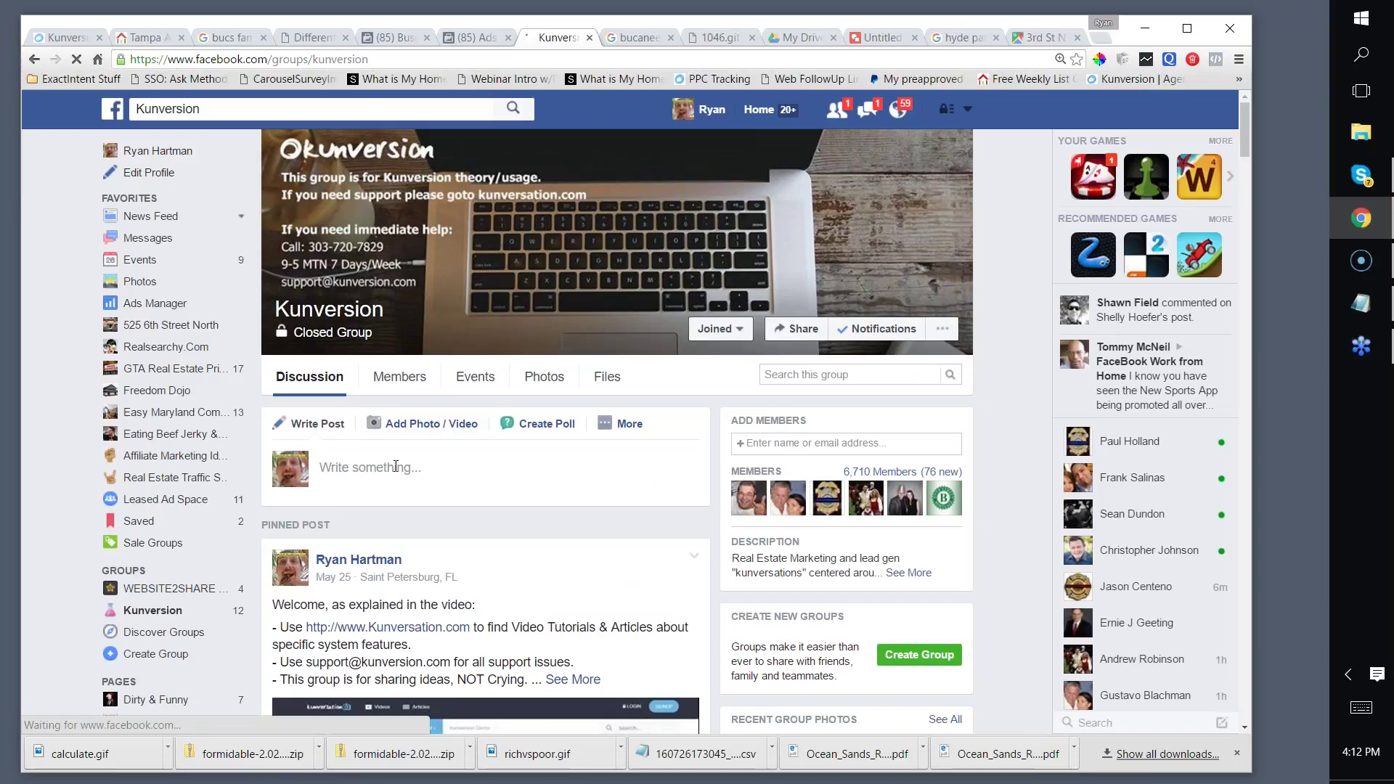
# Step: Draft a group post presenting the Landing Page Example from Kunversation with the pasted page link
pyautogui.click(397, 467)
pyautogui.write('Landing PageEx')
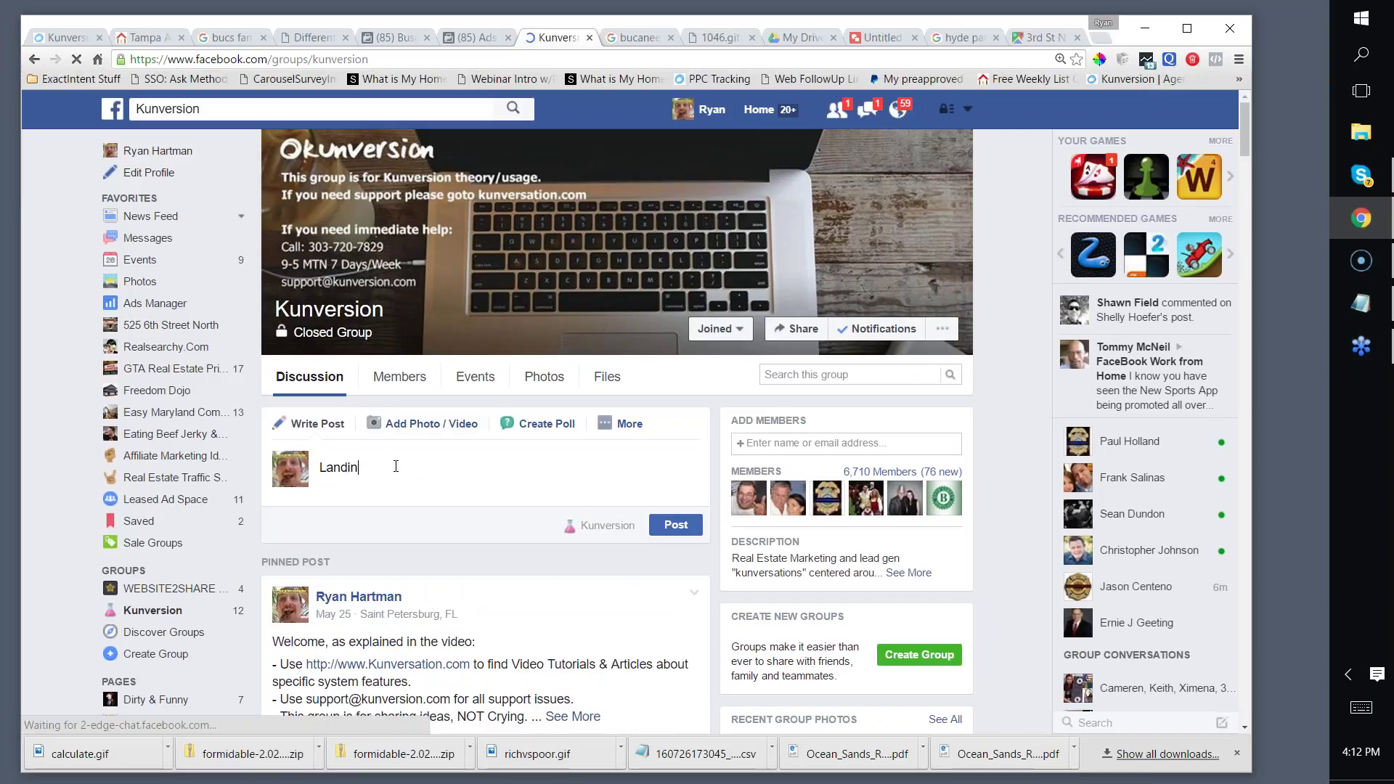
pyautogui.scroll(-1, 396, 467)
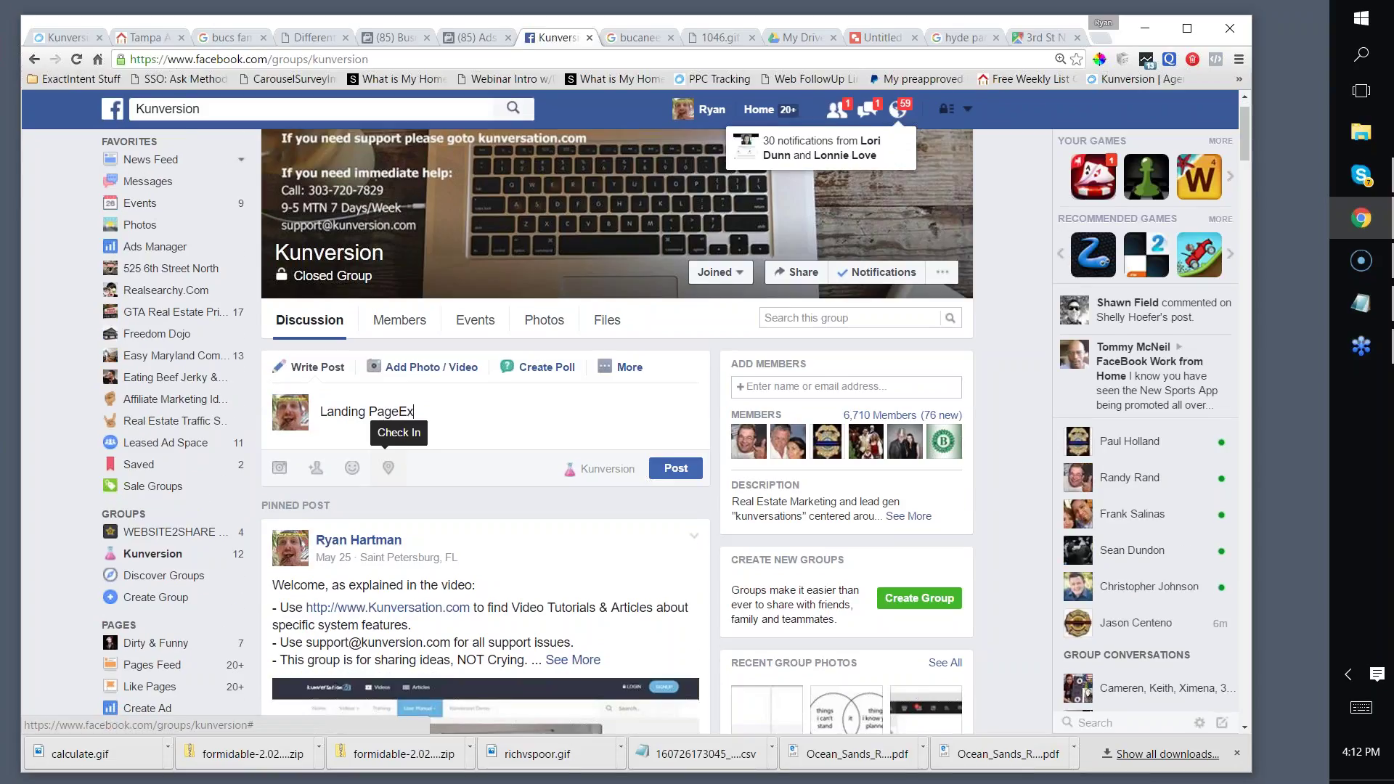
pyautogui.press('BackSpace')
pyautogui.write('Example from Kunversation -- Target = Bucs Fans,')
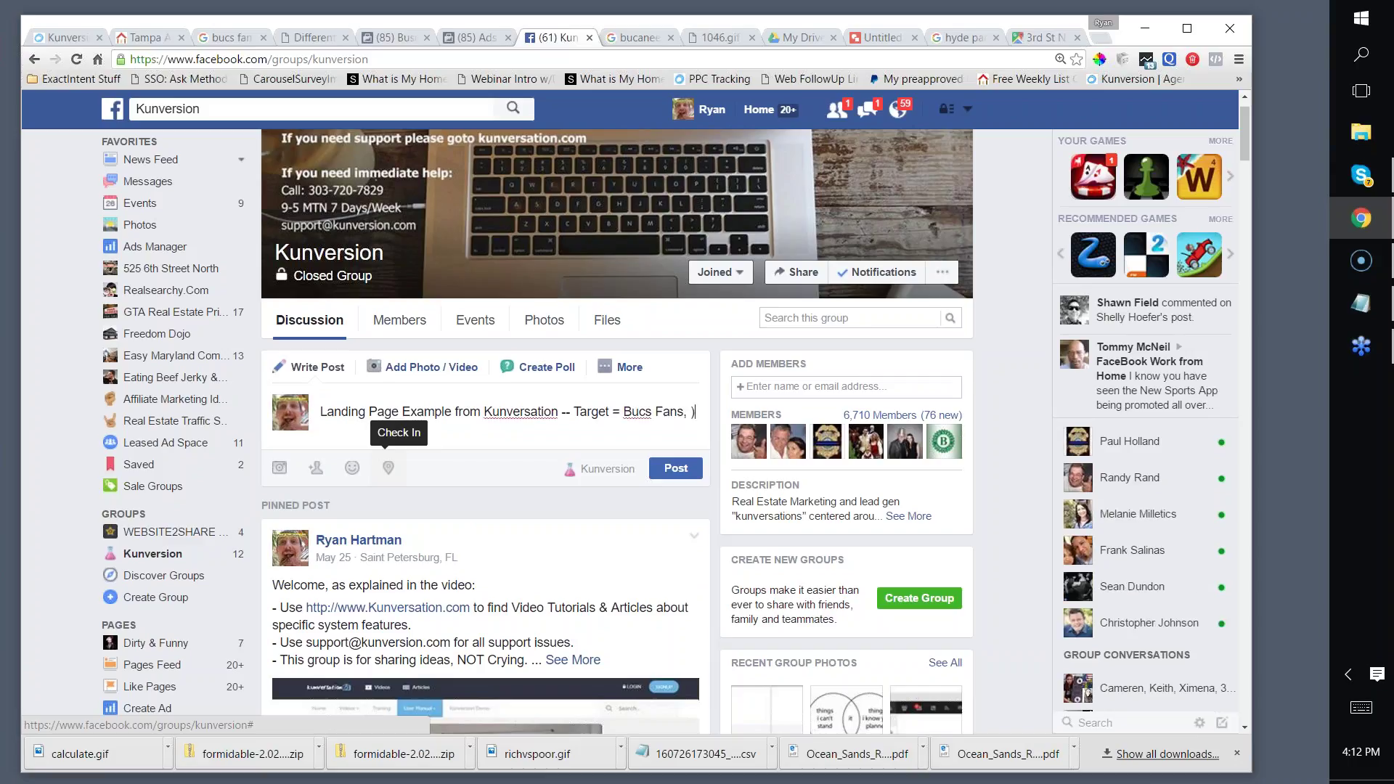
pyautogui.write('trying to get relavance score up) -->')
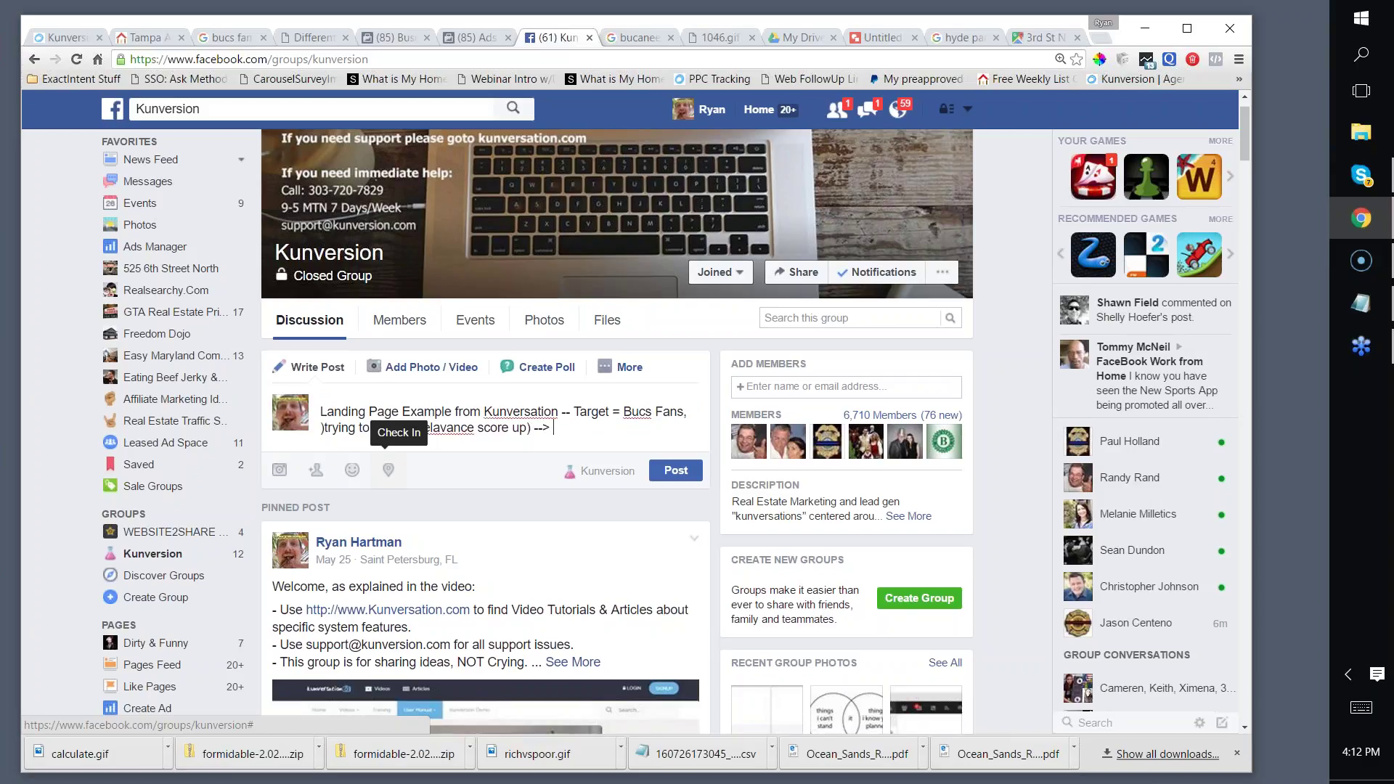
pyautogui.write('http://search.mfr.exprealty.com/ask/1b3ed82f44d17adqe531730ebbca7d25')
pyautogui.scroll(-1, 617, 428)
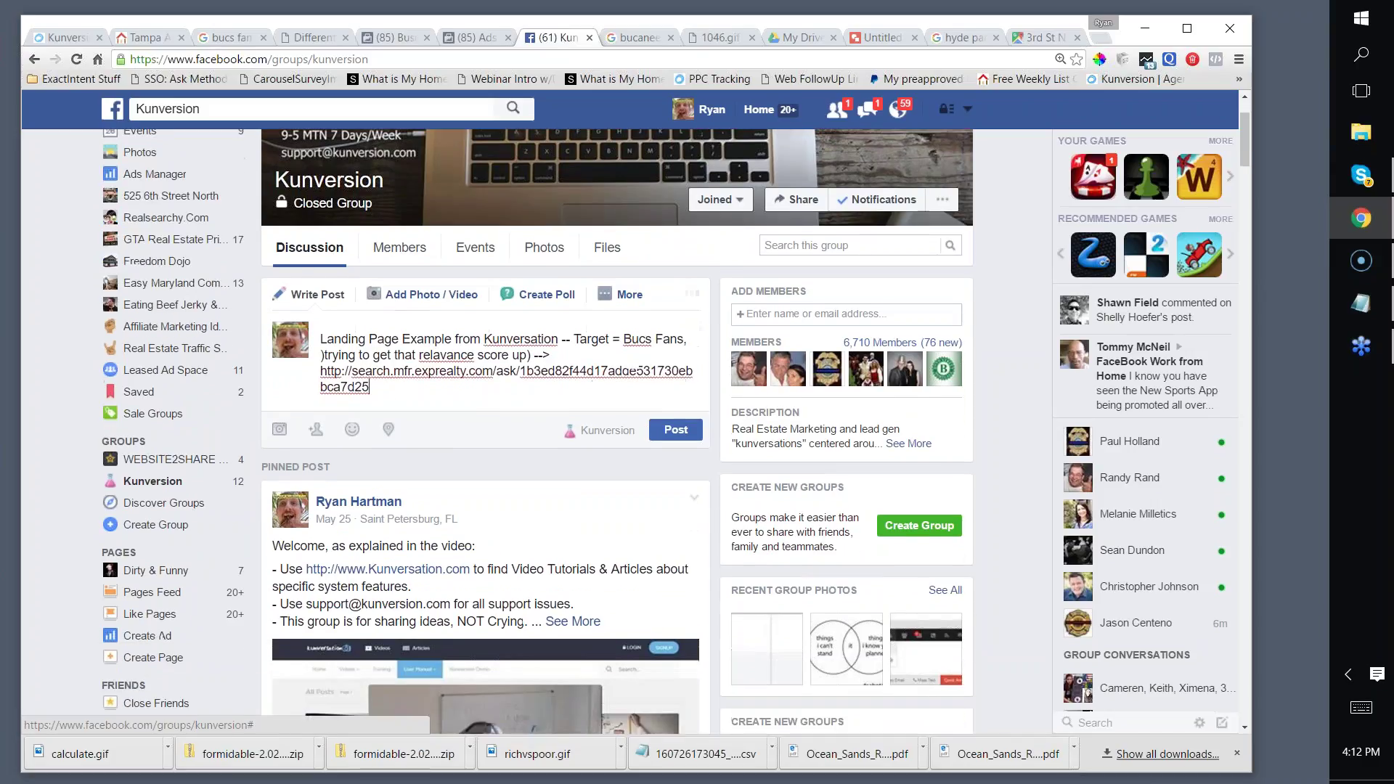
pyautogui.scroll(-1, 392, 377)
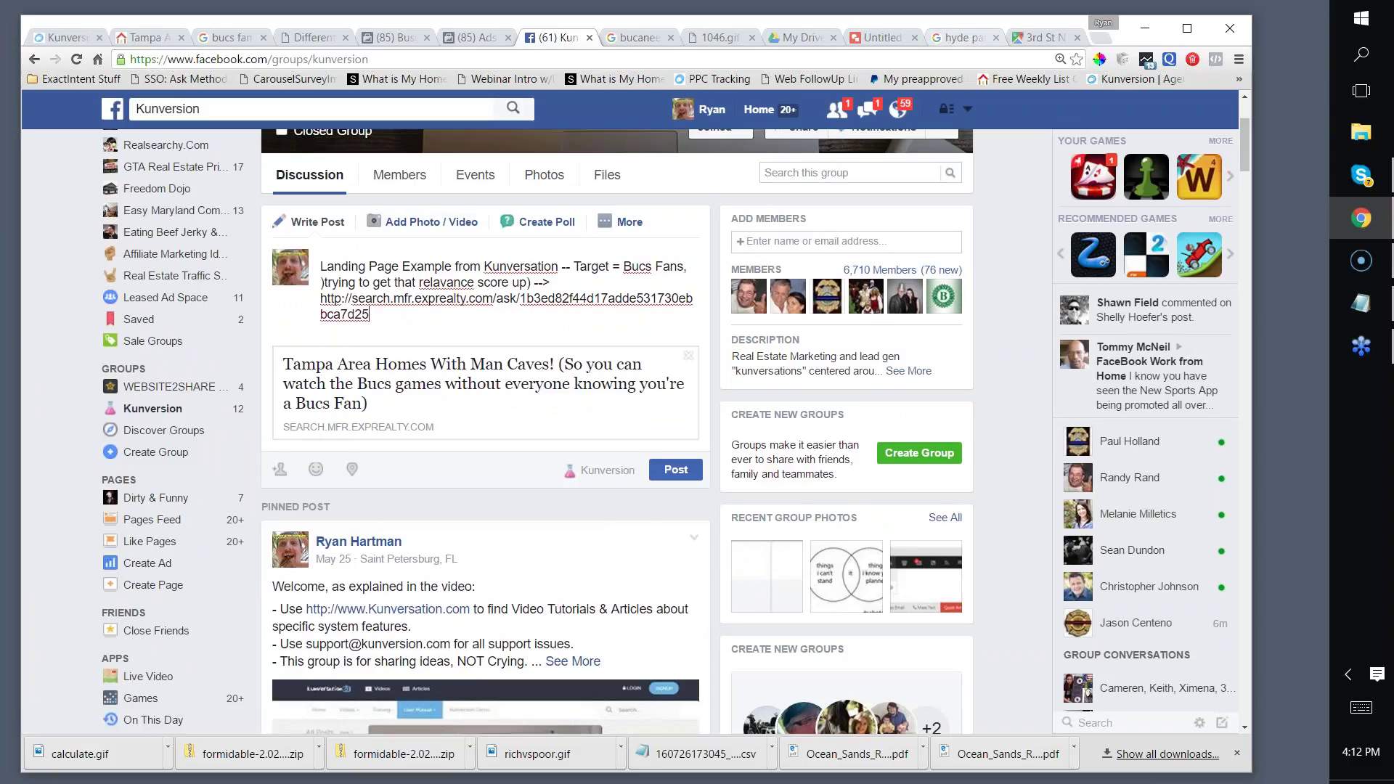
pyautogui.click(457, 42)
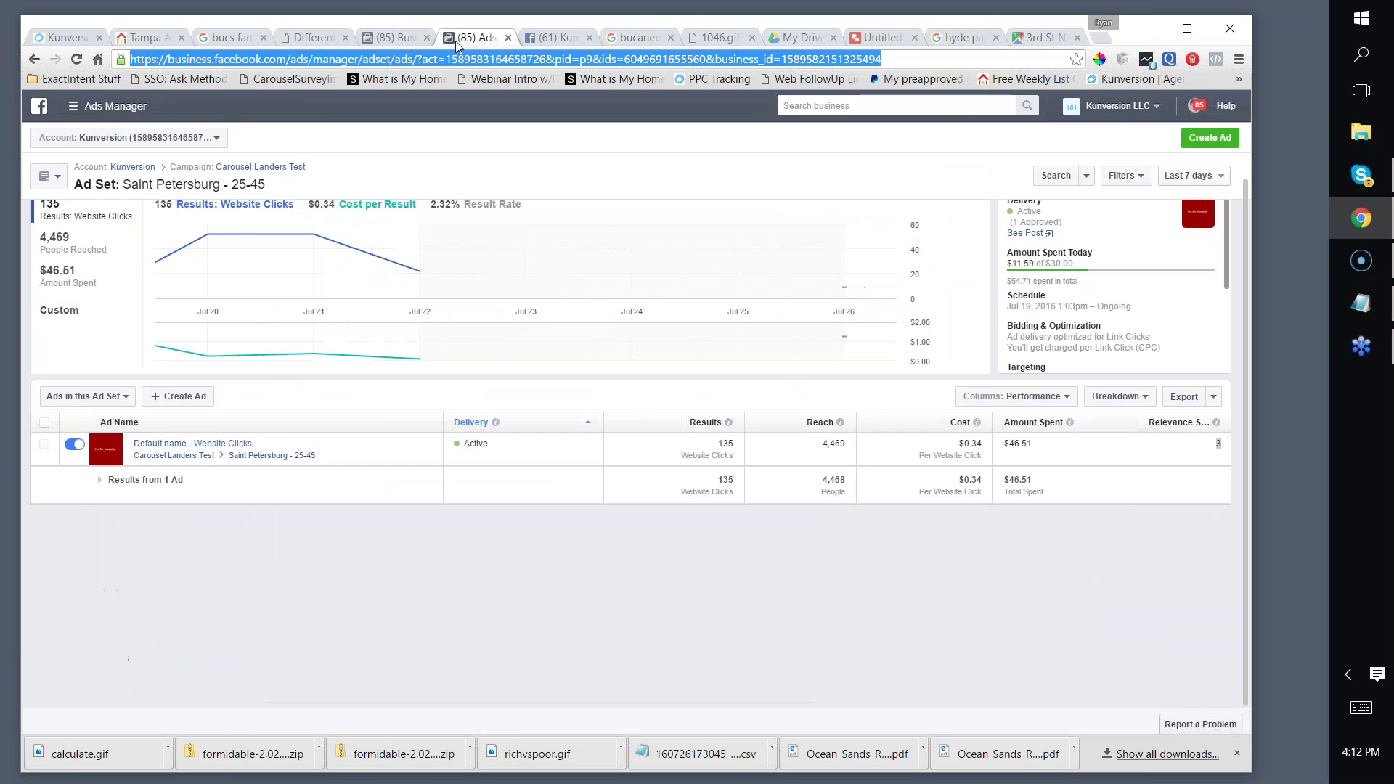
# Step: Capture a 601x333 Lightshot screenshot of the Bucs fan GIF and save it as Screenshot_193.png
pyautogui.click(307, 38)
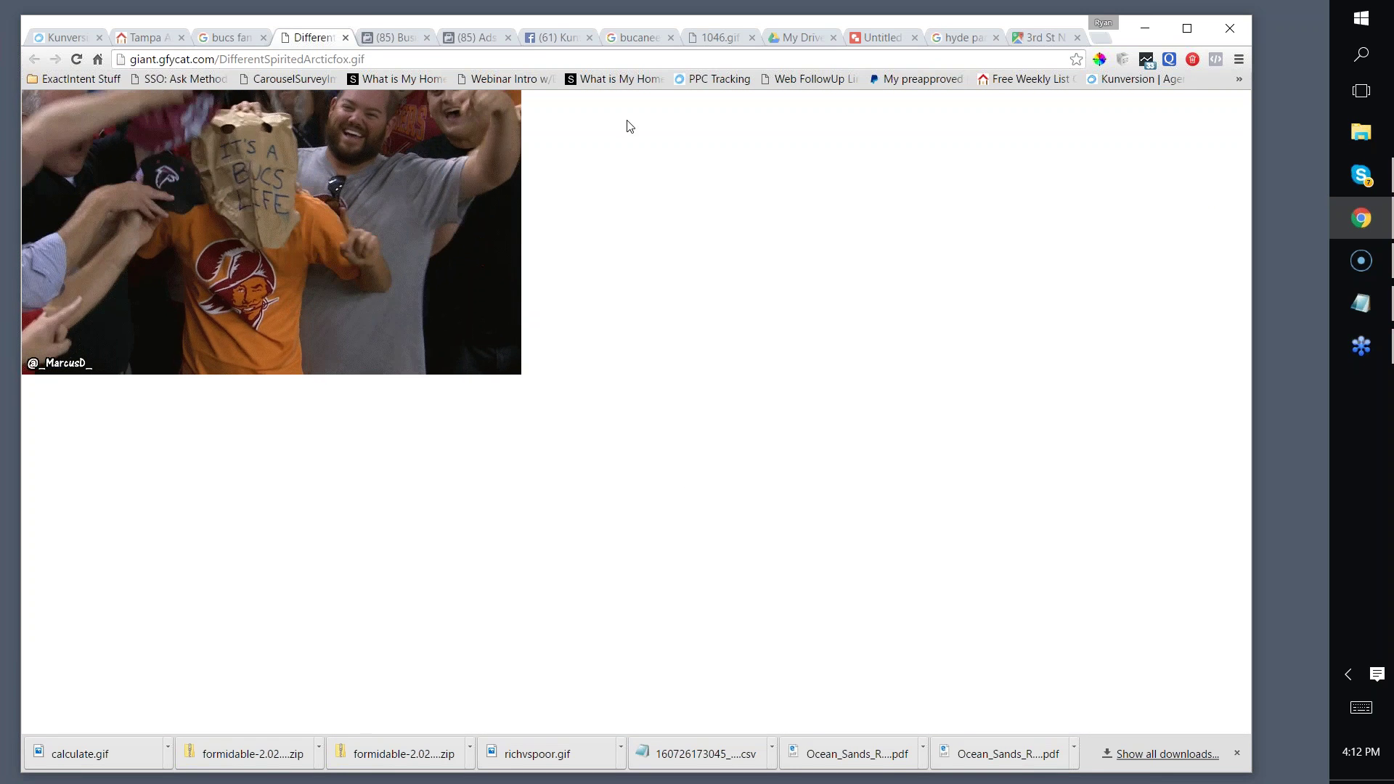
pyautogui.press('F12')
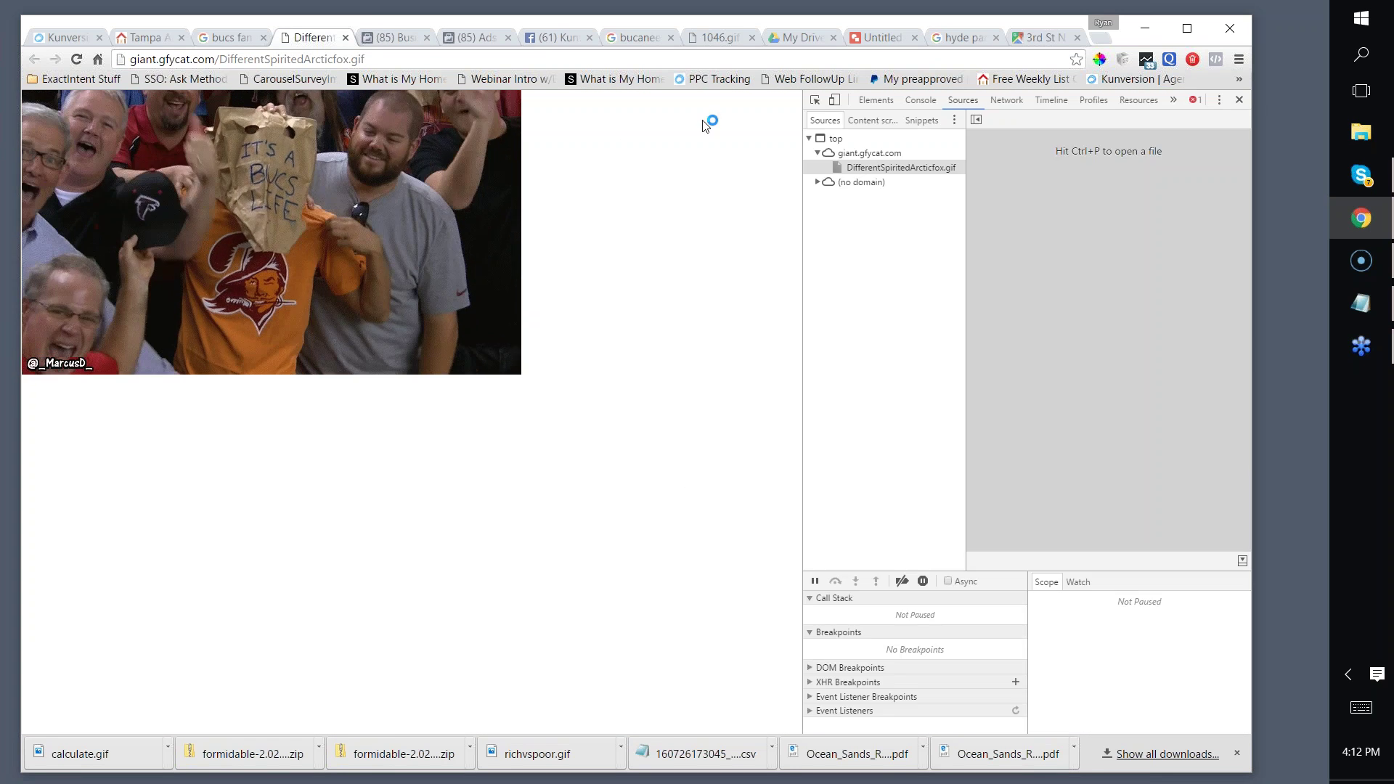
pyautogui.click(1239, 100)
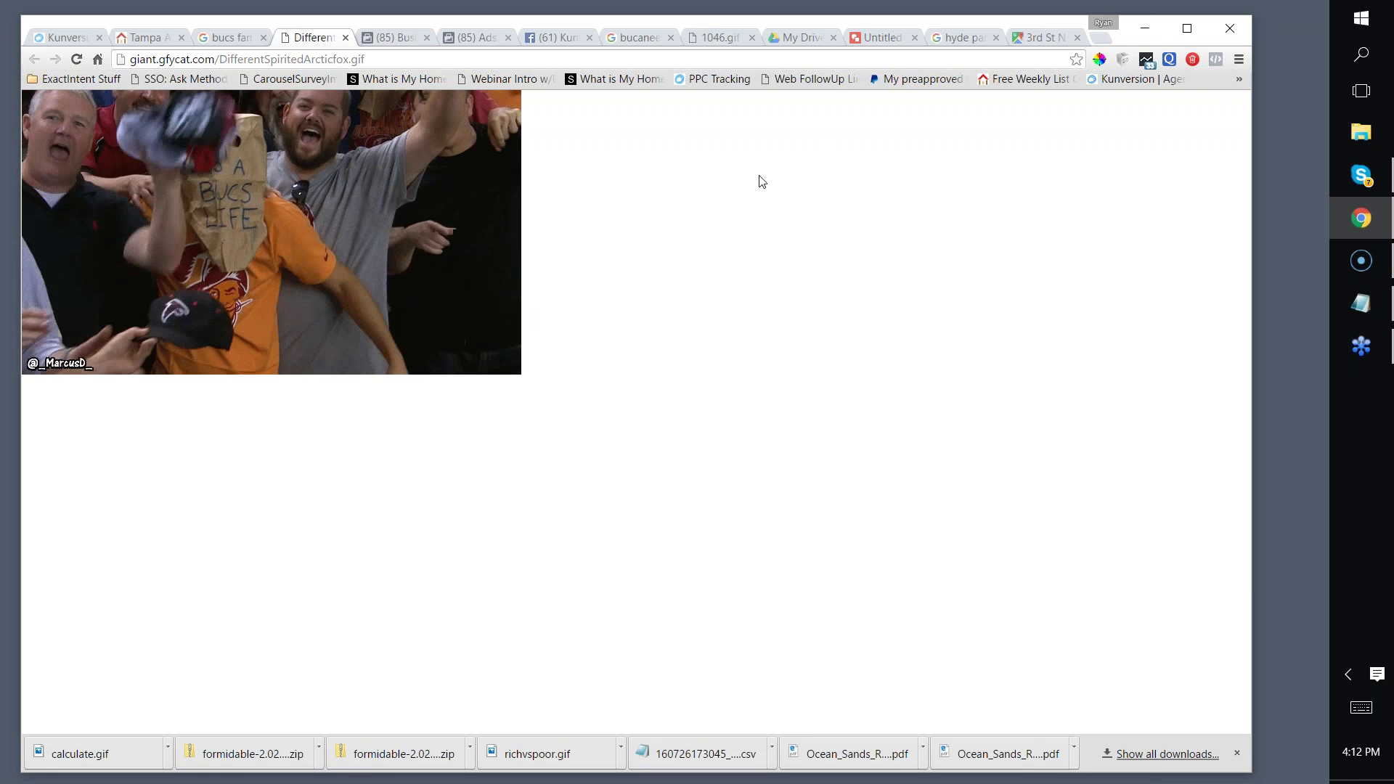
pyautogui.press('Print')
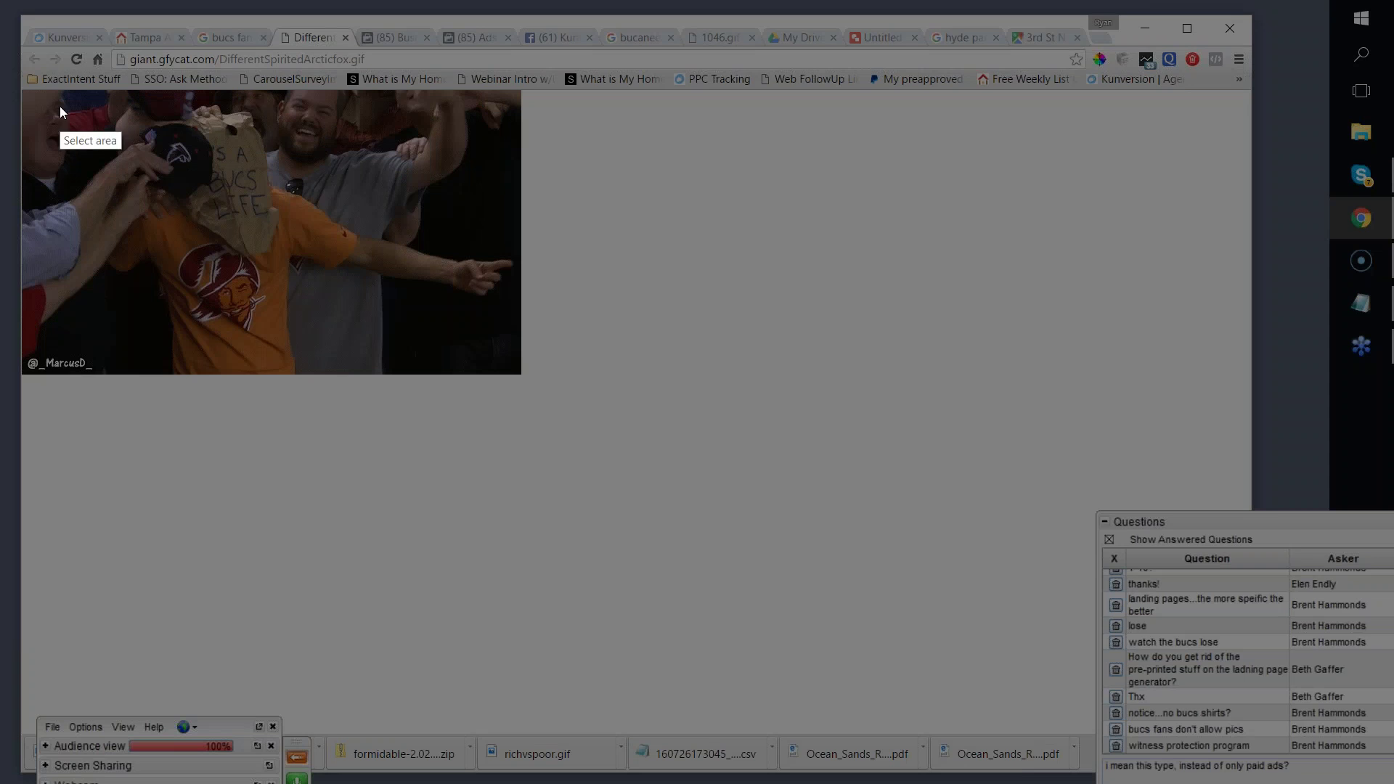
pyautogui.moveTo(49, 101); pyautogui.dragTo(485, 341)
pyautogui.rightClick(385, 255)
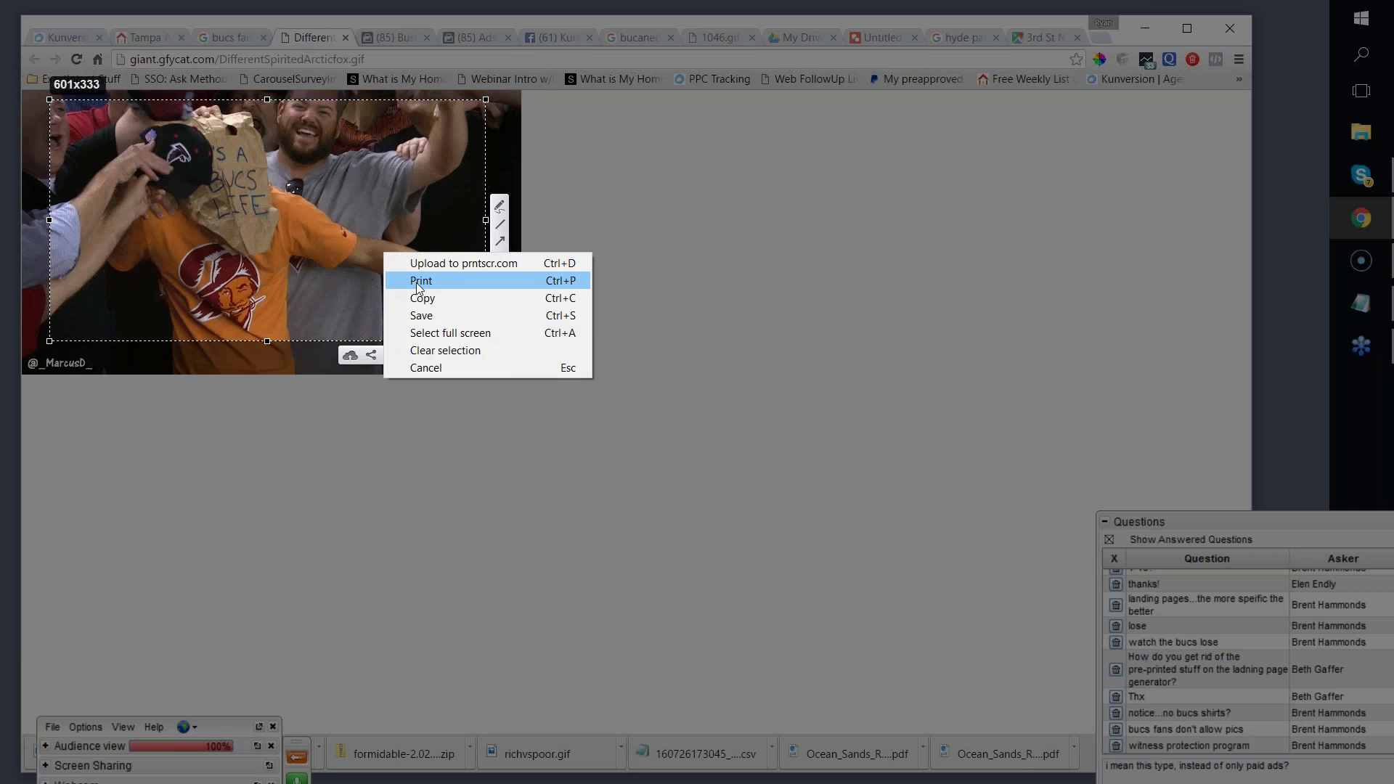
pyautogui.click(421, 314)
pyautogui.press('Return')
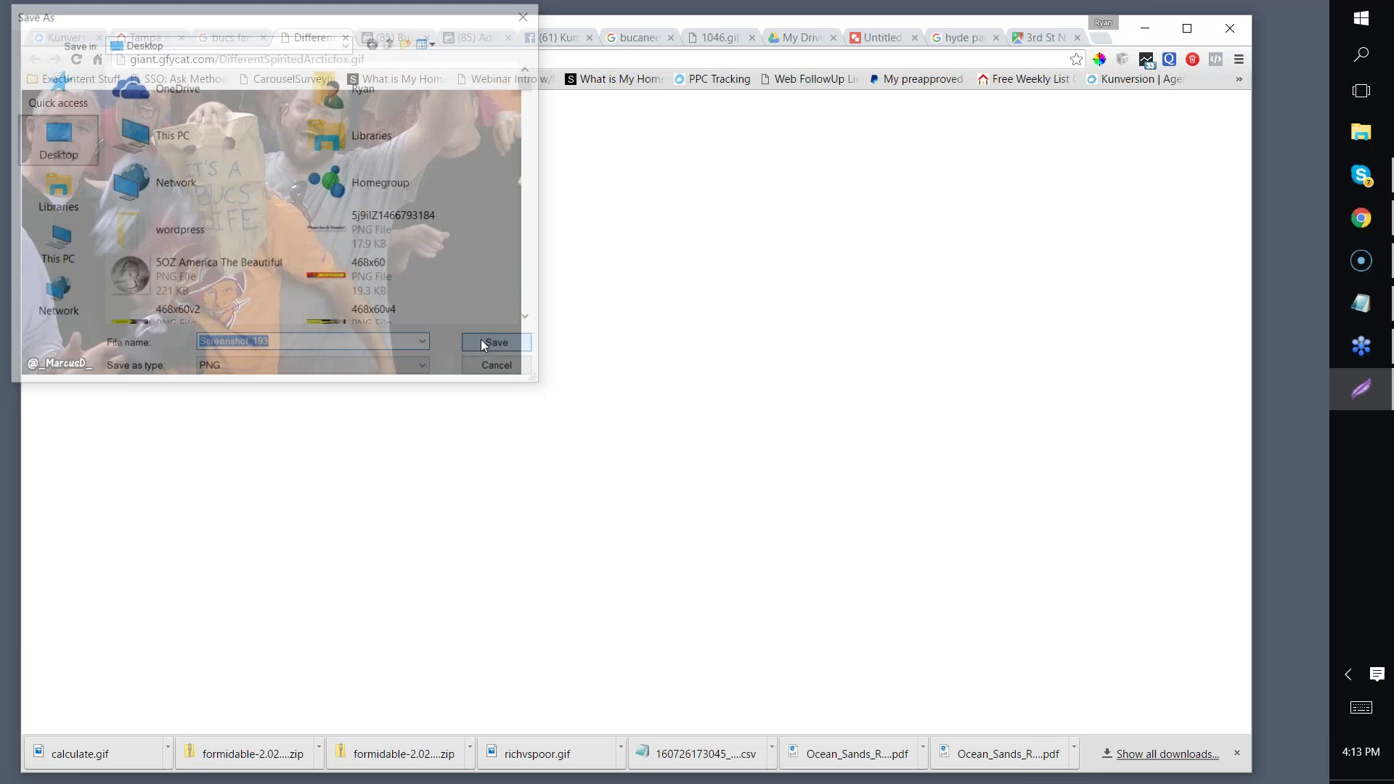
pyautogui.click(392, 38)
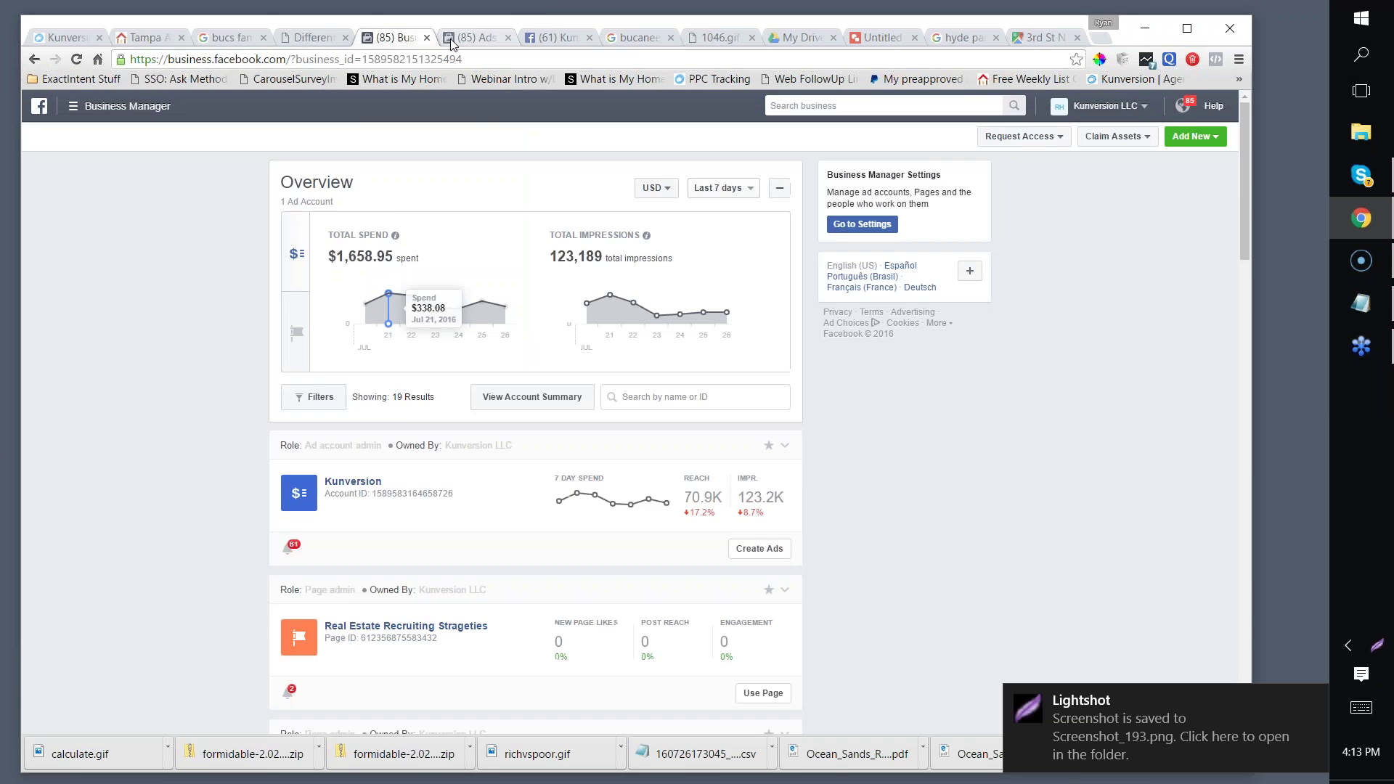
# Step: Attach Screenshot_193 as a photo to the Kunversion group post and publish it
pyautogui.click(451, 41)
pyautogui.click(534, 41)
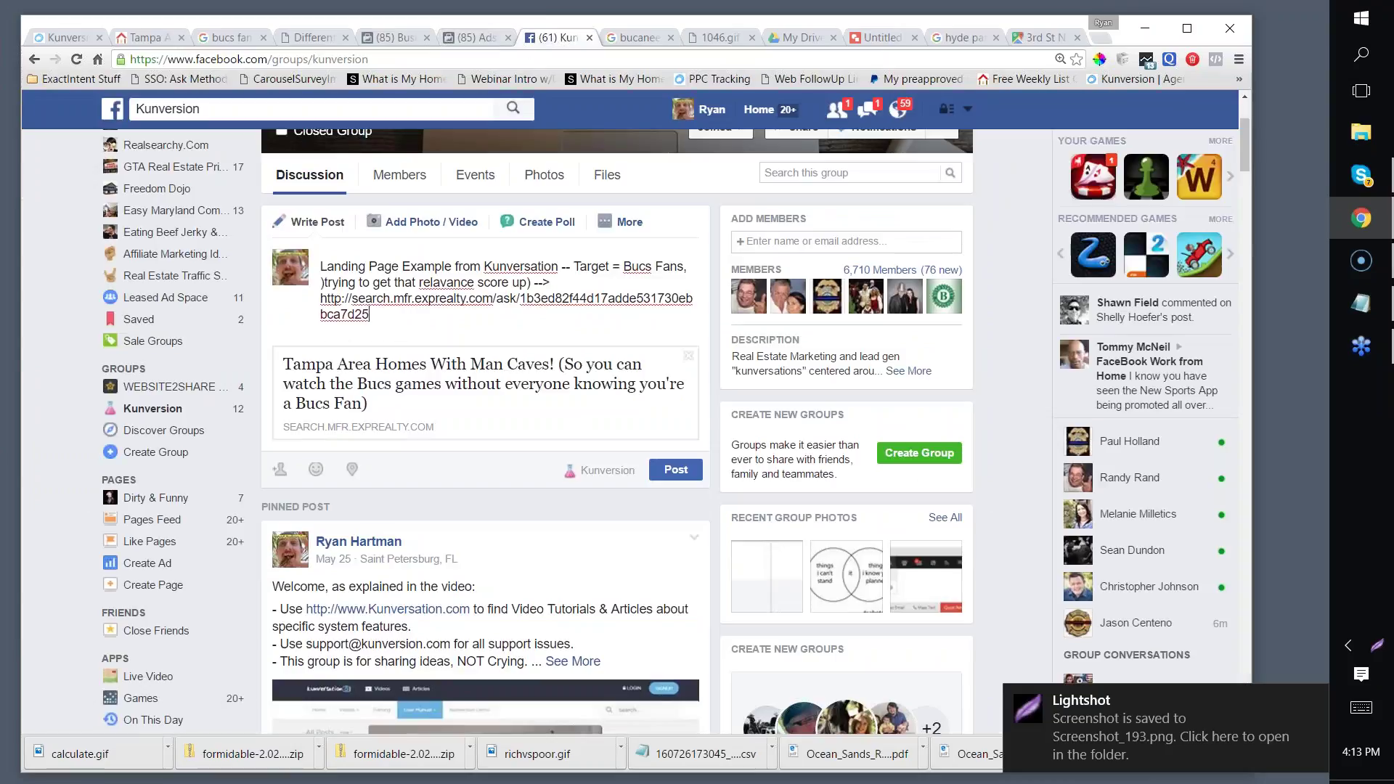
pyautogui.click(416, 222)
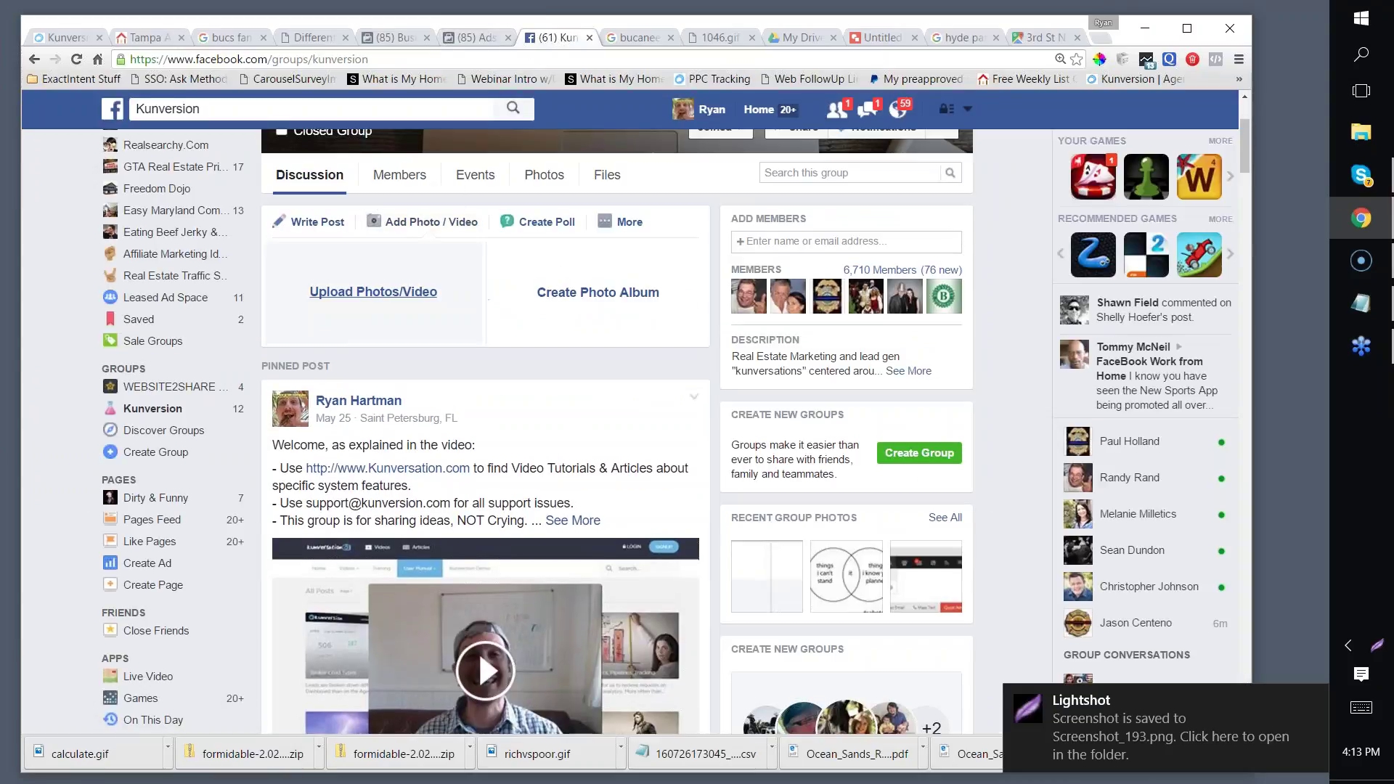
pyautogui.click(368, 323)
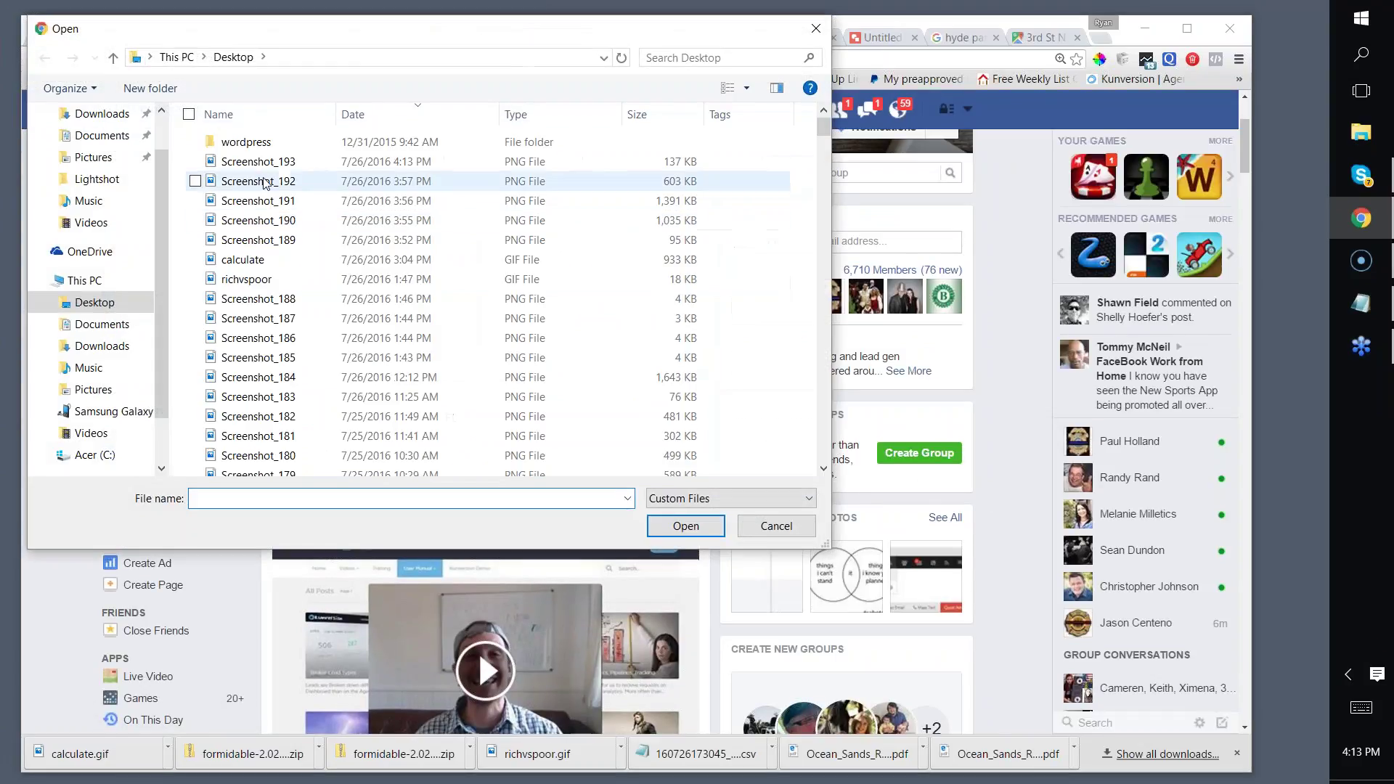
pyautogui.click(270, 169)
pyautogui.click(685, 526)
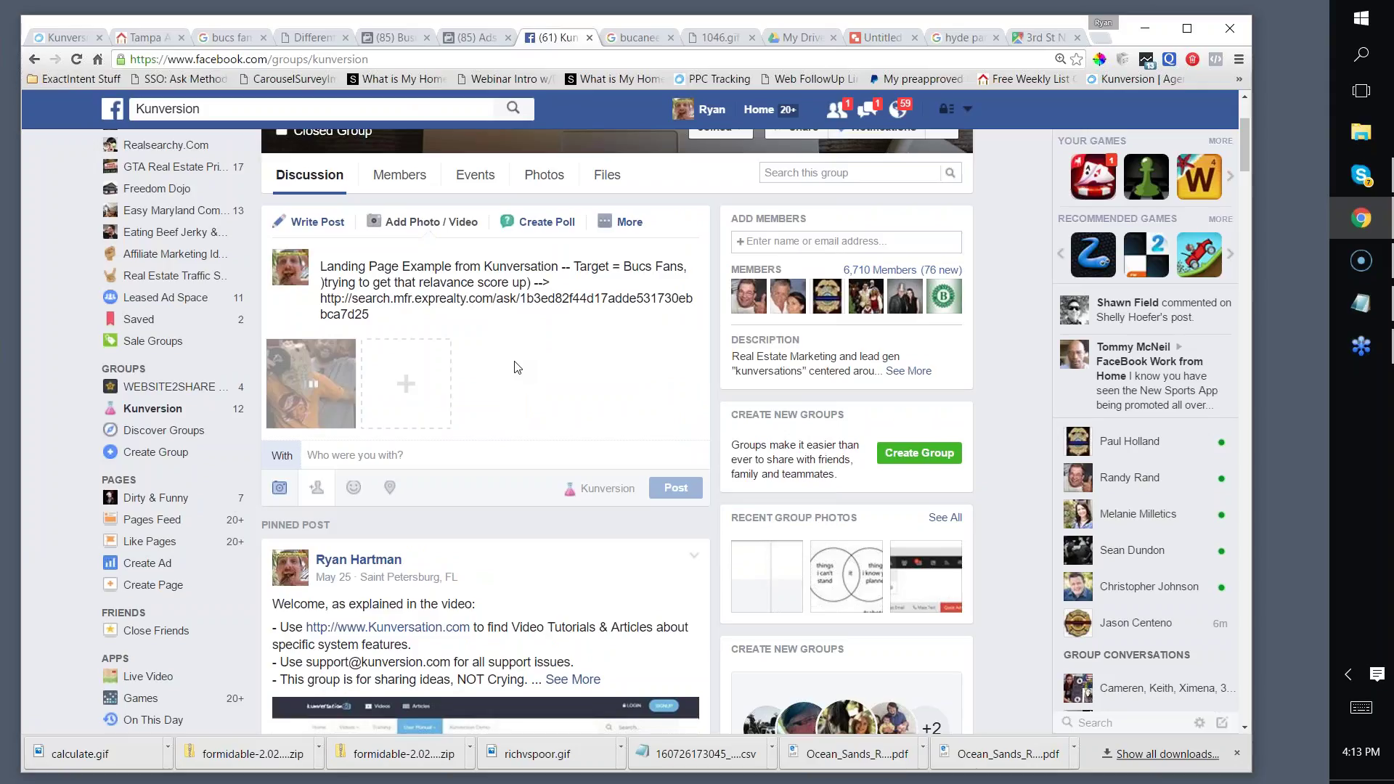
pyautogui.click(676, 488)
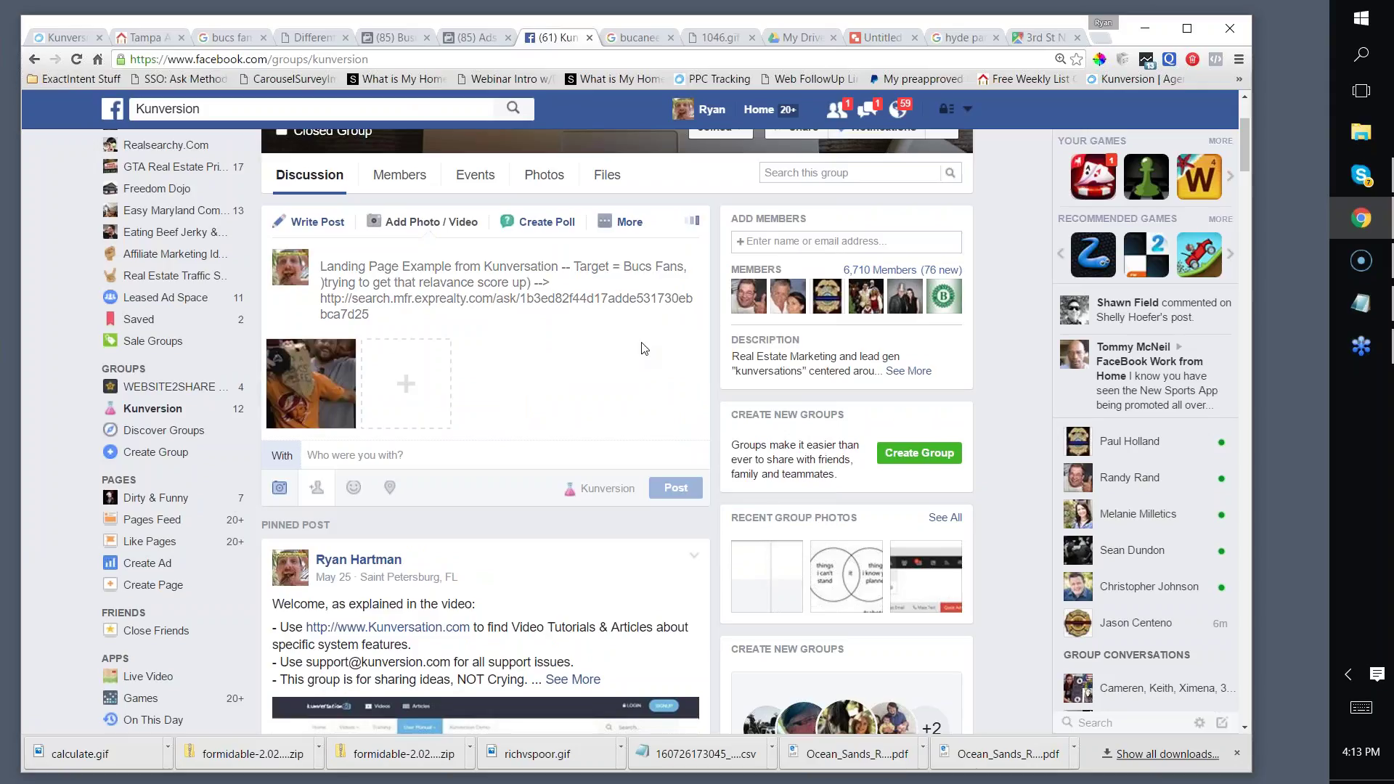